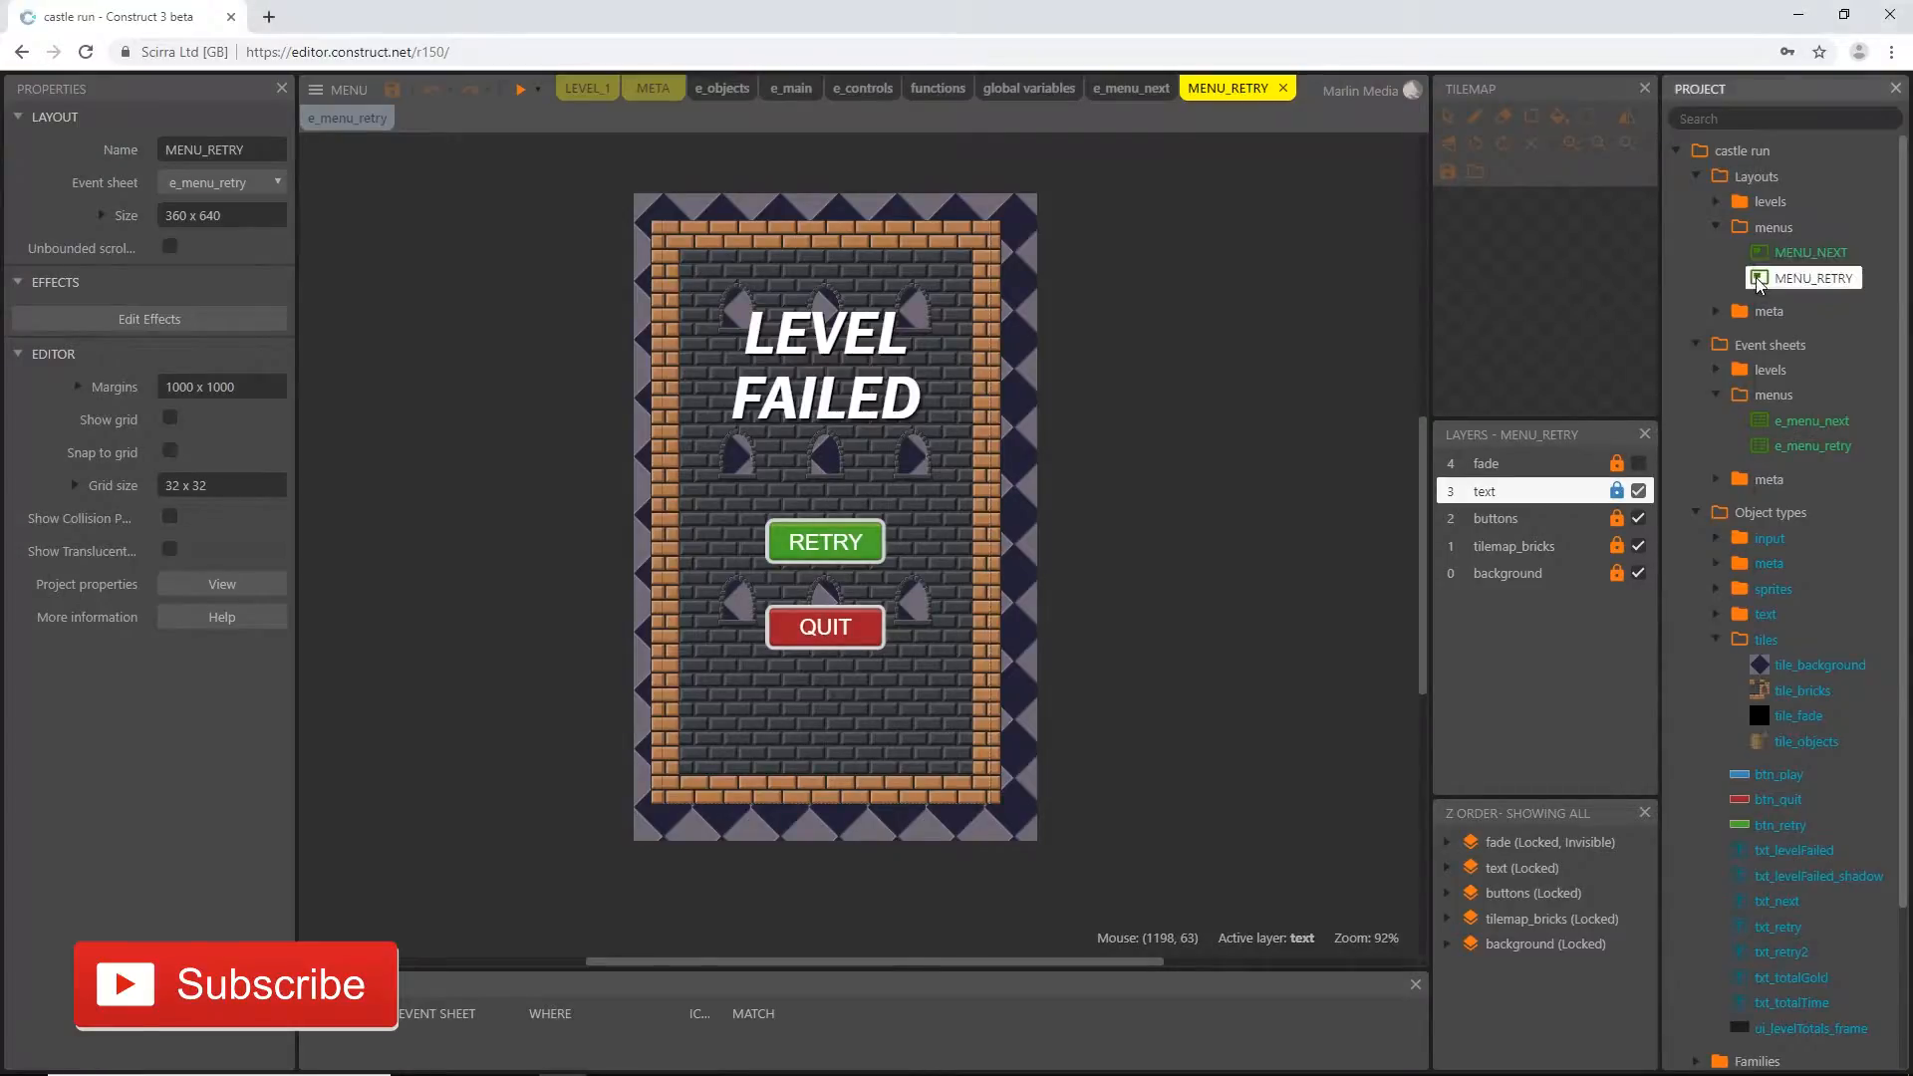
Duplicate the MENU_RETRY layout, name the copy MENU_TITLE and open it
{"action": "right_click", "coordinate": [1759, 283]}
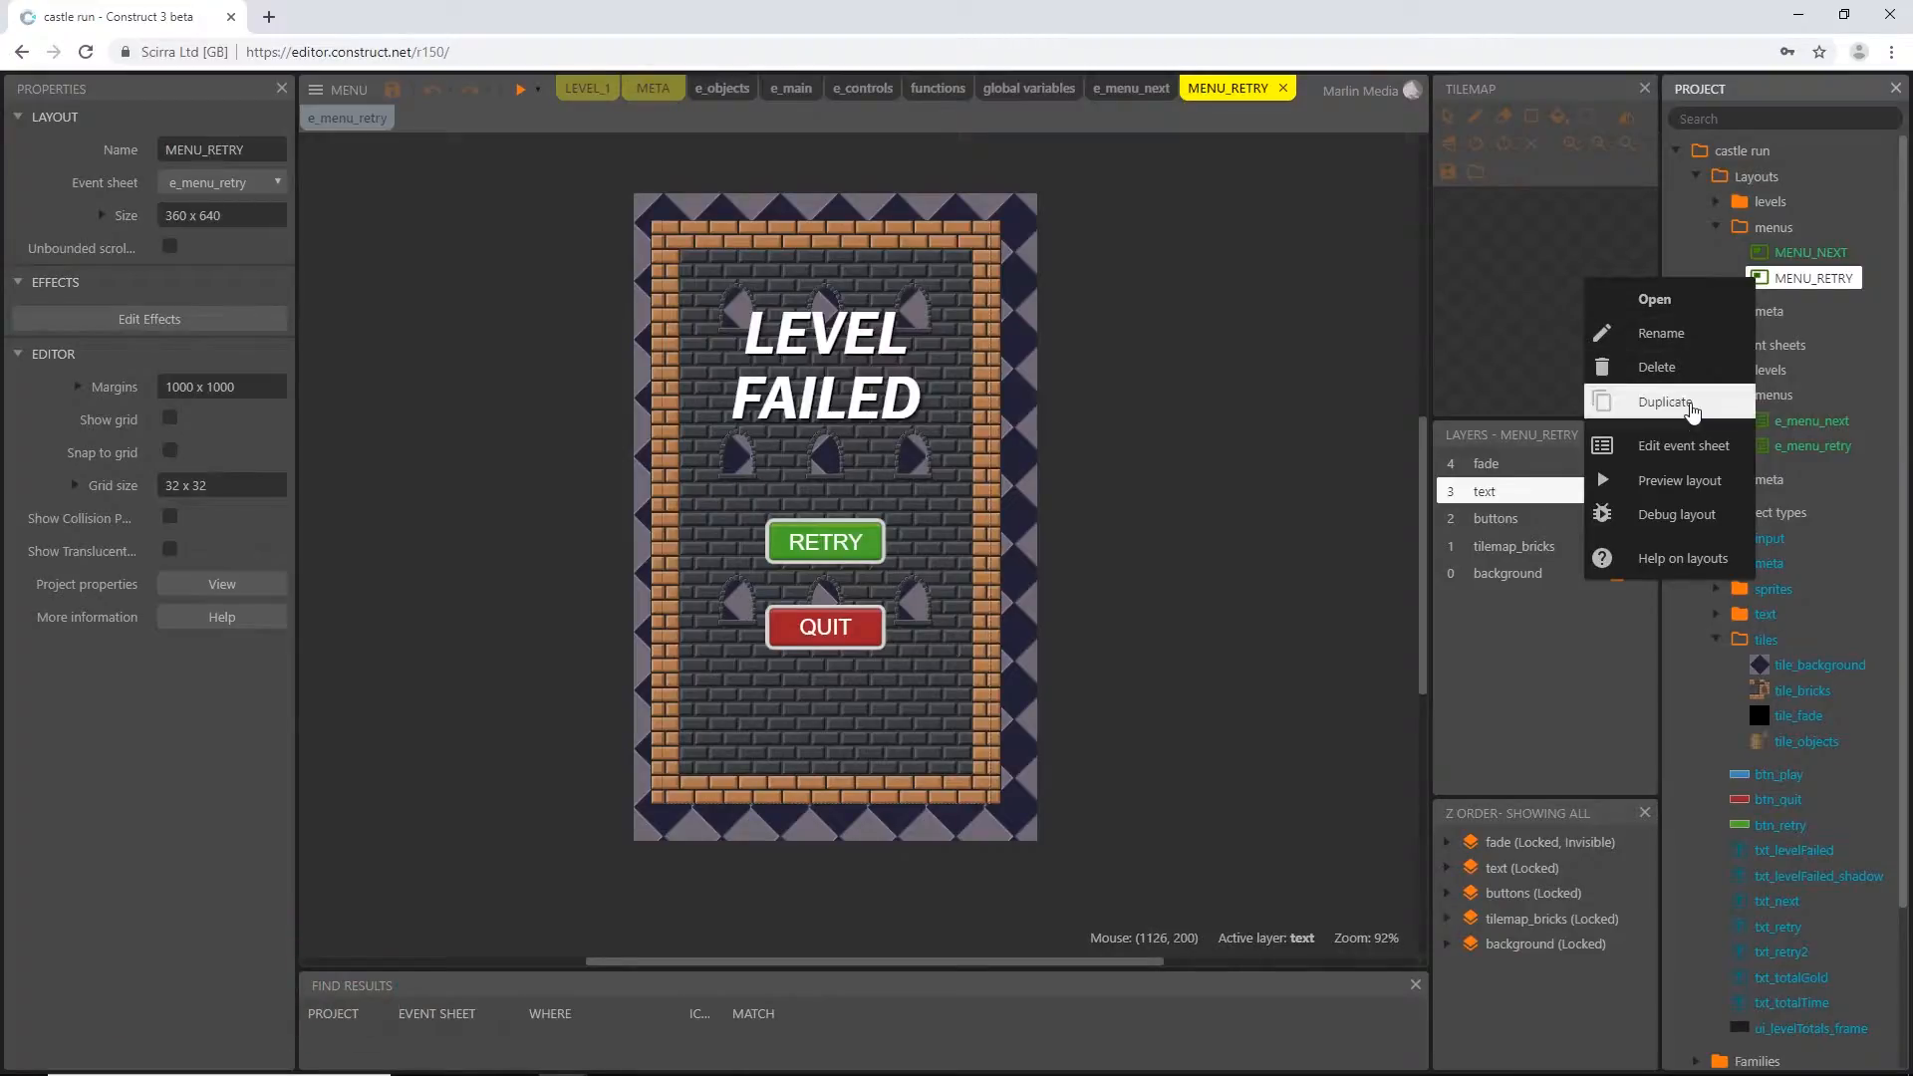
{"action": "left_click", "coordinate": [1691, 409]}
{"action": "key", "text": "End"}
{"action": "key", "text": "BackSpace"}
{"action": "key", "text": "BackSpace"}
{"action": "key", "text": "BackSpace"}
{"action": "key", "text": "BackSpace"}
{"action": "key", "text": "BackSpace"}
{"action": "key", "text": "BackSpace"}
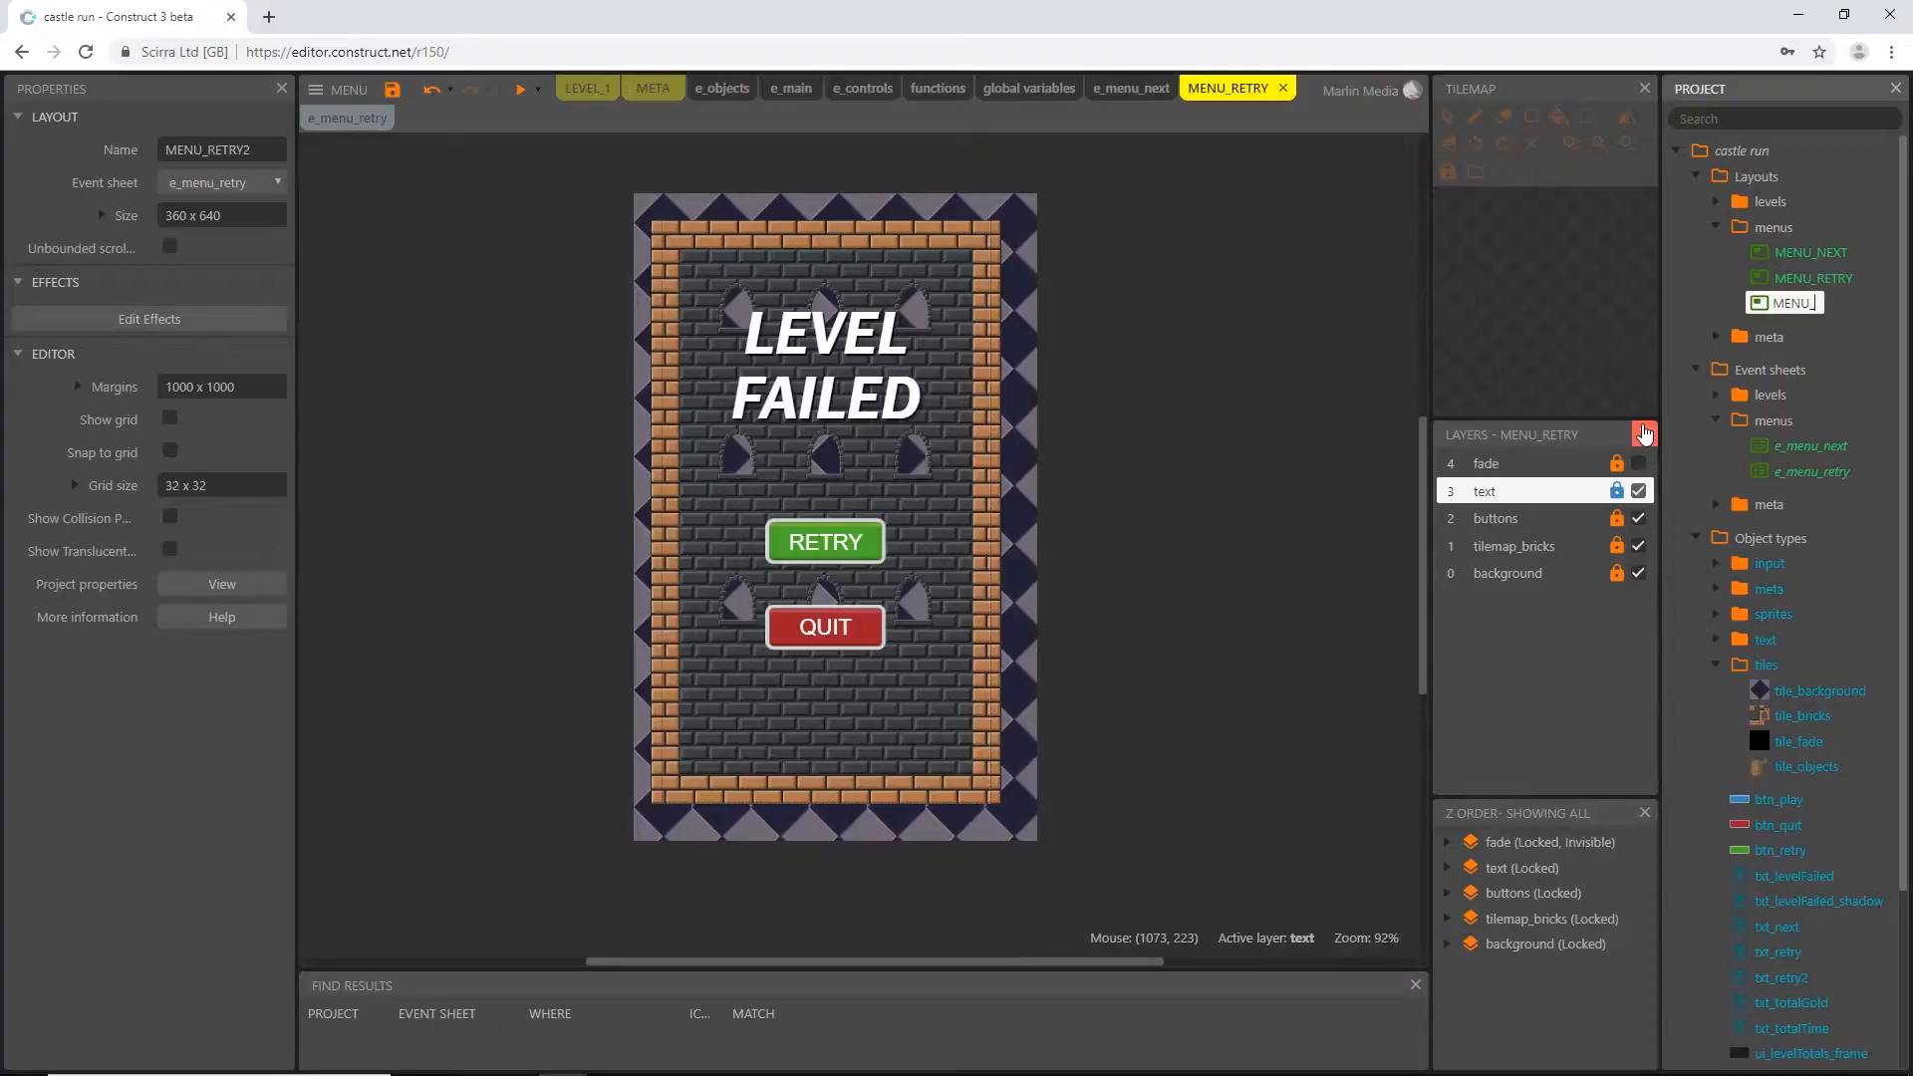
{"action": "type", "text": "TITLE"}
{"action": "key", "text": "Return"}
{"action": "double_click", "coordinate": [1756, 309]}
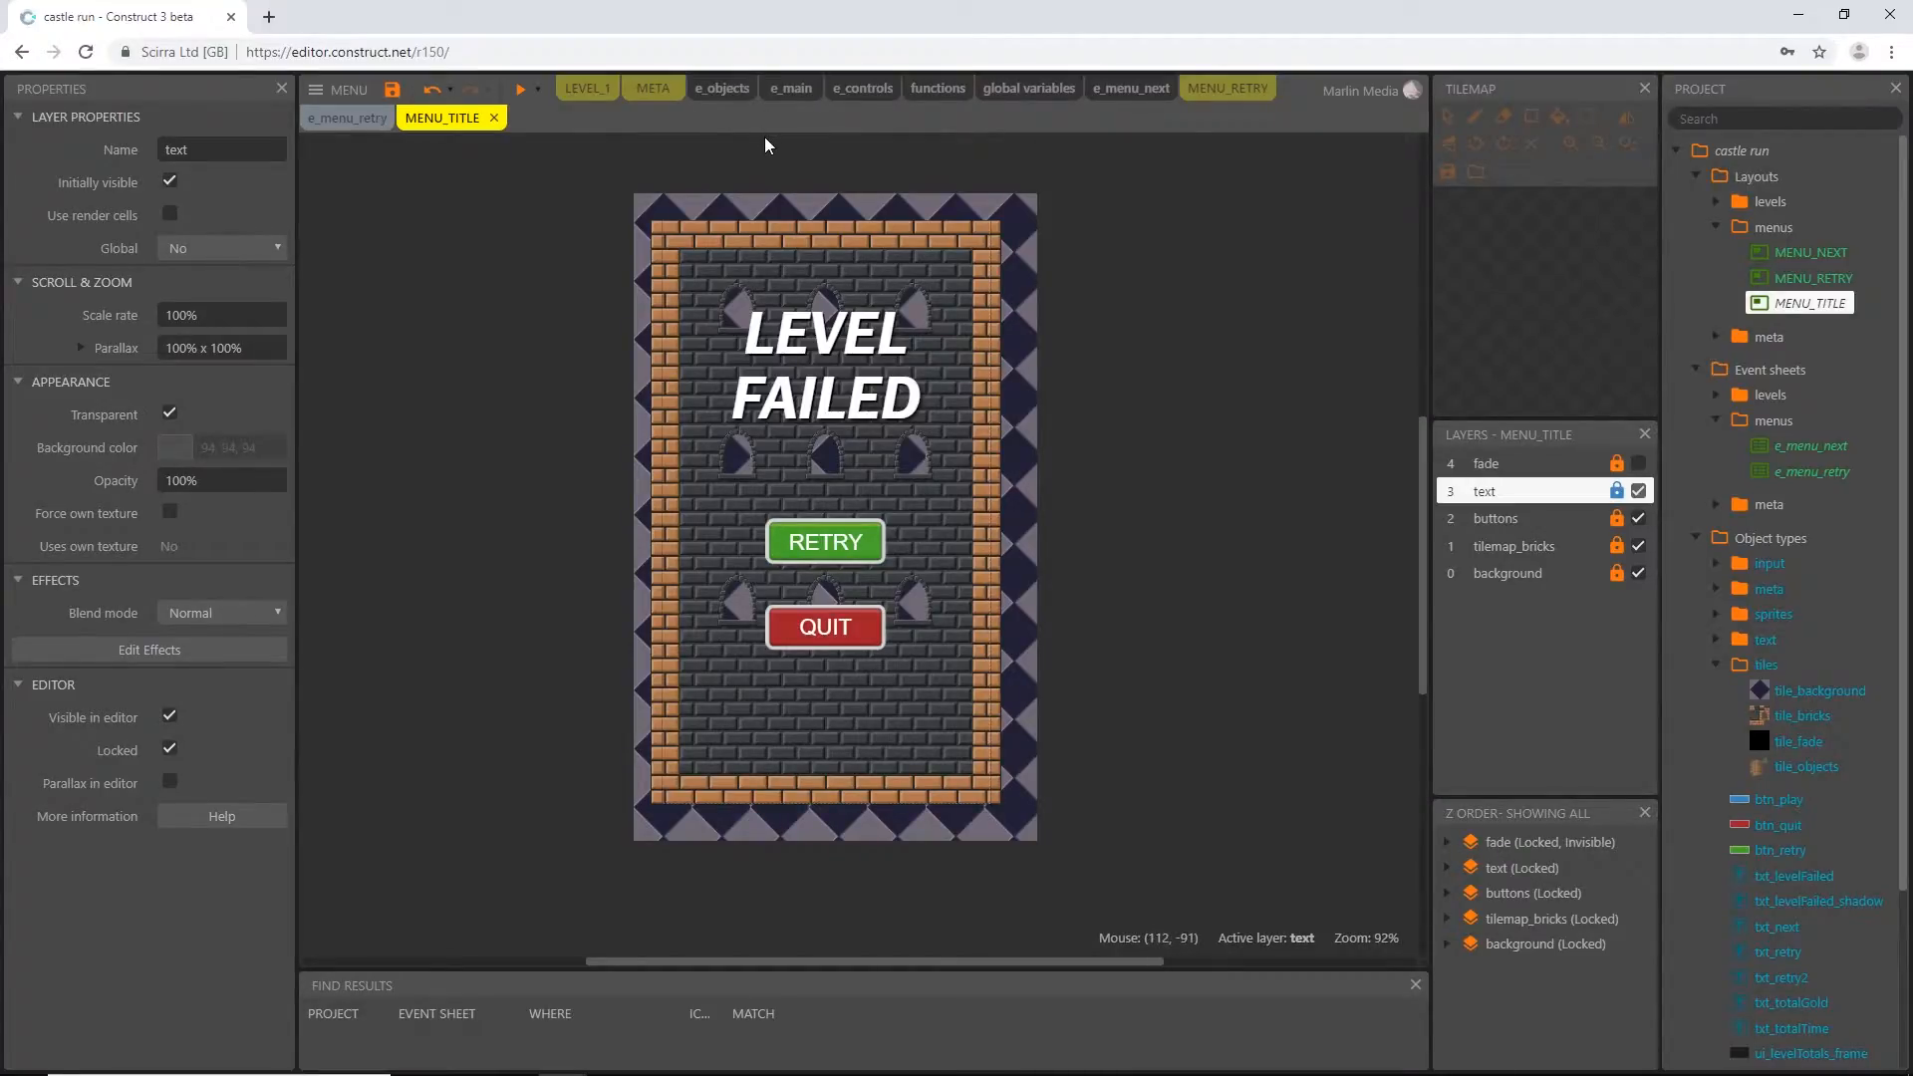
Close the open e_objects, e_main, e_controls and MENU_RETRY views and return to the MENU_TITLE layout
{"action": "left_click", "coordinate": [730, 93]}
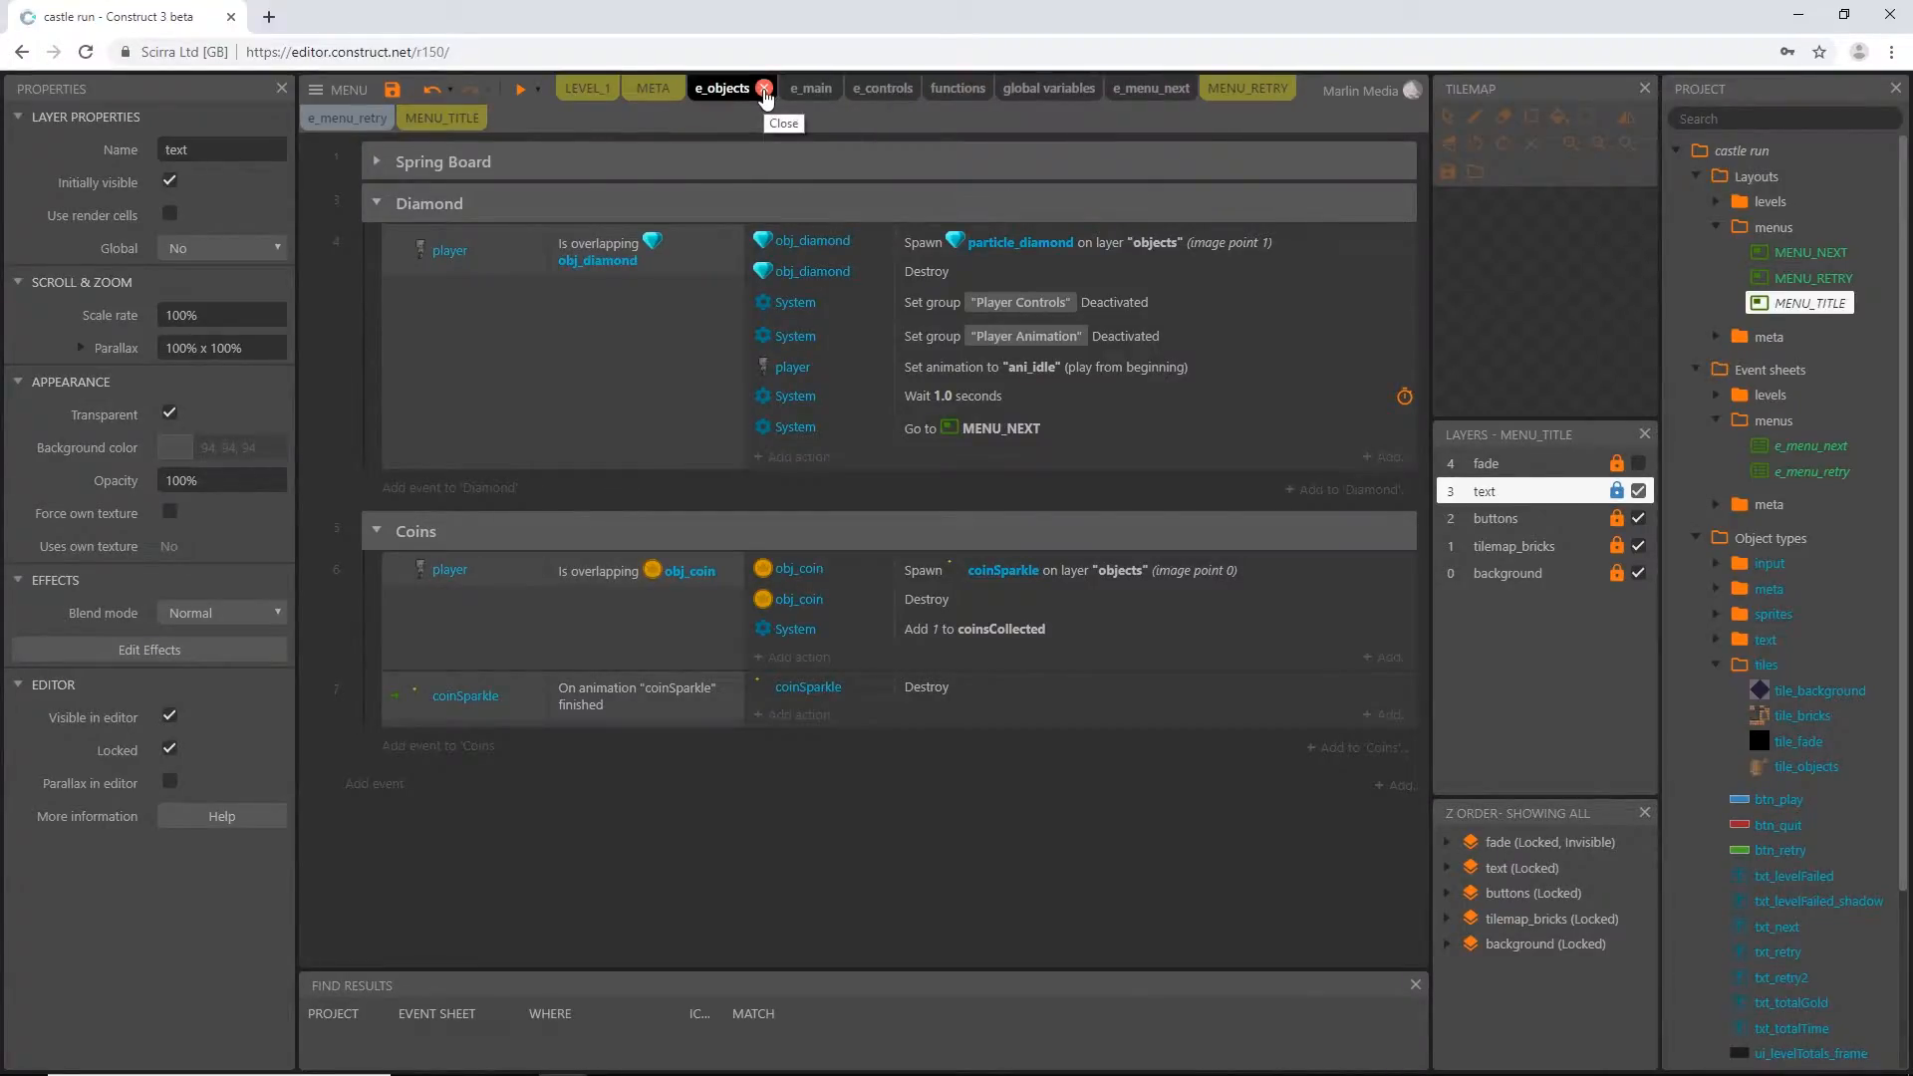
{"action": "left_click", "coordinate": [765, 90]}
{"action": "left_click", "coordinate": [766, 90]}
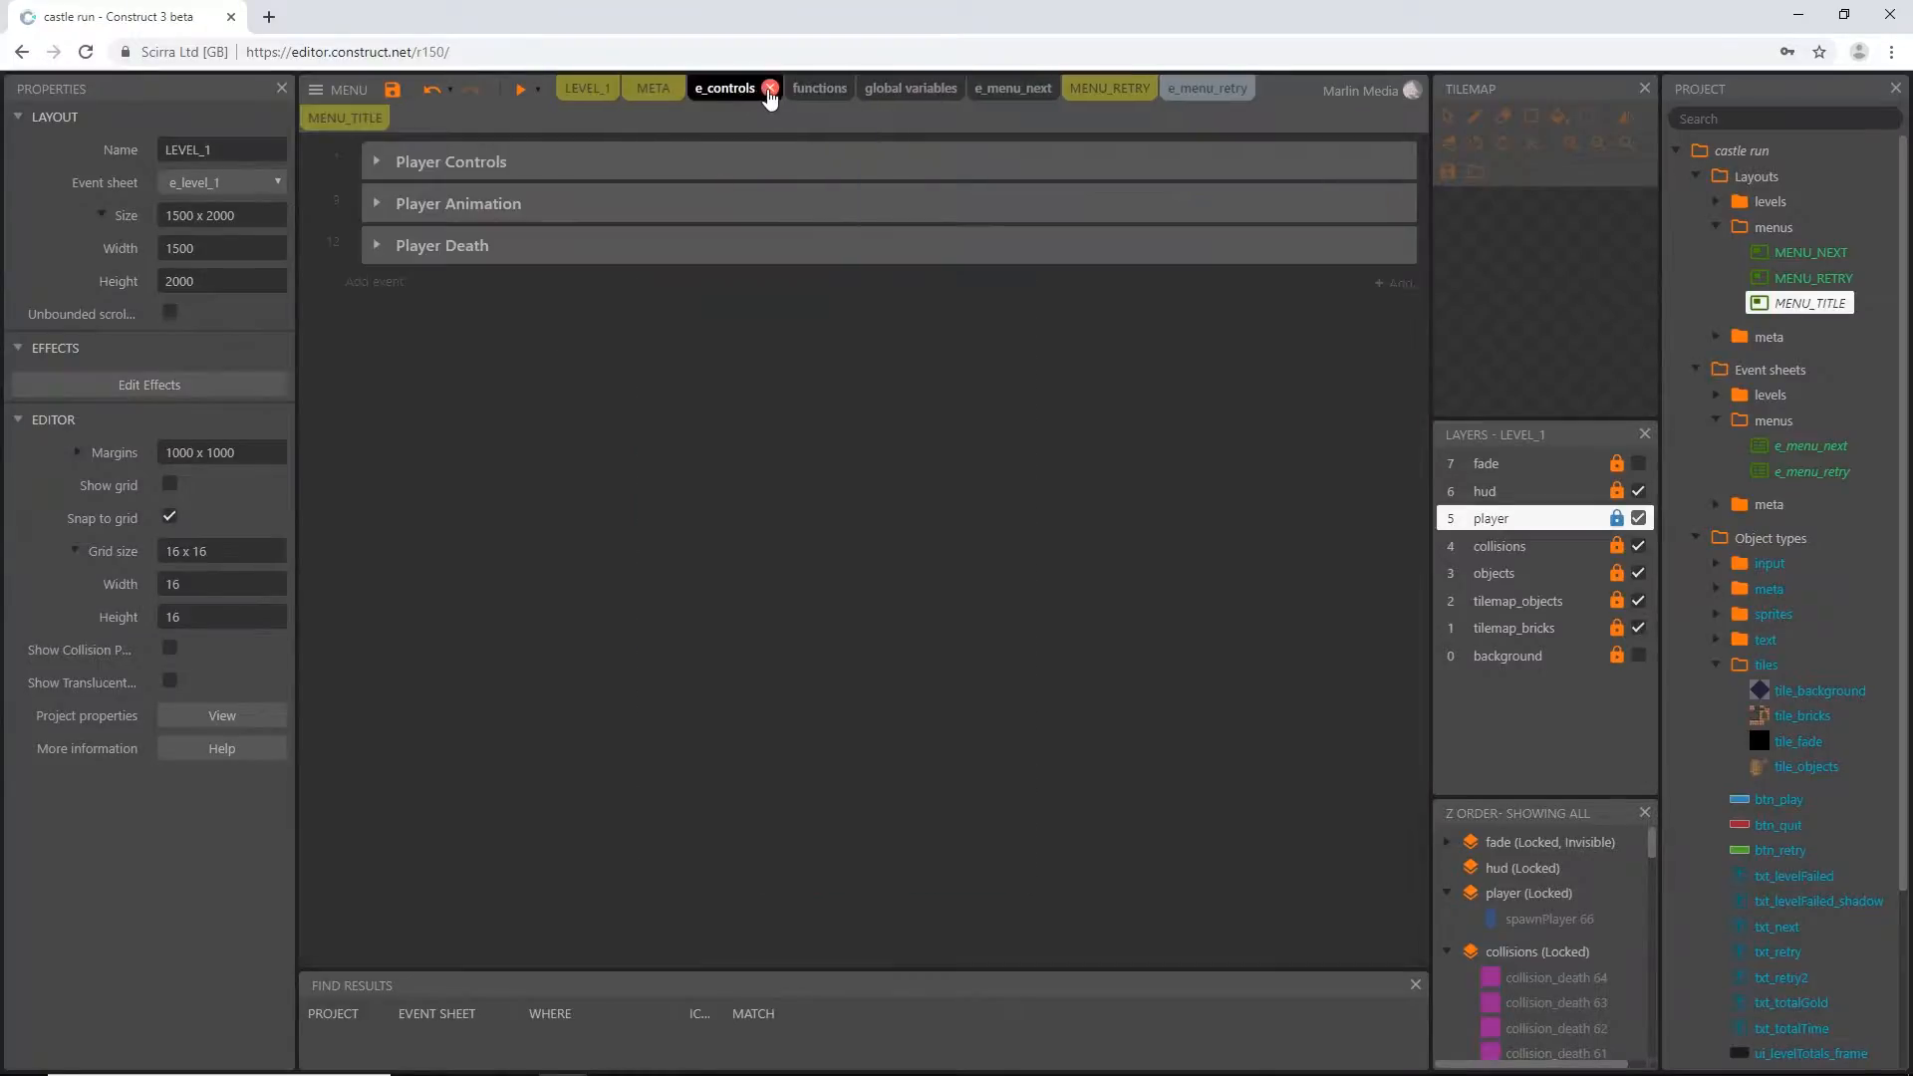
{"action": "left_click", "coordinate": [770, 89]}
{"action": "left_click", "coordinate": [1137, 96]}
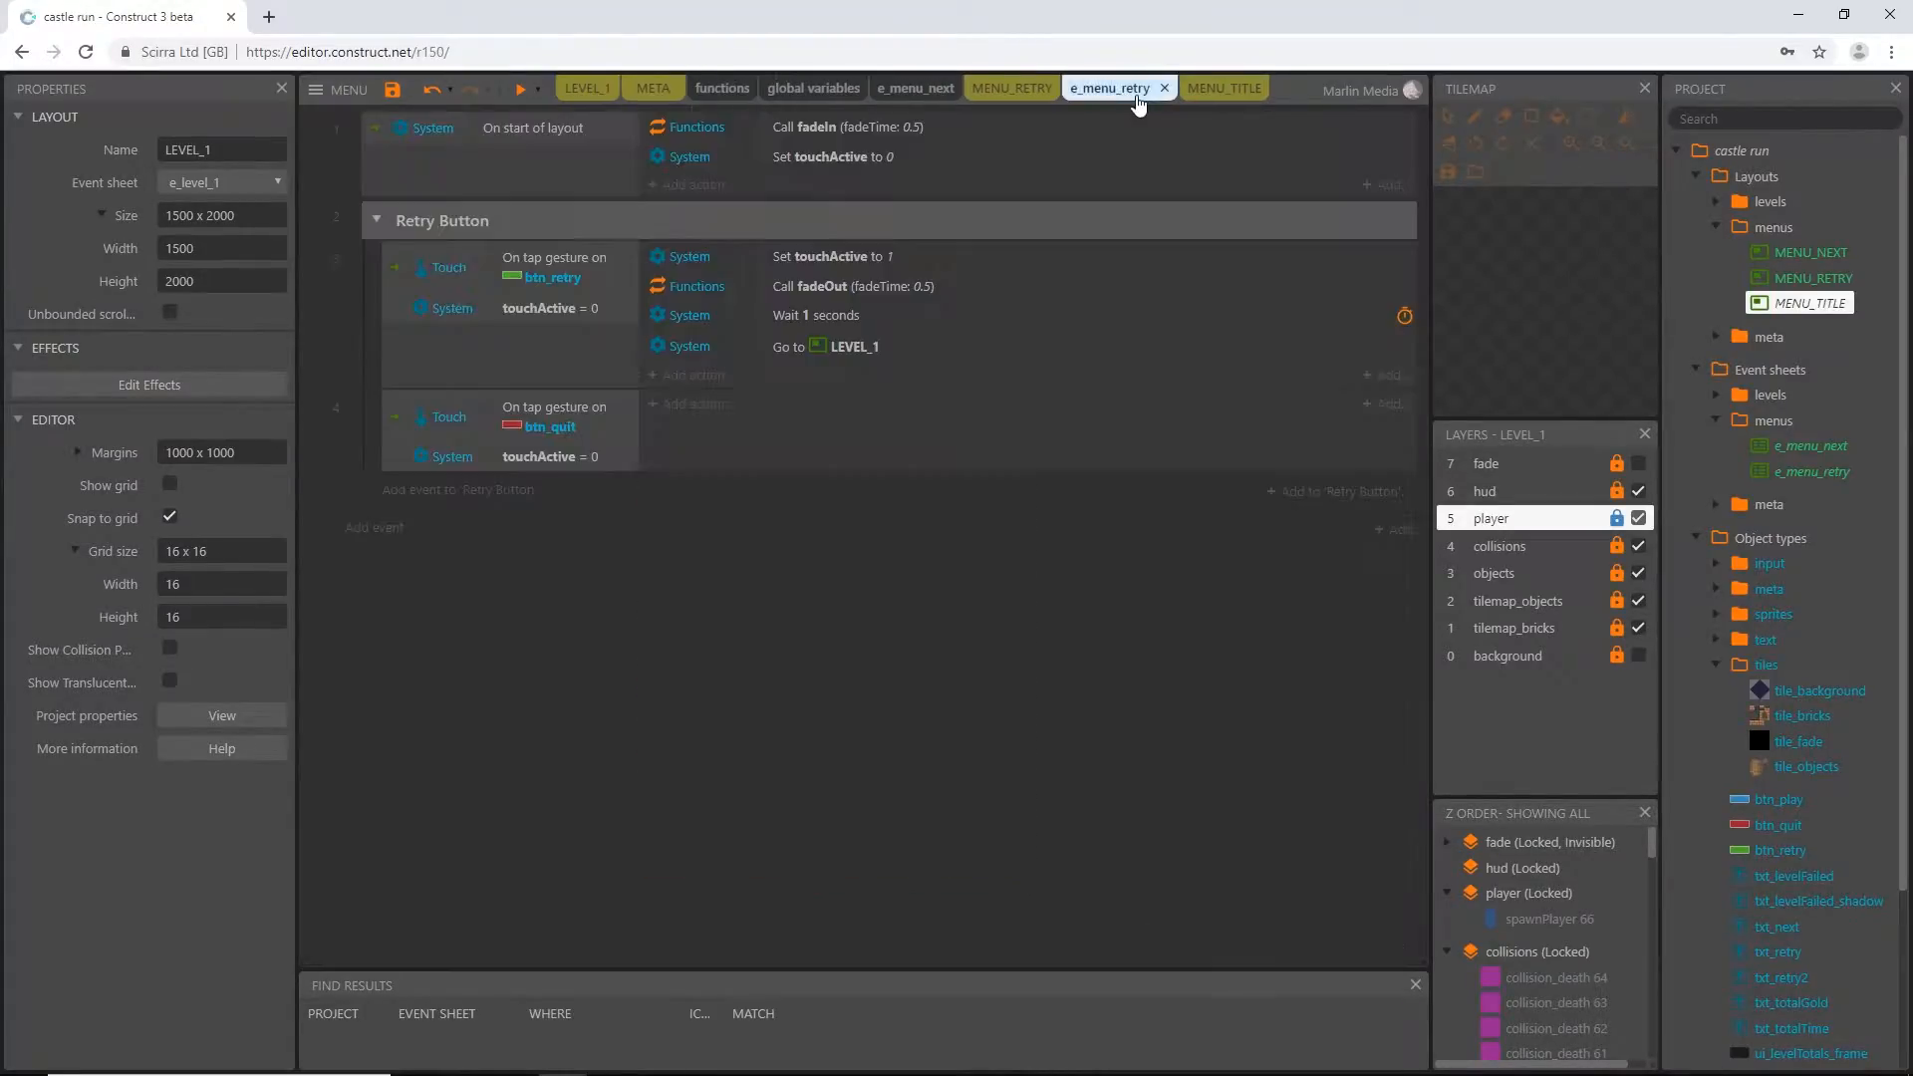
{"action": "left_click", "coordinate": [1012, 92]}
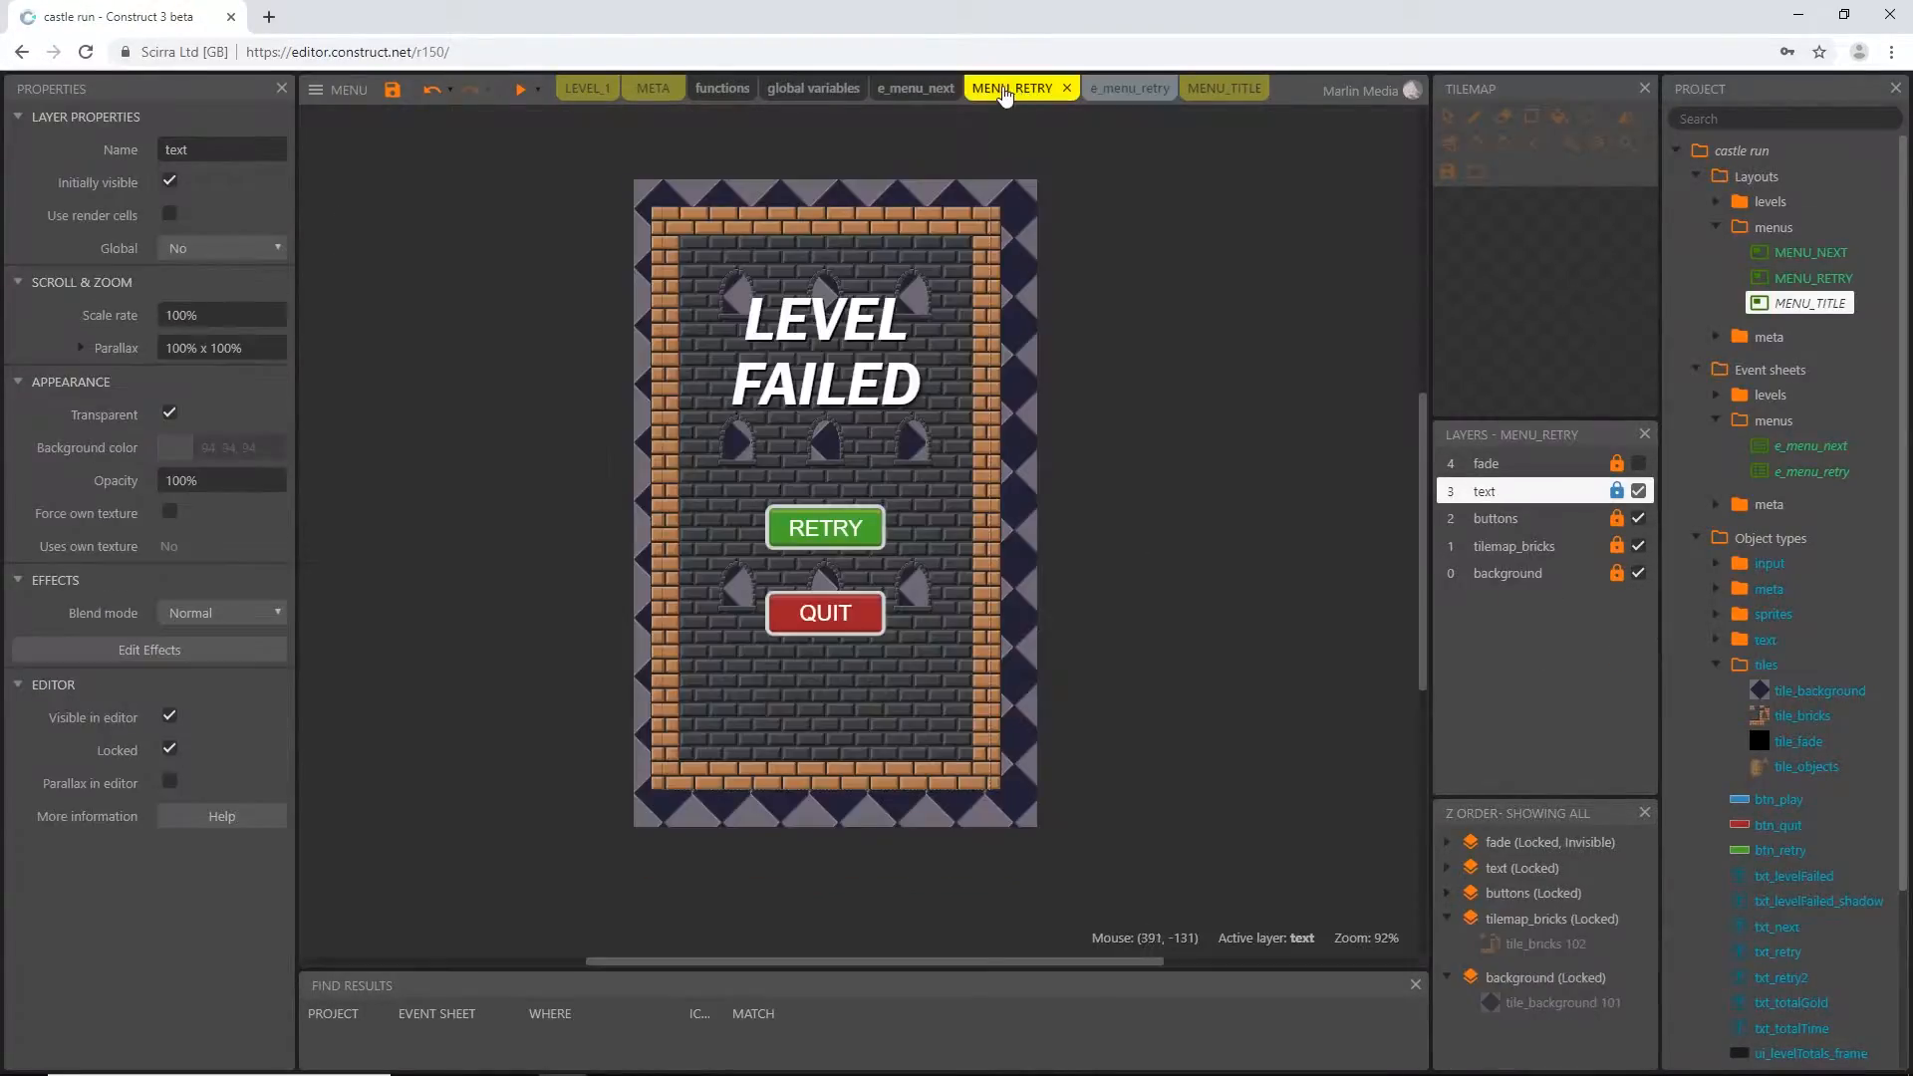
{"action": "left_click", "coordinate": [1068, 89]}
{"action": "left_click", "coordinate": [1135, 98]}
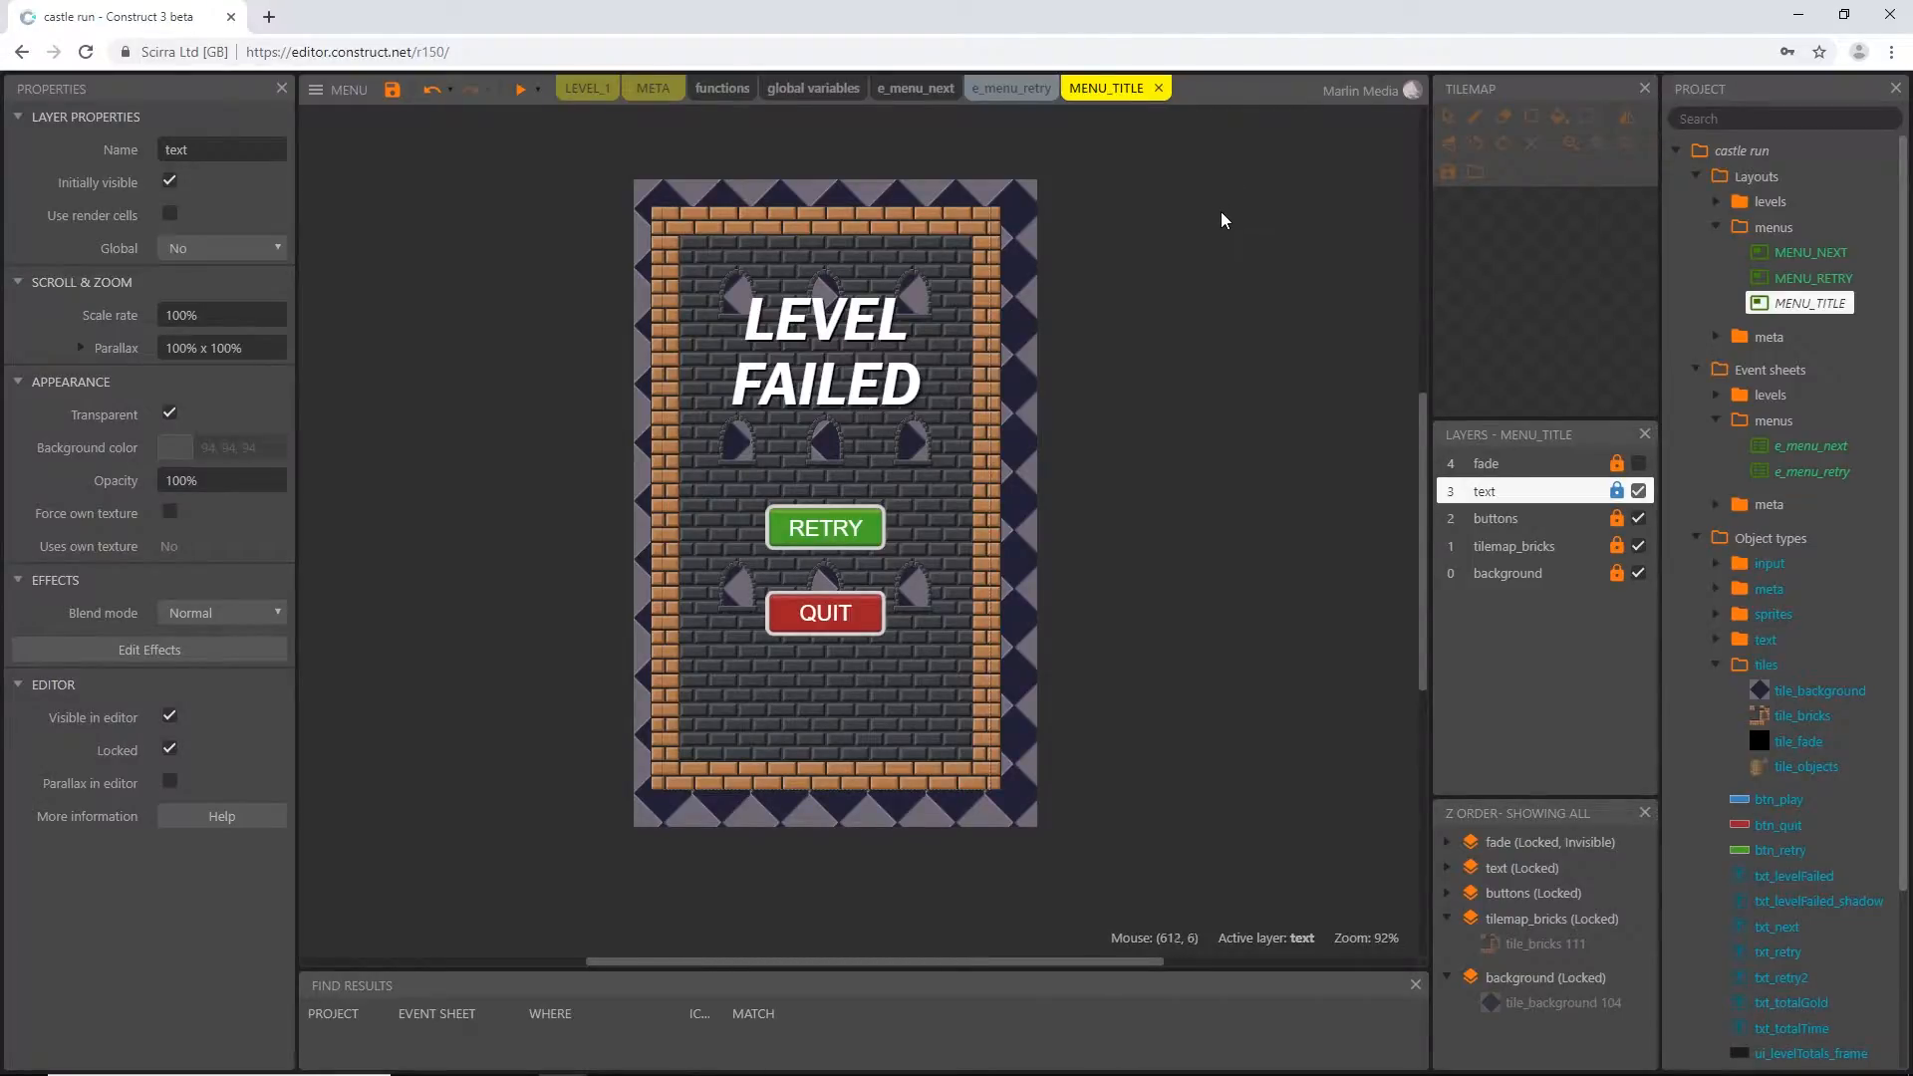
{"action": "left_click", "coordinate": [982, 321]}
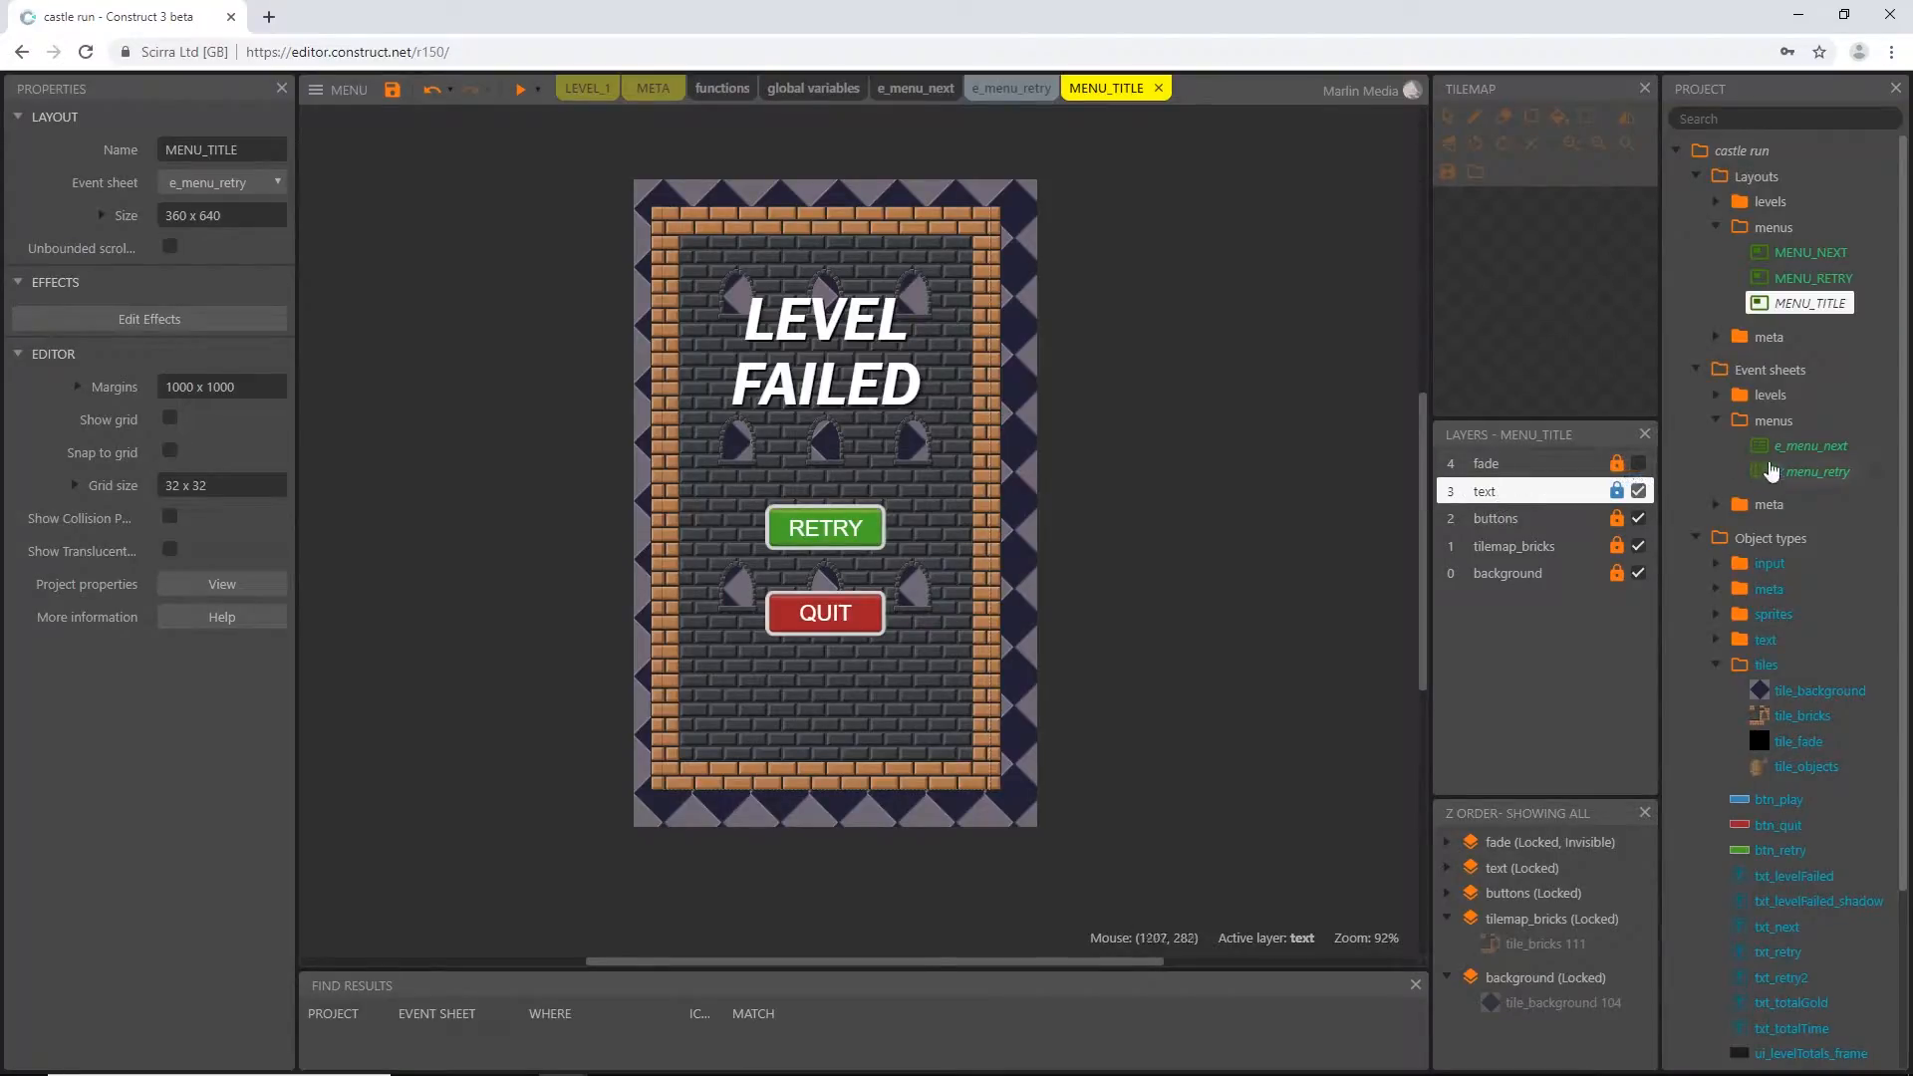
Add a new event sheet named e_menu_title to the menus folder of the event sheets
{"action": "right_click", "coordinate": [1739, 424]}
{"action": "left_click", "coordinate": [1691, 444]}
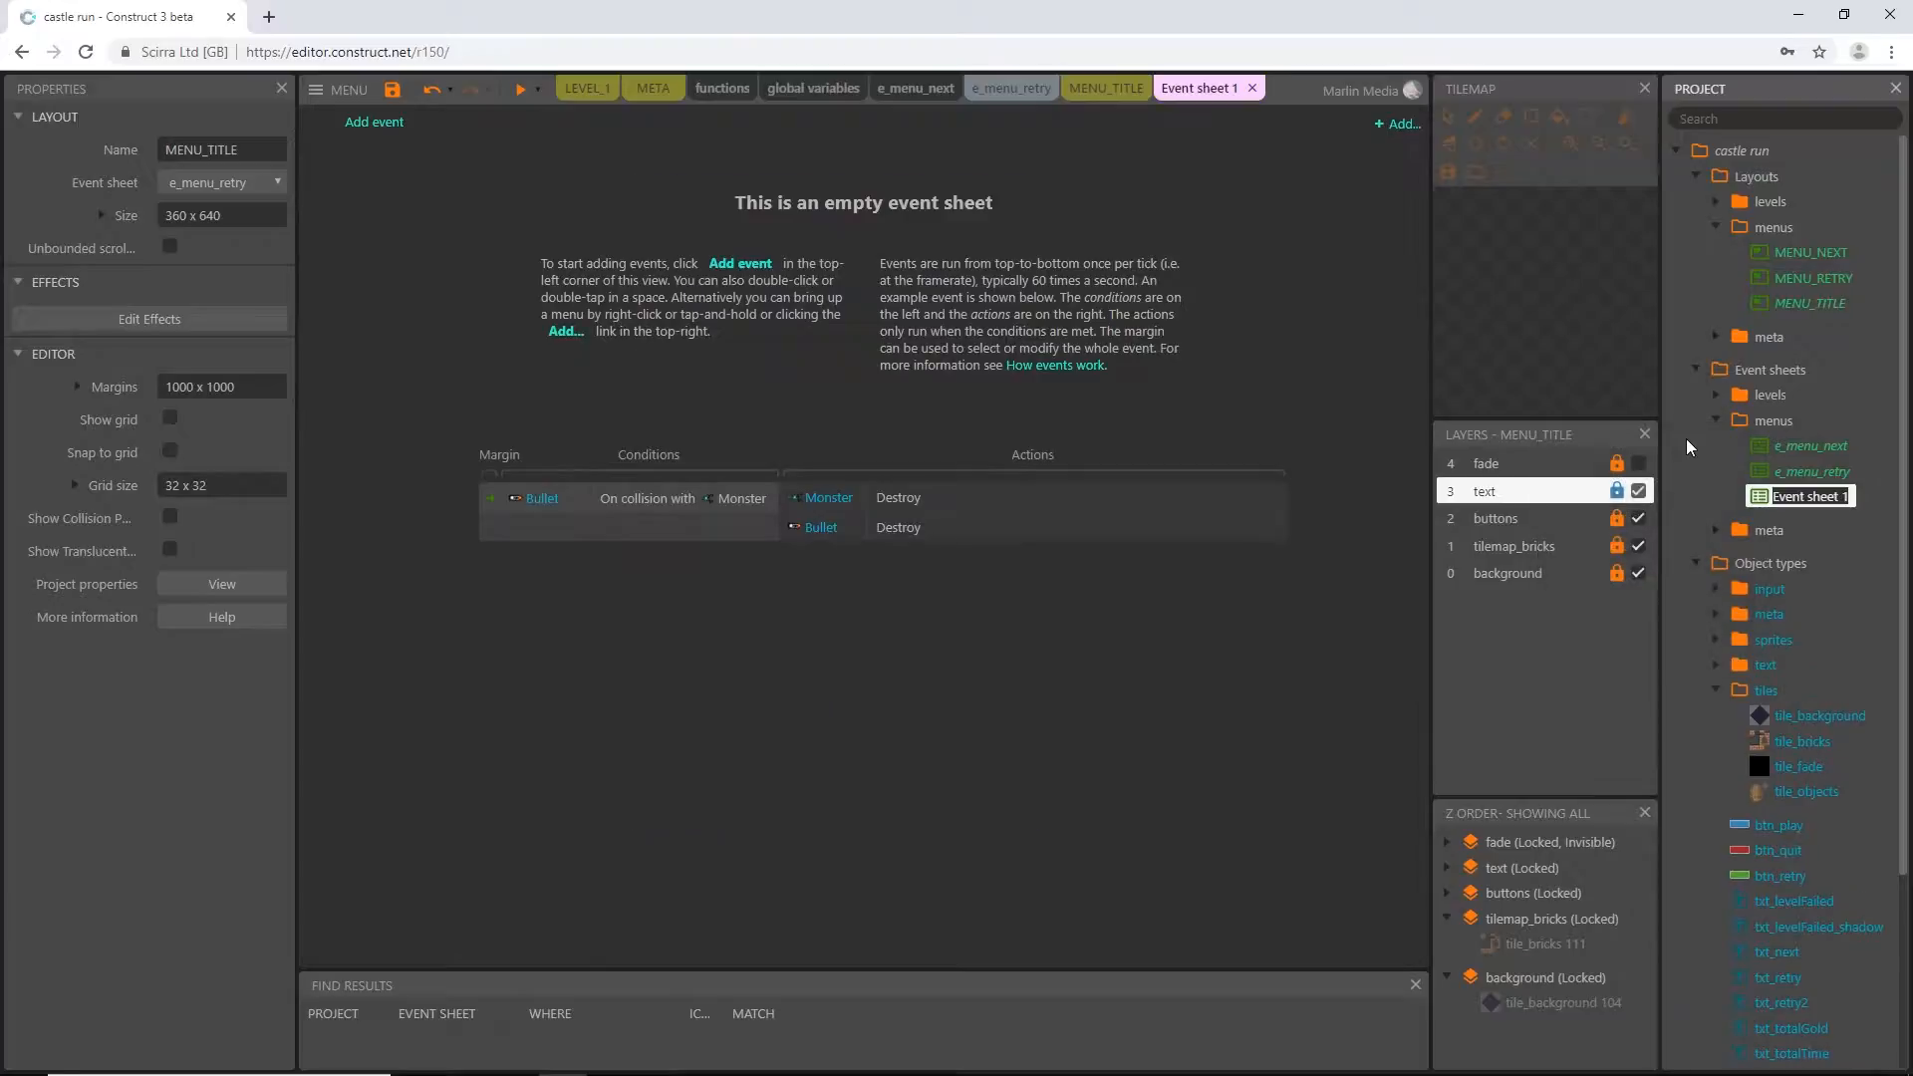
{"action": "type", "text": "e"}
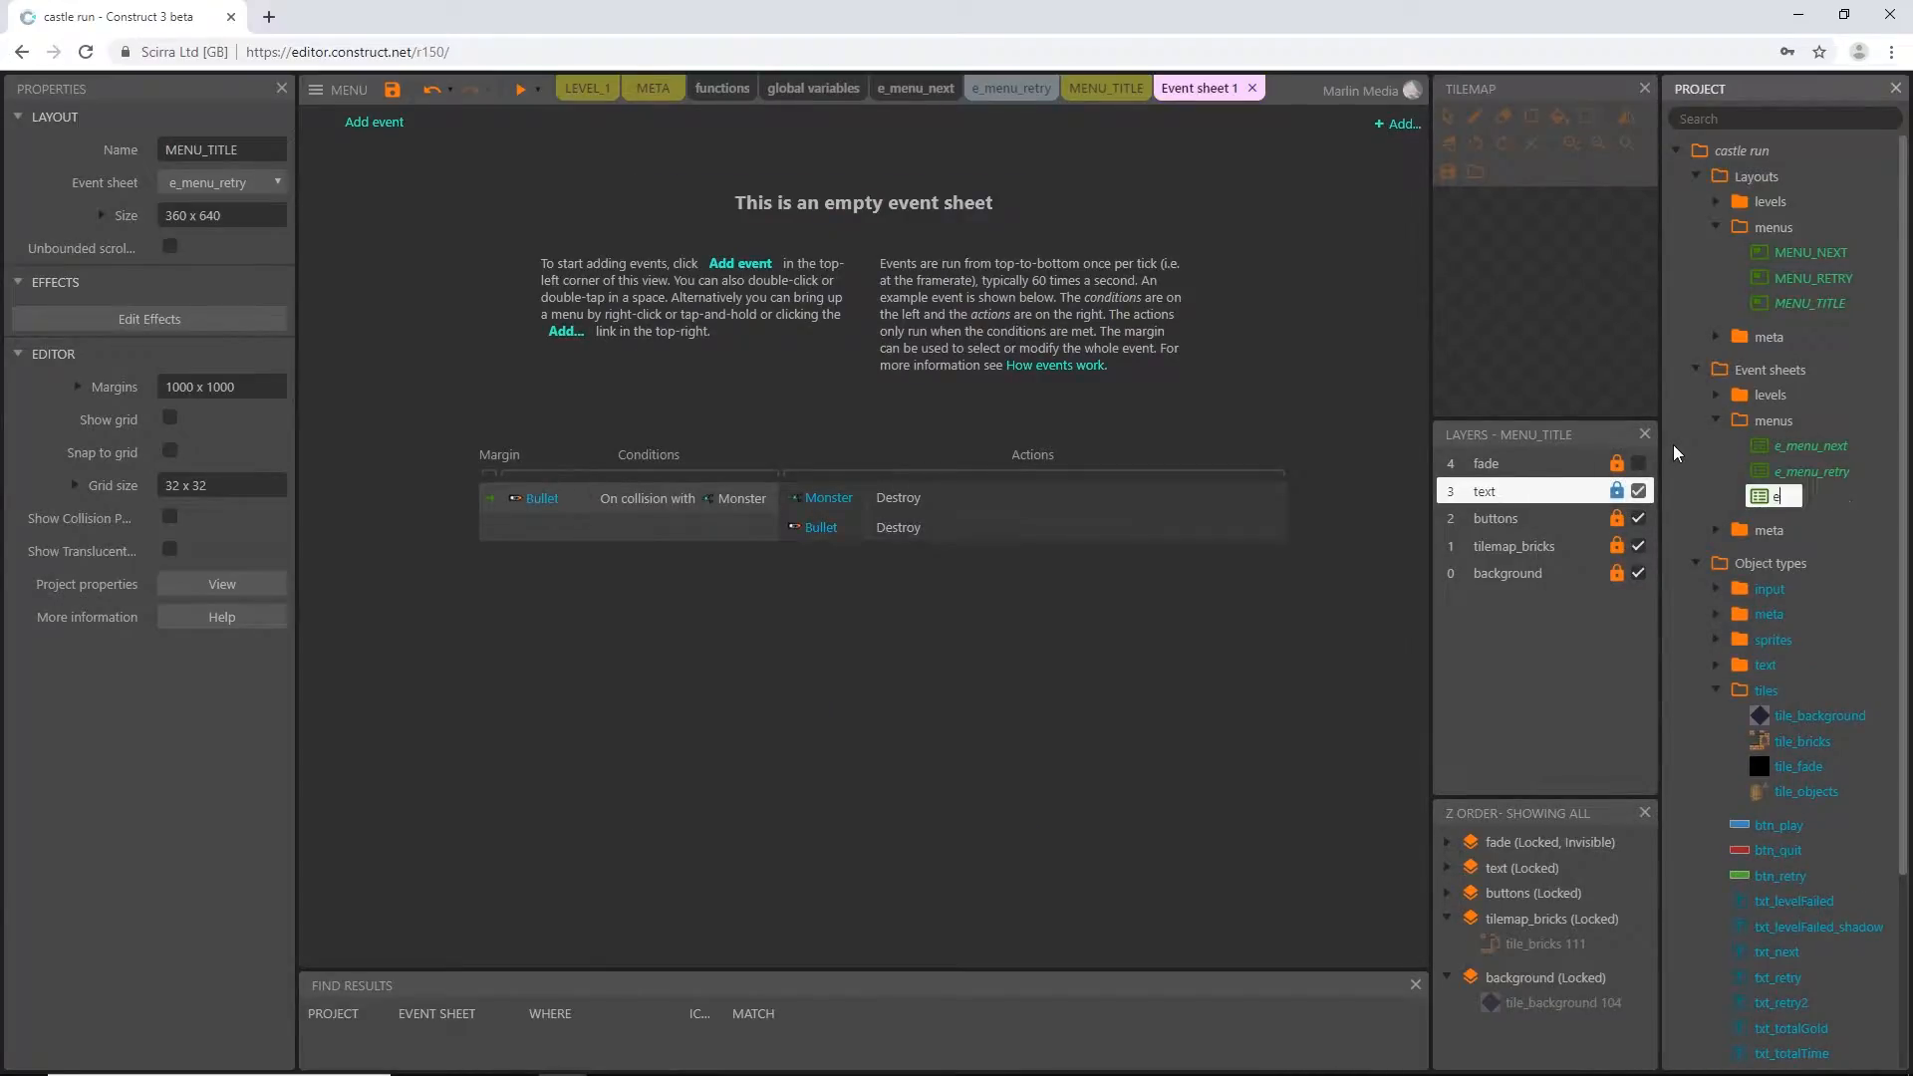
{"action": "type", "text": "_menu_title"}
{"action": "key", "text": "Return"}
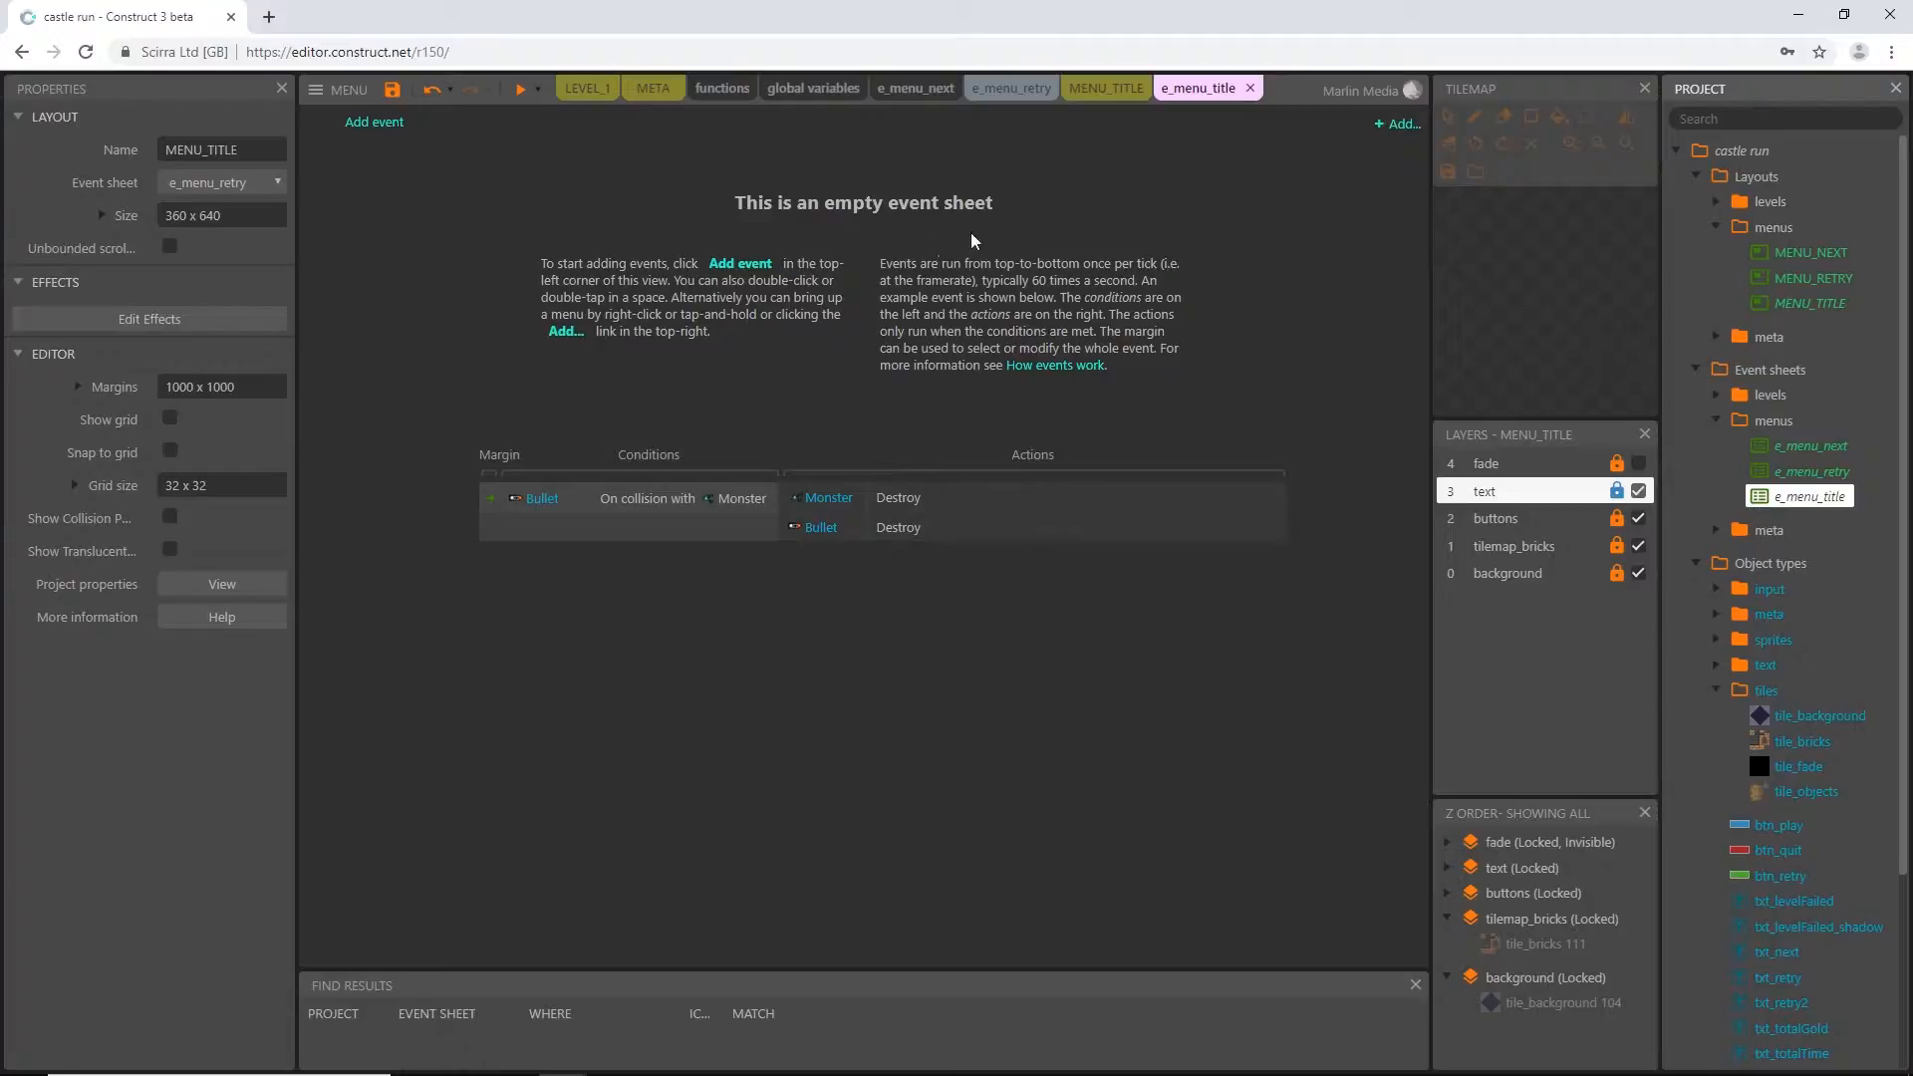
Assign e_menu_title as the event sheet of the MENU_TITLE layout
{"action": "left_click", "coordinate": [1120, 92]}
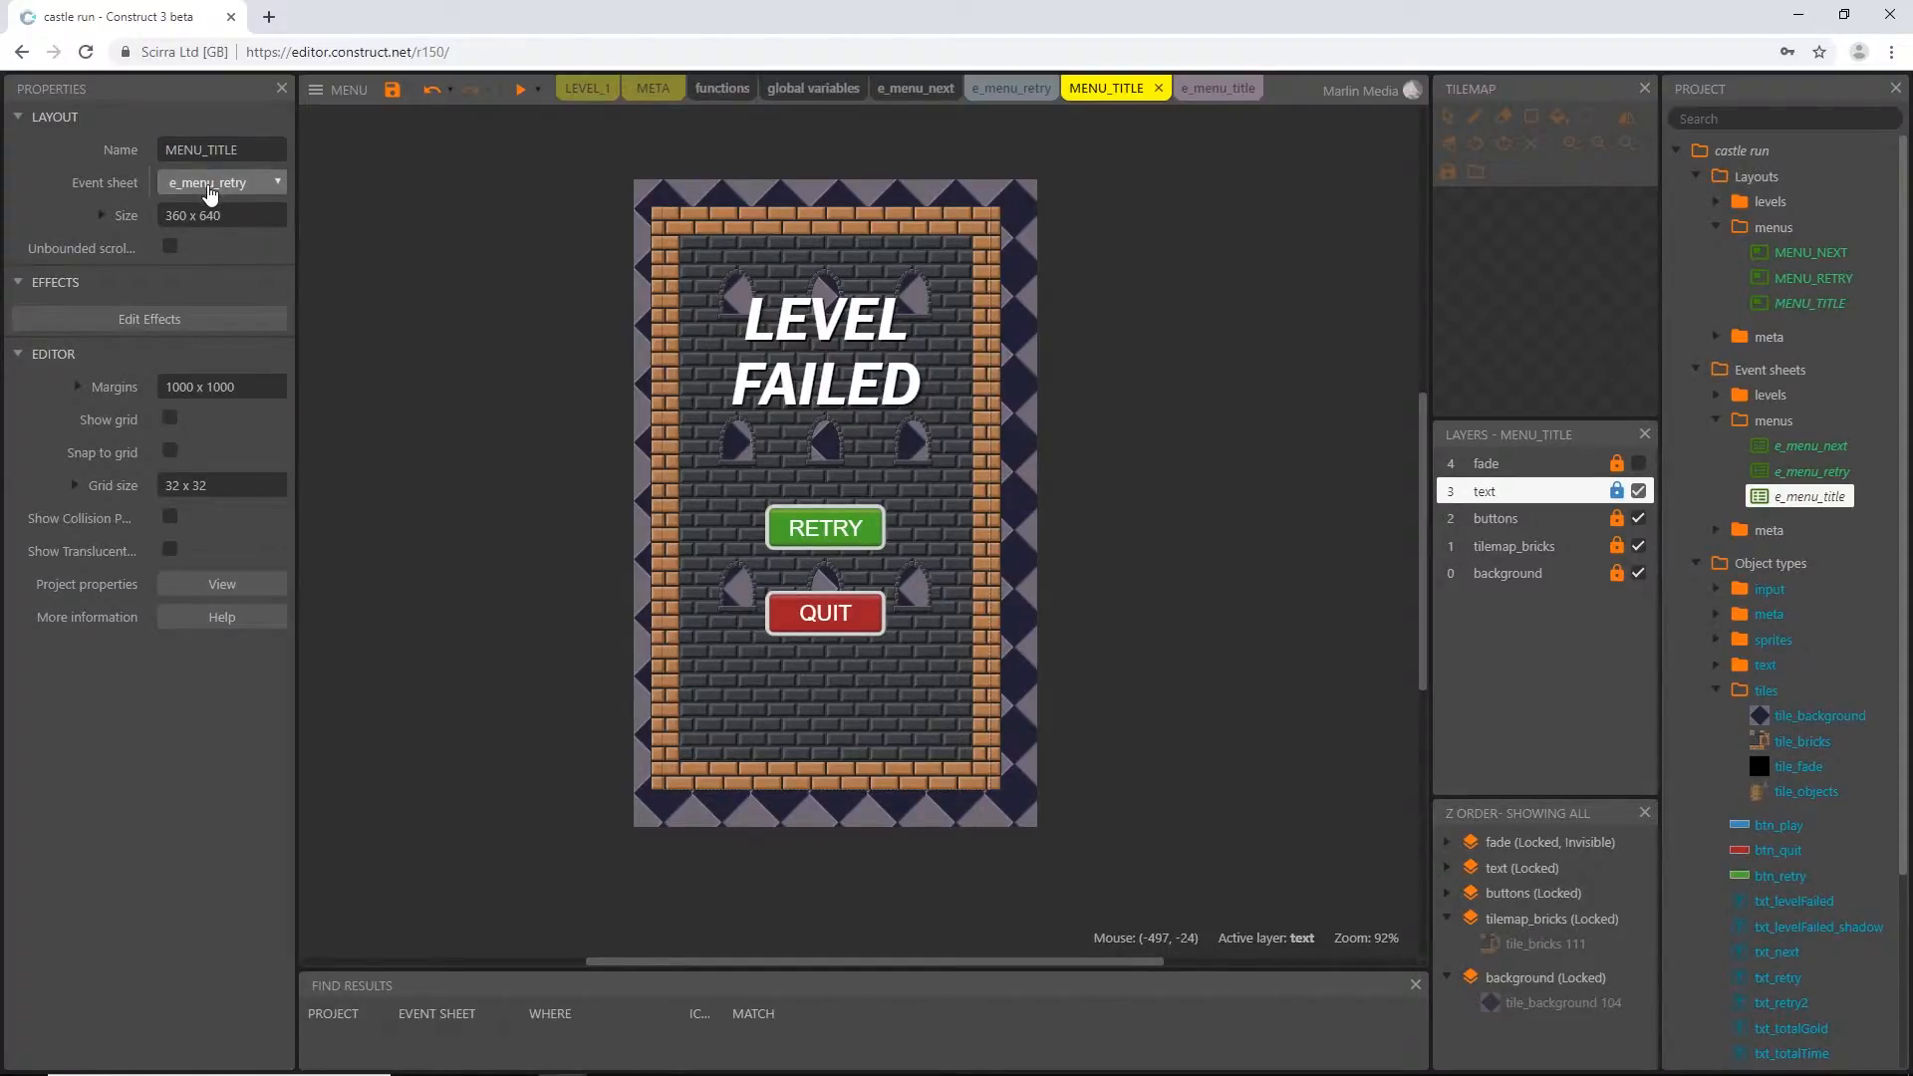
{"action": "left_click", "coordinate": [210, 189]}
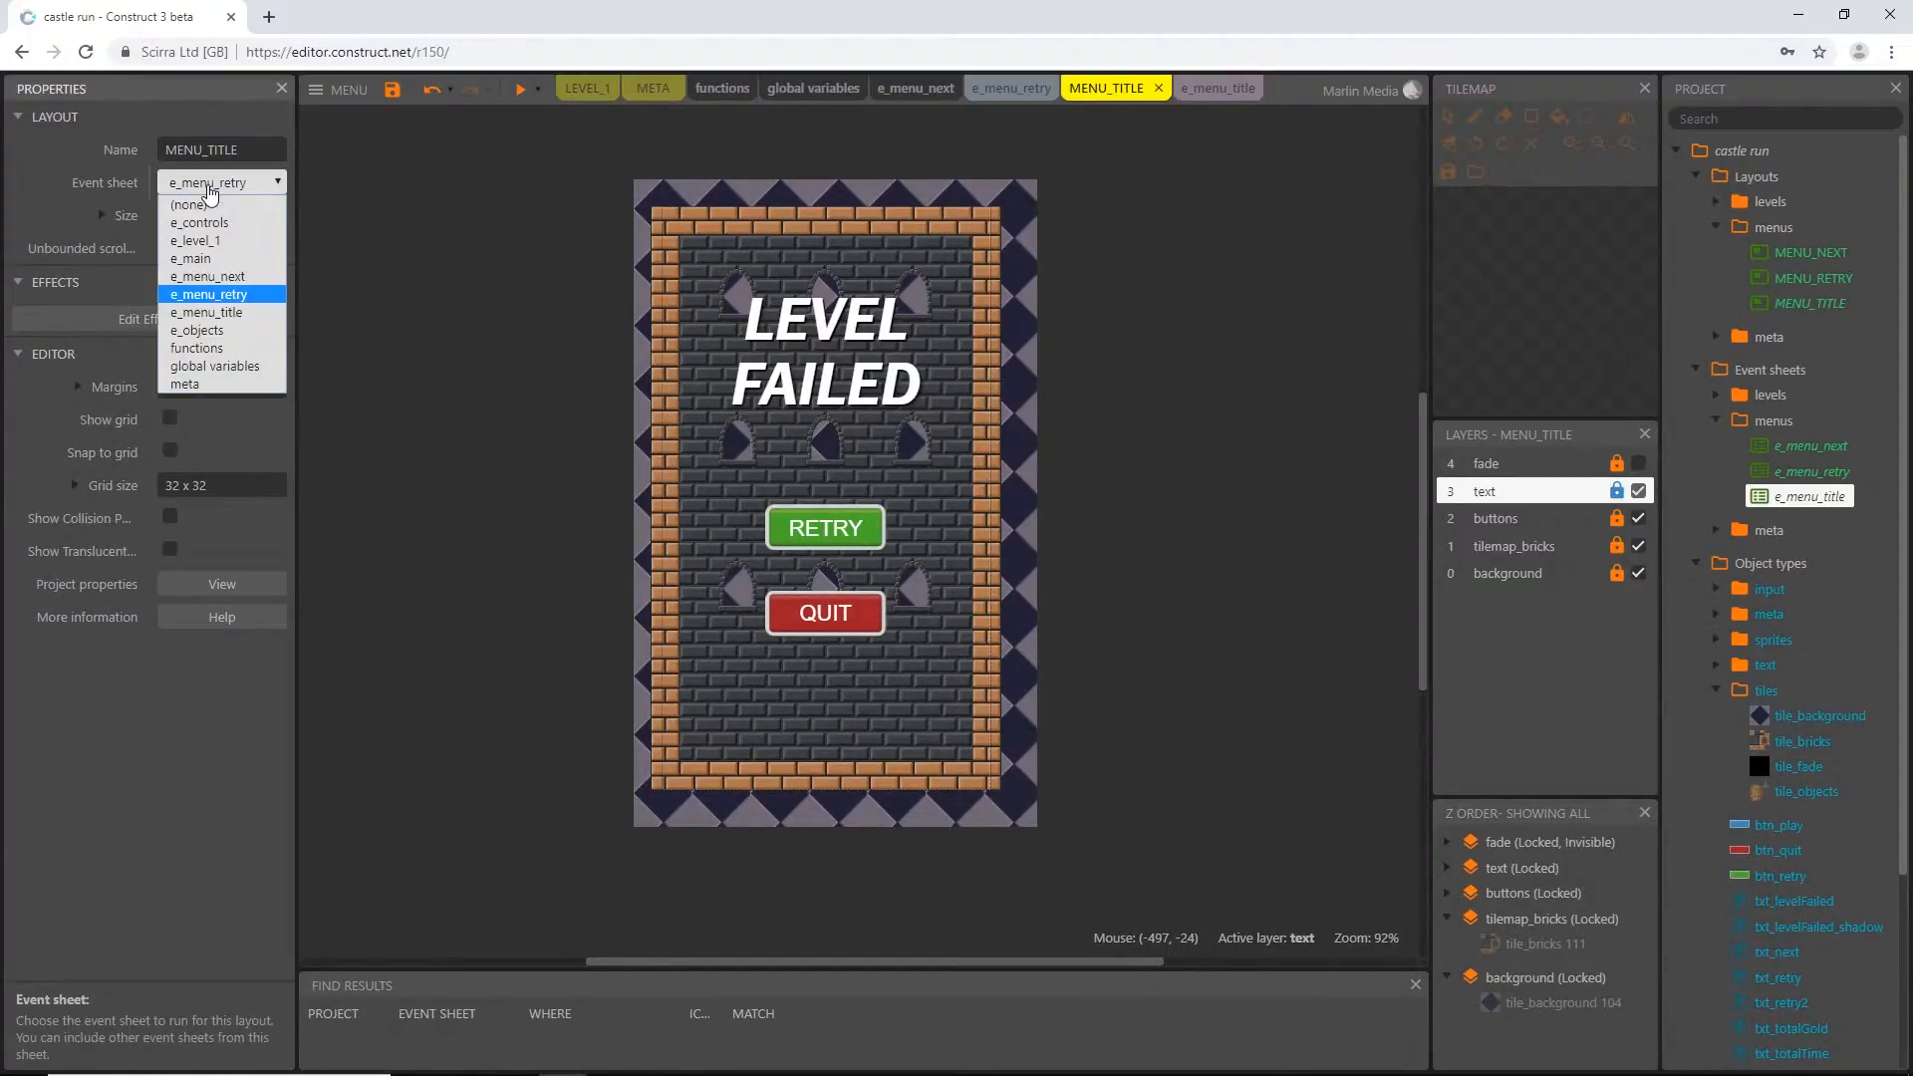
{"action": "left_click", "coordinate": [225, 313]}
Unlock the text layer and delete the LEVEL FAILED text and its shadow from the MENU_TITLE layout
{"action": "left_click", "coordinate": [1615, 493]}
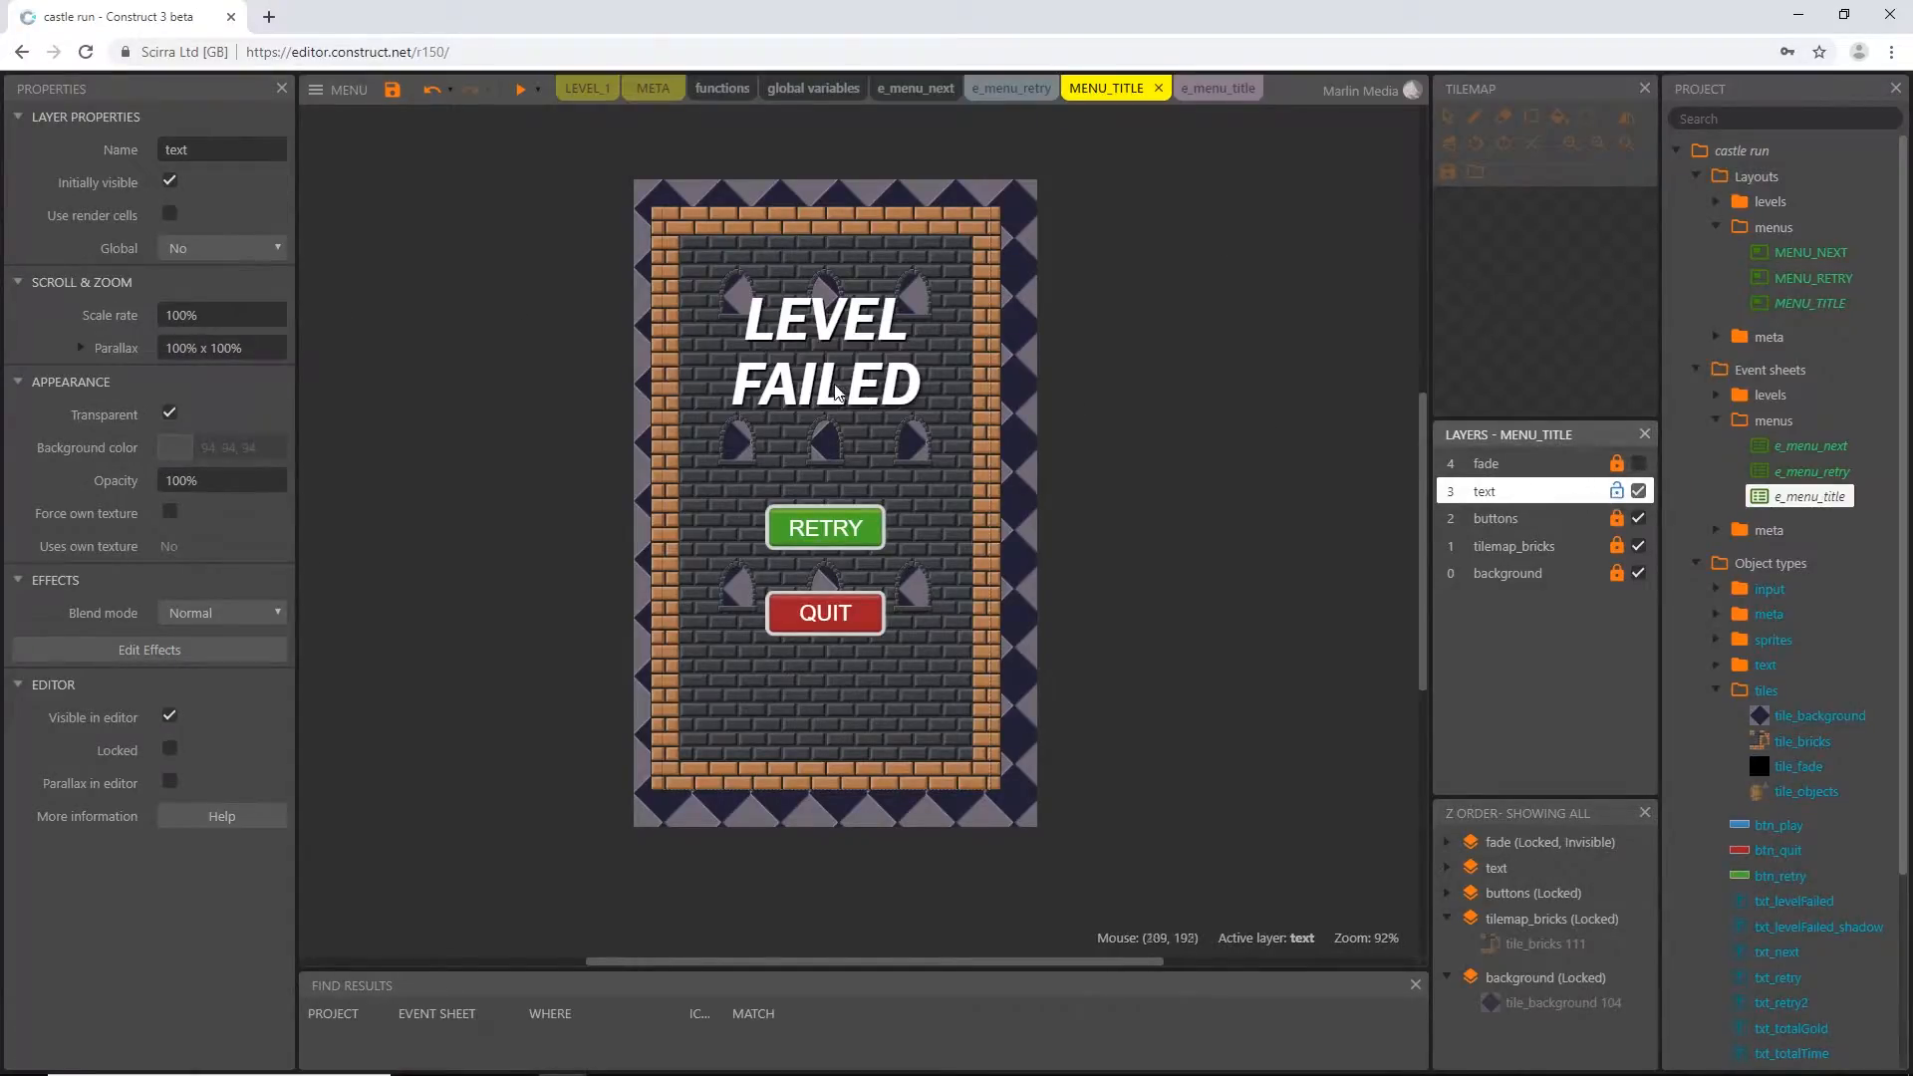
{"action": "left_click", "coordinate": [808, 394]}
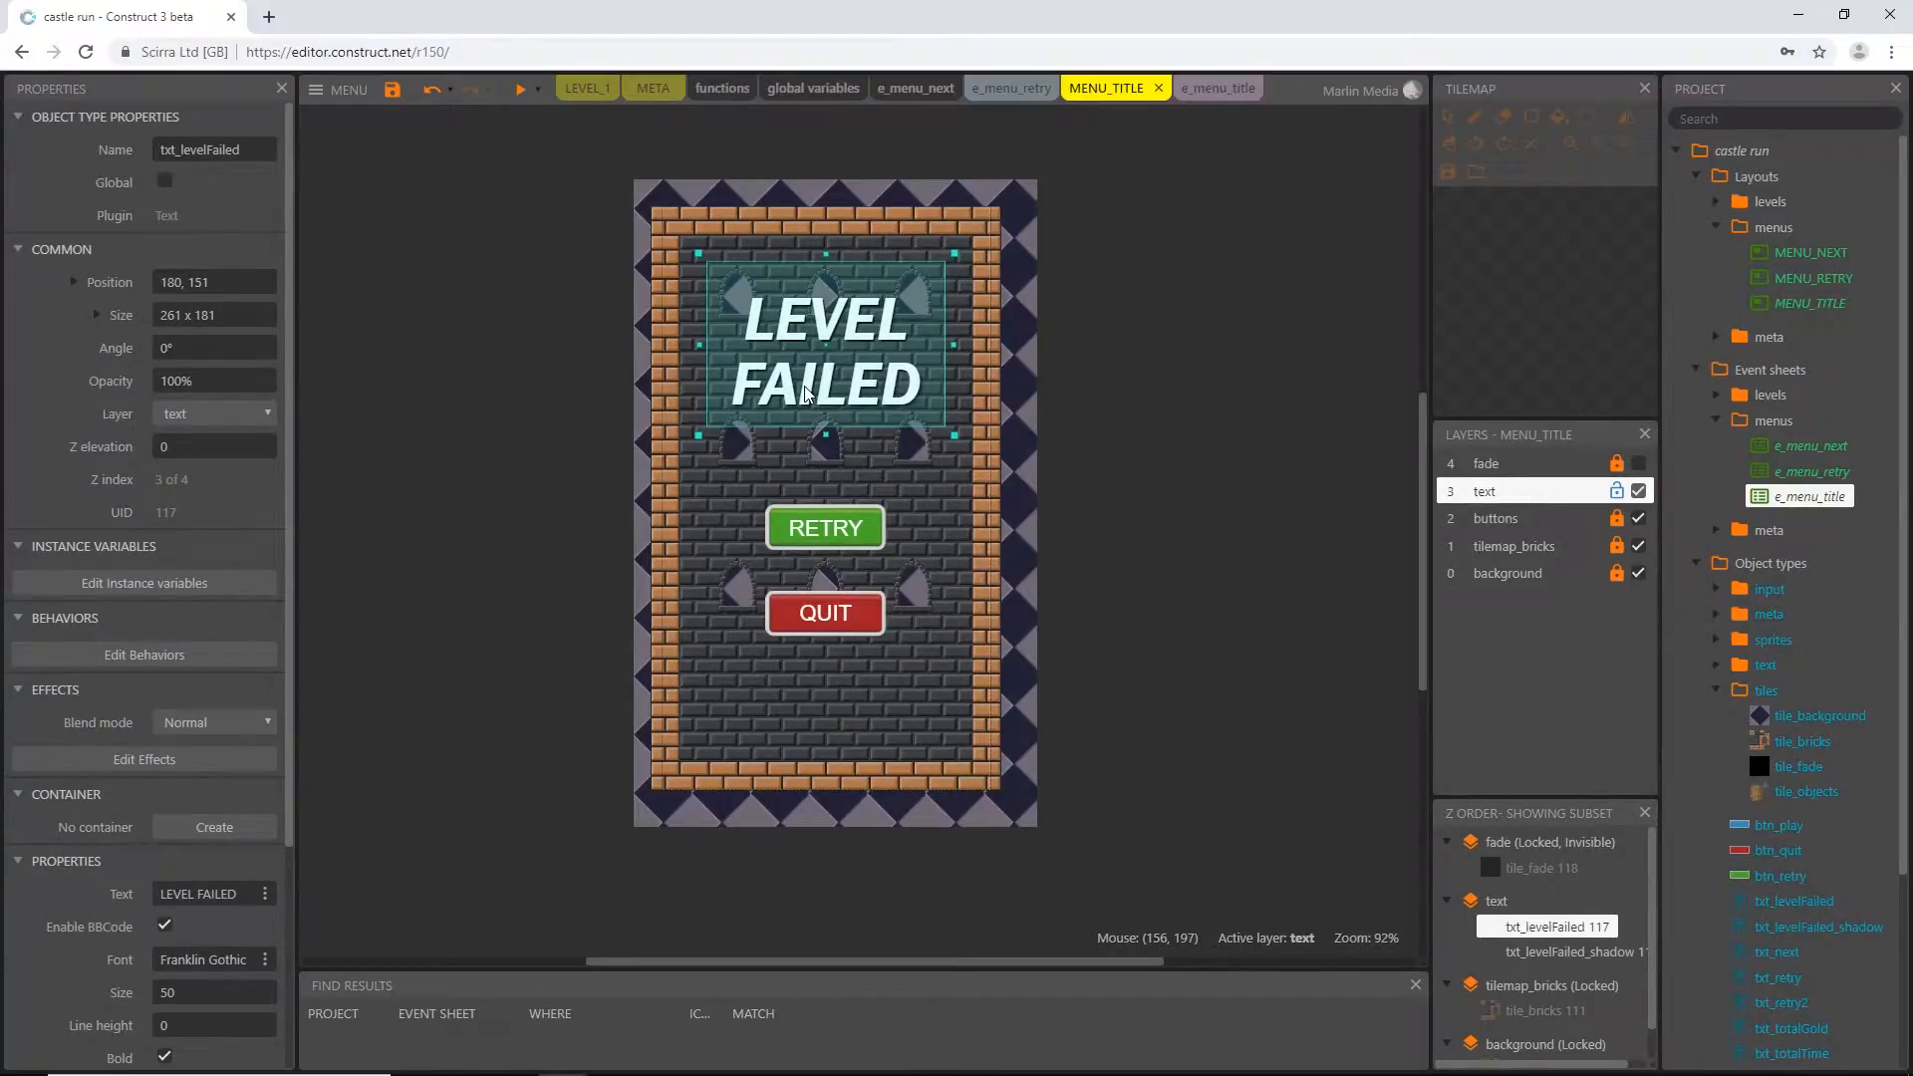
{"action": "key", "text": "Delete"}
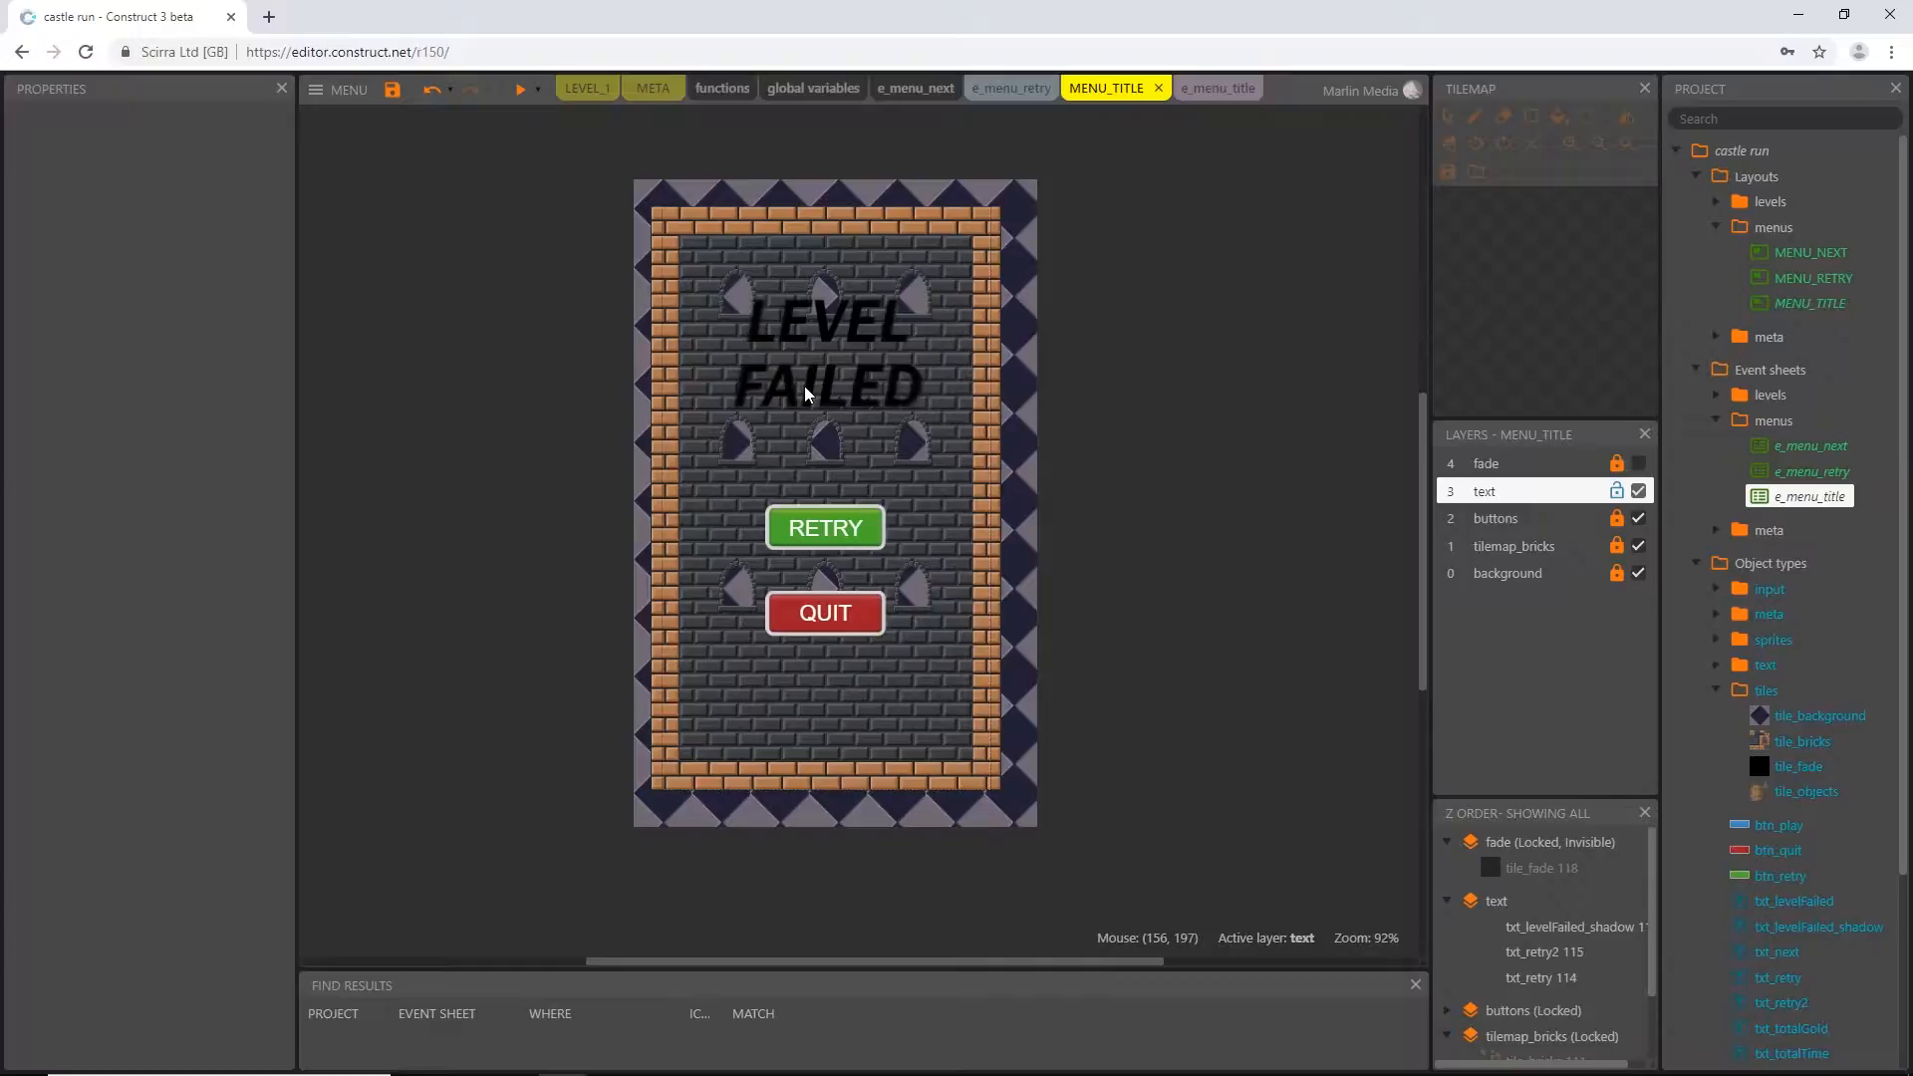
{"action": "left_click", "coordinate": [807, 395]}
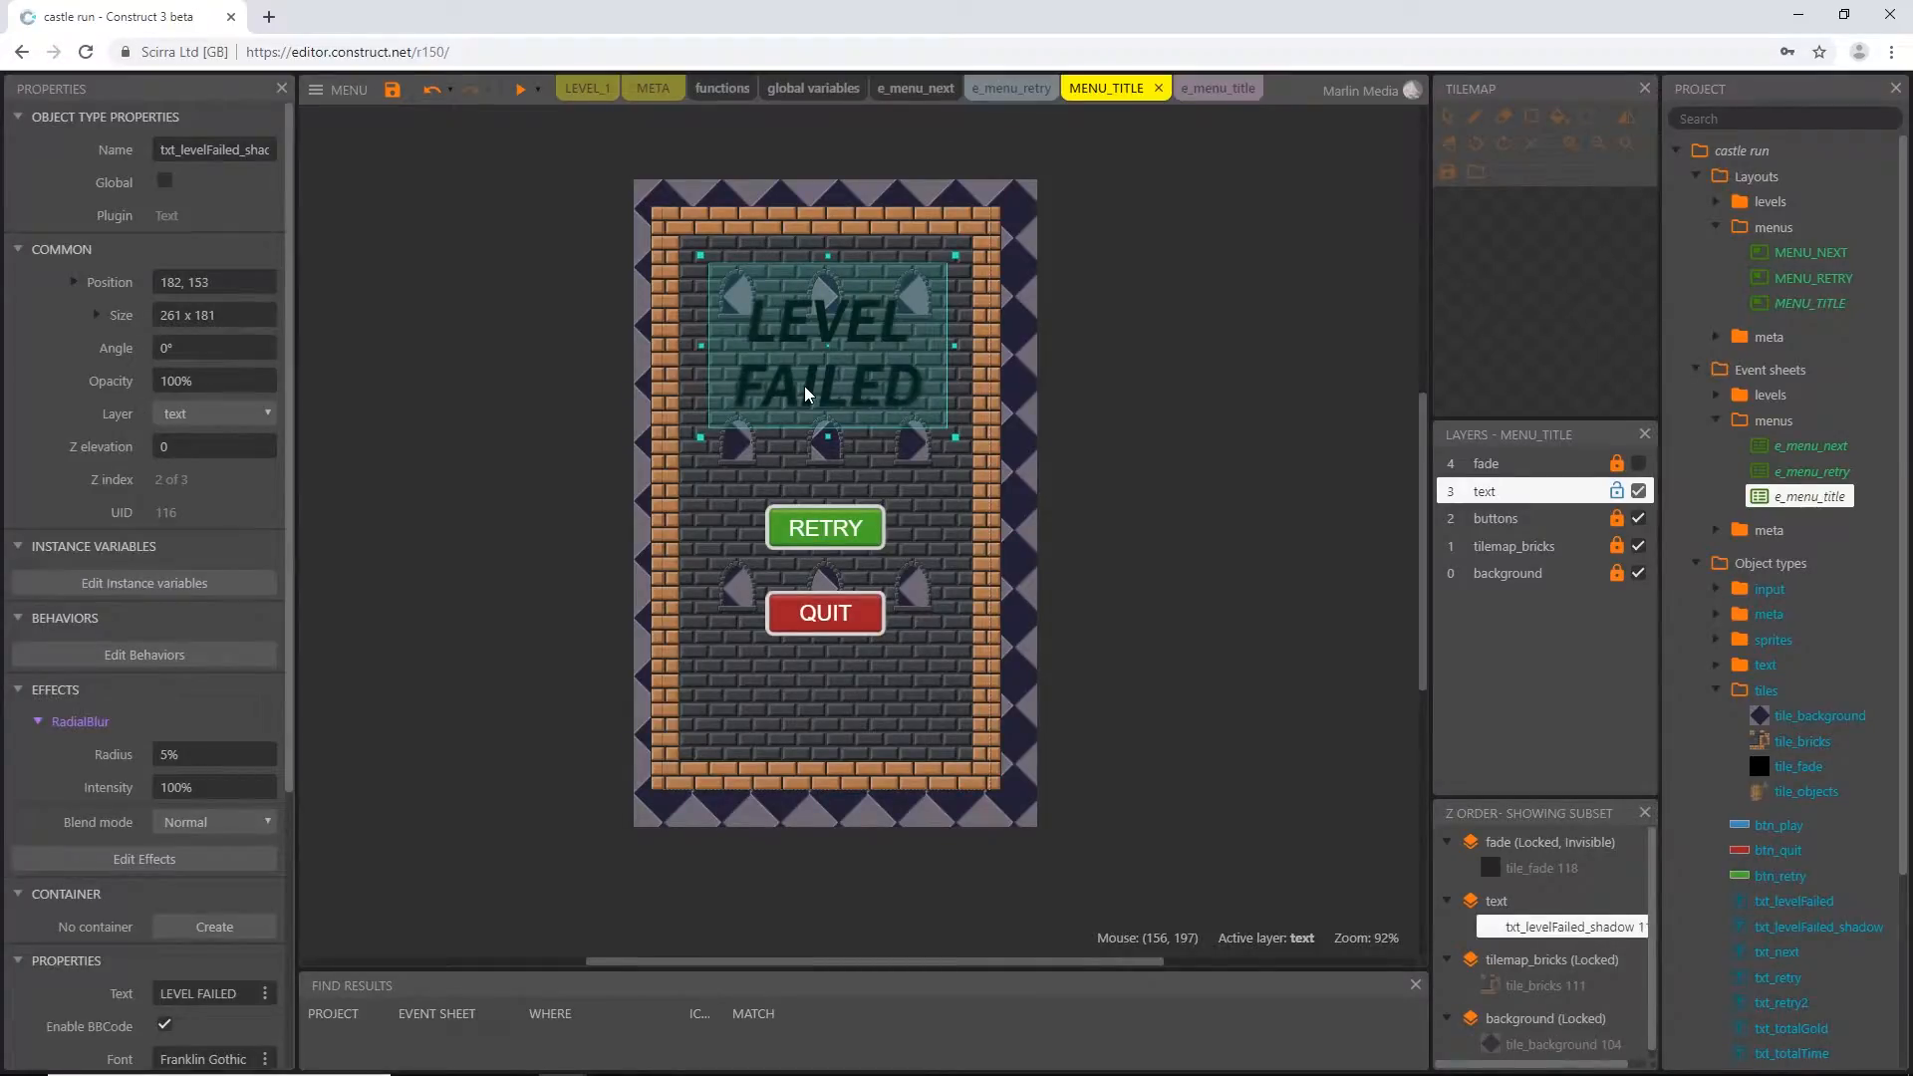
{"action": "key", "text": "Delete"}
Rename the QUIT text object as txt_quit
{"action": "left_click", "coordinate": [836, 616]}
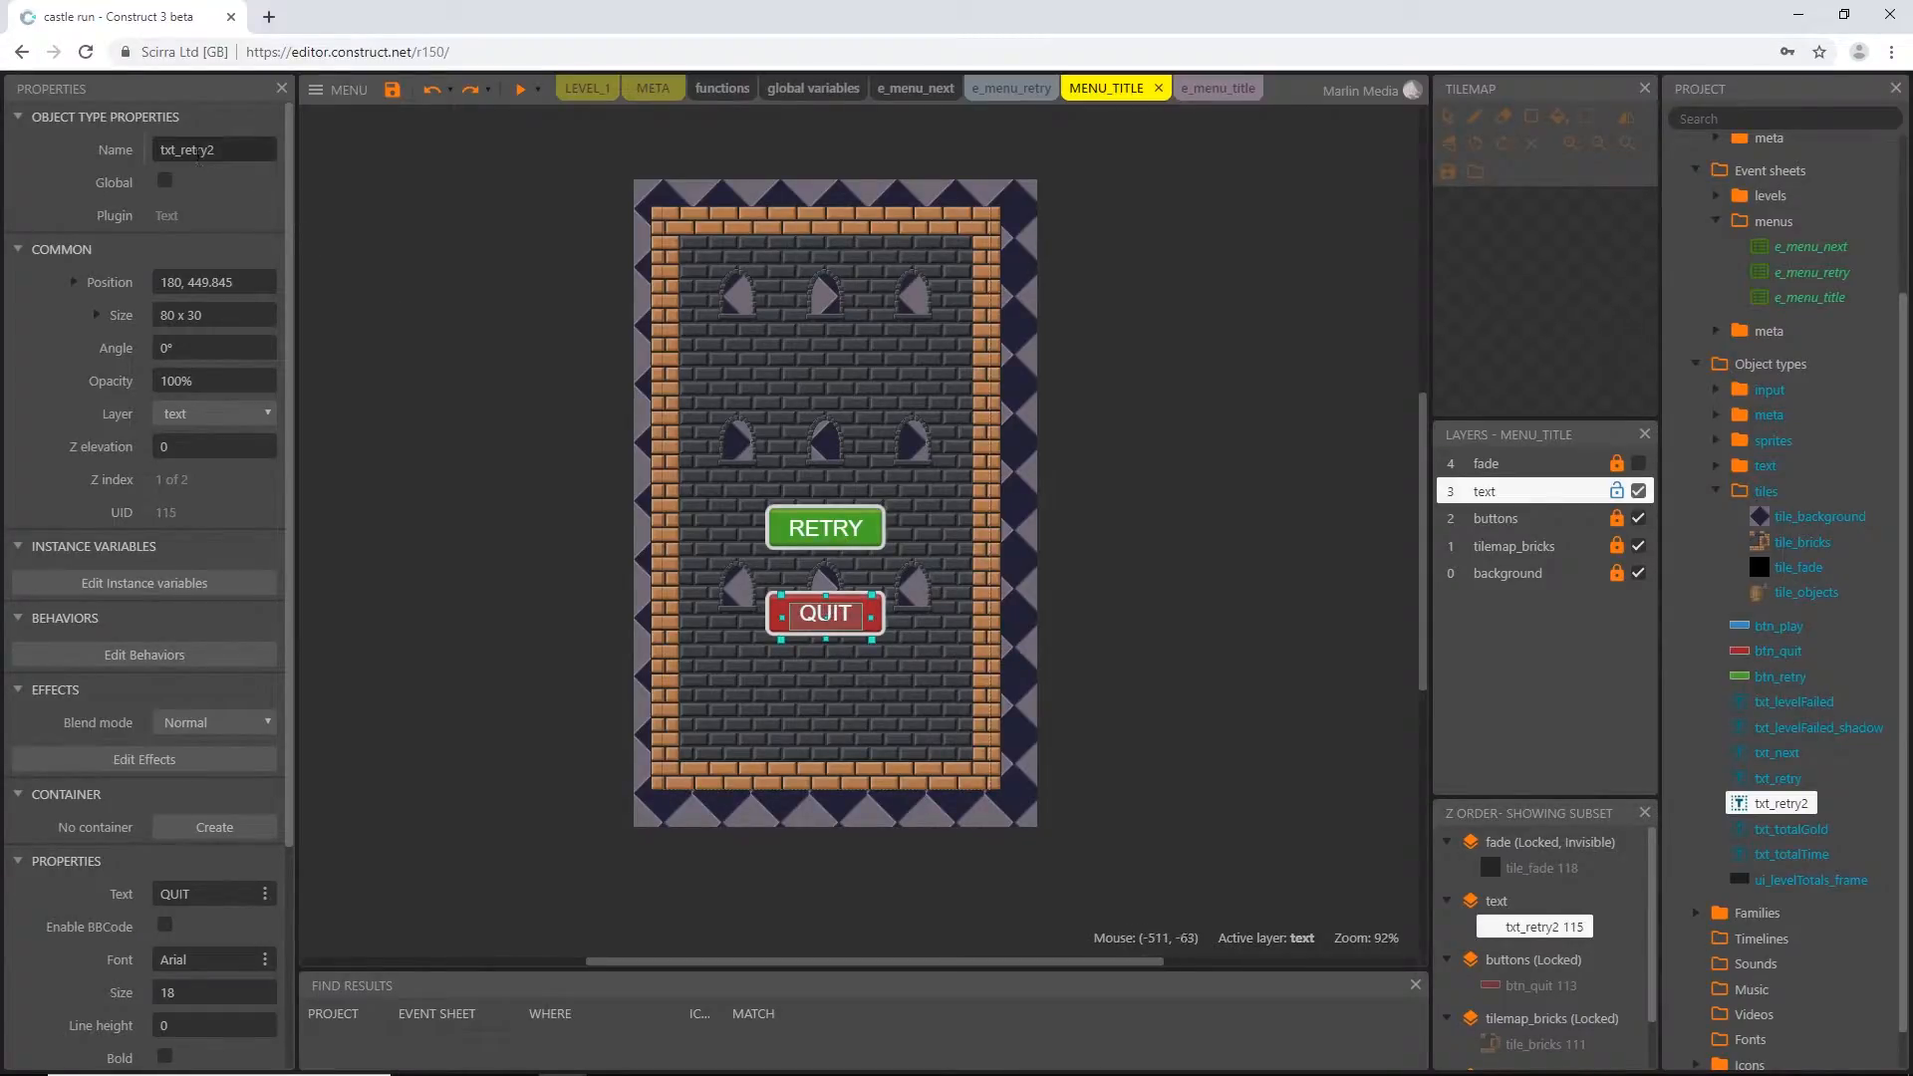
{"action": "left_click", "coordinate": [206, 151]}
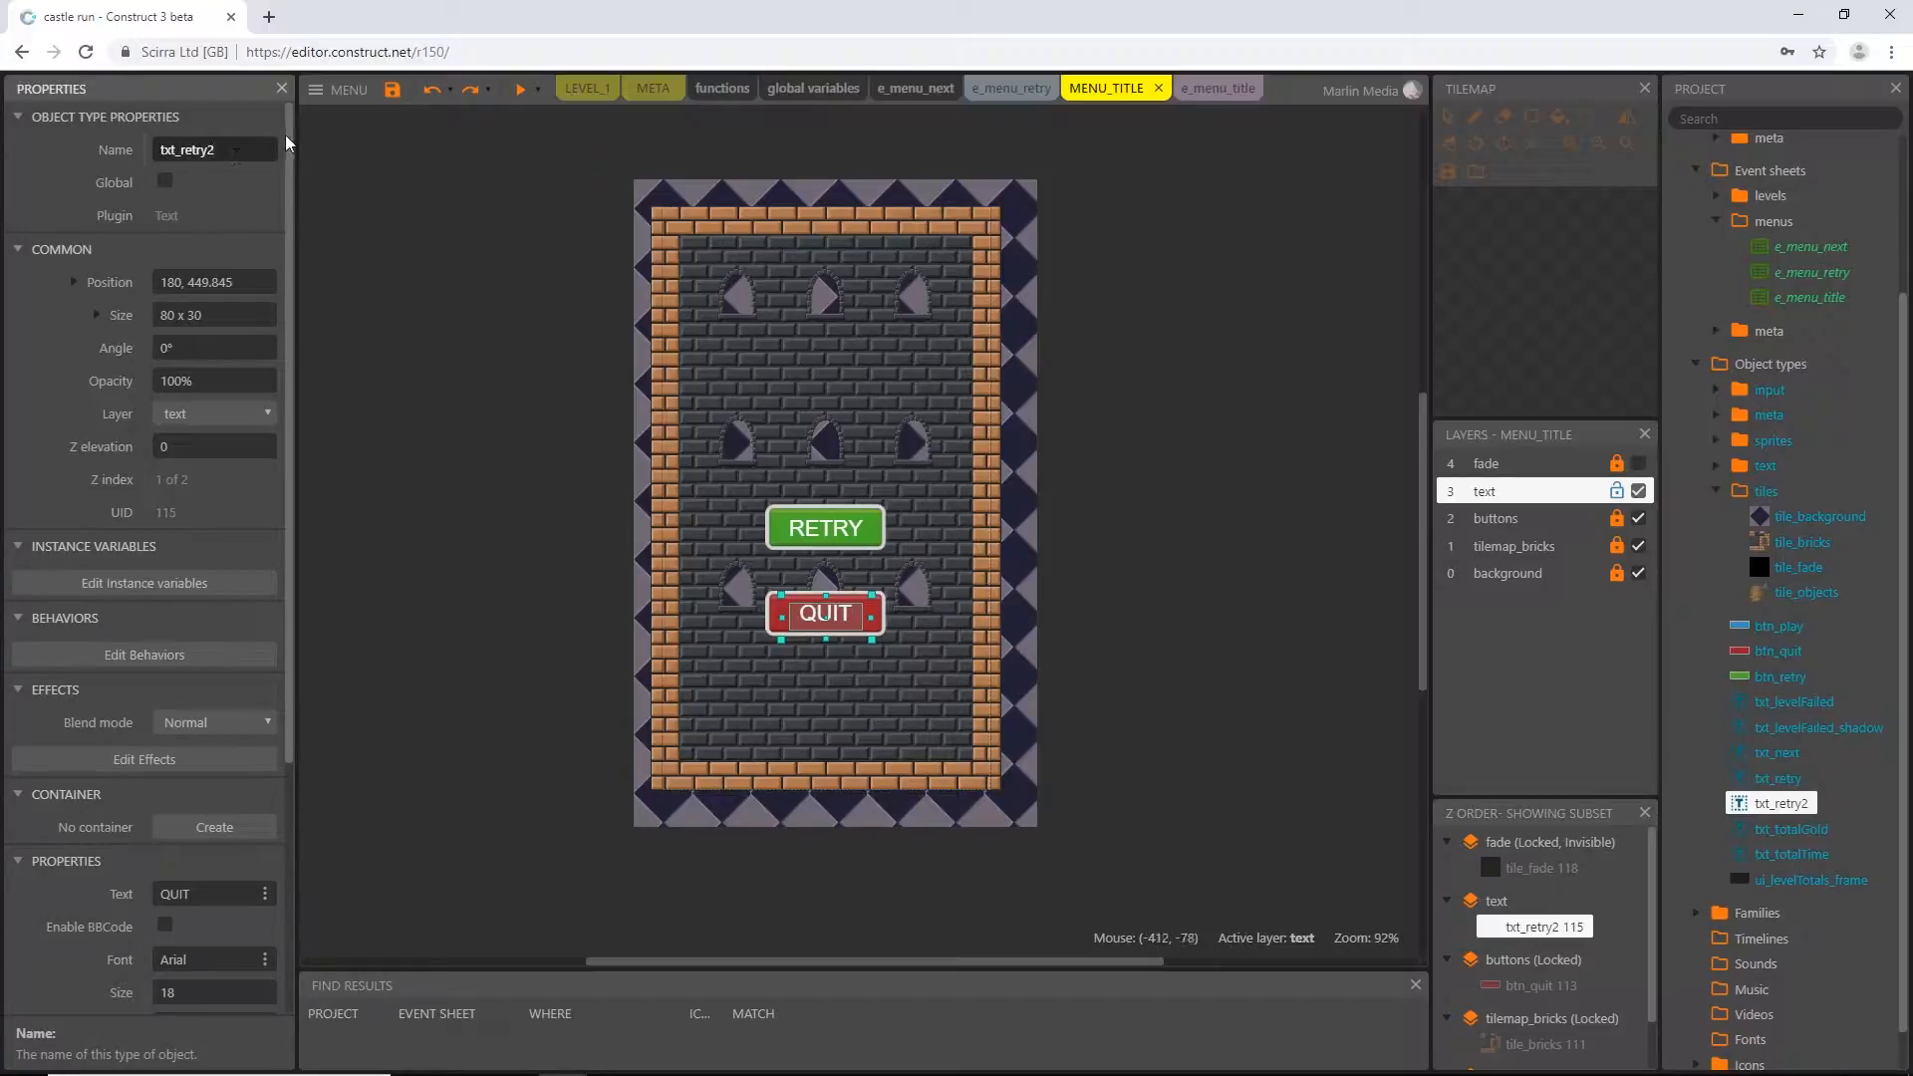
{"action": "key", "text": "BackSpace"}
{"action": "key", "text": "BackSpace"}
{"action": "key", "text": "BackSpace"}
{"action": "key", "text": "Return"}
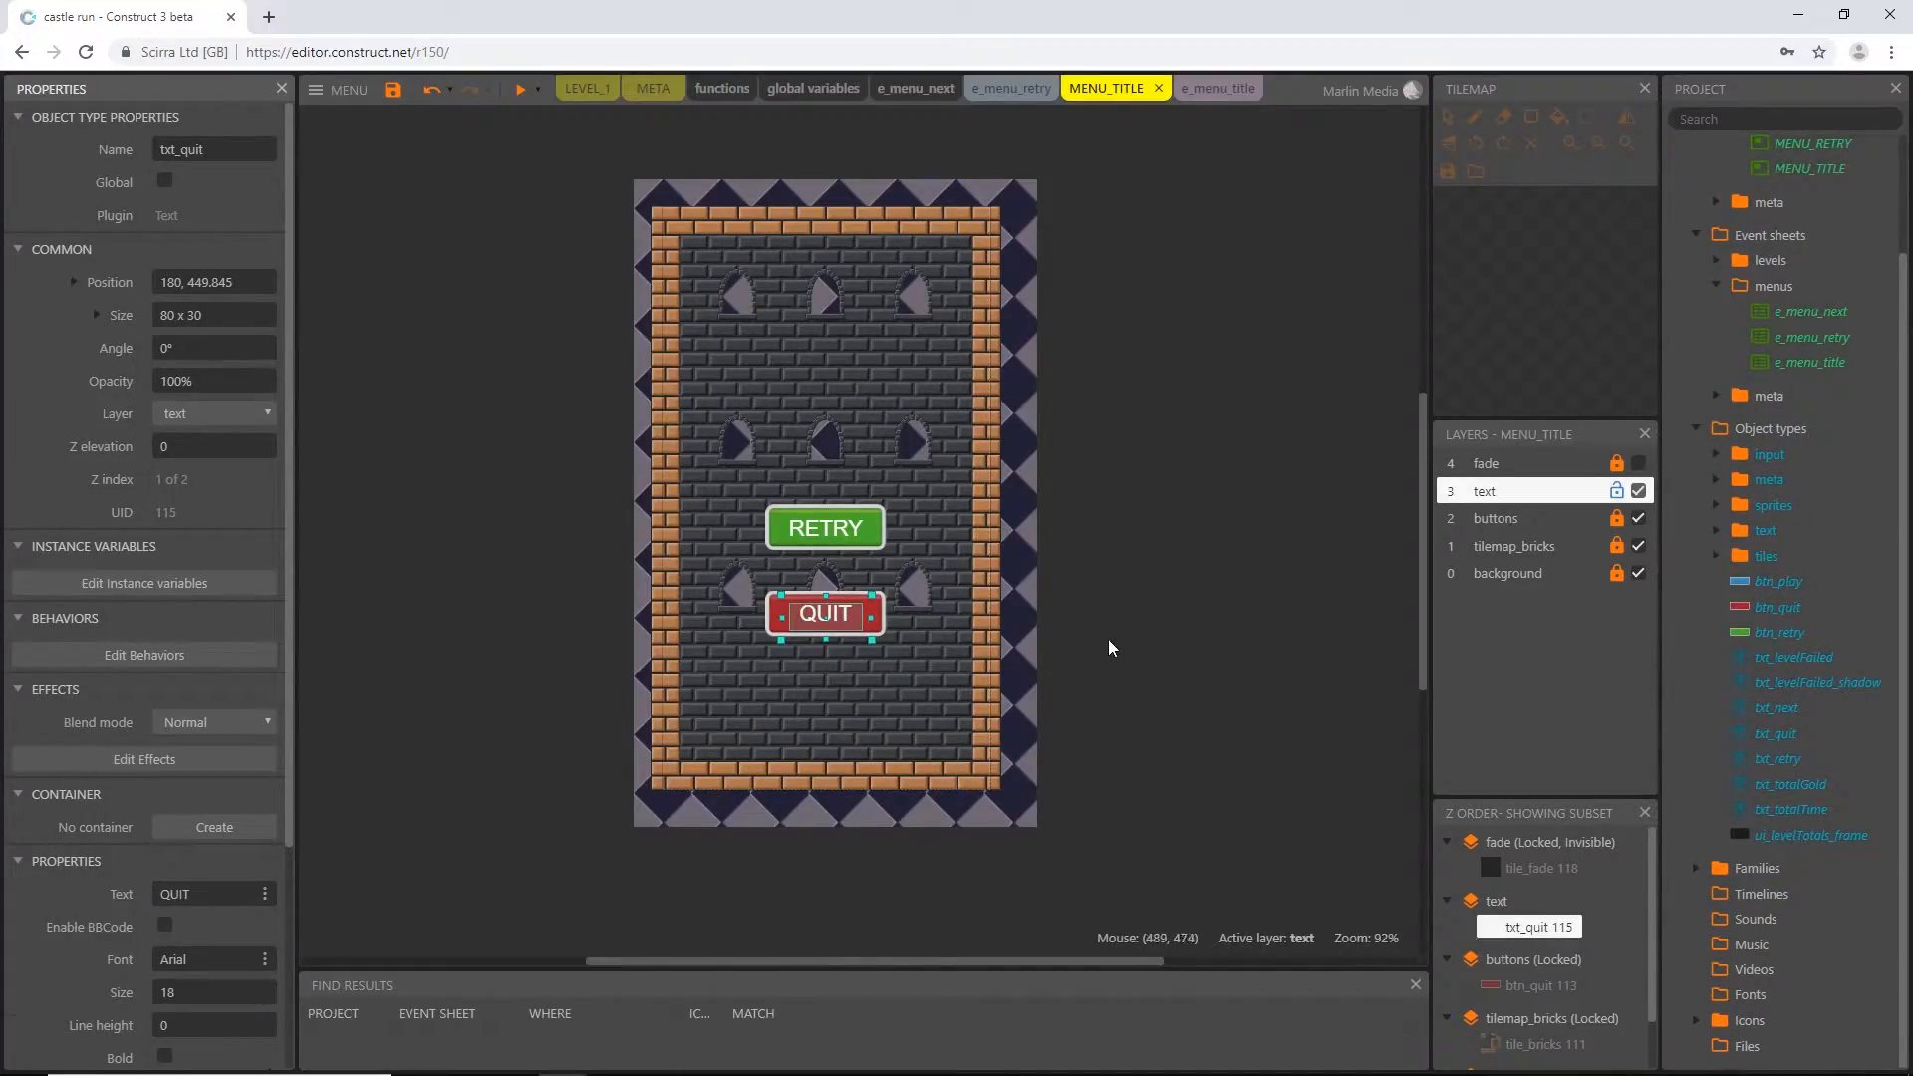
Clone the RETRY text's object type and place the new text above the green button at about 136, 271
{"action": "left_click", "coordinate": [832, 538]}
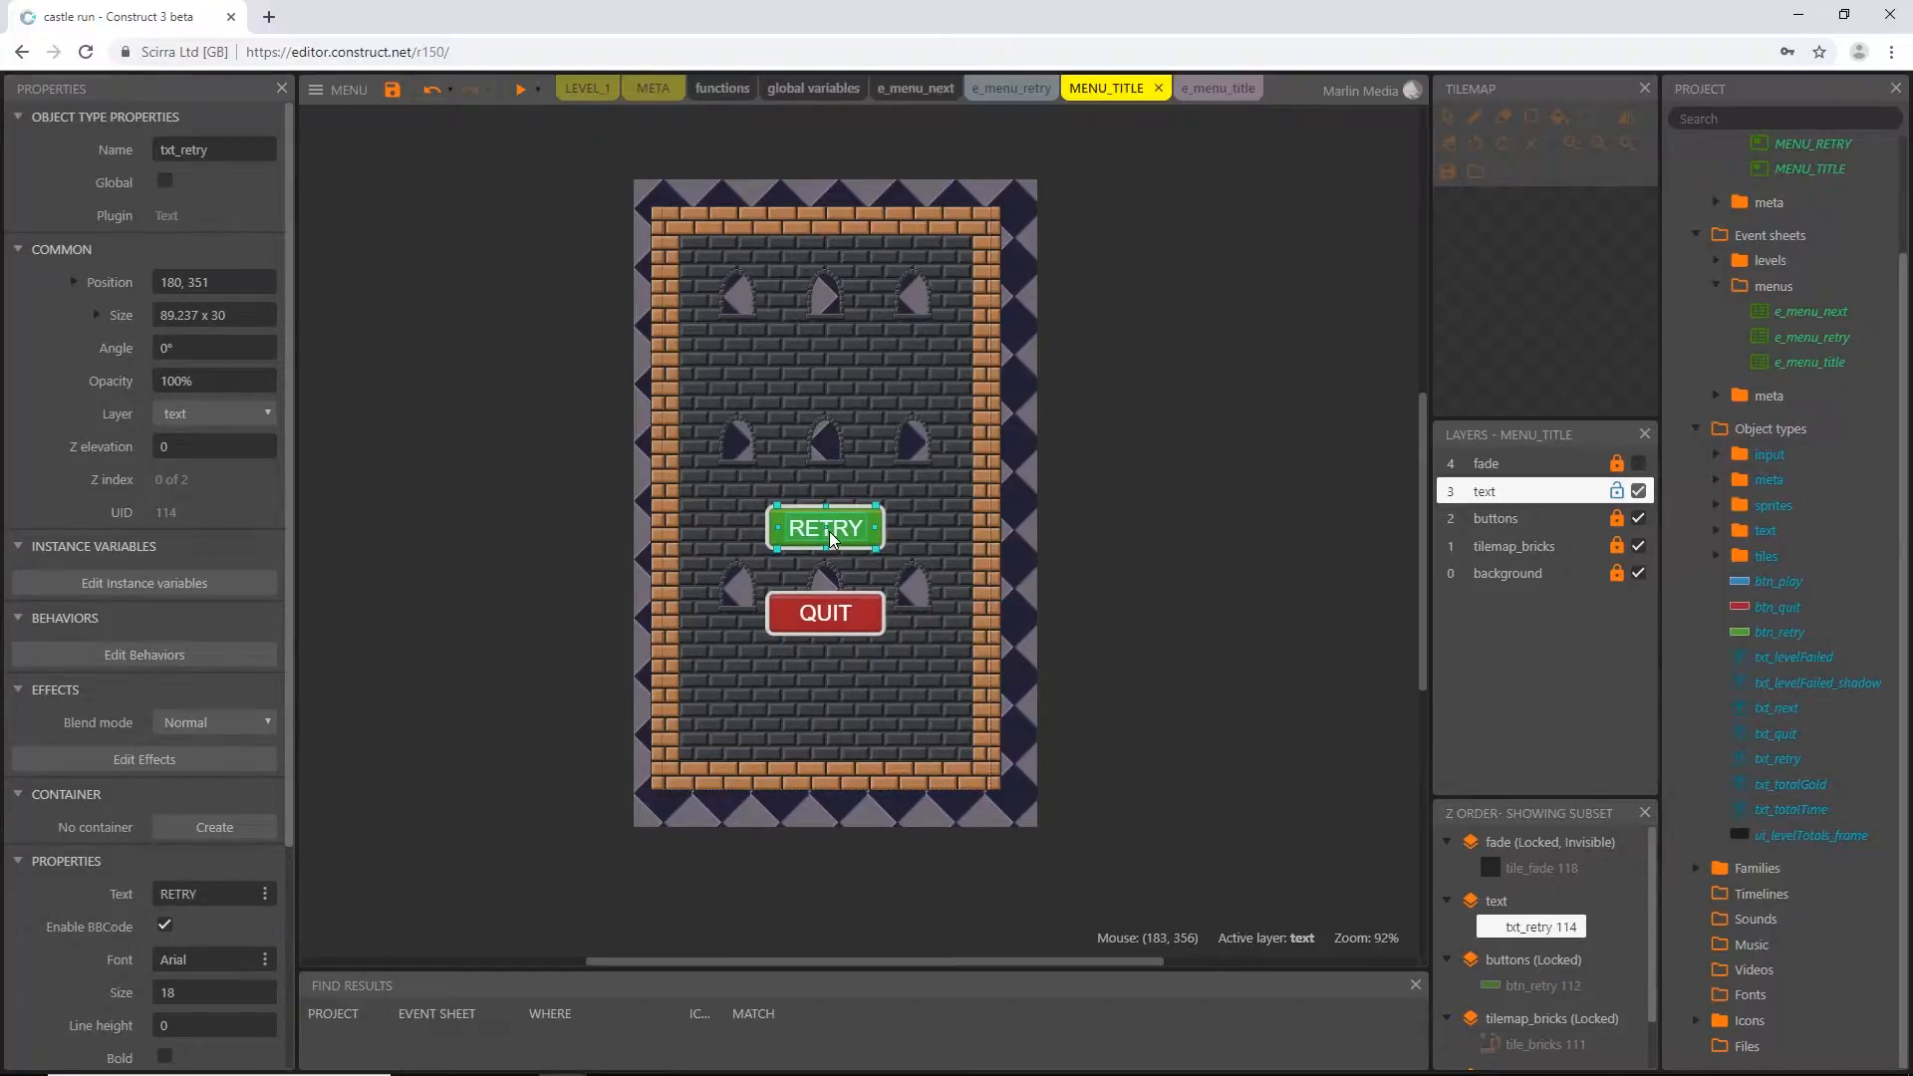
{"action": "right_click", "coordinate": [832, 538]}
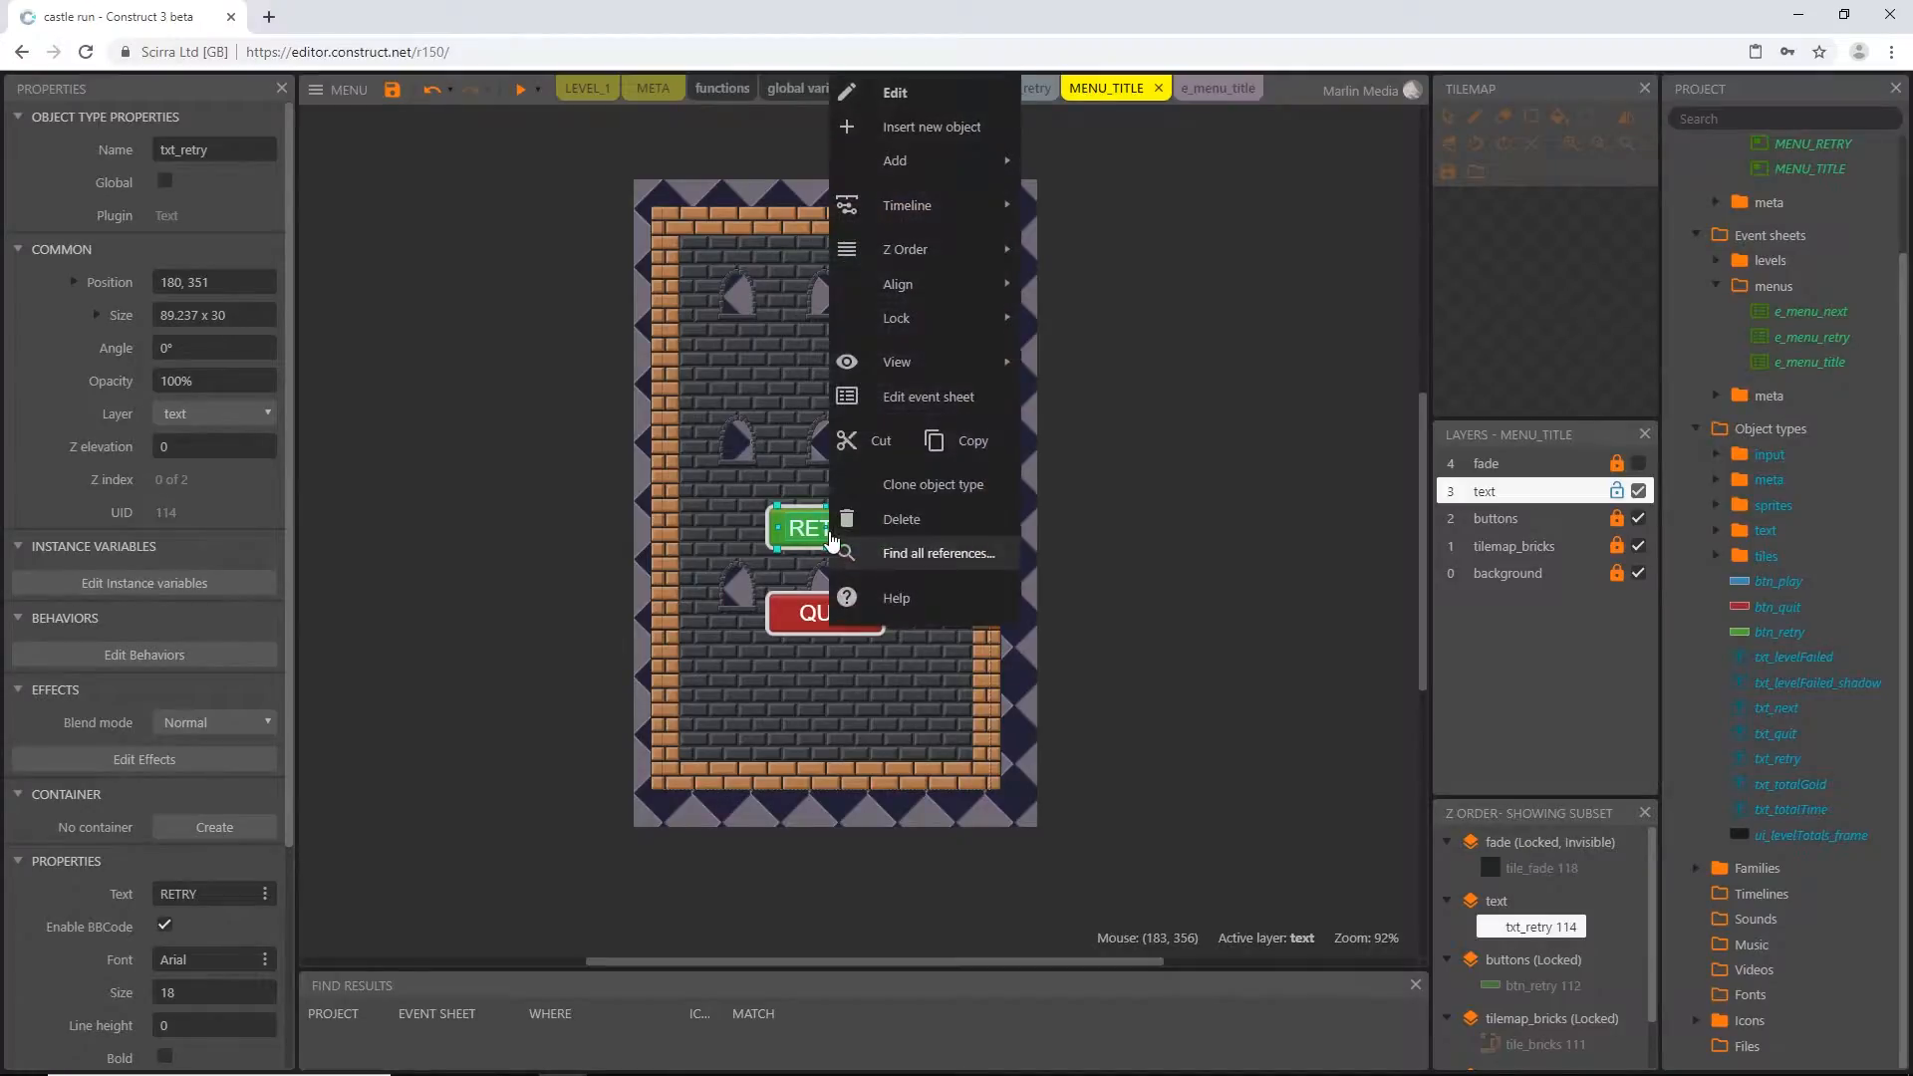
{"action": "left_click", "coordinate": [915, 495]}
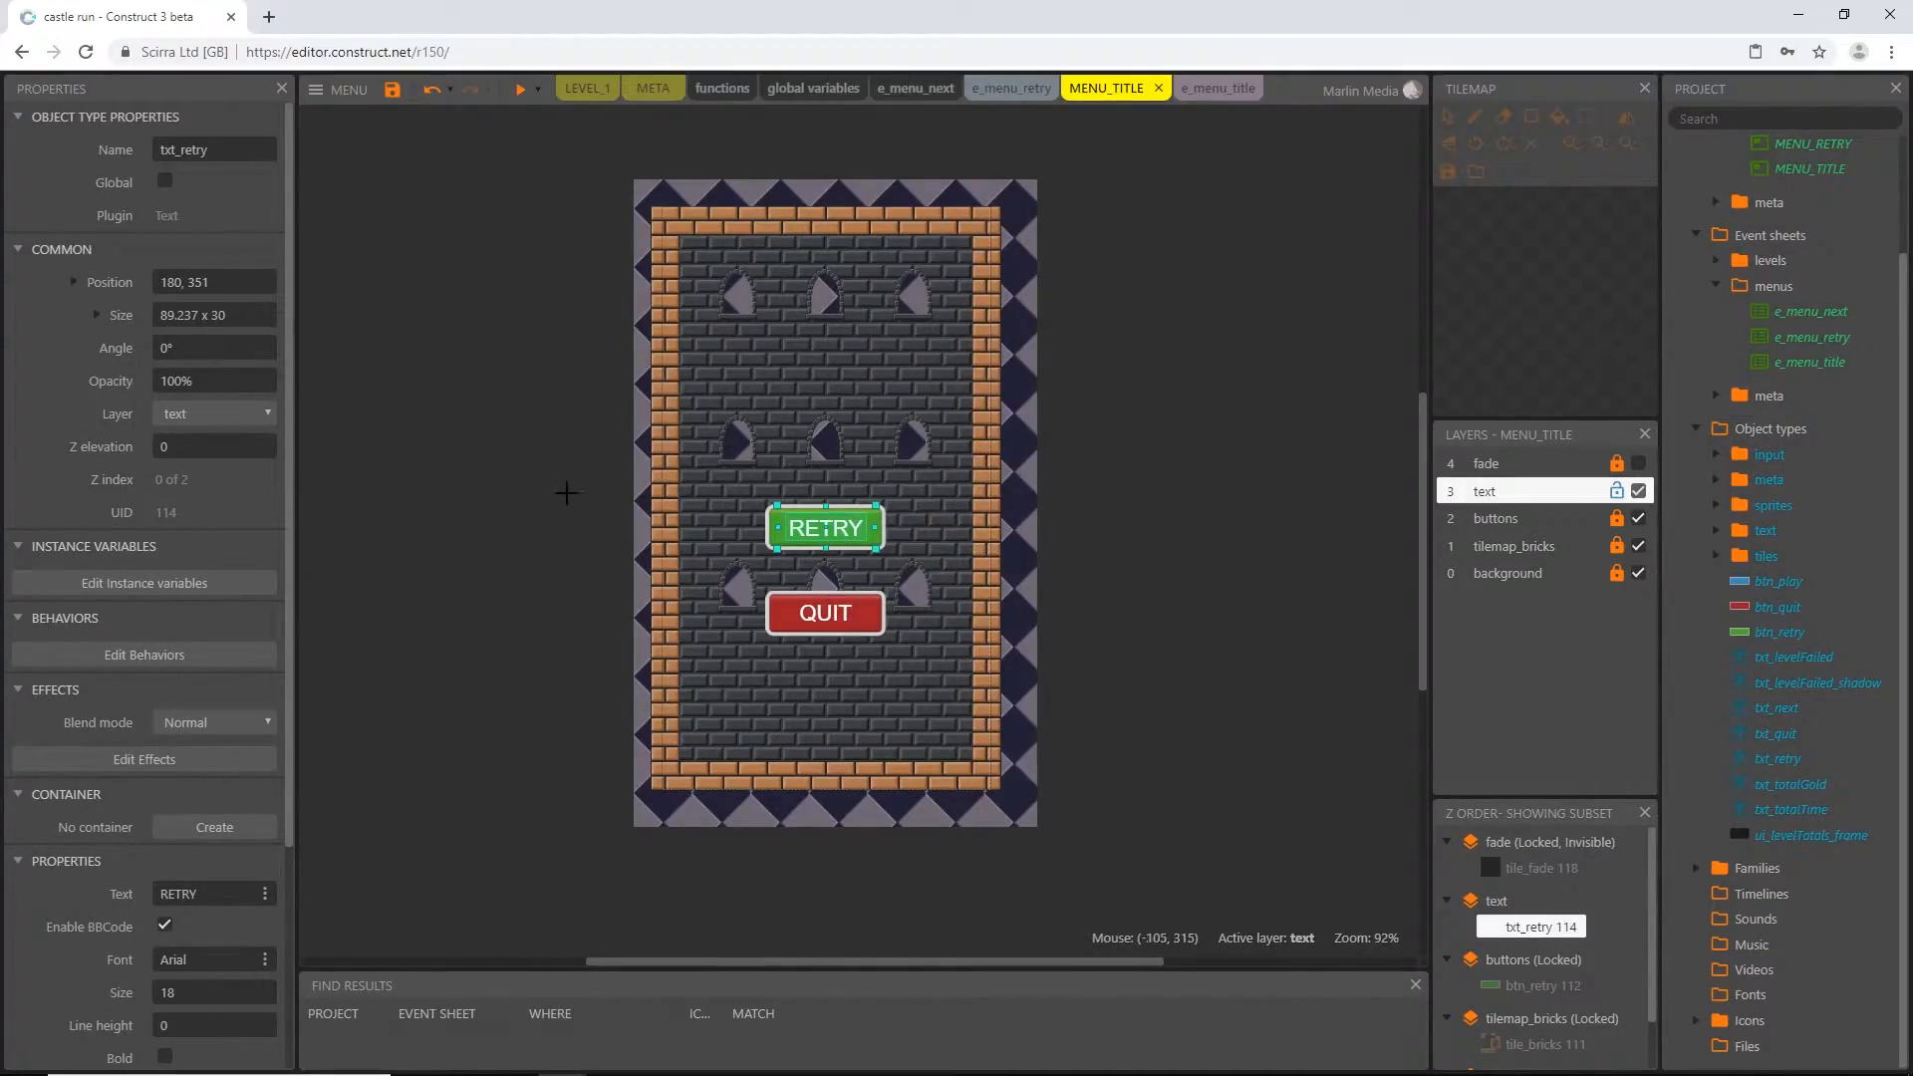
{"action": "left_click", "coordinate": [786, 460]}
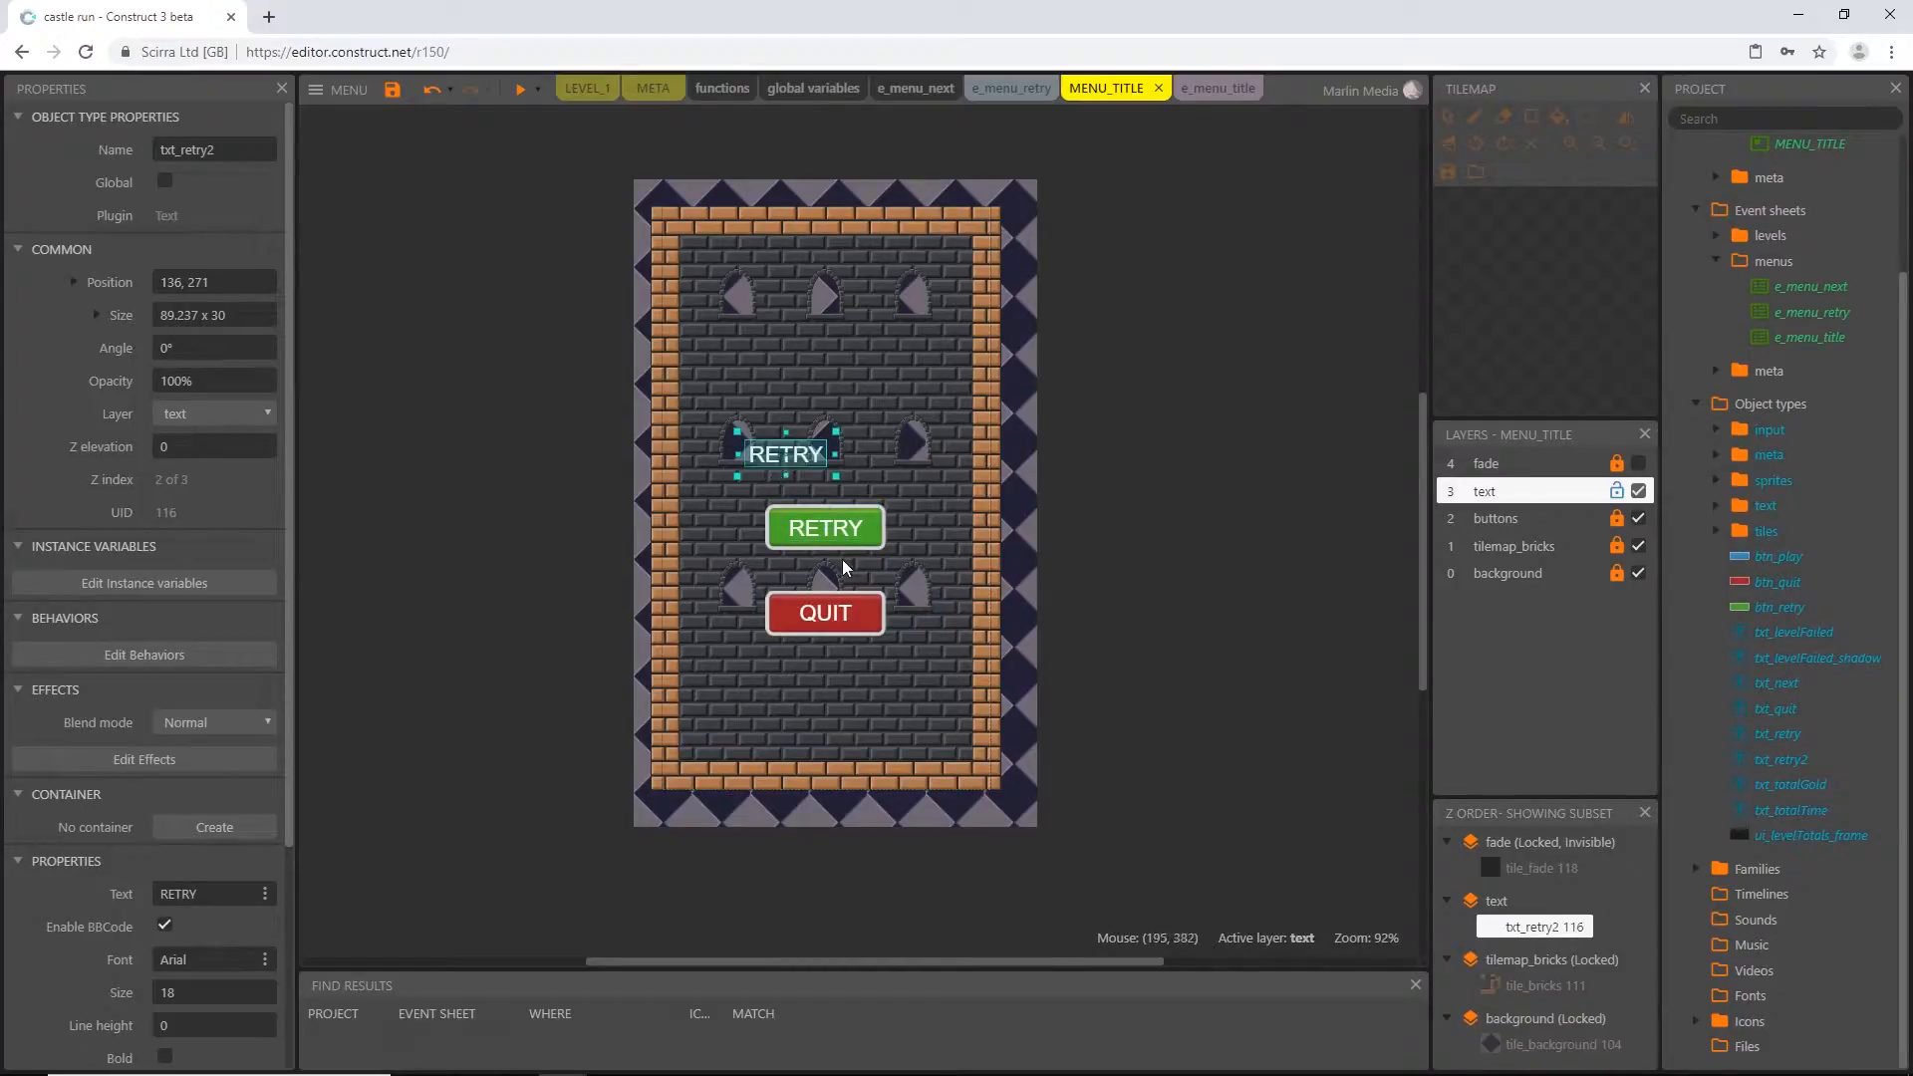
Rename the cloned text object as txt_play and set its text to PLAY
{"action": "left_click", "coordinate": [828, 533]}
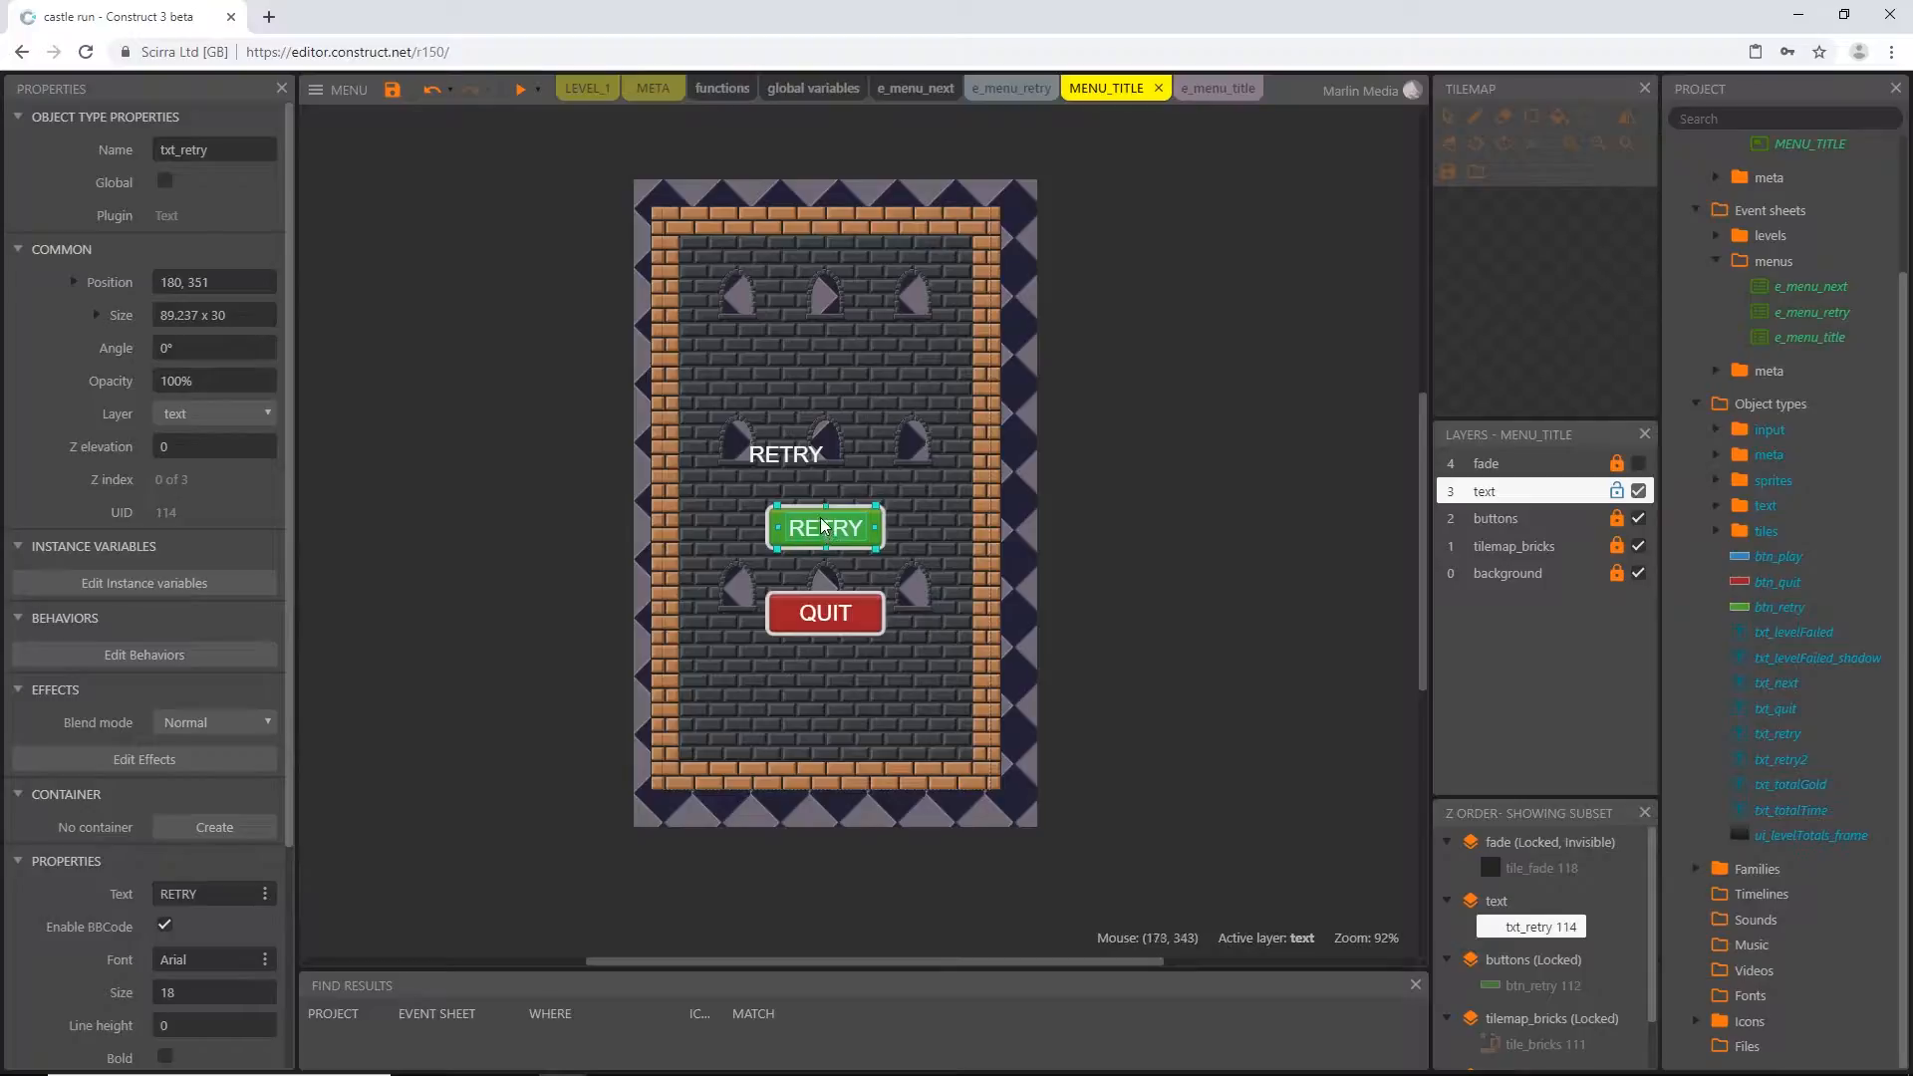
{"action": "left_click", "coordinate": [788, 457]}
{"action": "left_click", "coordinate": [225, 149]}
{"action": "key", "text": "Right"}
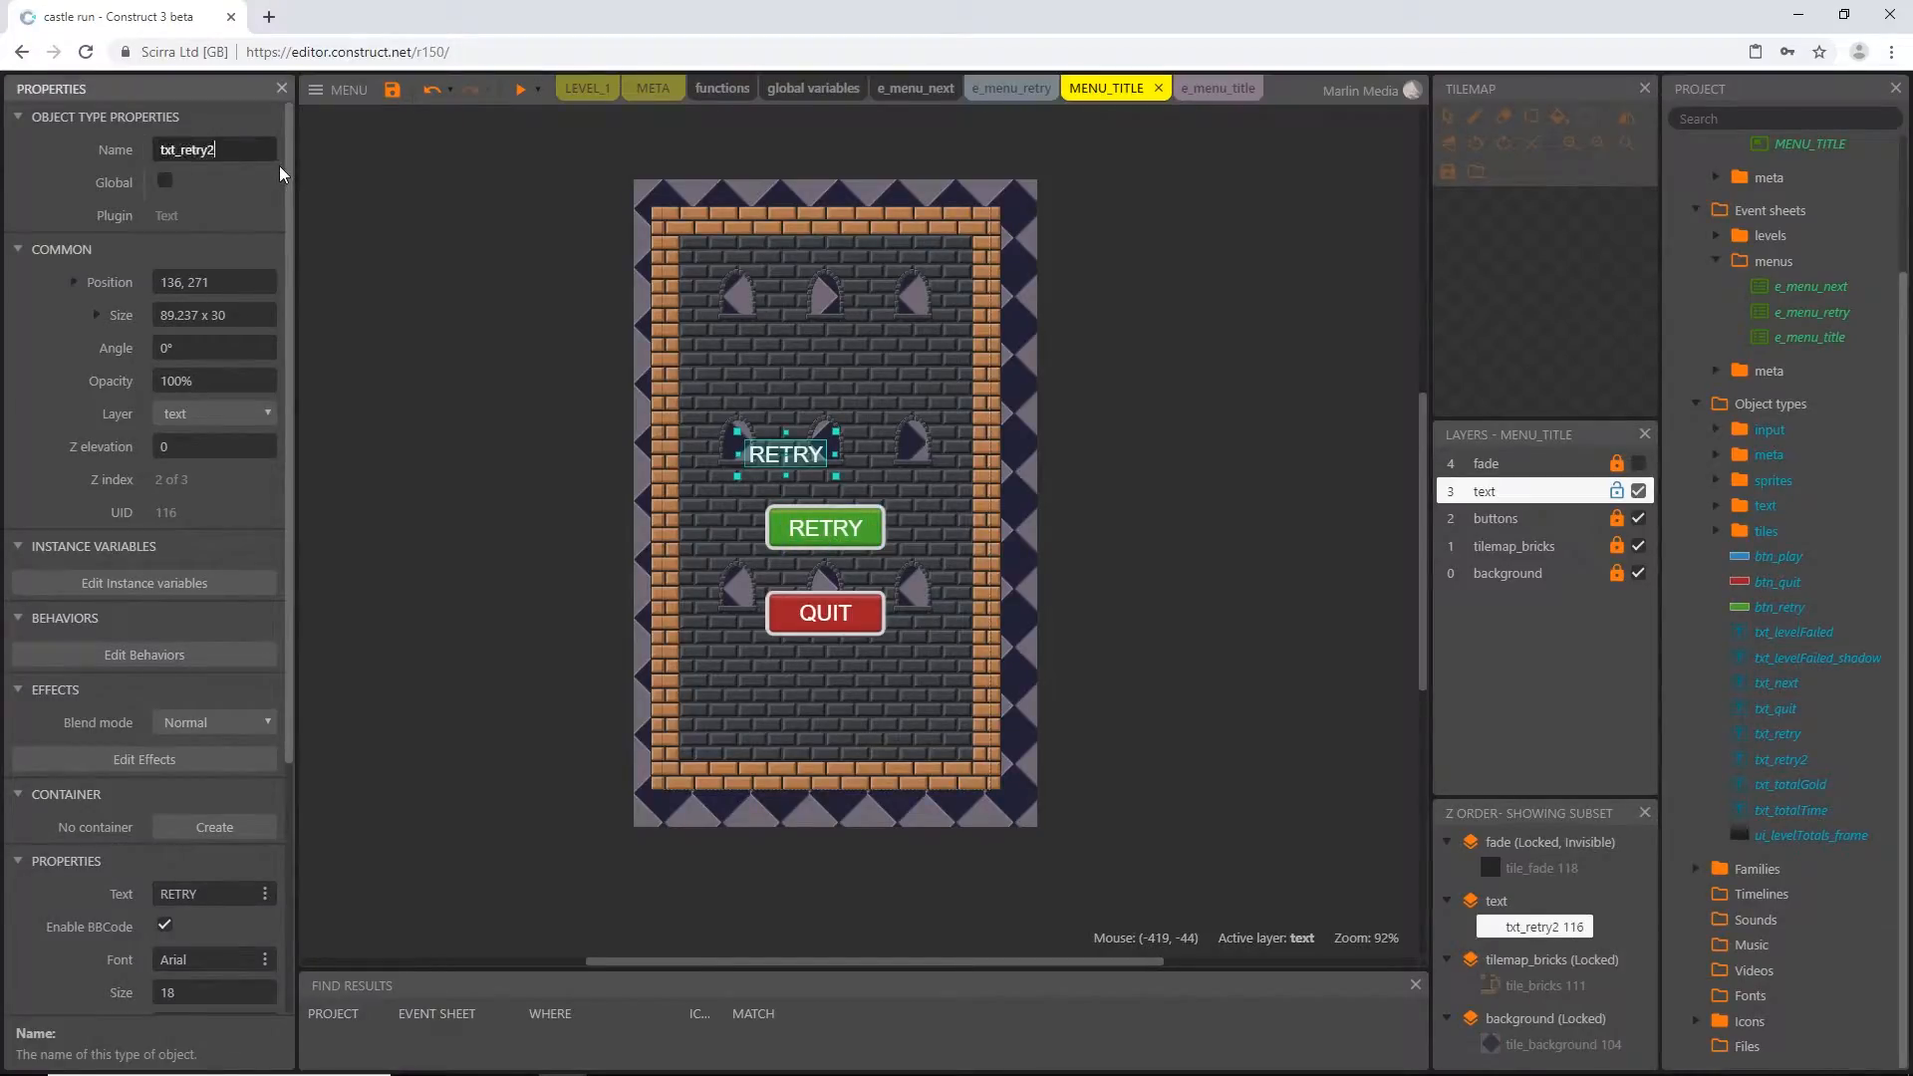
{"action": "type", "text": "pla"}
{"action": "key", "text": "Return"}
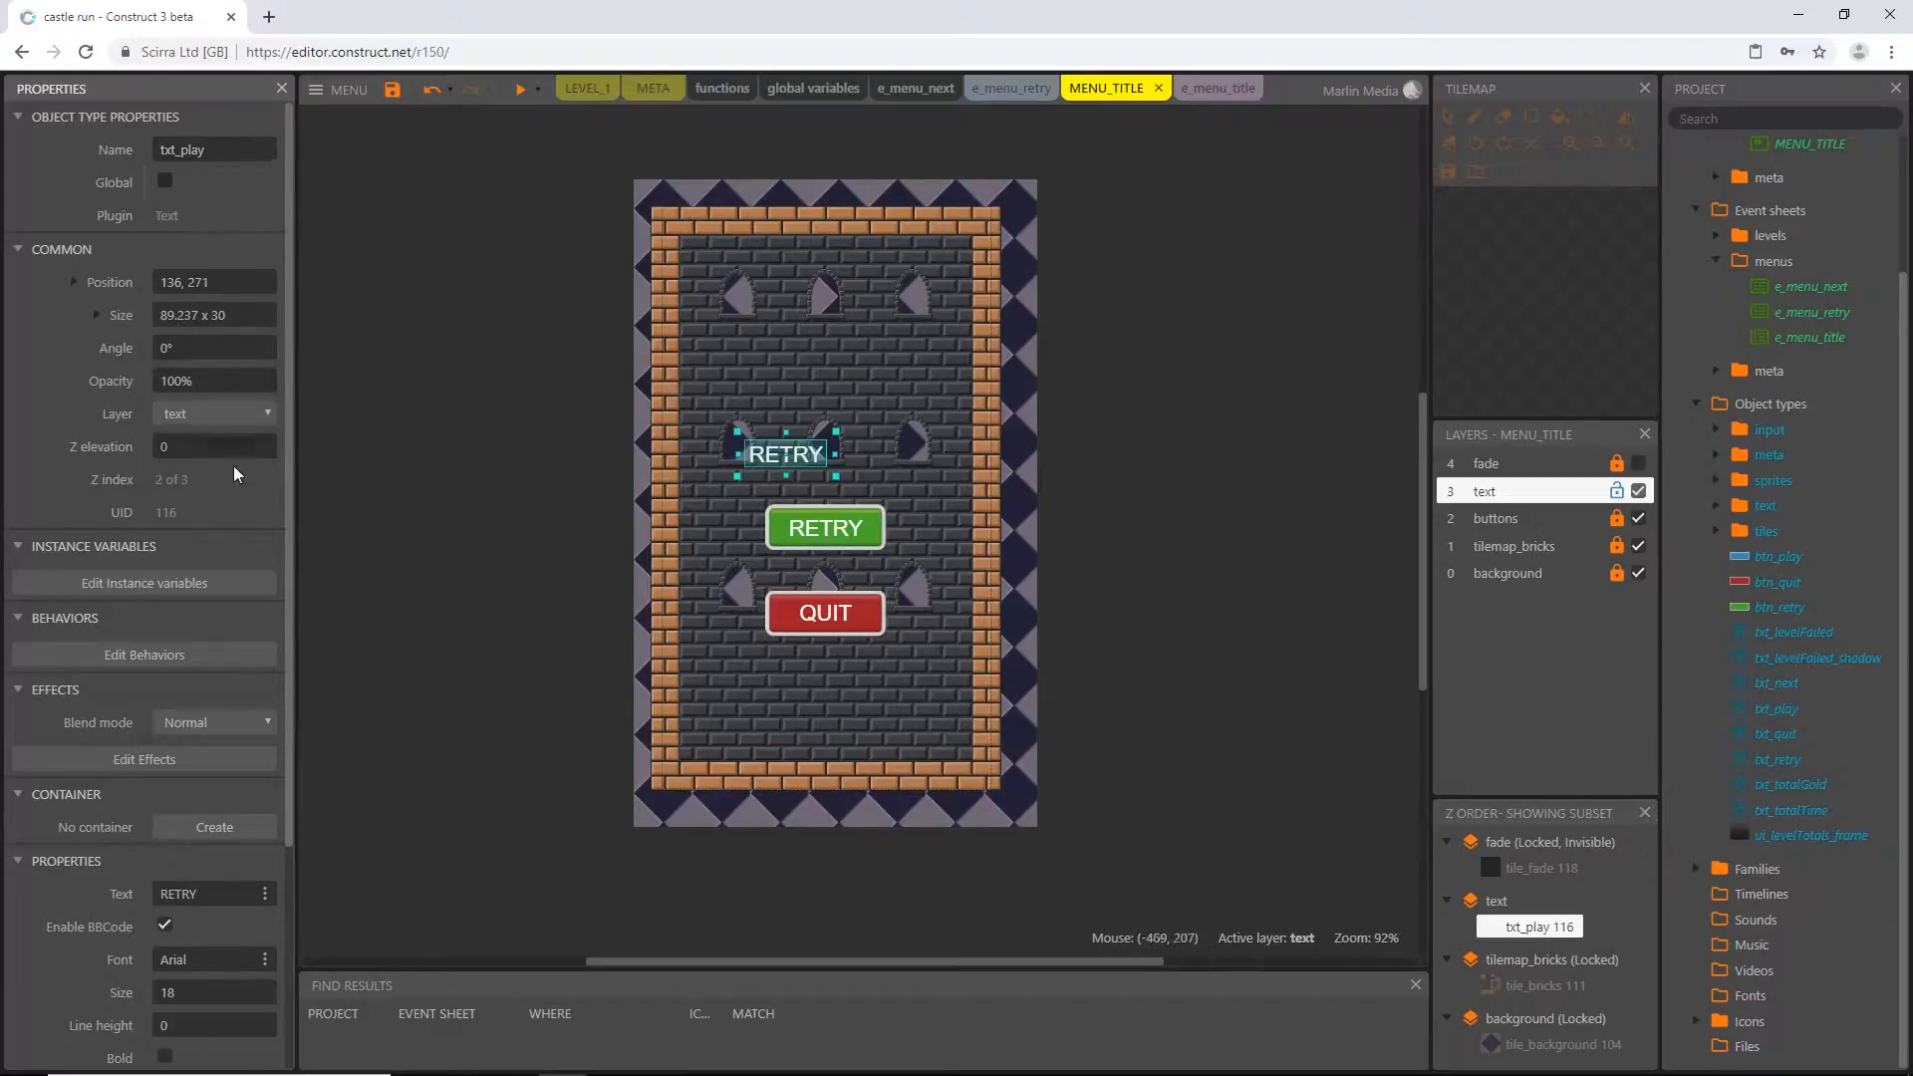
{"action": "scroll", "coordinate": [235, 474], "scroll_direction": "down", "scroll_amount": 3}
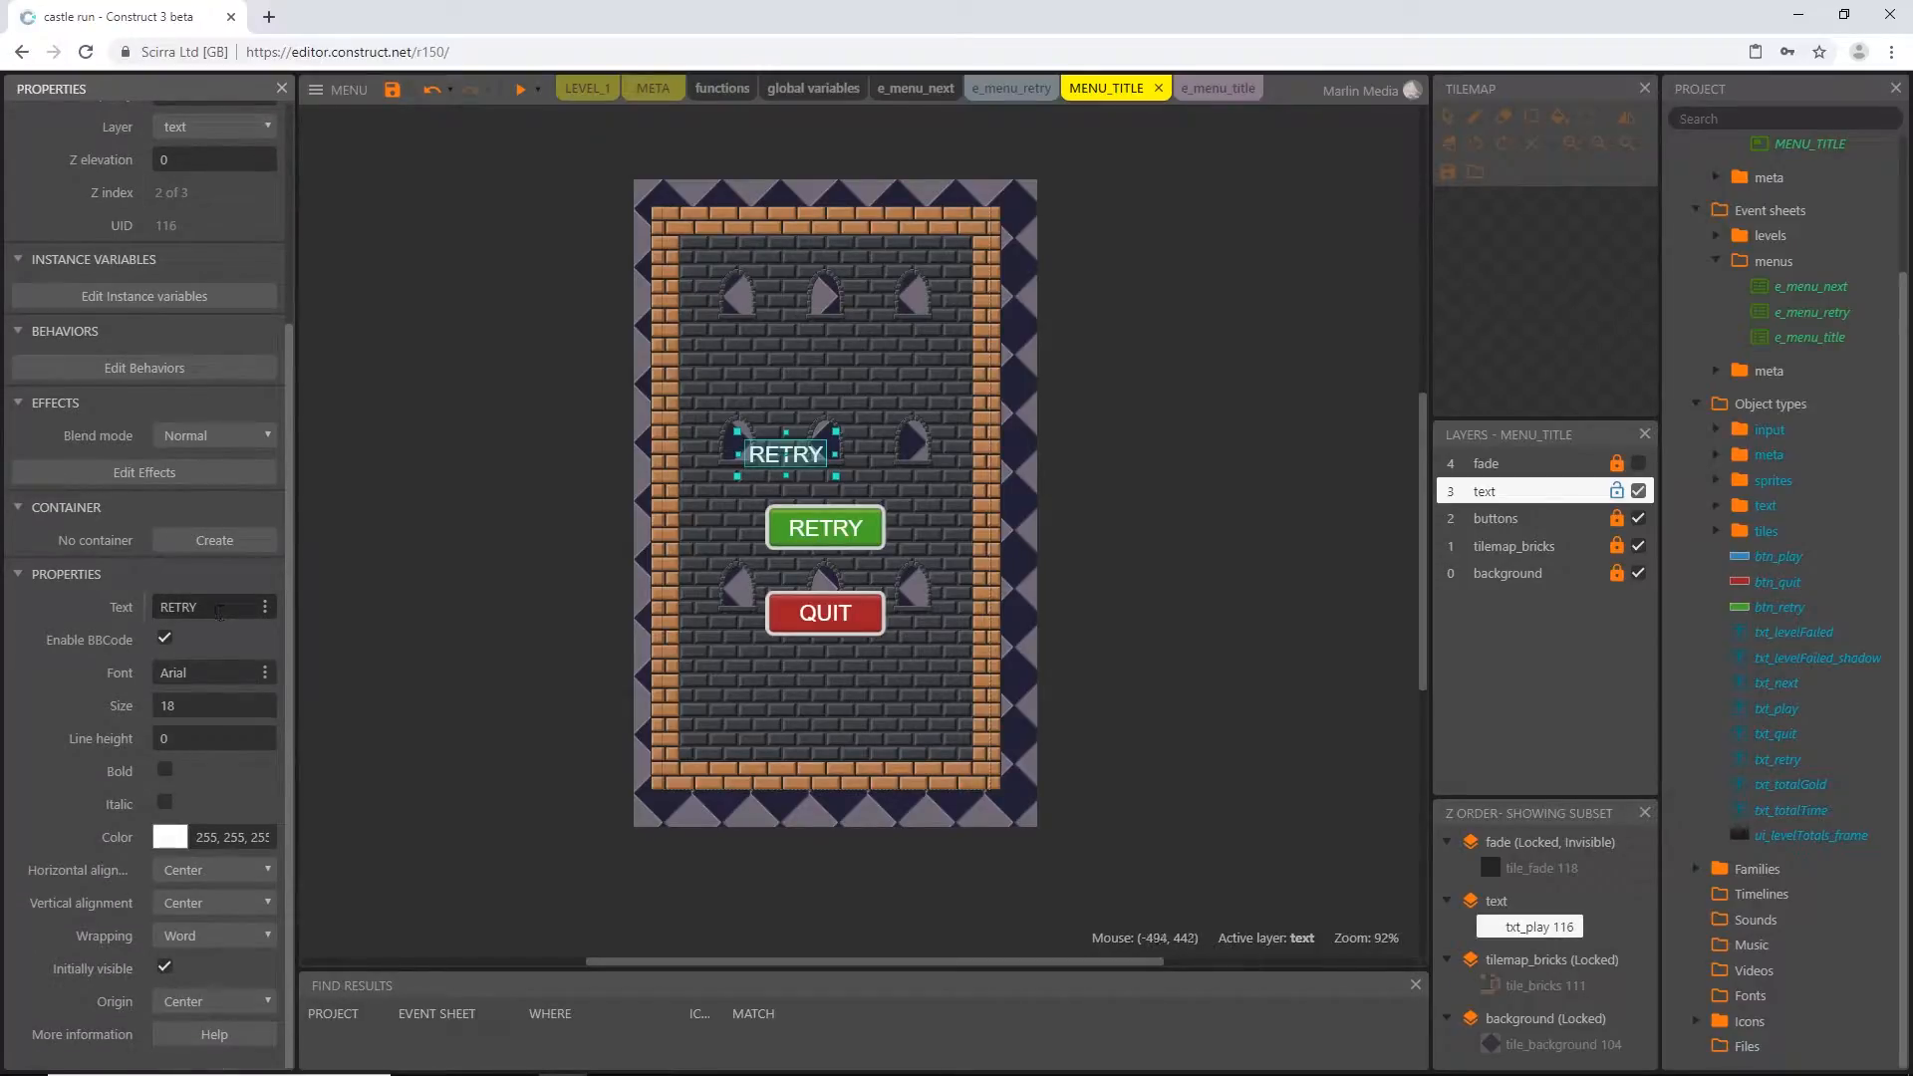
{"action": "left_click", "coordinate": [219, 610]}
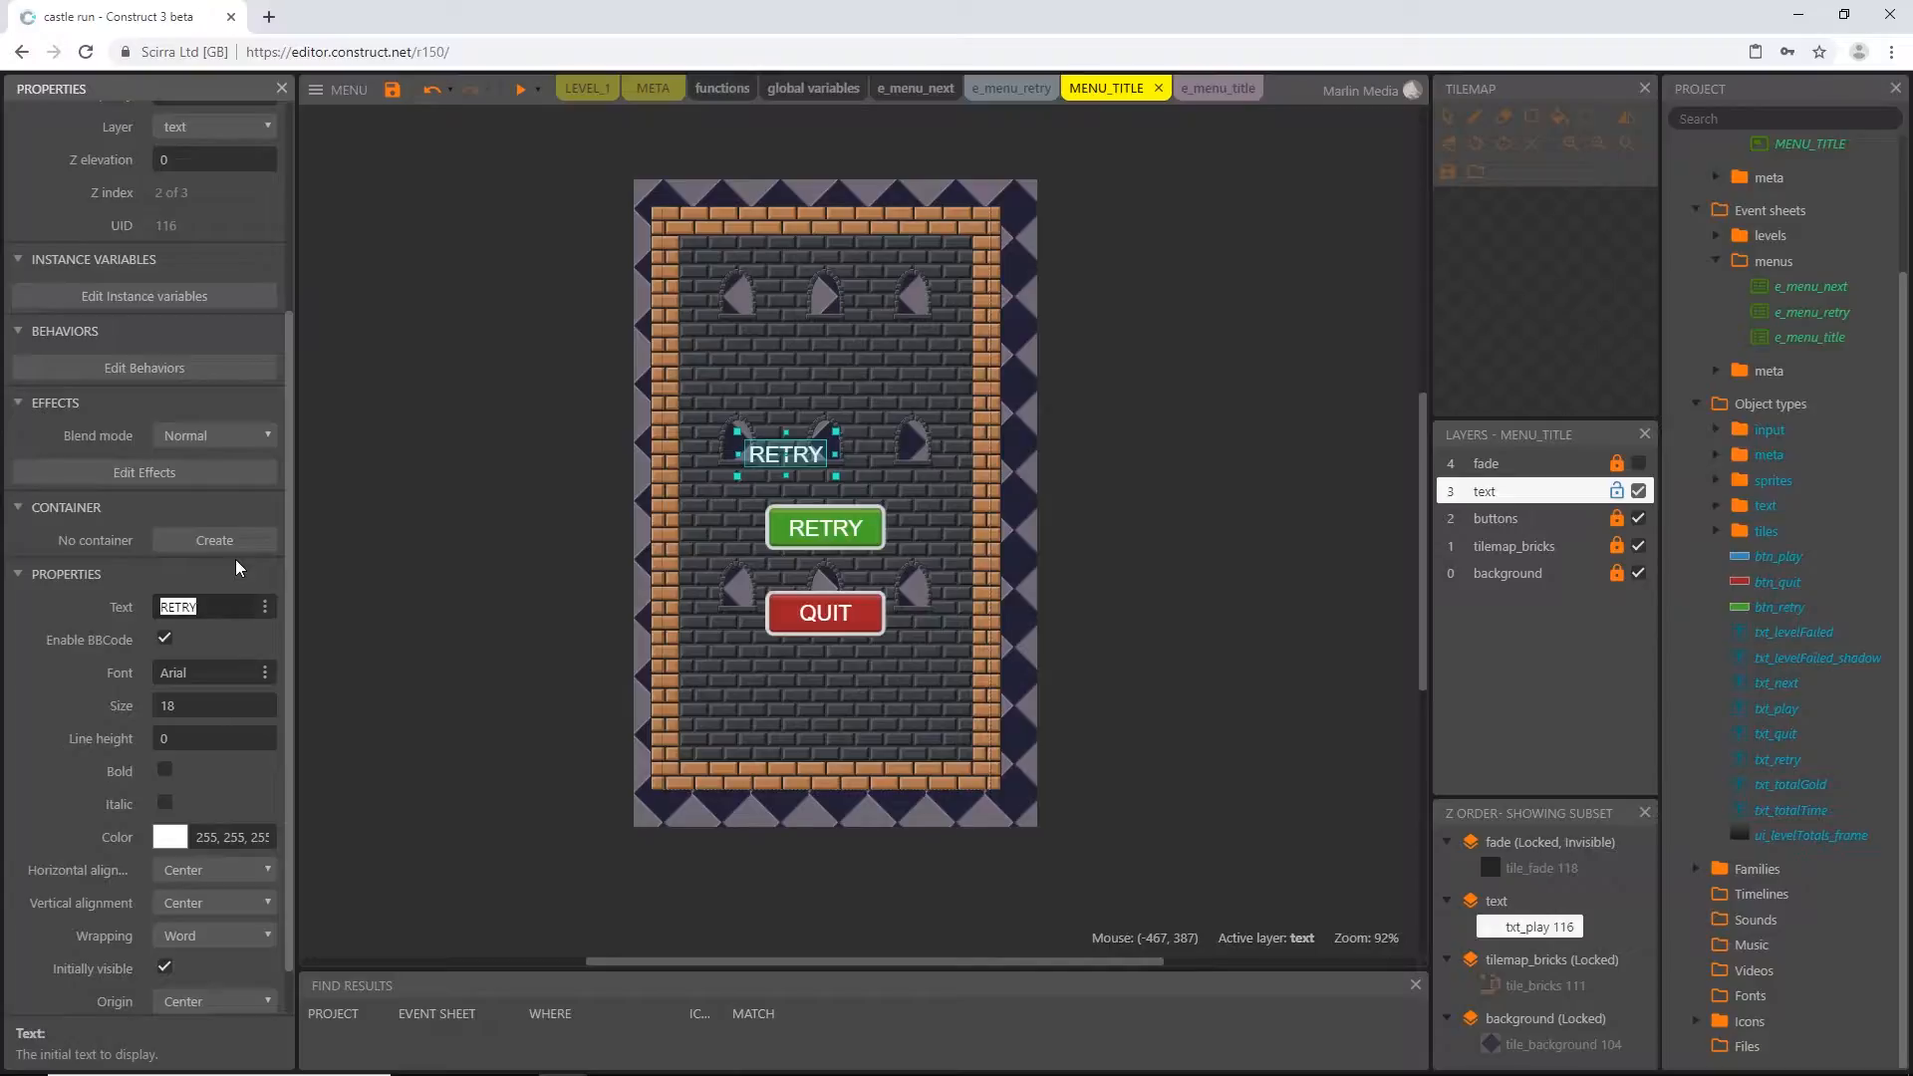
{"action": "type", "text": "PLAY"}
{"action": "key", "text": "Return"}
Copy the RETRY text's position, 180, 351, and delete that text from the green button
{"action": "left_click", "coordinate": [842, 538]}
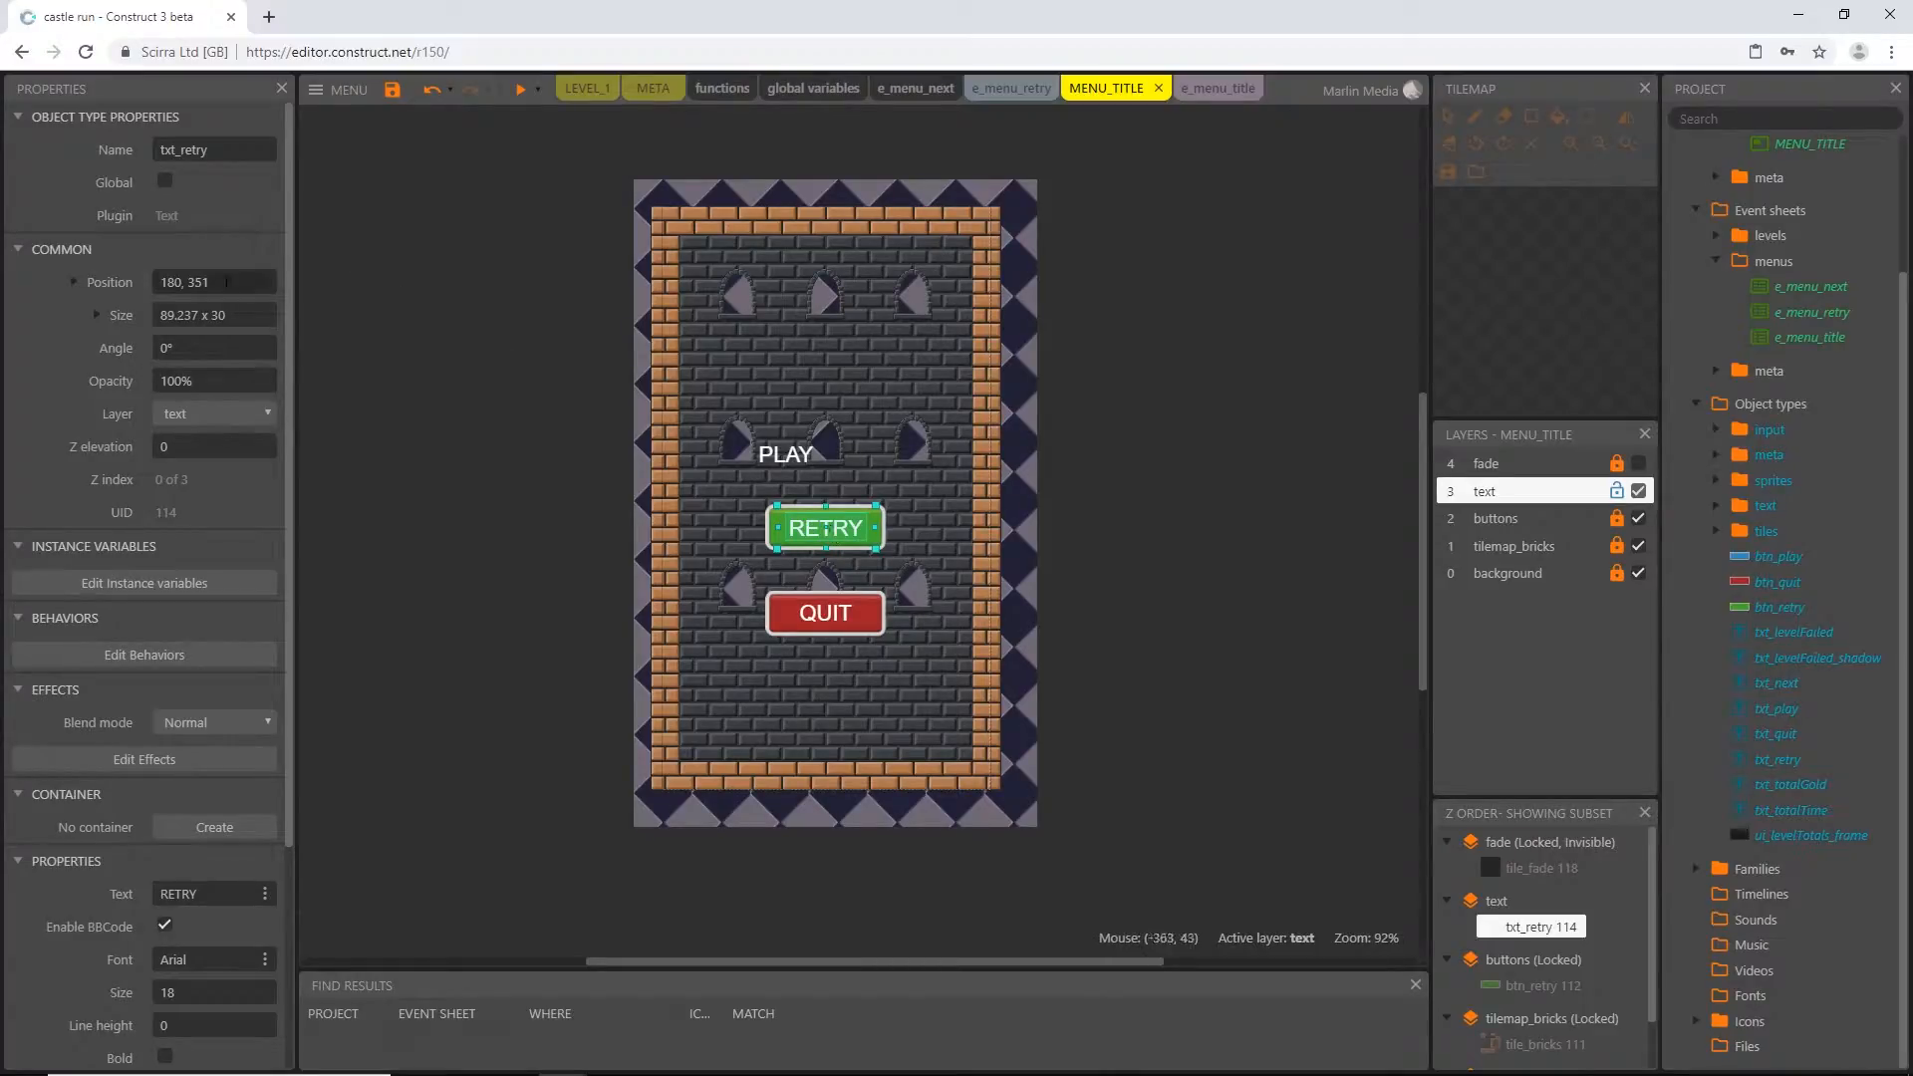
{"action": "double_click", "coordinate": [173, 284]}
{"action": "left_click_drag", "start_coordinate": [161, 283], "coordinate": [261, 295]}
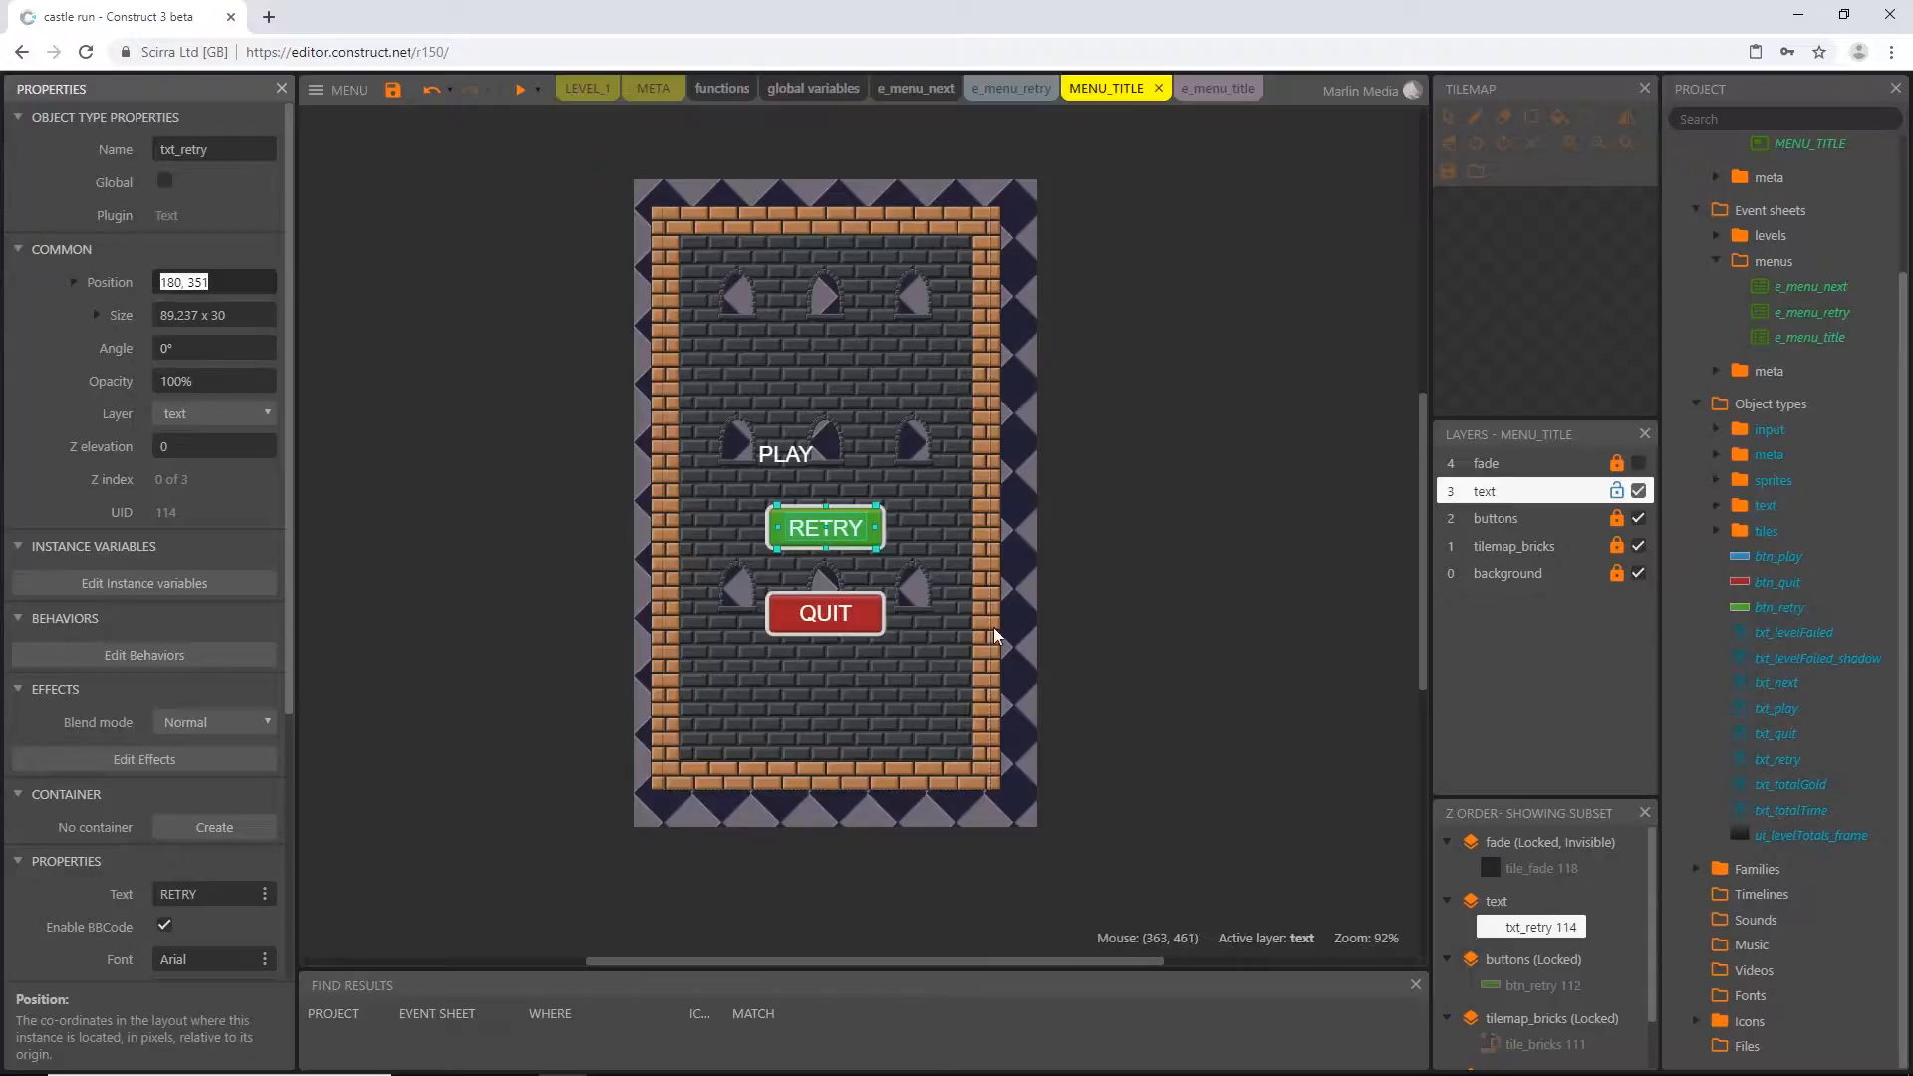
{"action": "left_click", "coordinate": [854, 535]}
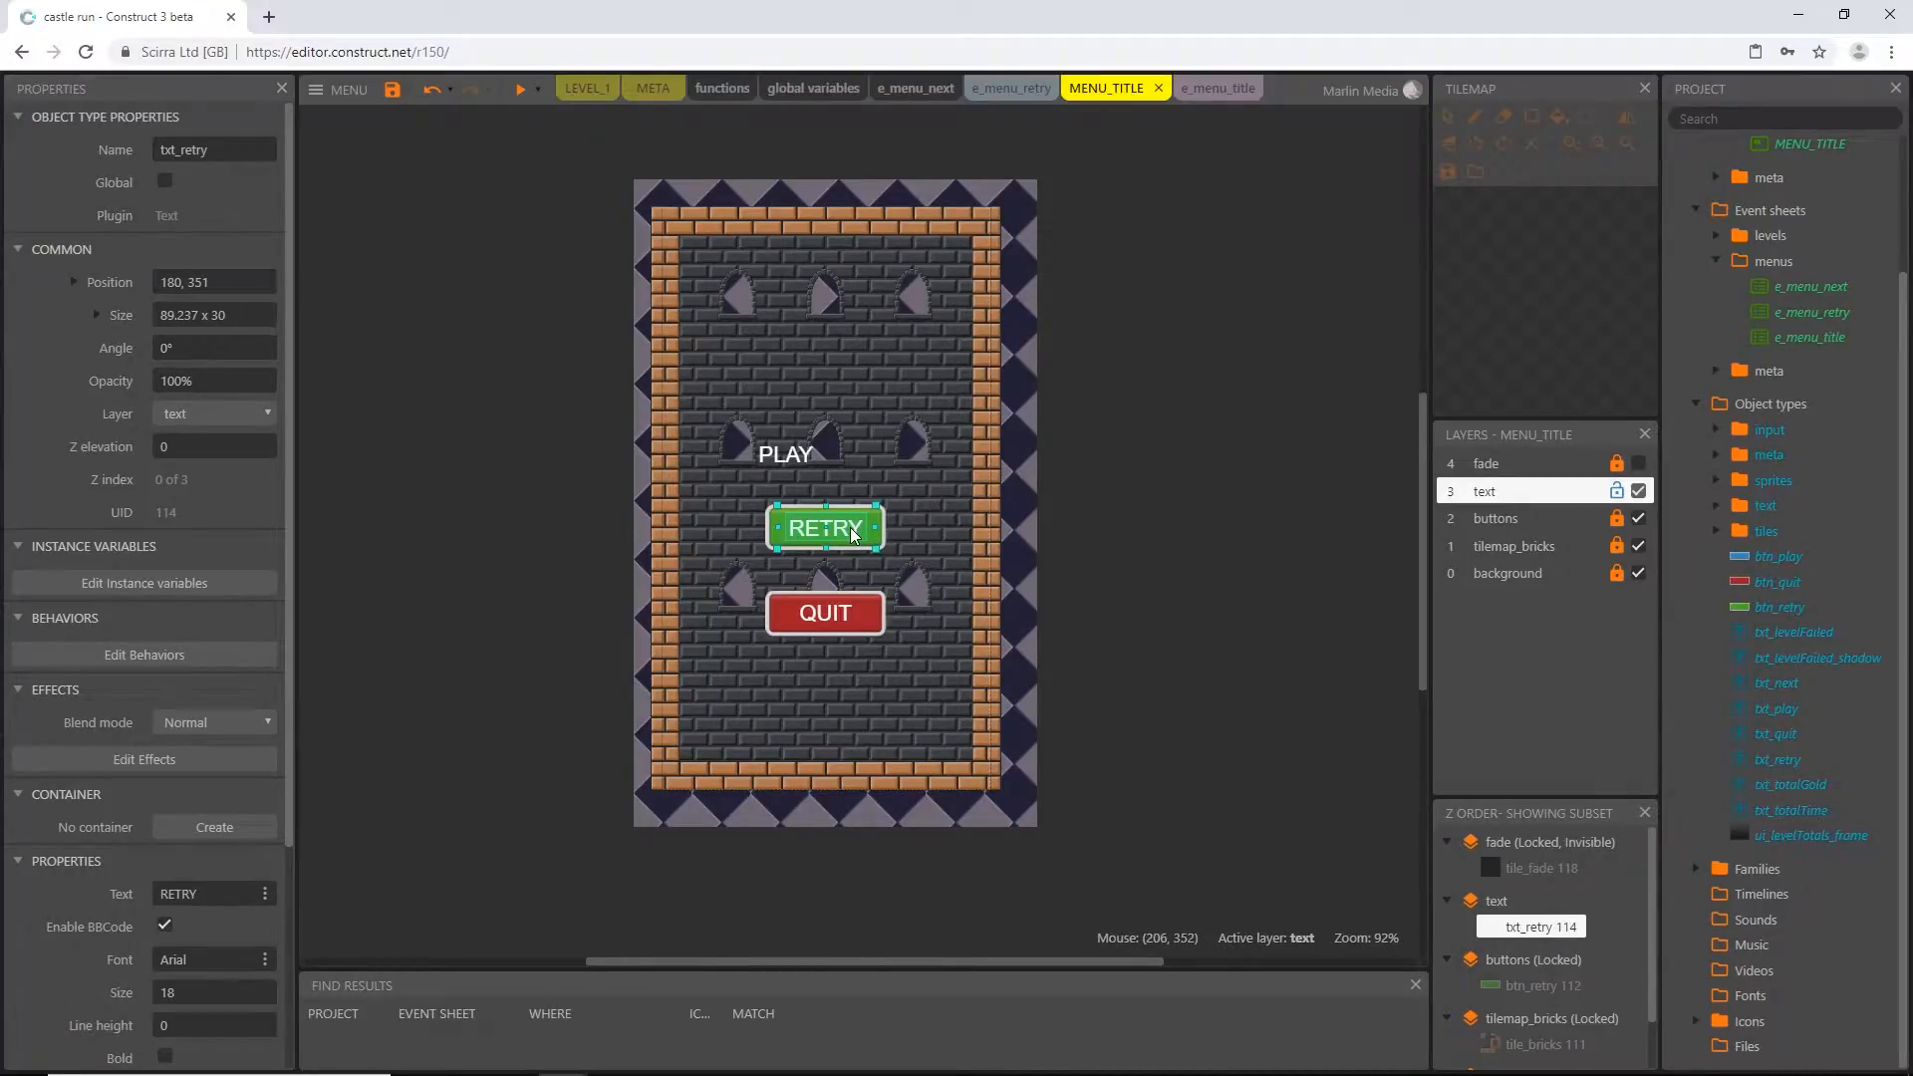
{"action": "key", "text": "Delete"}
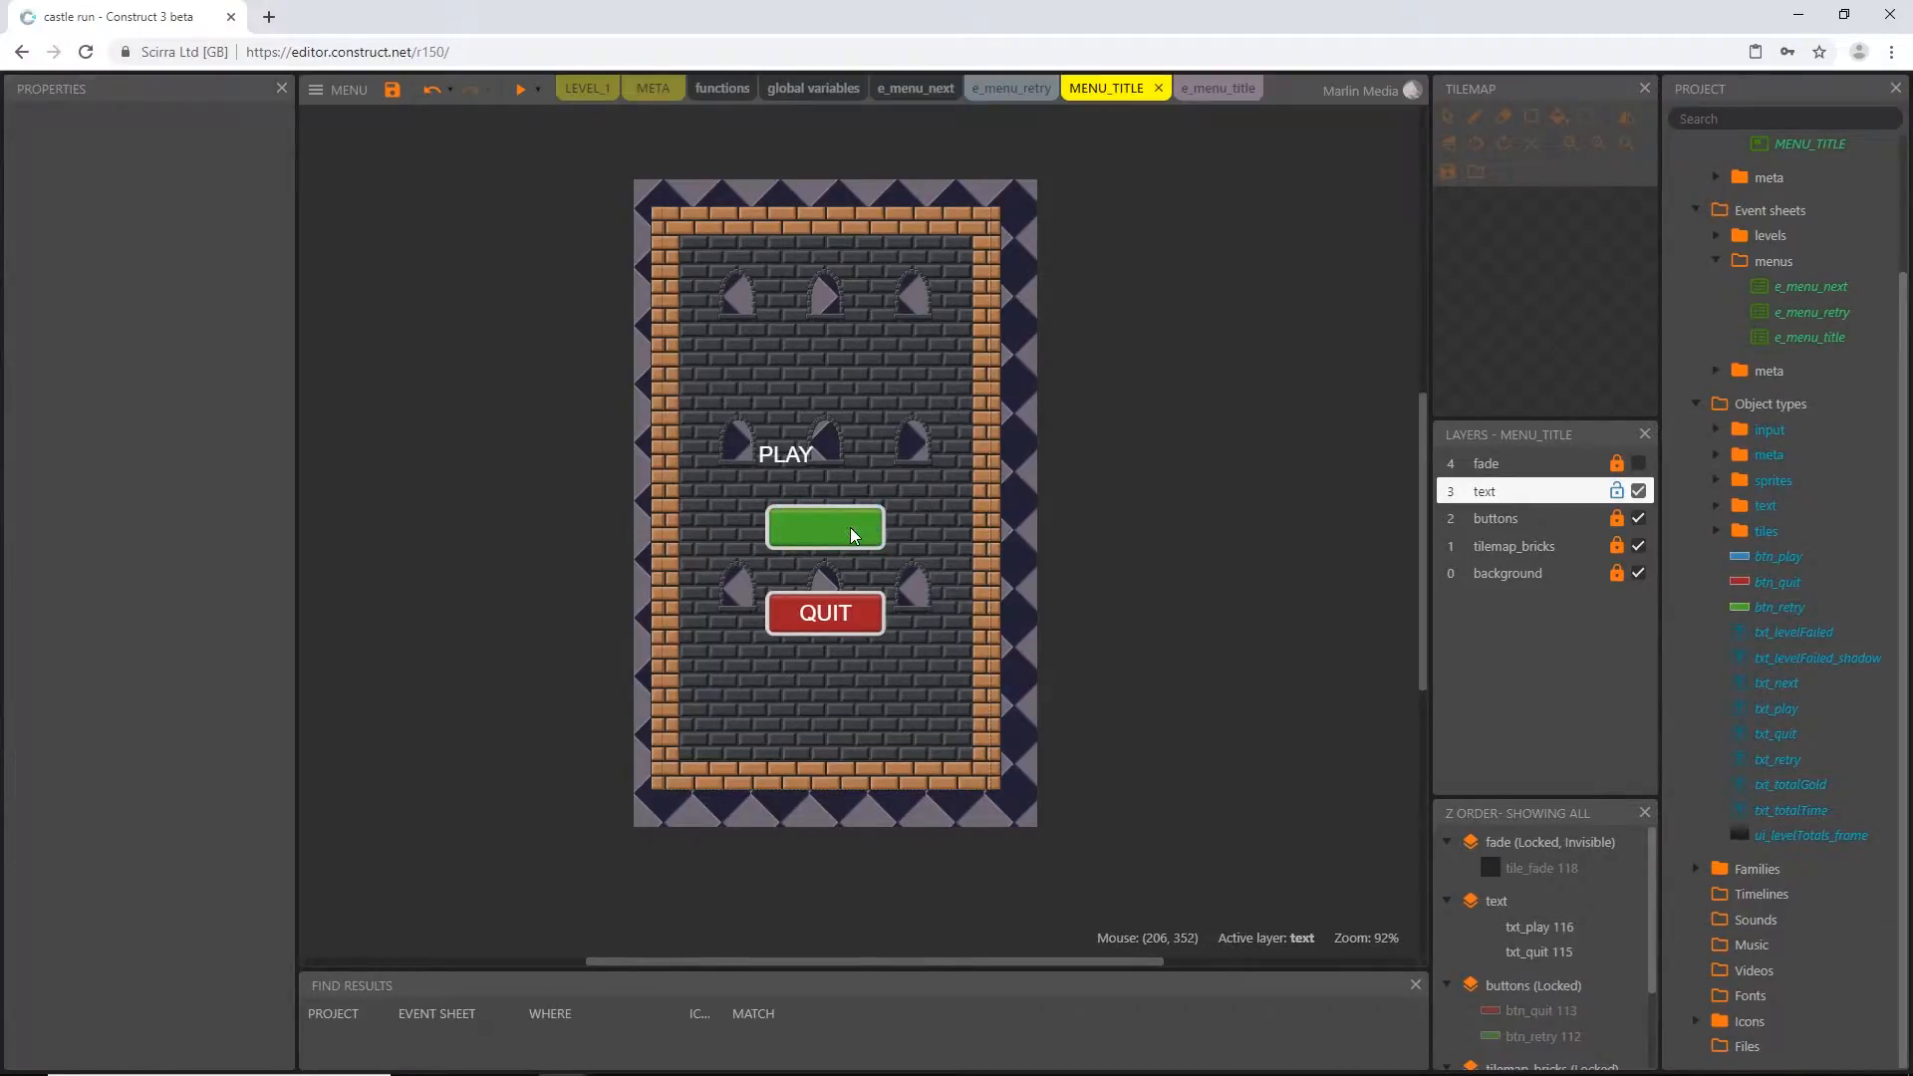
Set the PLAY text's position to 180, 351 so it sits on the green button, and lock the text layer
{"action": "left_click", "coordinate": [794, 458]}
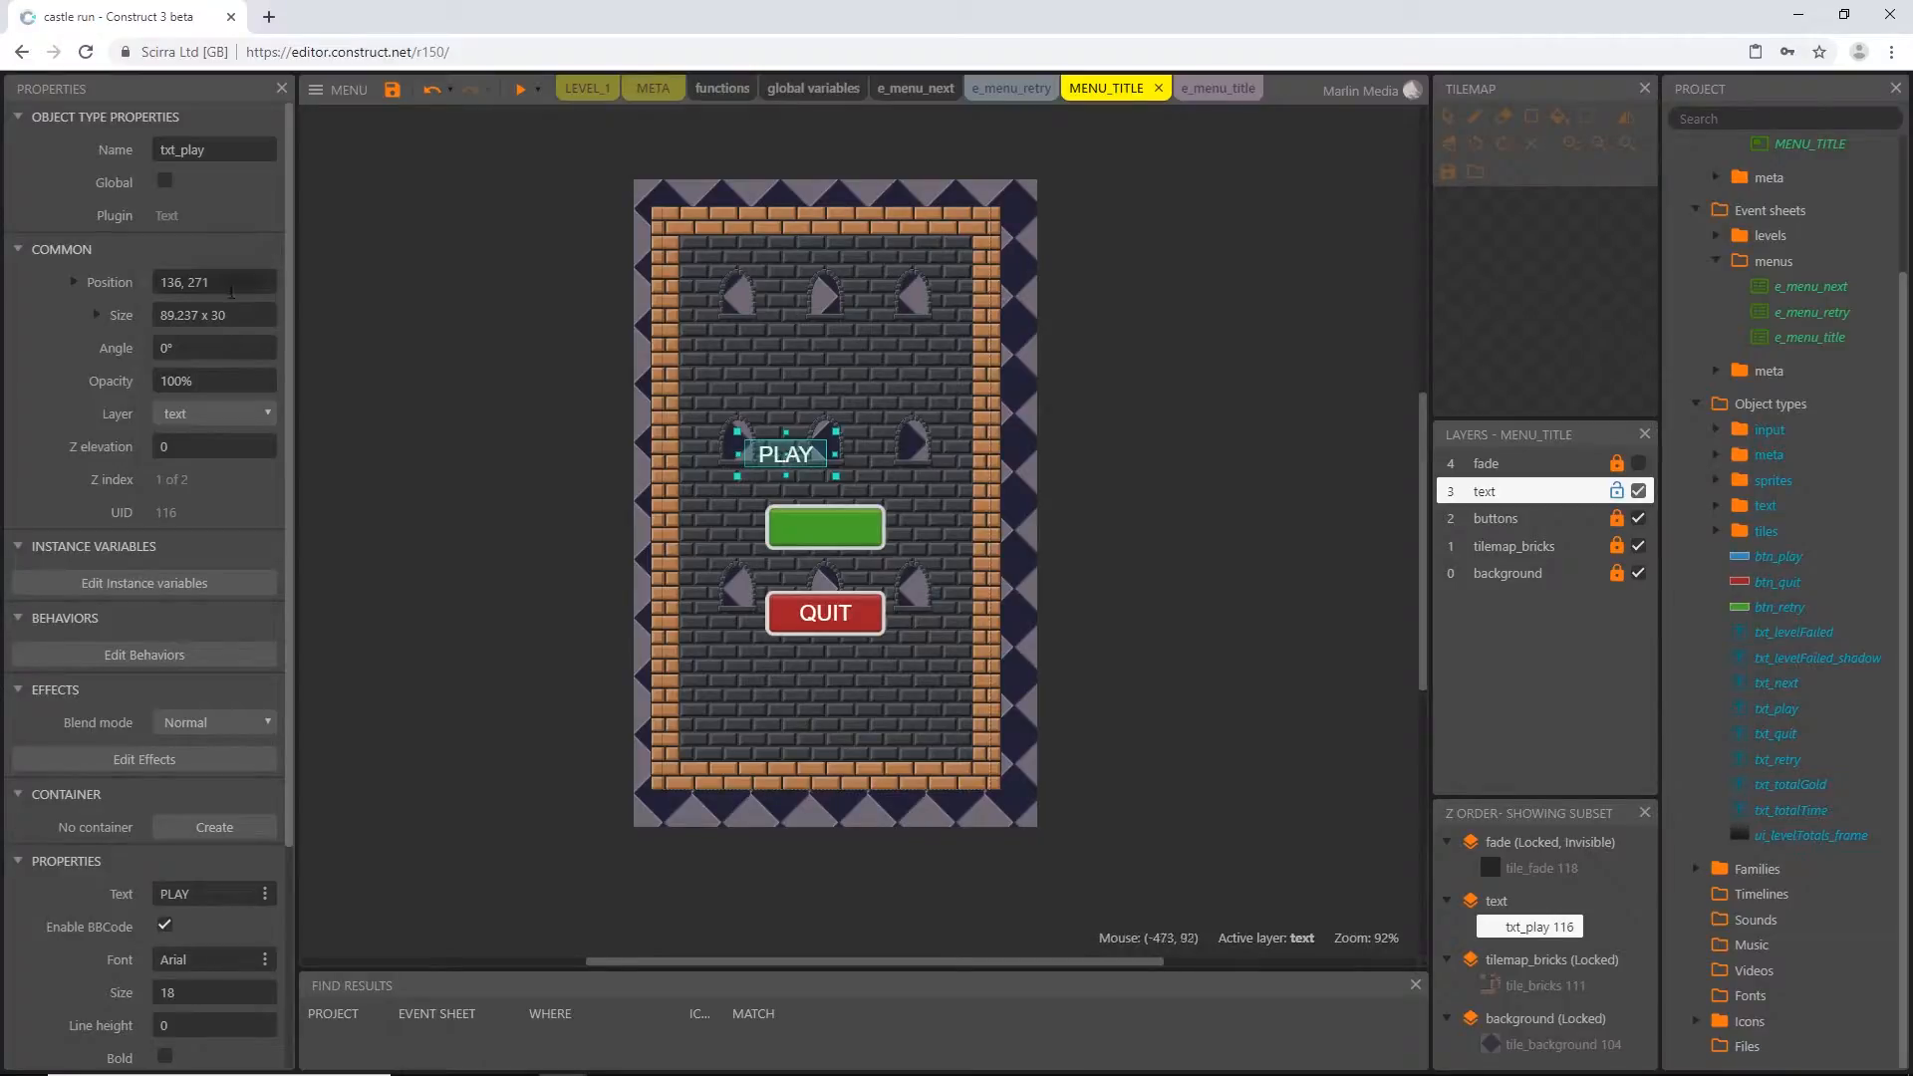
{"action": "left_click", "coordinate": [231, 287]}
{"action": "type", "text": "180, 351"}
{"action": "key", "text": "Tab"}
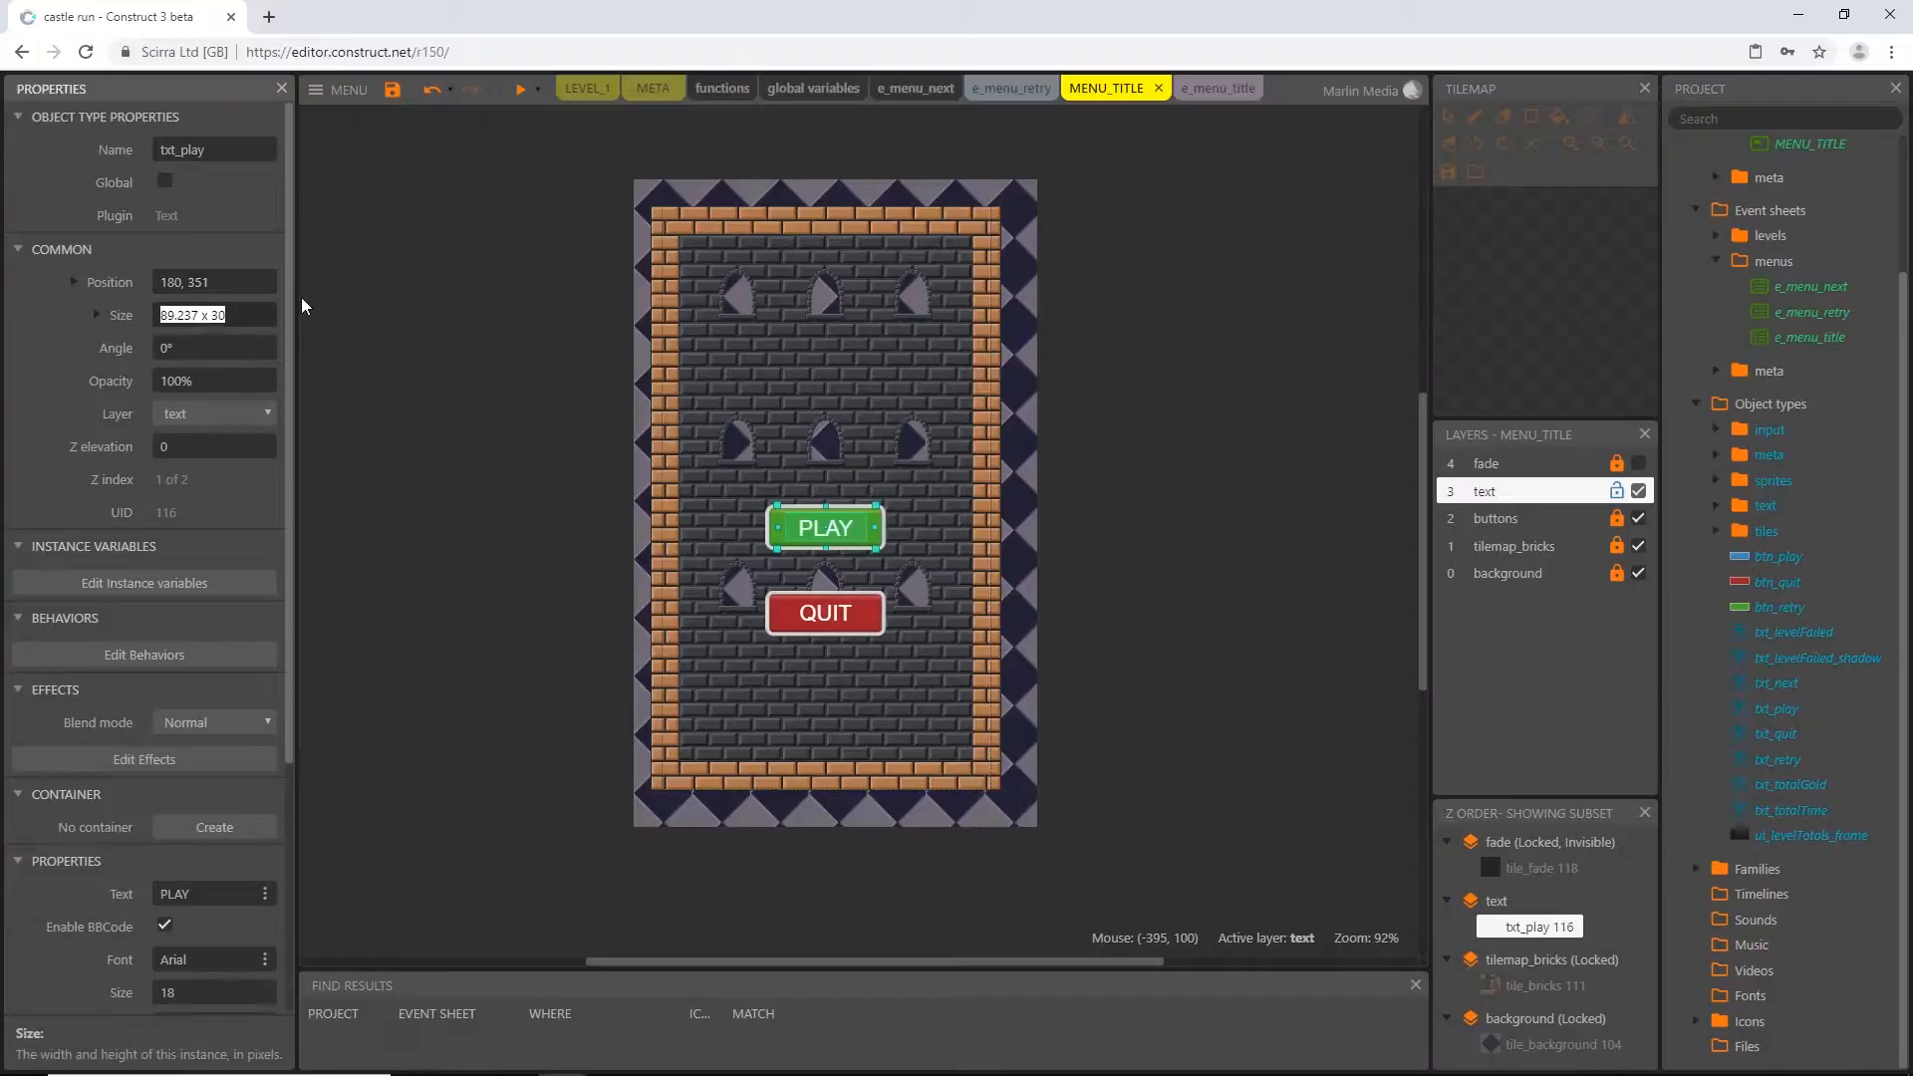
{"action": "scroll", "coordinate": [854, 555], "scroll_direction": "up", "scroll_amount": 10, "text": "ctrl"}
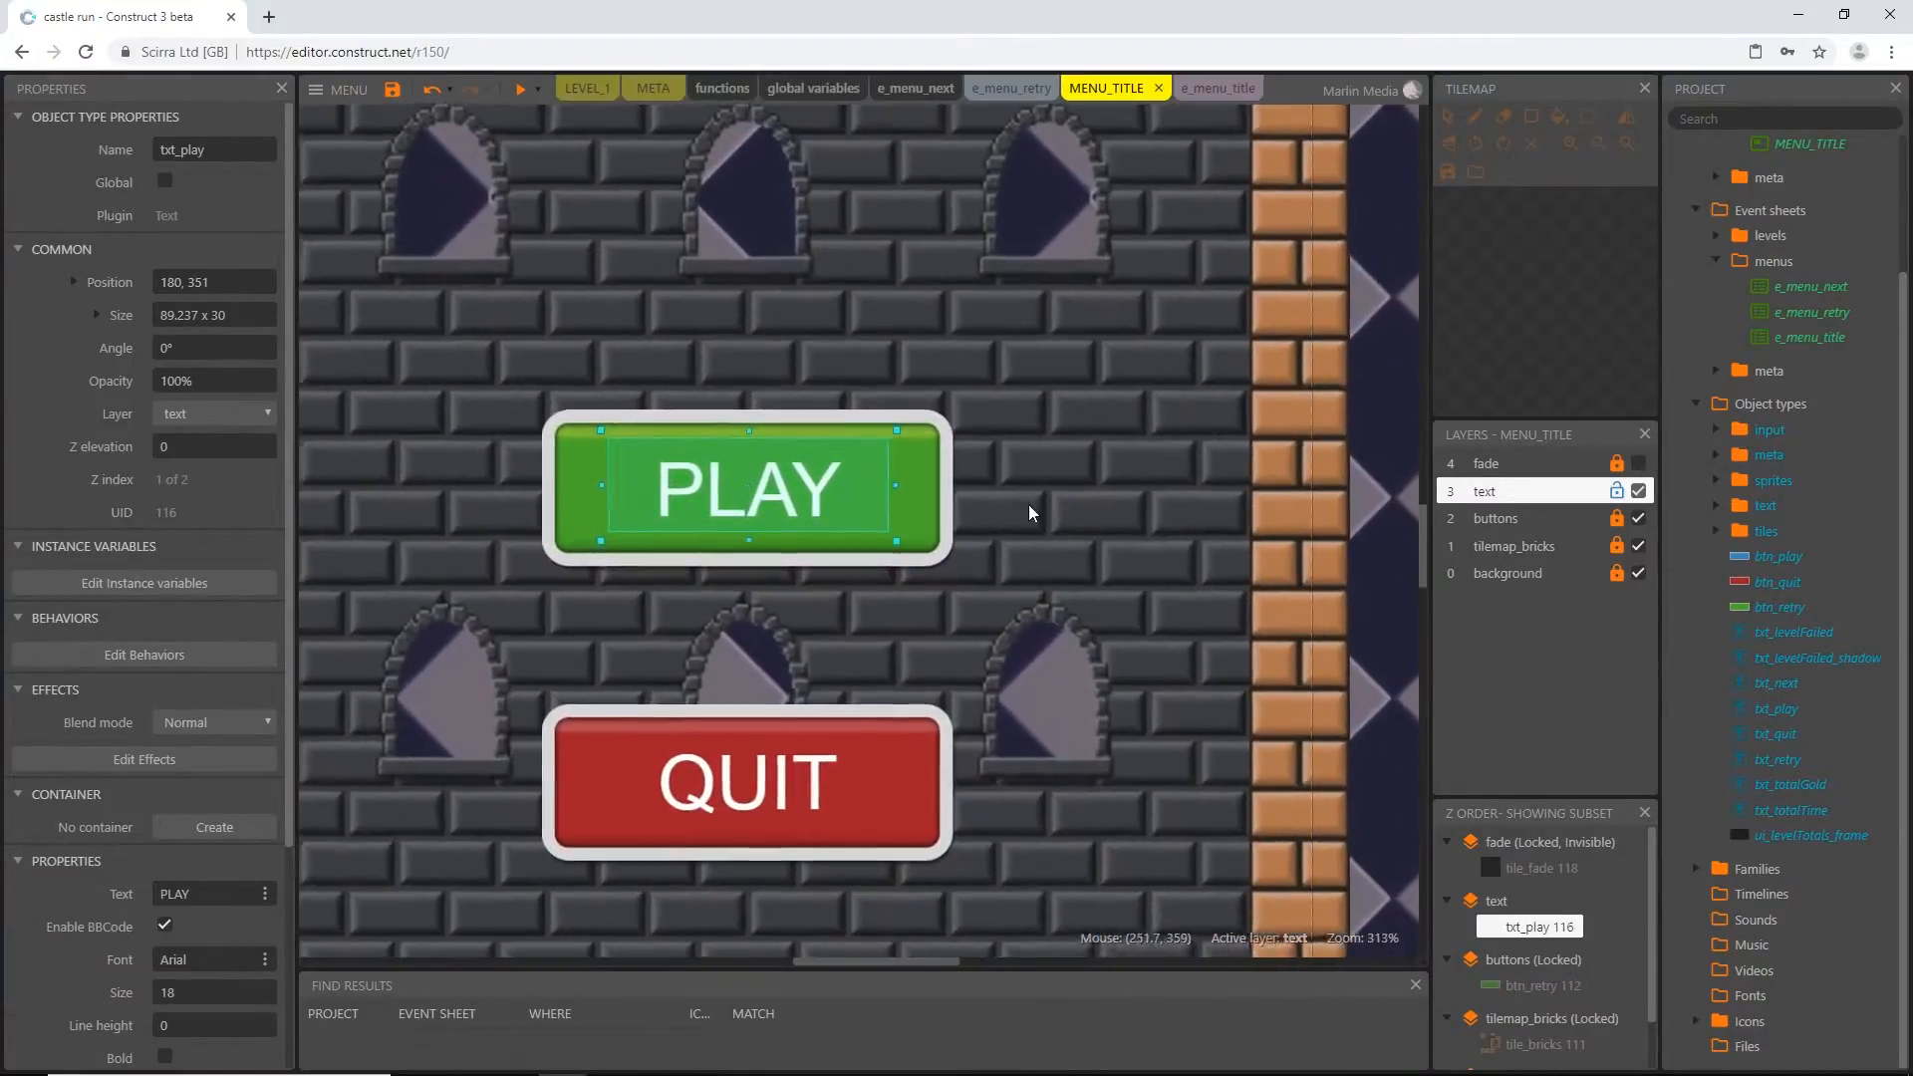
{"action": "left_click", "coordinate": [1066, 509]}
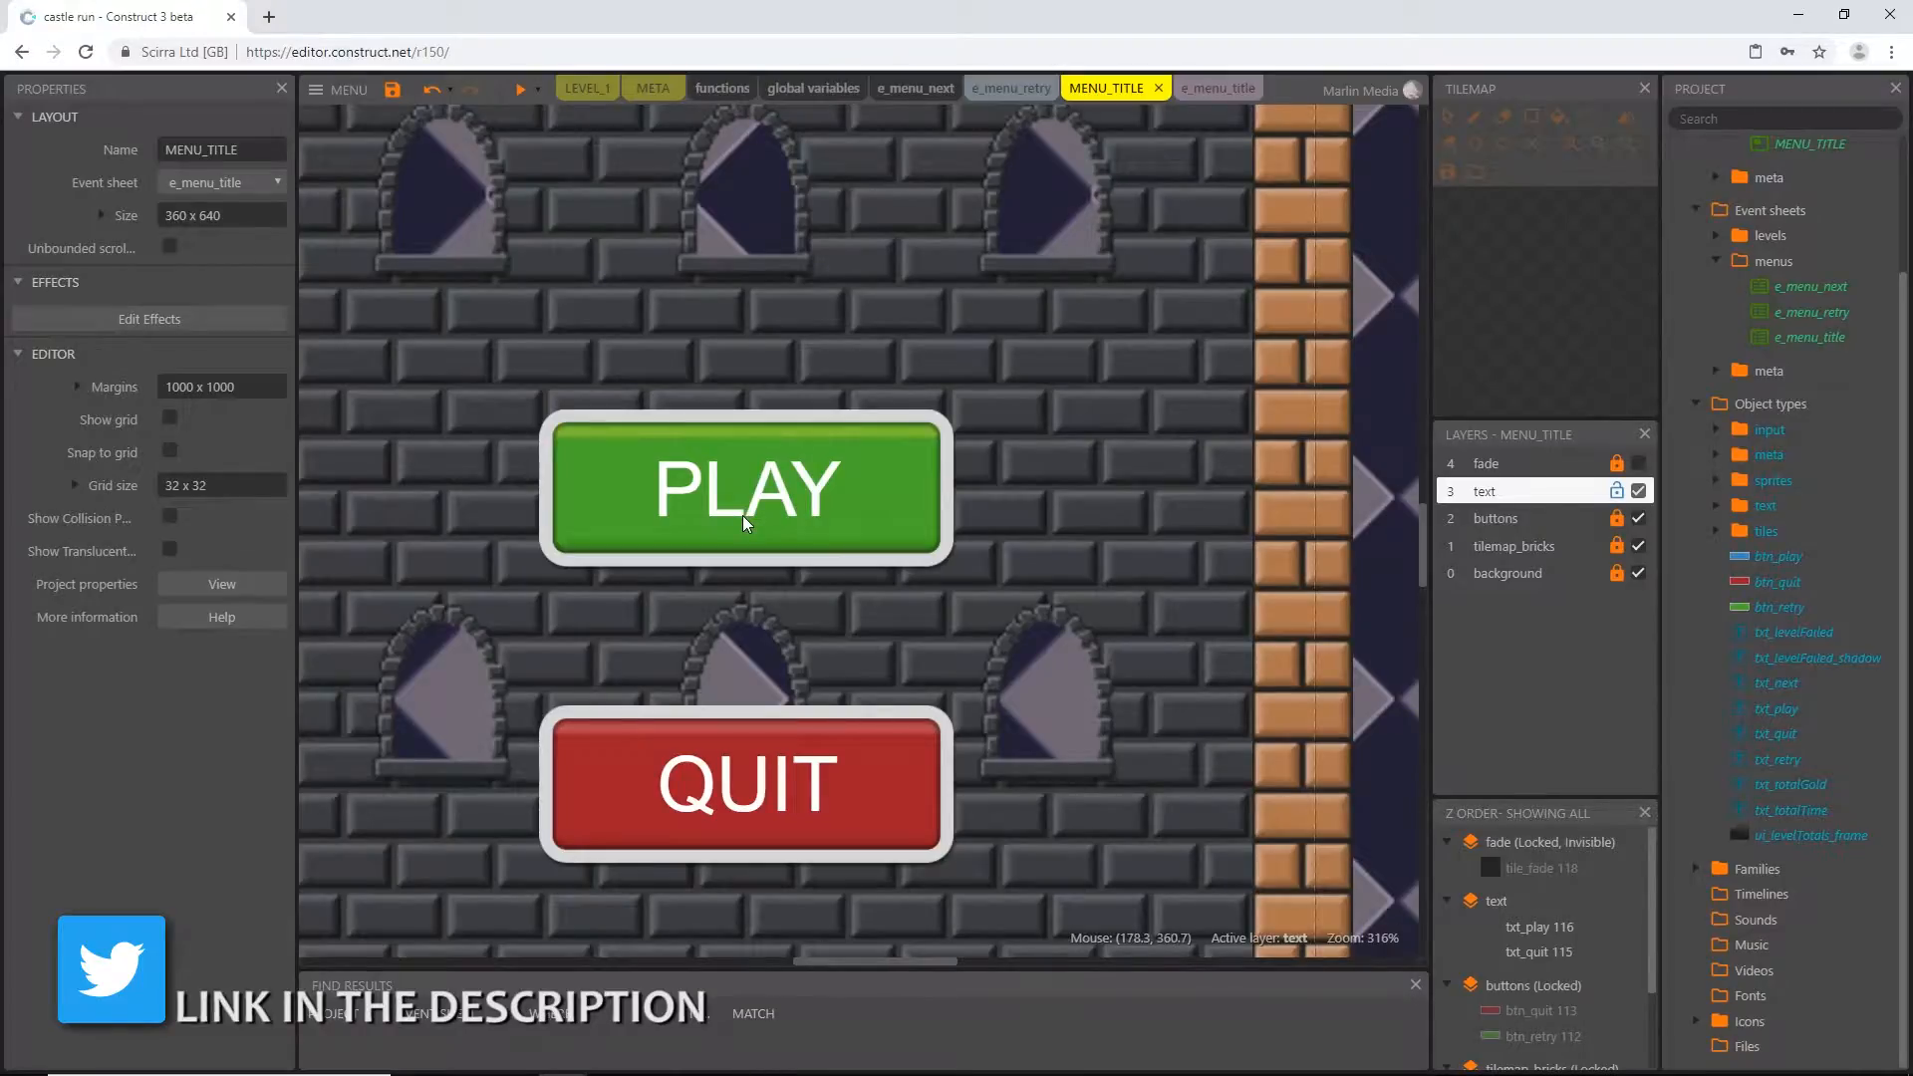
{"action": "scroll", "coordinate": [743, 522], "scroll_direction": "down", "scroll_amount": 10, "text": "ctrl"}
{"action": "middle_click_drag", "start_coordinate": [1017, 500], "coordinate": [1103, 530]}
{"action": "left_click", "coordinate": [1617, 490]}
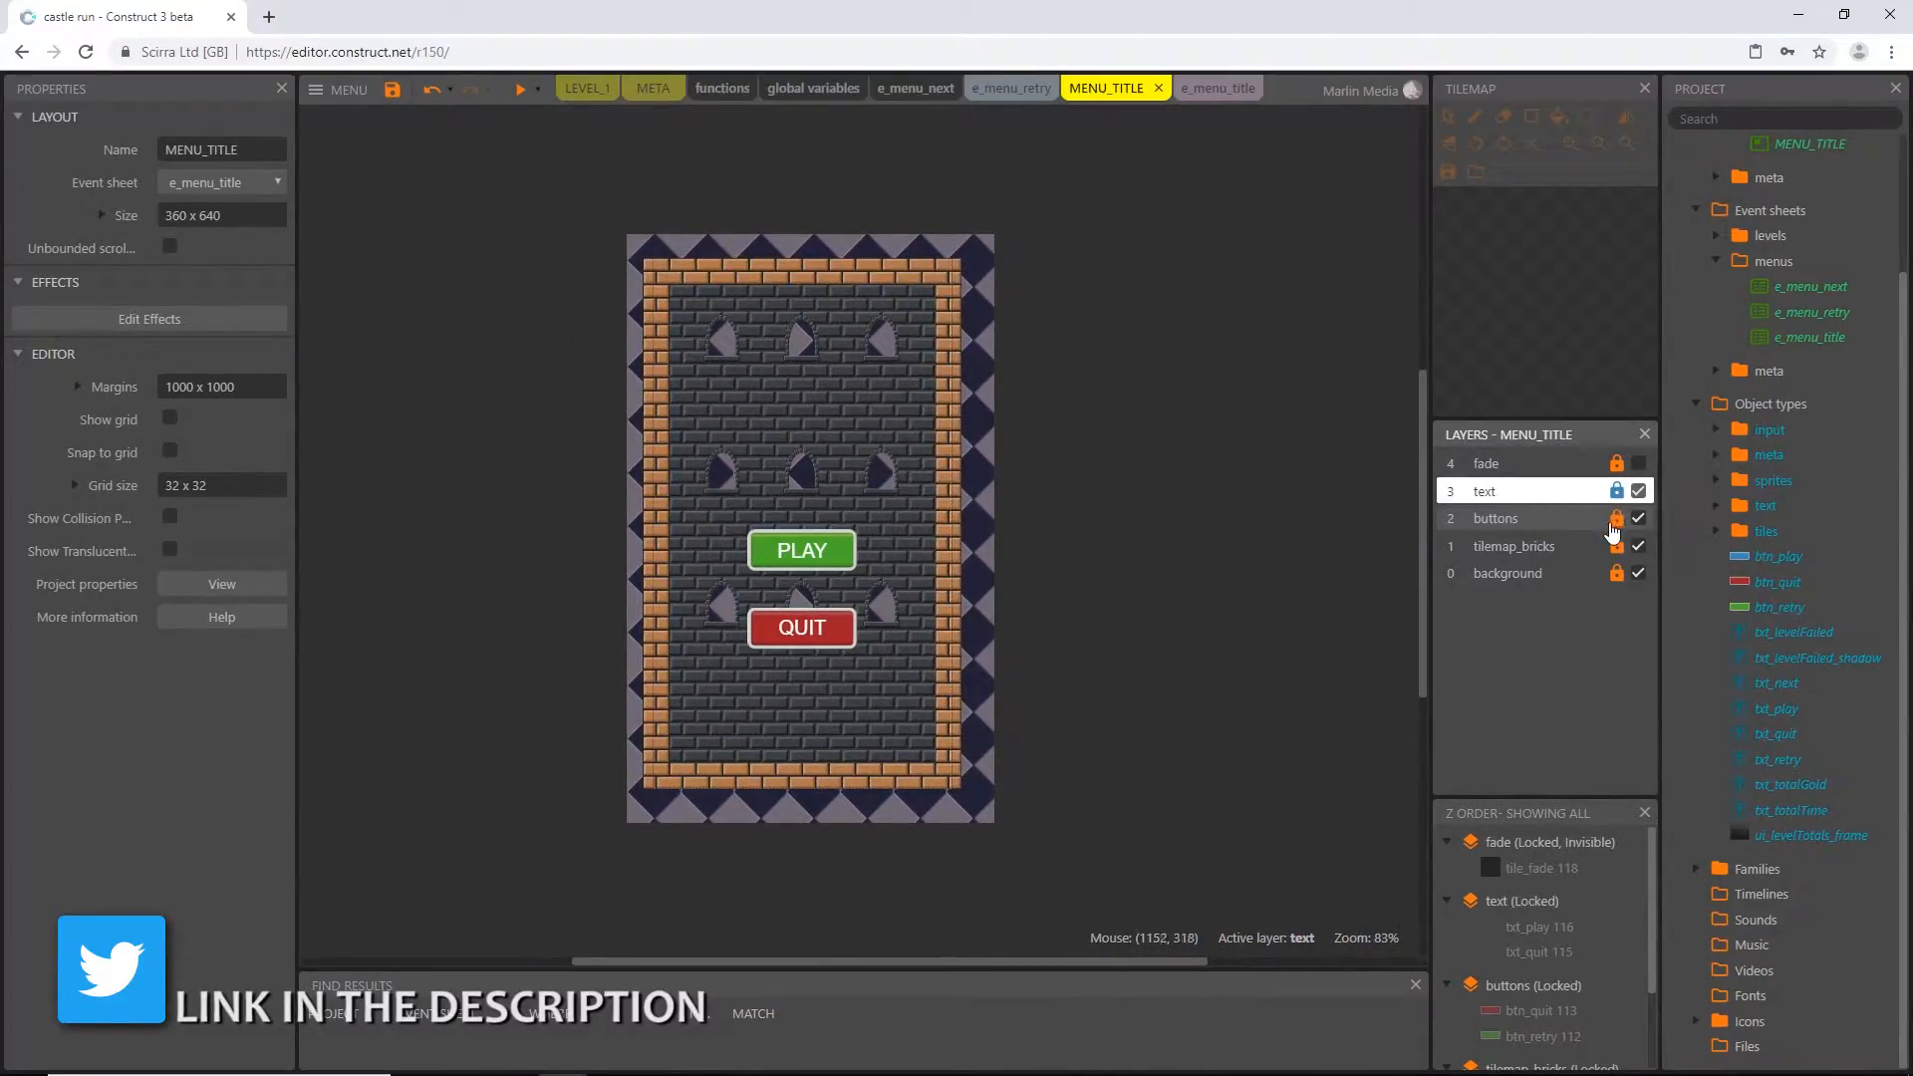
Unlock the buttons layer and place a btn_play sprite above the green button at about 115, 247
{"action": "left_click", "coordinate": [1616, 520]}
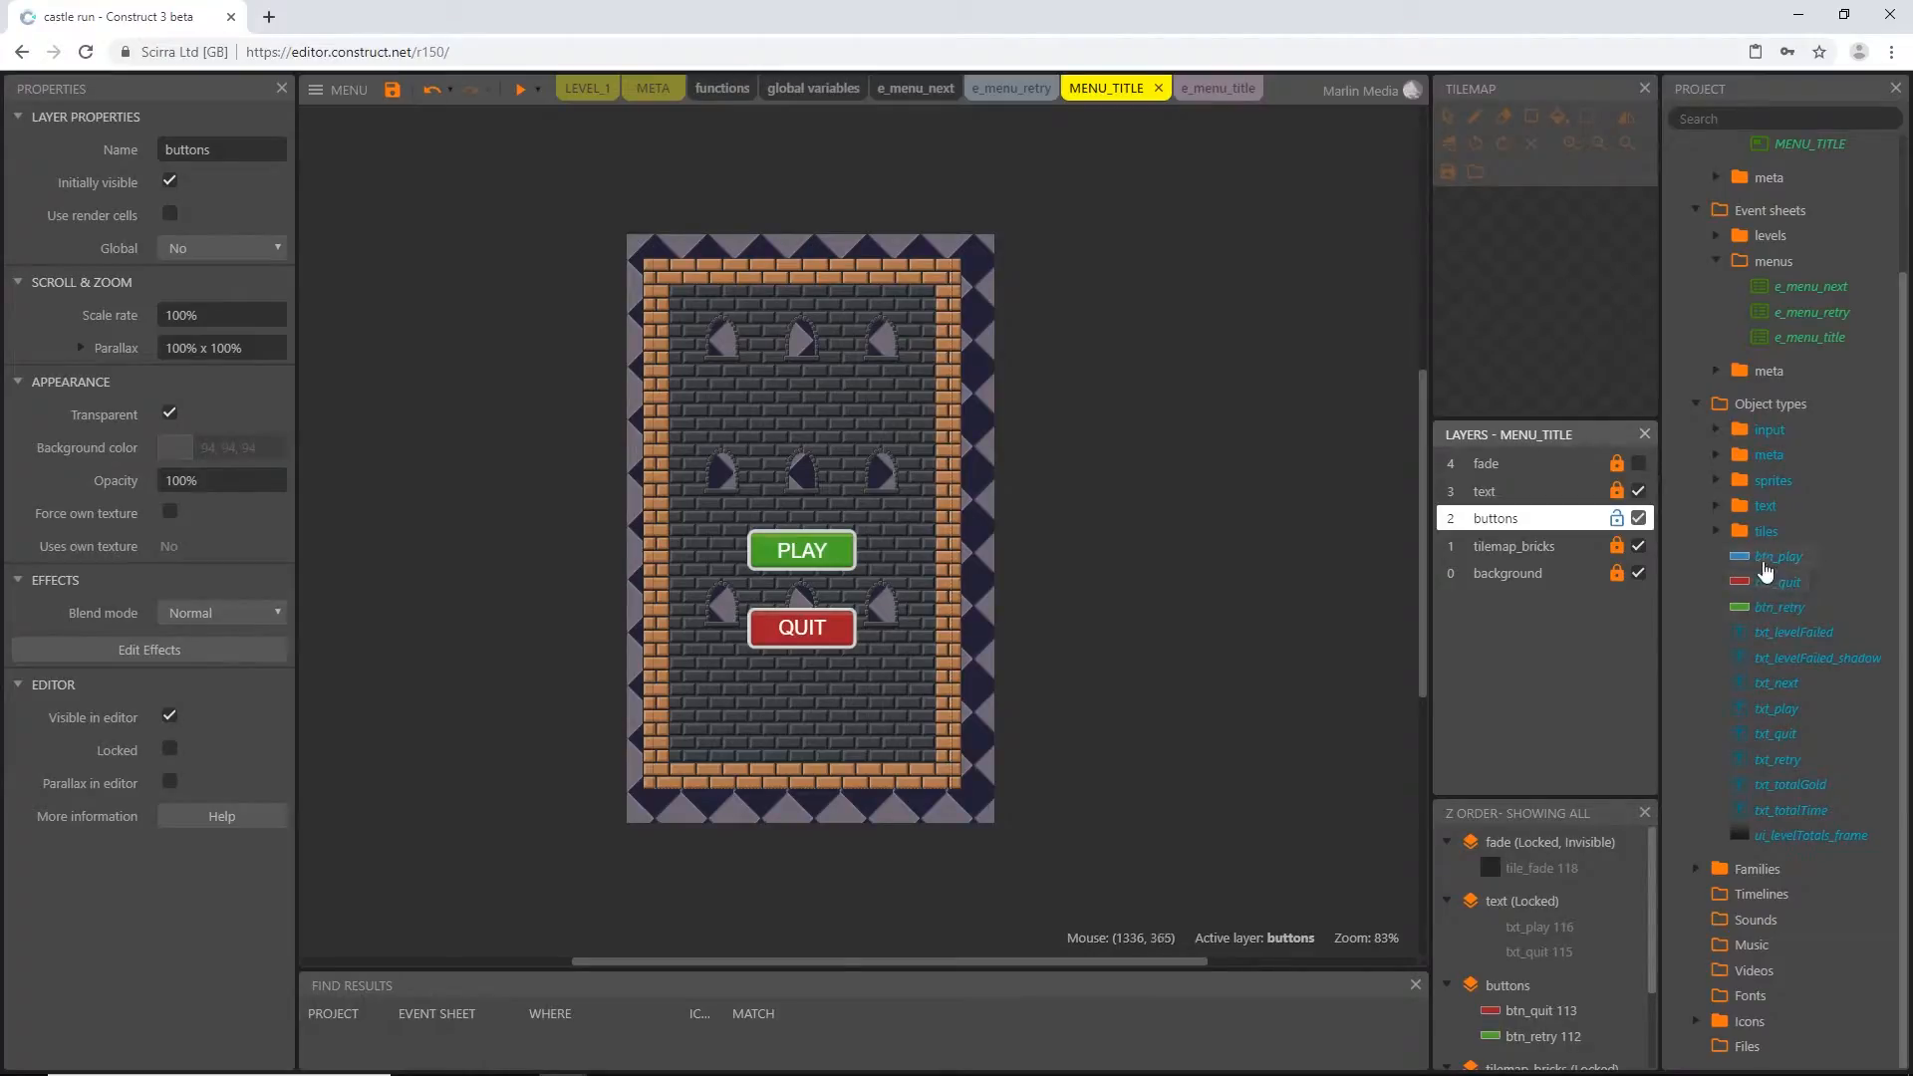
{"action": "left_click", "coordinate": [1766, 566]}
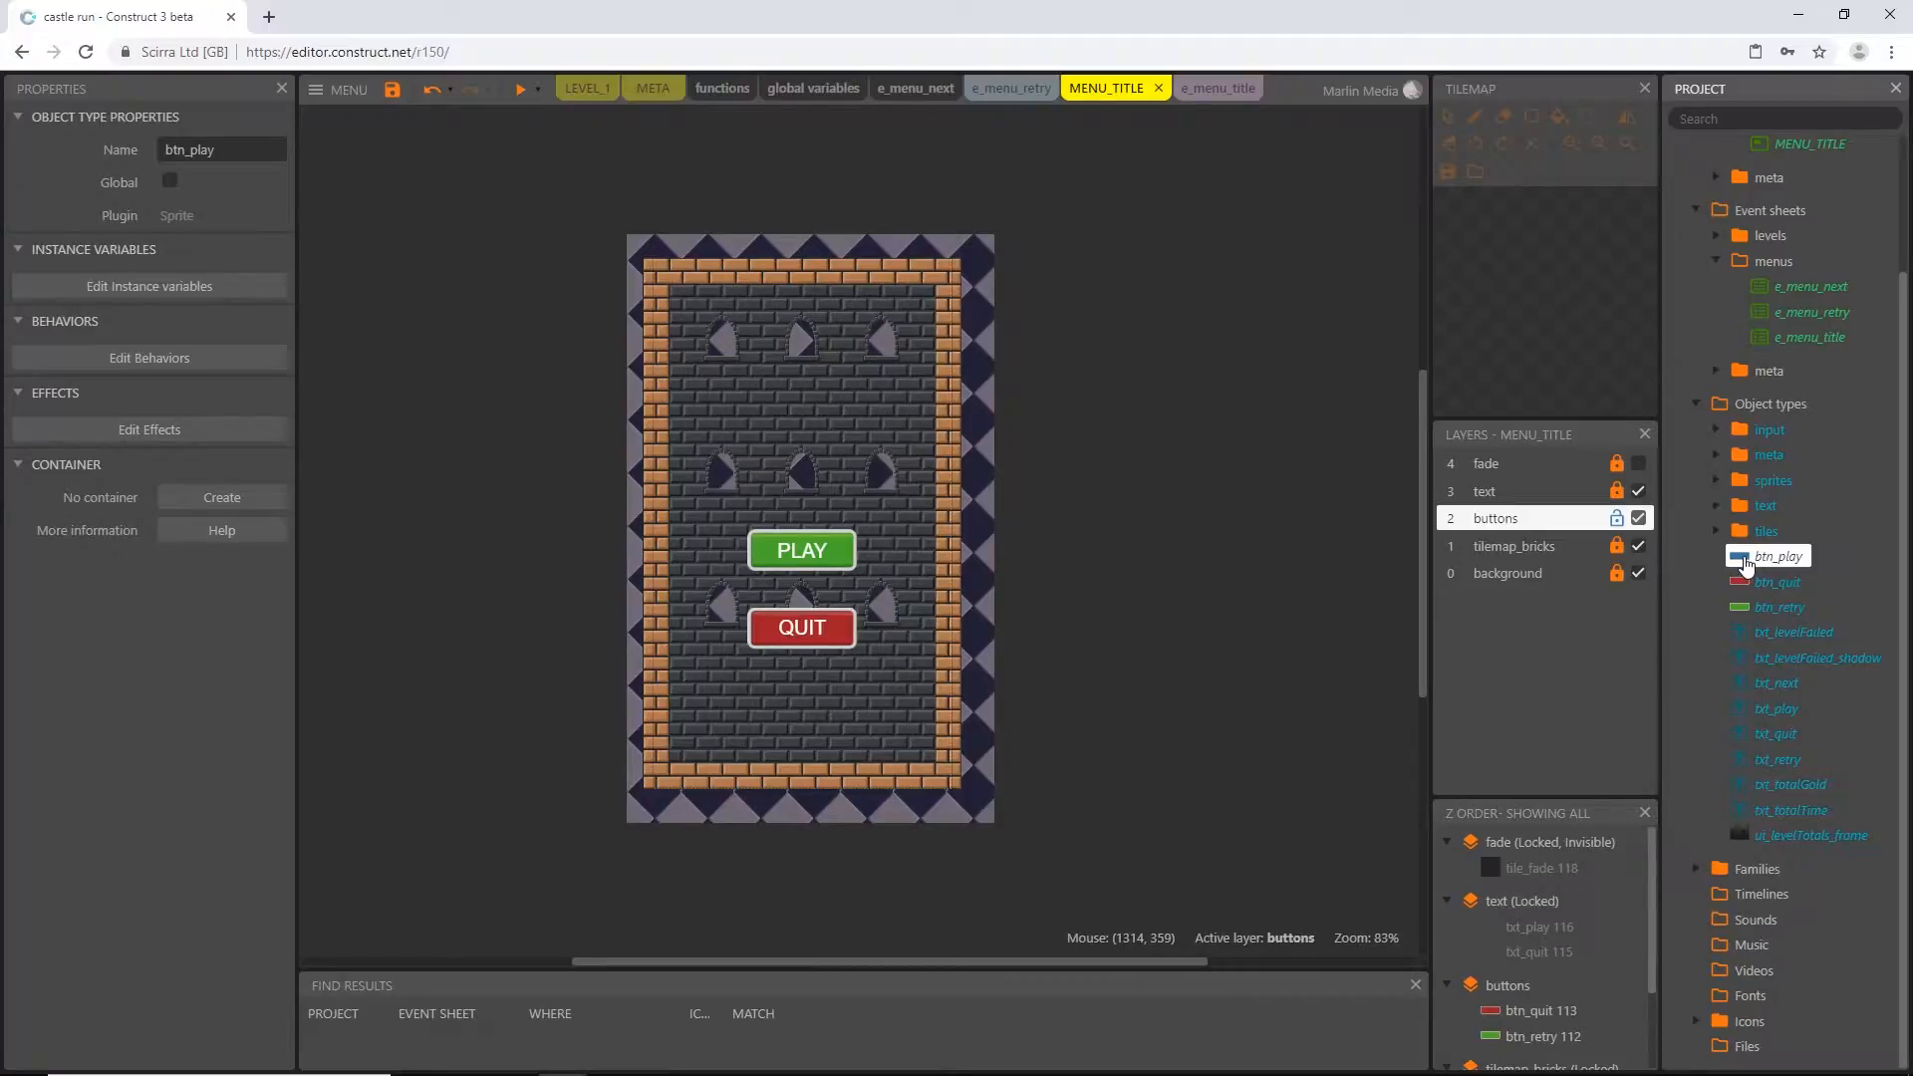
{"action": "left_click_drag", "start_coordinate": [1746, 564], "coordinate": [1503, 571]}
{"action": "left_click_drag", "start_coordinate": [1074, 525], "coordinate": [779, 490]}
{"action": "left_click", "coordinate": [96, 316]}
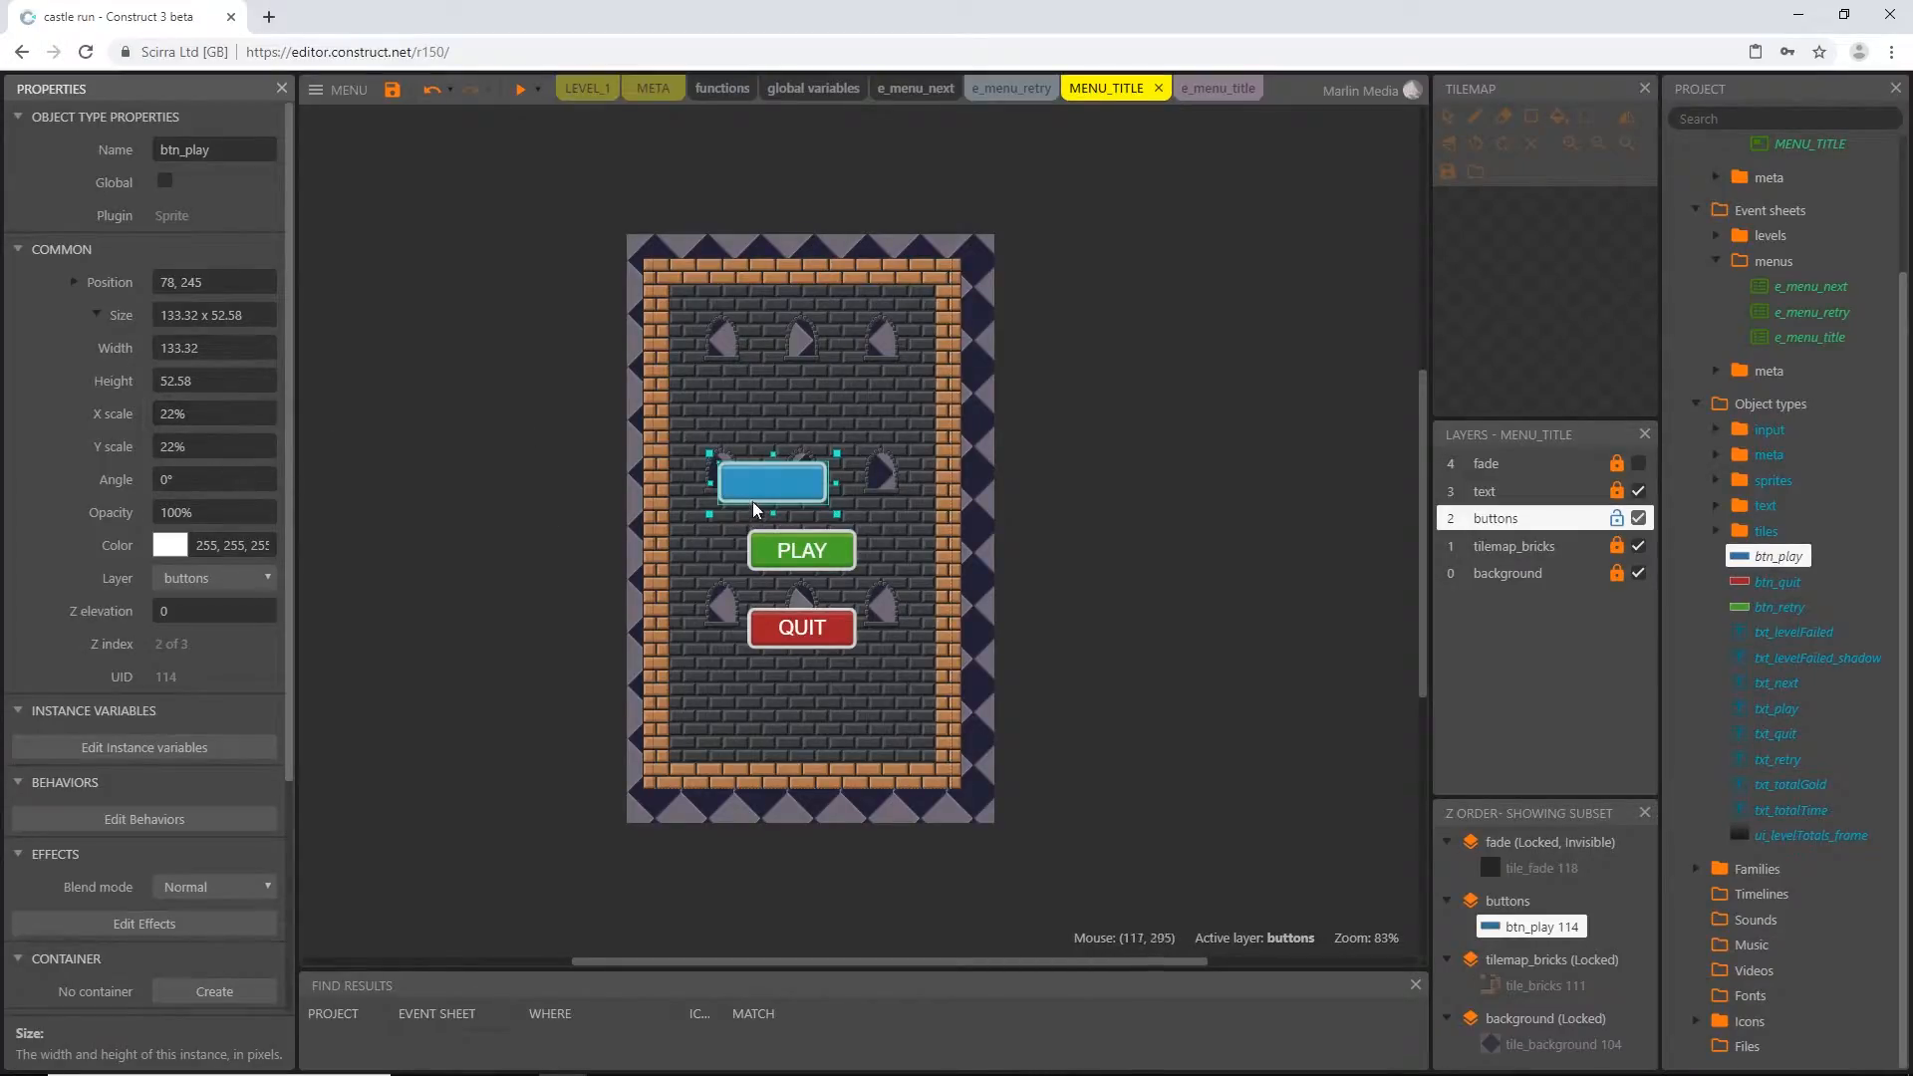
{"action": "left_click_drag", "start_coordinate": [753, 508], "coordinate": [784, 510]}
Copy the green button's position, 114, 327, and delete that button from the layout
{"action": "left_click", "coordinate": [845, 569]}
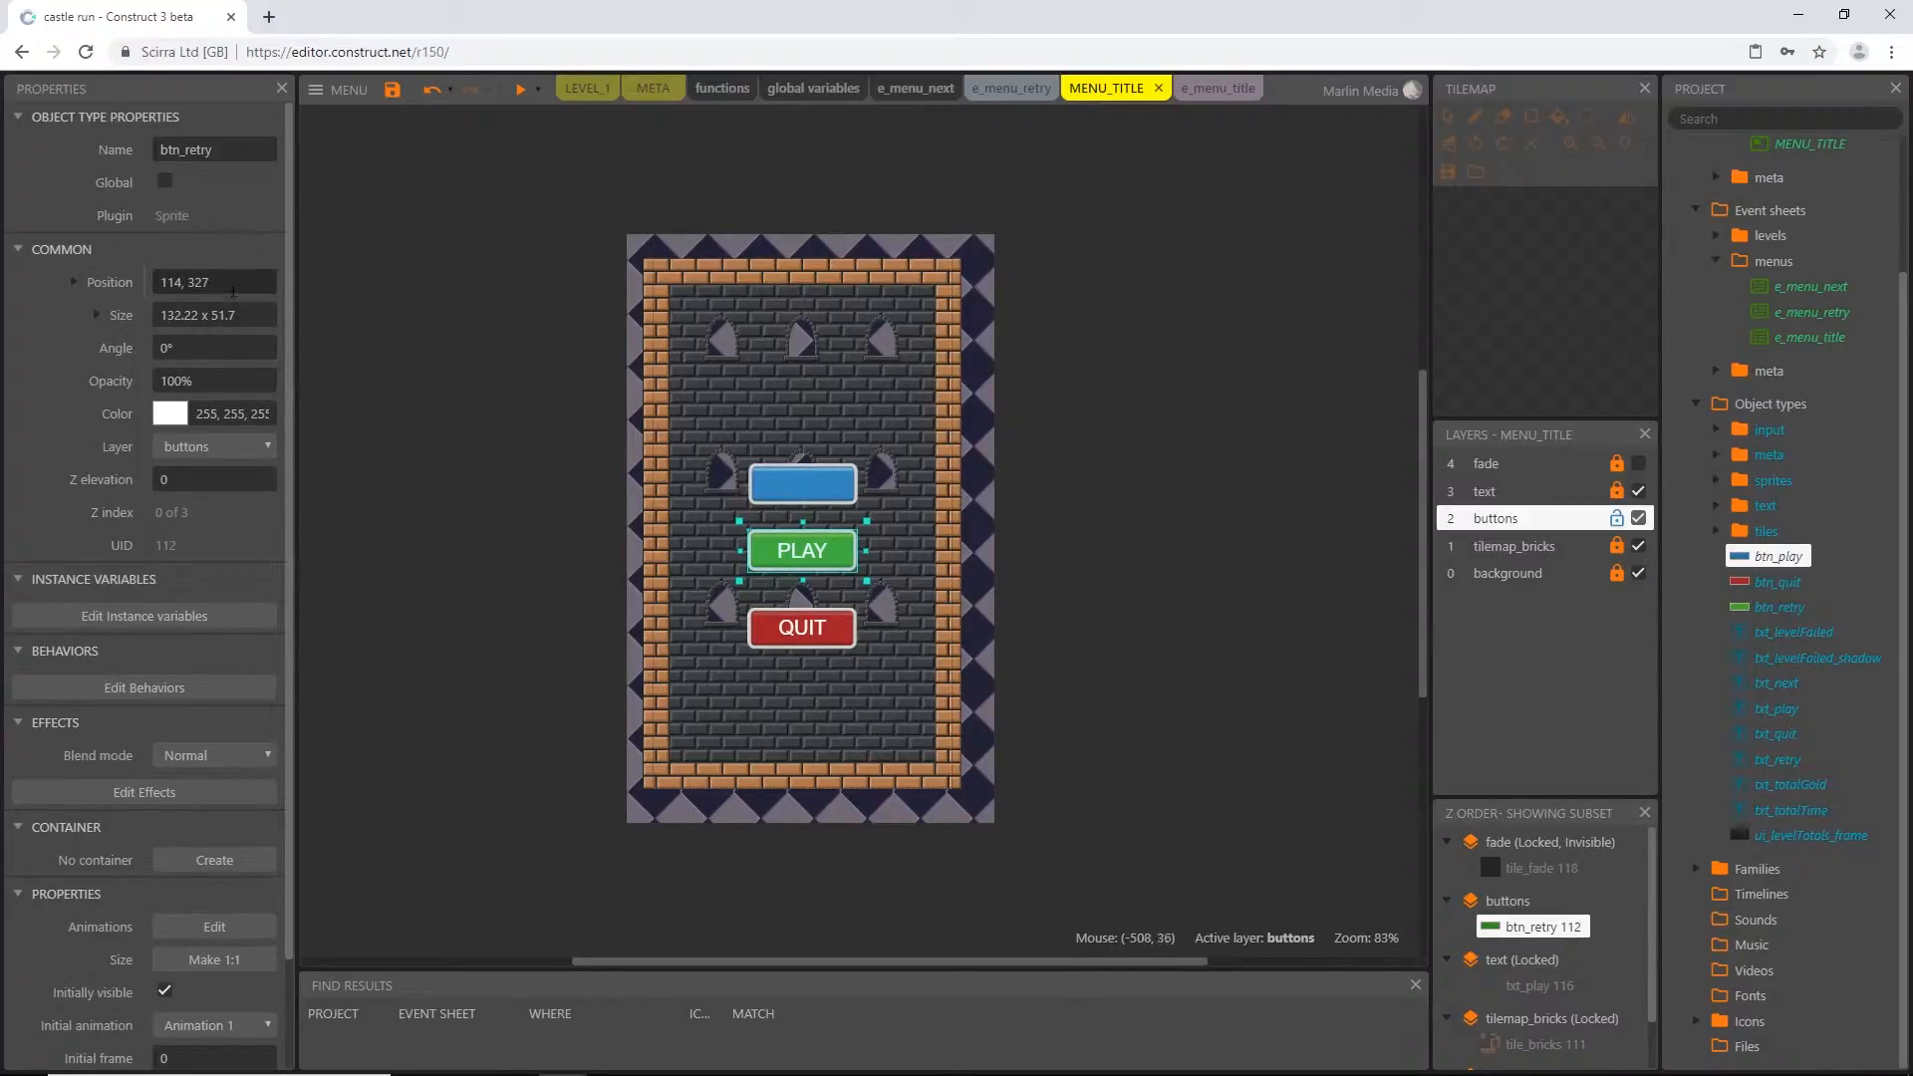
{"action": "left_click", "coordinate": [233, 286]}
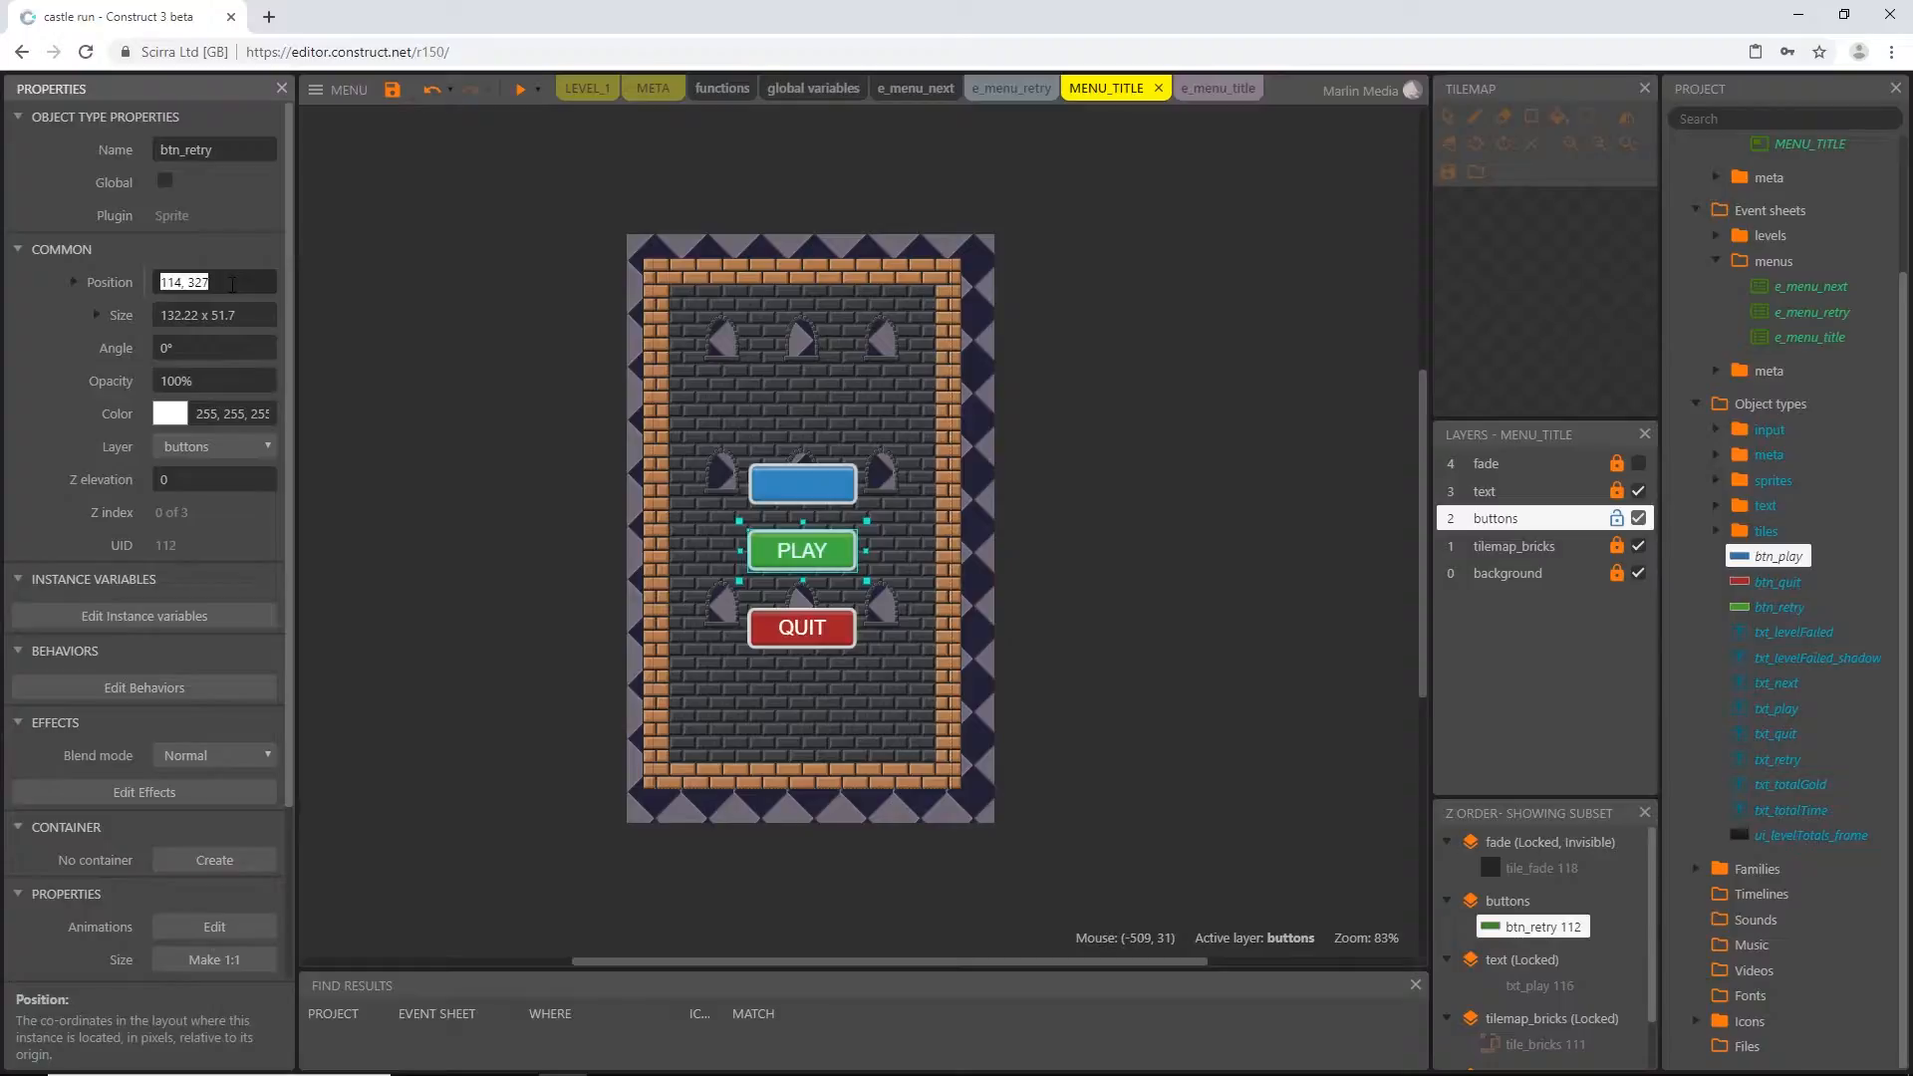
{"action": "left_click", "coordinate": [840, 563]}
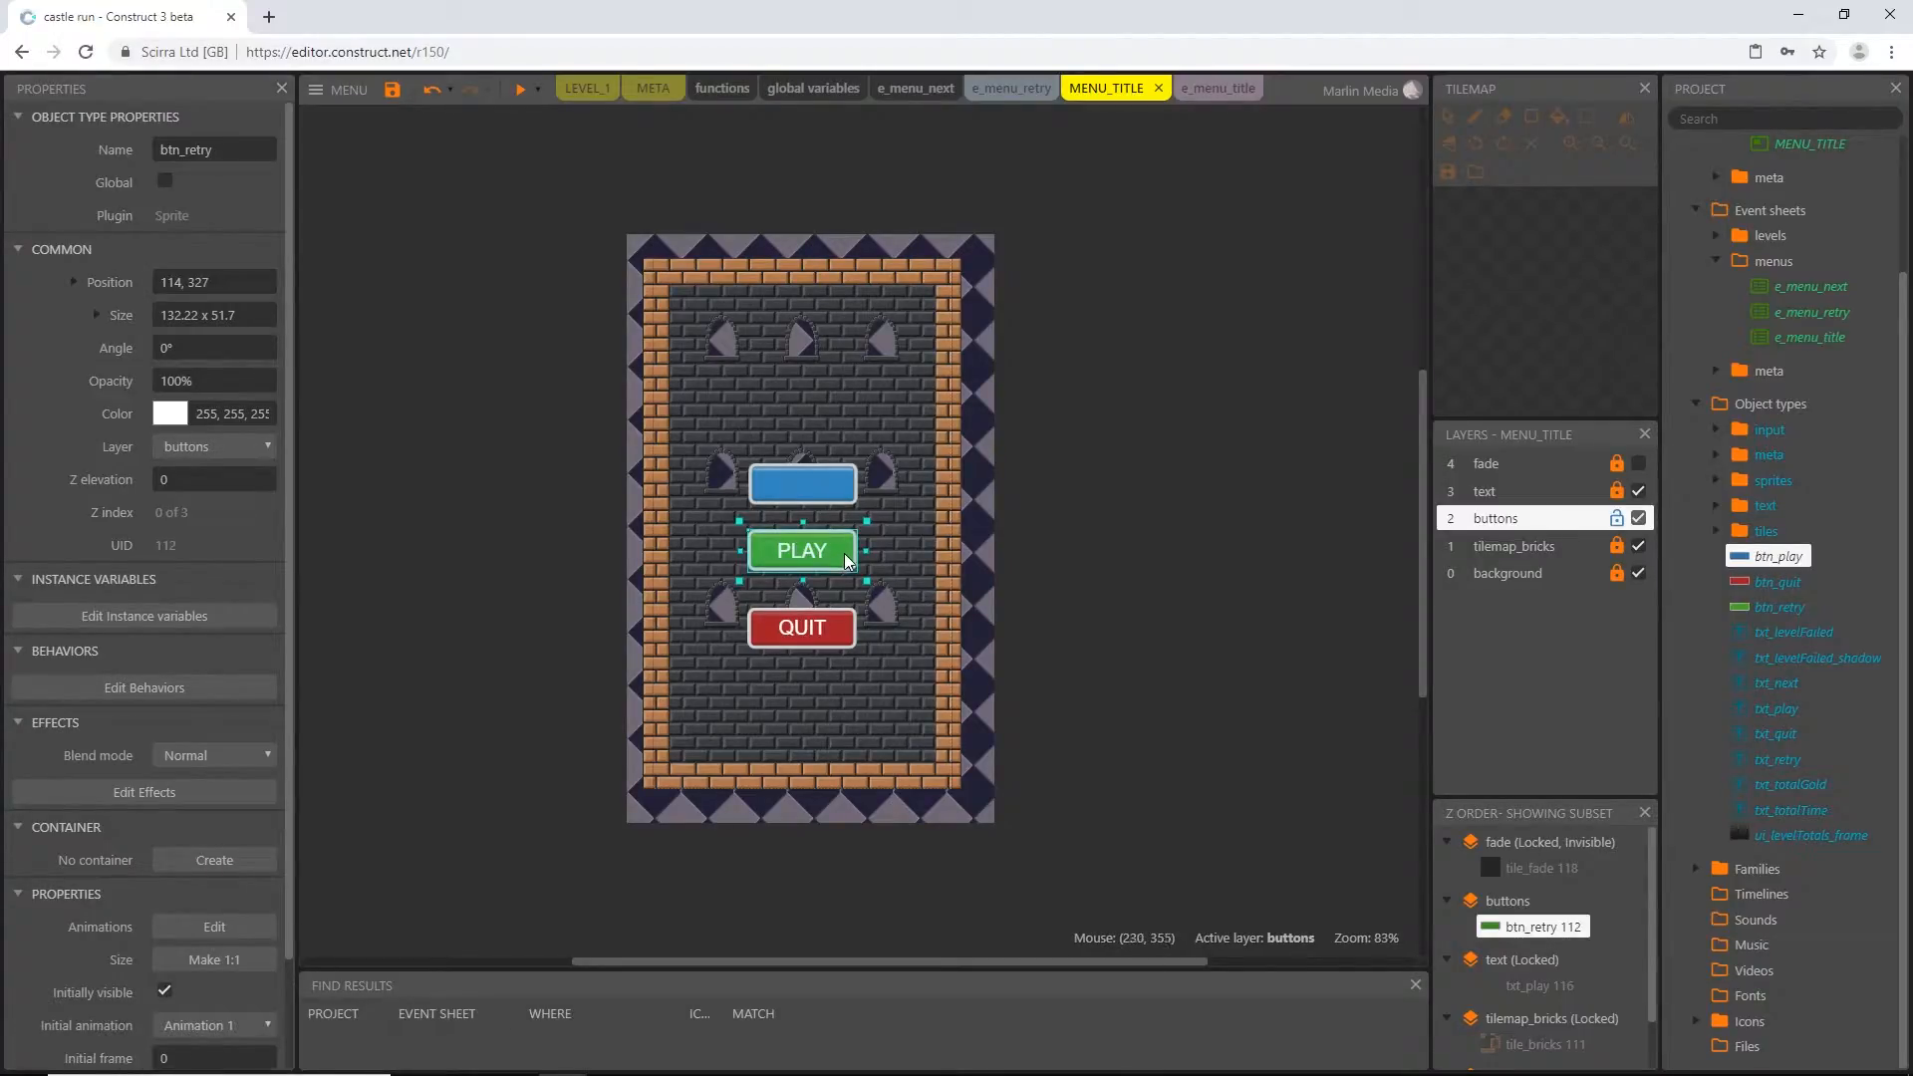
{"action": "key", "text": "Delete"}
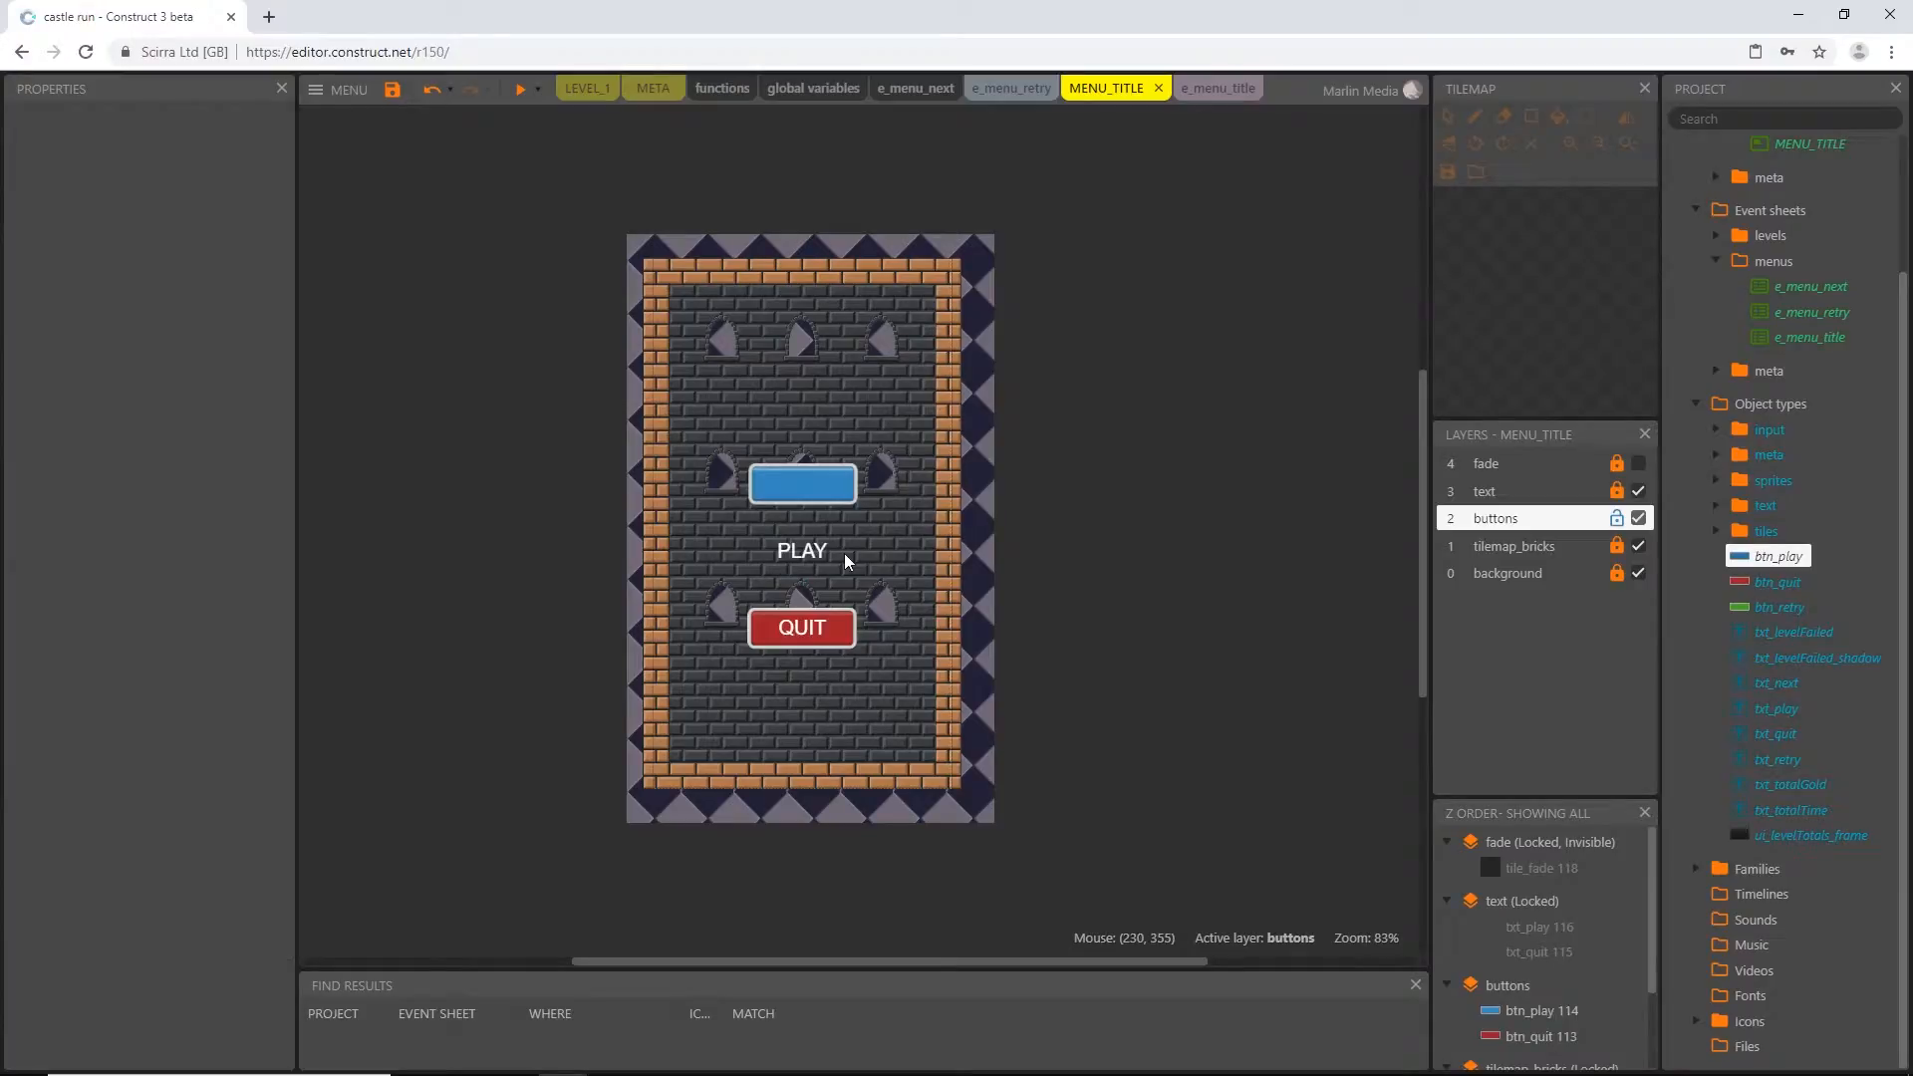
Set the blue btn_play sprite's position to 114, 327 and lock the buttons layer
{"action": "left_click", "coordinate": [809, 482]}
{"action": "left_click", "coordinate": [235, 283]}
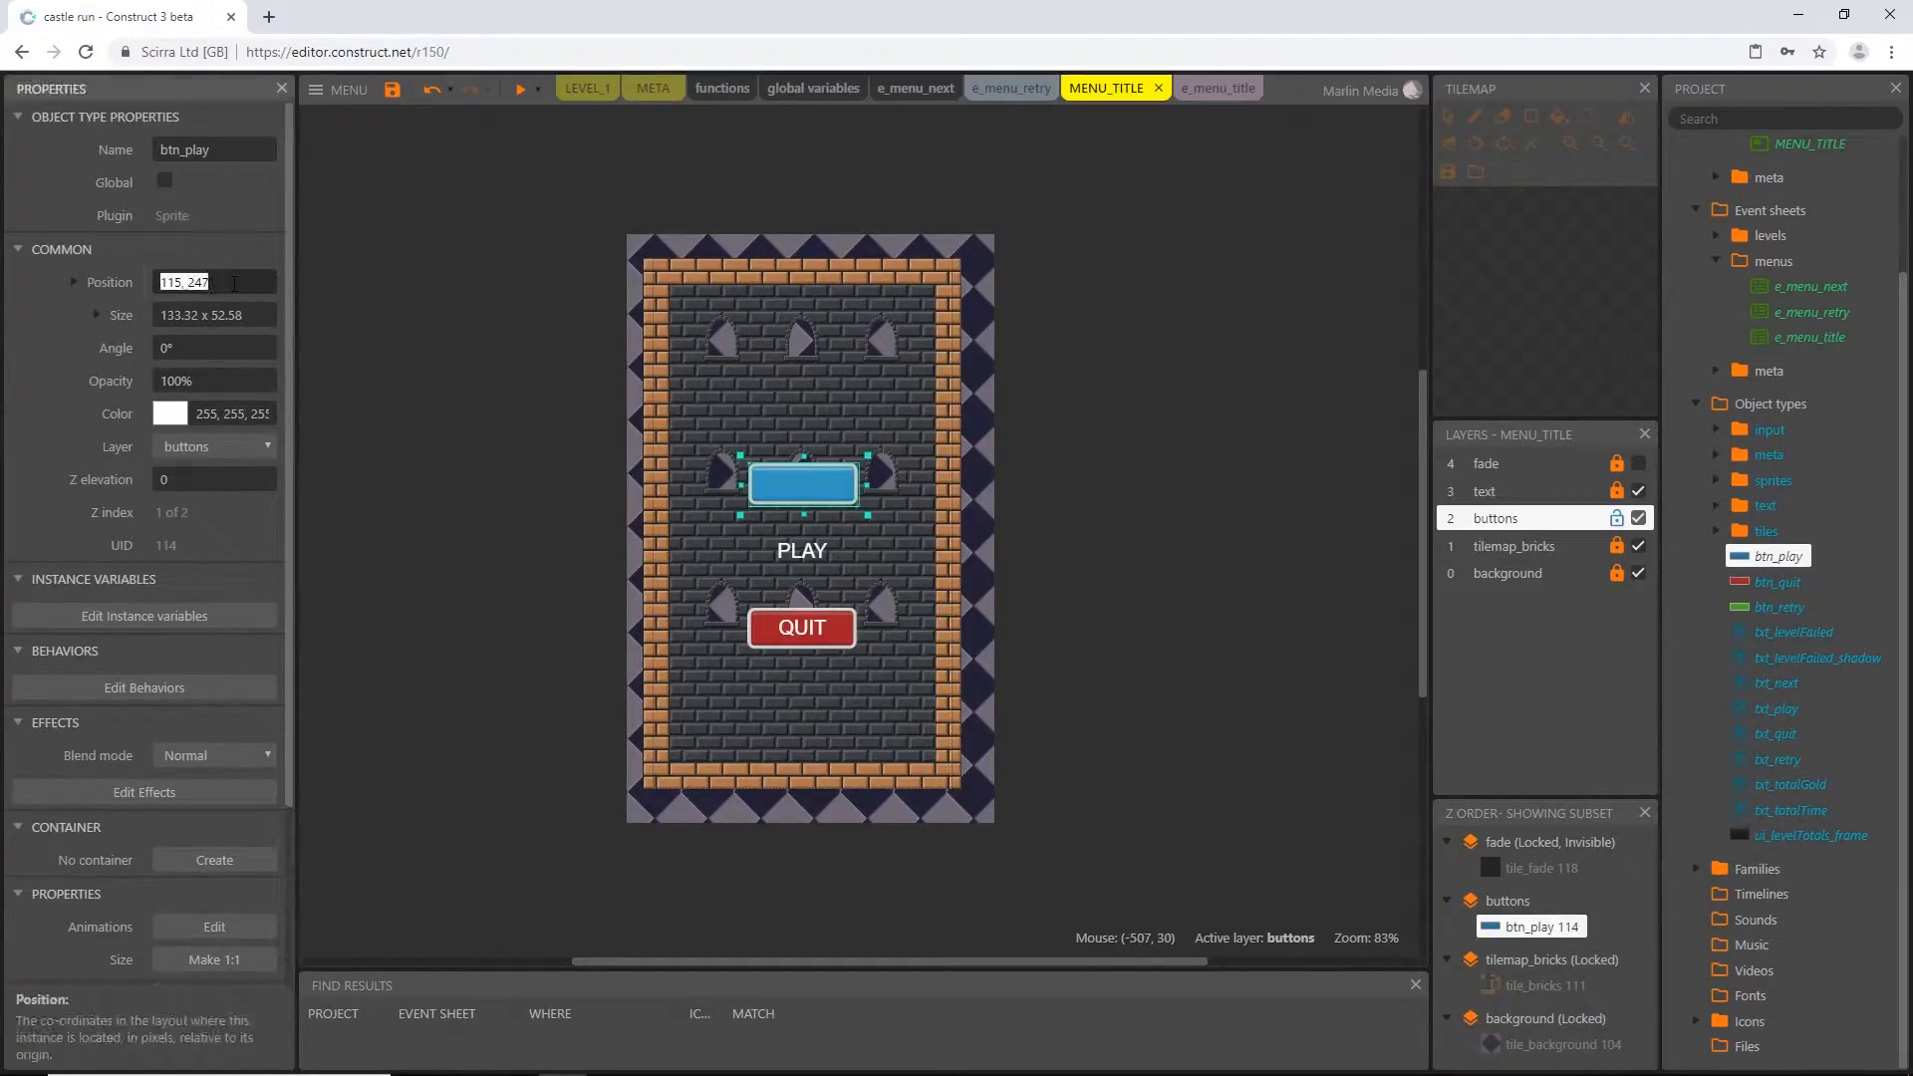
{"action": "type", "text": "114, 327"}
{"action": "key", "text": "Tab"}
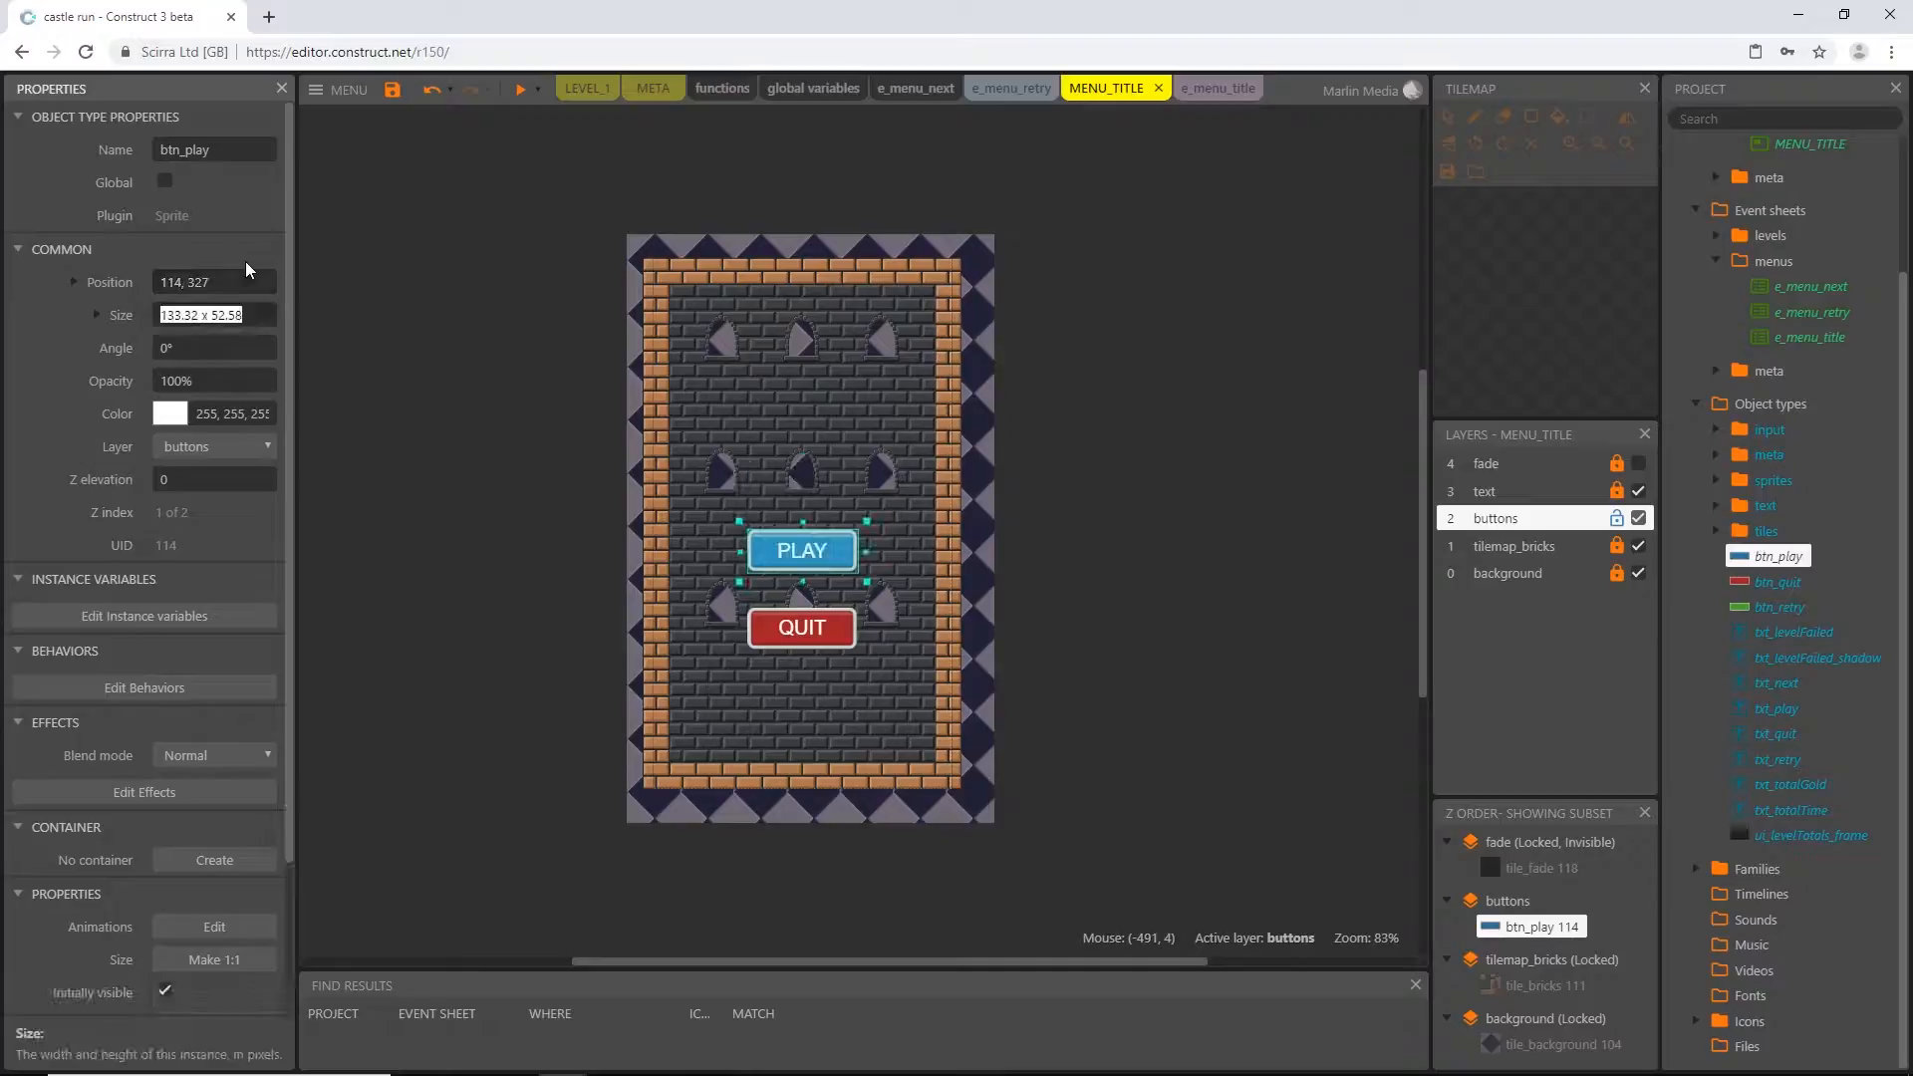
{"action": "scroll", "coordinate": [933, 626], "scroll_direction": "up", "scroll_amount": 10, "text": "ctrl"}
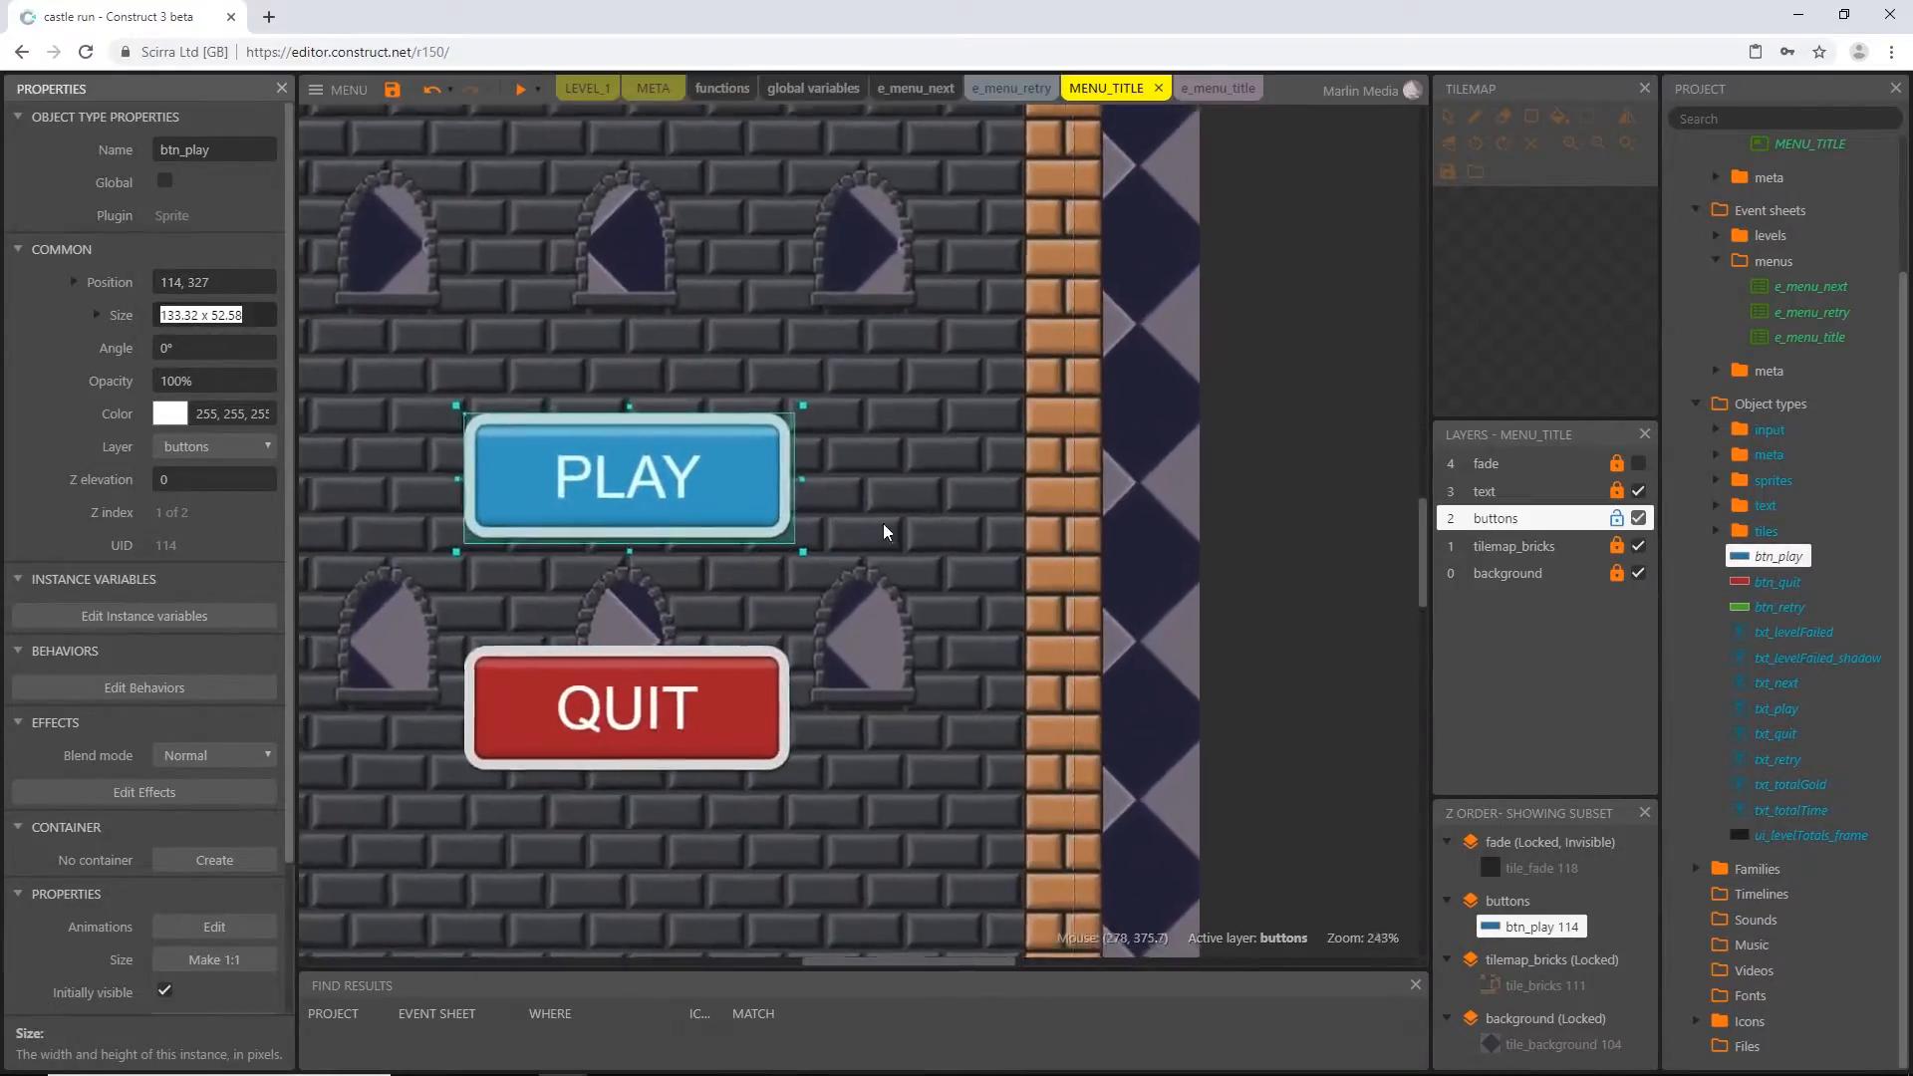
{"action": "left_click", "coordinate": [861, 542]}
{"action": "middle_click_drag", "start_coordinate": [854, 576], "coordinate": [1026, 565]}
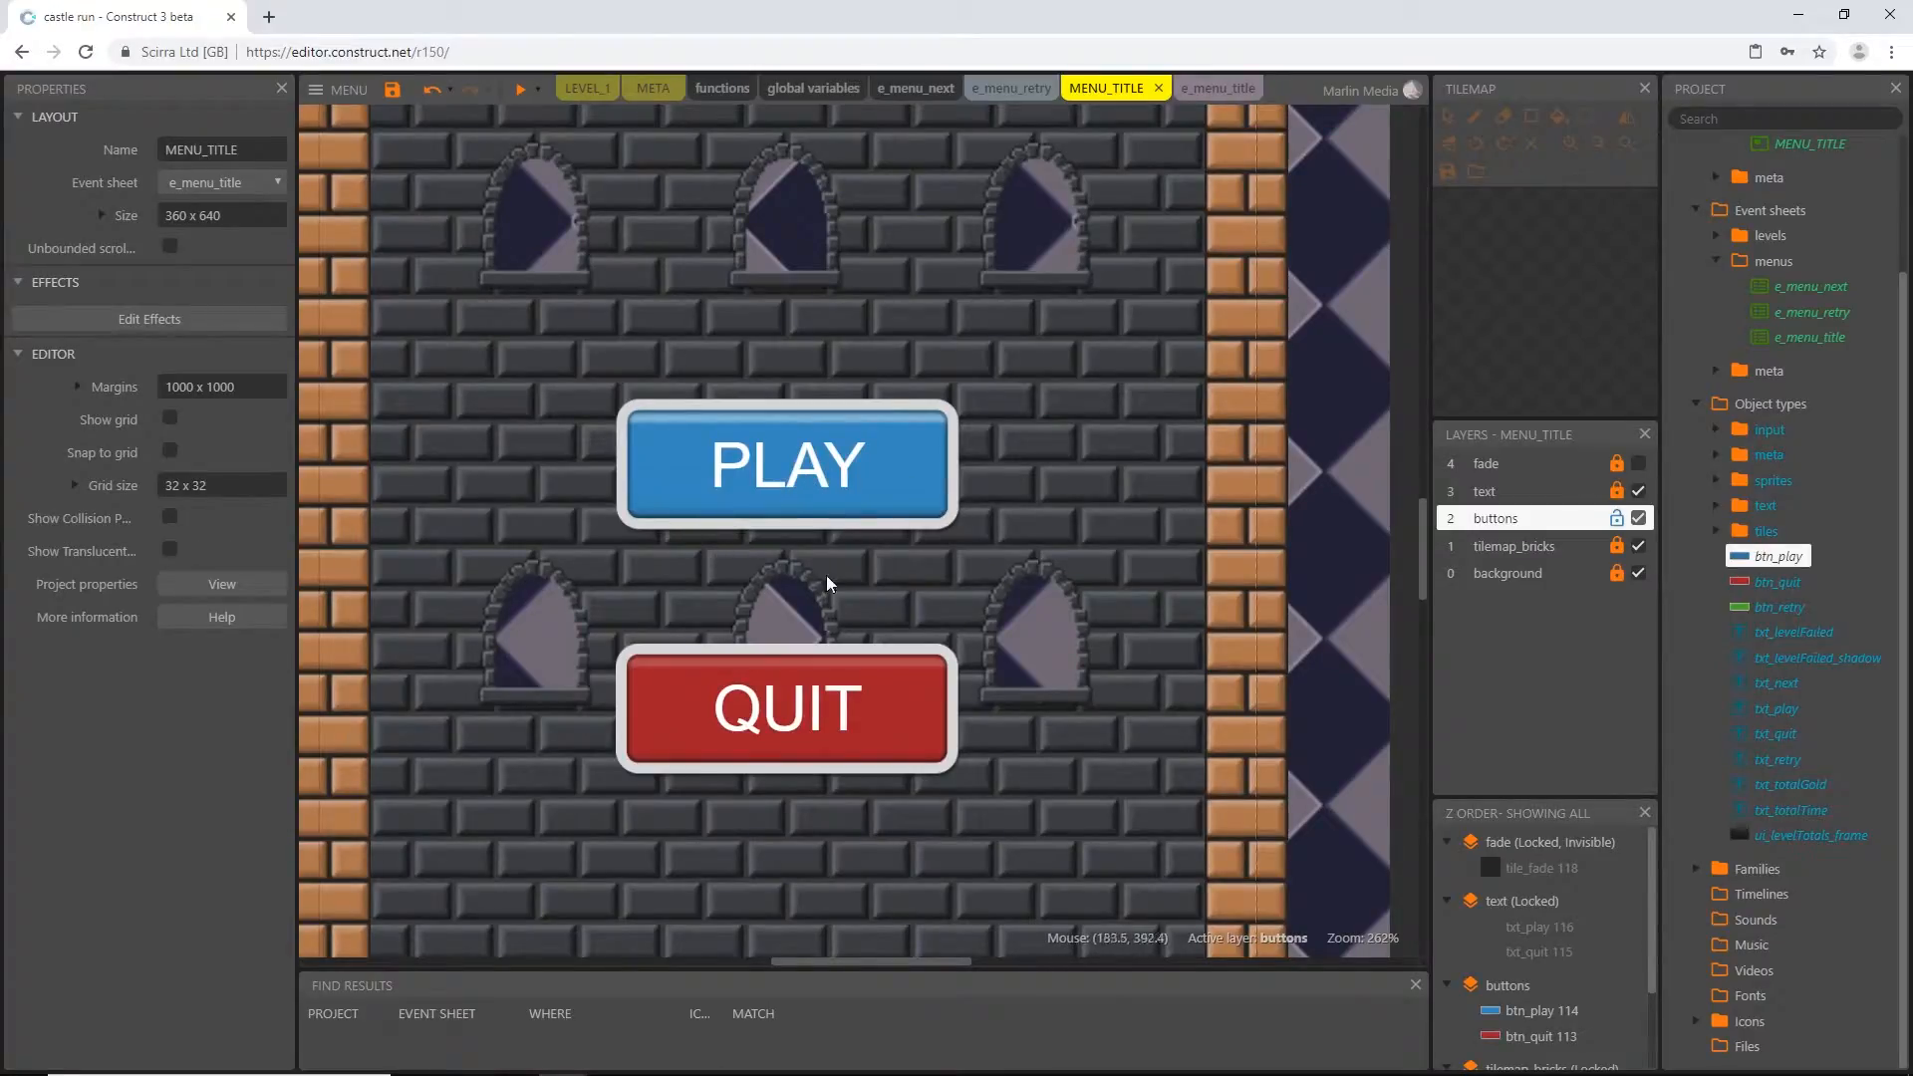
{"action": "scroll", "coordinate": [806, 578], "scroll_direction": "down", "scroll_amount": 6, "text": "ctrl"}
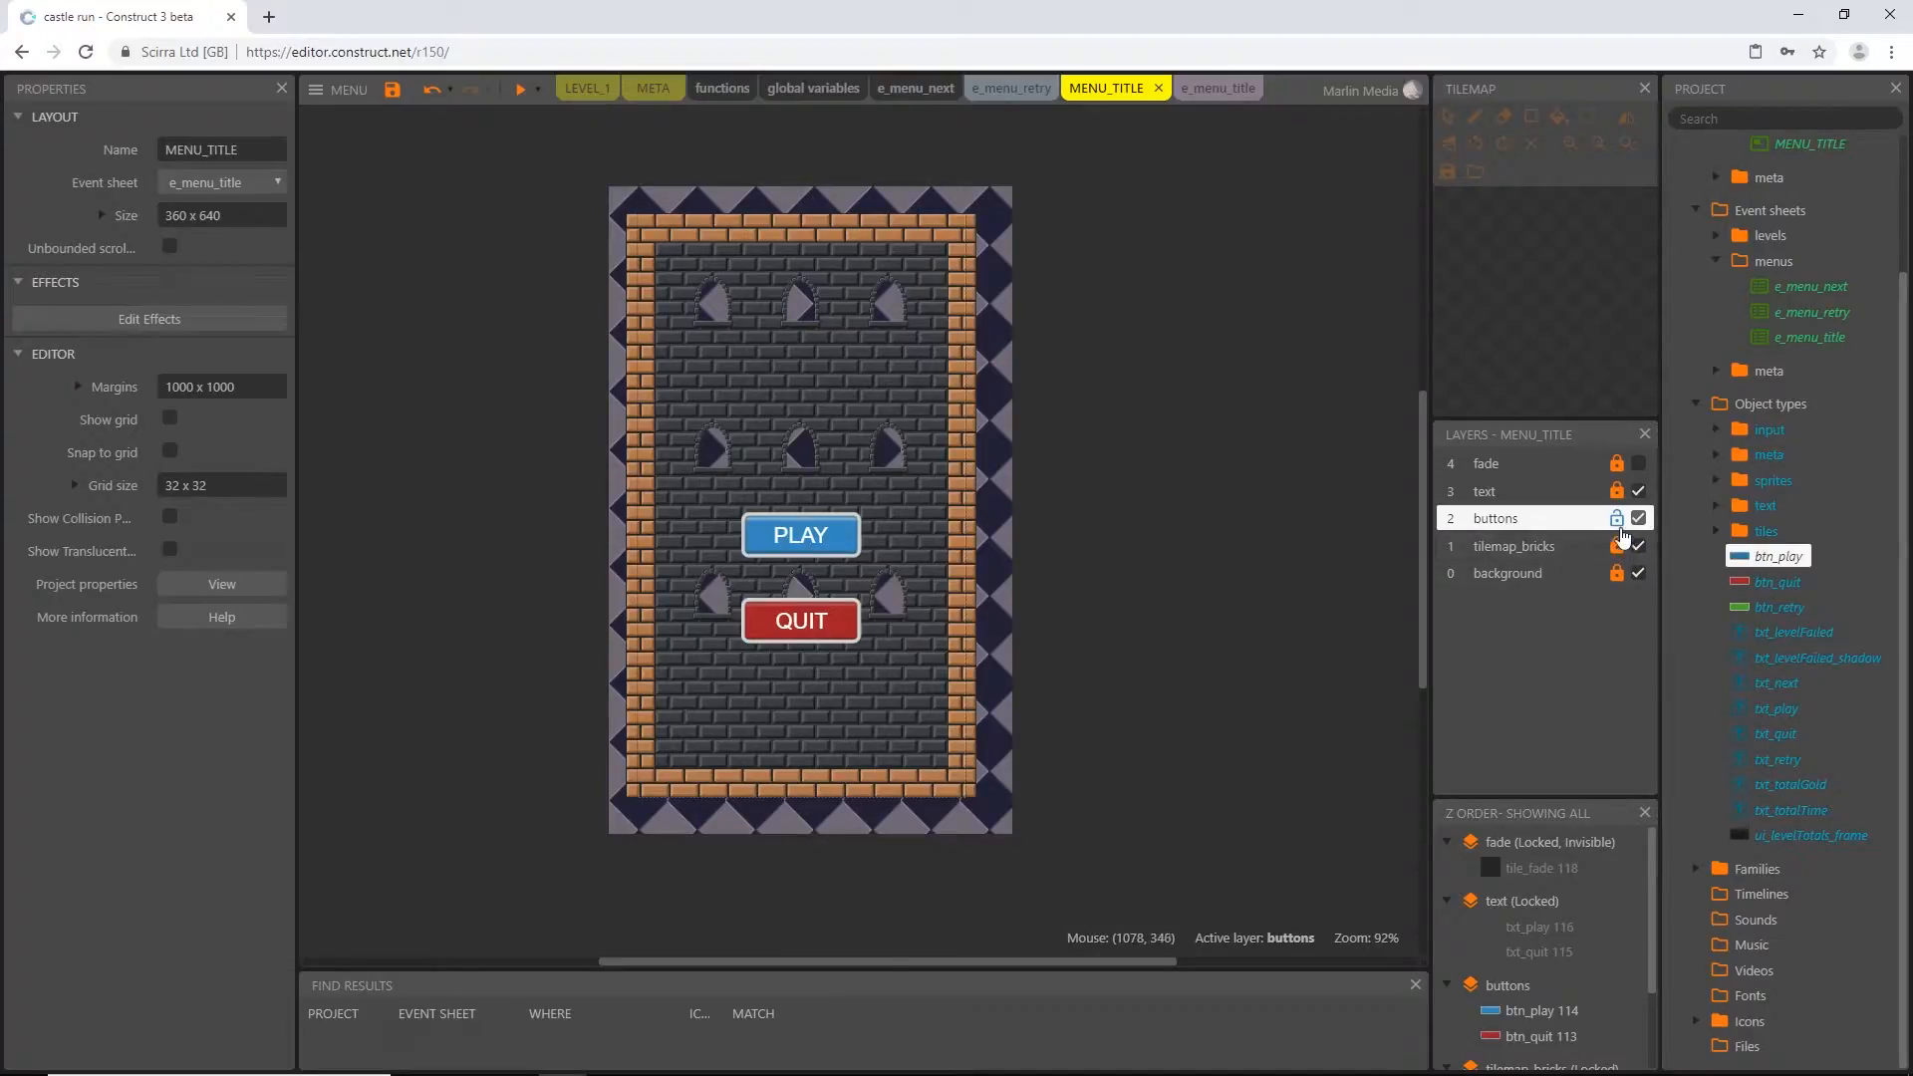
{"action": "left_click", "coordinate": [1617, 519]}
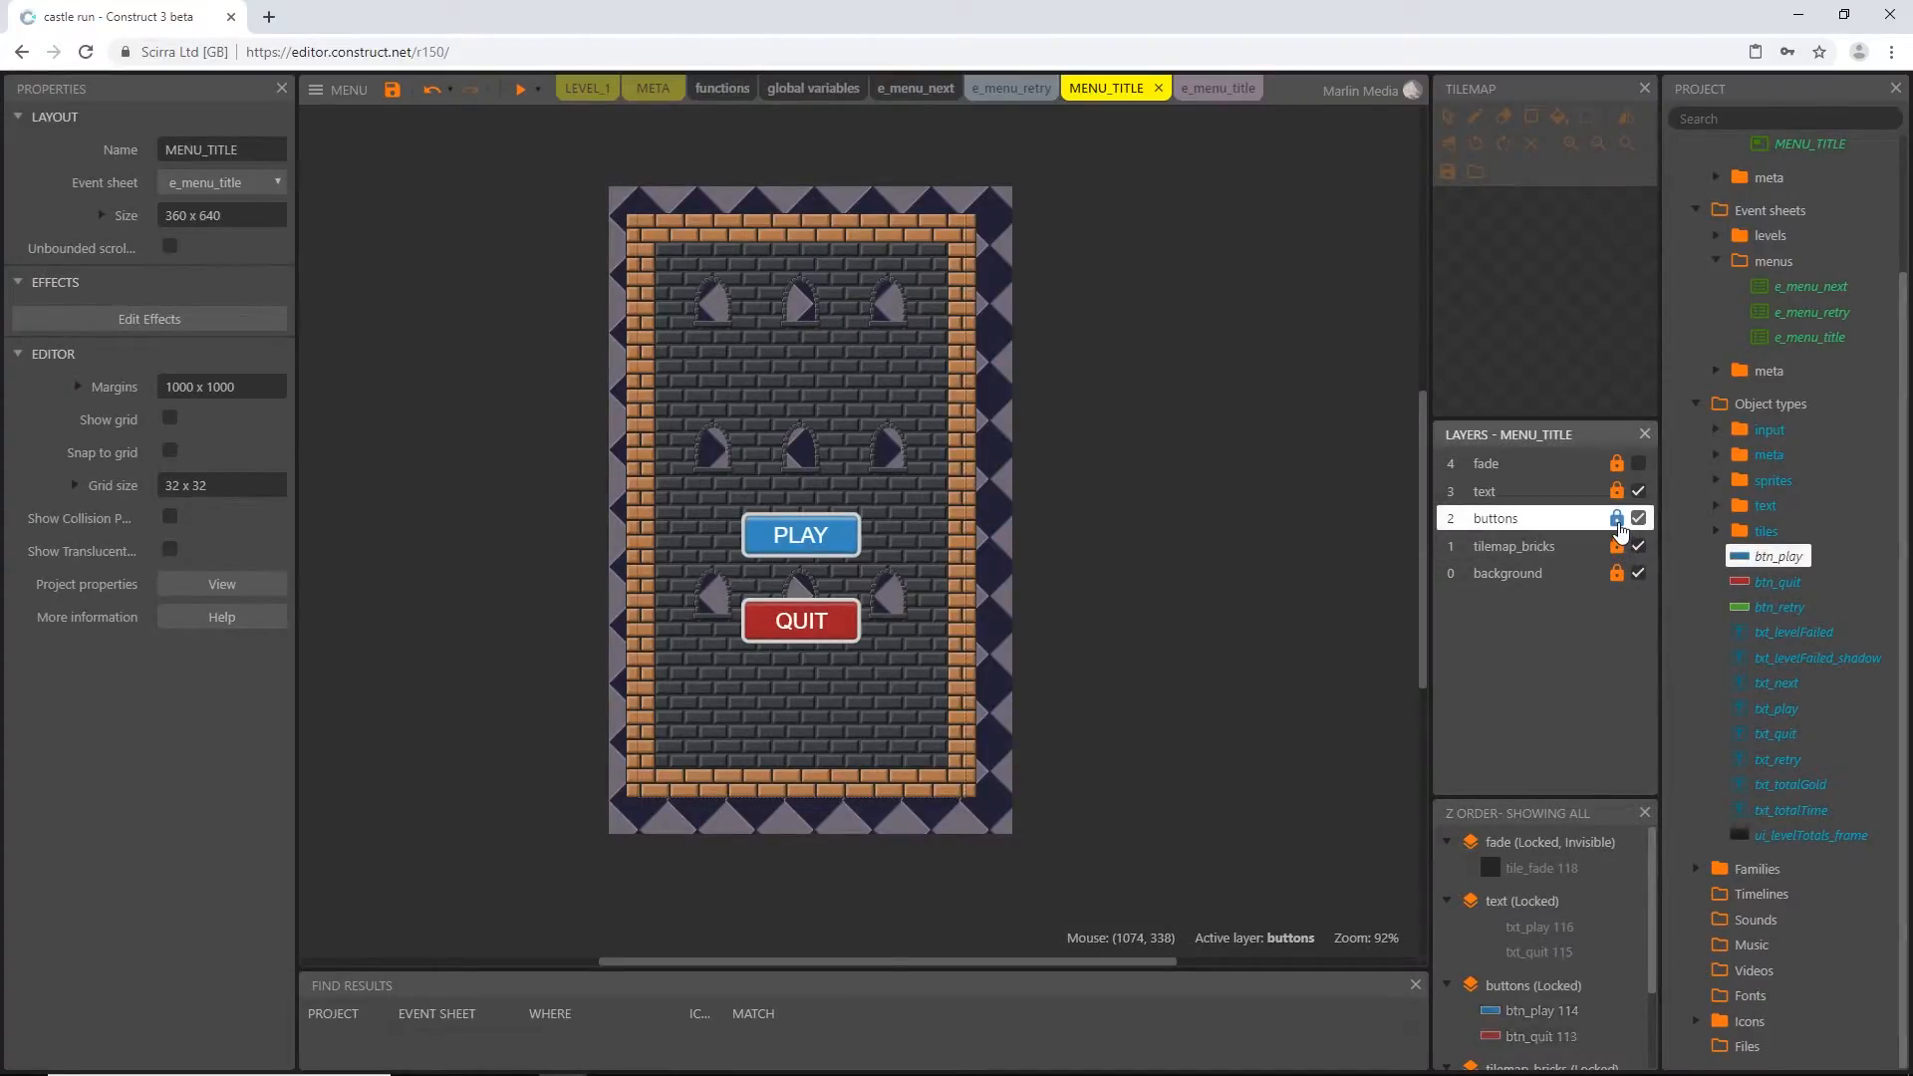
Add a layer named tilemap_bricksGrey and move it between the background and tilemap_bricks layers
{"action": "right_click", "coordinate": [1527, 632]}
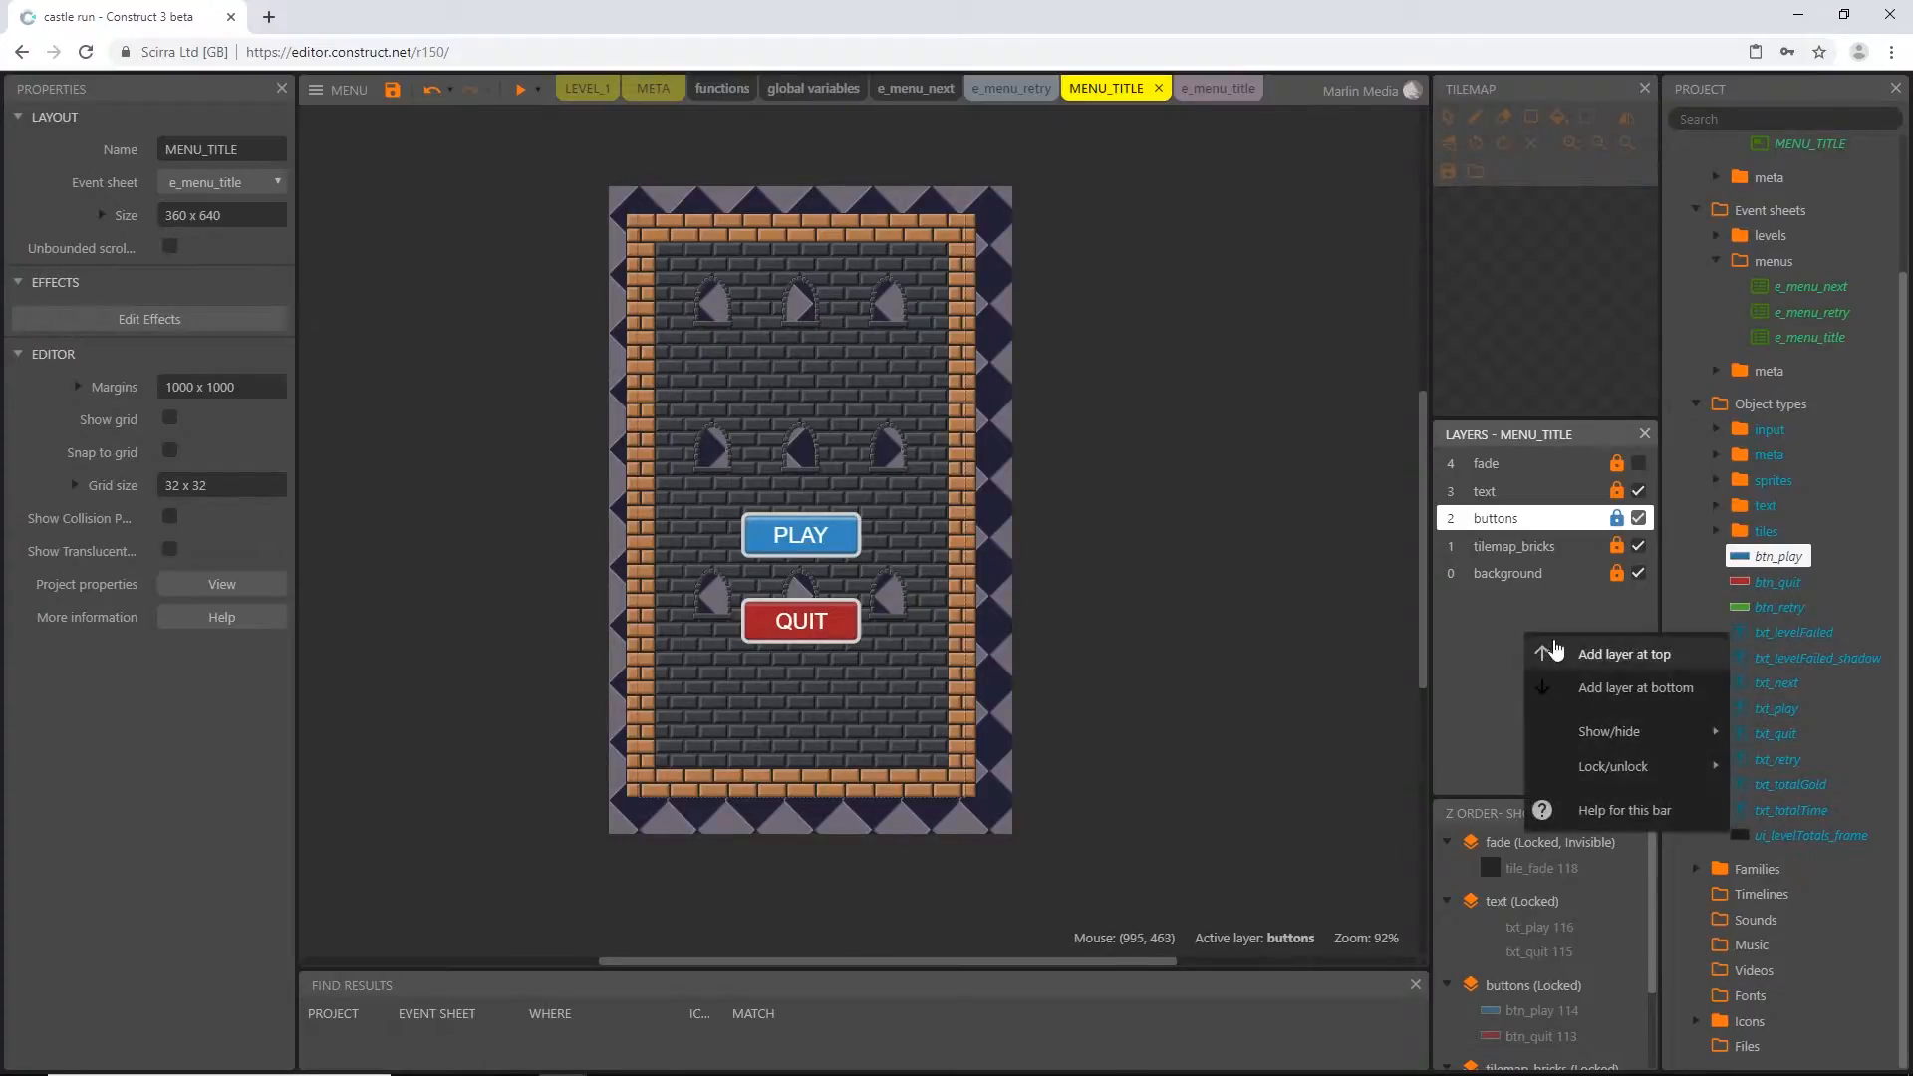
{"action": "left_click", "coordinate": [1590, 690]}
{"action": "type", "text": "tilemap_"}
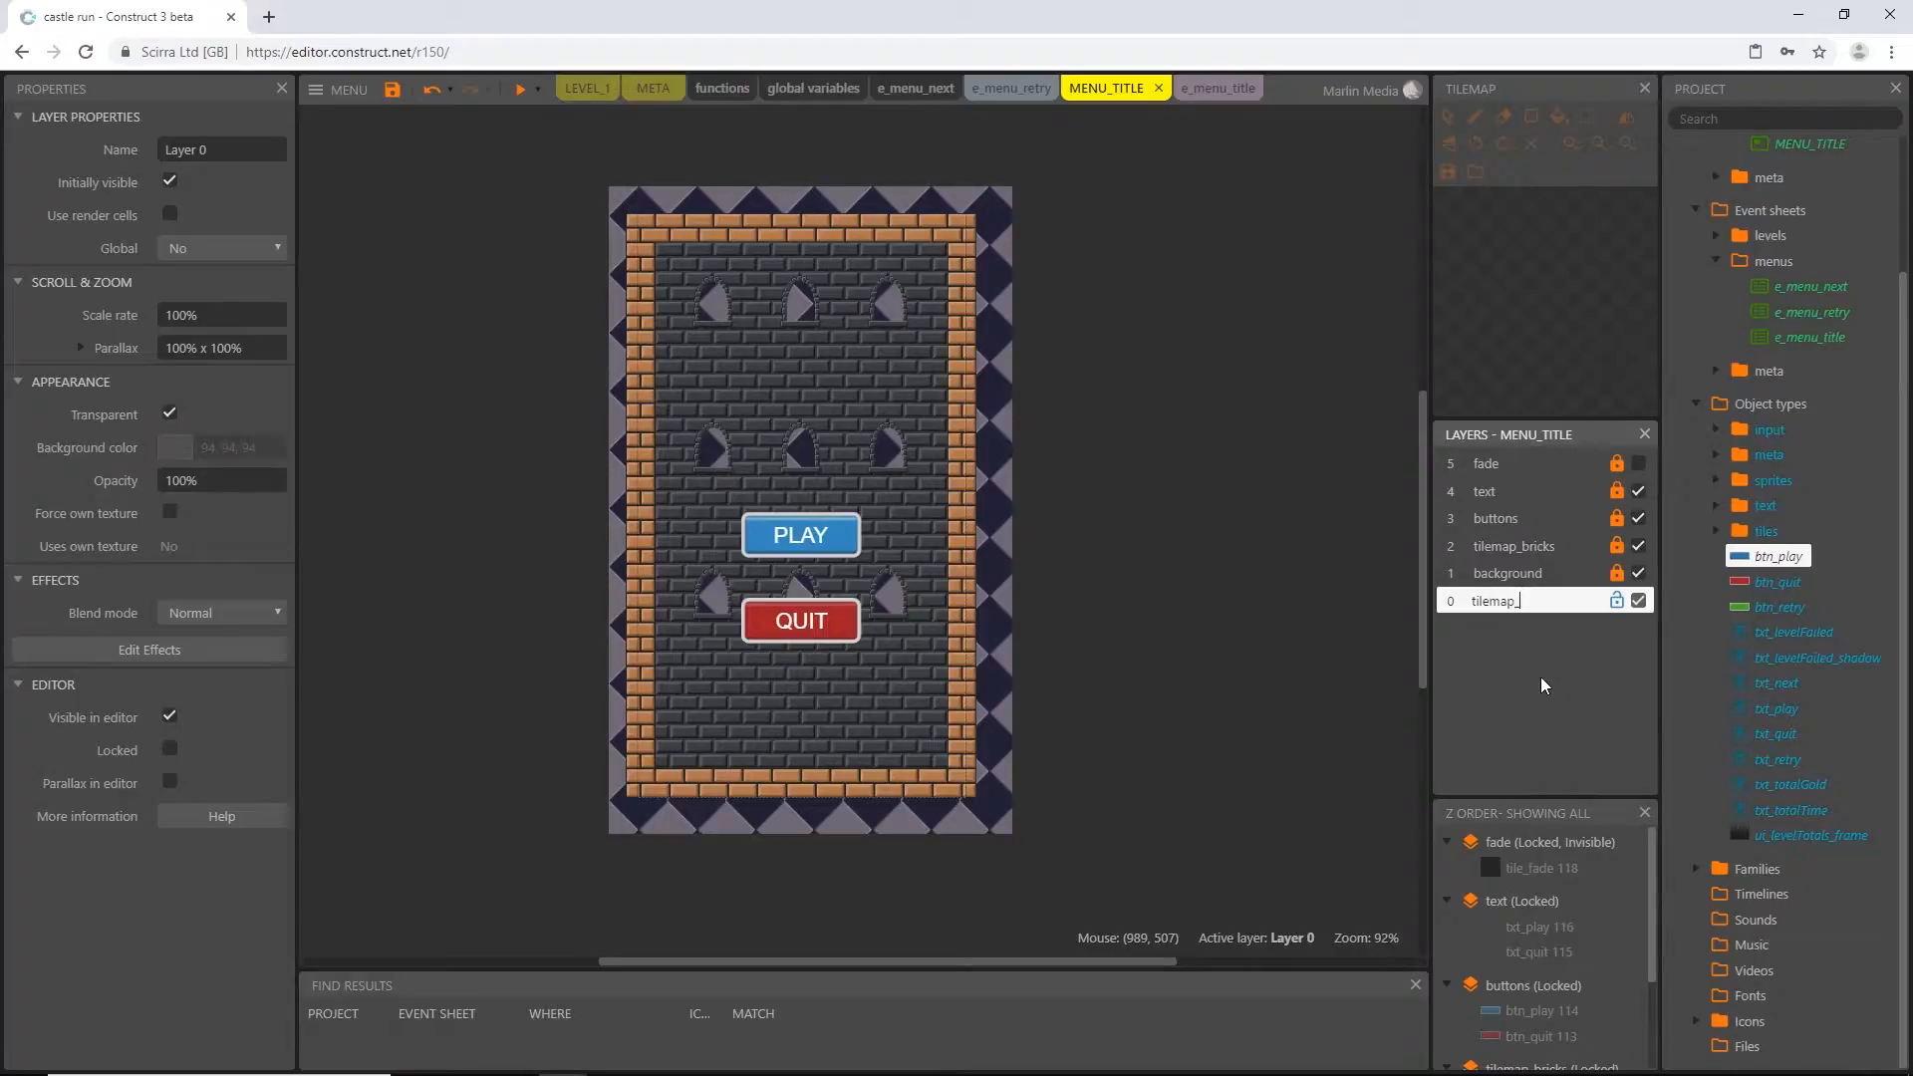
{"action": "type", "text": "bricksGrey"}
{"action": "key", "text": "Return"}
{"action": "left_click_drag", "start_coordinate": [1540, 602], "coordinate": [1539, 562]}
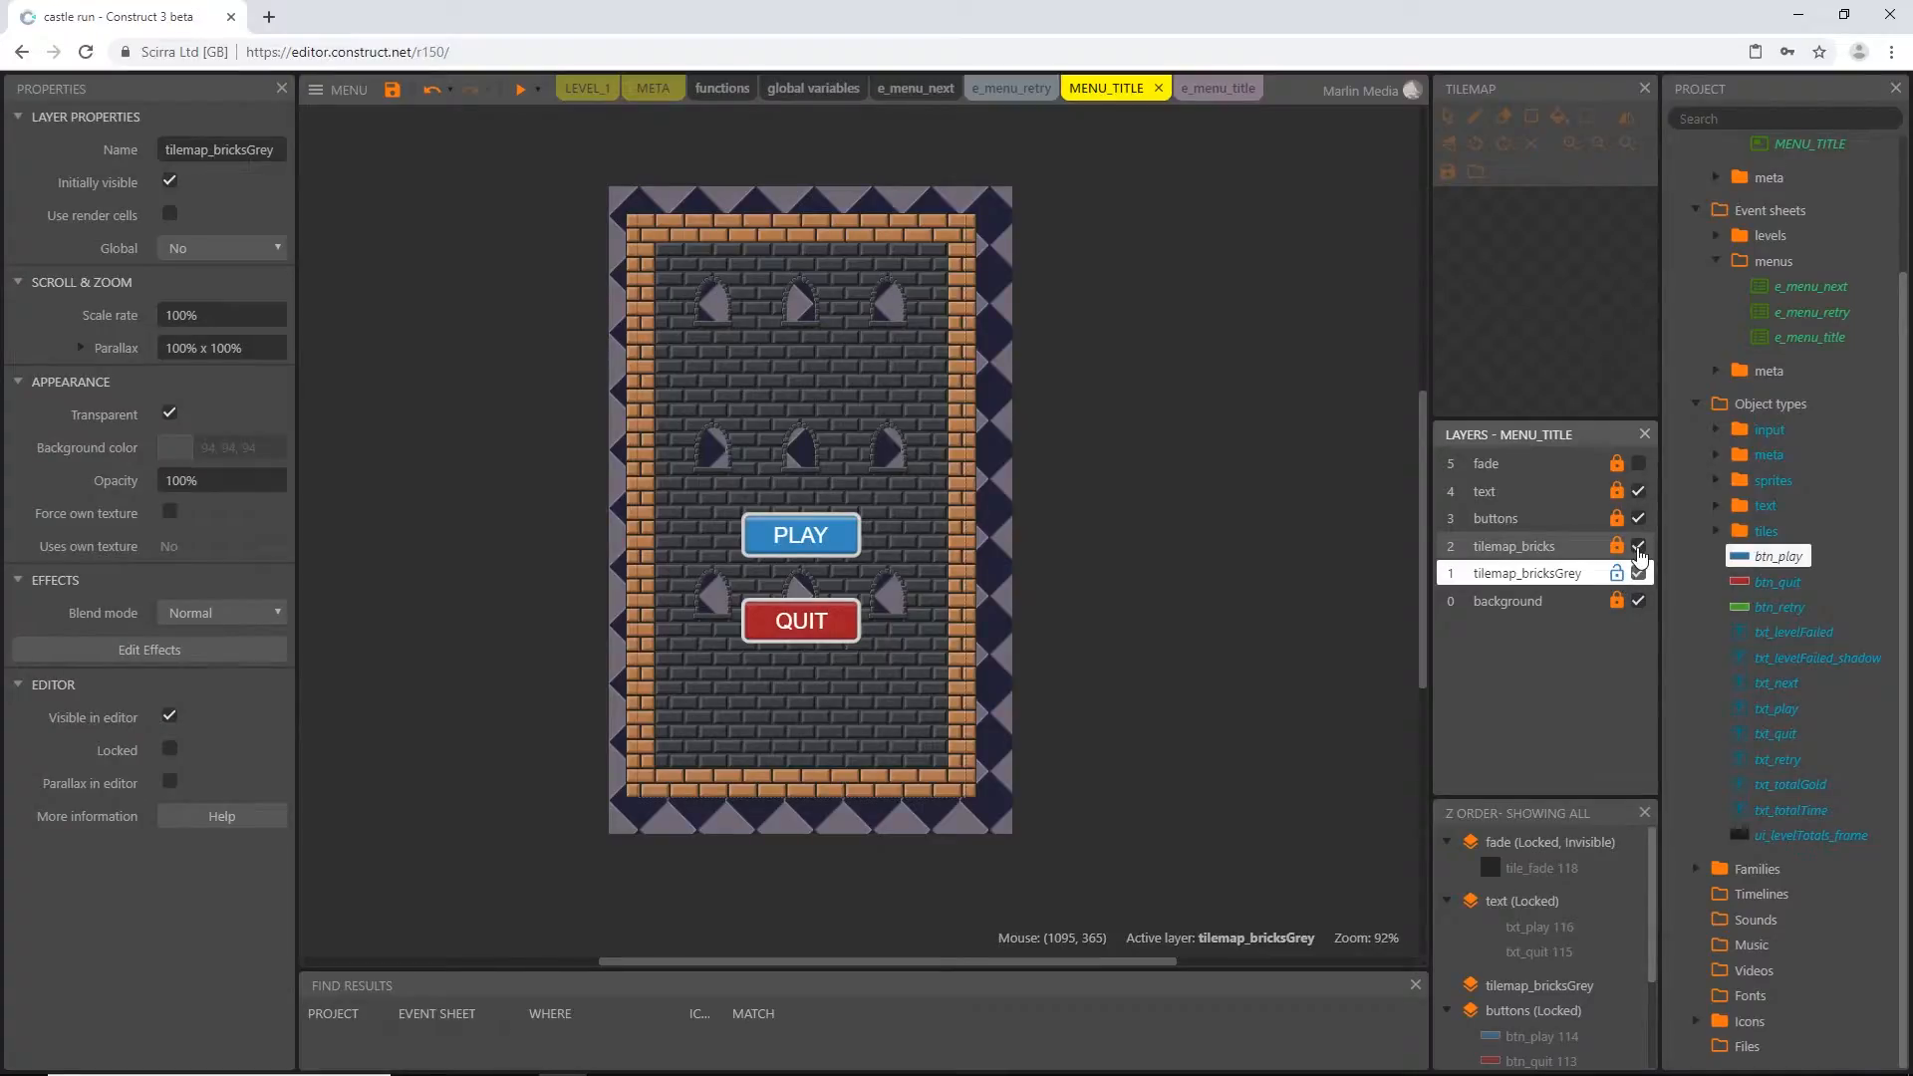
Hide the tilemap_bricks, buttons and text layers and make tilemap_bricksGrey the active layer
{"action": "left_click", "coordinate": [1639, 547]}
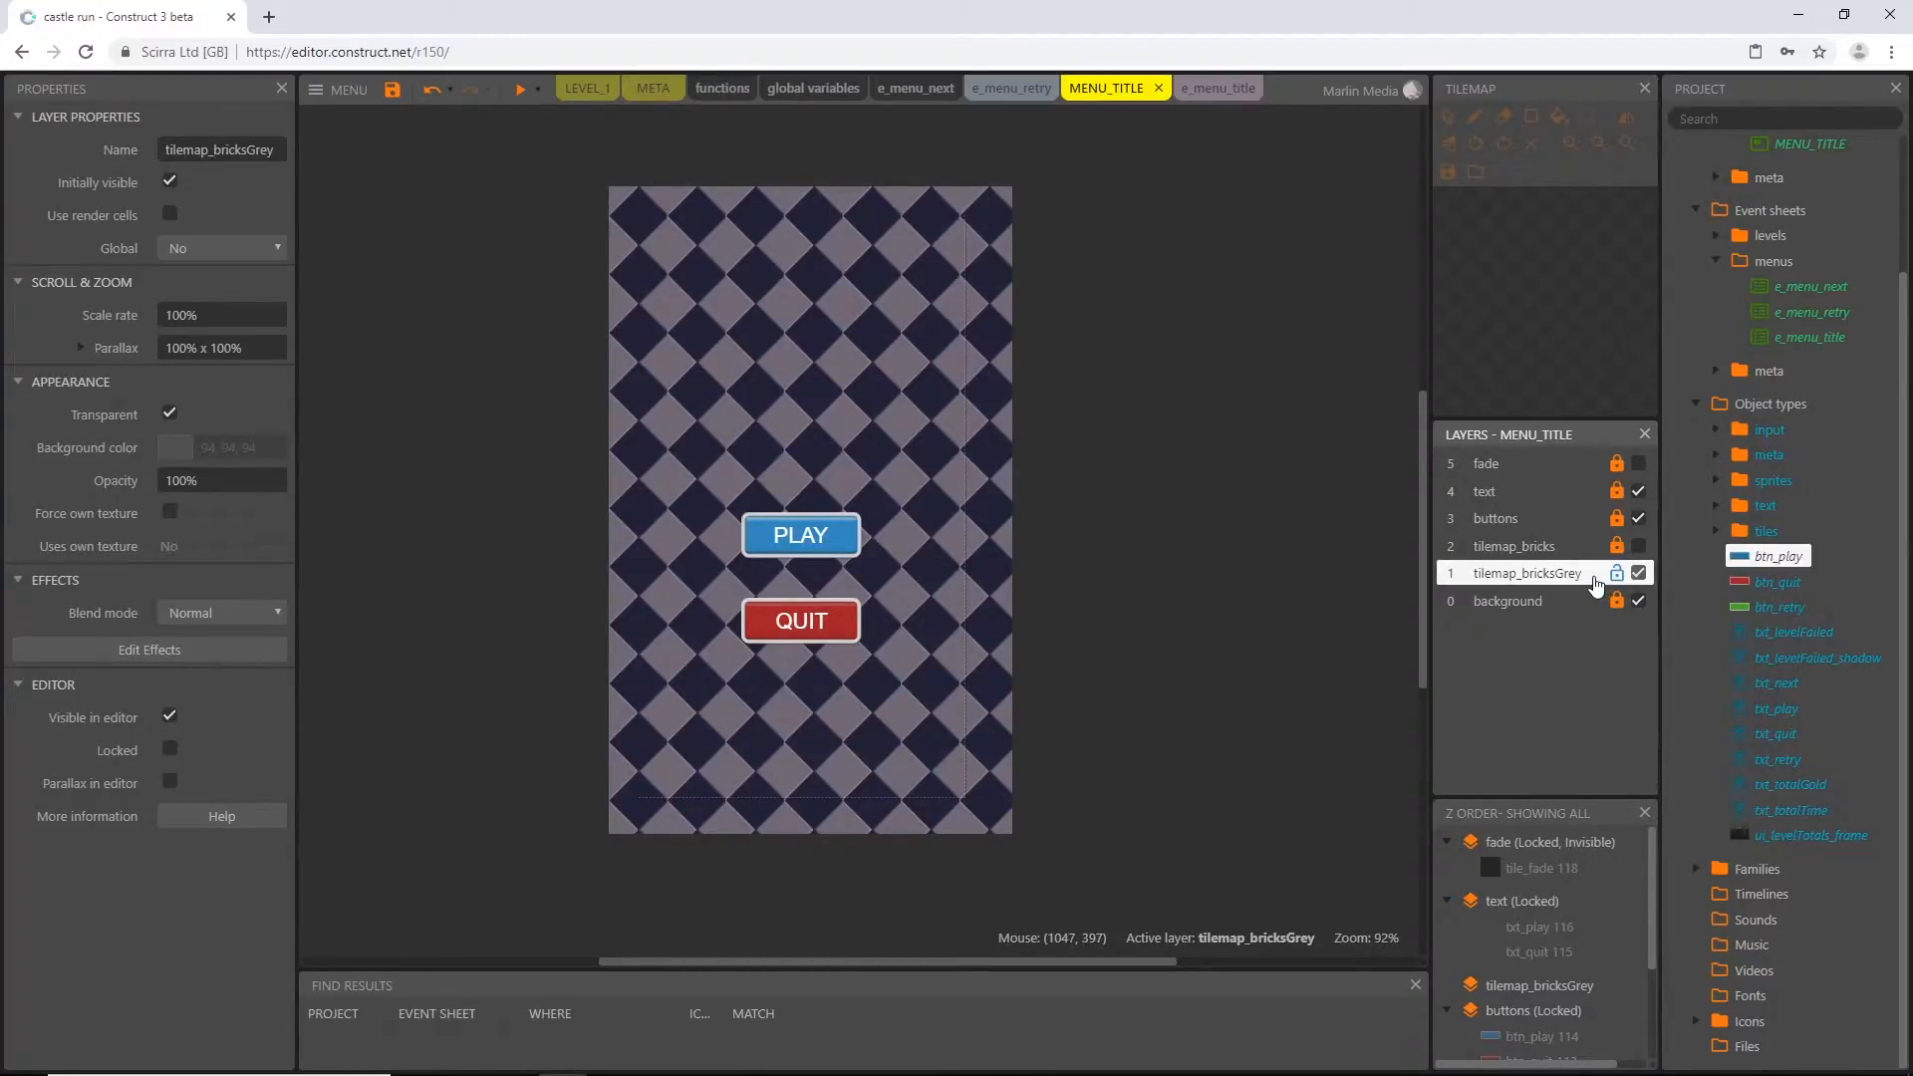
{"action": "left_click", "coordinate": [1628, 493]}
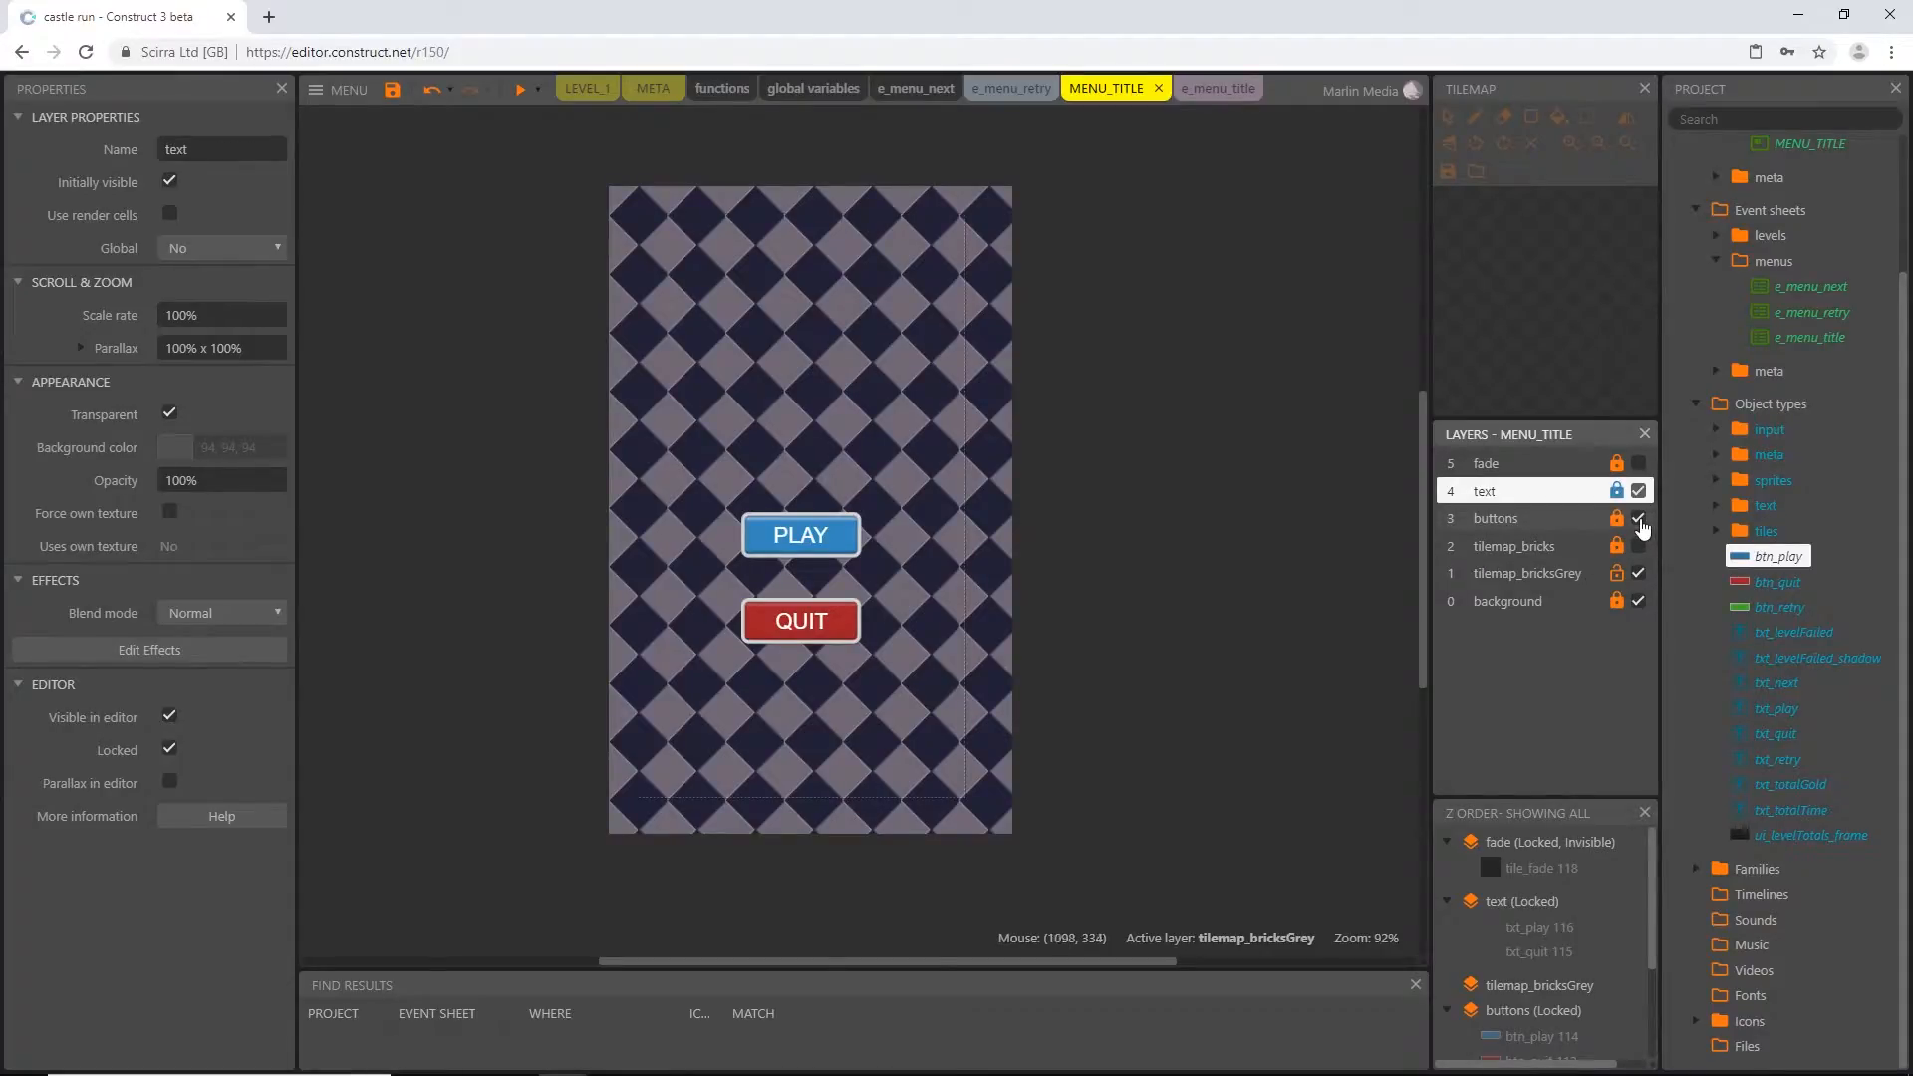
{"action": "left_click", "coordinate": [1639, 519]}
{"action": "left_click", "coordinate": [1640, 491]}
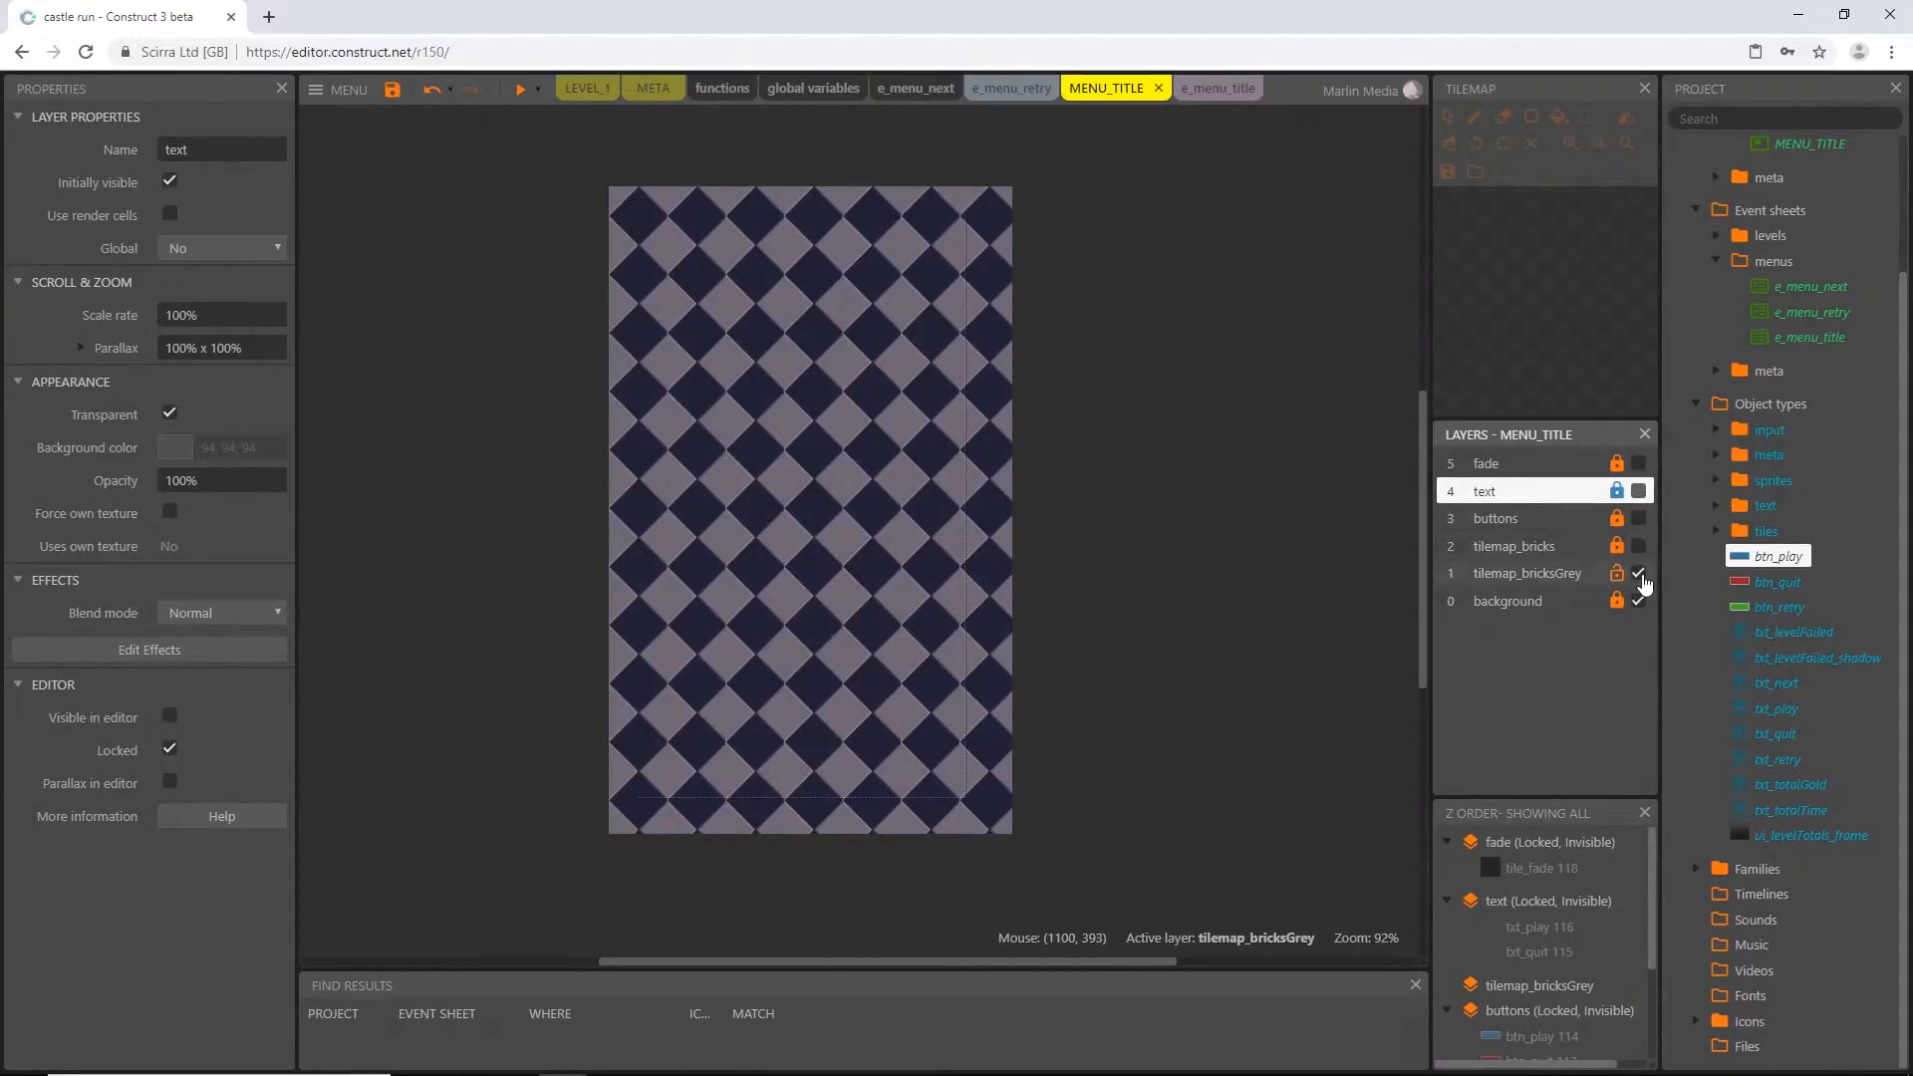
{"action": "left_click", "coordinate": [1532, 580]}
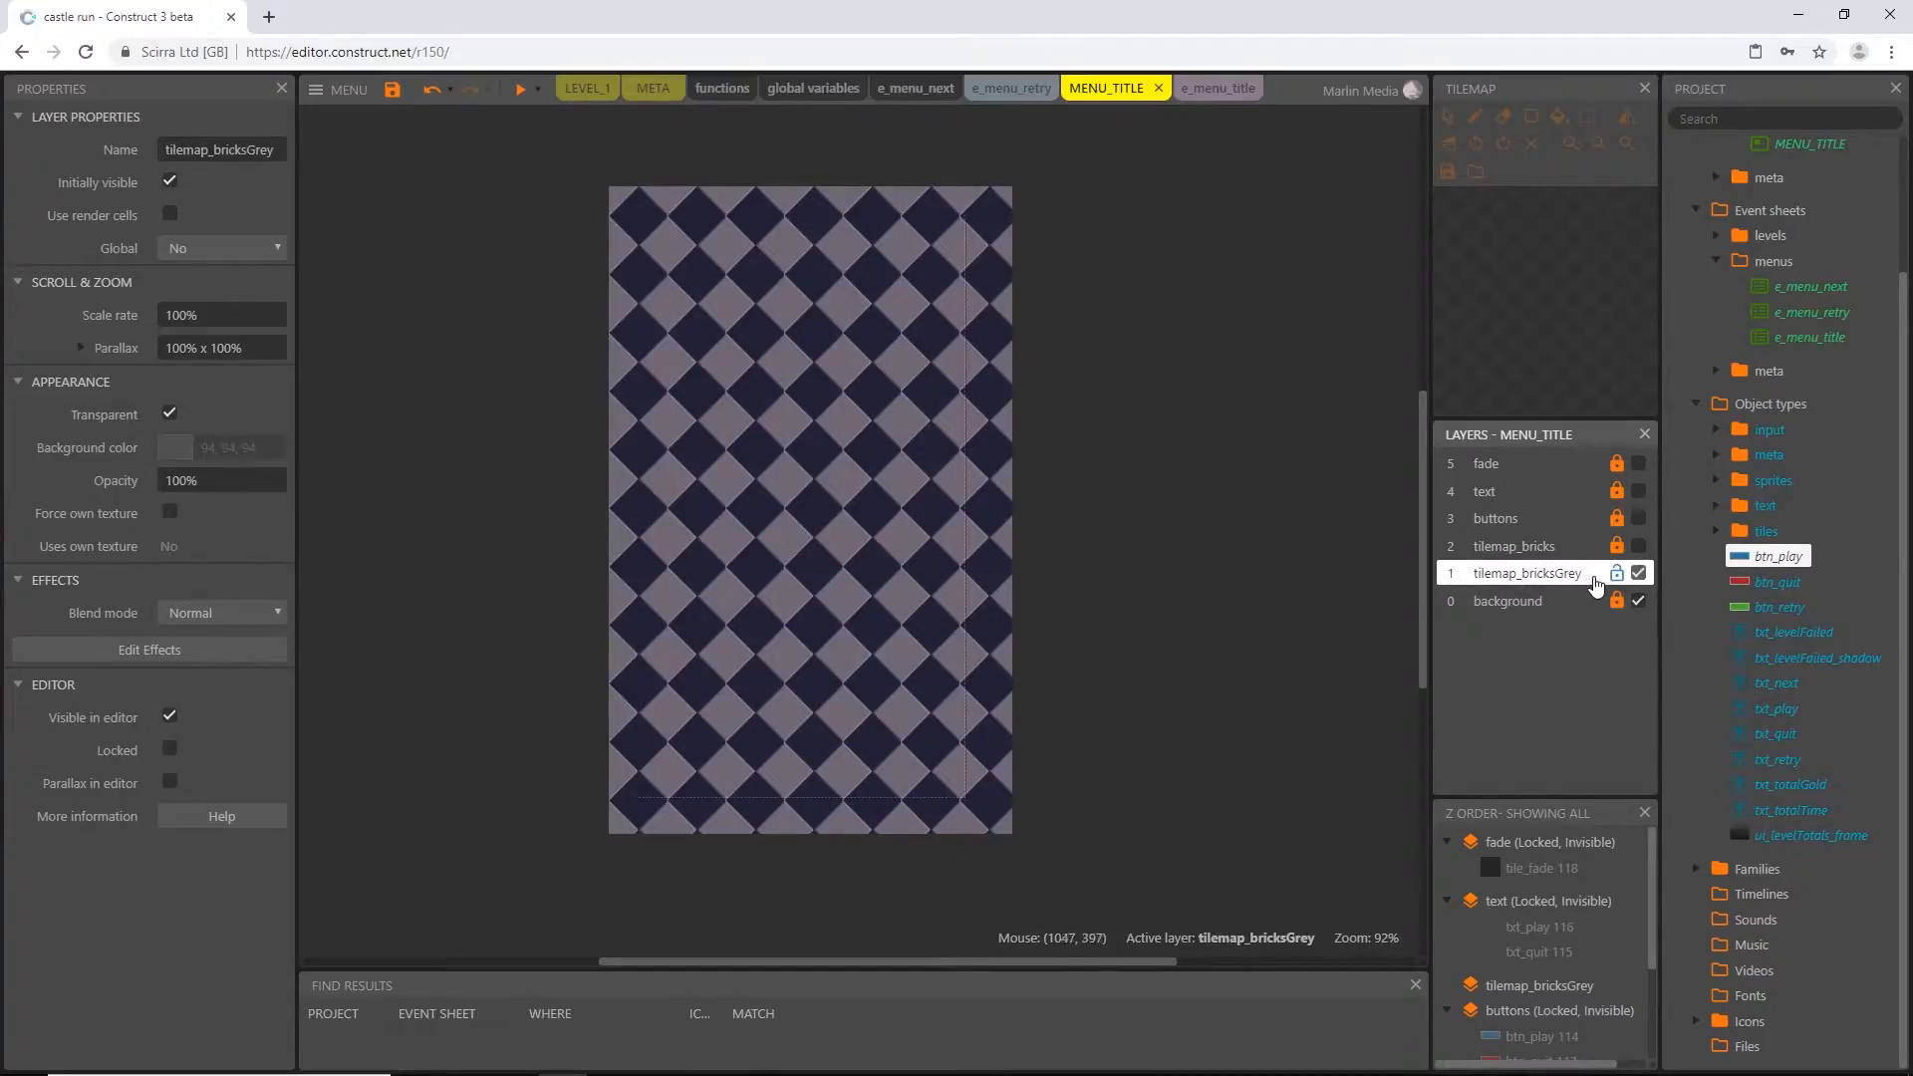
Place a tile_bricks tilemap on the tilemap_bricksGrey layer at about -304, -65 so it covers the layout
{"action": "left_click", "coordinate": [1714, 529]}
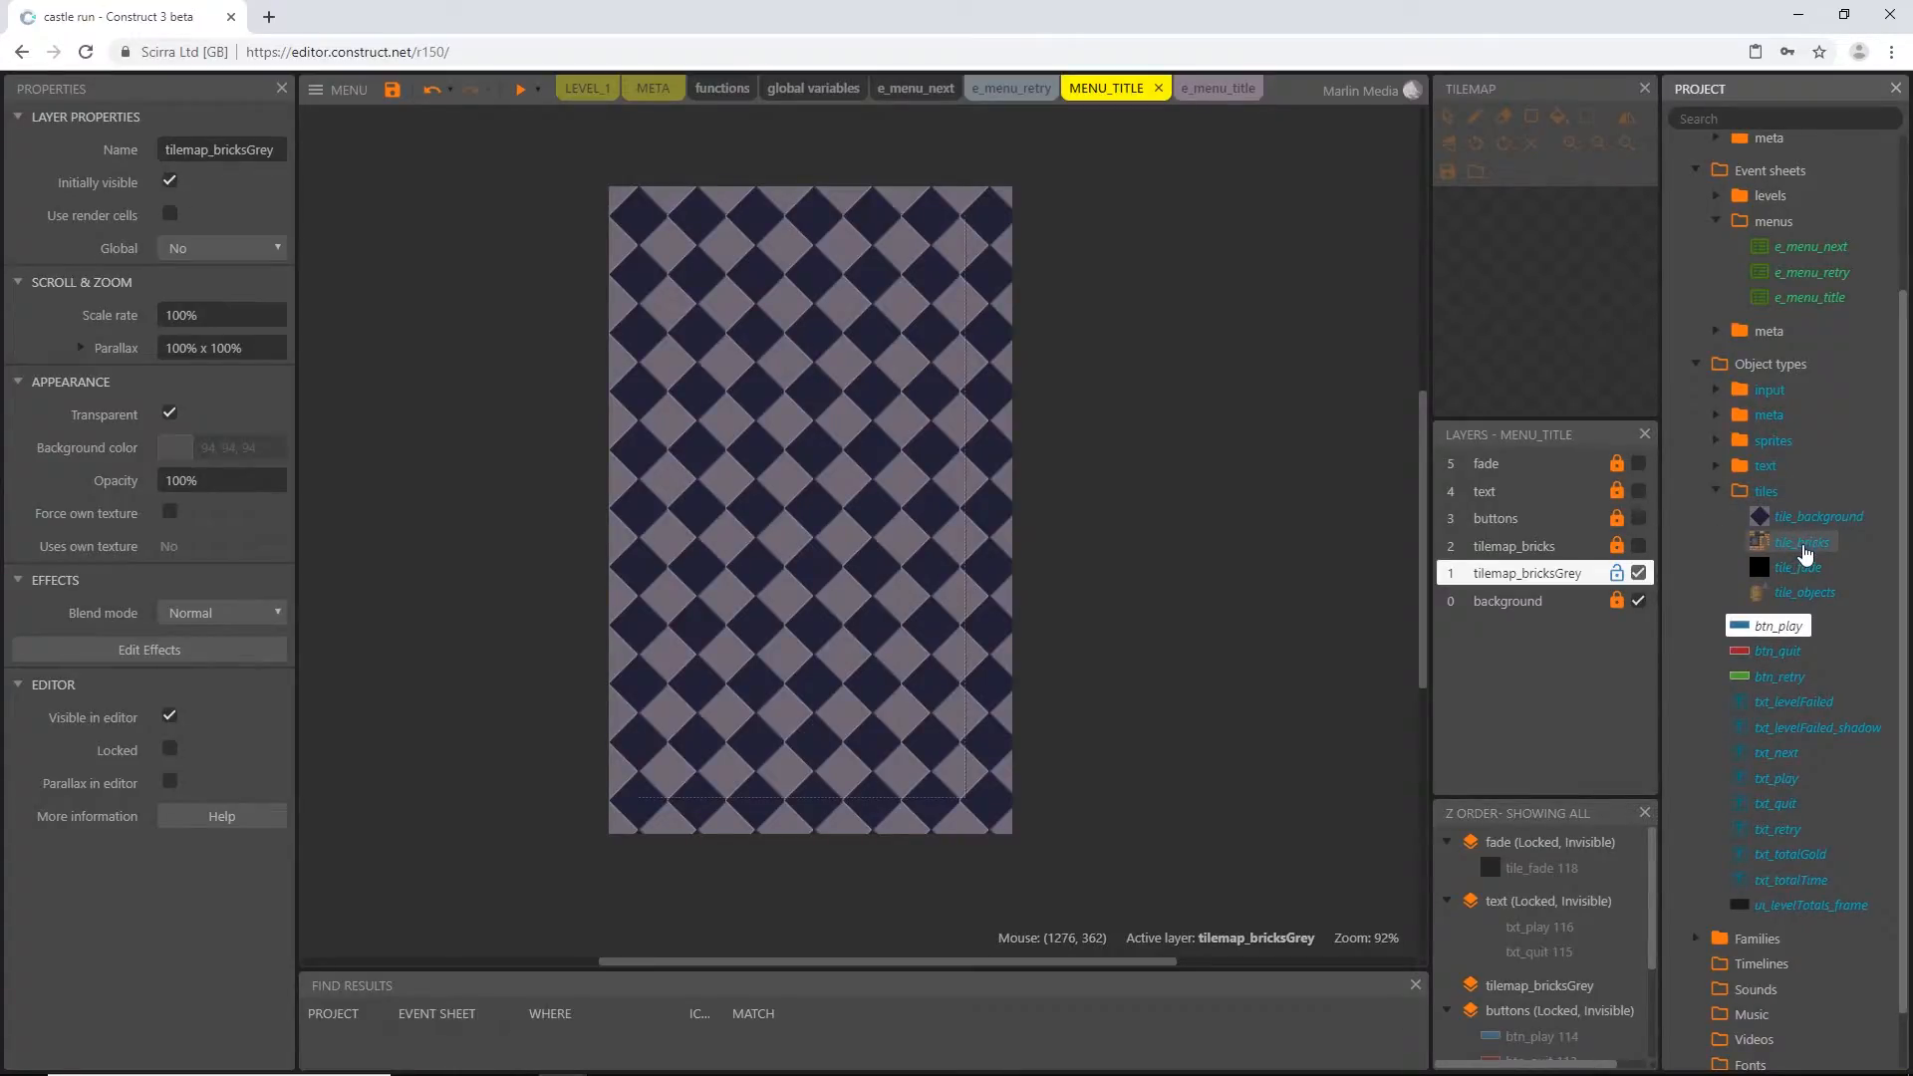
{"action": "left_click_drag", "start_coordinate": [1805, 554], "coordinate": [805, 538]}
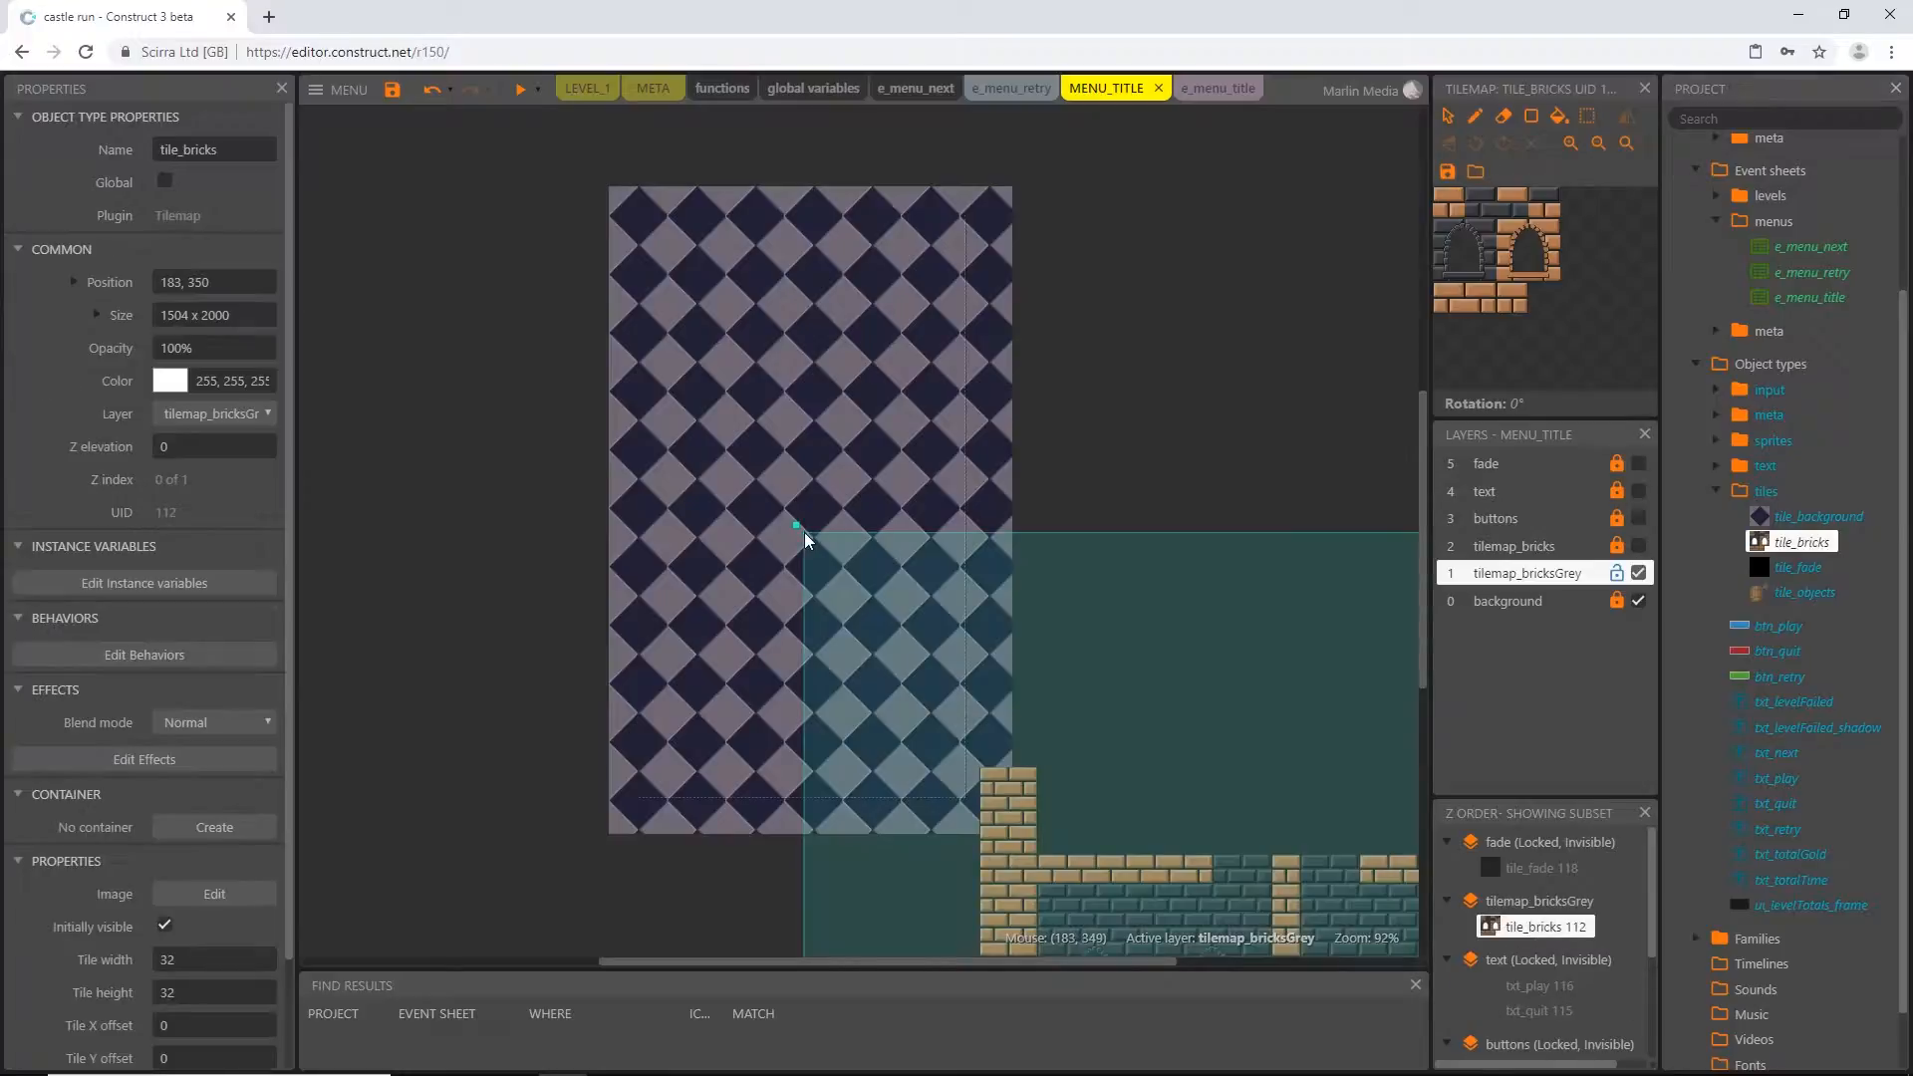
{"action": "left_click_drag", "start_coordinate": [1194, 670], "coordinate": [769, 322]}
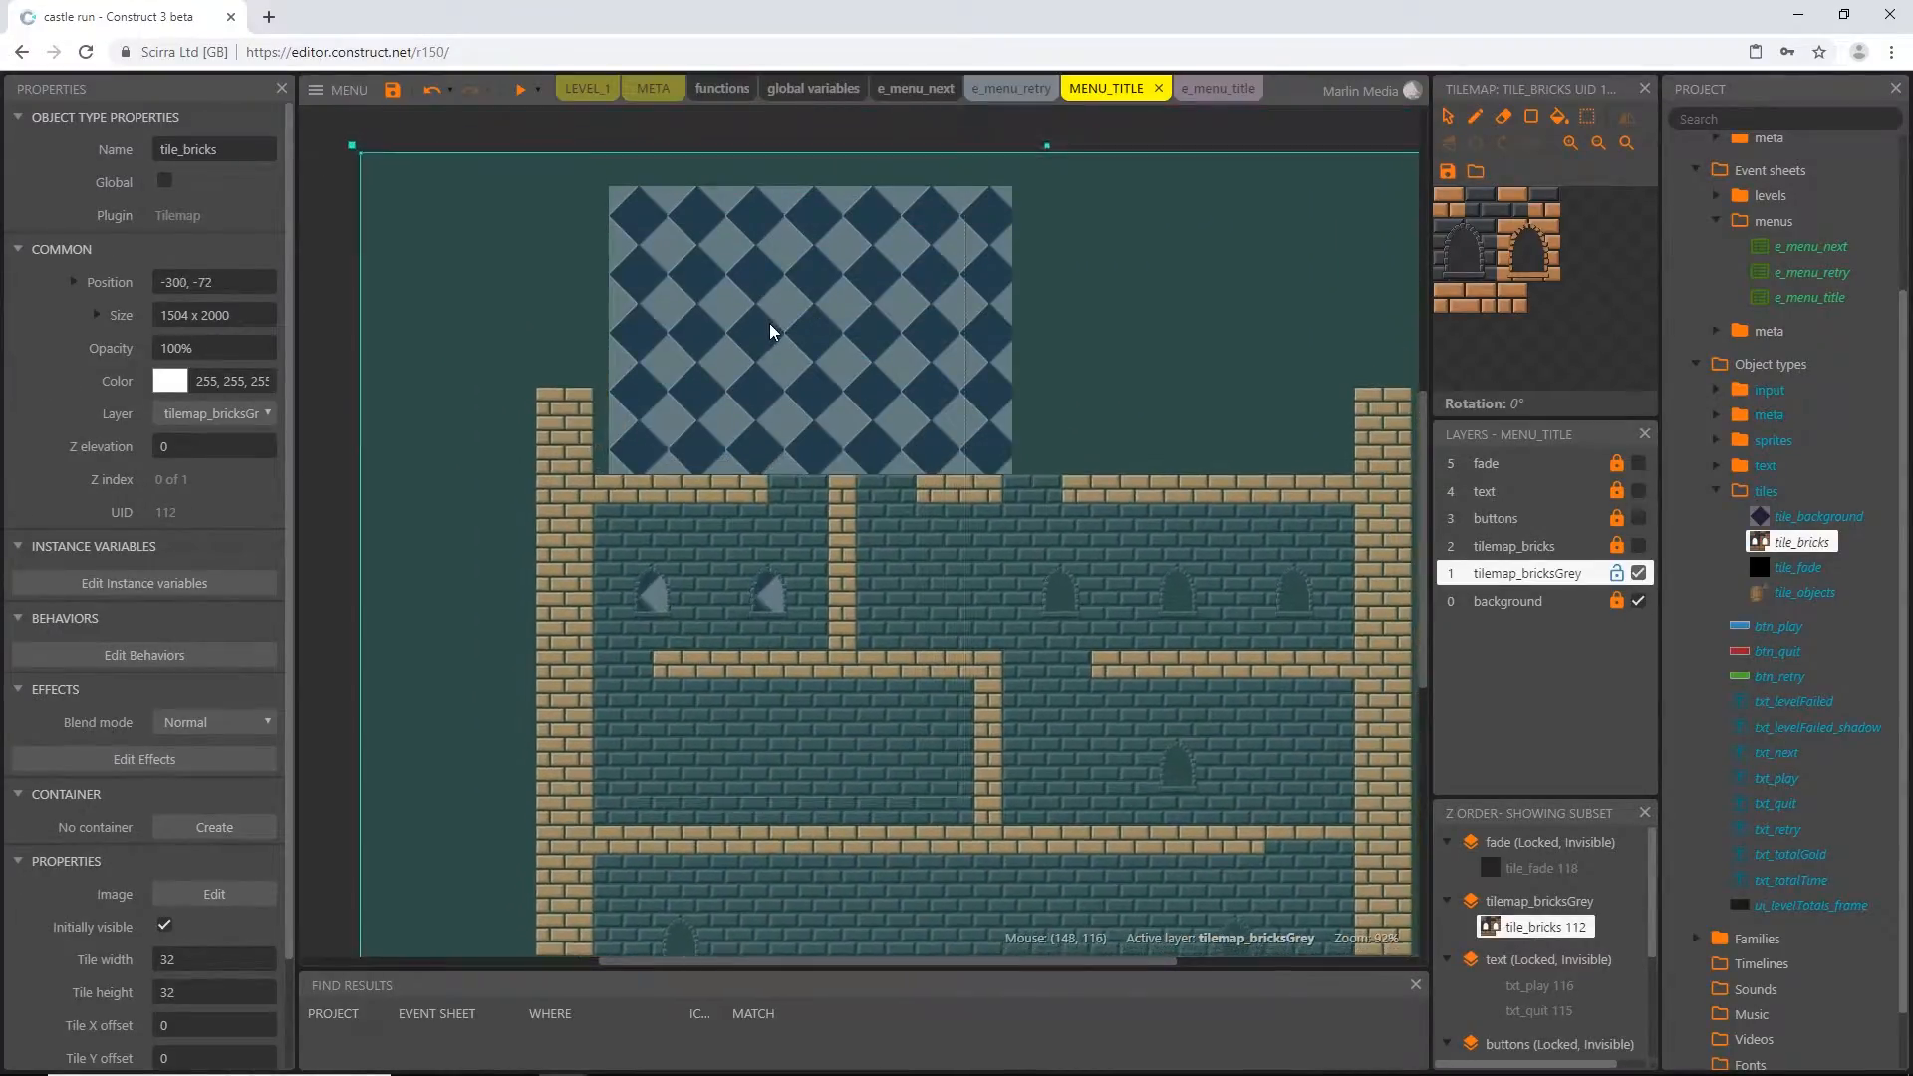
Erase all existing level tiles from the tile_bricks tilemap on the tilemap_bricksGrey layer
{"action": "scroll", "coordinate": [761, 393], "scroll_direction": "down", "scroll_amount": 5, "text": "ctrl"}
{"action": "scroll", "coordinate": [937, 418], "scroll_direction": "down", "scroll_amount": 1}
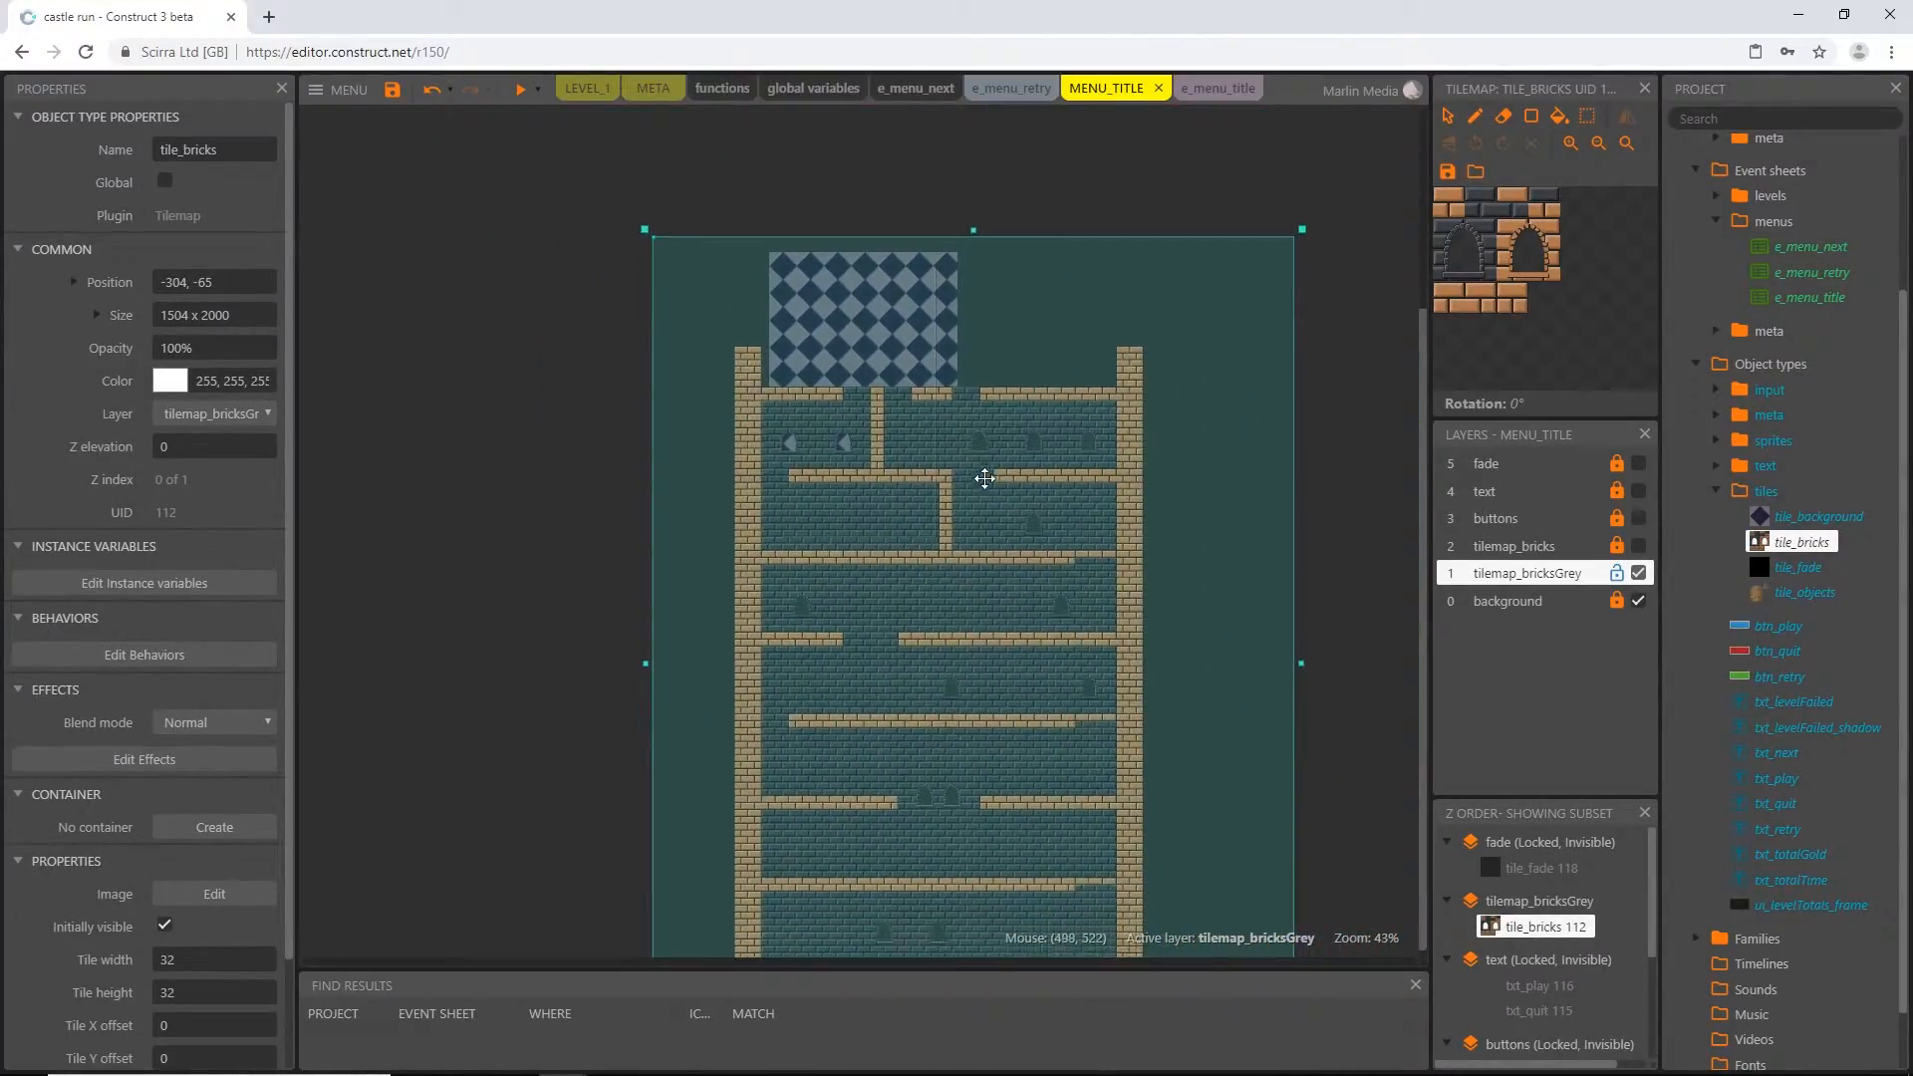
{"action": "scroll", "coordinate": [938, 416], "scroll_direction": "down", "scroll_amount": 3, "text": "ctrl"}
{"action": "left_click", "coordinate": [1589, 121]}
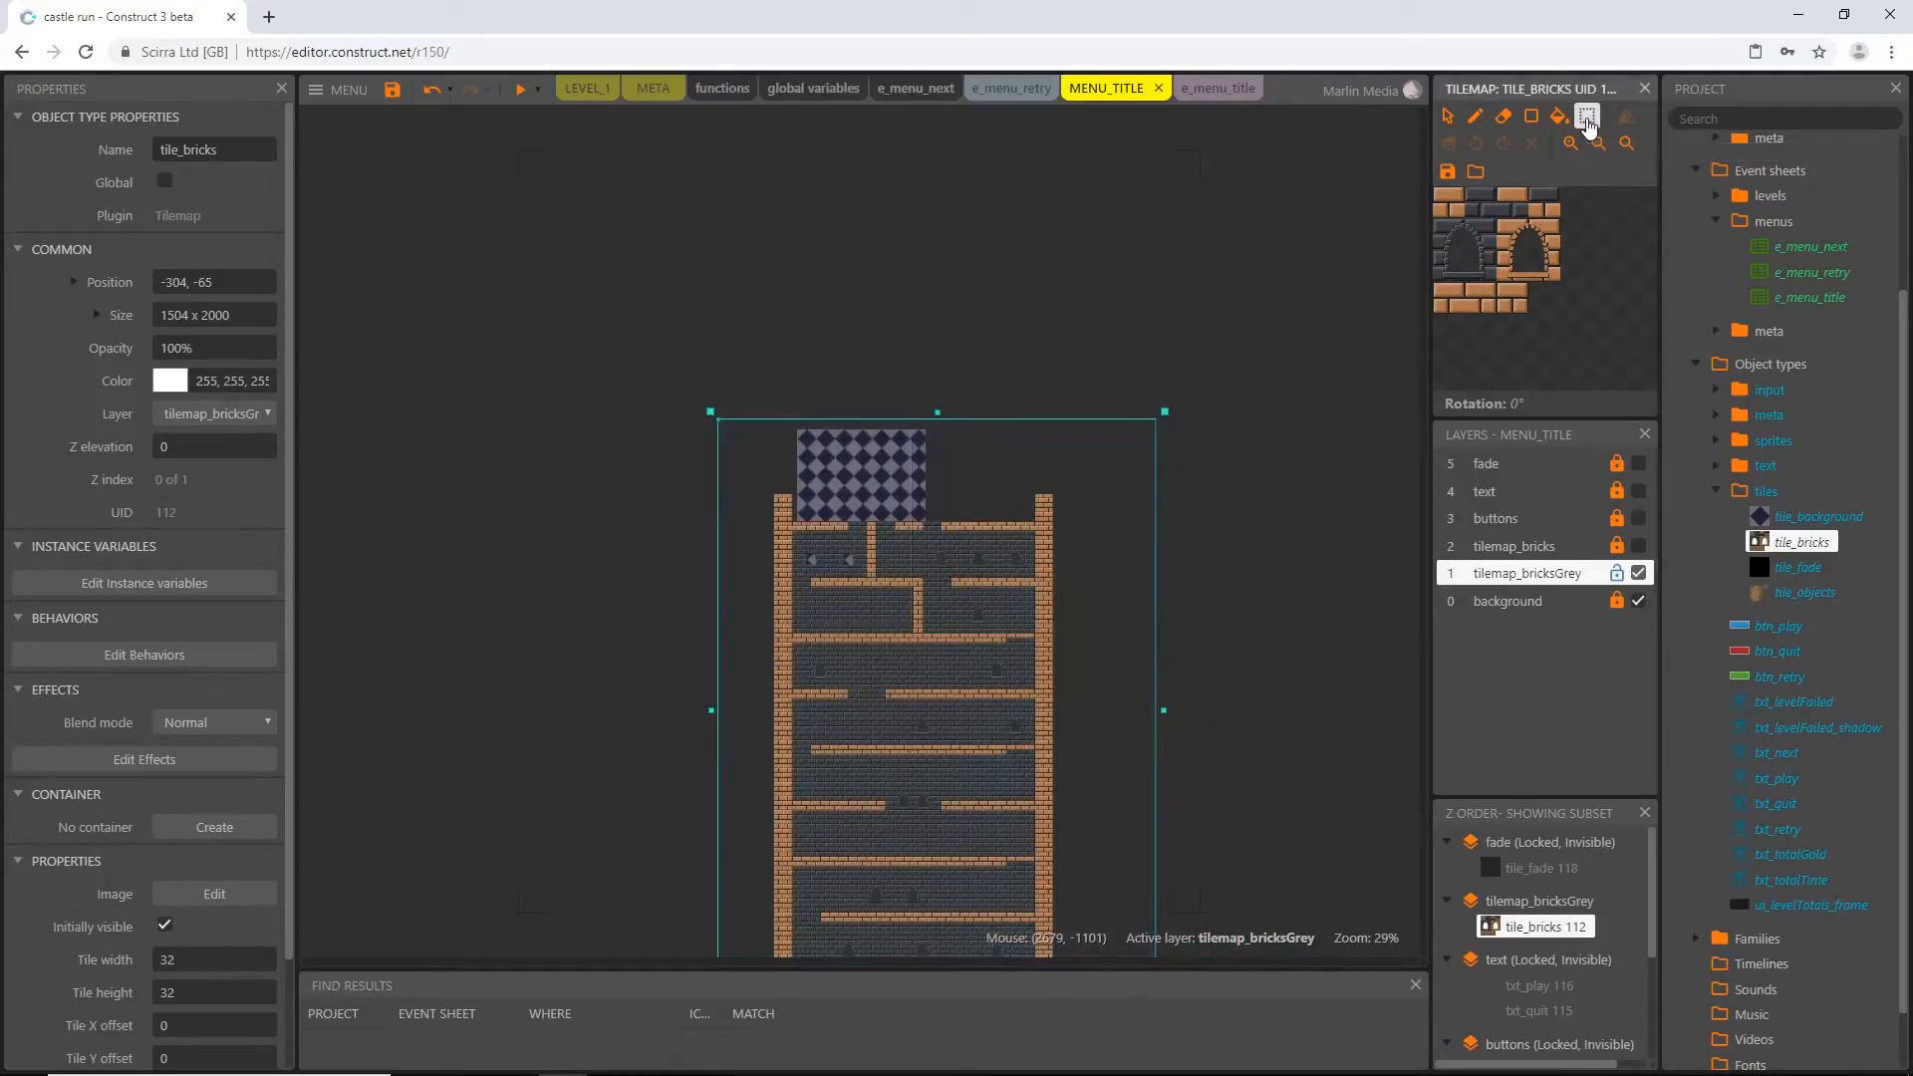
{"action": "mouse_move", "coordinate": [756, 443]}
{"action": "left_mouse_down"}
{"action": "mouse_move", "coordinate": [1029, 837]}
{"action": "mouse_move", "coordinate": [1123, 905]}
{"action": "left_mouse_up"}
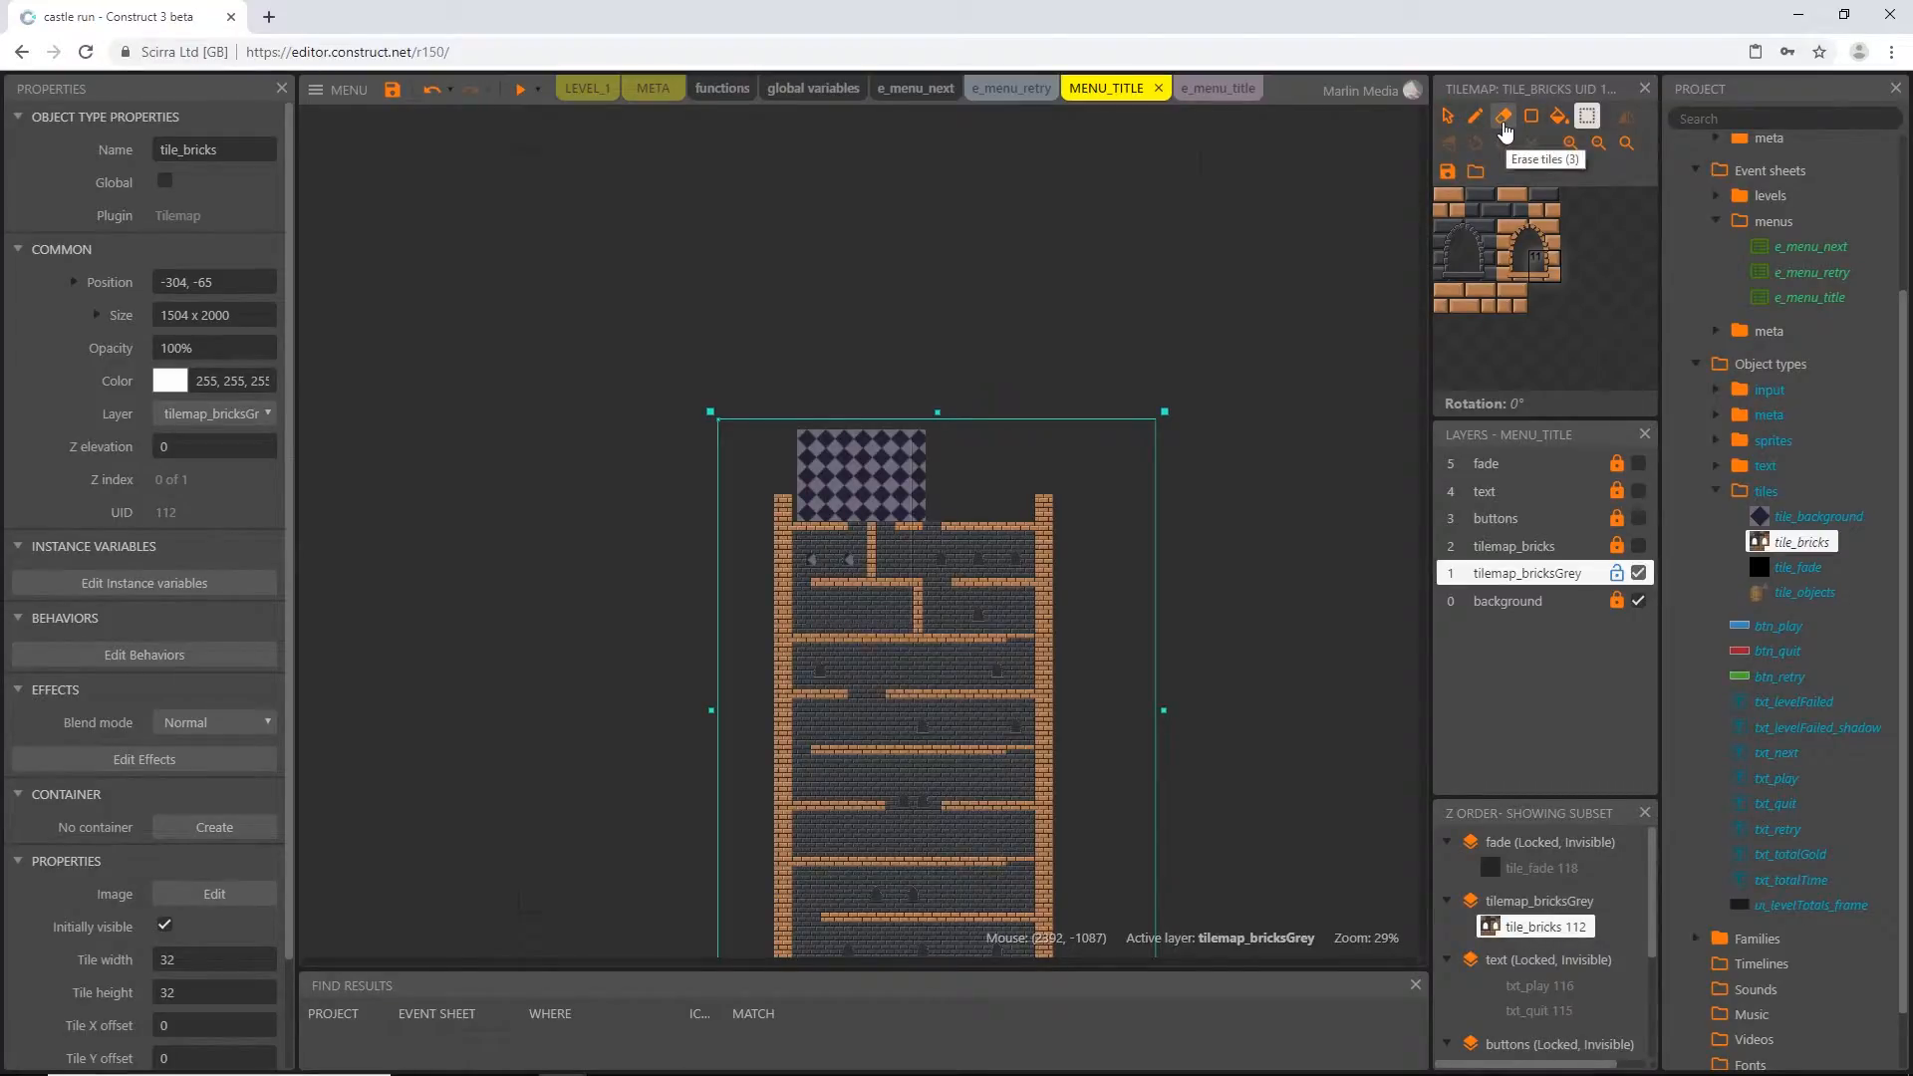
{"action": "left_click", "coordinate": [1503, 118]}
{"action": "mouse_move", "coordinate": [1139, 415]}
{"action": "left_mouse_down"}
{"action": "mouse_move", "coordinate": [874, 510]}
{"action": "mouse_move", "coordinate": [747, 491]}
{"action": "left_mouse_up"}
{"action": "mouse_move", "coordinate": [1146, 942]}
{"action": "left_mouse_down"}
{"action": "mouse_move", "coordinate": [774, 610]}
{"action": "mouse_move", "coordinate": [775, 644]}
{"action": "left_mouse_up"}
{"action": "scroll", "coordinate": [775, 644], "scroll_direction": "down", "scroll_amount": 4, "text": "ctrl"}
{"action": "left_click_drag", "start_coordinate": [1056, 845], "coordinate": [819, 556]}
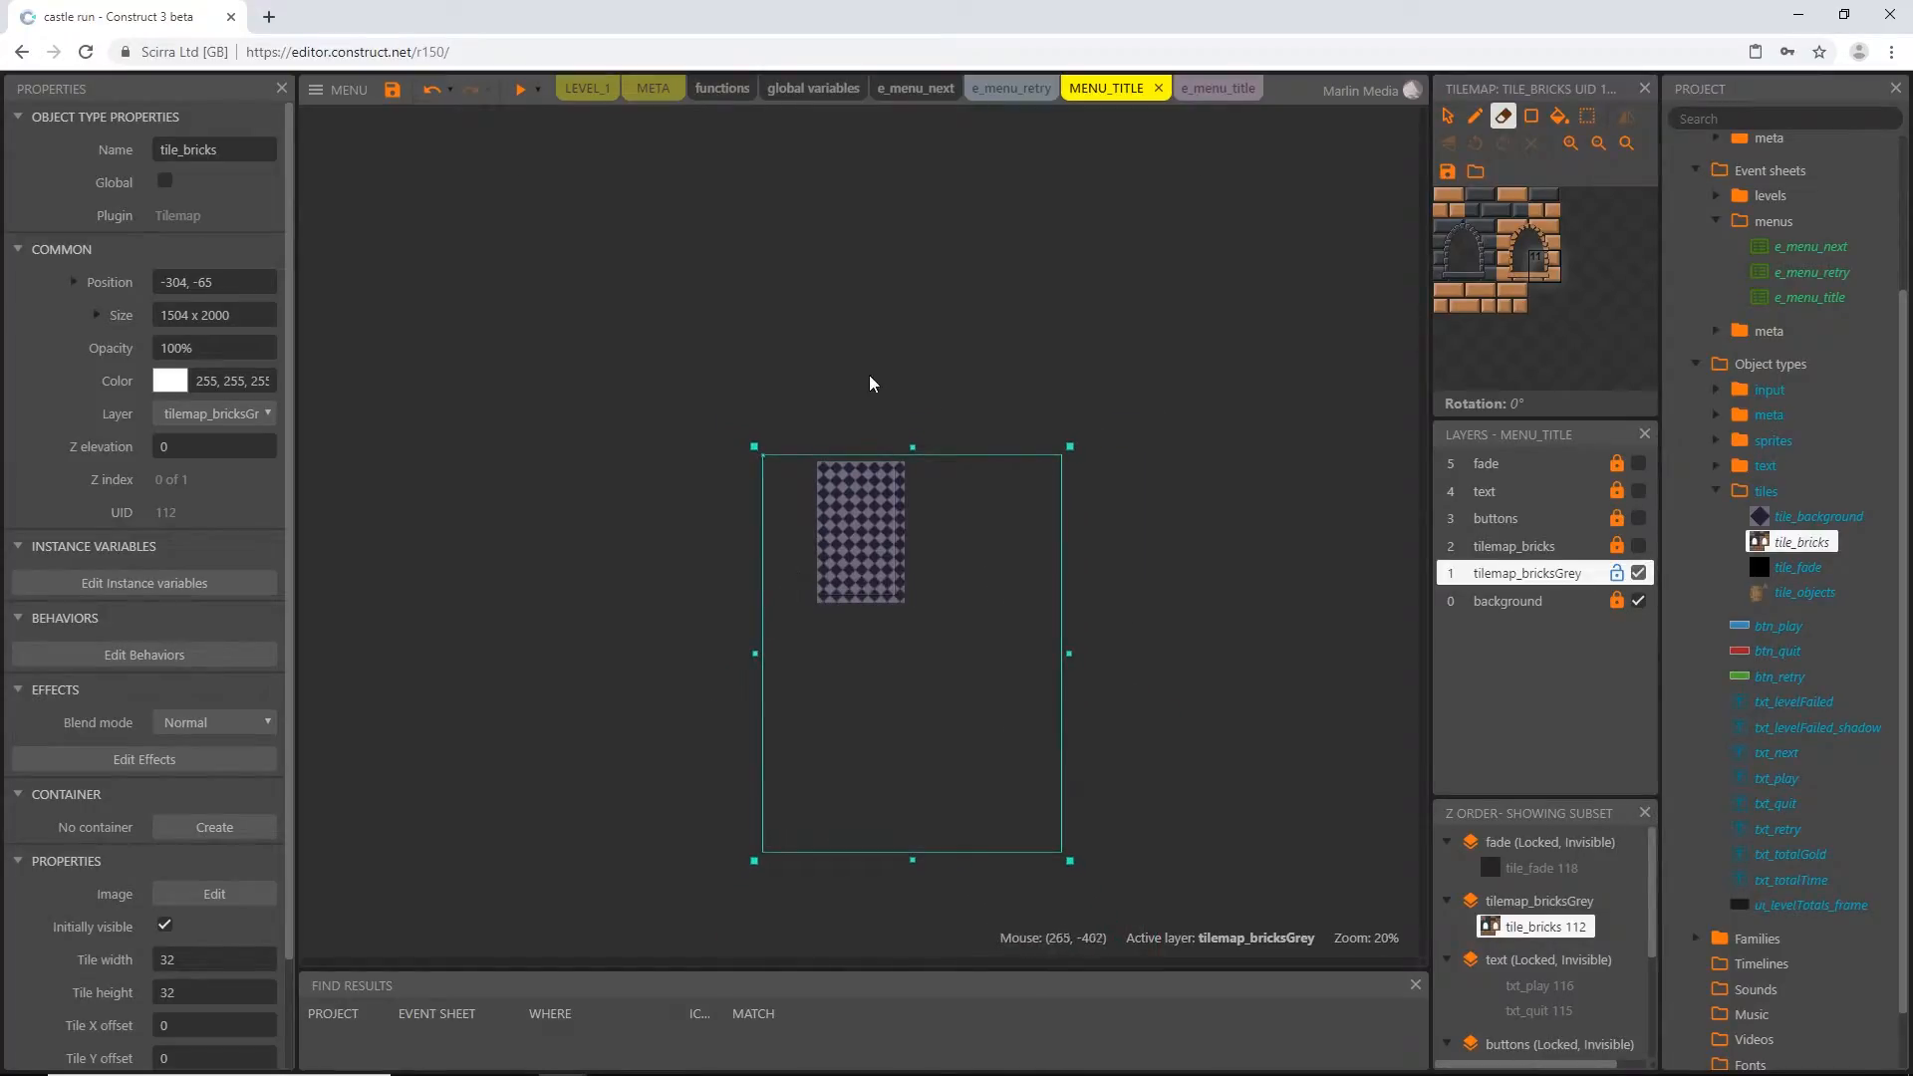
Set the size of the tile_bricks tilemap on the tilemap_bricksGrey layer to 300 x 600
{"action": "left_click", "coordinate": [774, 269]}
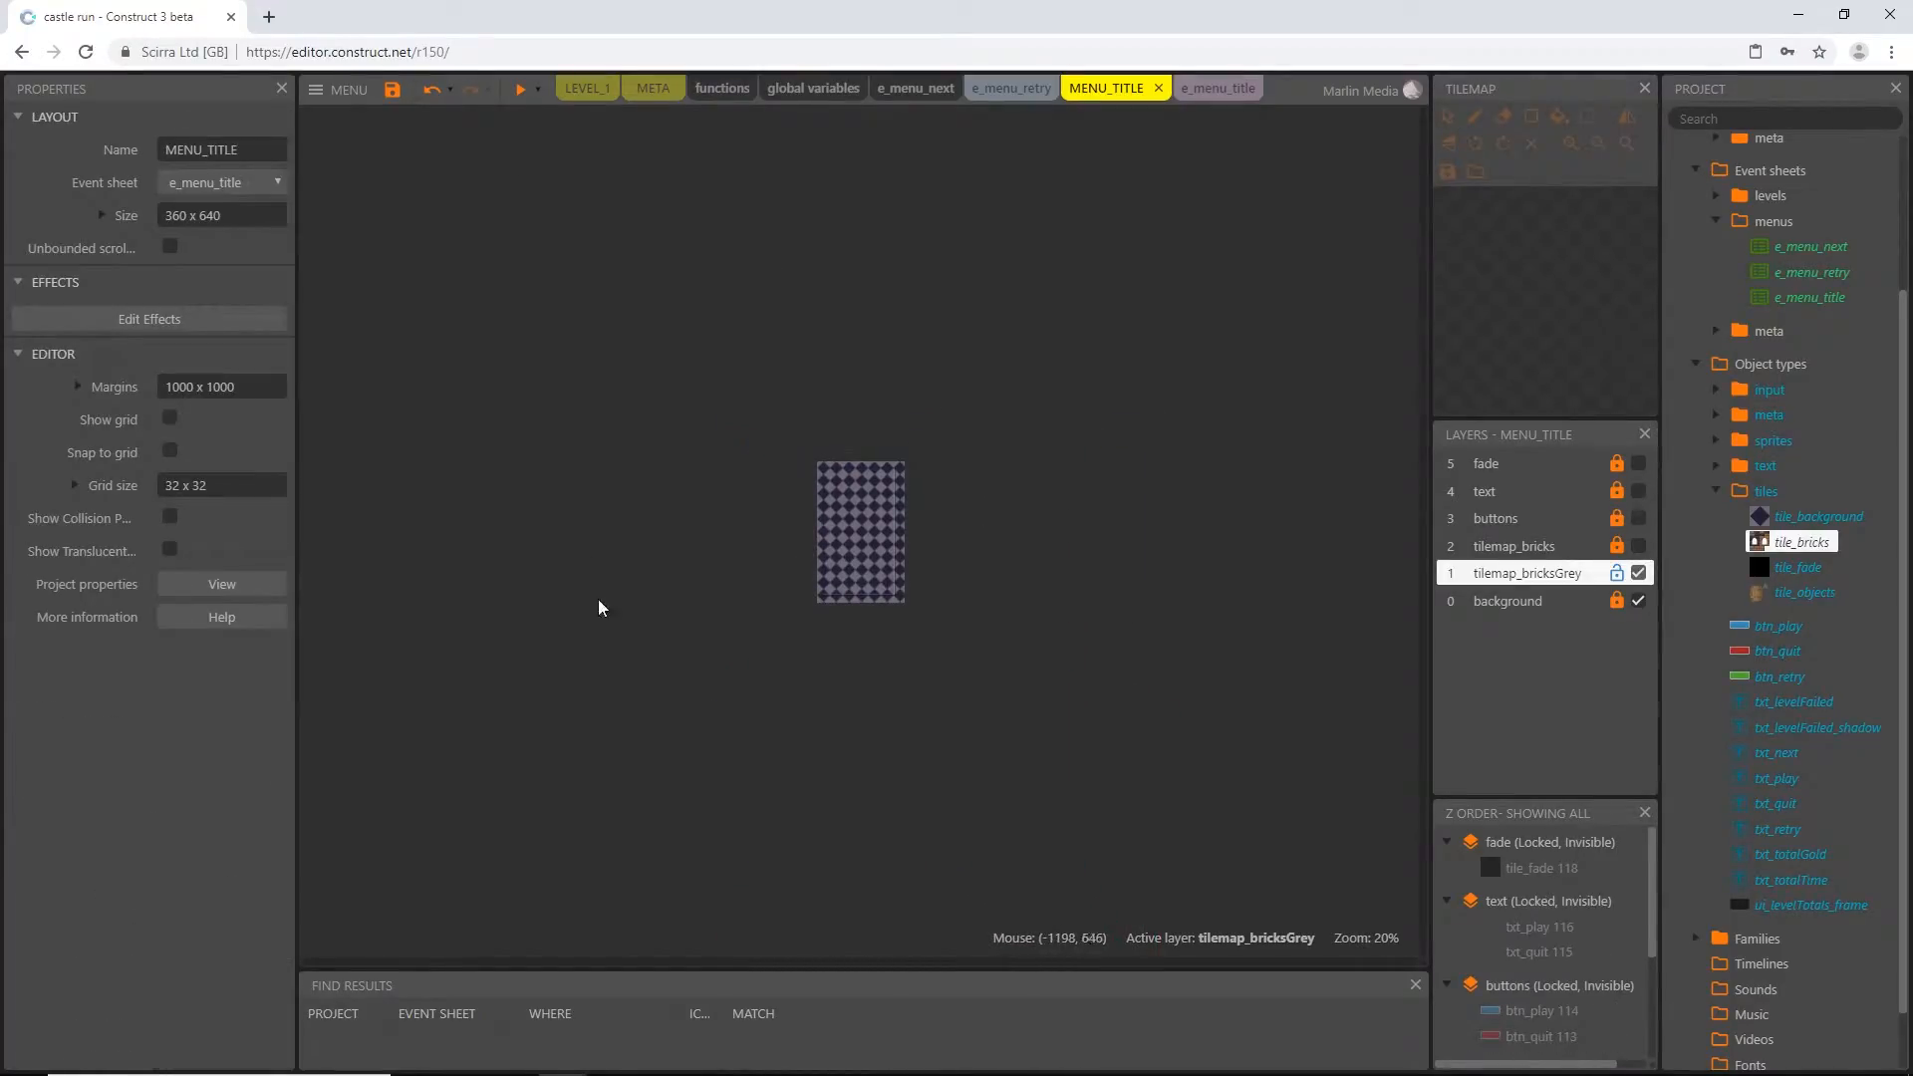
{"action": "left_click", "coordinate": [874, 555]}
{"action": "scroll", "coordinate": [875, 691], "scroll_direction": "up", "scroll_amount": 4, "text": "ctrl"}
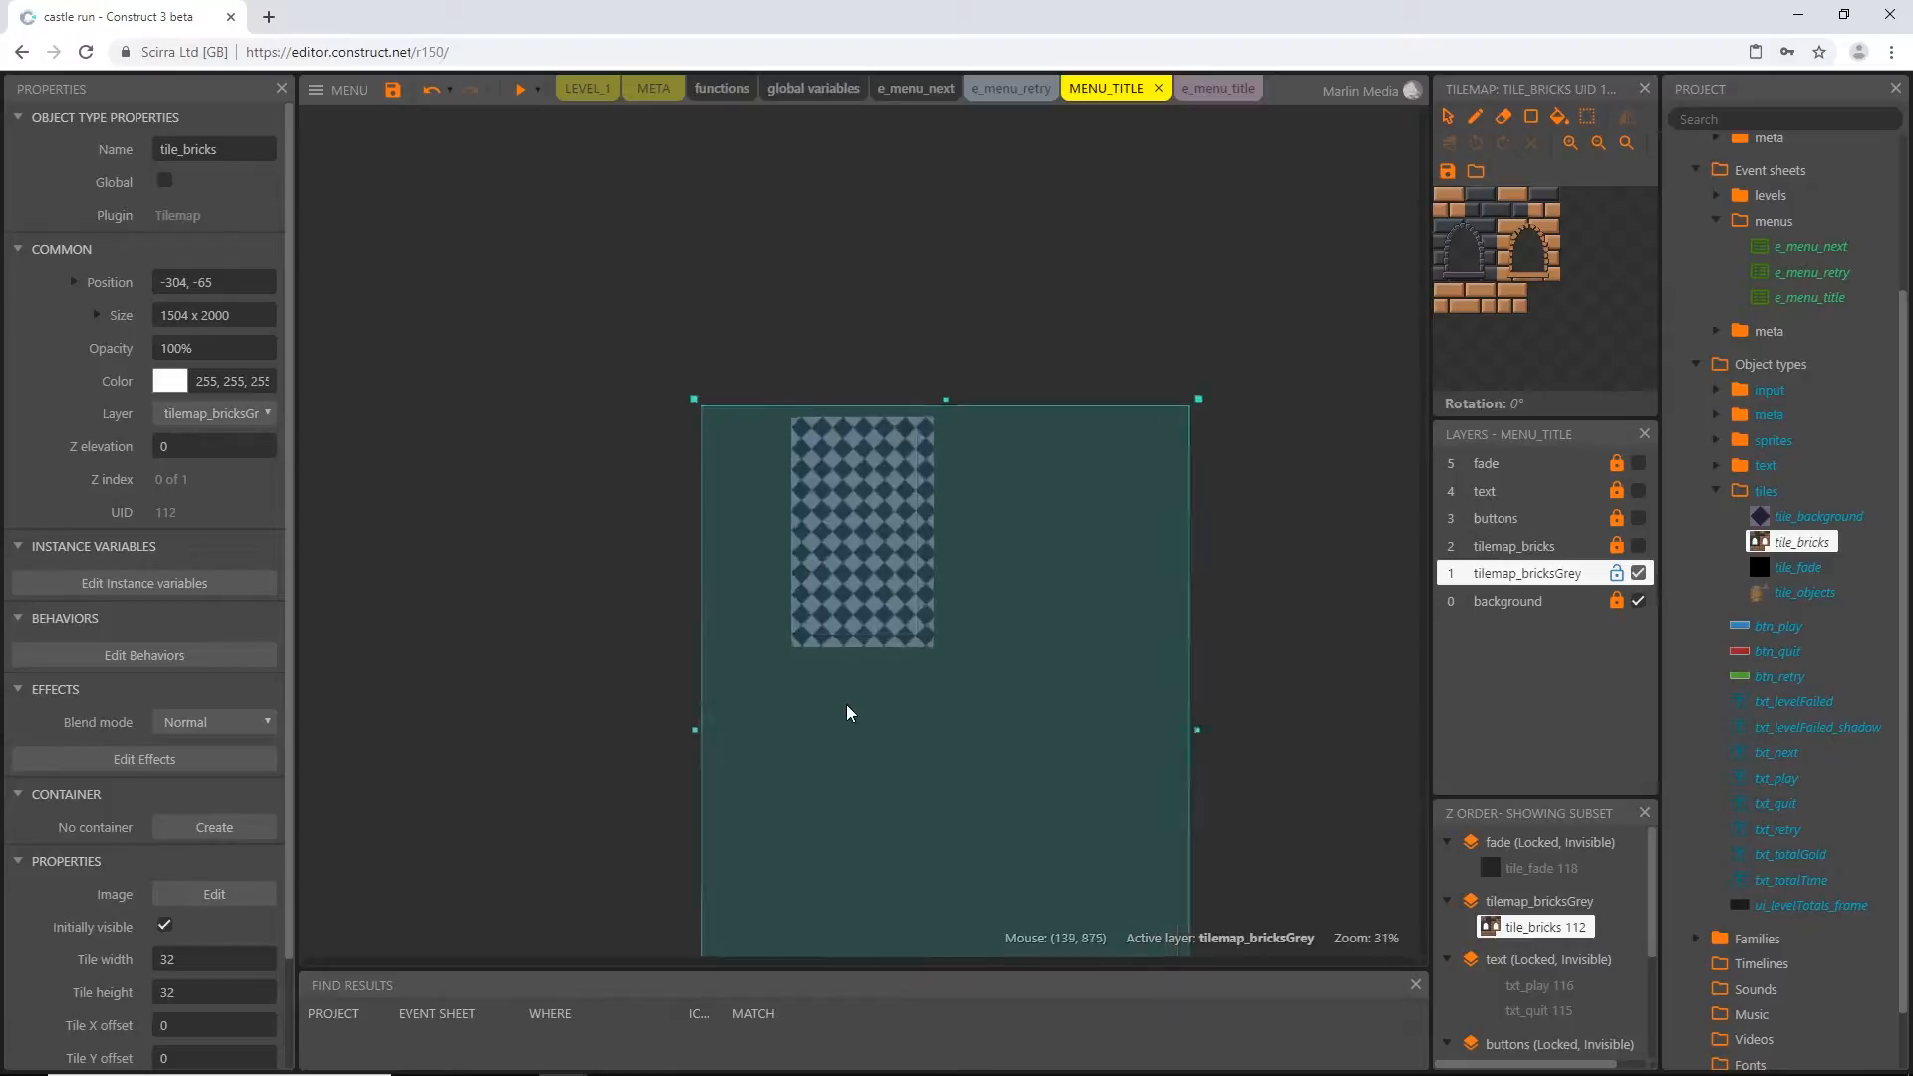
{"action": "scroll", "coordinate": [847, 713], "scroll_direction": "up", "scroll_amount": 6, "text": "ctrl"}
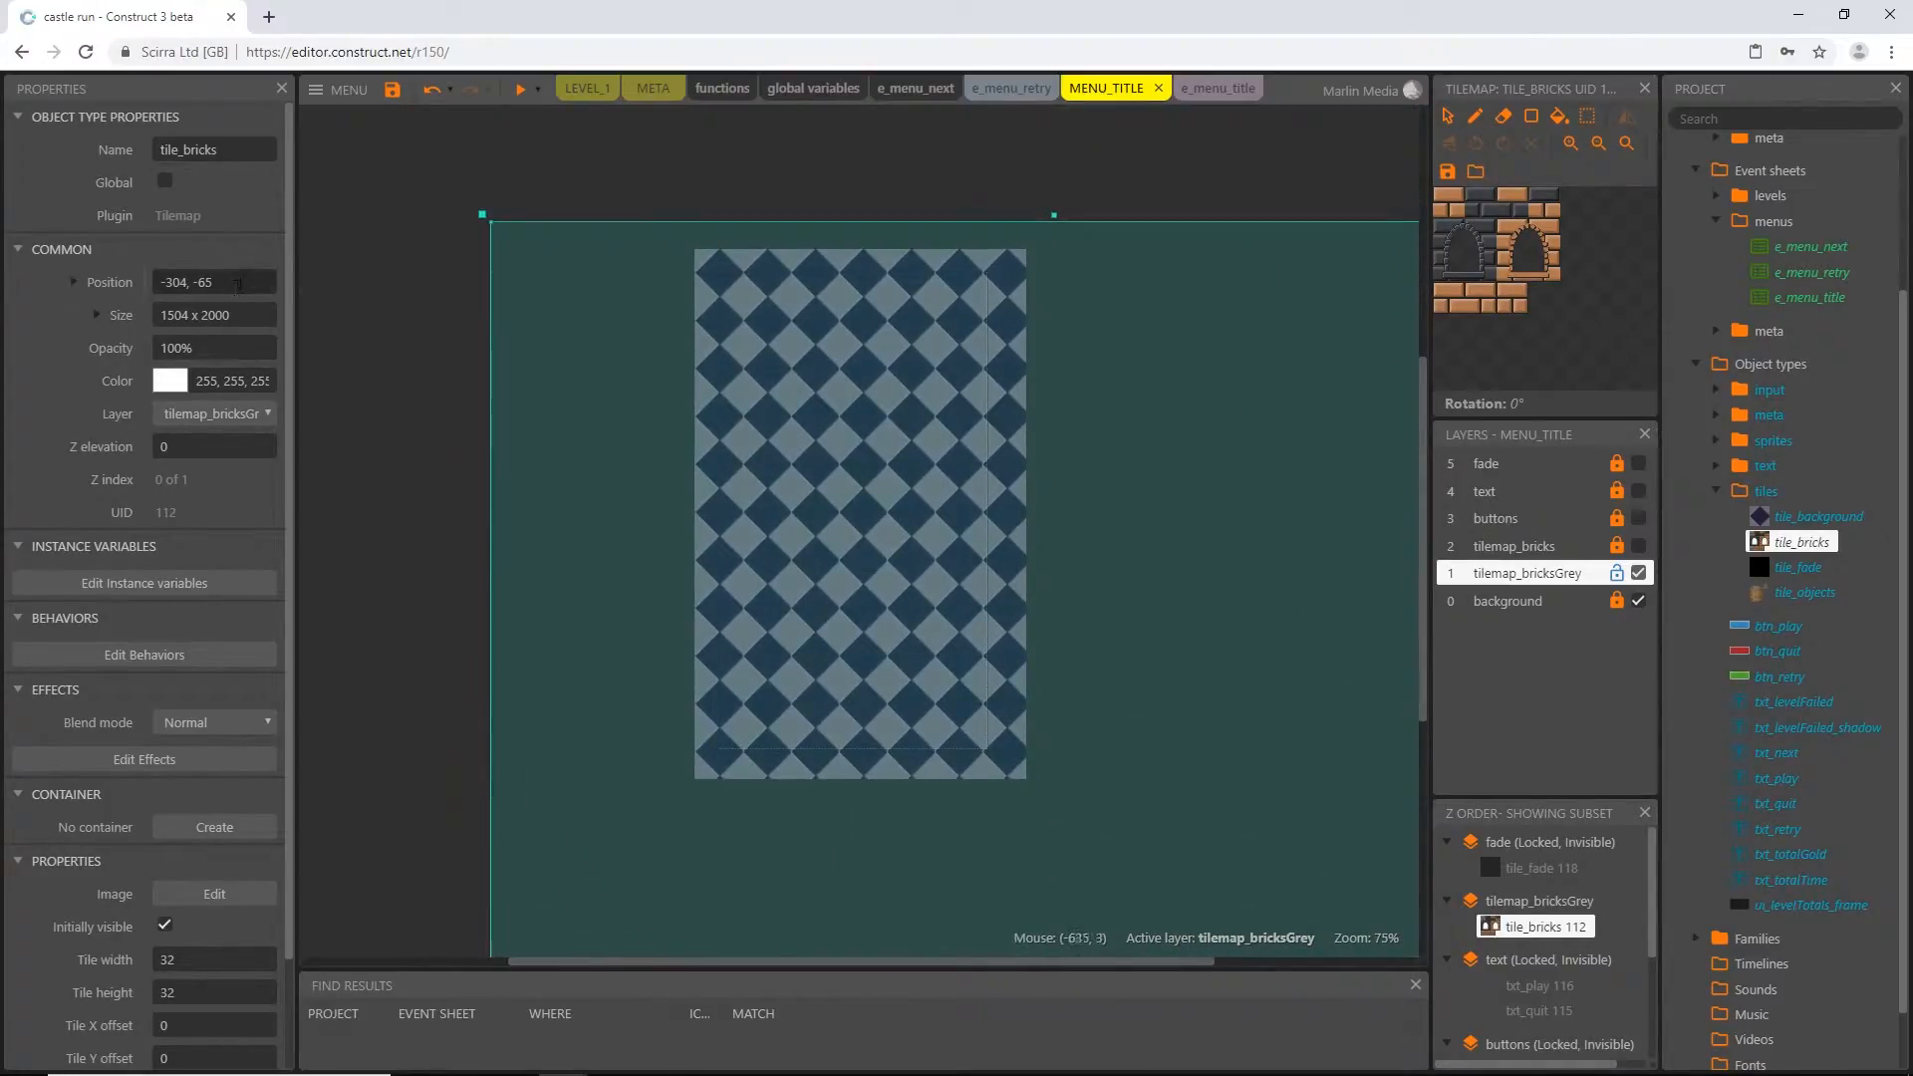
{"action": "left_click", "coordinate": [264, 313]}
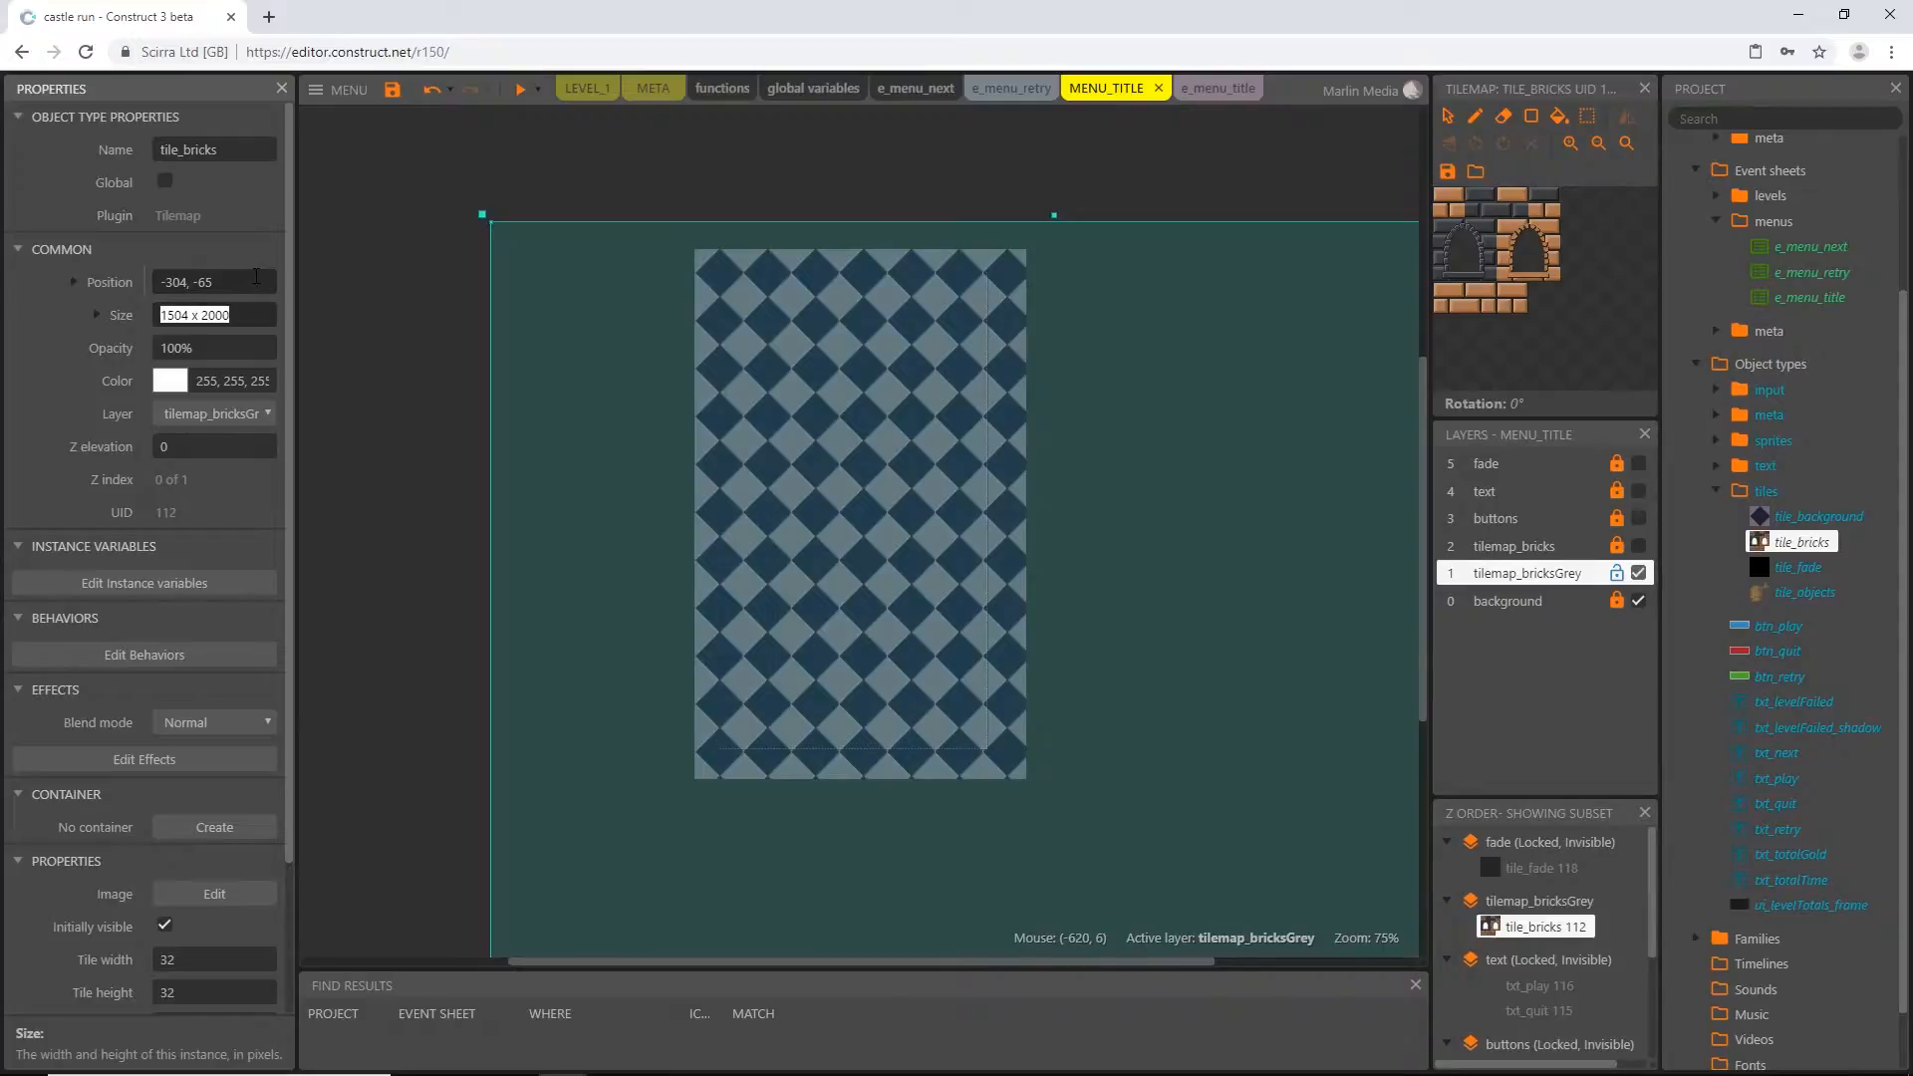
{"action": "type", "text": "300,600"}
{"action": "key", "text": "Tab"}
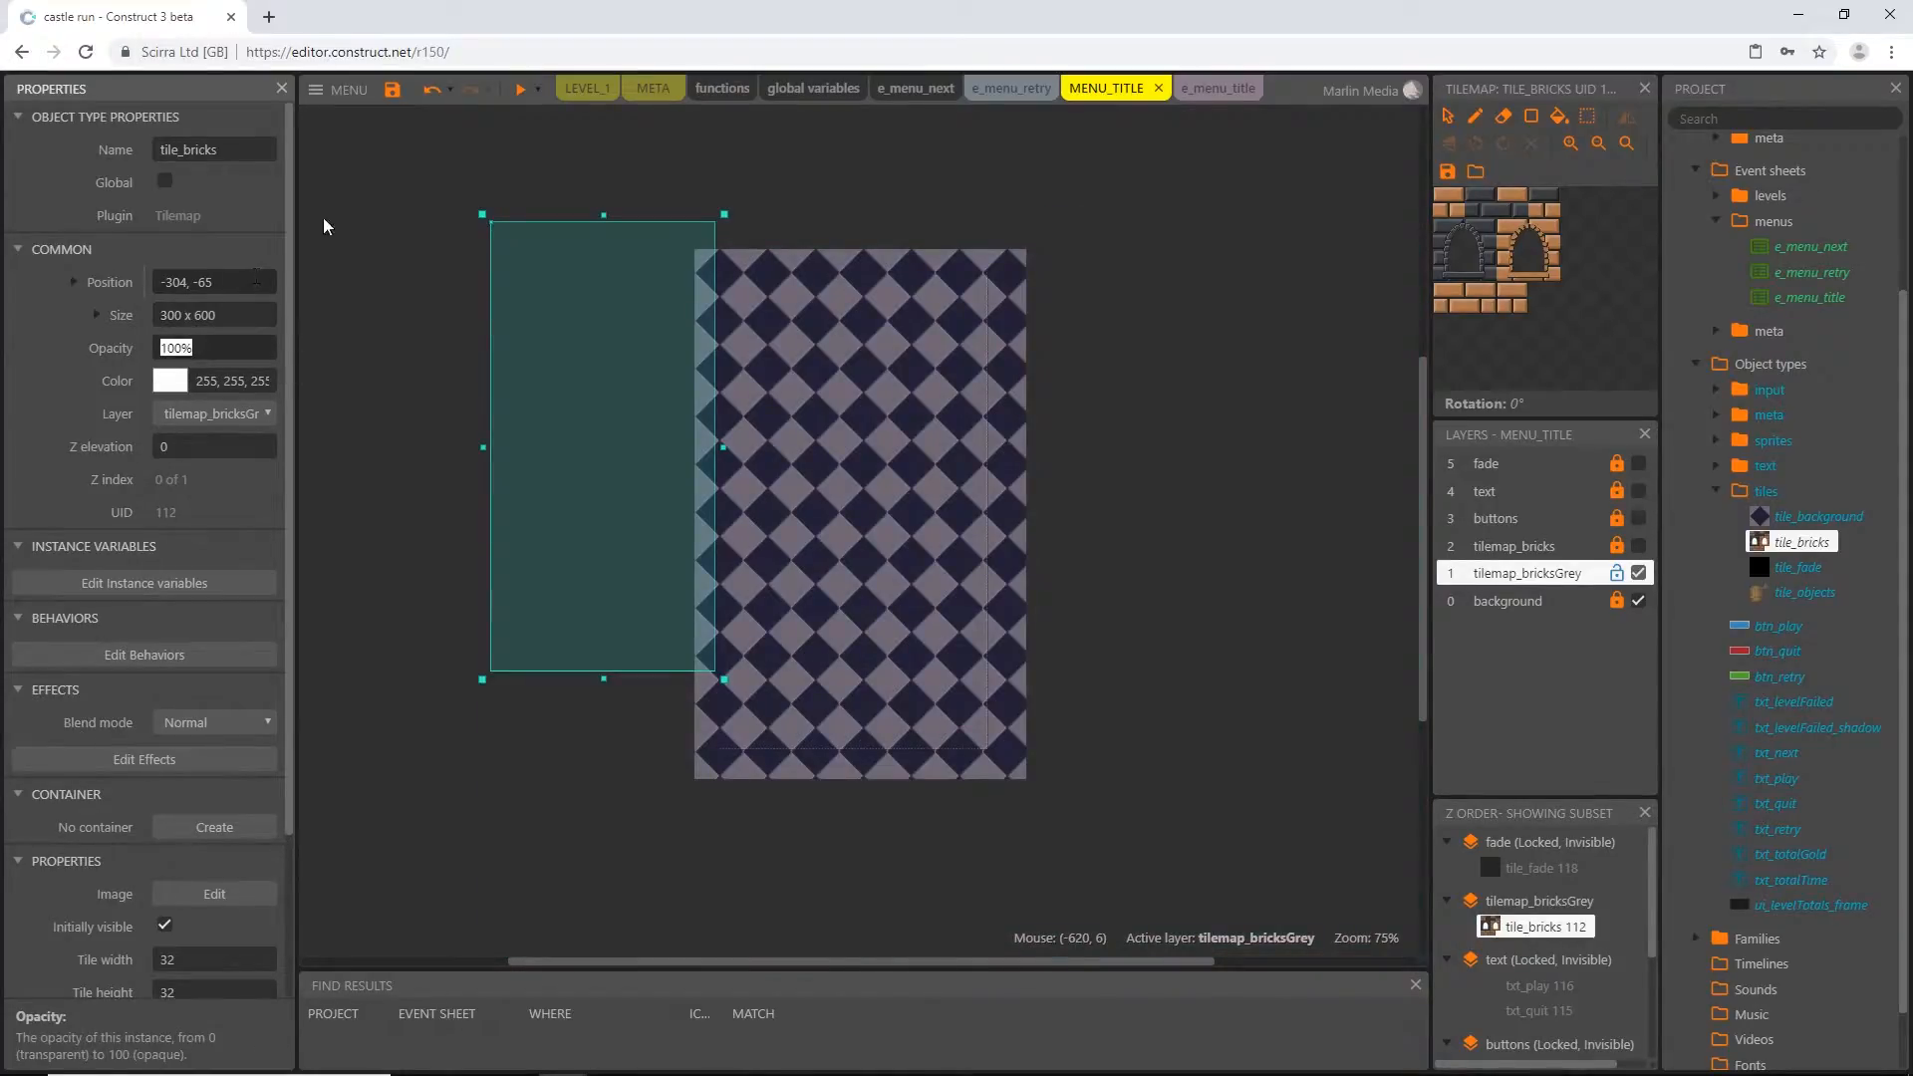
Move the grey-layer tile_bricks tilemap over the layout and set its position to X -12, Y 0
{"action": "left_click_drag", "start_coordinate": [663, 378], "coordinate": [862, 404]}
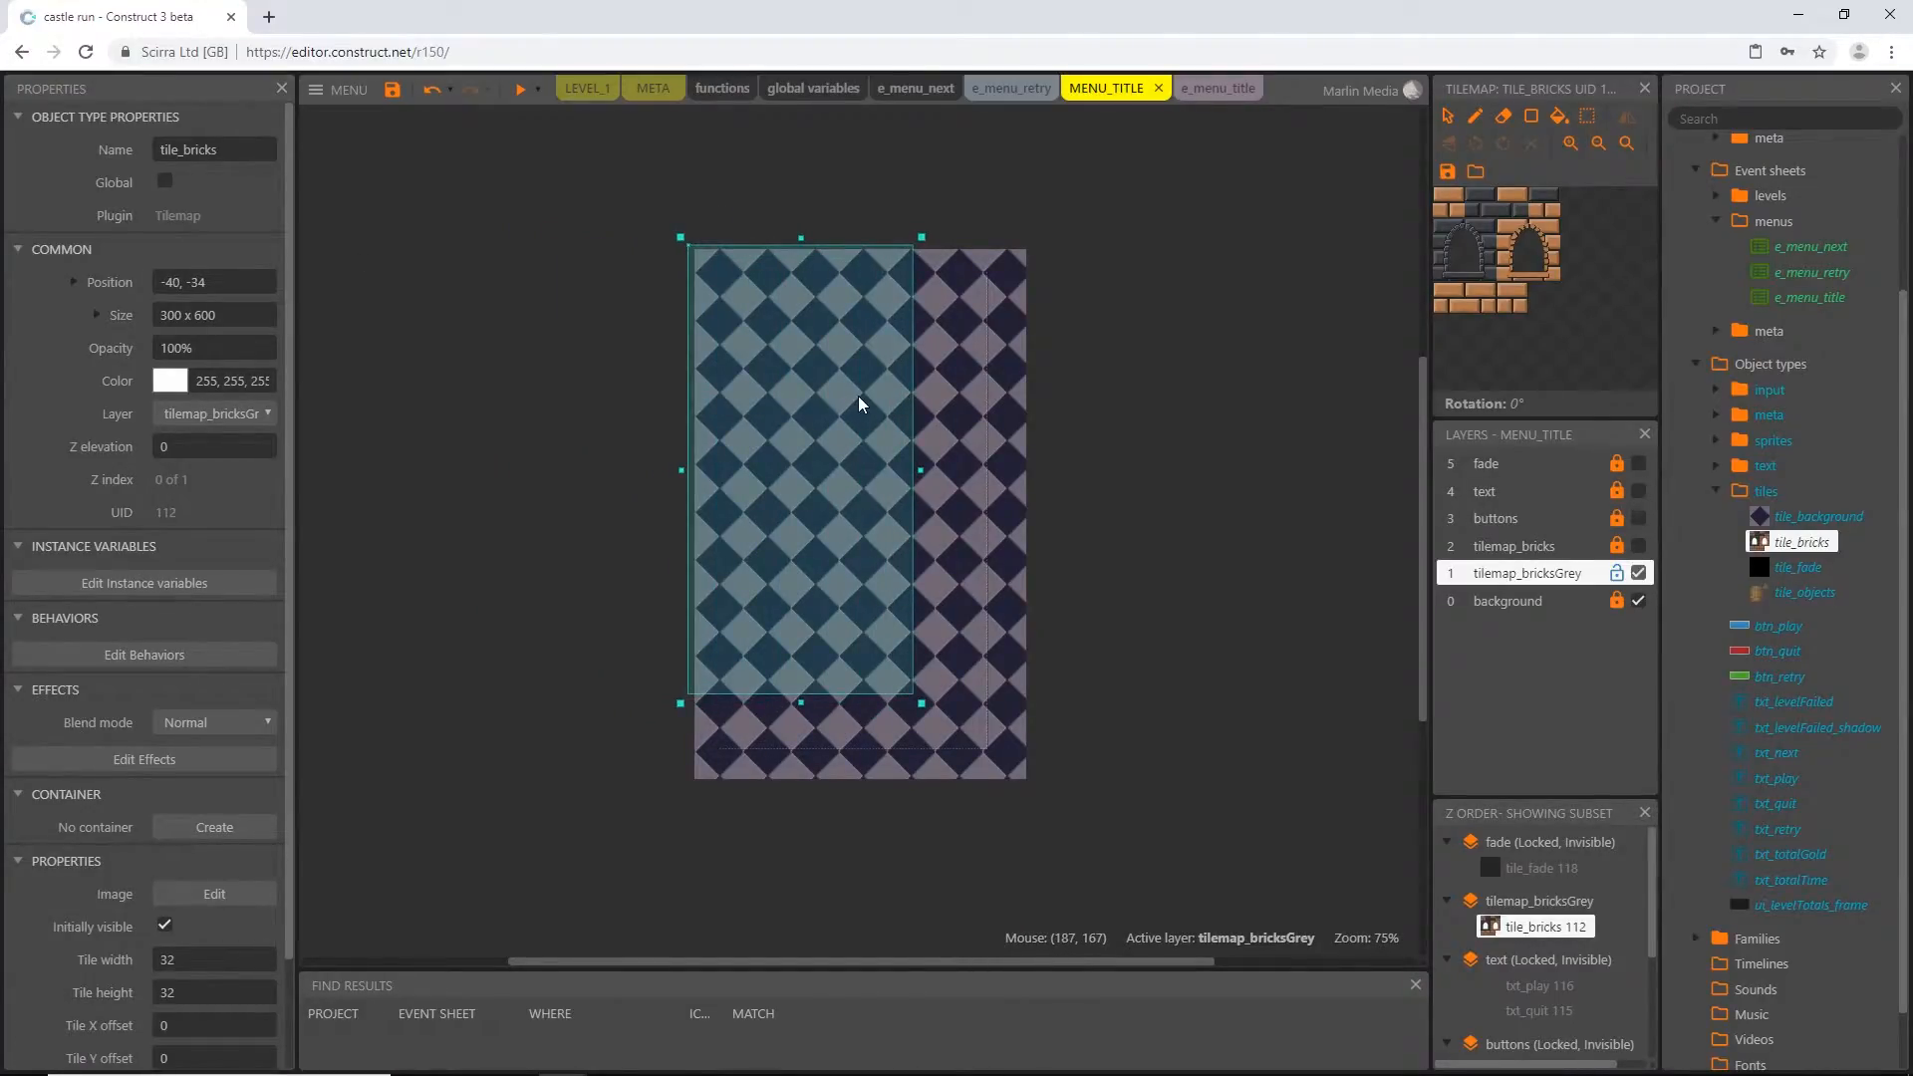
{"action": "left_click", "coordinate": [76, 283]}
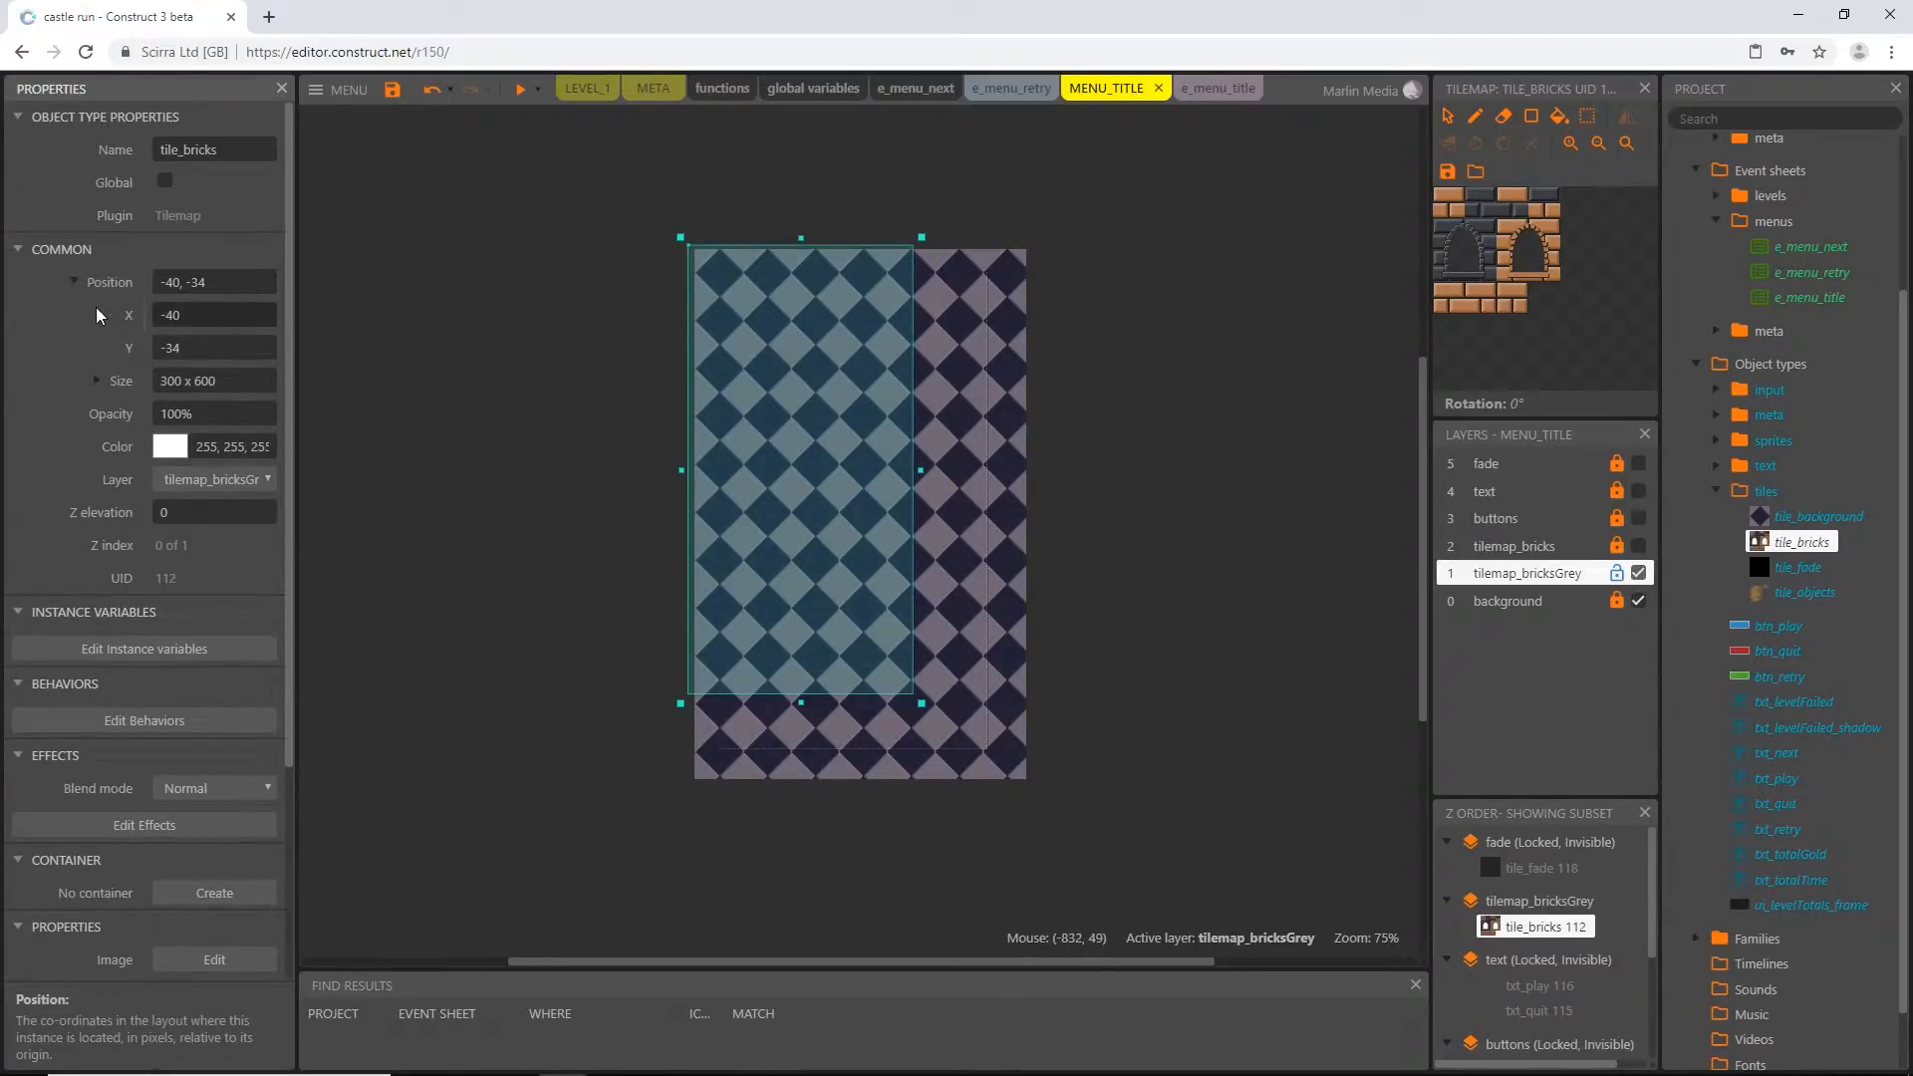
{"action": "left_click", "coordinate": [205, 316]}
{"action": "type", "text": "-"}
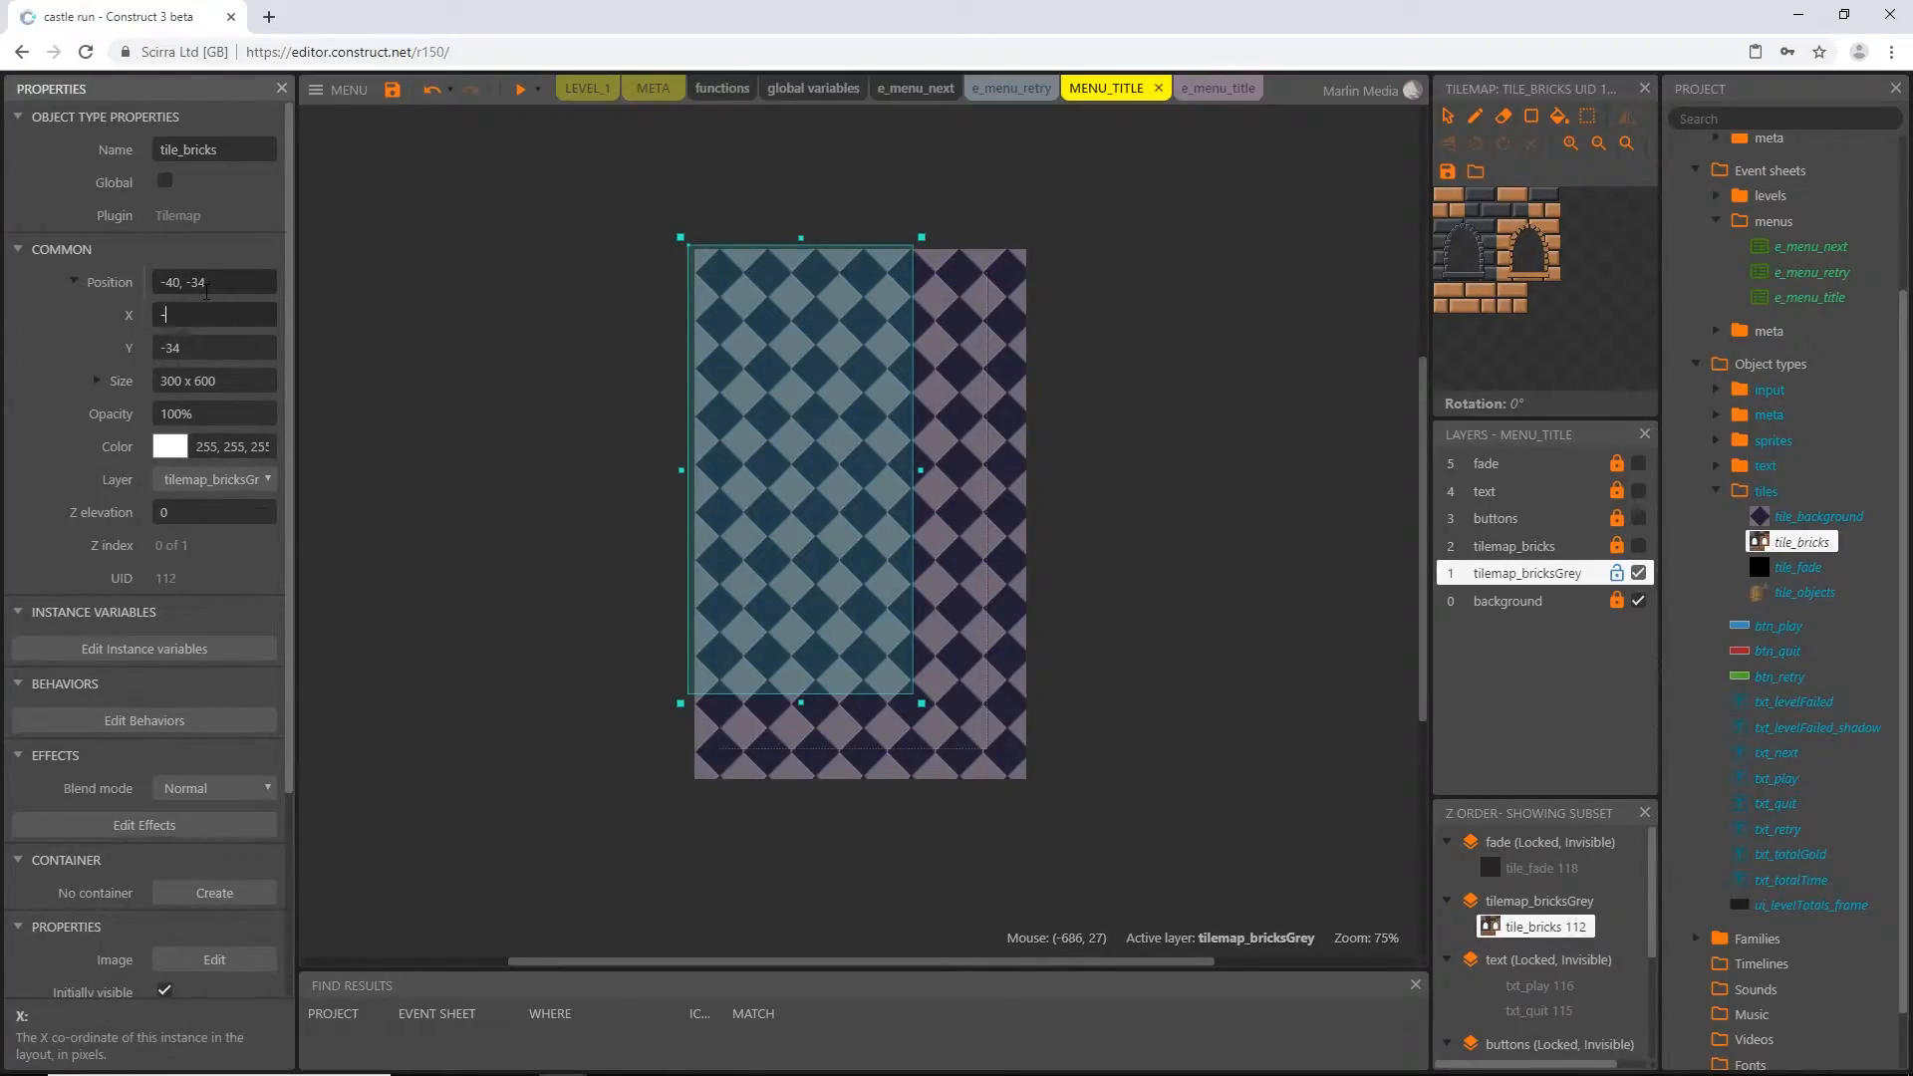
{"action": "type", "text": "12"}
{"action": "key", "text": "Tab"}
{"action": "type", "text": "0"}
{"action": "key", "text": "Tab"}
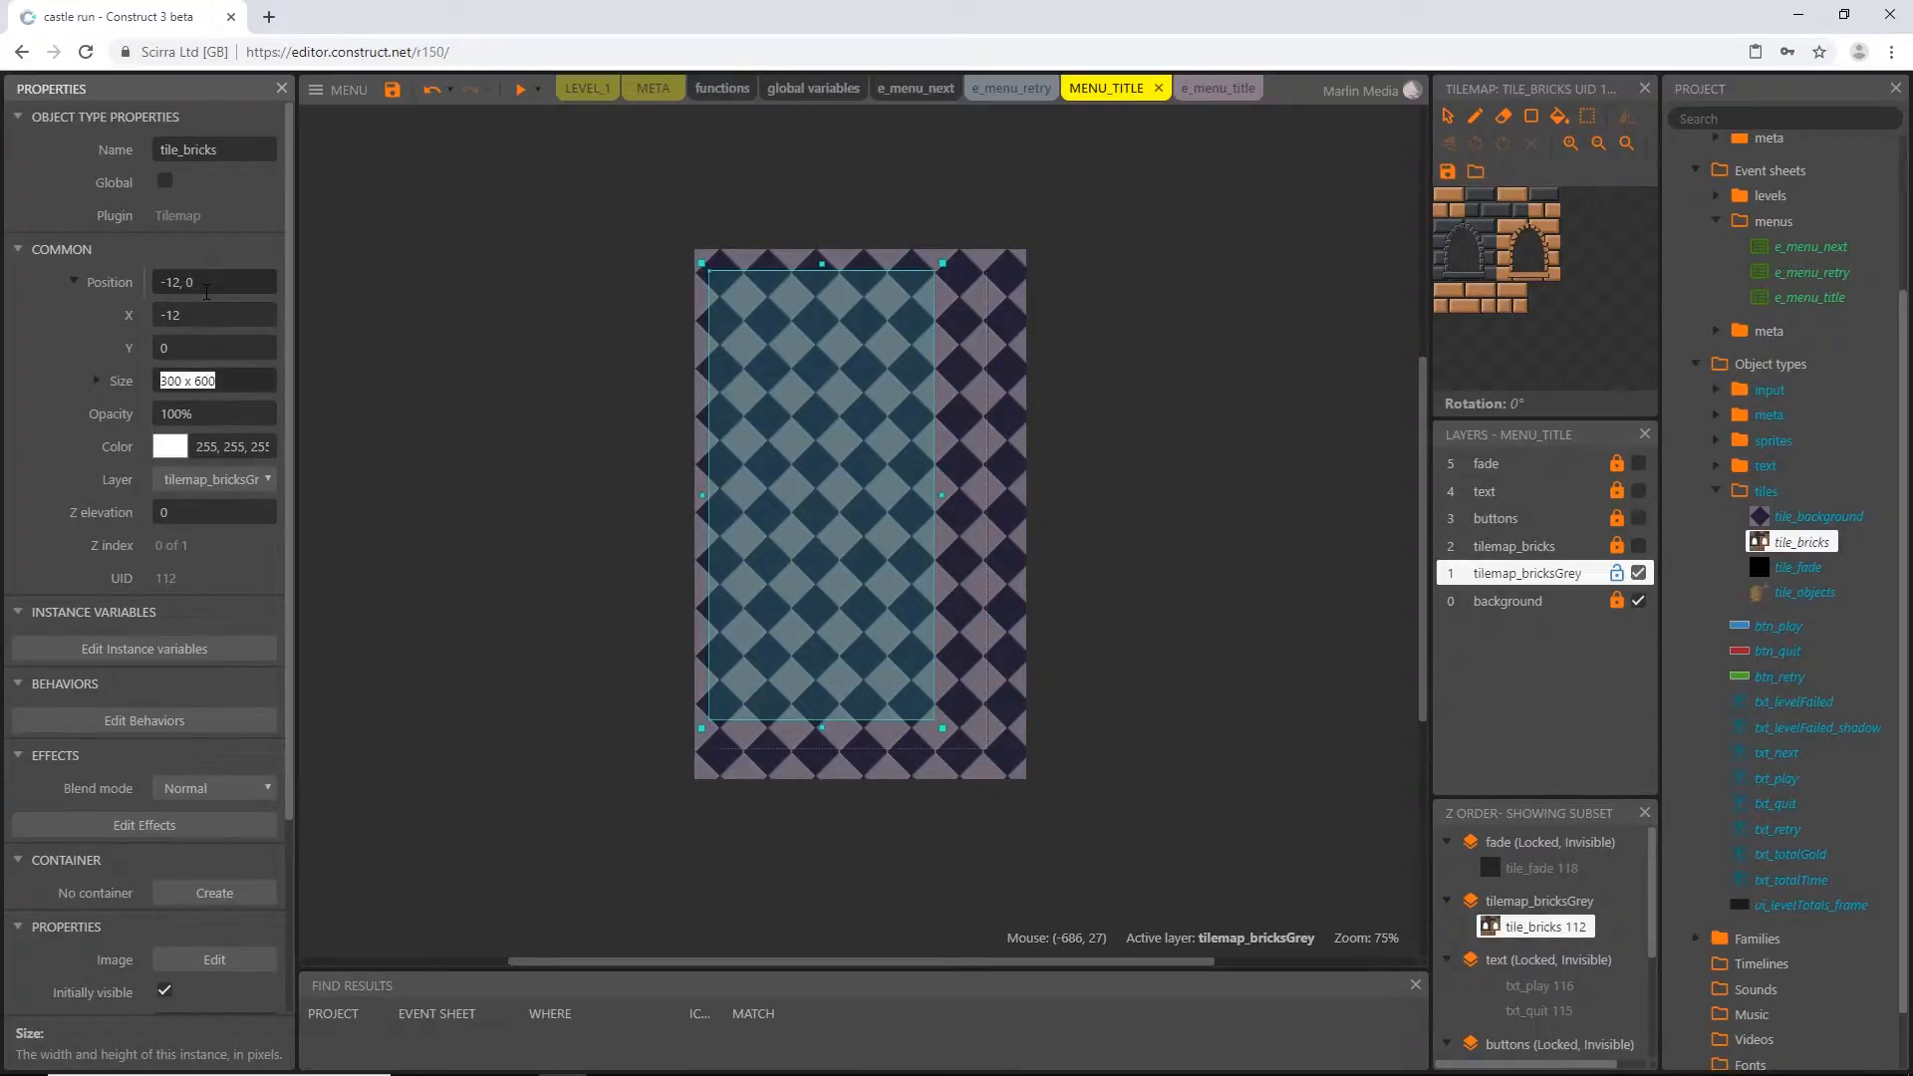
Enable snap to grid for the layout and resize the grey-layer tilemap to 384 x 640
{"action": "scroll", "coordinate": [757, 303], "scroll_direction": "up", "scroll_amount": 8, "text": "ctrl"}
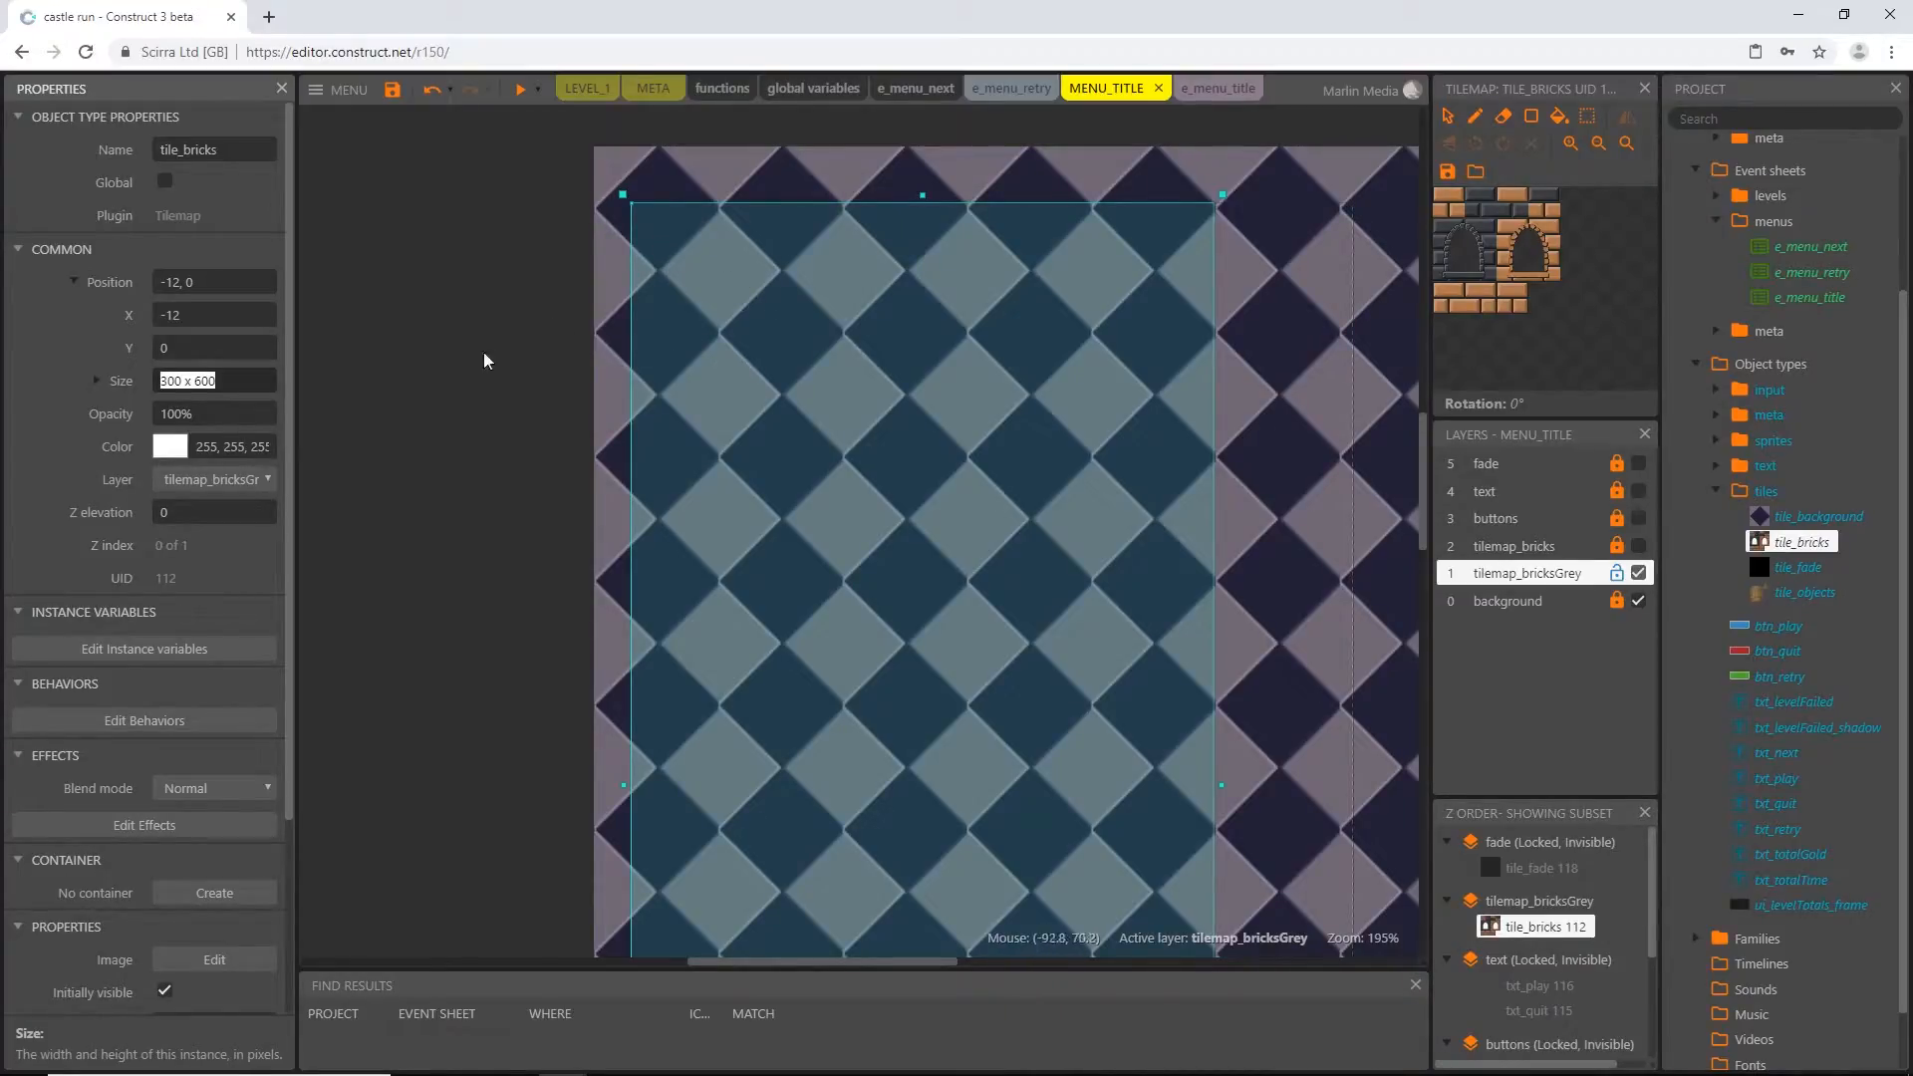
{"action": "scroll", "coordinate": [977, 616], "scroll_direction": "down", "scroll_amount": 5, "text": "ctrl"}
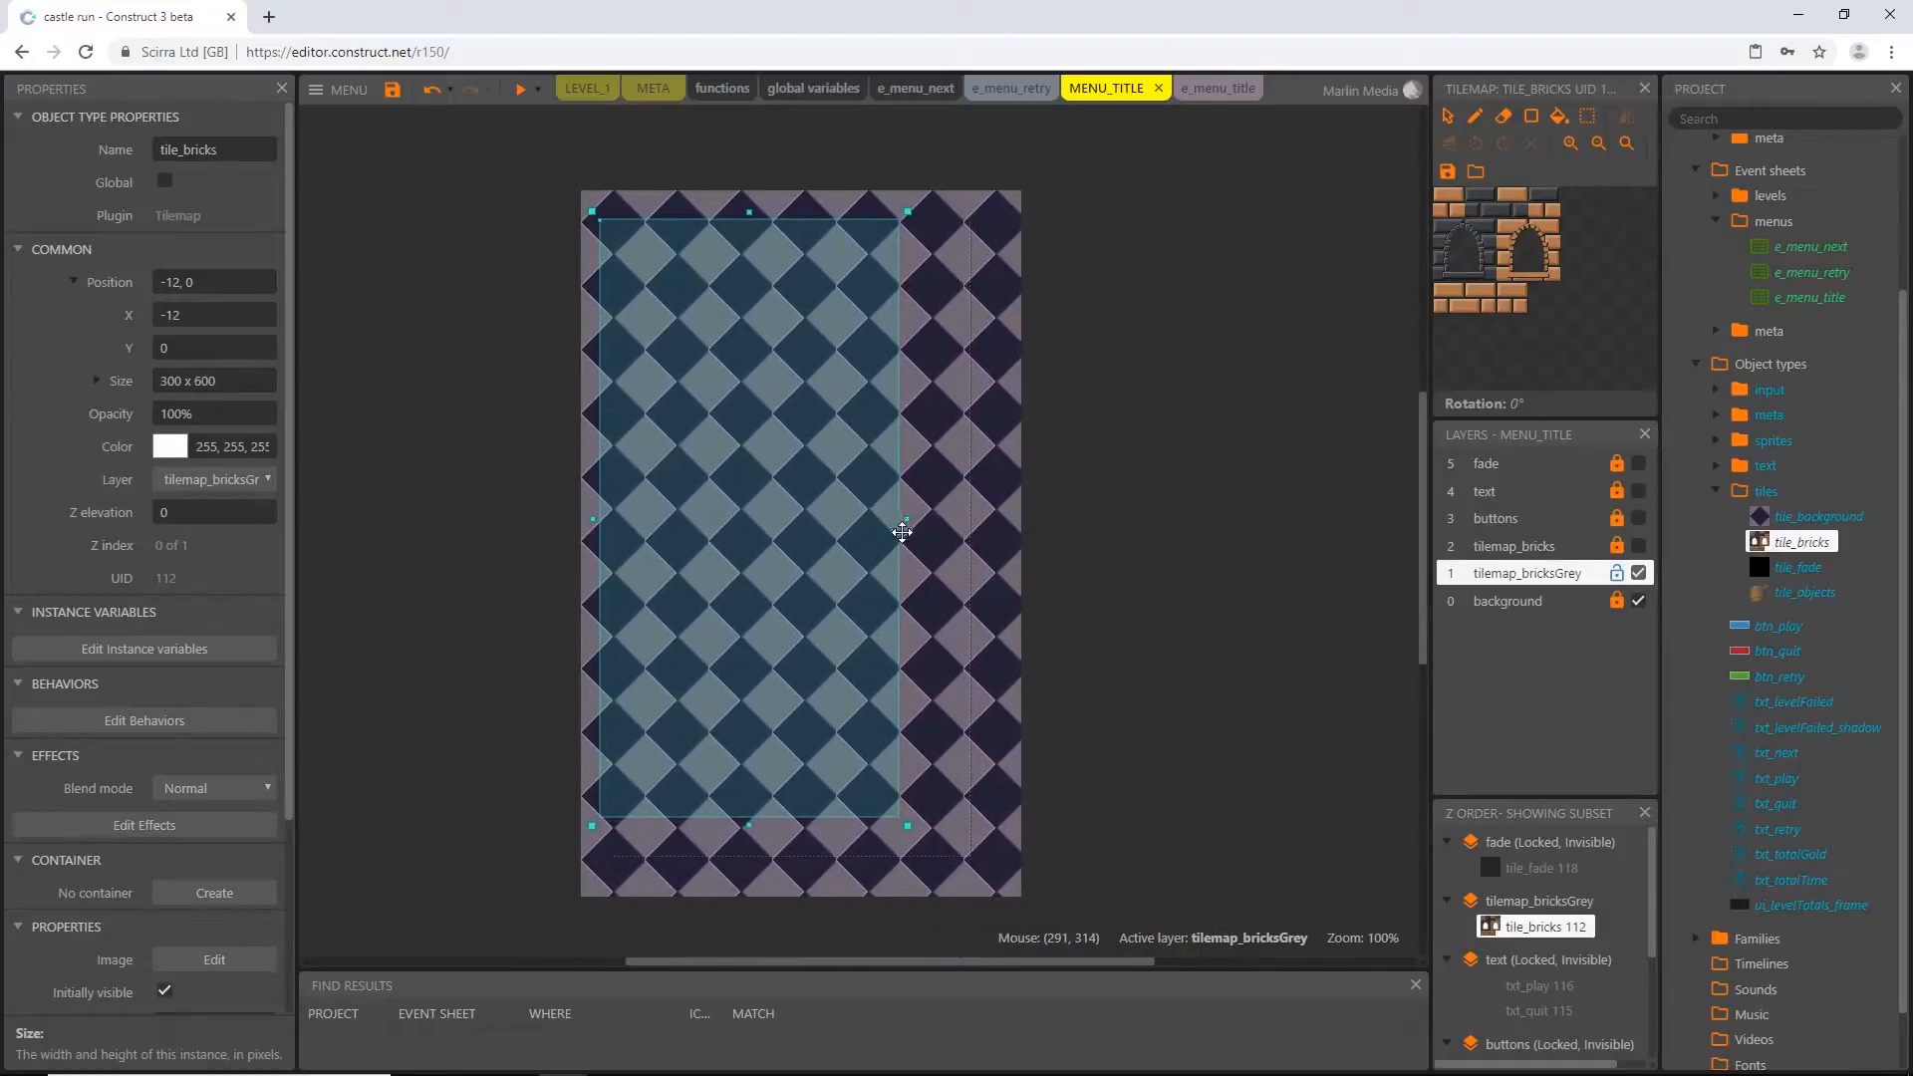
{"action": "left_click", "coordinate": [482, 749]}
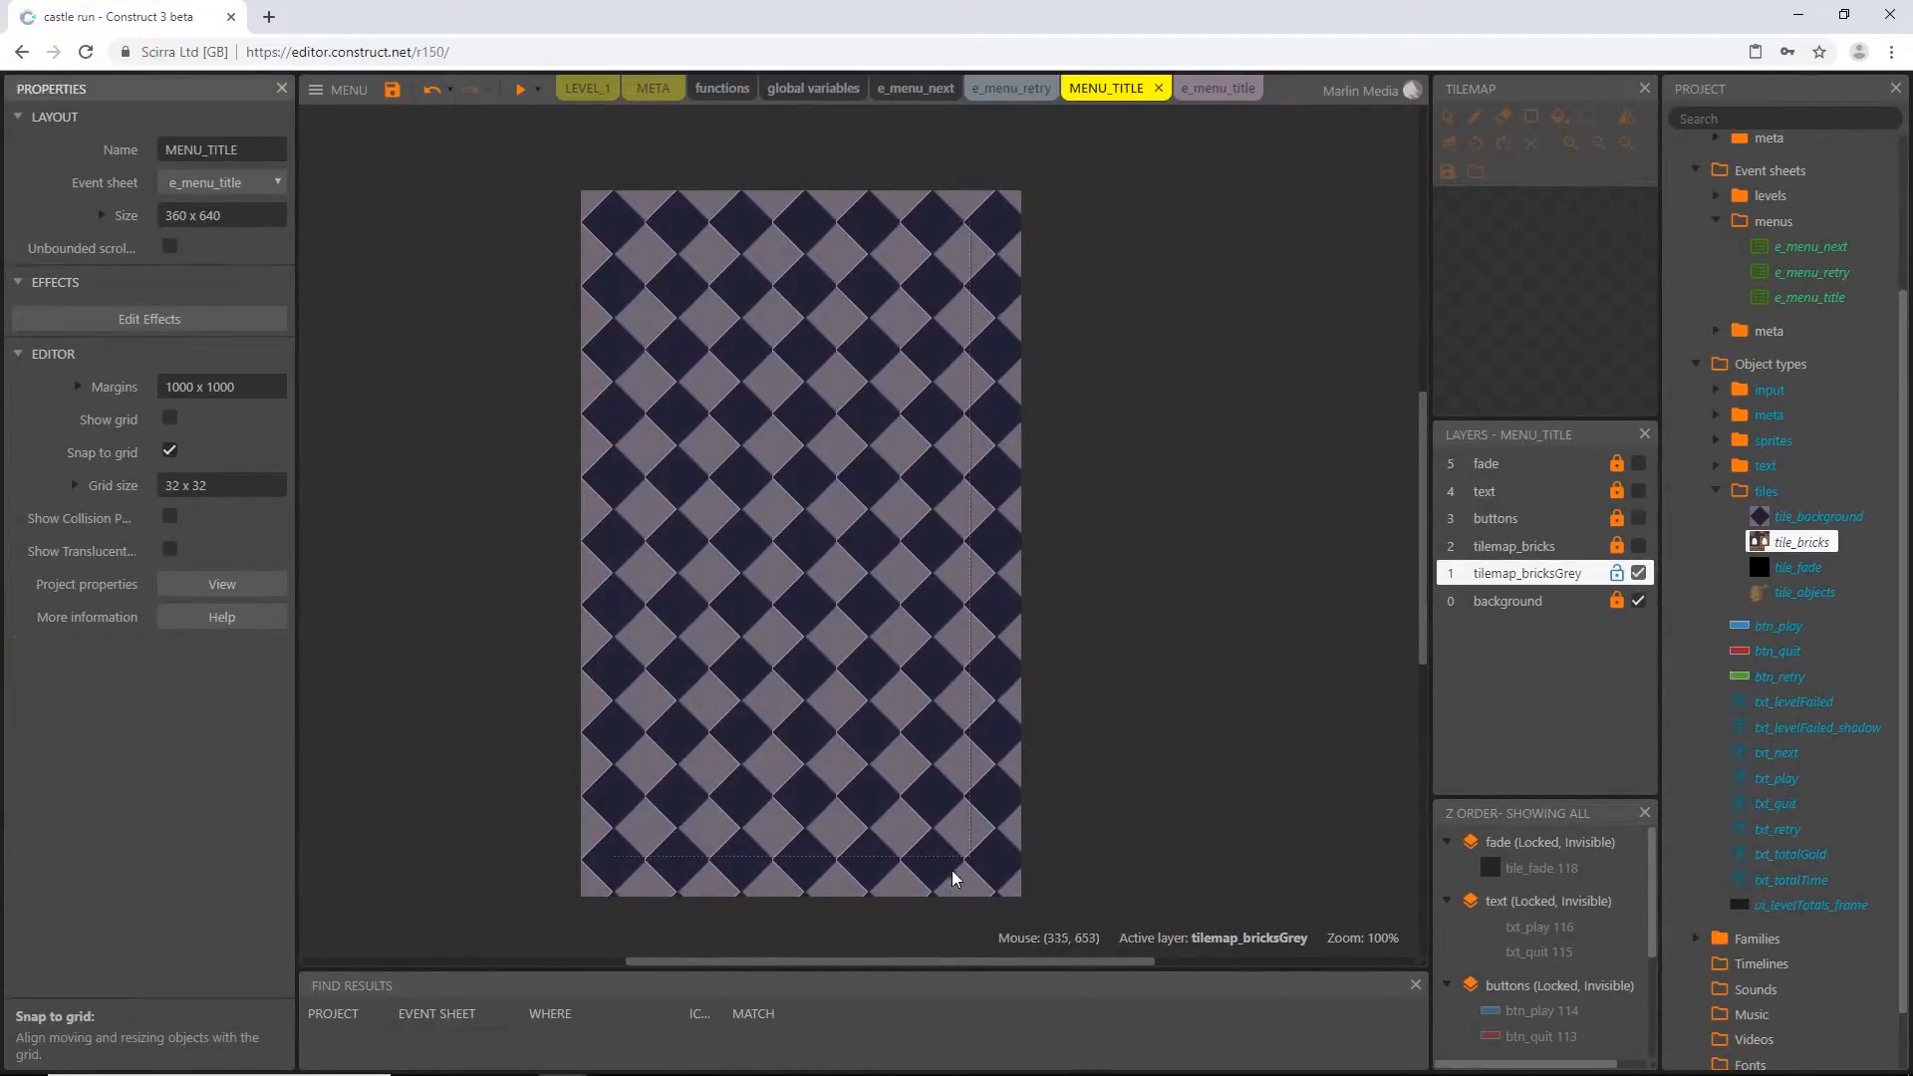
{"action": "left_click", "coordinate": [854, 552]}
{"action": "left_click_drag", "start_coordinate": [907, 826], "coordinate": [980, 867]}
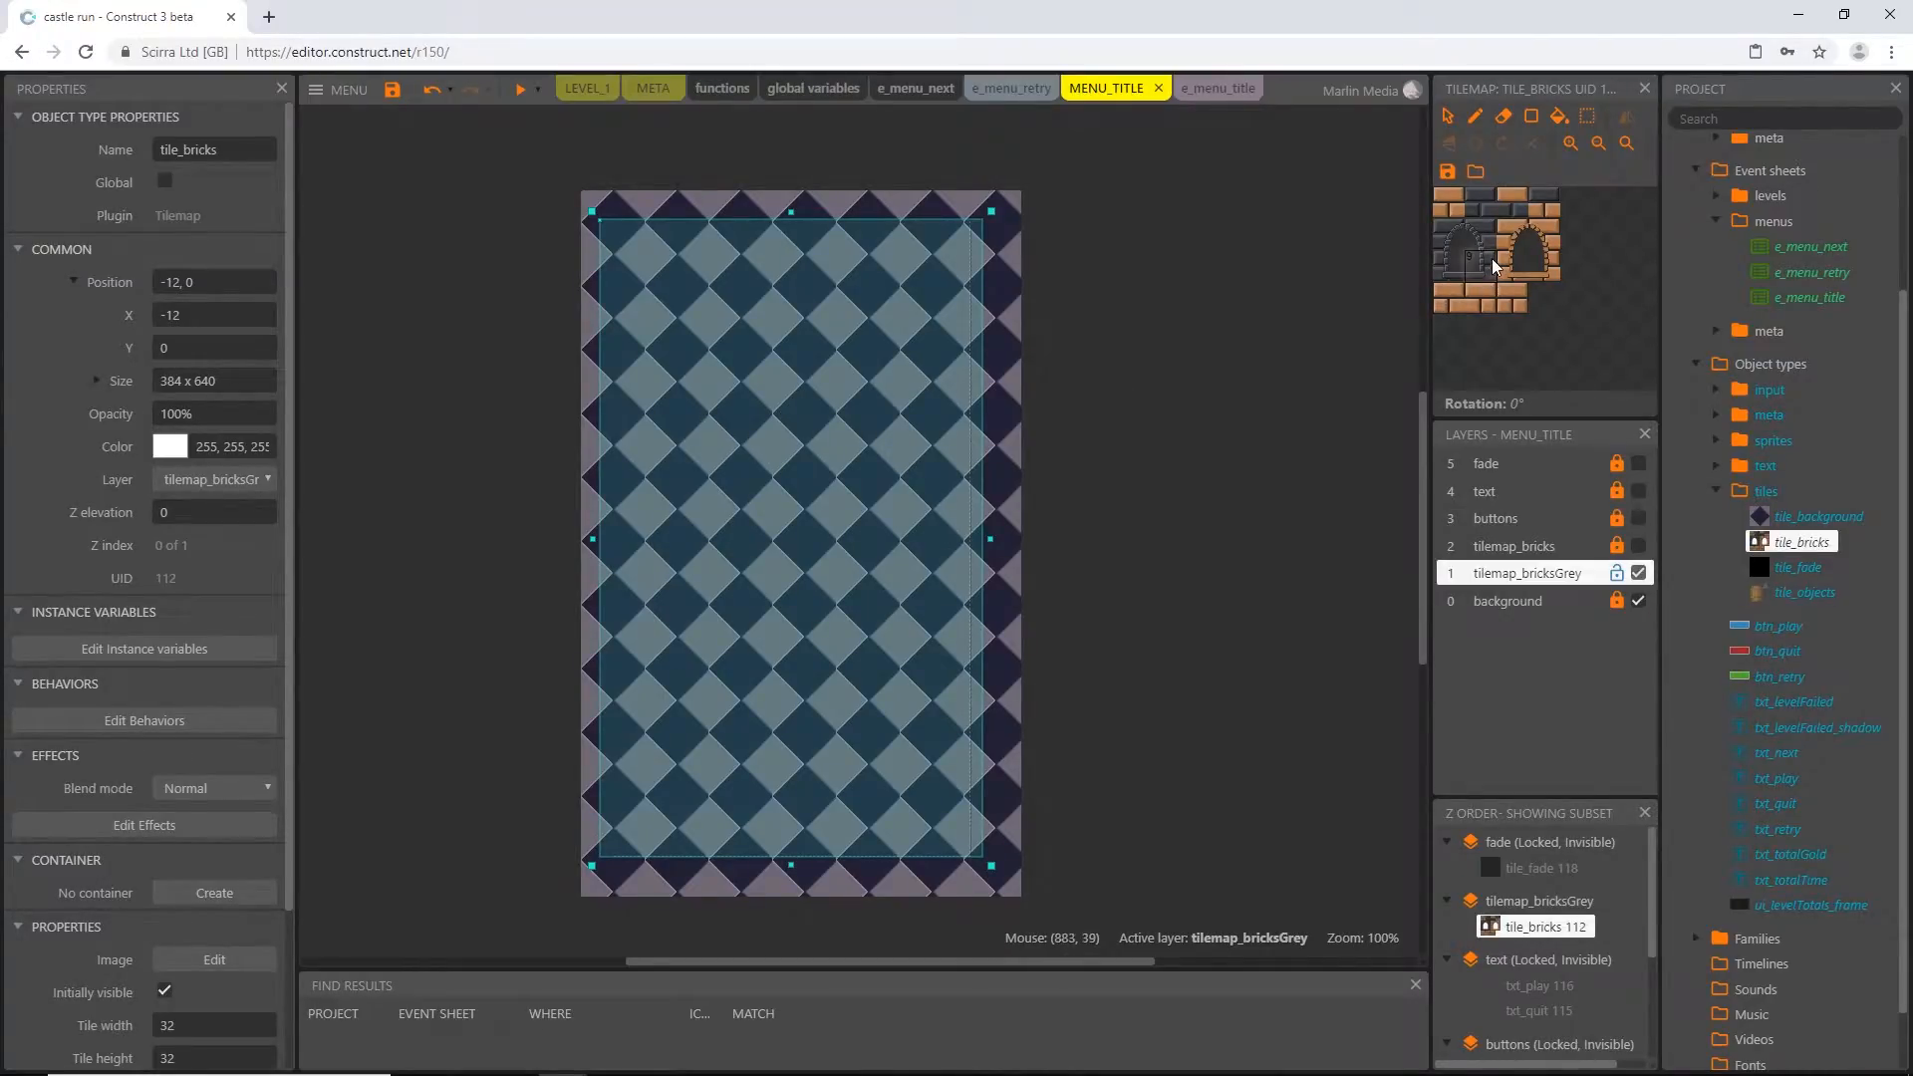
Fill the grey-layer tilemap with the plain grey brick tile, leaving its top five rows empty
{"action": "left_click", "coordinate": [1481, 202]}
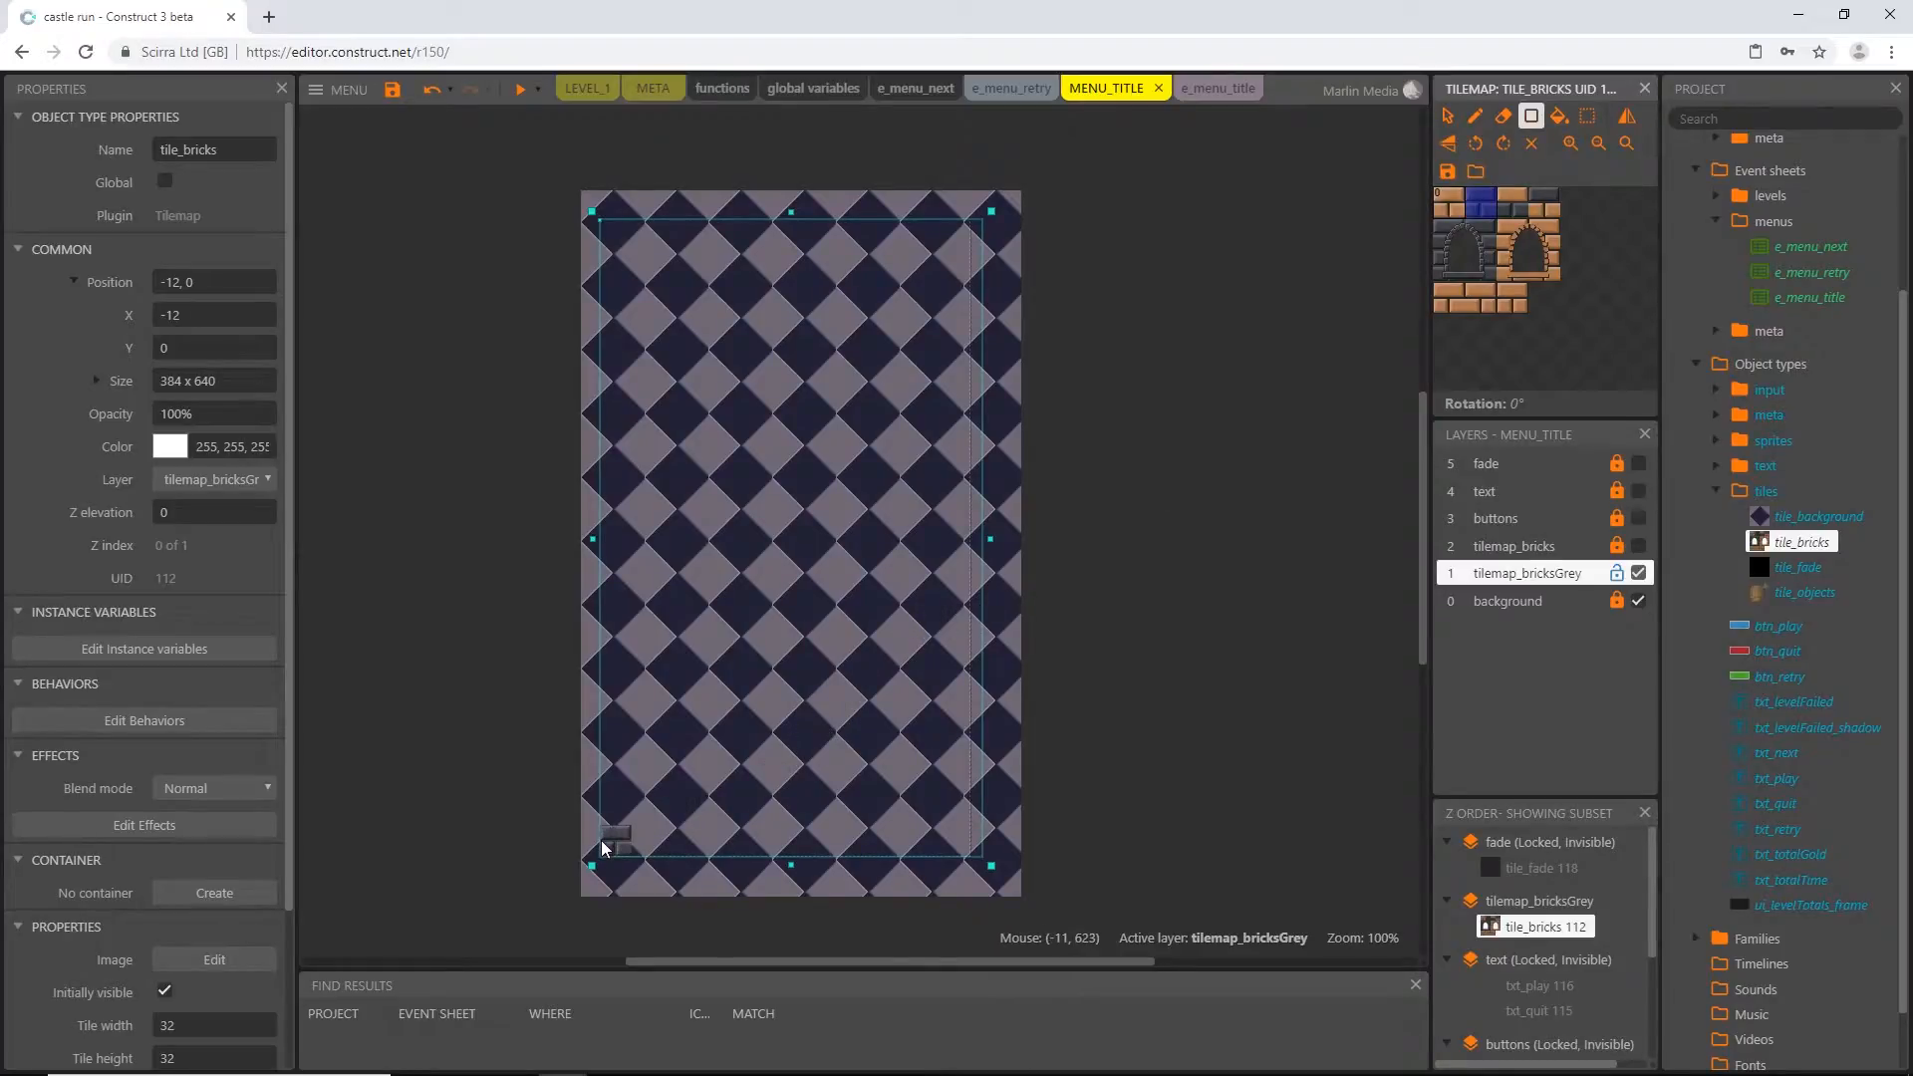
{"action": "left_click_drag", "start_coordinate": [602, 848], "coordinate": [974, 404]}
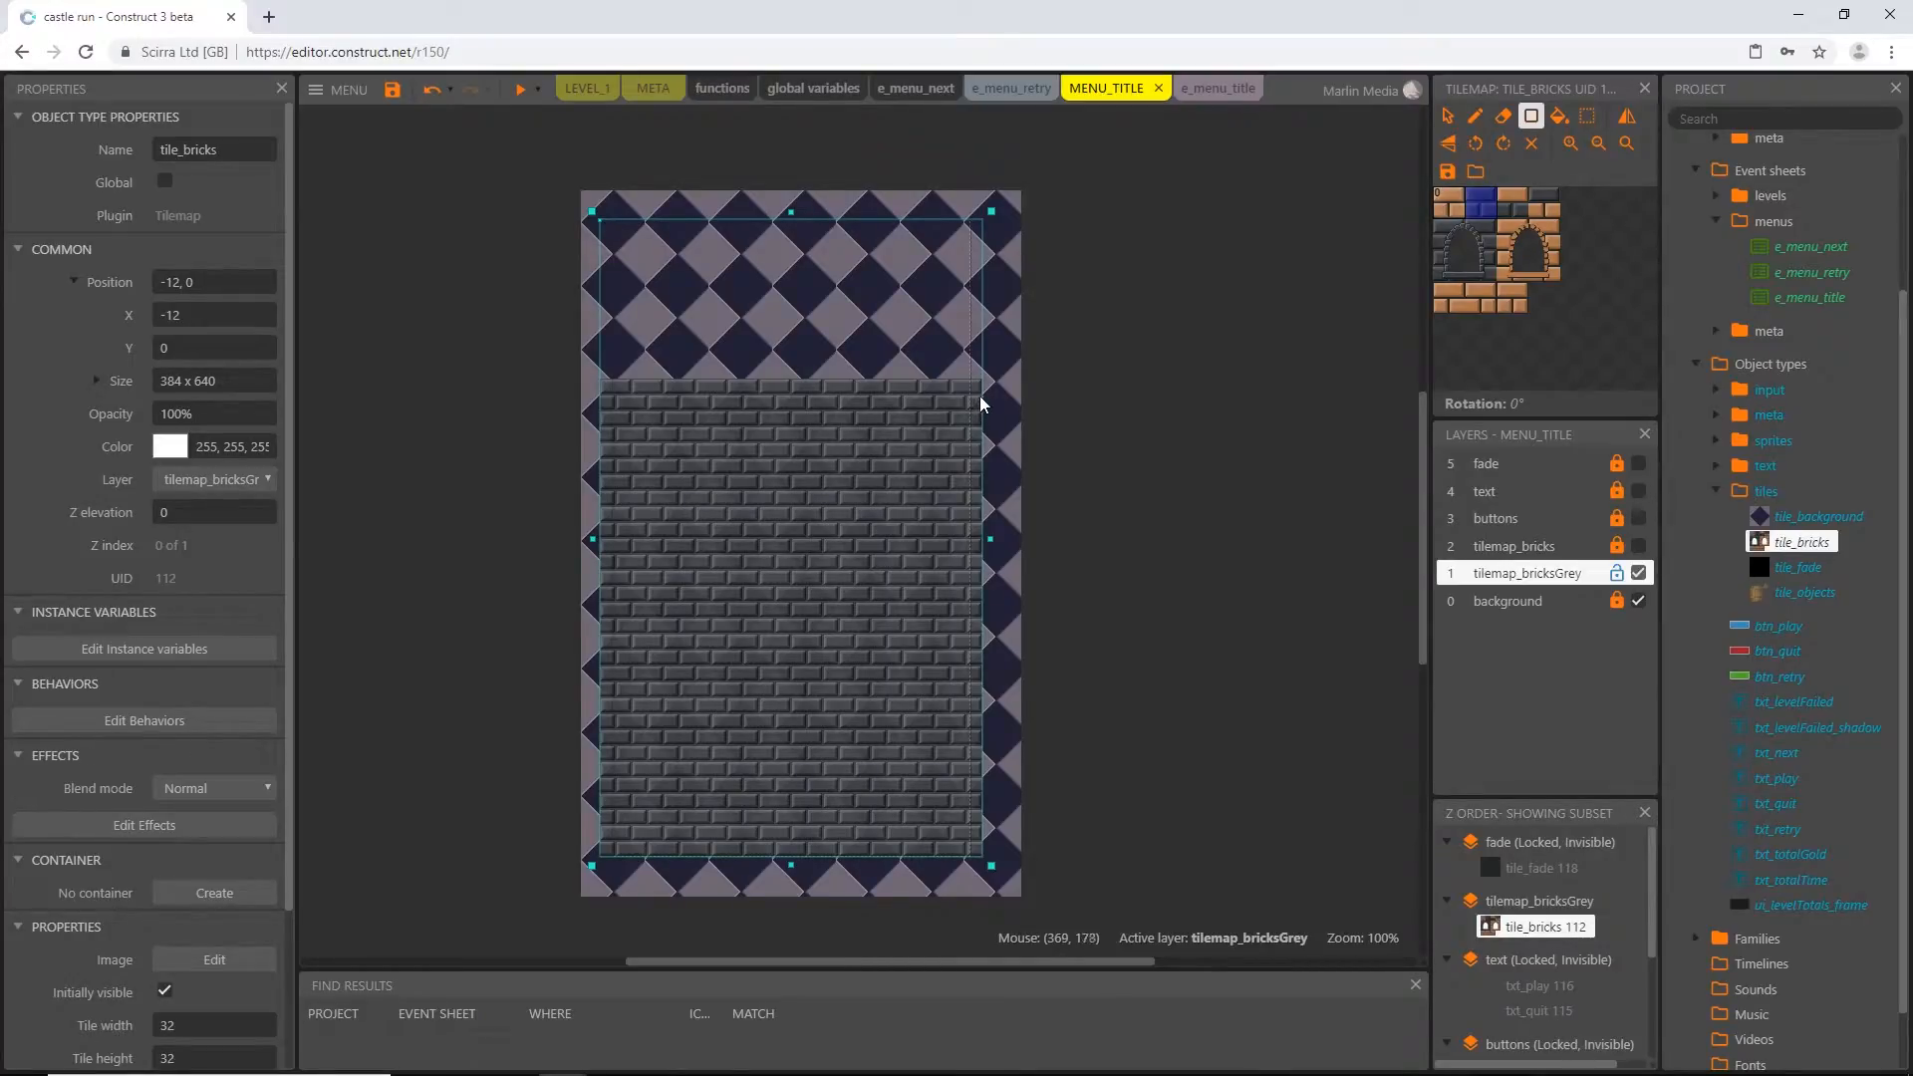
{"action": "left_click_drag", "start_coordinate": [980, 396], "coordinate": [981, 396]}
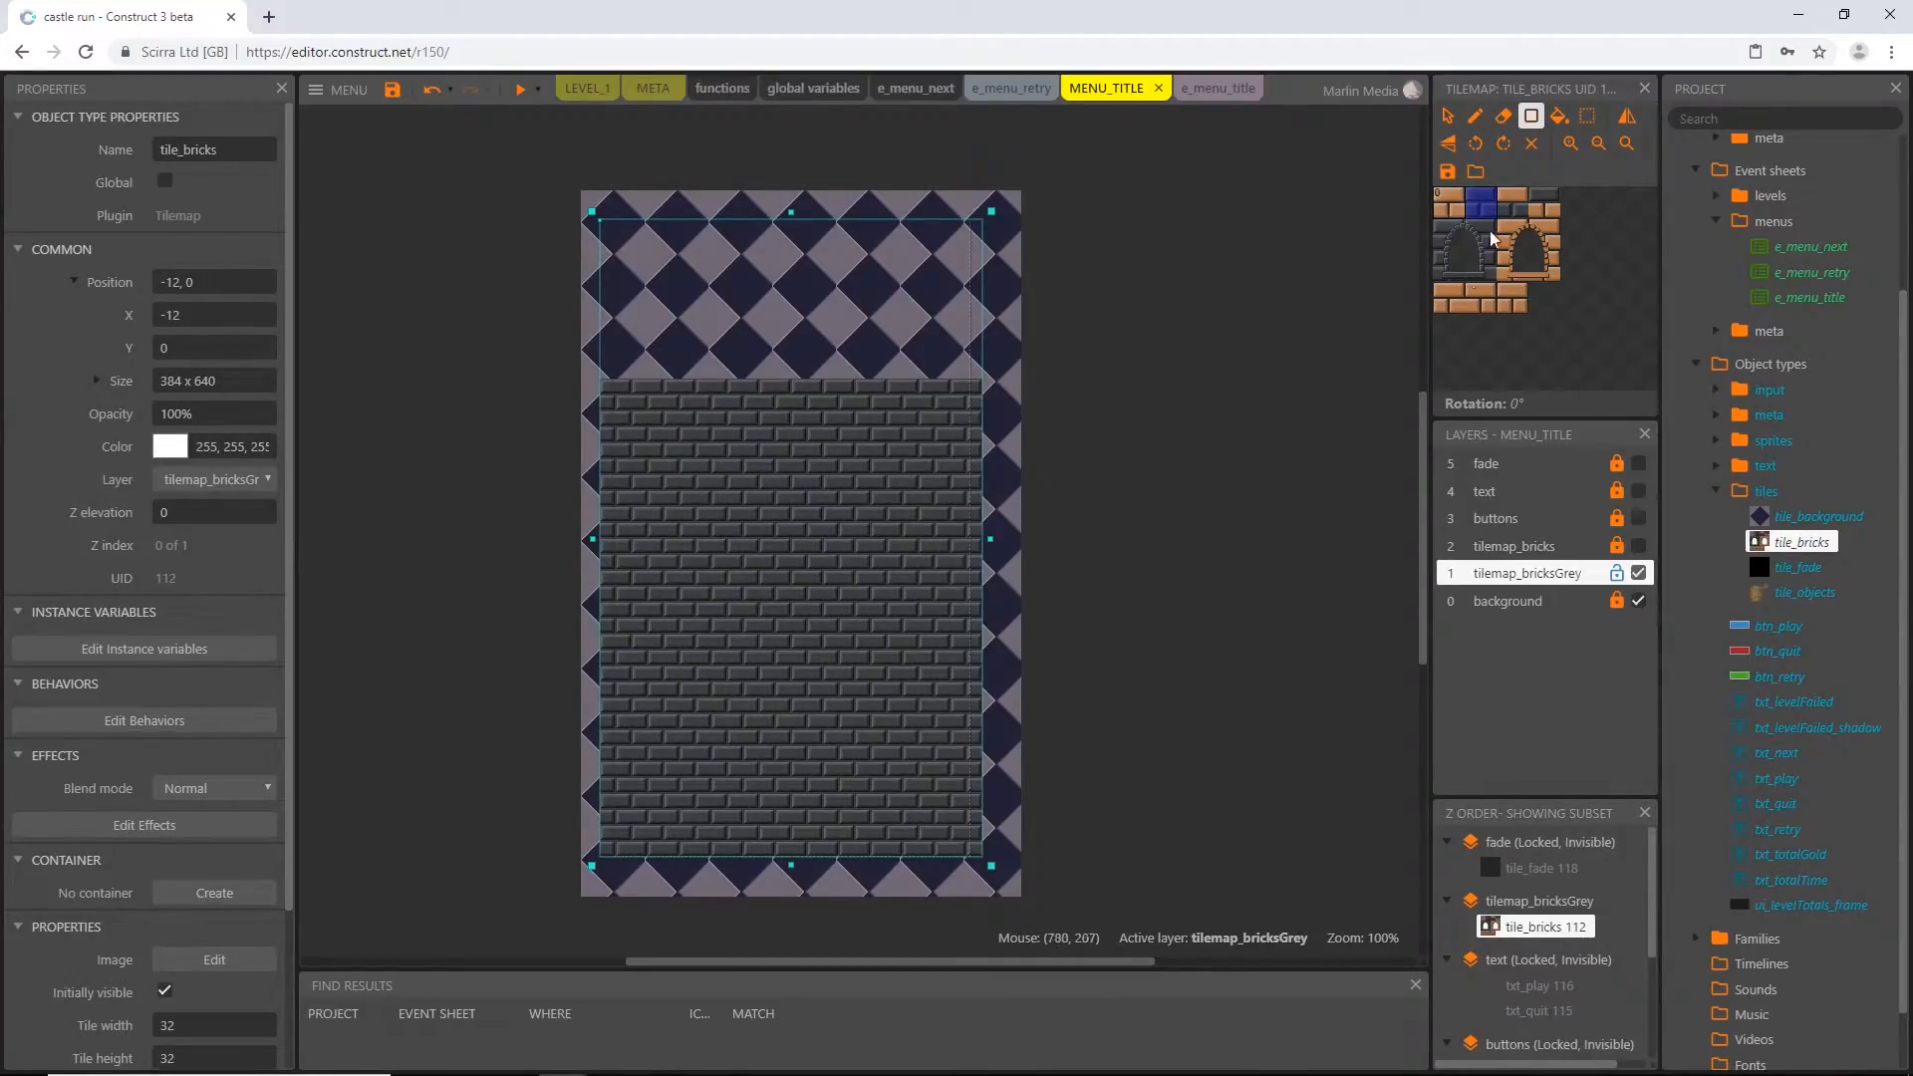
{"action": "left_click", "coordinate": [1447, 115]}
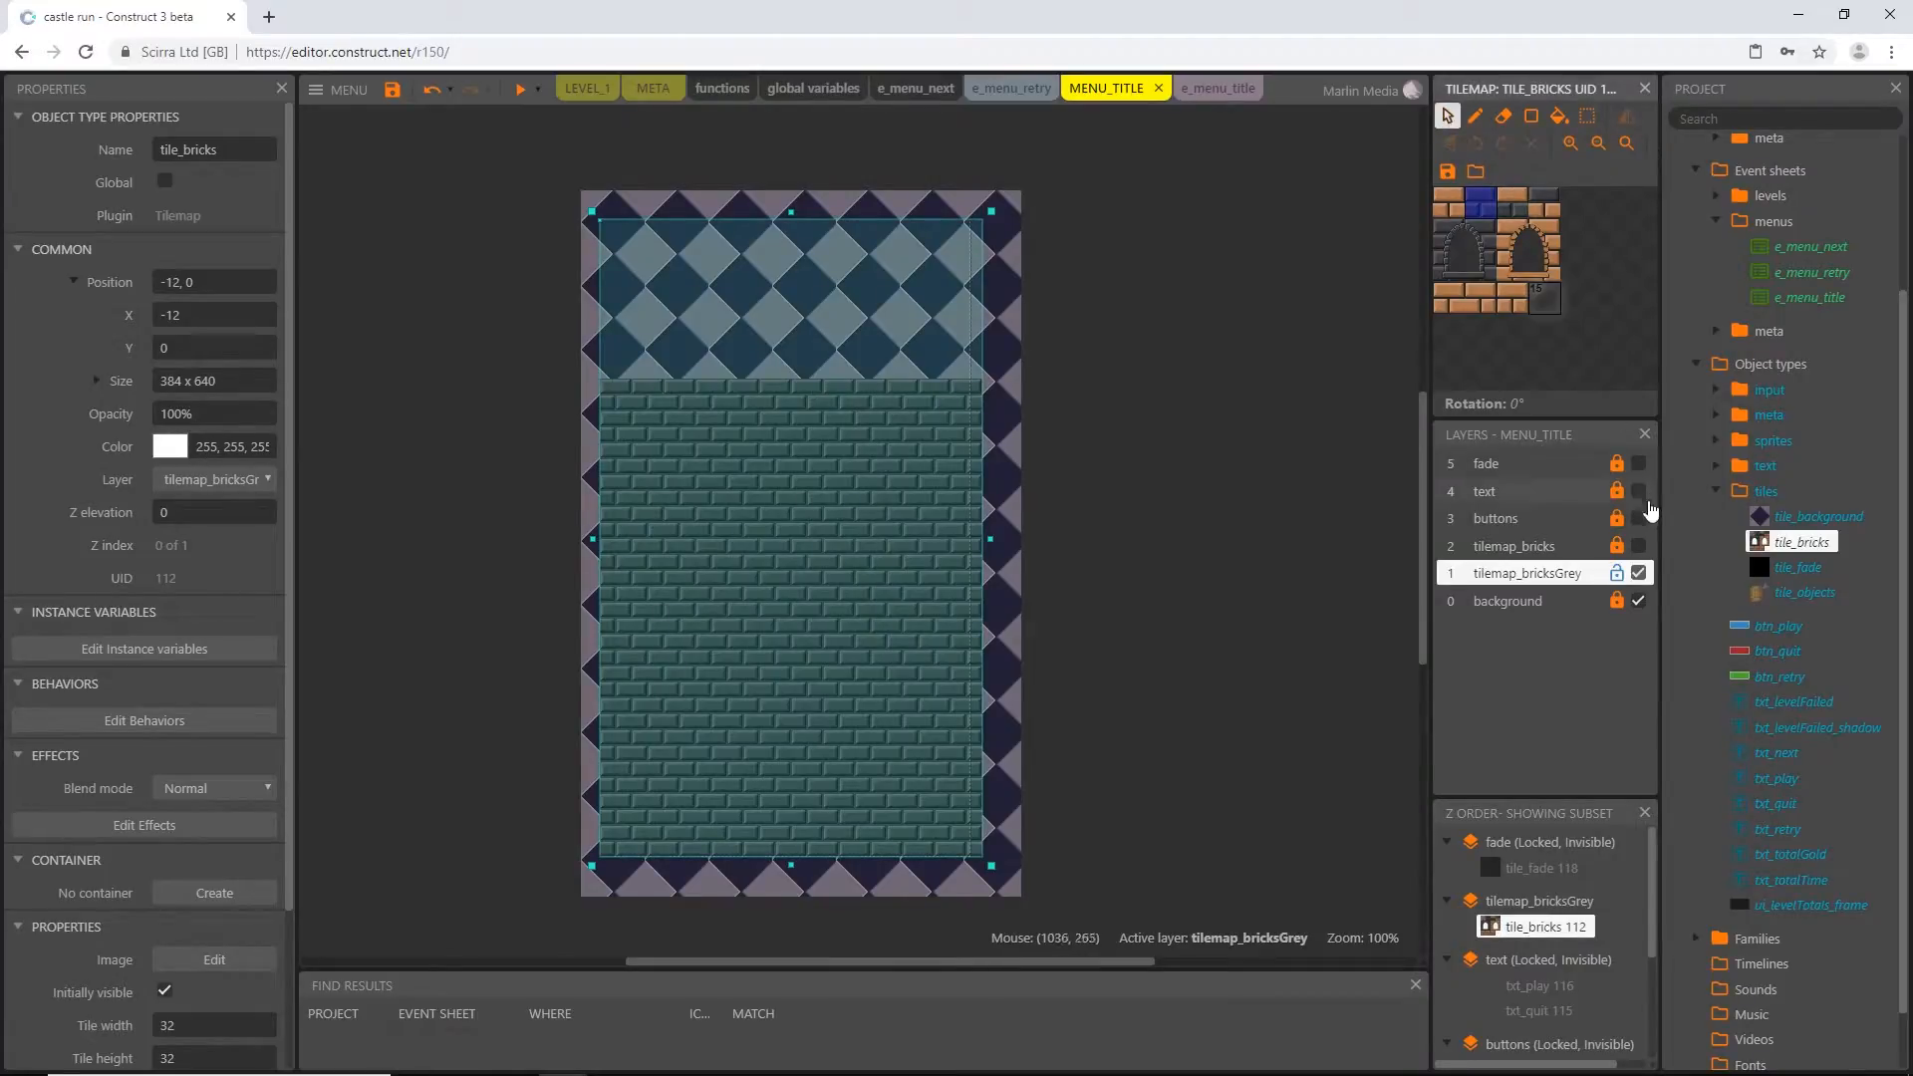
Unlock and show the tilemap_bricks layer, lock tilemap_bricksGrey, and select the tile_bricks tilemap on tilemap_bricks
{"action": "left_click", "coordinate": [1617, 548]}
{"action": "left_click", "coordinate": [1639, 547]}
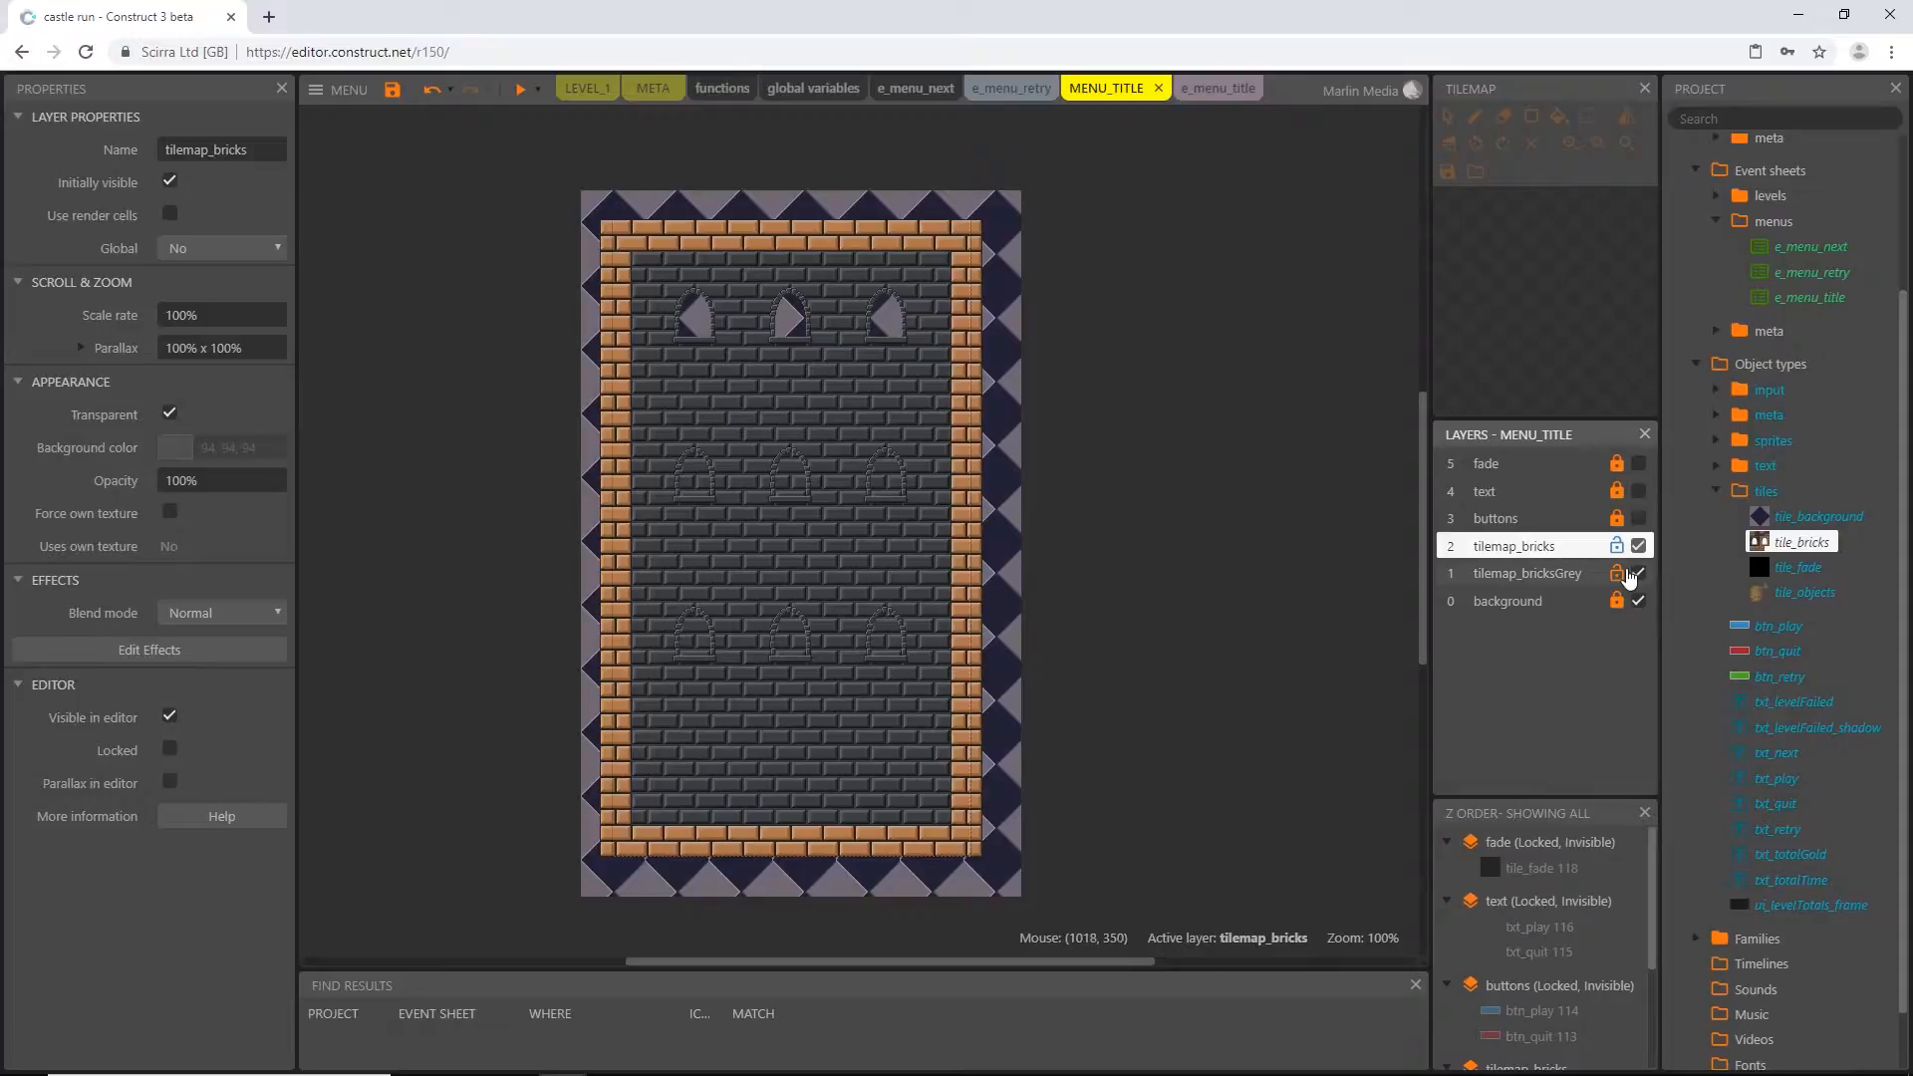
{"action": "left_click", "coordinate": [908, 540]}
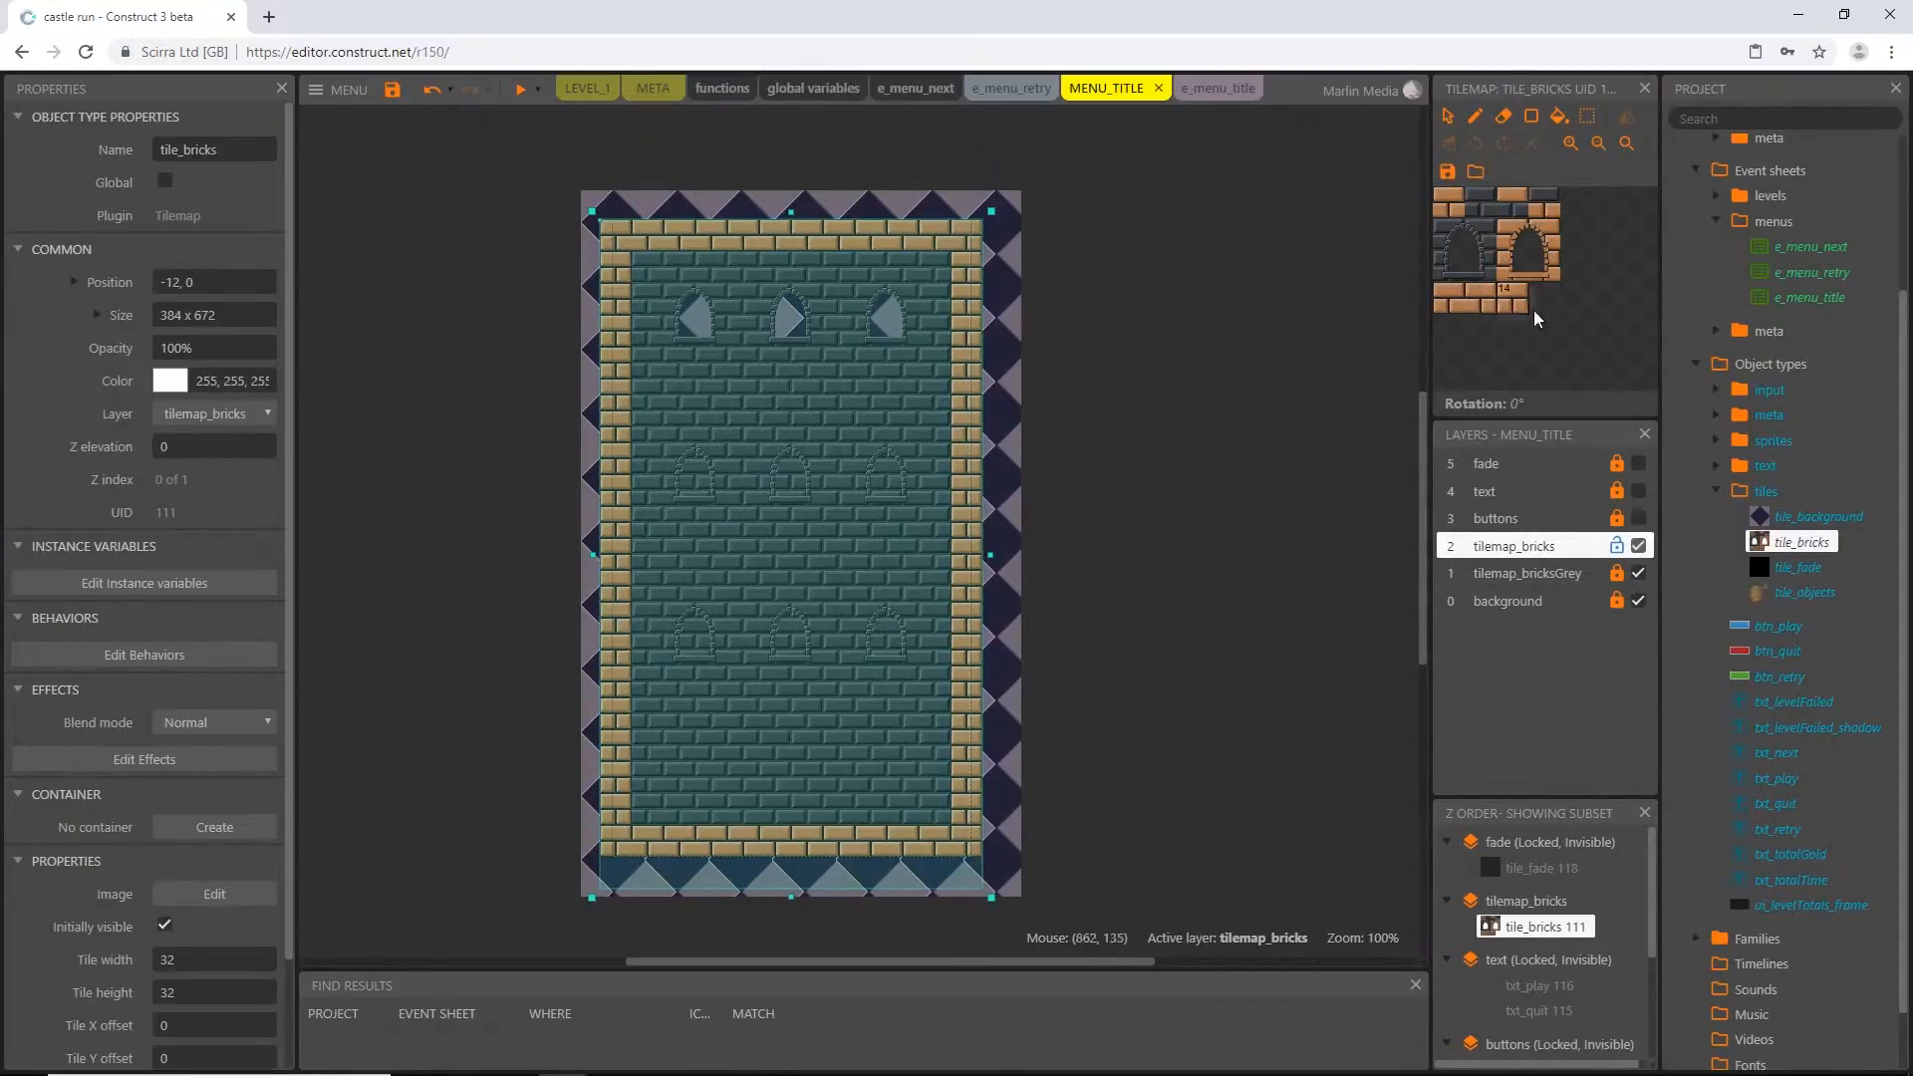
Erase the top eight rows of tiles from the tilemap on the tilemap_bricks layer
{"action": "left_click", "coordinate": [1458, 215]}
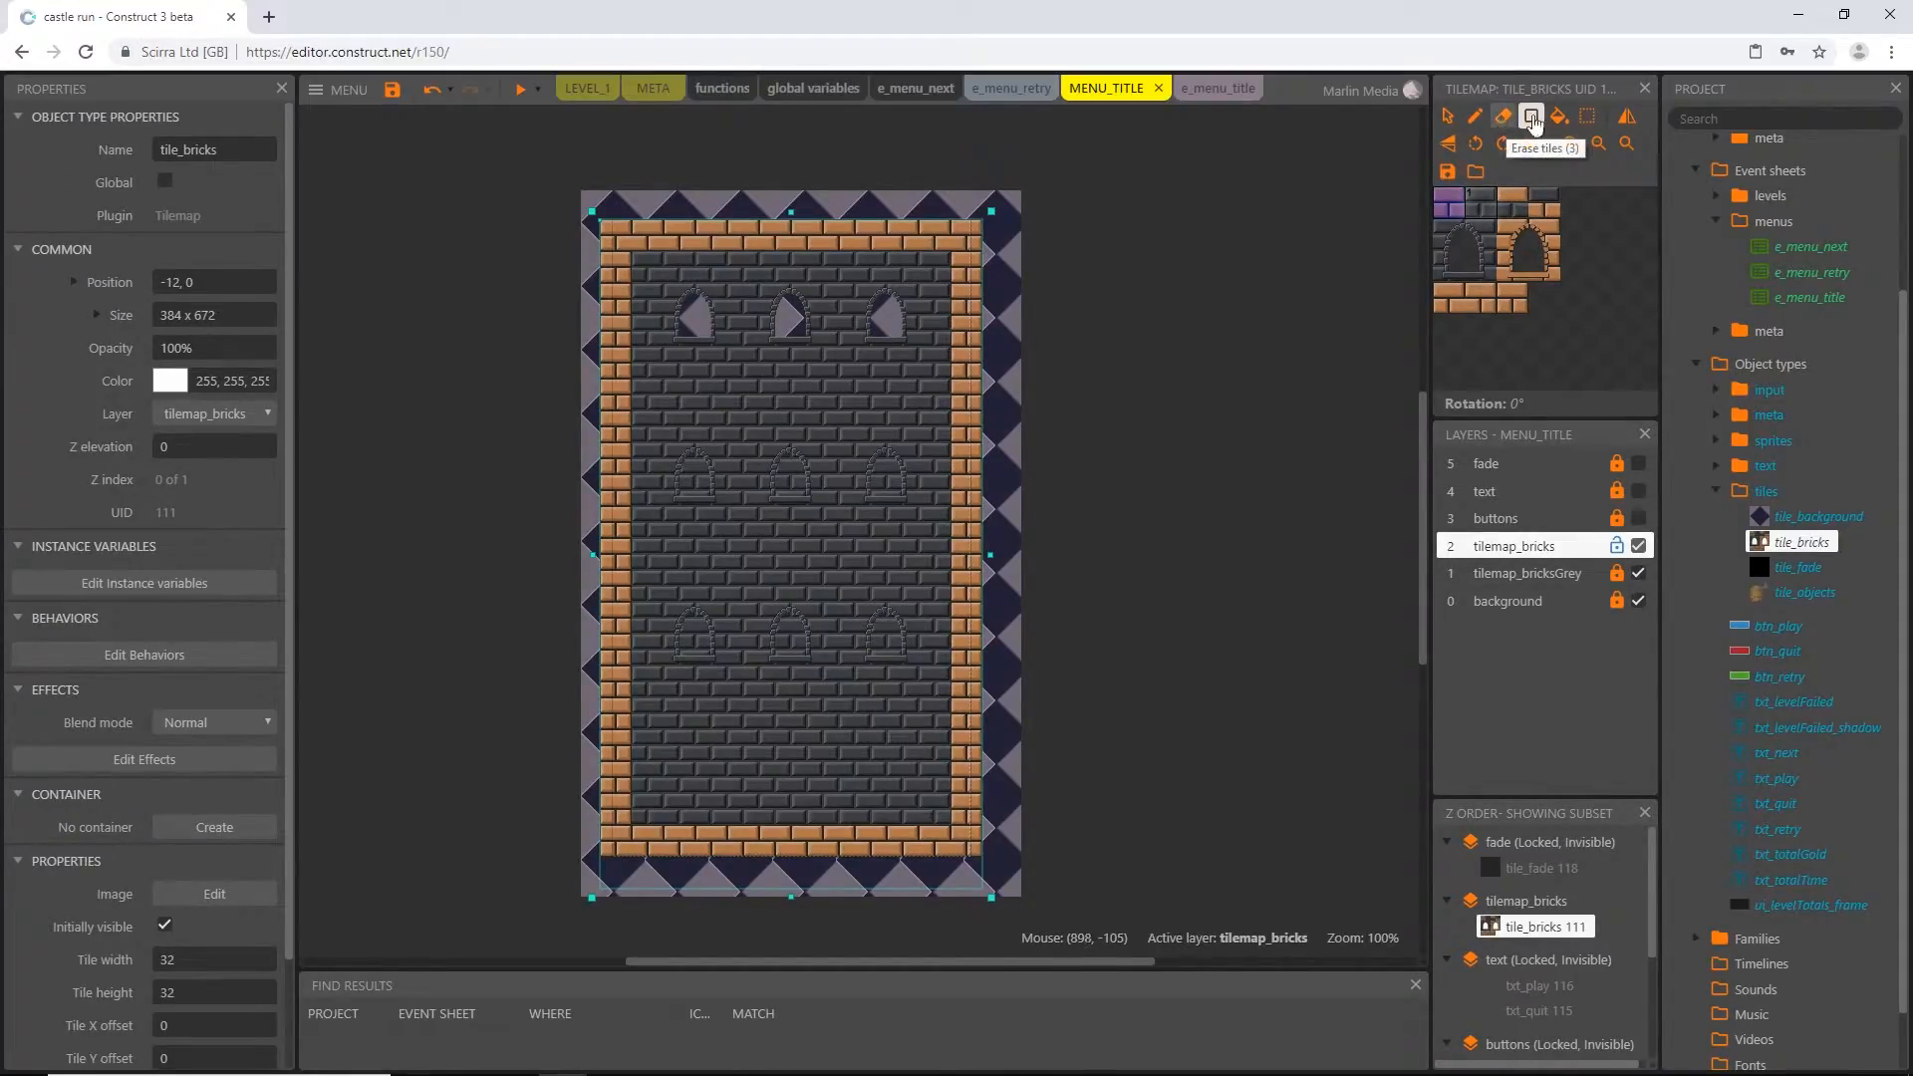
{"action": "left_click", "coordinate": [1587, 120]}
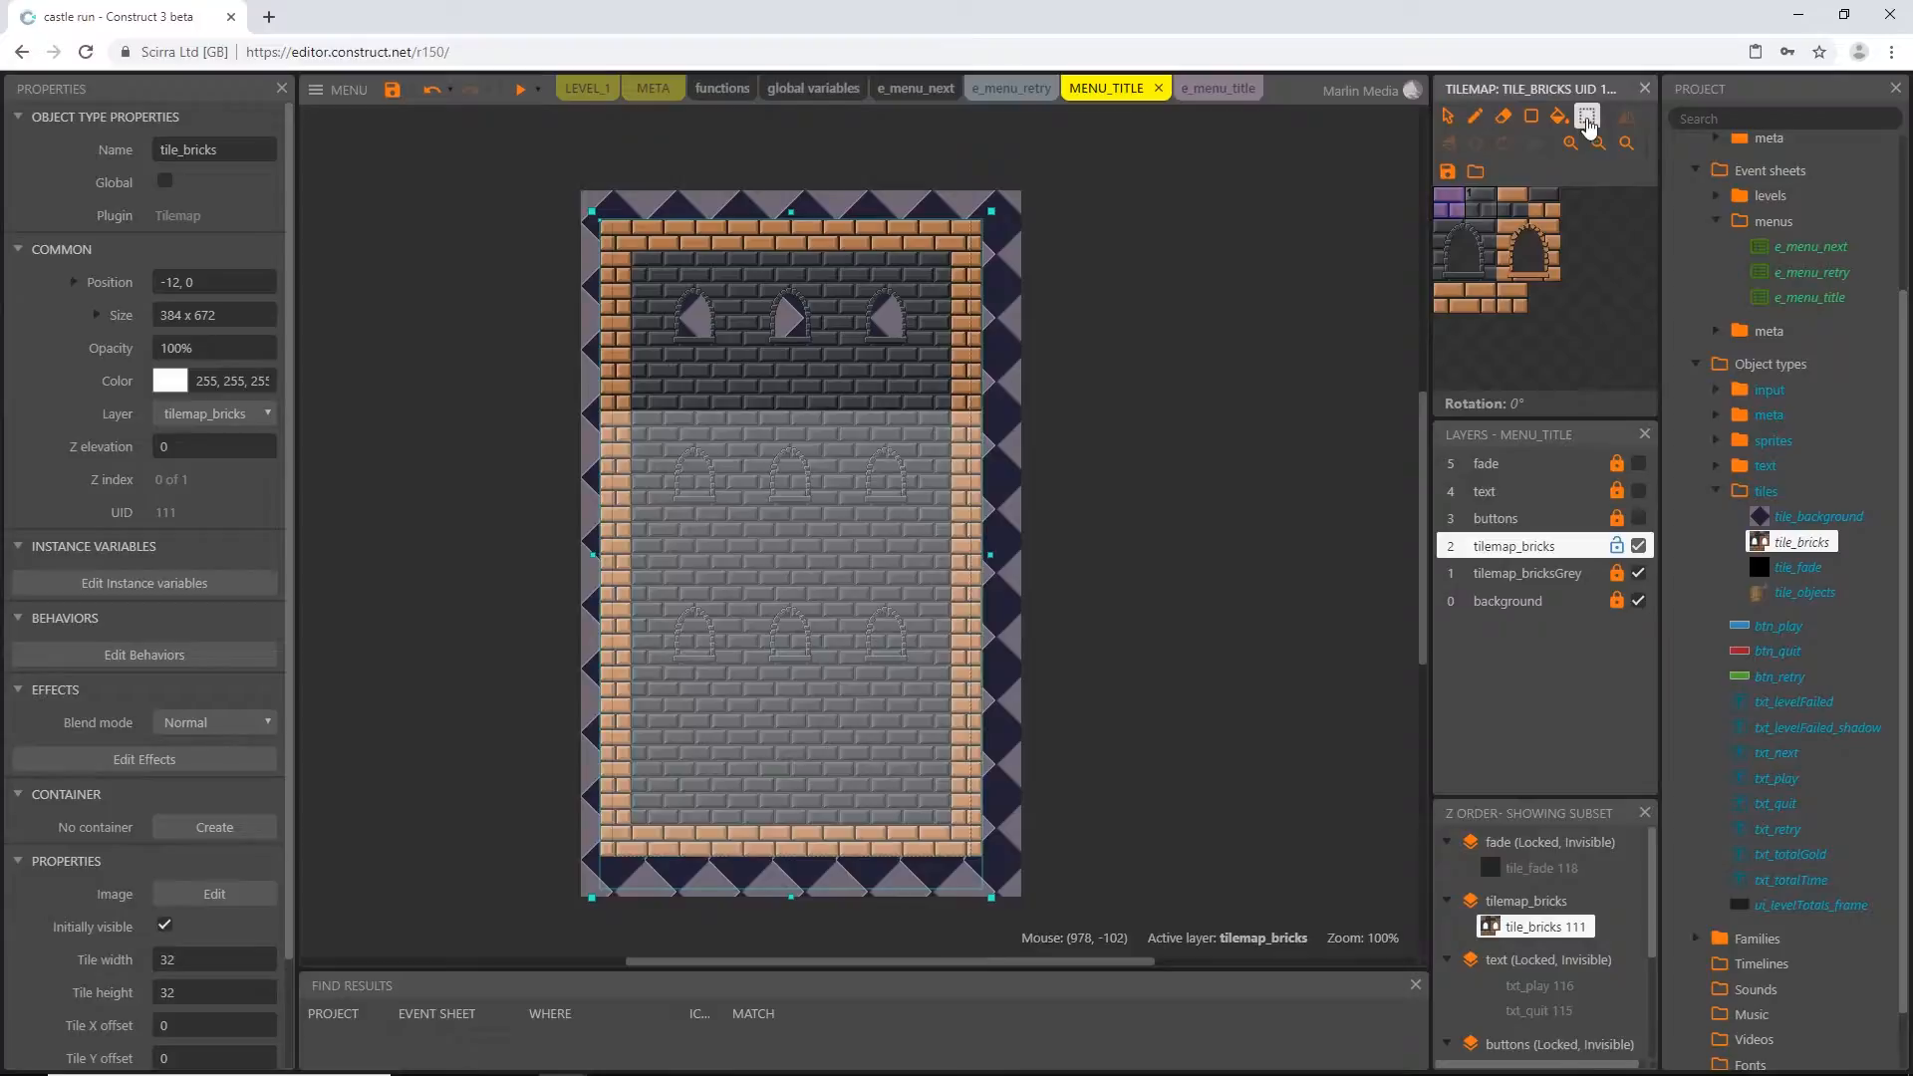
{"action": "left_click", "coordinate": [607, 233]}
{"action": "mouse_move", "coordinate": [608, 233]}
{"action": "left_mouse_down"}
{"action": "mouse_move", "coordinate": [858, 350]}
{"action": "mouse_move", "coordinate": [986, 445]}
{"action": "mouse_move", "coordinate": [751, 264]}
{"action": "mouse_move", "coordinate": [582, 244]}
{"action": "mouse_move", "coordinate": [590, 280]}
{"action": "left_mouse_up"}
{"action": "left_click", "coordinate": [1504, 115]}
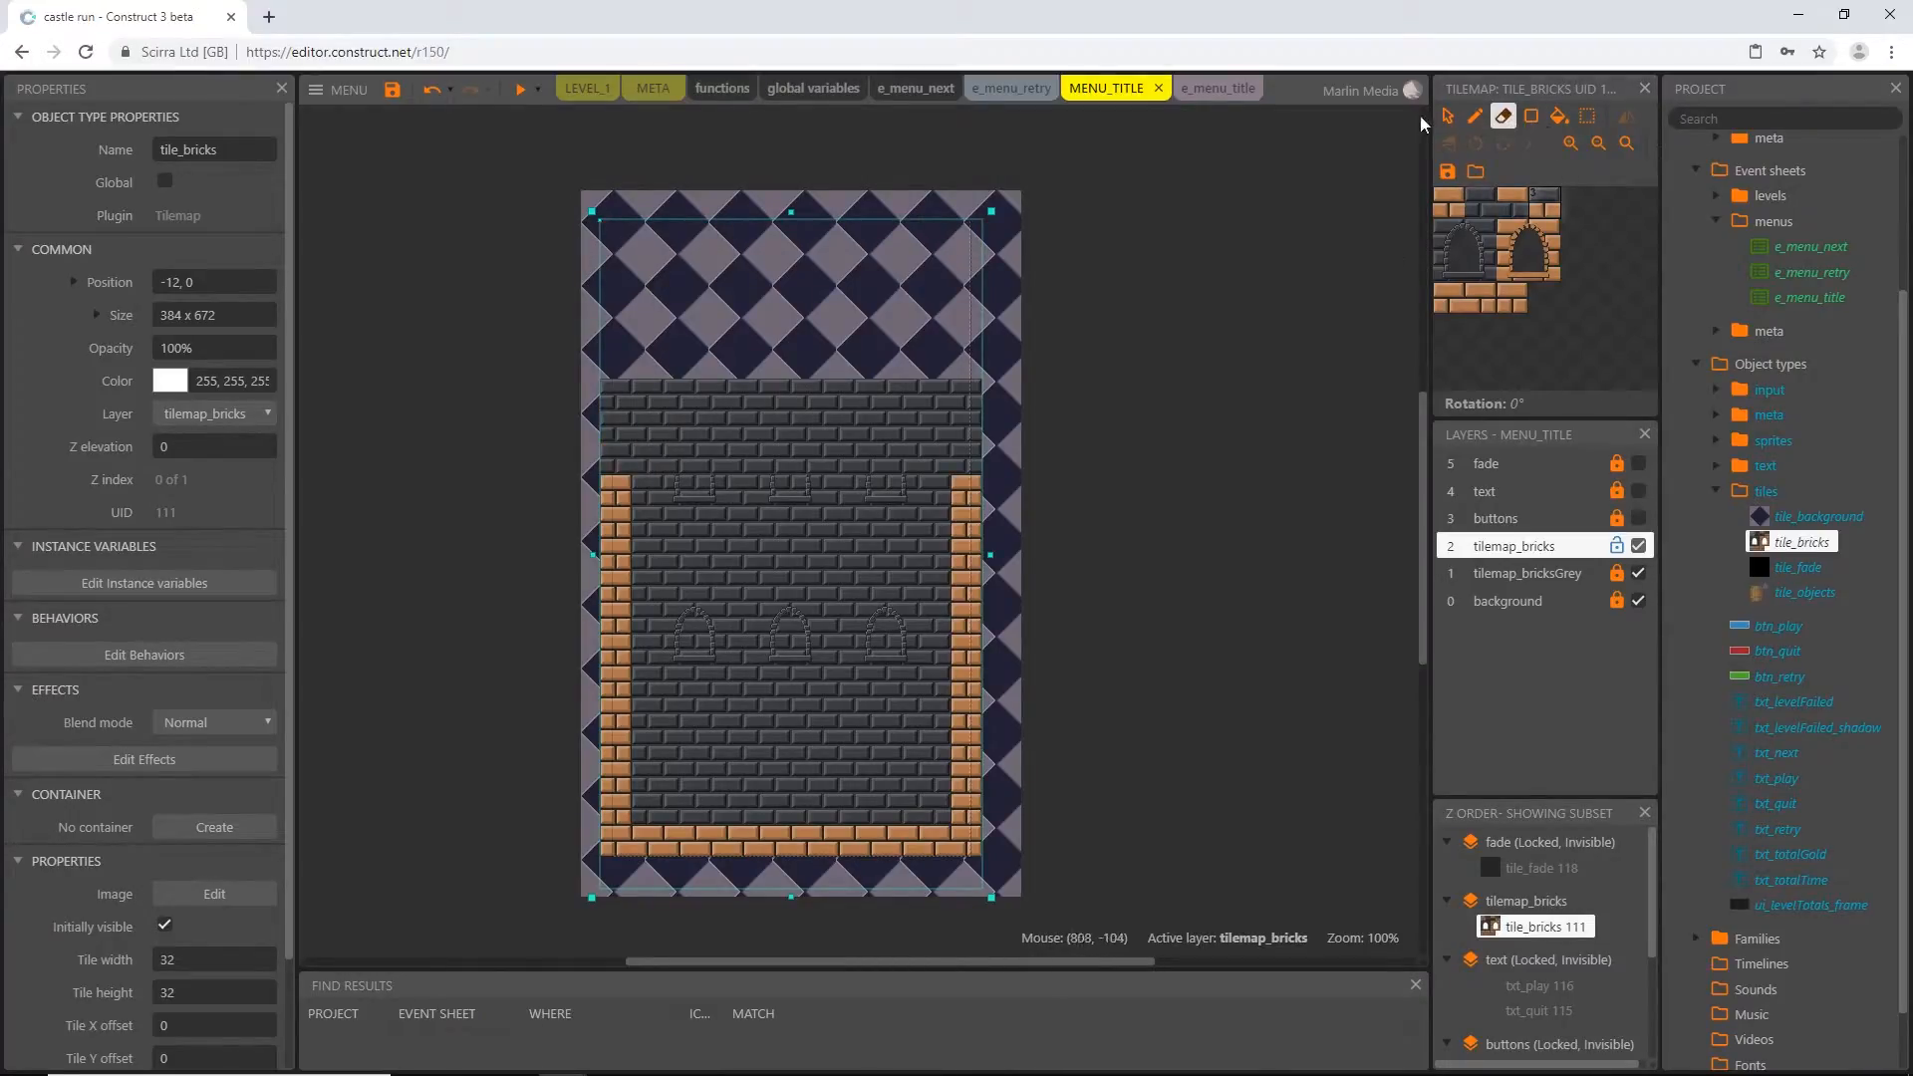
{"action": "left_click", "coordinate": [1448, 116]}
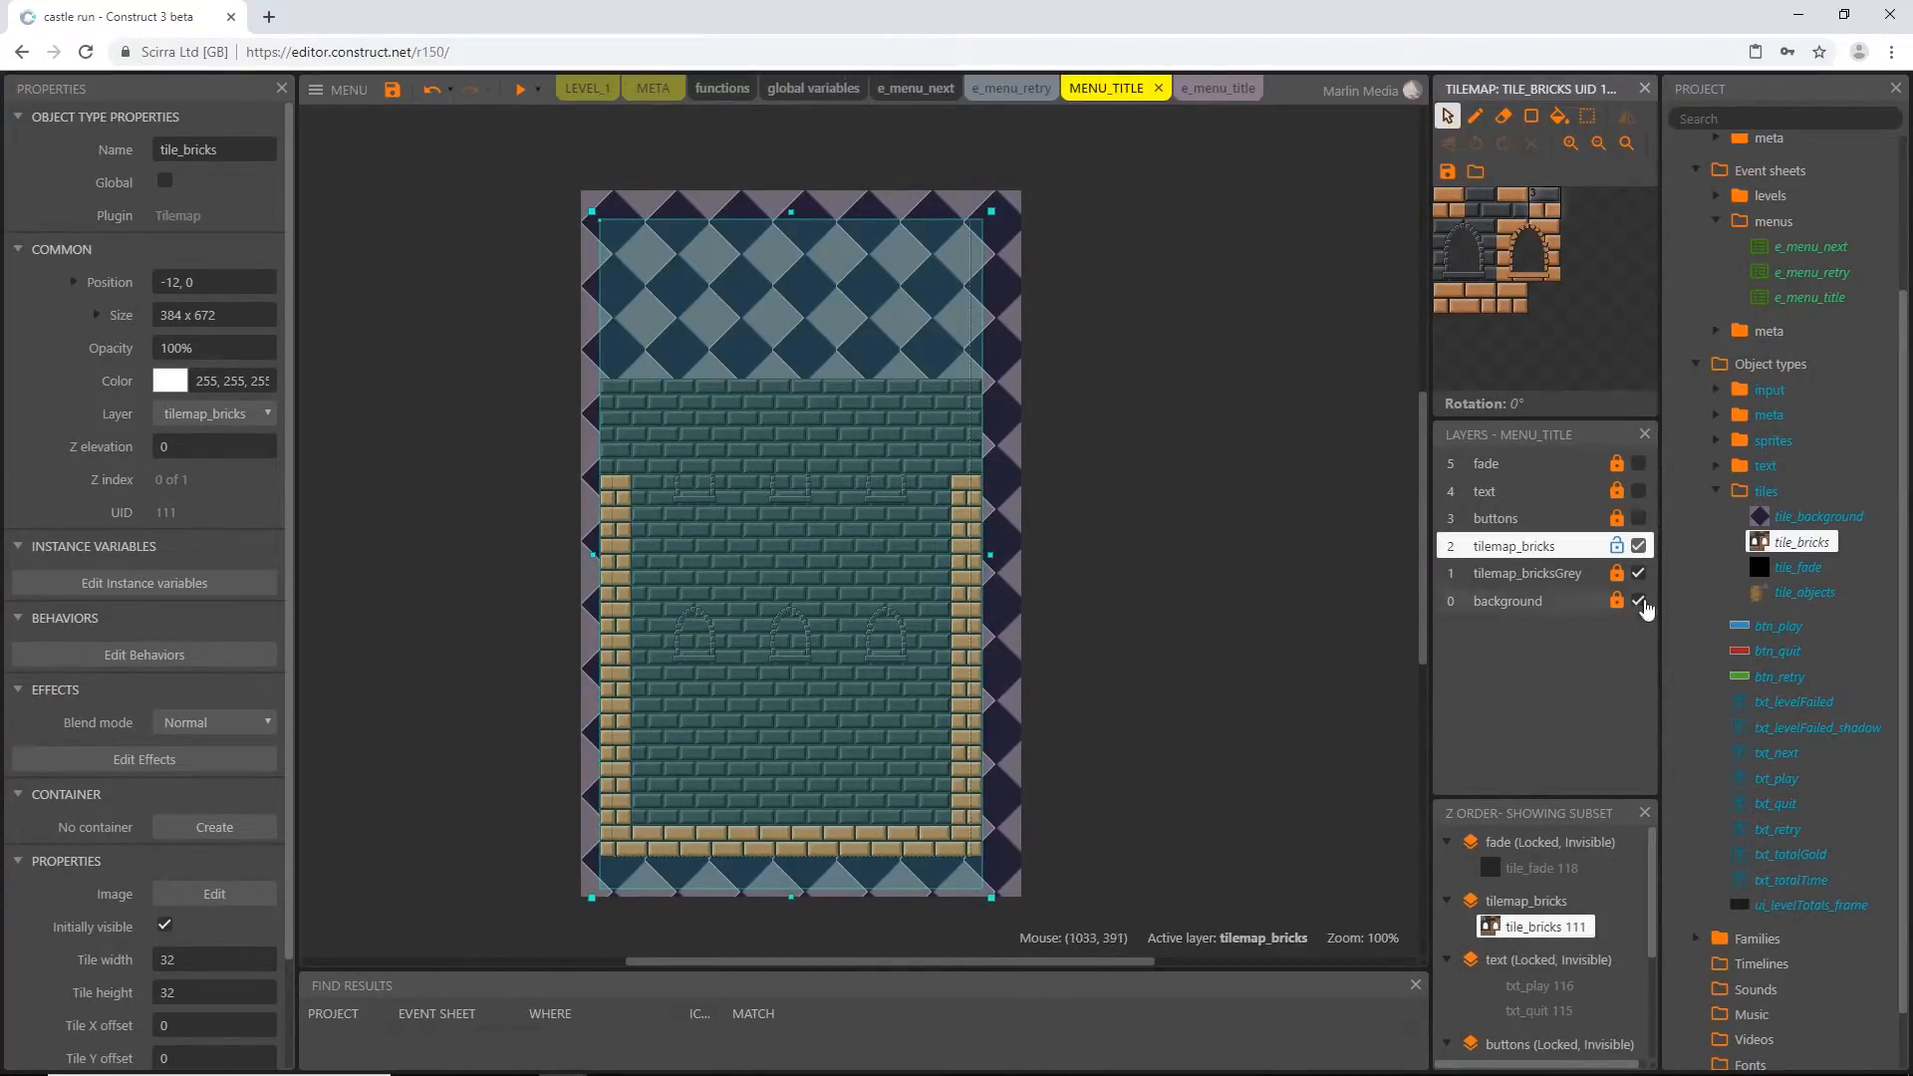
Fill the tilemap_bricks tilemap with the orange brick tile from the castle wall's bottom row up, leaving the top six rows empty
{"action": "left_click", "coordinate": [1639, 574]}
{"action": "left_click", "coordinate": [1639, 574]}
{"action": "left_click", "coordinate": [1639, 574]}
{"action": "left_click", "coordinate": [1639, 574]}
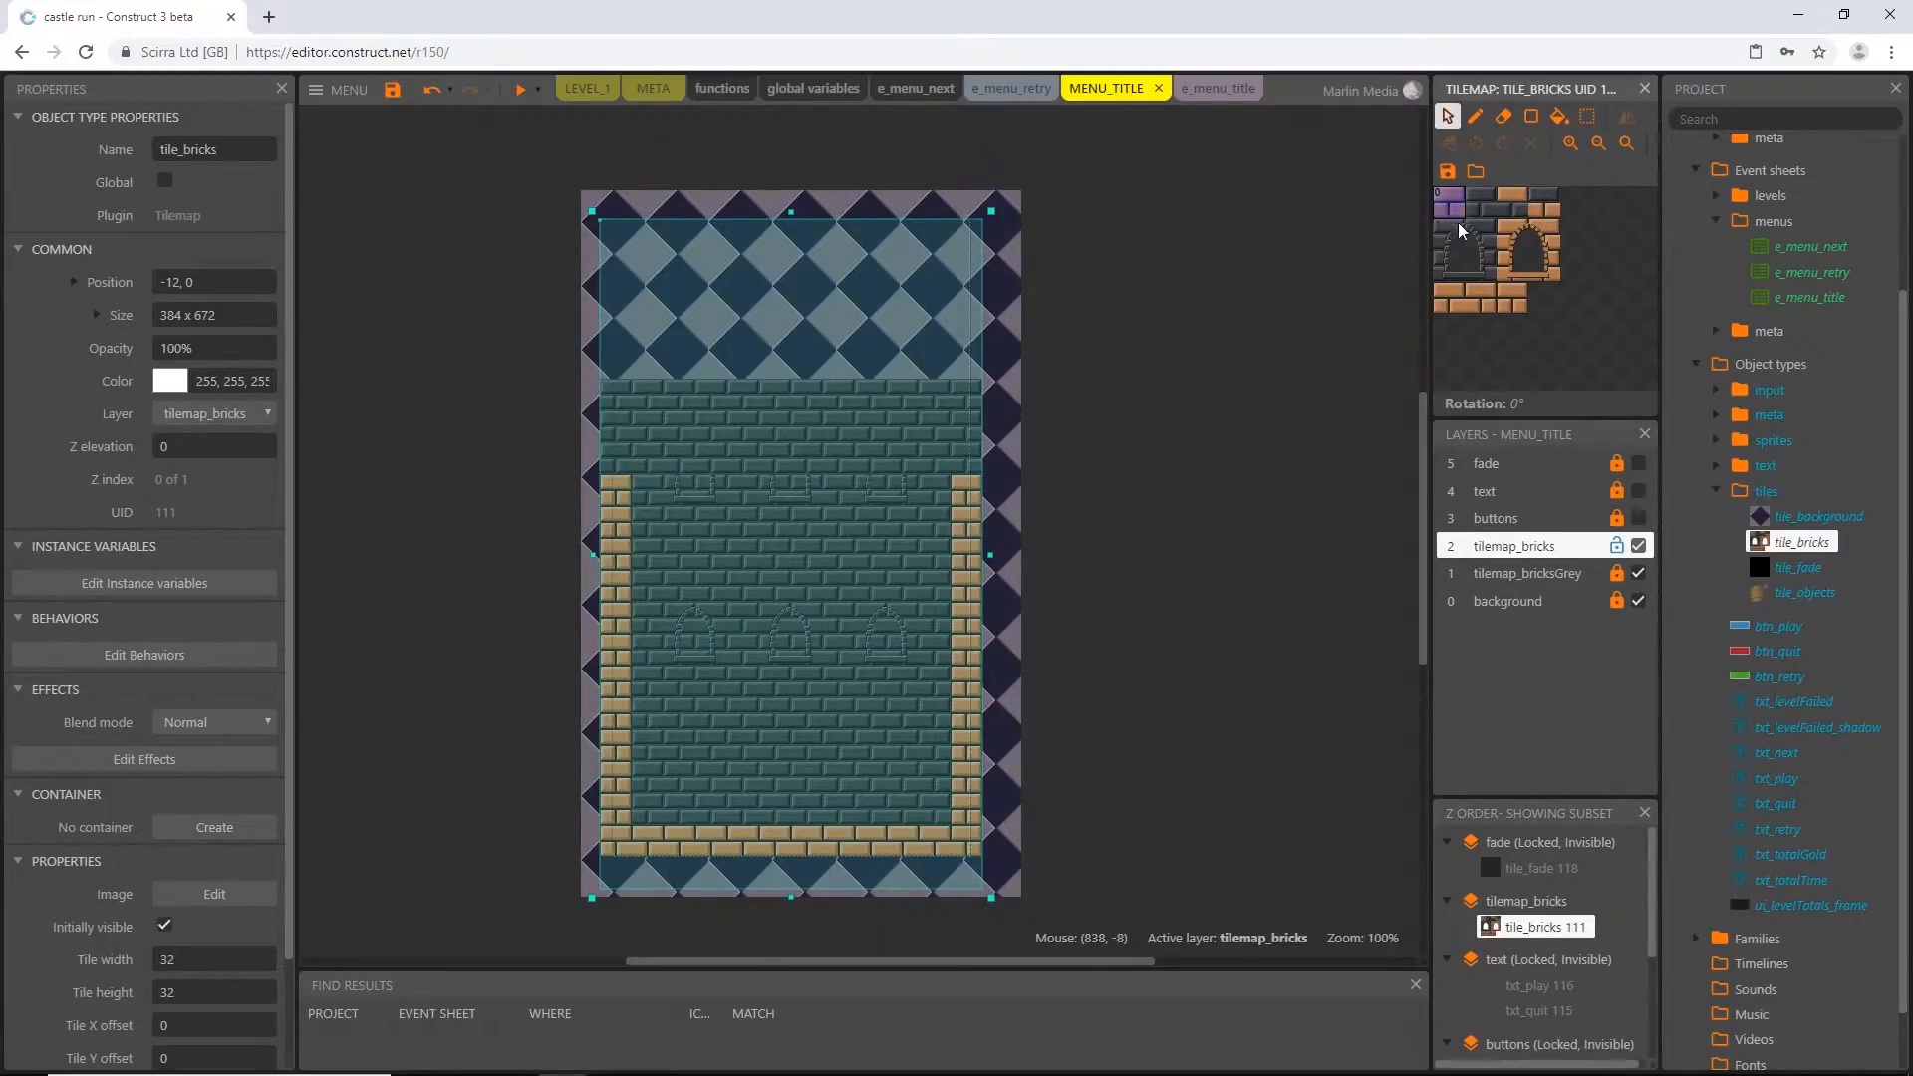
{"action": "left_click", "coordinate": [1530, 118]}
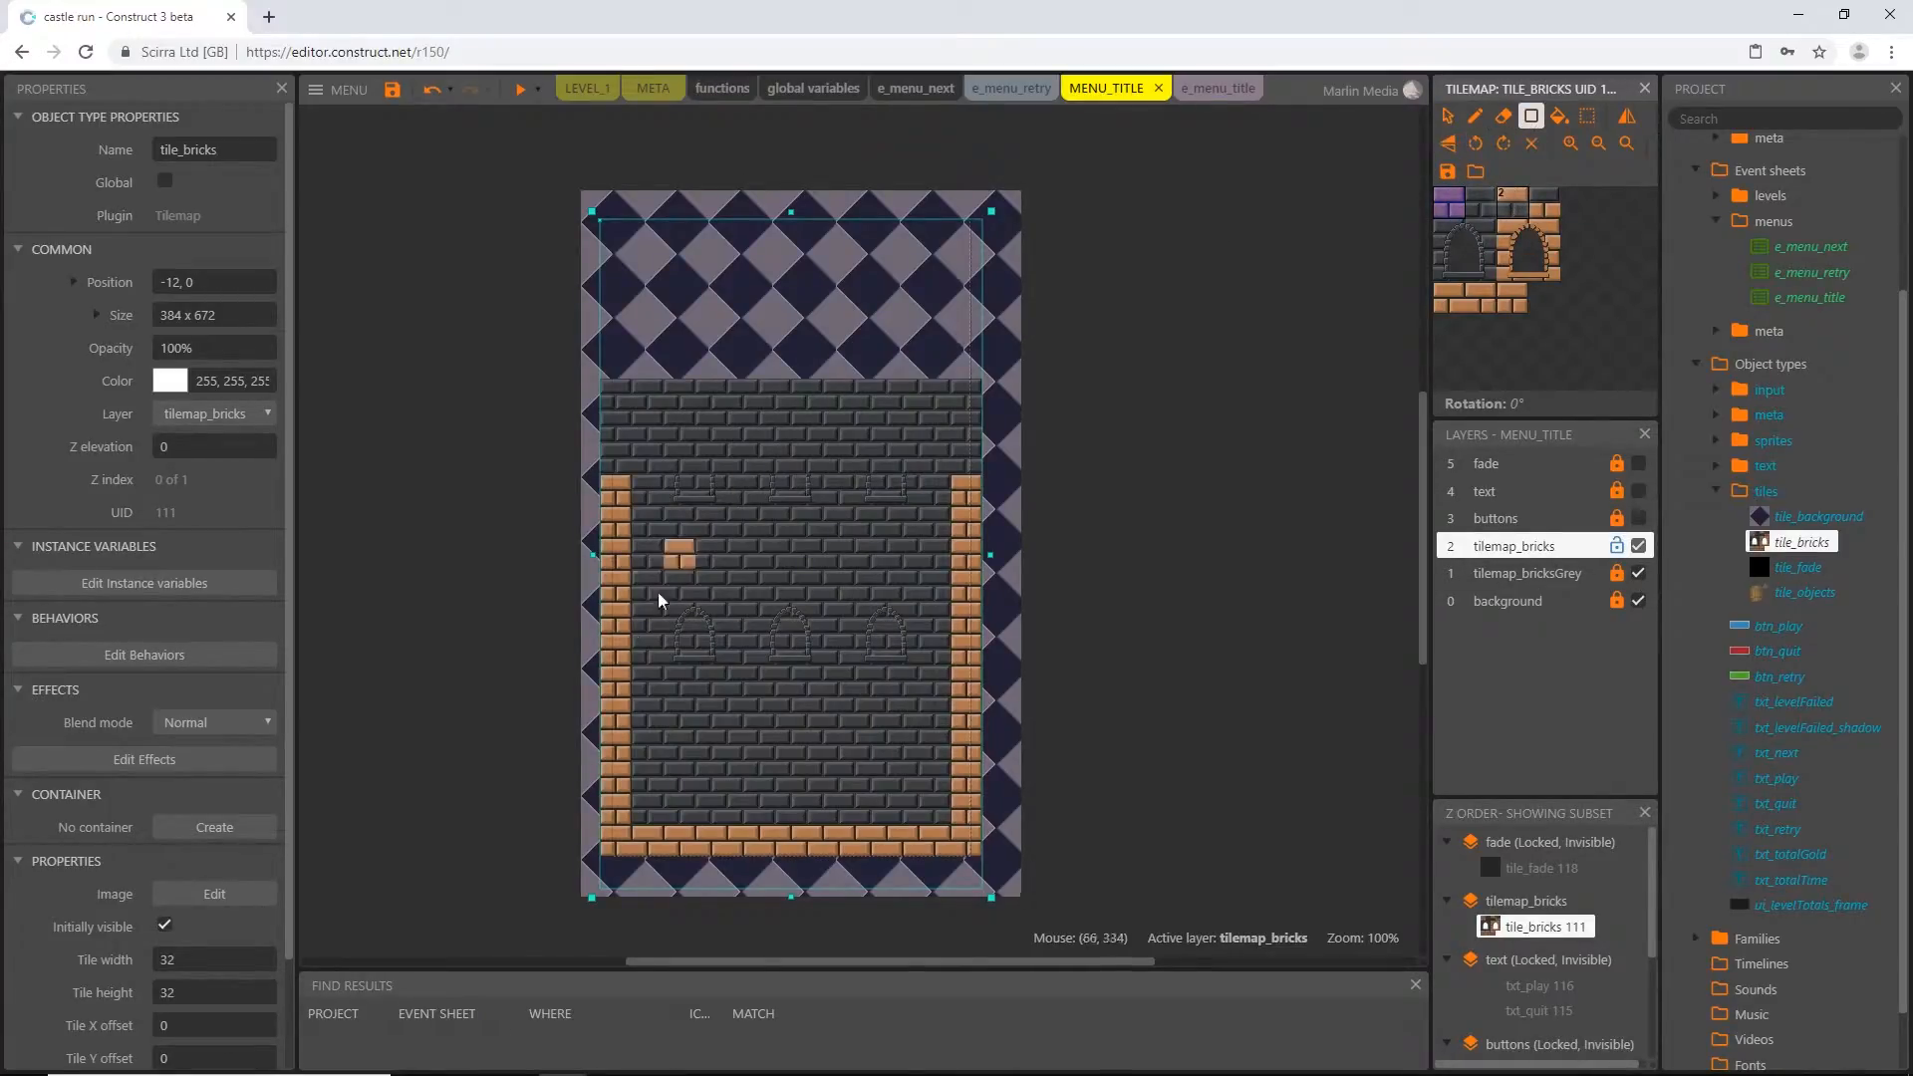
{"action": "mouse_move", "coordinate": [629, 850]}
{"action": "left_mouse_down"}
{"action": "mouse_move", "coordinate": [913, 543]}
{"action": "mouse_move", "coordinate": [961, 421]}
{"action": "left_mouse_up"}
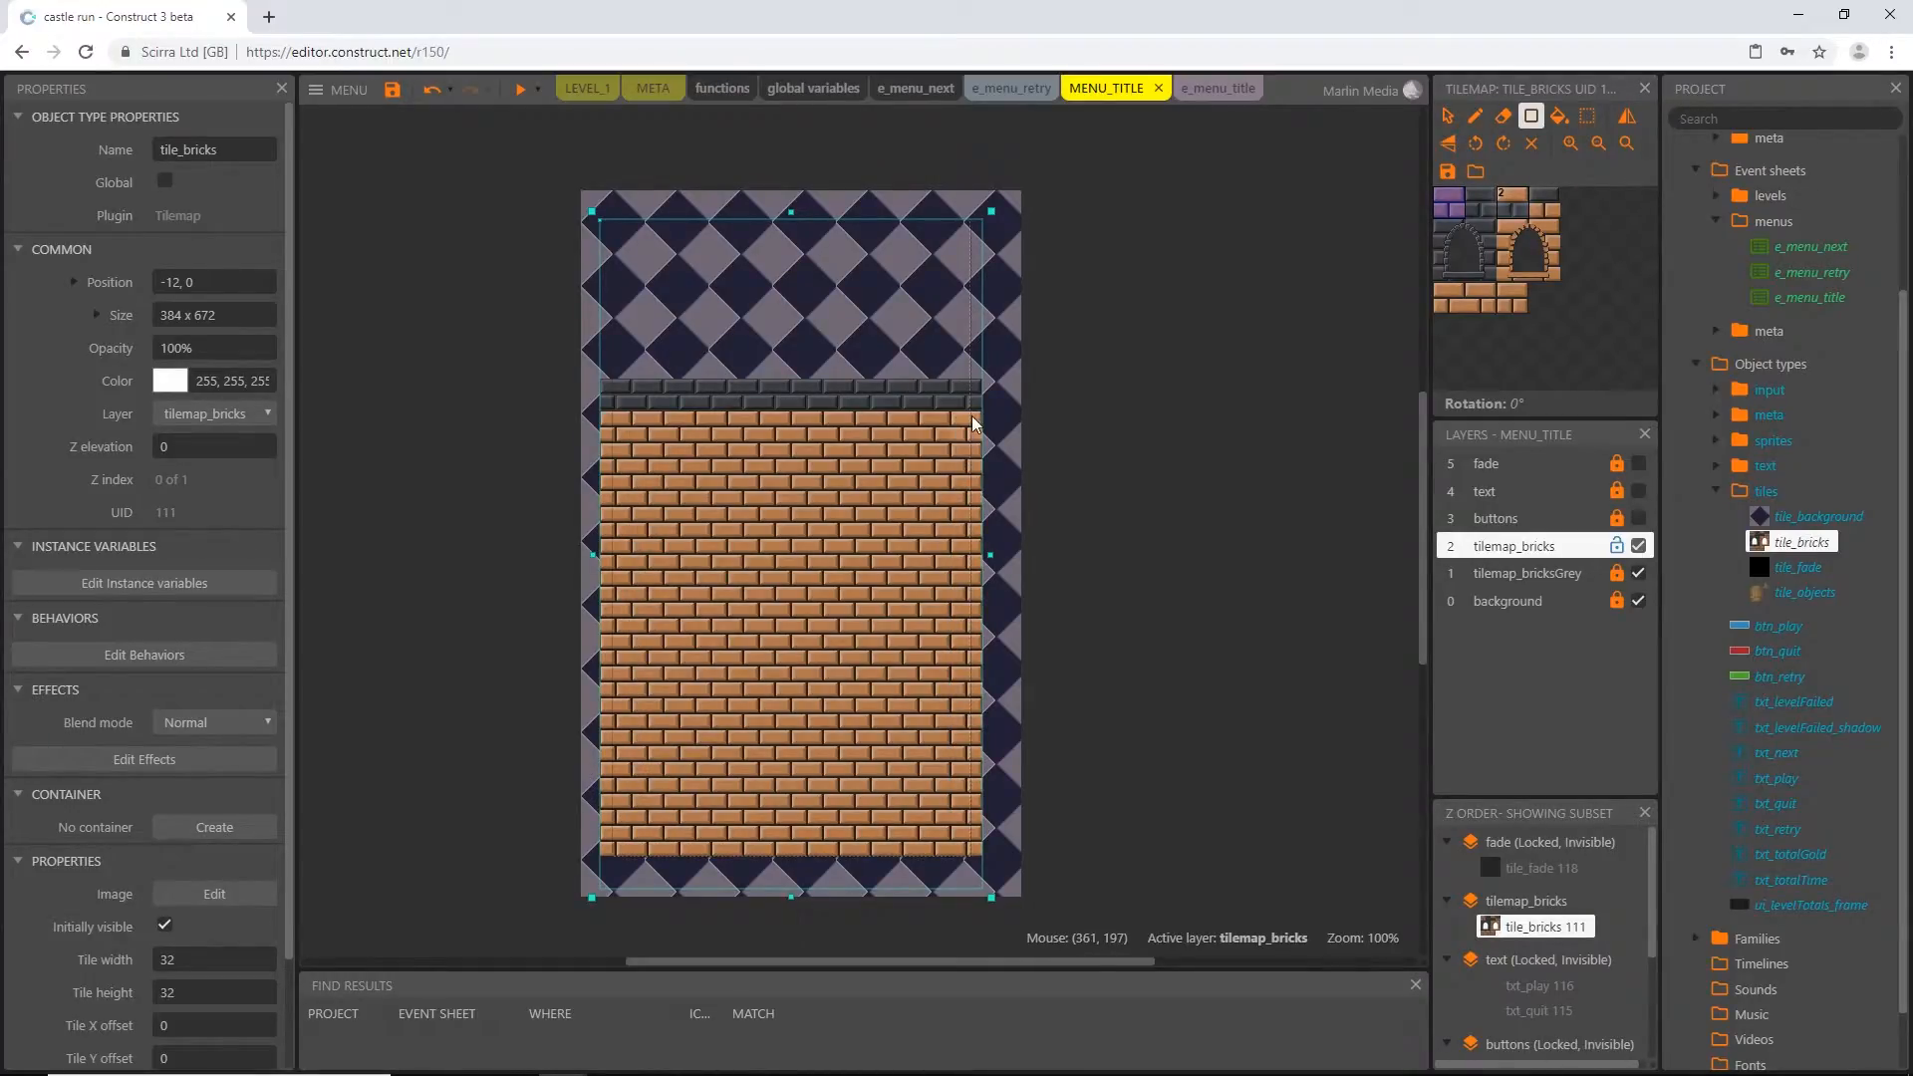
Shape stepped orange-brick battlements on top of the wall, with towers at both sides and the centre and two gaps between them
{"action": "left_click", "coordinate": [1475, 117]}
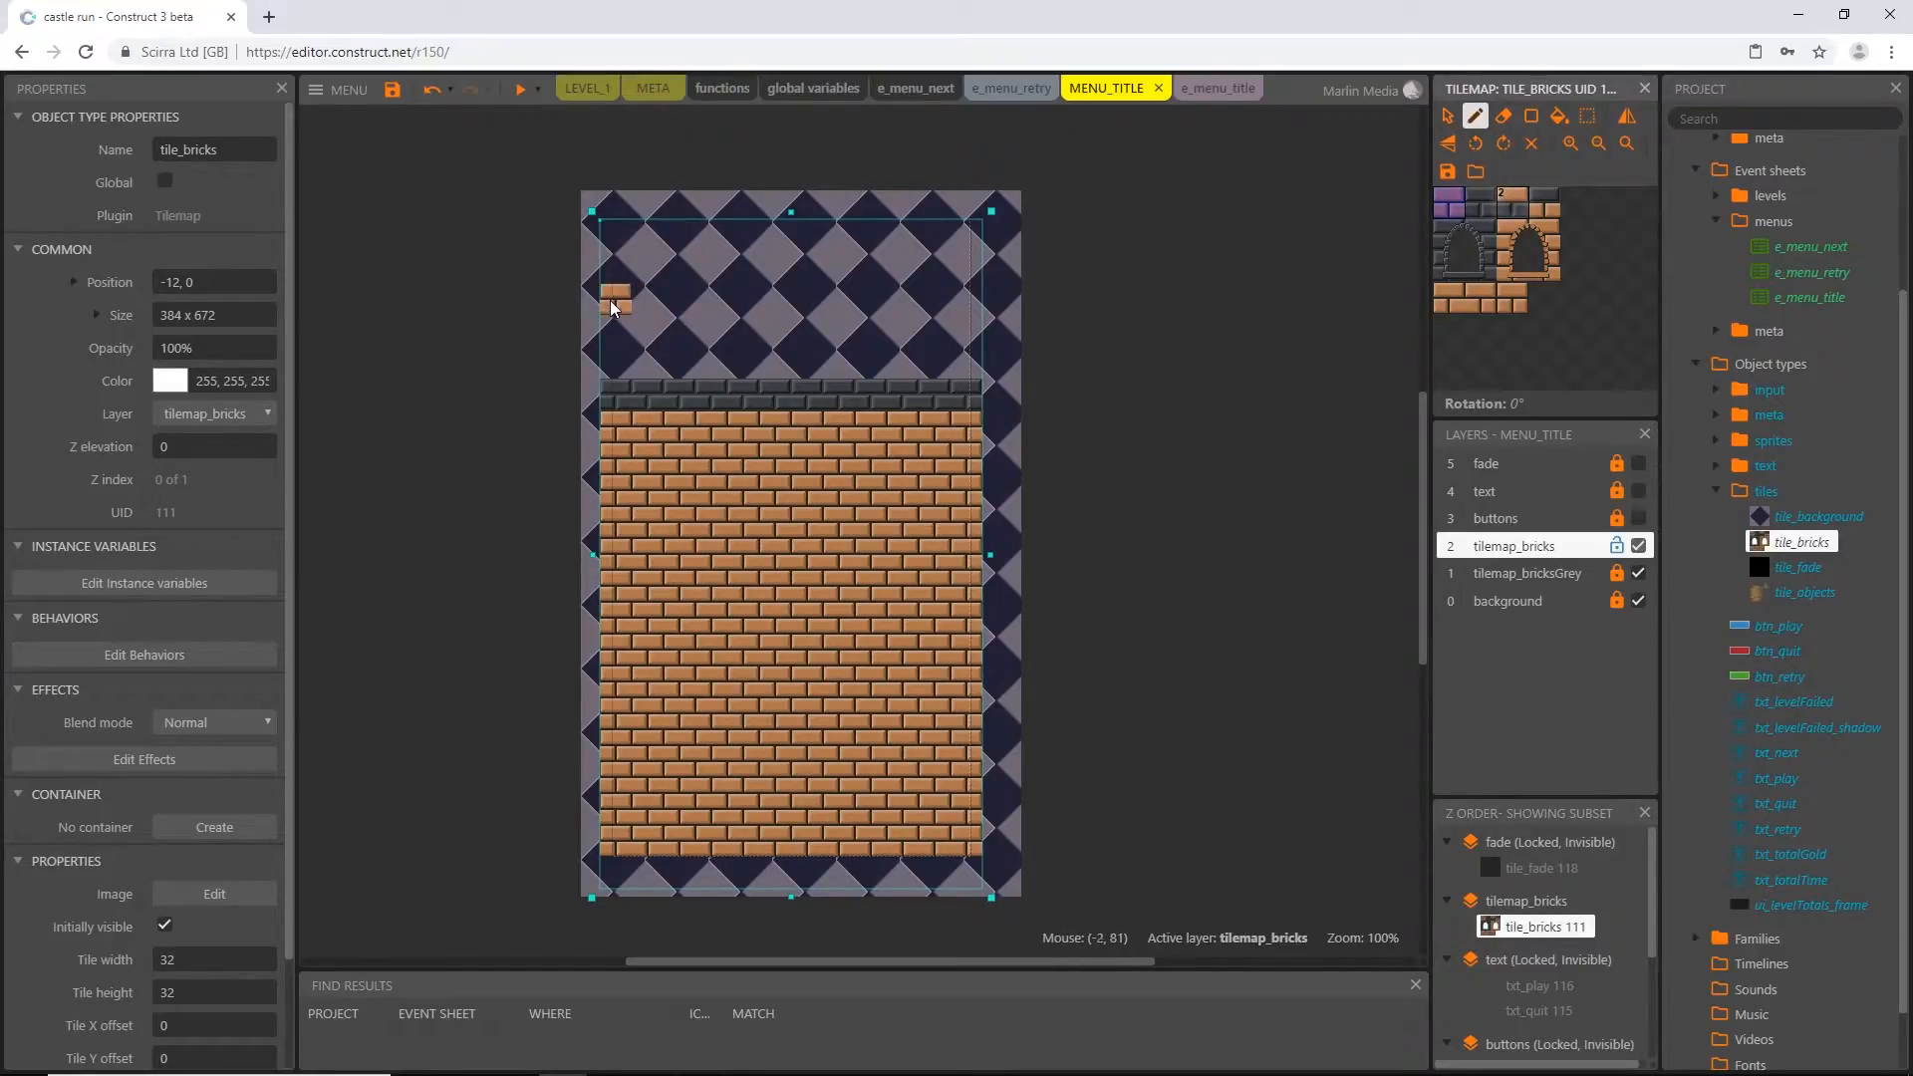
{"action": "scroll", "coordinate": [615, 312], "scroll_direction": "up", "scroll_amount": 4, "text": "ctrl"}
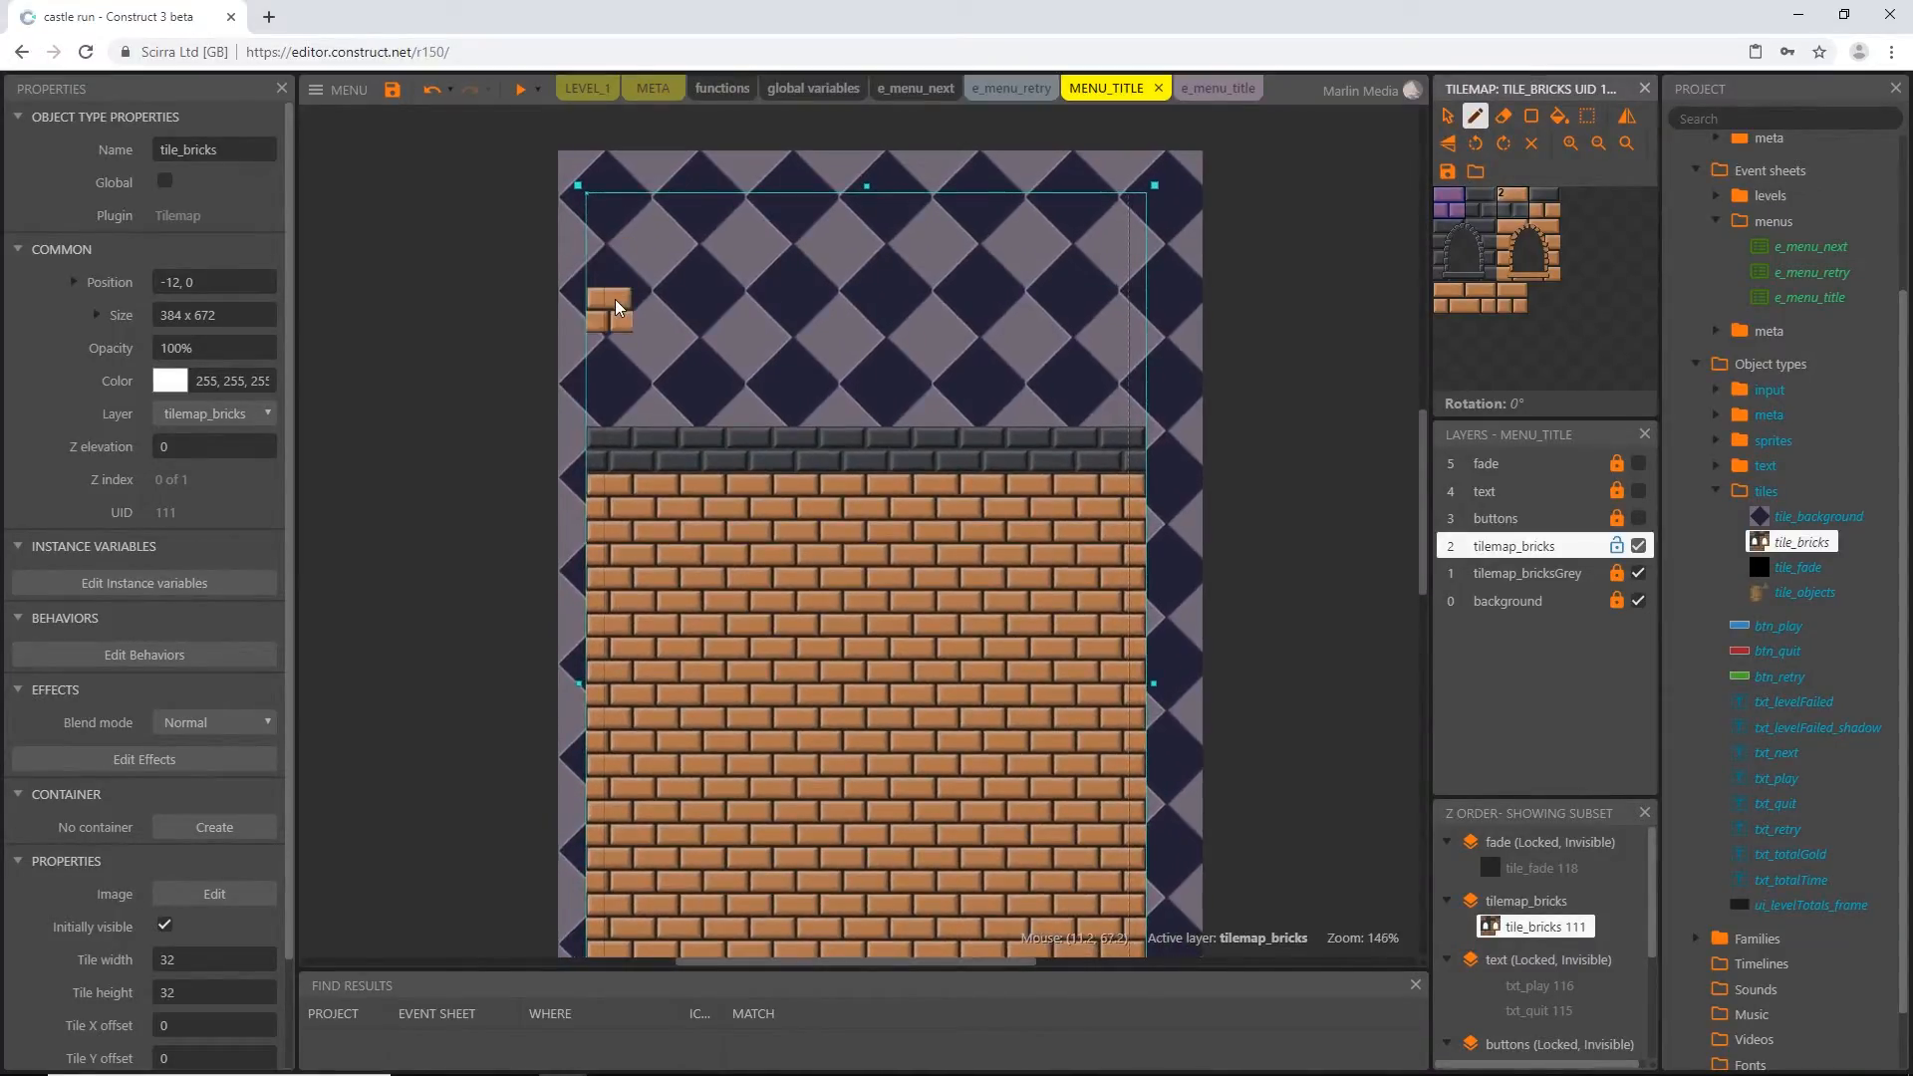
{"action": "mouse_move", "coordinate": [596, 286]}
{"action": "left_mouse_down"}
{"action": "mouse_move", "coordinate": [663, 451]}
{"action": "mouse_move", "coordinate": [837, 413]}
{"action": "mouse_move", "coordinate": [1032, 448]}
{"action": "left_mouse_up"}
{"action": "left_click_drag", "start_coordinate": [803, 302], "coordinate": [889, 278]}
{"action": "mouse_move", "coordinate": [1076, 310]}
{"action": "left_mouse_down"}
{"action": "mouse_move", "coordinate": [1119, 411]}
{"action": "mouse_move", "coordinate": [1122, 265]}
{"action": "left_mouse_up"}
{"action": "left_click", "coordinate": [1531, 116]}
{"action": "left_click_drag", "start_coordinate": [1032, 494], "coordinate": [705, 352]}
{"action": "left_click", "coordinate": [1504, 117]}
{"action": "left_click_drag", "start_coordinate": [1030, 356], "coordinate": [985, 355]}
{"action": "left_click_drag", "start_coordinate": [738, 367], "coordinate": [704, 357]}
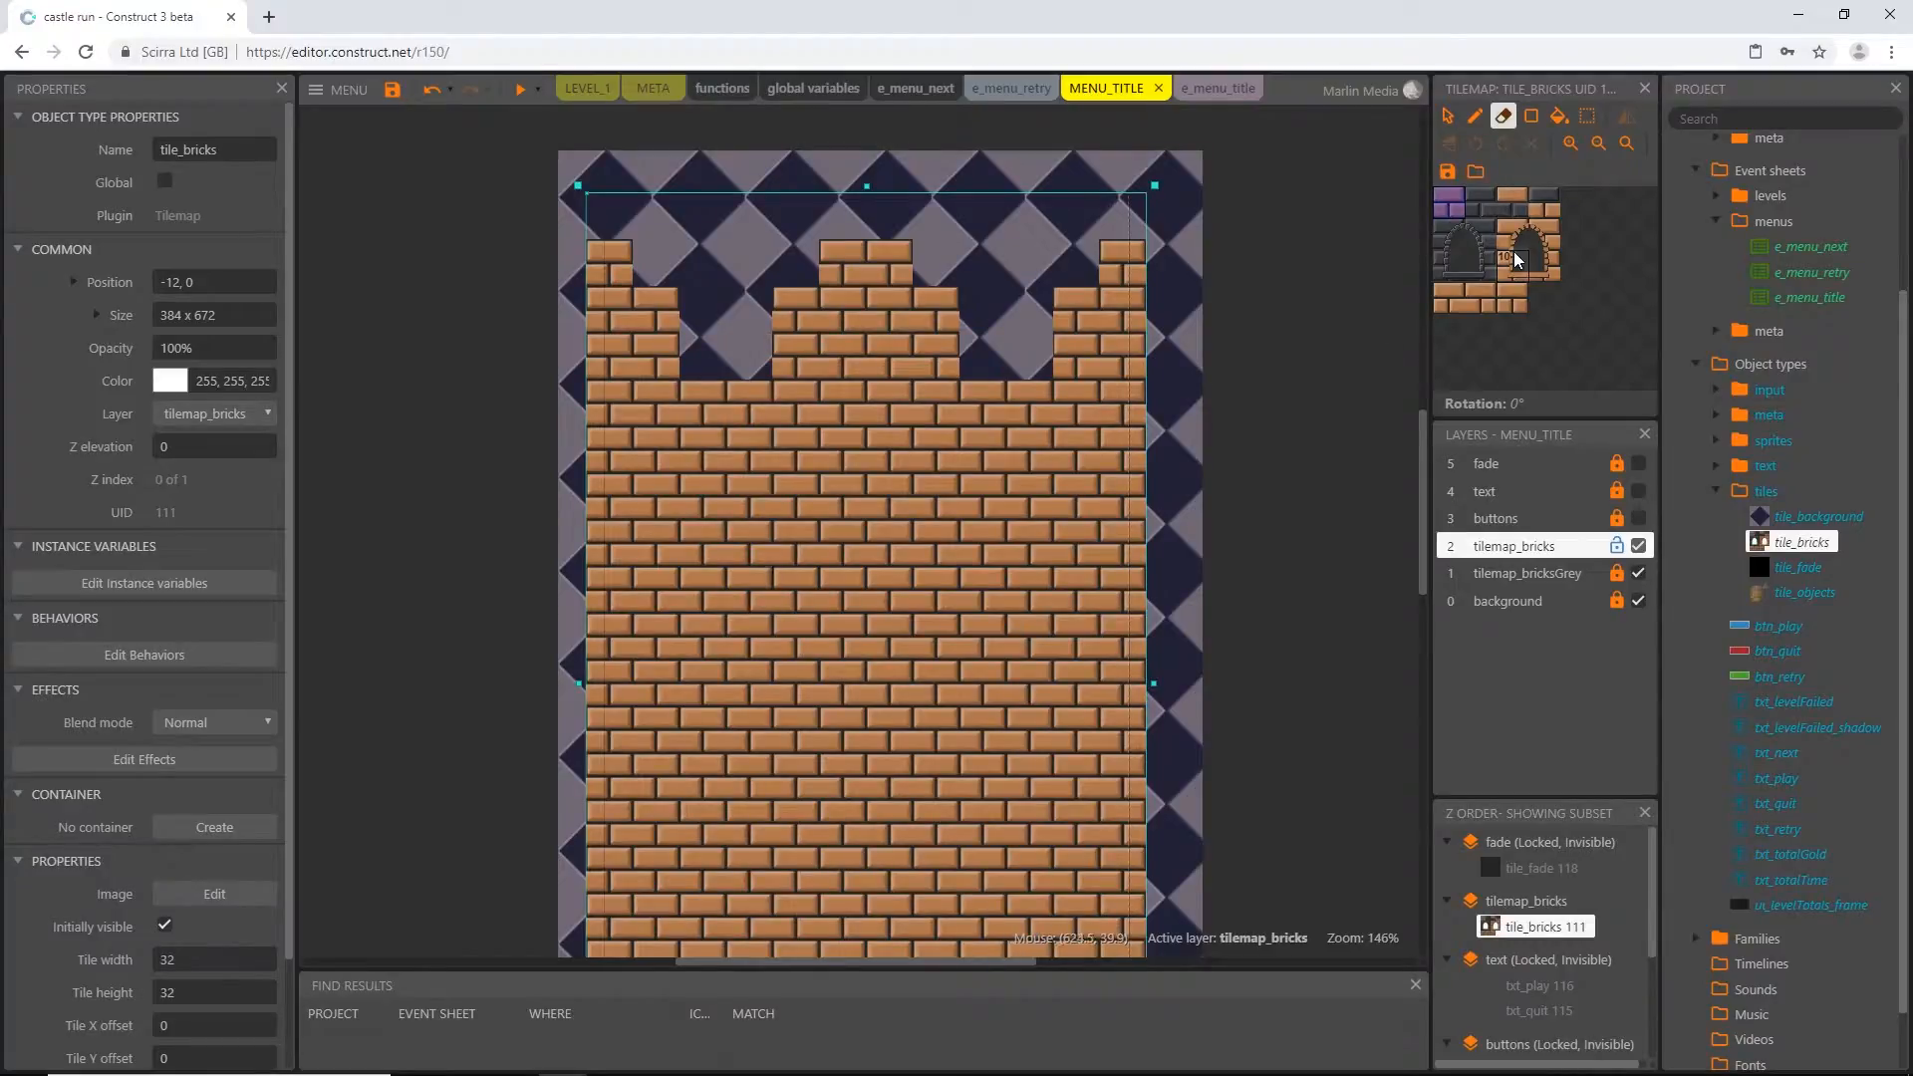
Pick the orange-framed arched window tiles and stamp a pair of windows at both sides of the upper castle wall
{"action": "left_click", "coordinate": [1475, 116]}
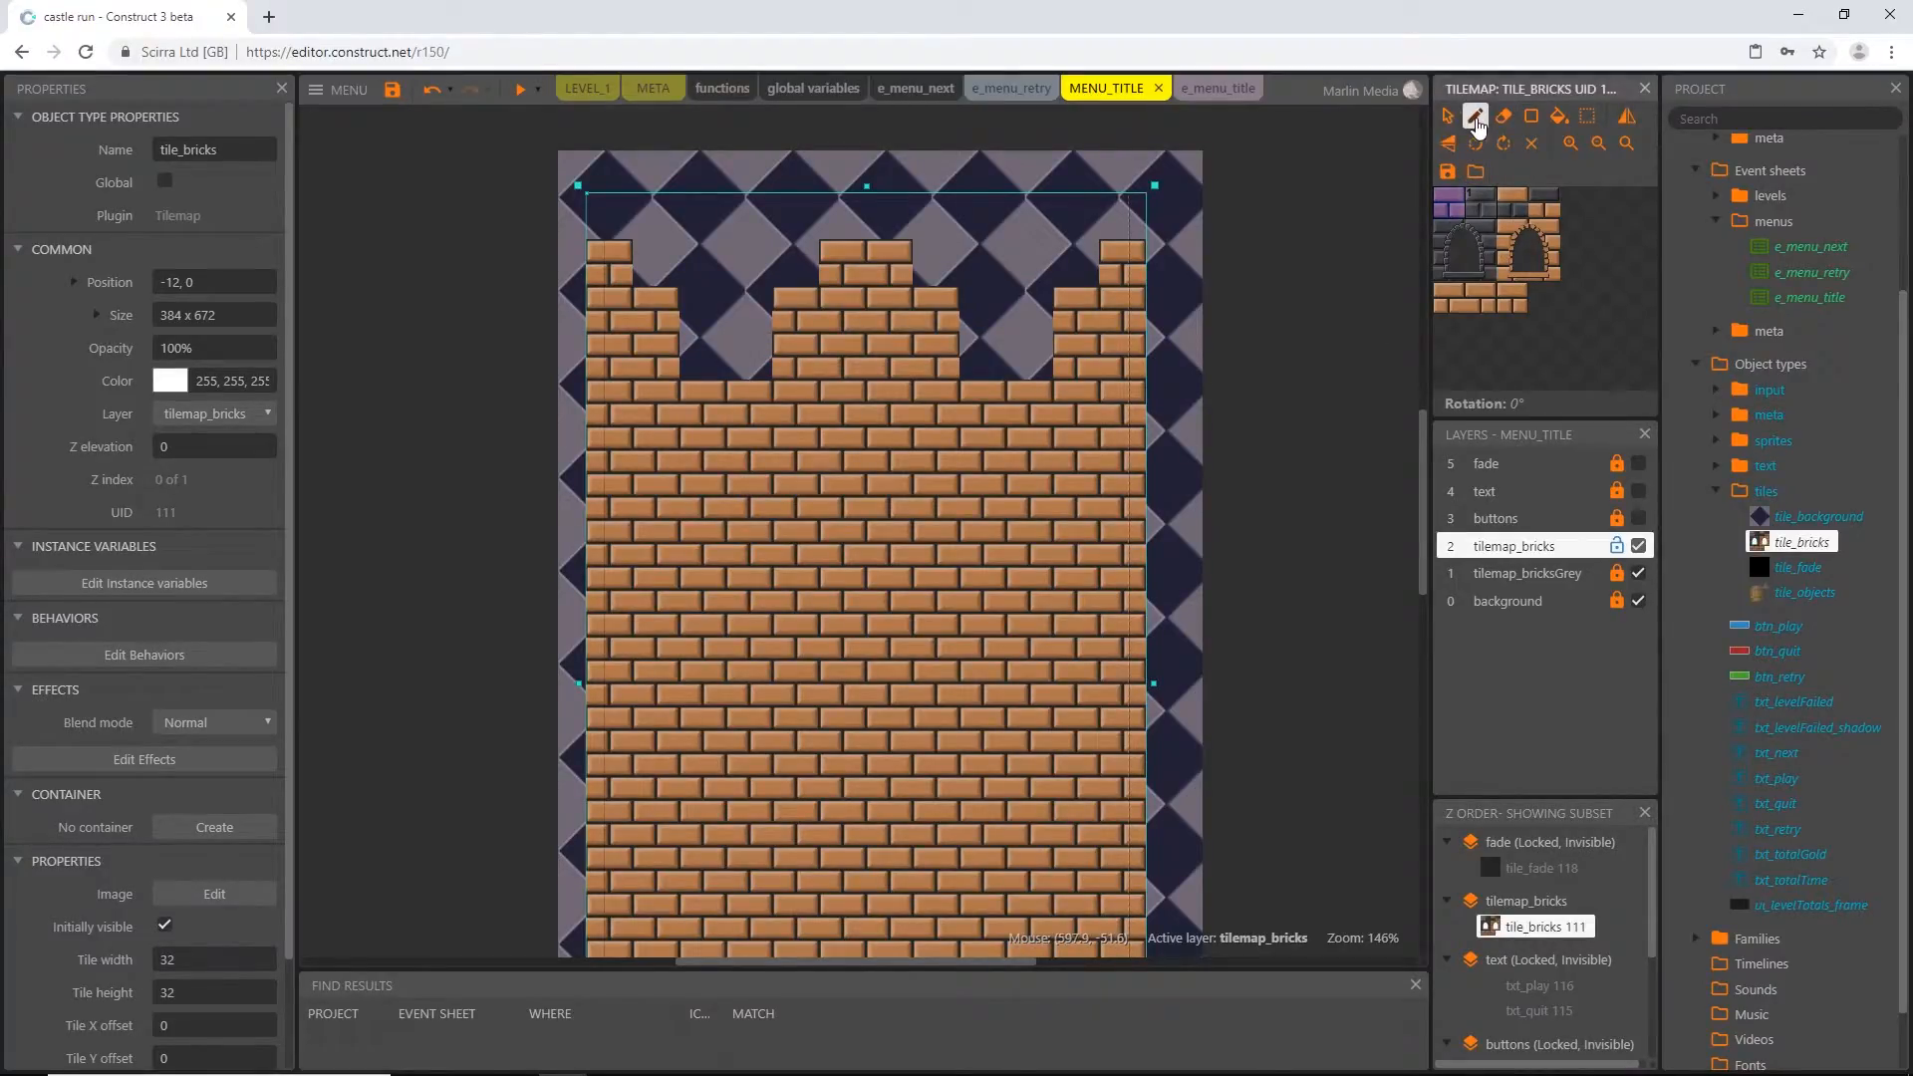
{"action": "left_click", "coordinate": [1511, 245]}
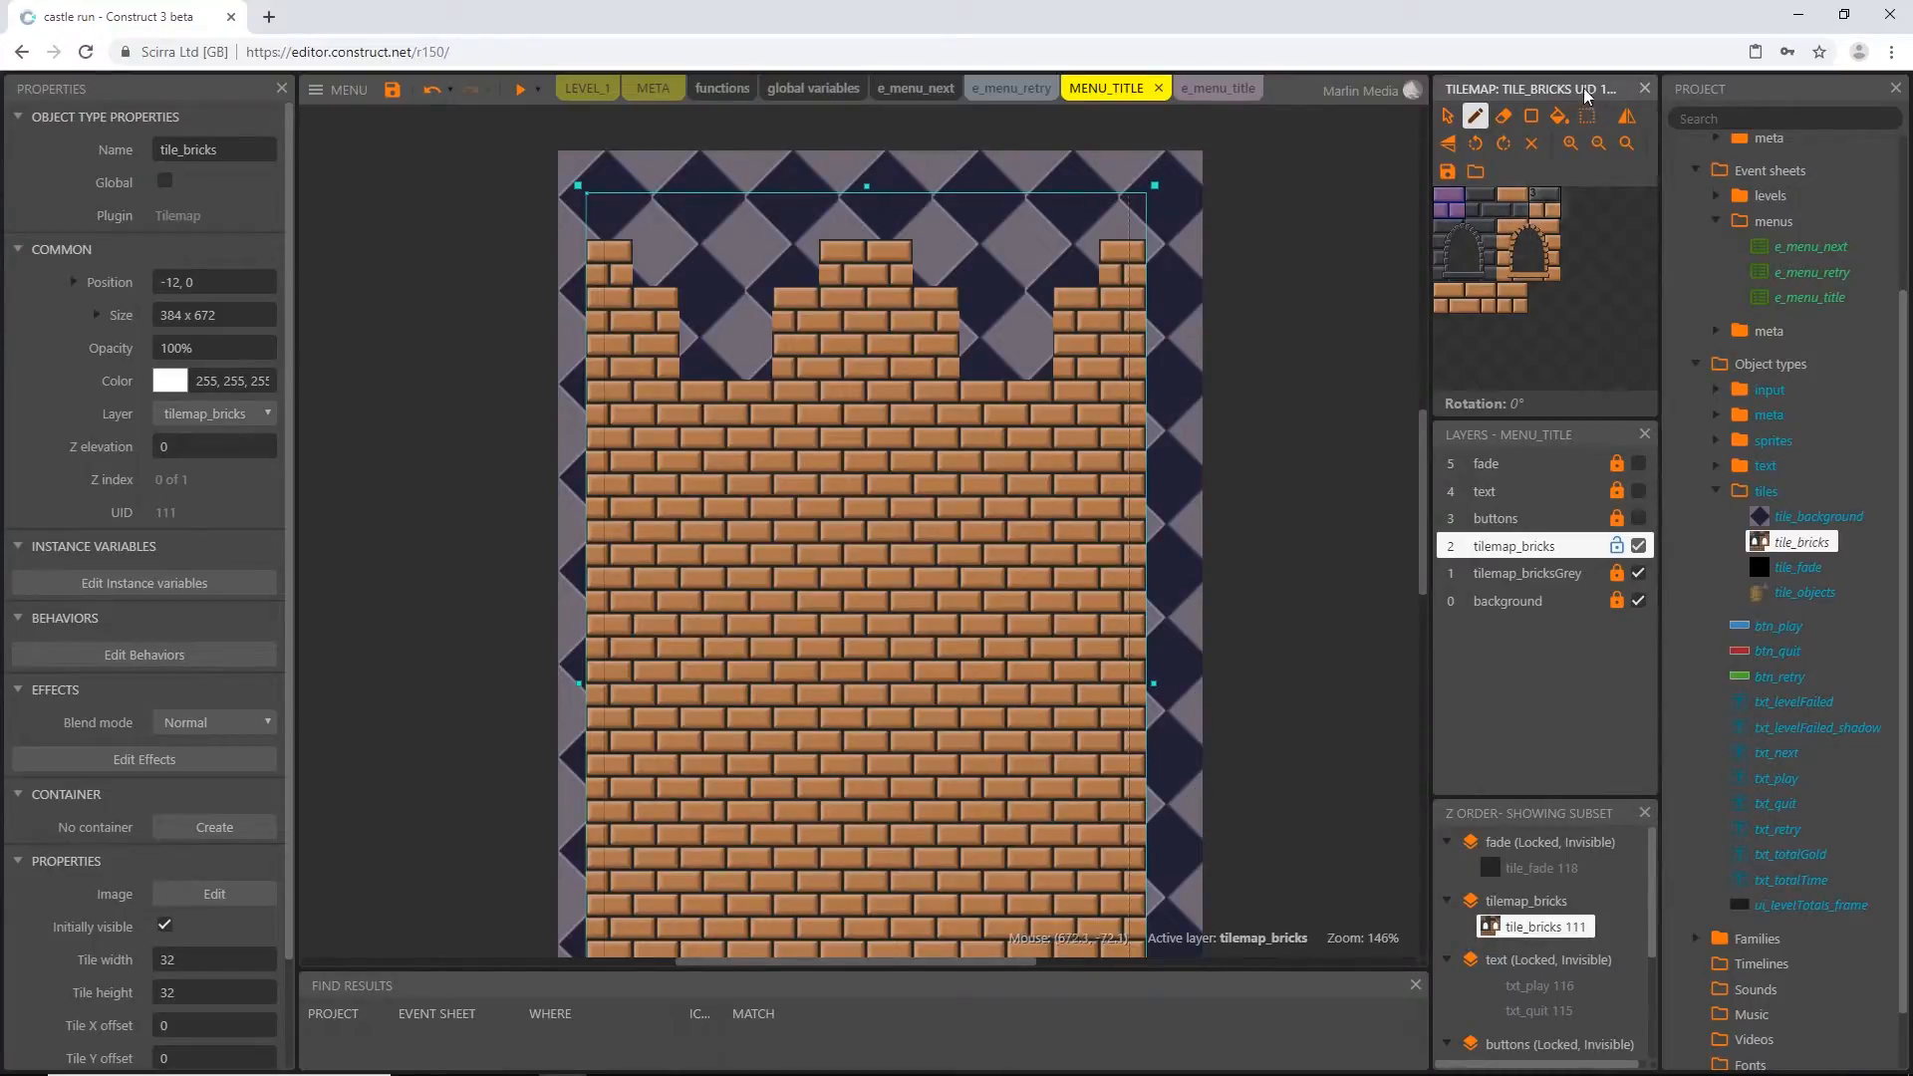
{"action": "left_click_drag", "start_coordinate": [1510, 241], "coordinate": [1559, 275]}
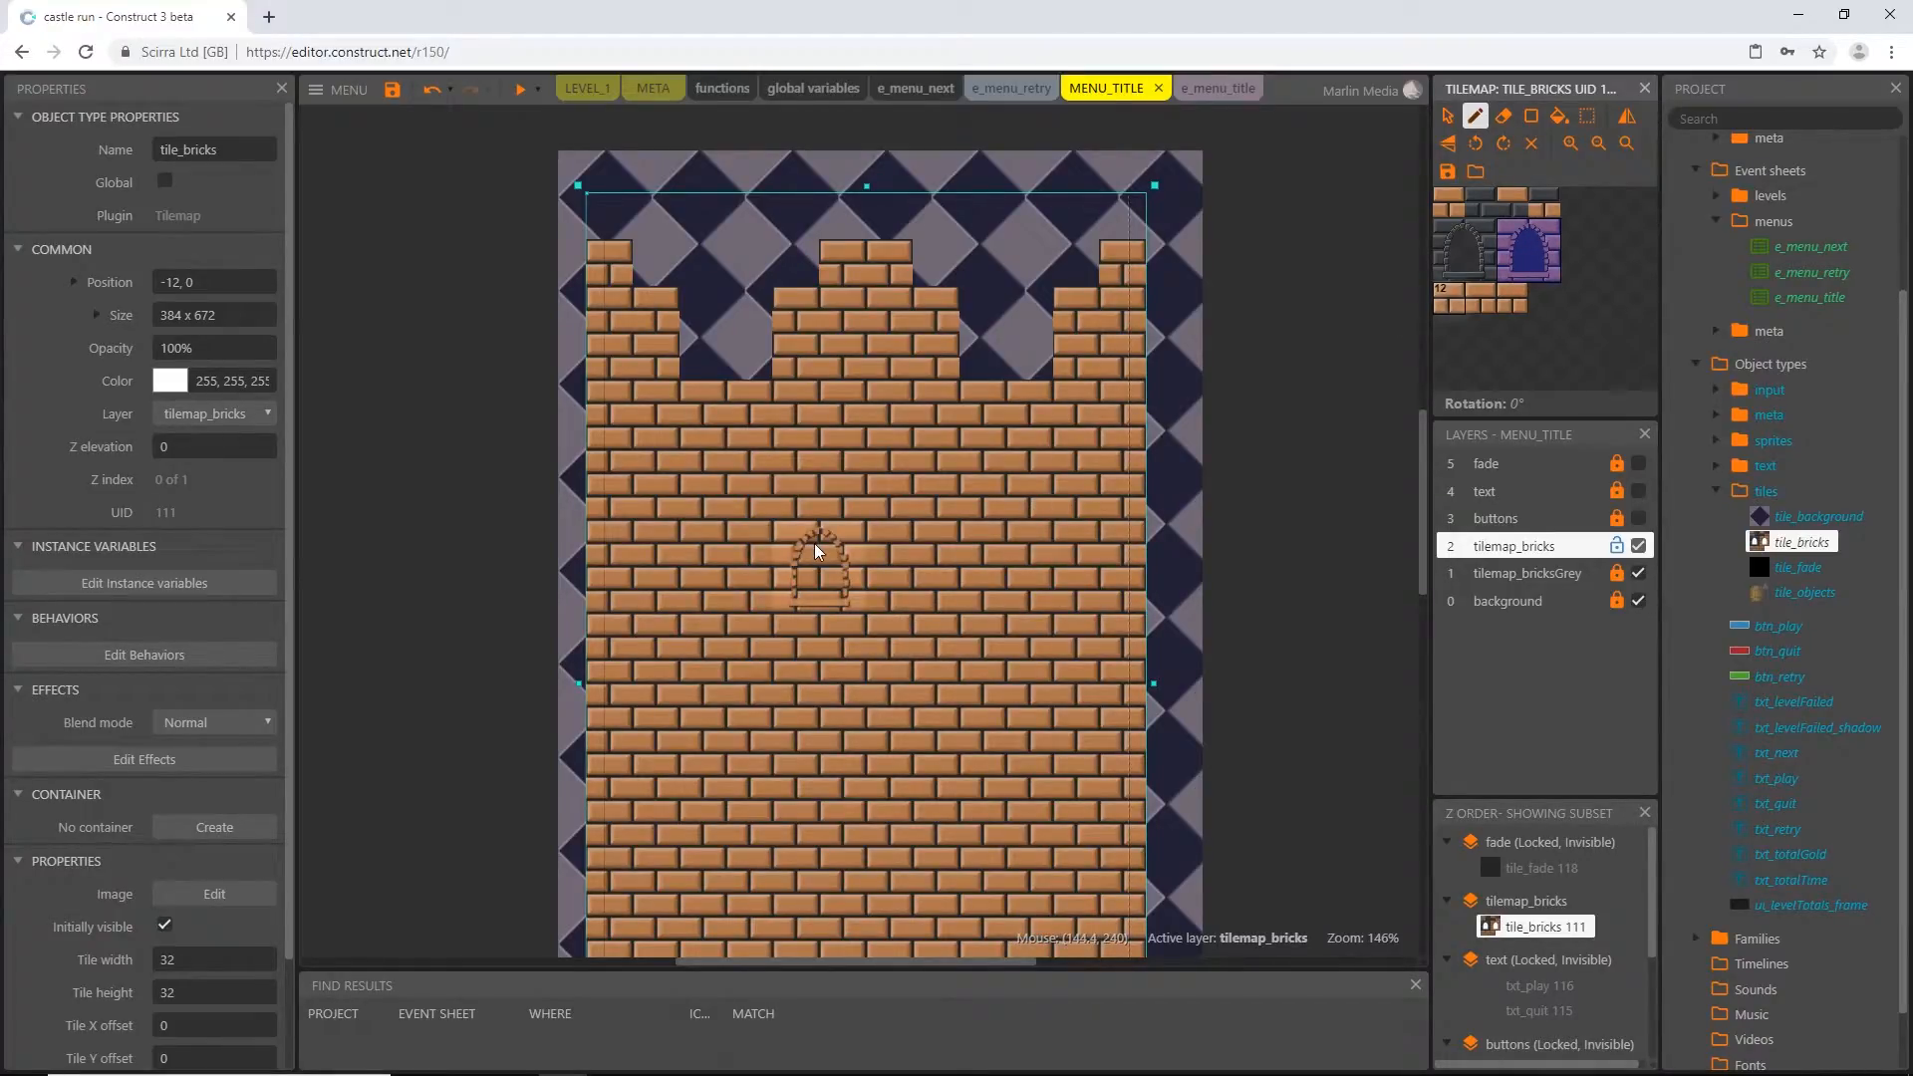
{"action": "scroll", "coordinate": [815, 542], "scroll_direction": "down", "scroll_amount": 1, "text": "ctrl"}
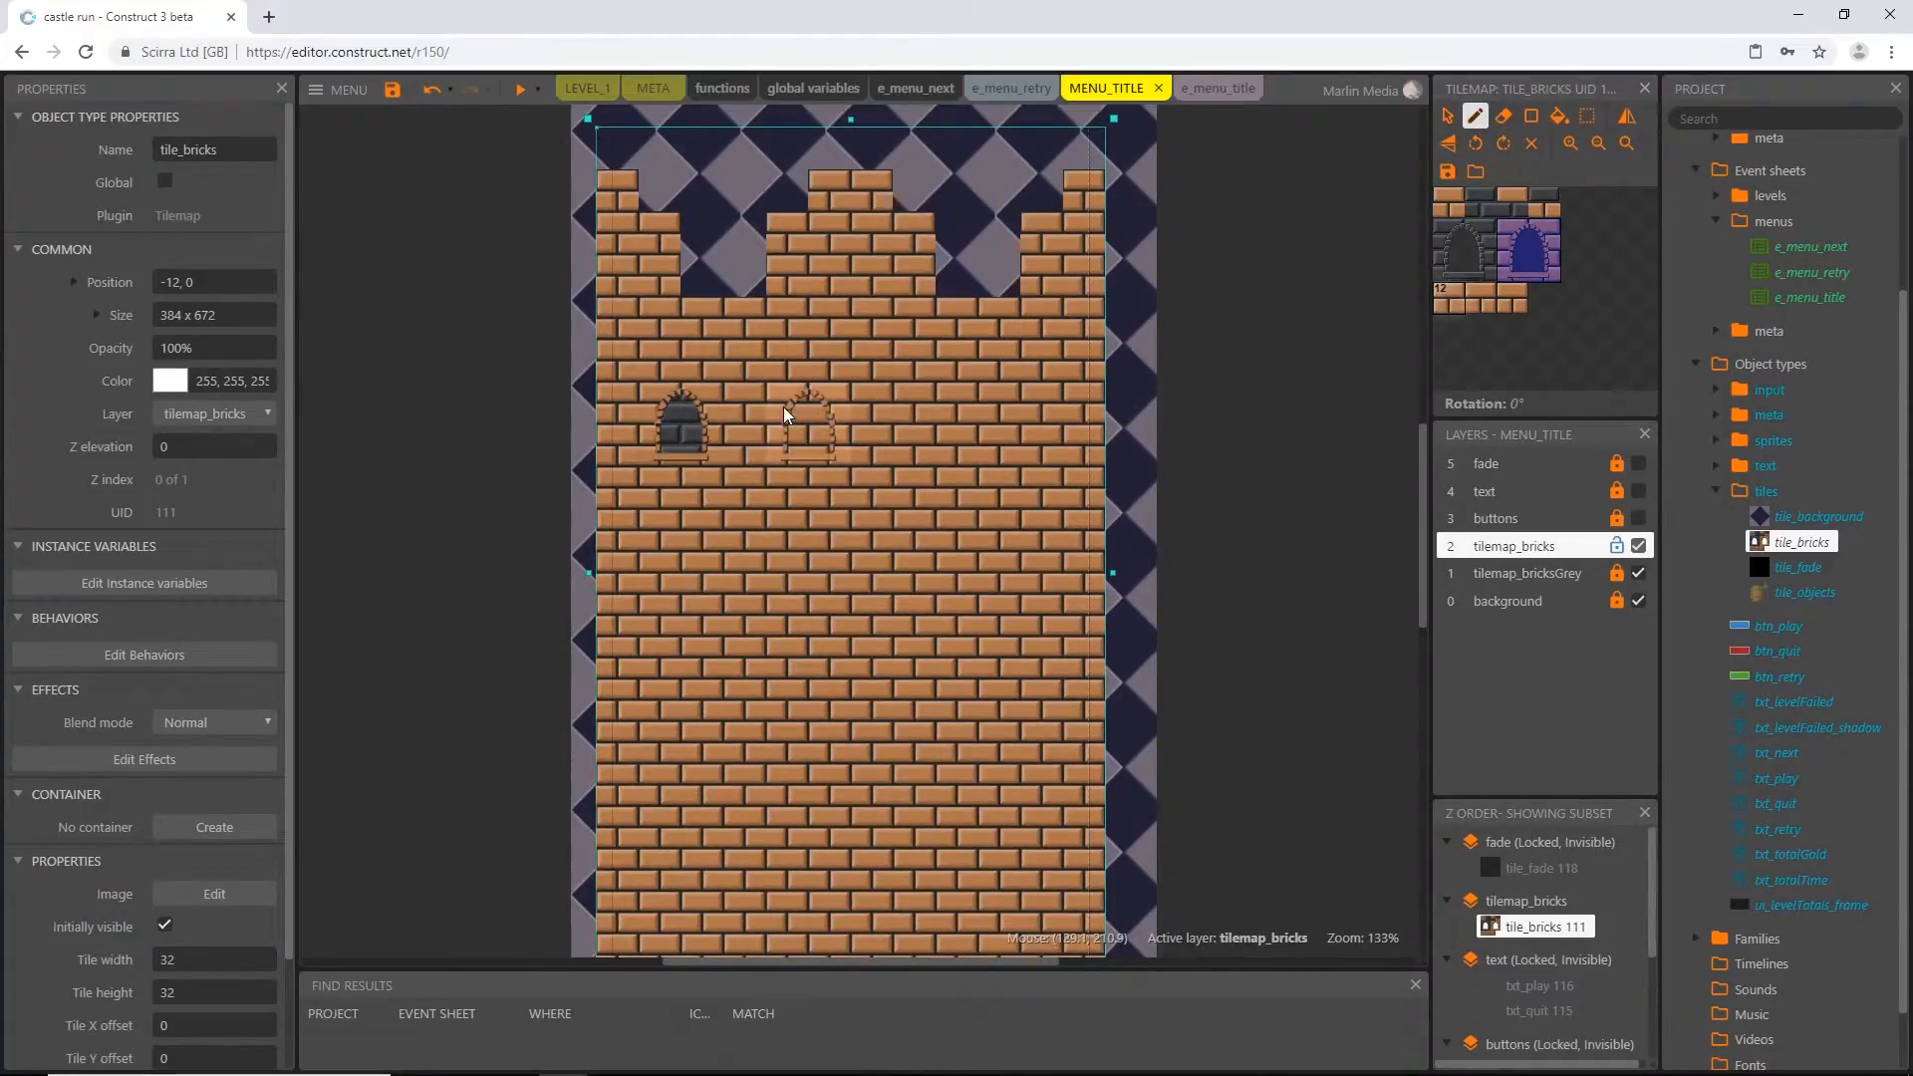
{"action": "left_click", "coordinate": [994, 408]}
{"action": "scroll", "coordinate": [994, 409], "scroll_direction": "down", "scroll_amount": 1}
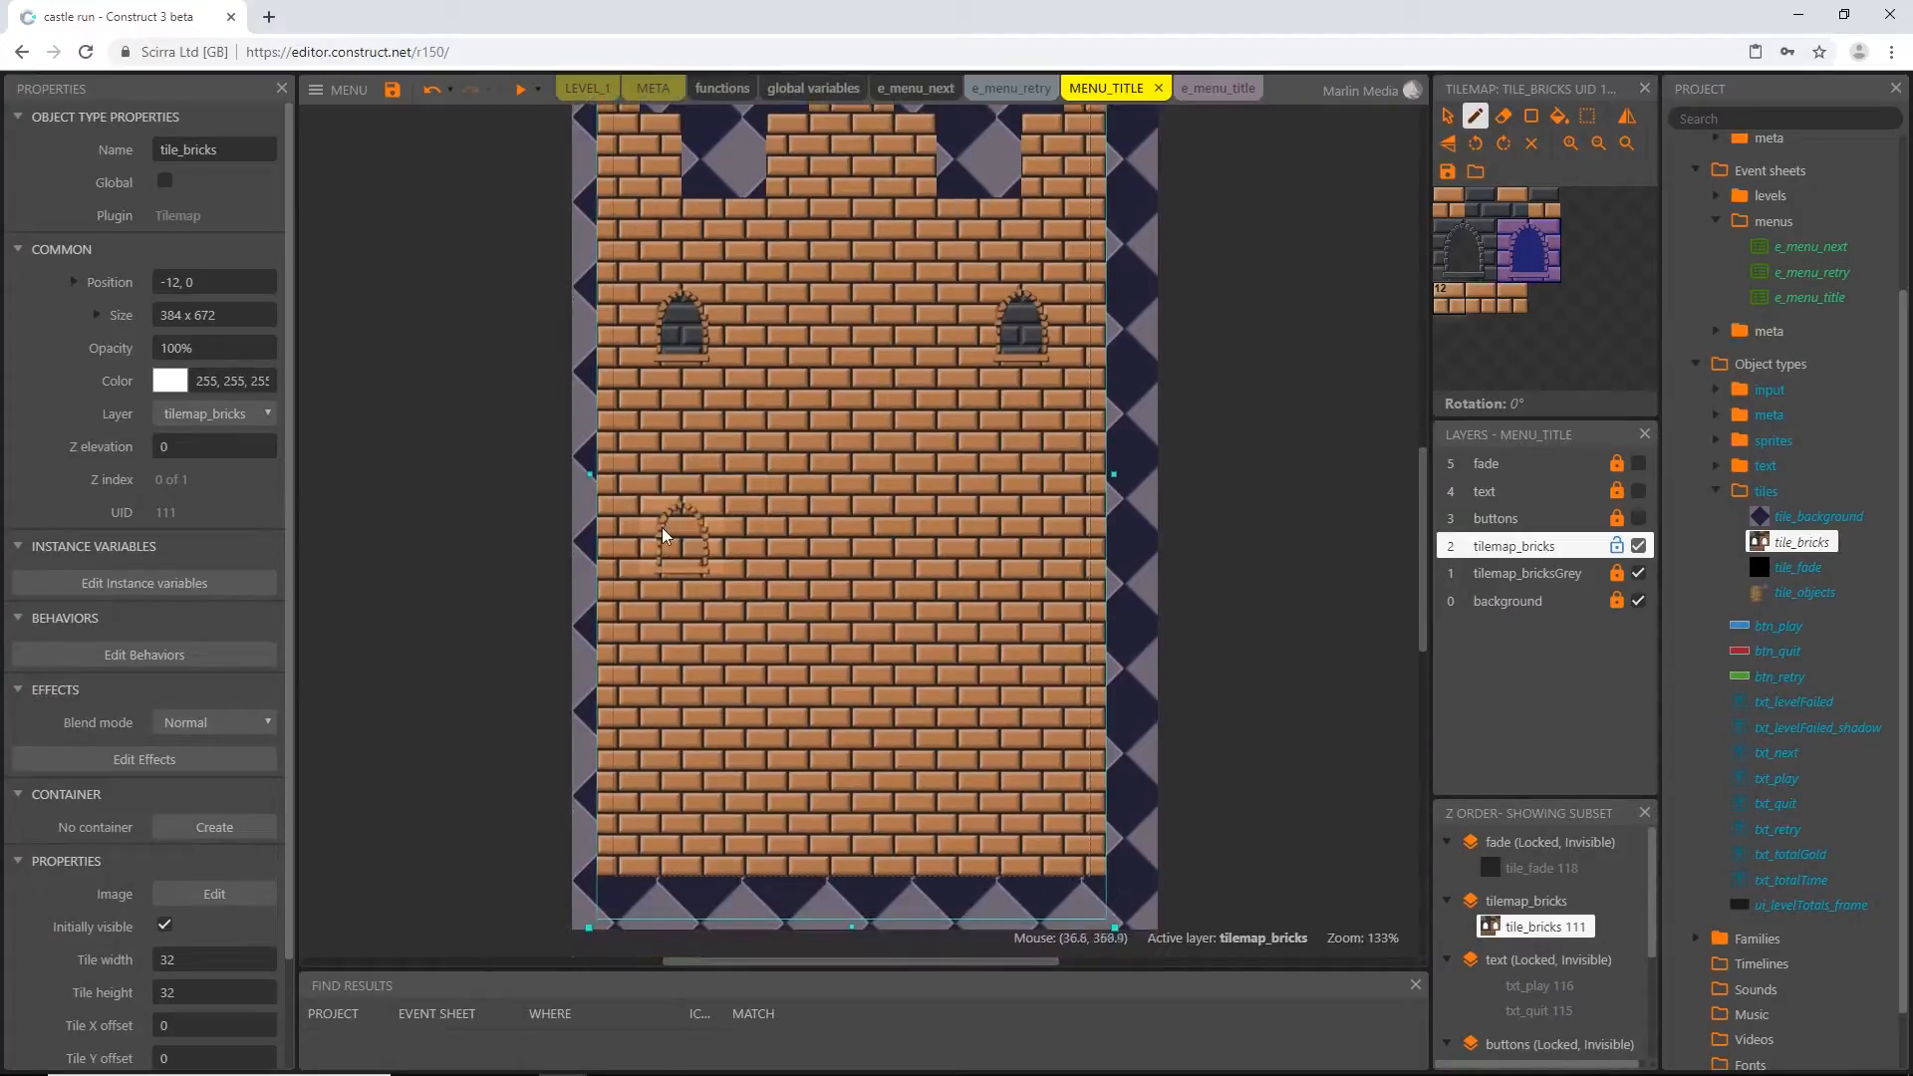
Stamp two more pairs of arched windows below the first pair, at the wall's mid-height and near its base
{"action": "left_click", "coordinate": [665, 737]}
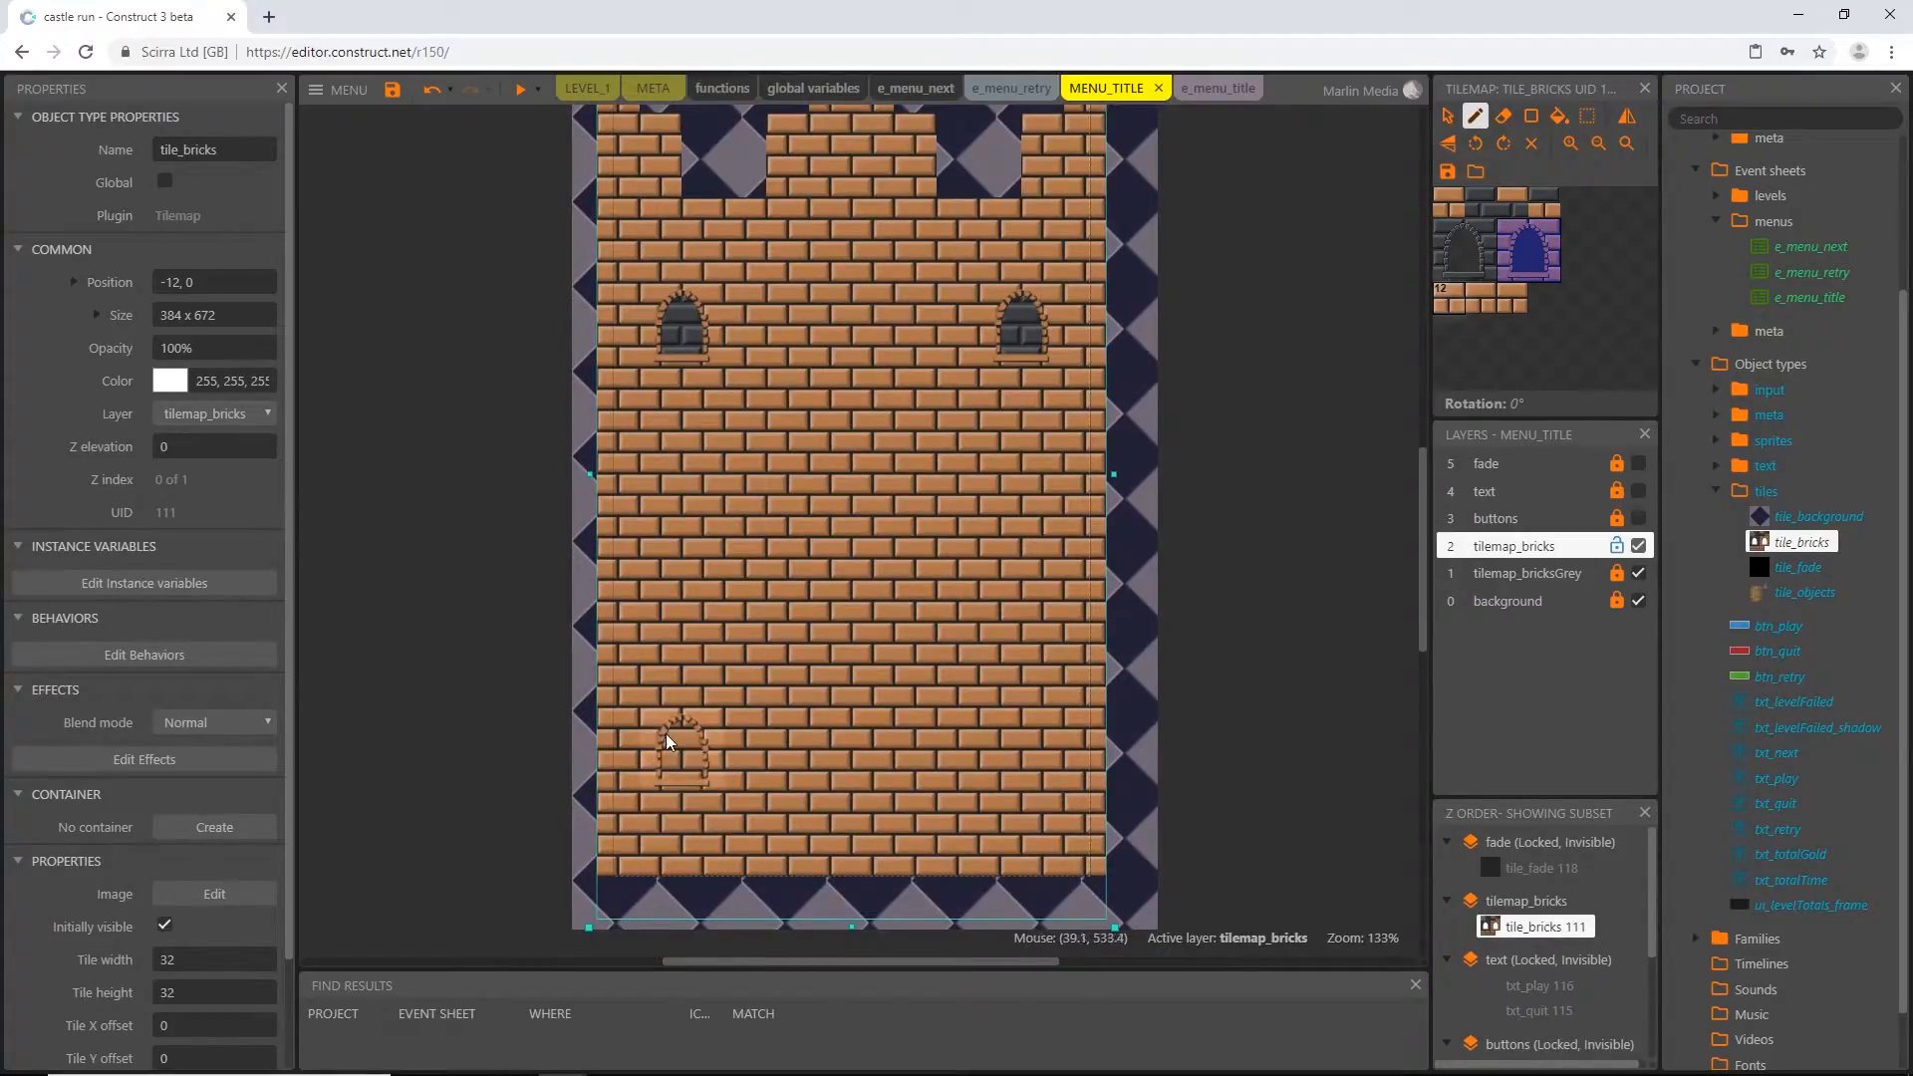
{"action": "left_click", "coordinate": [676, 540]}
{"action": "left_click", "coordinate": [1002, 550]}
{"action": "left_click", "coordinate": [1006, 739]}
{"action": "scroll", "coordinate": [872, 612], "scroll_direction": "down", "scroll_amount": 4, "text": "ctrl"}
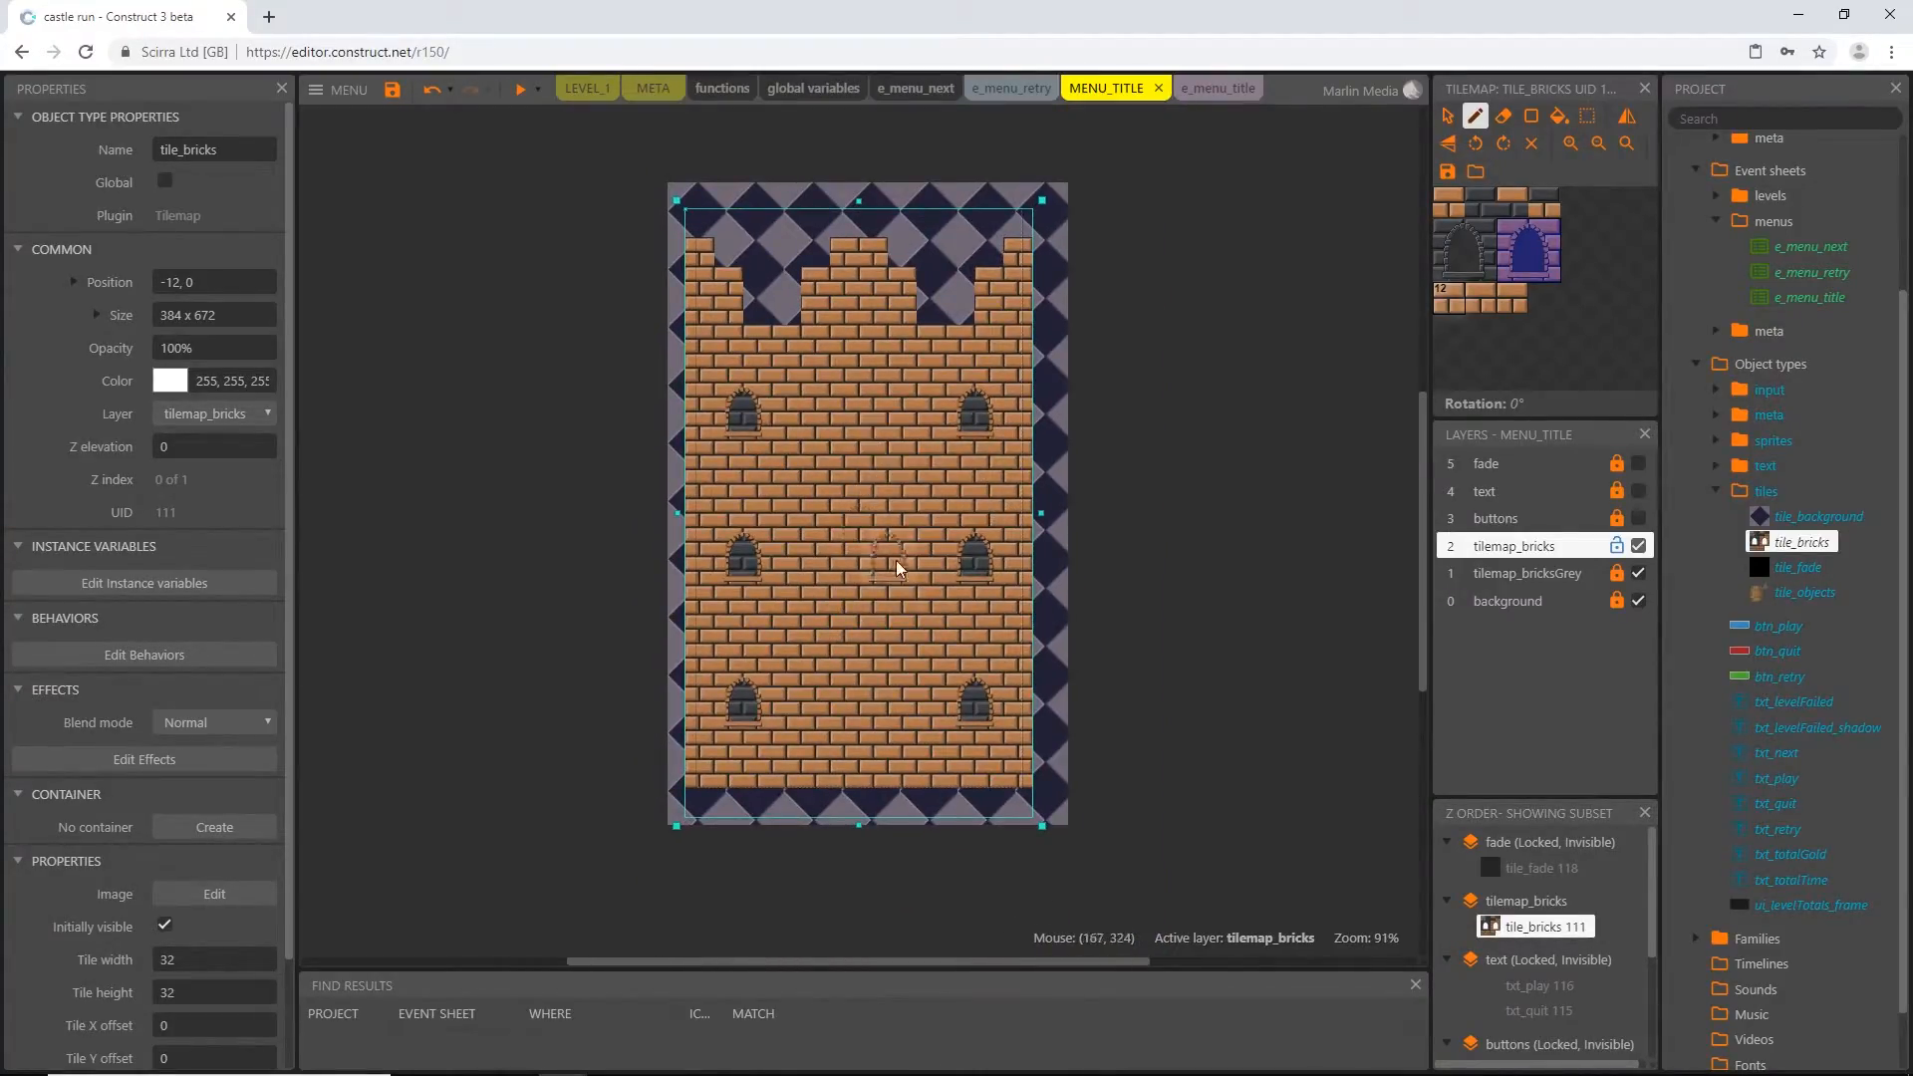
{"action": "scroll", "coordinate": [883, 251], "scroll_direction": "up", "scroll_amount": 1, "text": "ctrl"}
{"action": "scroll", "coordinate": [883, 246], "scroll_direction": "up", "scroll_amount": 10, "text": "ctrl"}
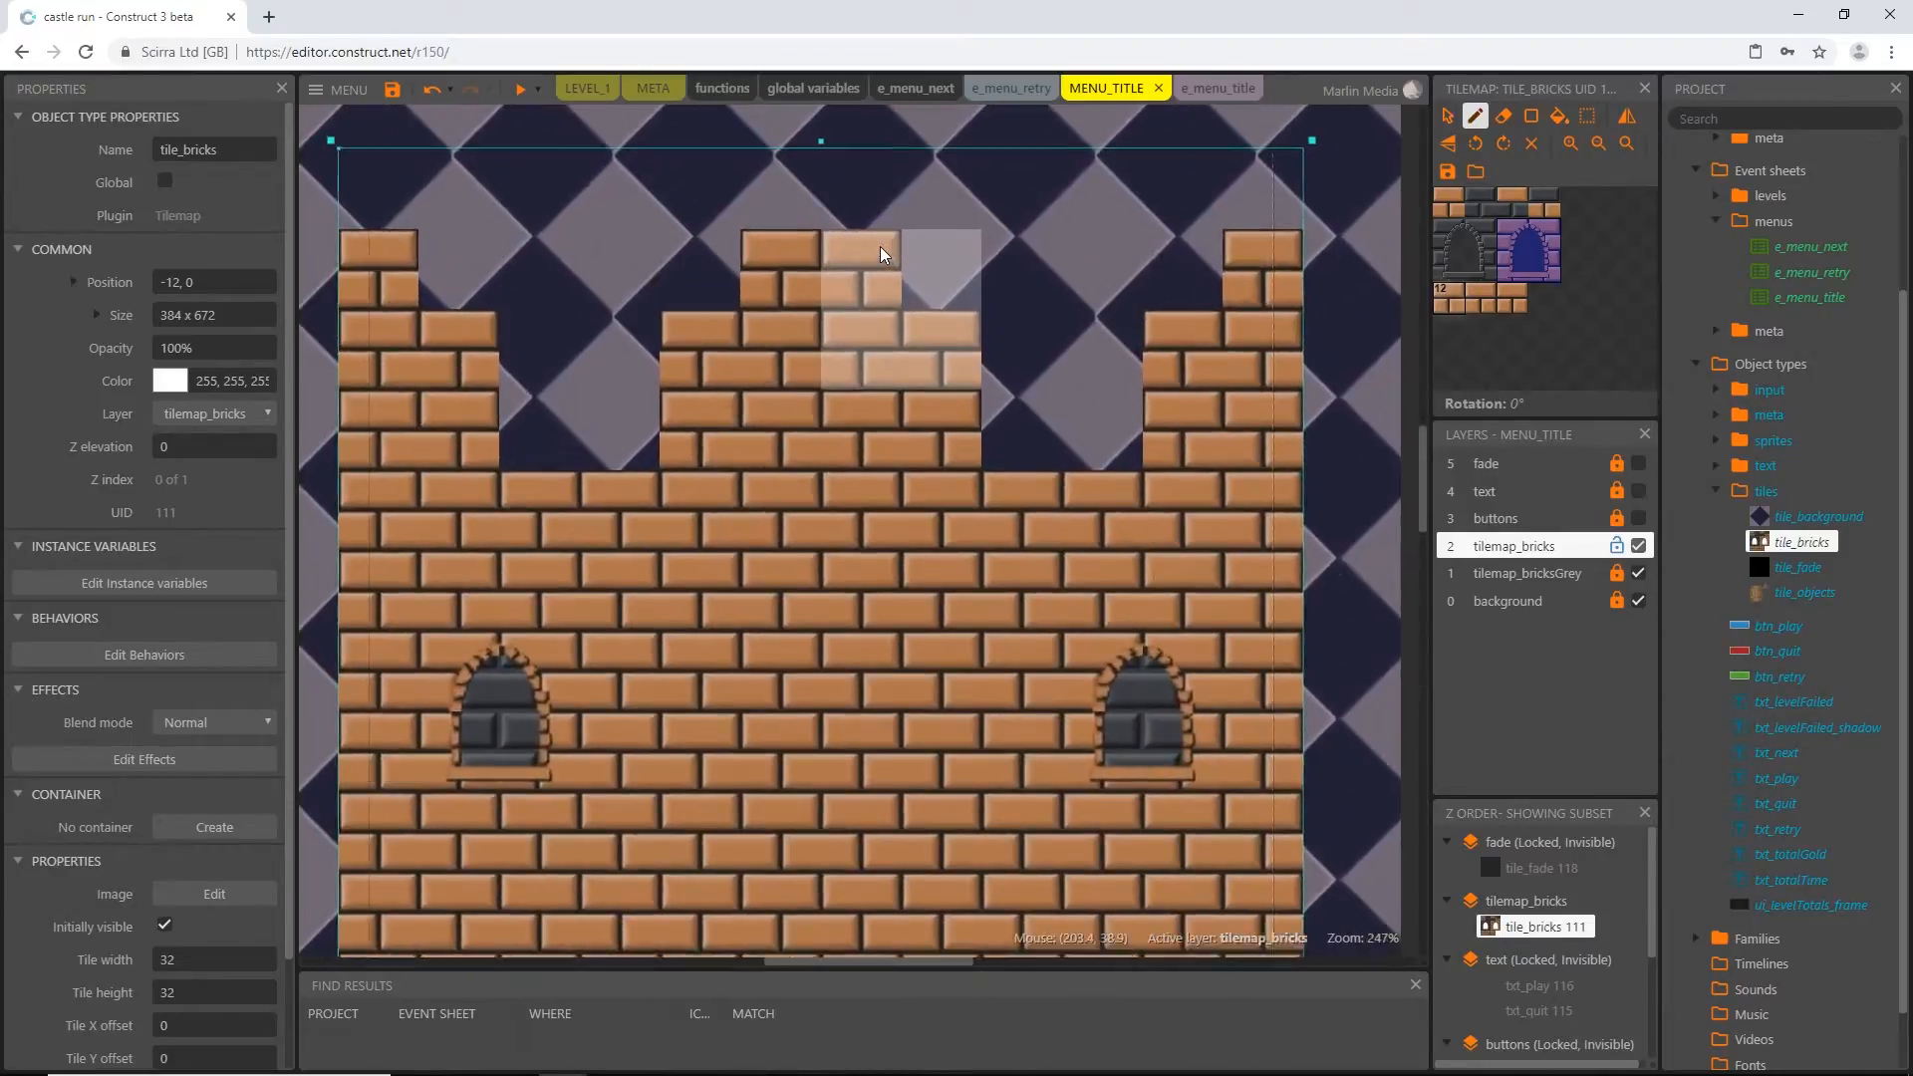
{"action": "left_click", "coordinate": [1479, 123]}
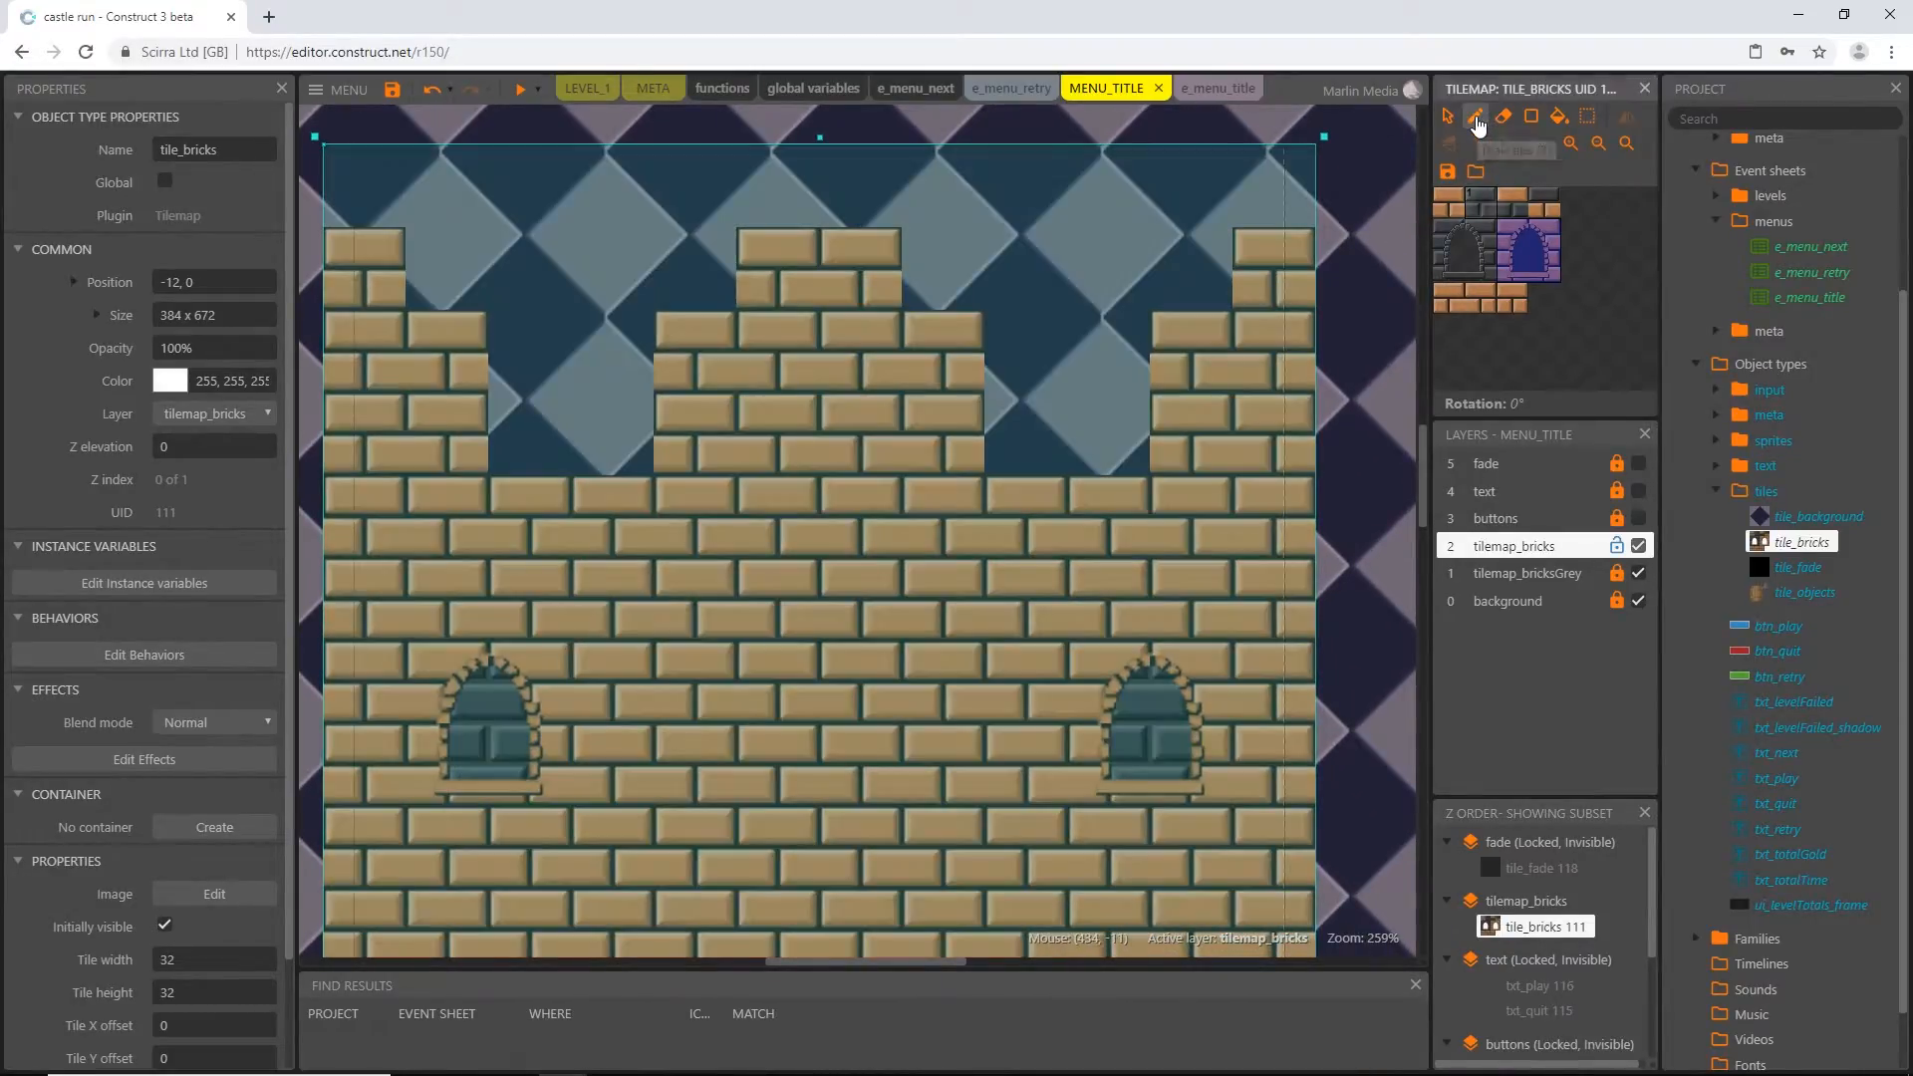
{"action": "left_click", "coordinate": [1476, 120]}
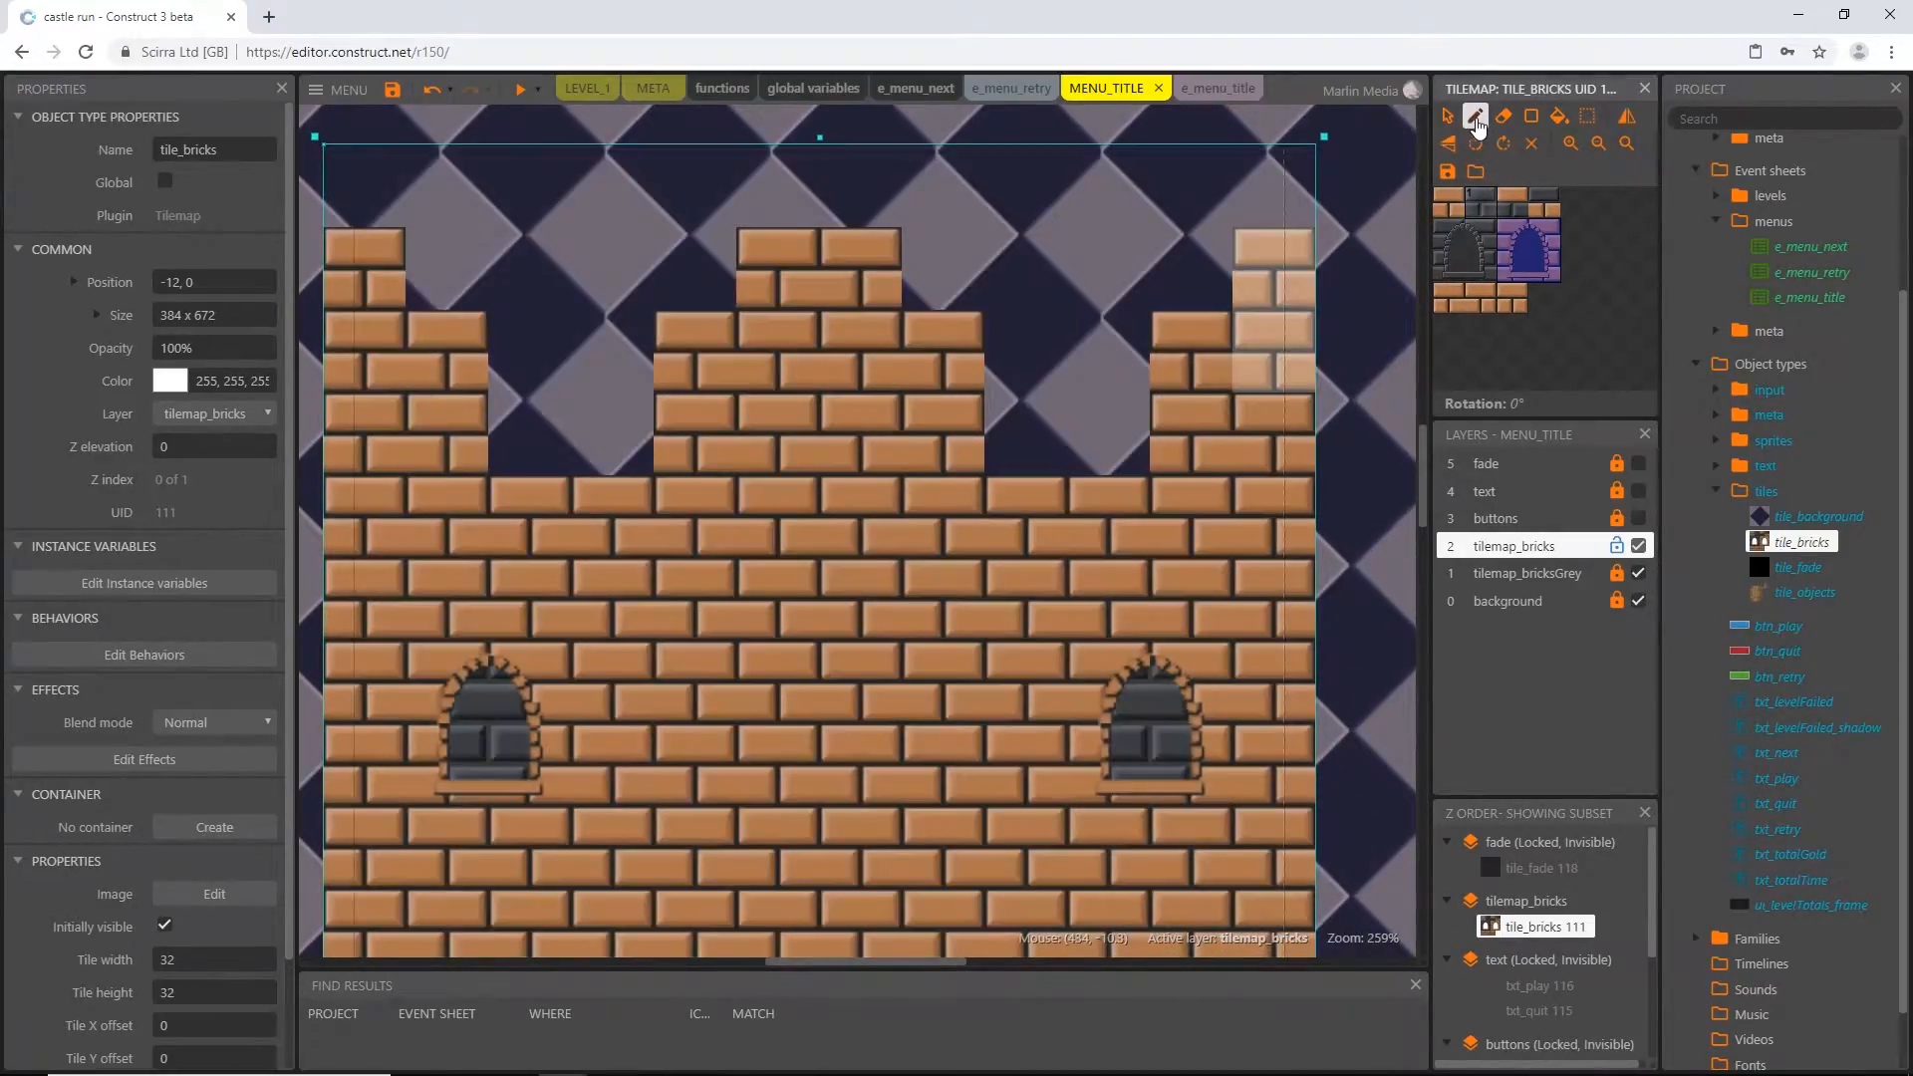
{"action": "left_click", "coordinate": [1446, 304]}
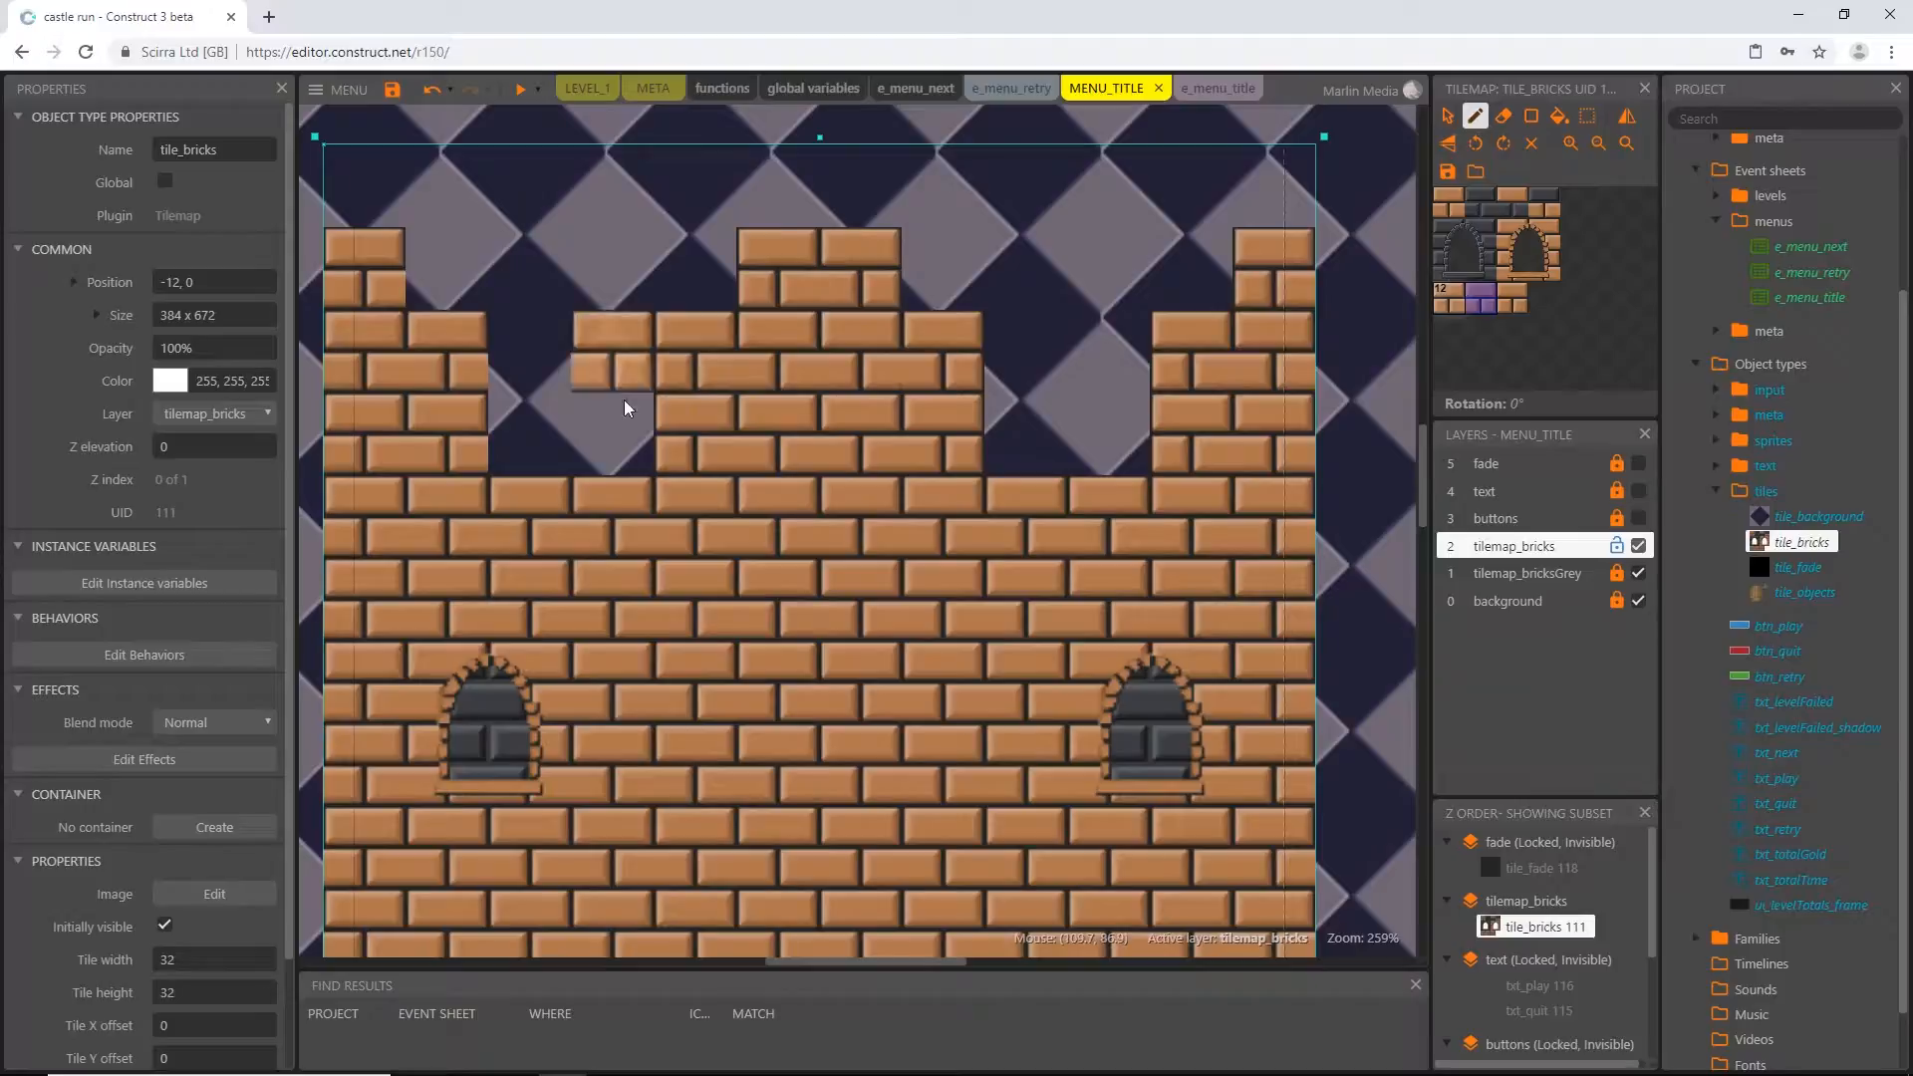
{"action": "scroll", "coordinate": [852, 727], "scroll_direction": "down", "scroll_amount": 5, "text": "ctrl"}
{"action": "scroll", "coordinate": [850, 722], "scroll_direction": "down", "scroll_amount": 1, "text": "ctrl"}
{"action": "middle_click_drag", "start_coordinate": [852, 736], "coordinate": [849, 374]}
{"action": "scroll", "coordinate": [839, 506], "scroll_direction": "down", "scroll_amount": 3, "text": "ctrl"}
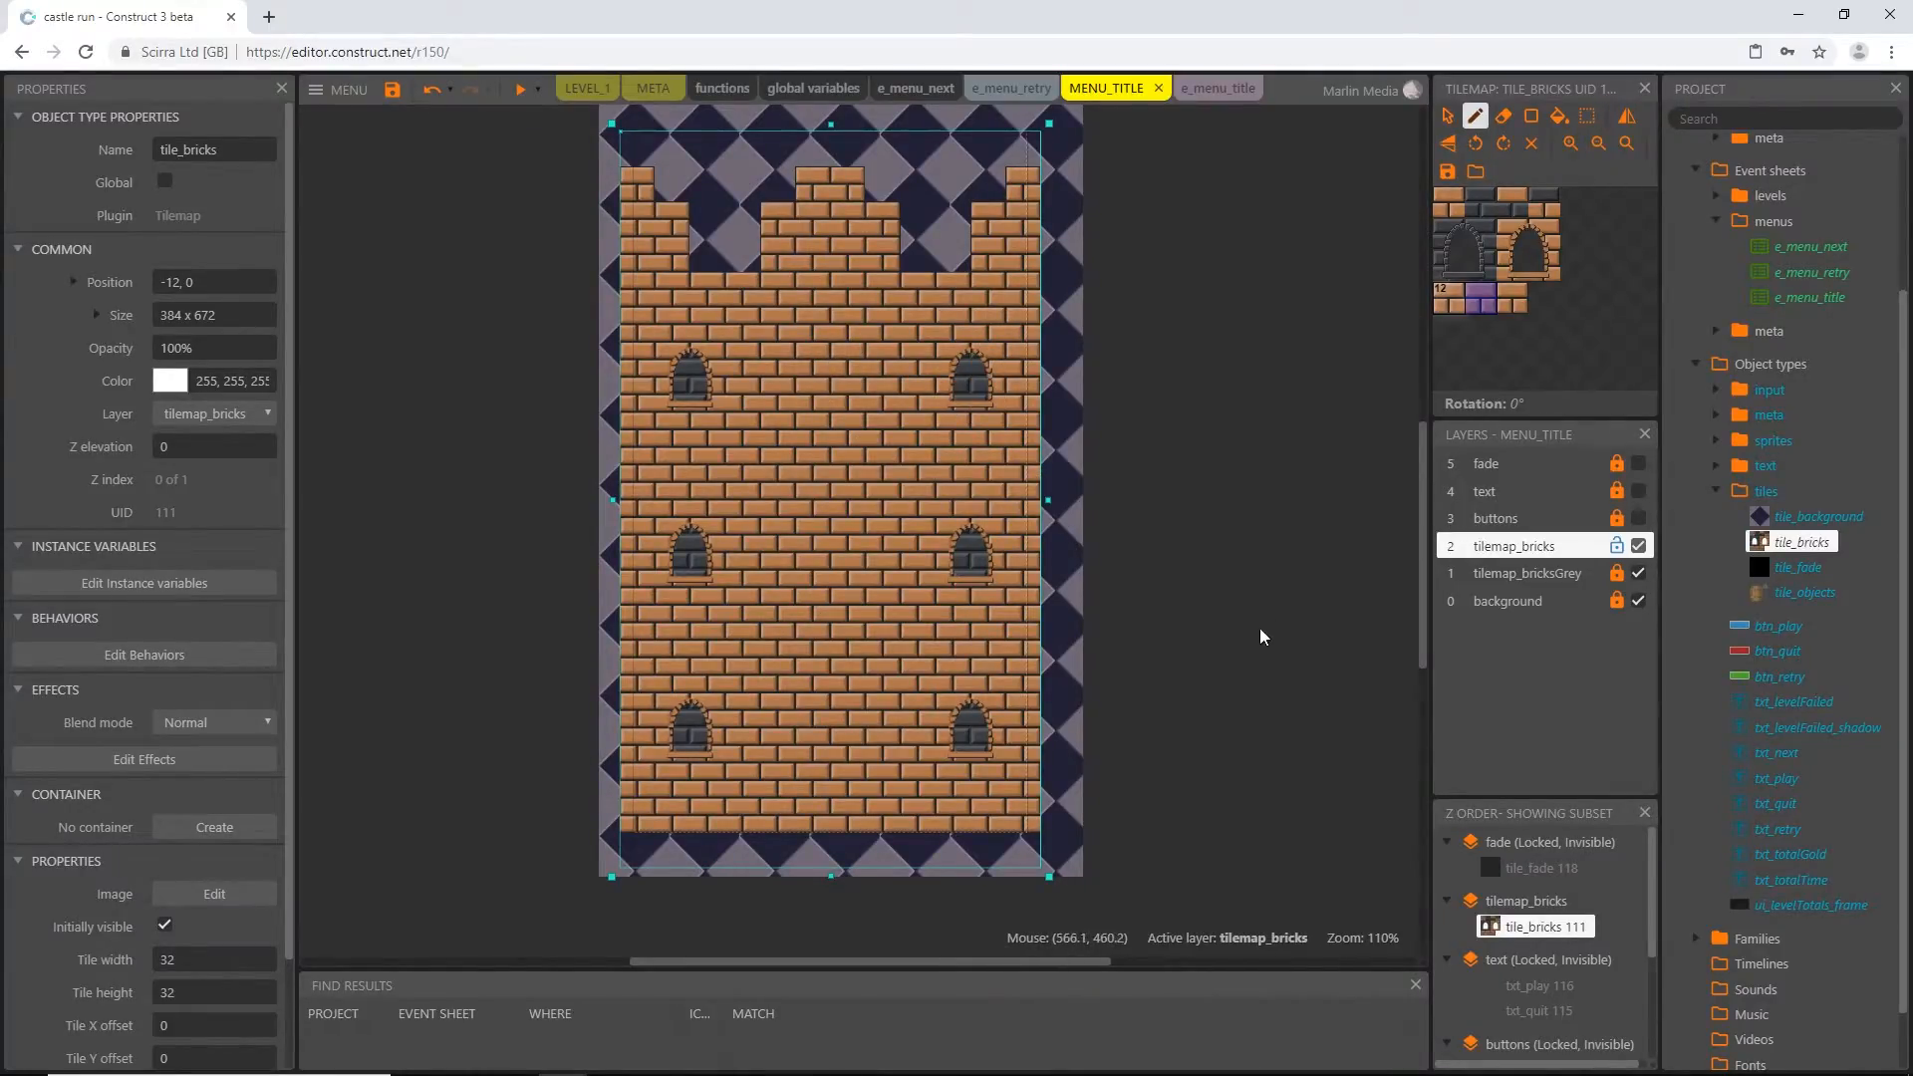
Deselect the tilemap, lock the tilemap_bricks layer, and show the buttons and text layers
{"action": "left_click", "coordinate": [1307, 554]}
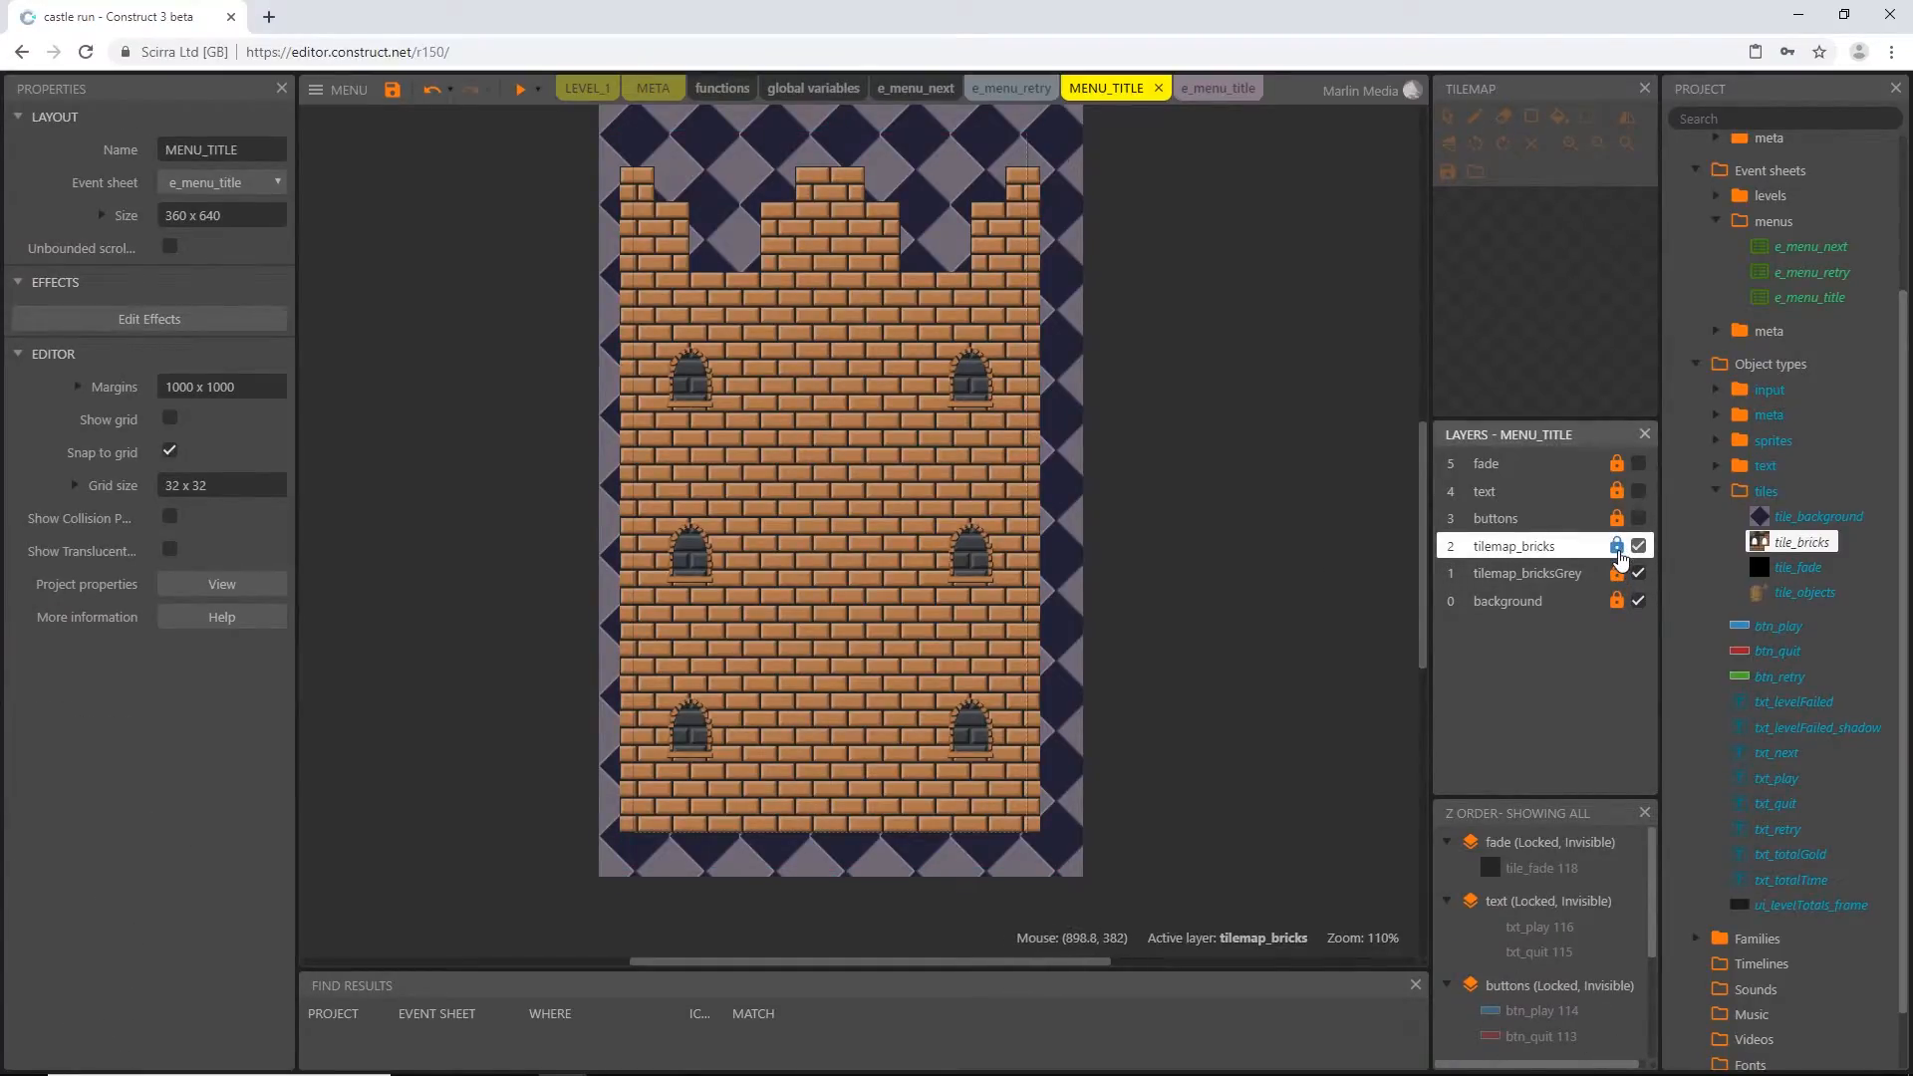
{"action": "left_click", "coordinate": [1638, 518]}
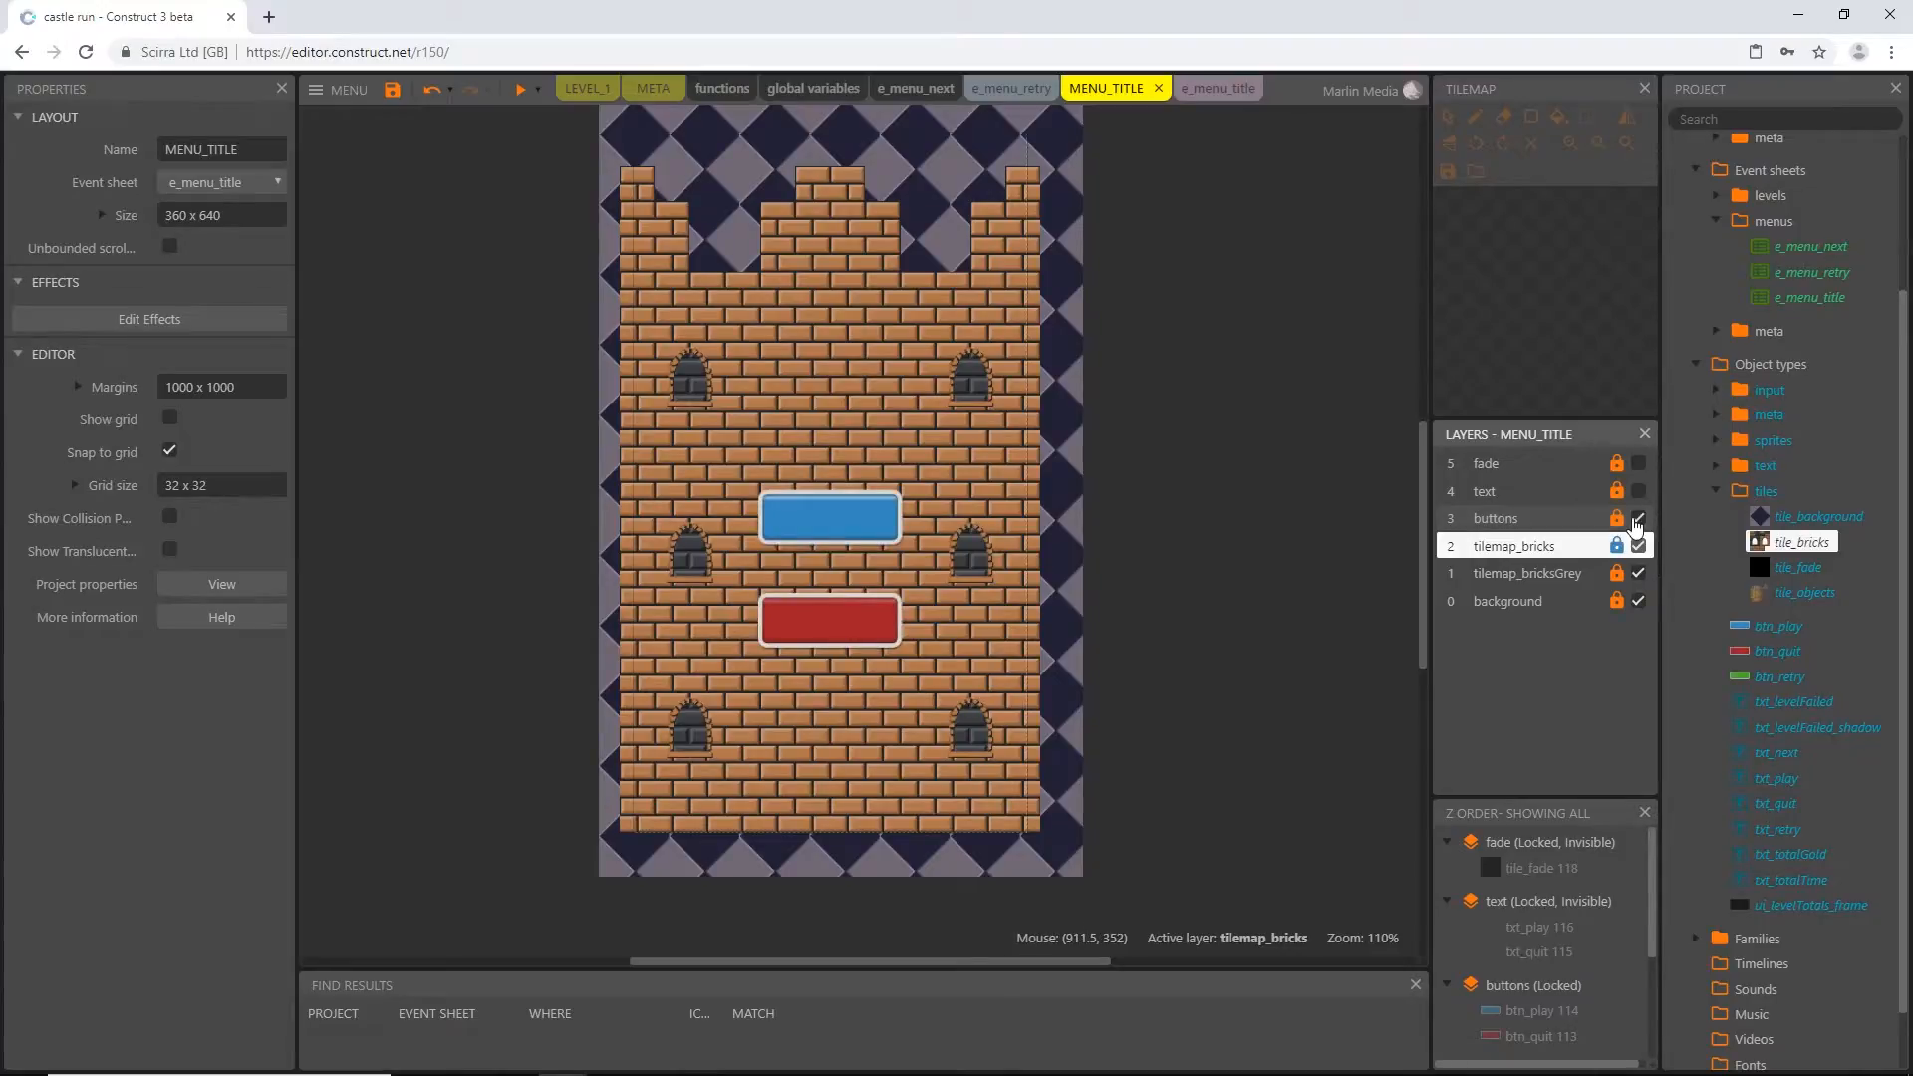
{"action": "left_click", "coordinate": [1638, 491]}
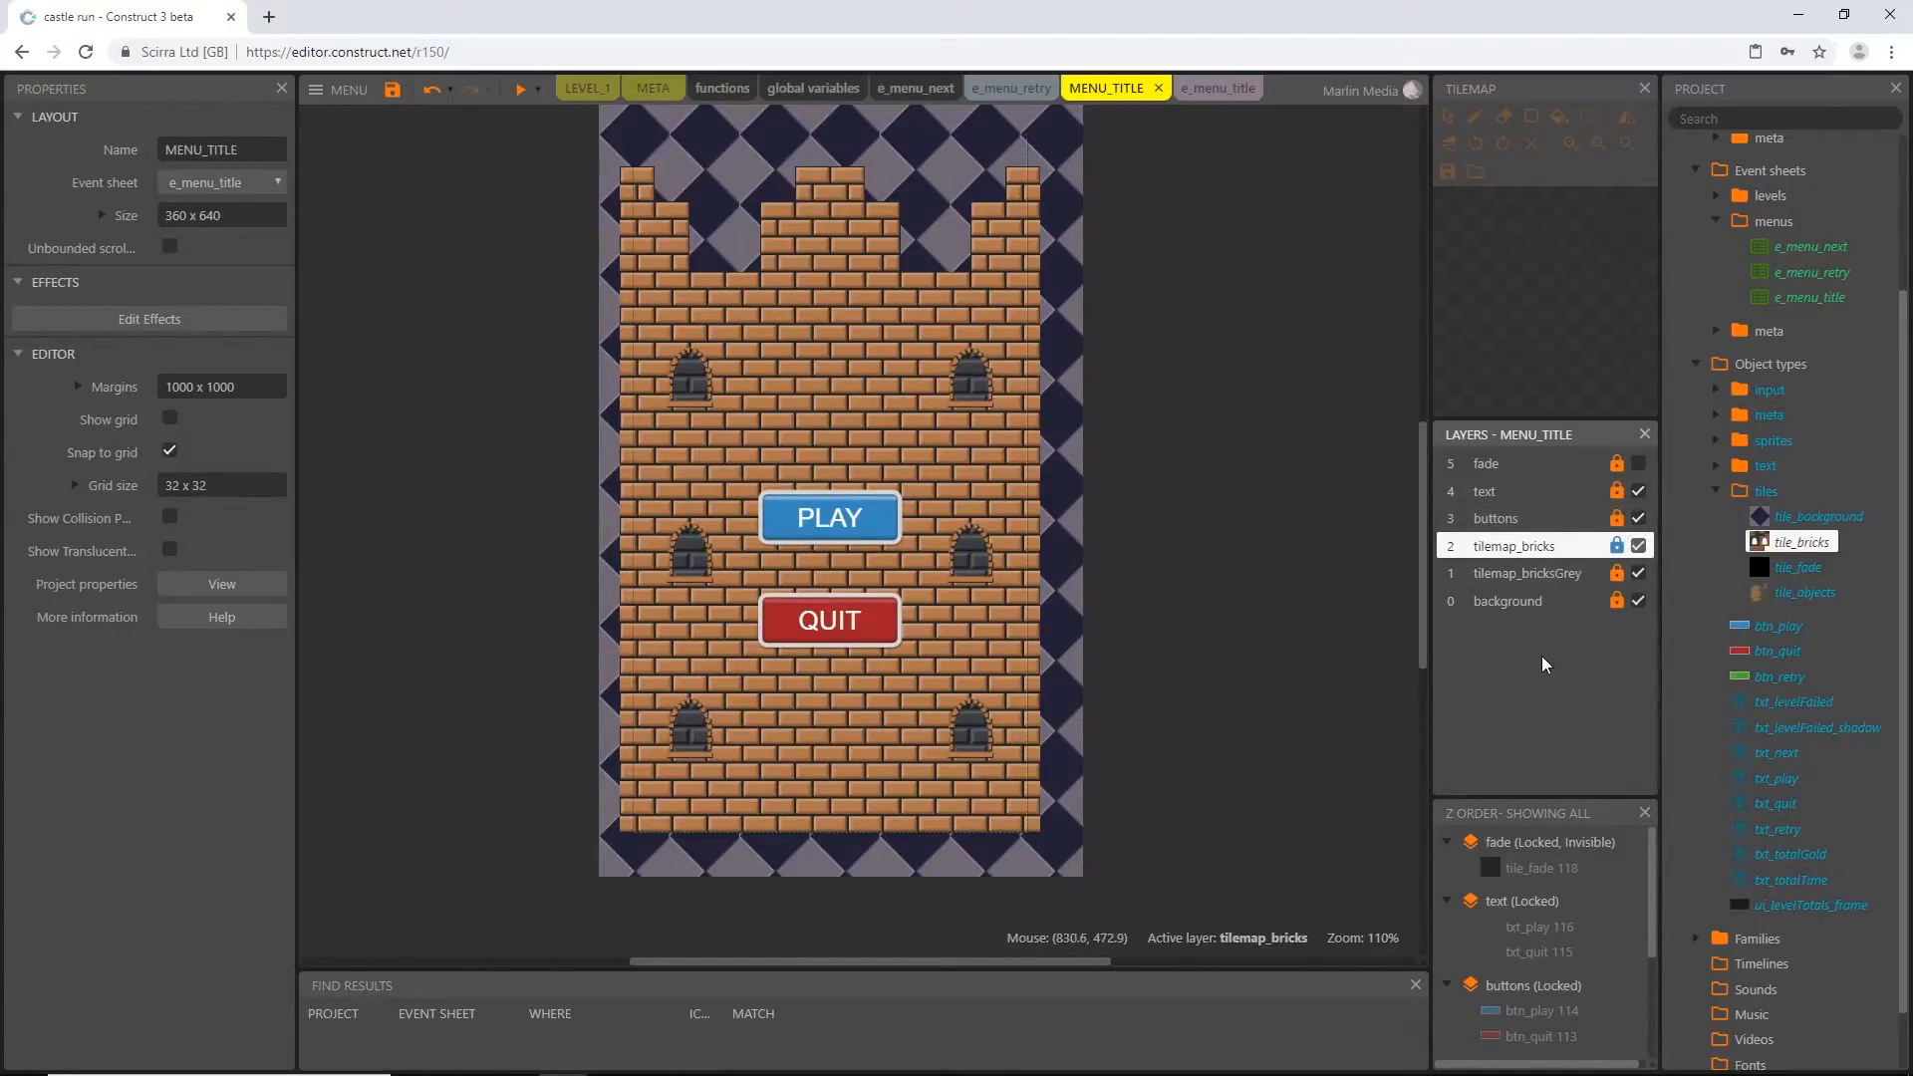
Add a layer named title to MENU_TITLE and place it directly below the fade layer
{"action": "right_click", "coordinate": [1506, 649]}
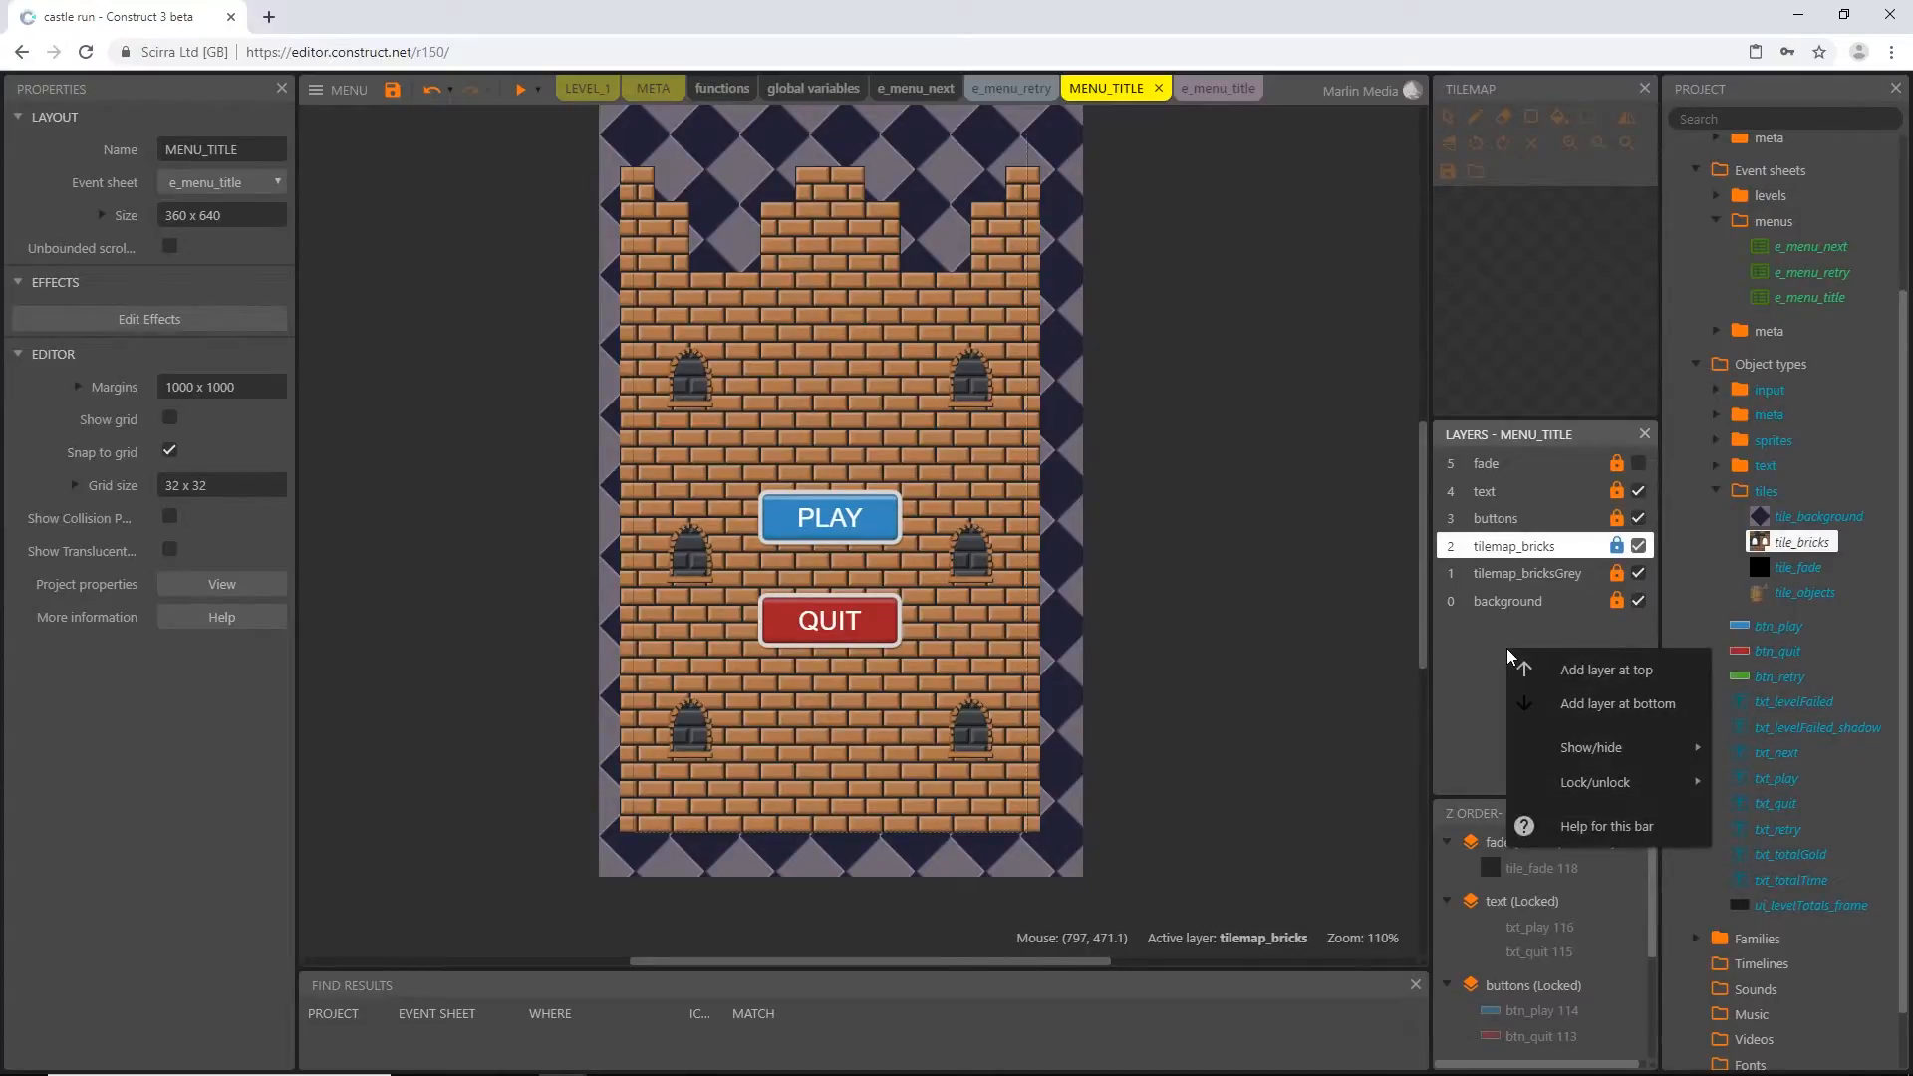
{"action": "left_click", "coordinate": [1596, 671]}
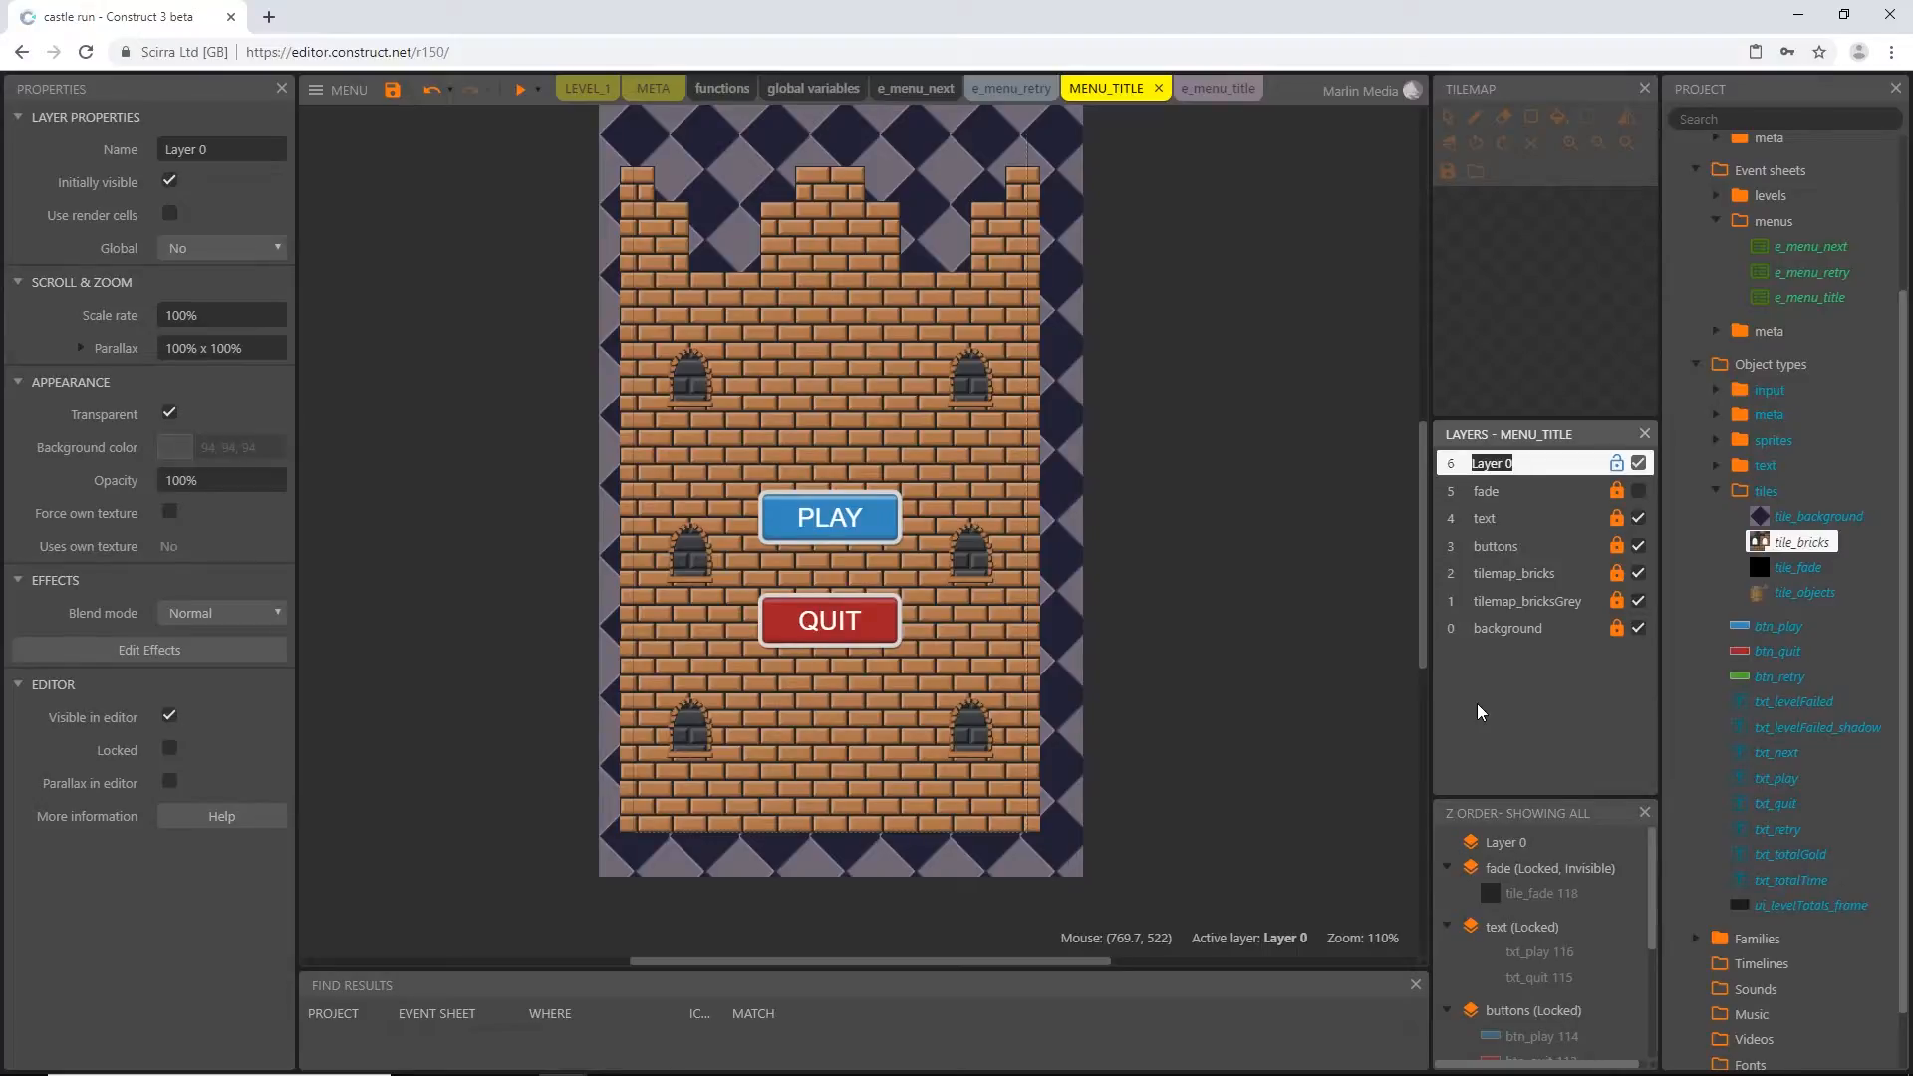
{"action": "type", "text": "title"}
{"action": "key", "text": "Return"}
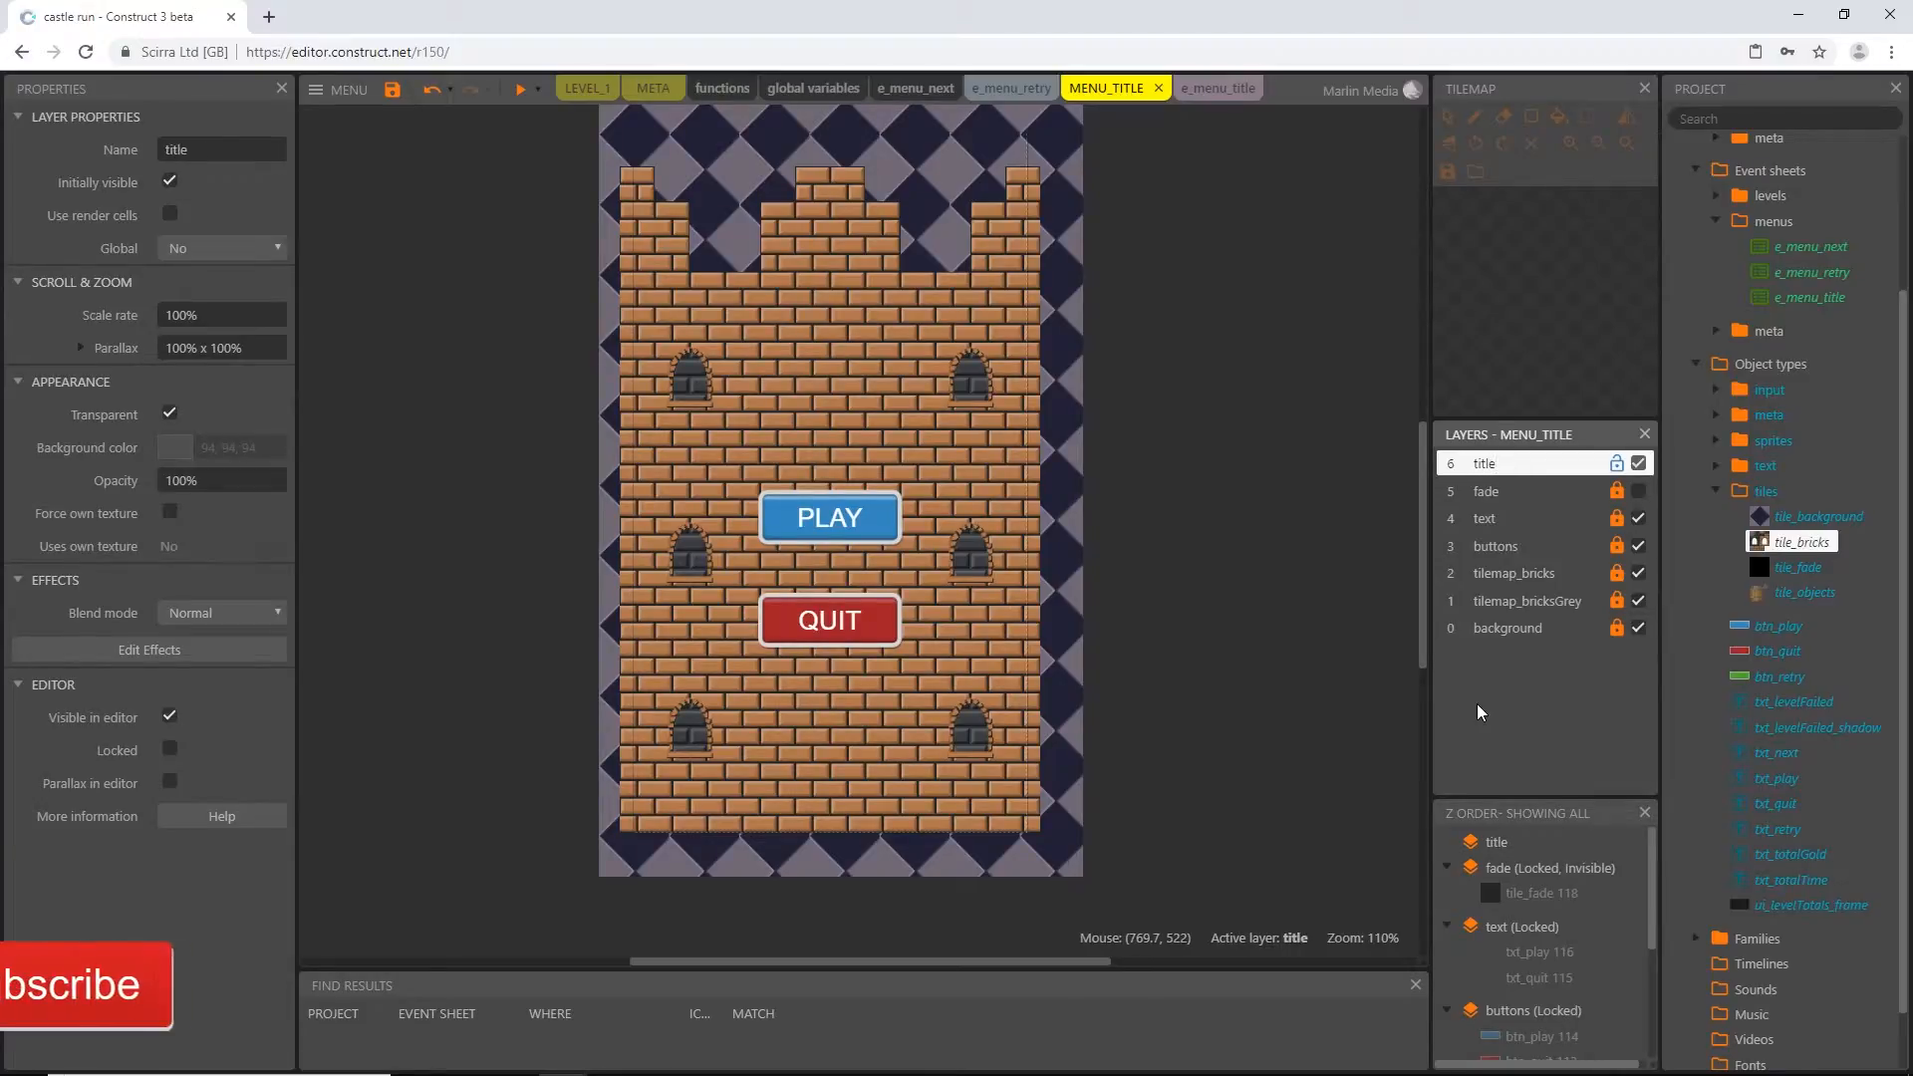
{"action": "left_click_drag", "start_coordinate": [1578, 470], "coordinate": [1583, 498]}
{"action": "scroll", "coordinate": [1234, 646], "scroll_direction": "up", "scroll_amount": 2}
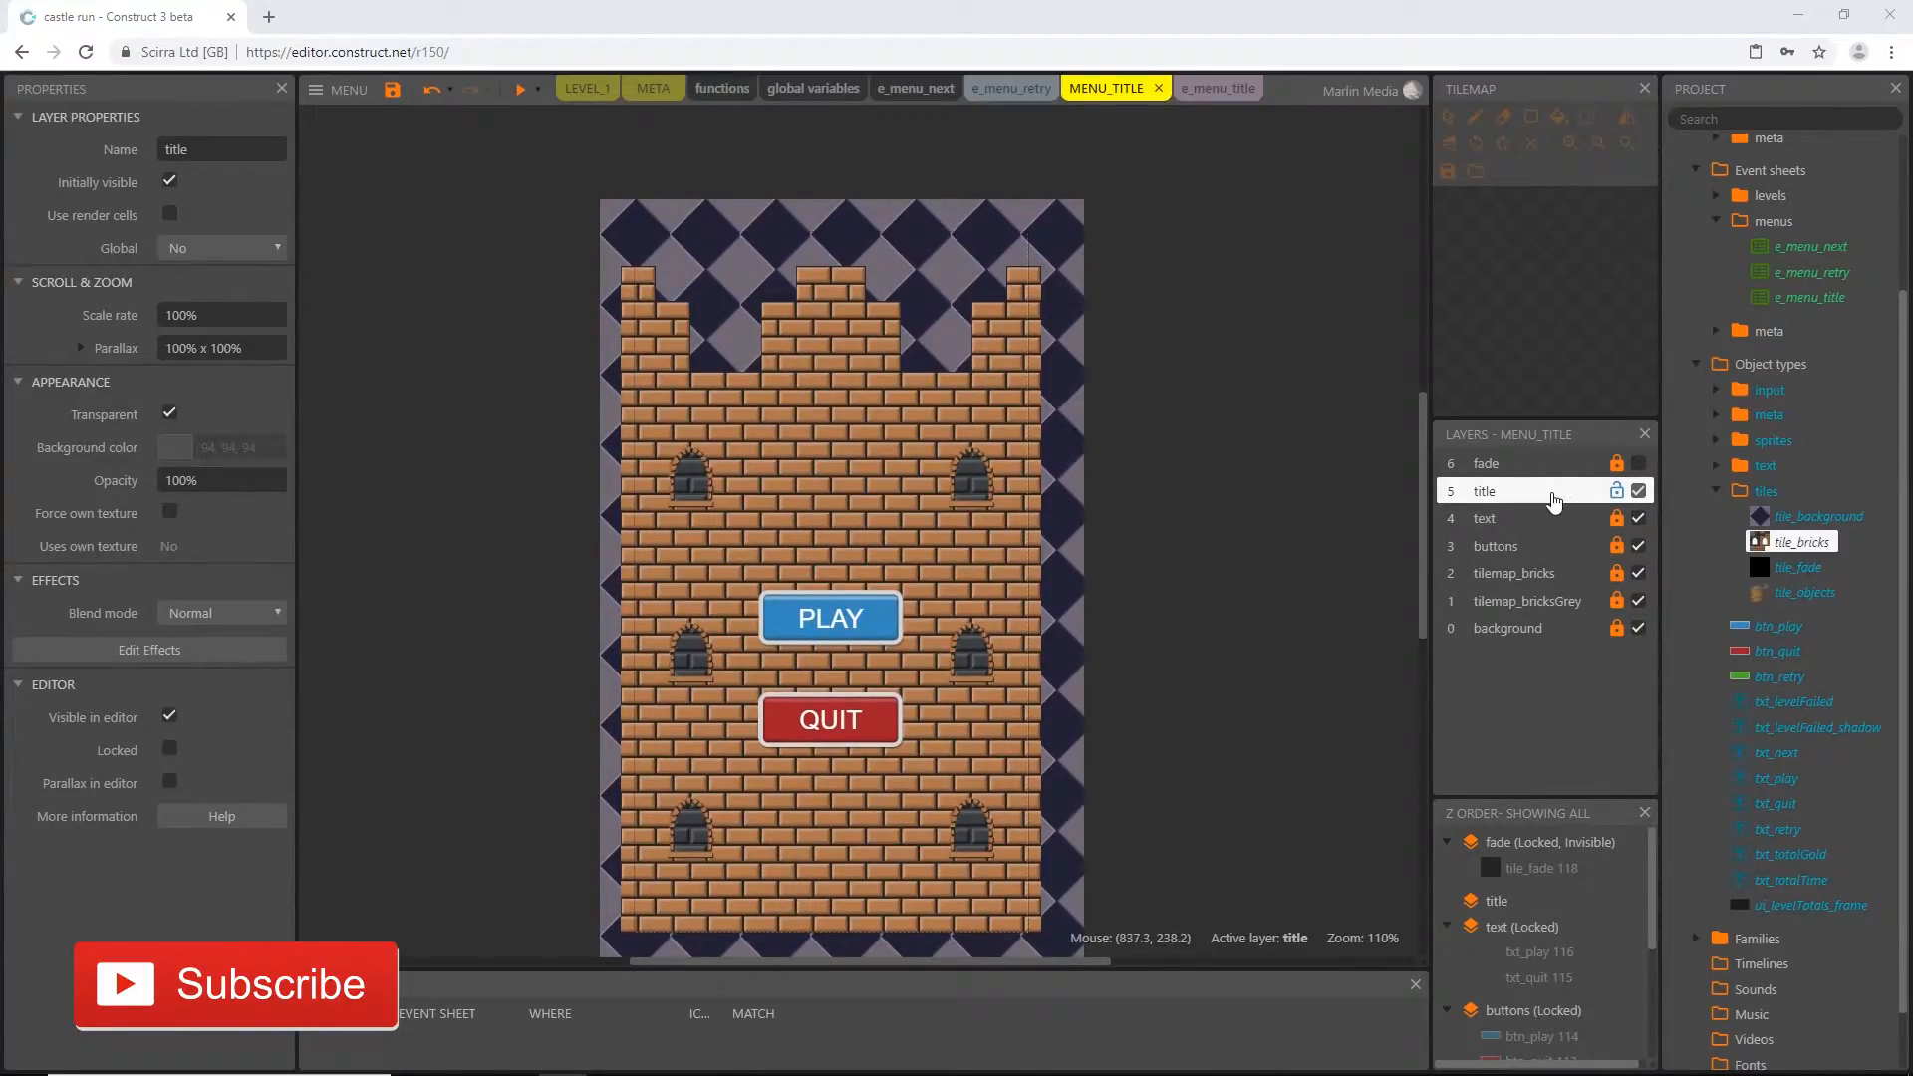
{"action": "left_click", "coordinate": [1242, 408]}
Import the font file alte caps.ttf into the project's Fonts folder and collapse the folder
{"action": "scroll", "coordinate": [1241, 409], "scroll_direction": "down", "scroll_amount": 1}
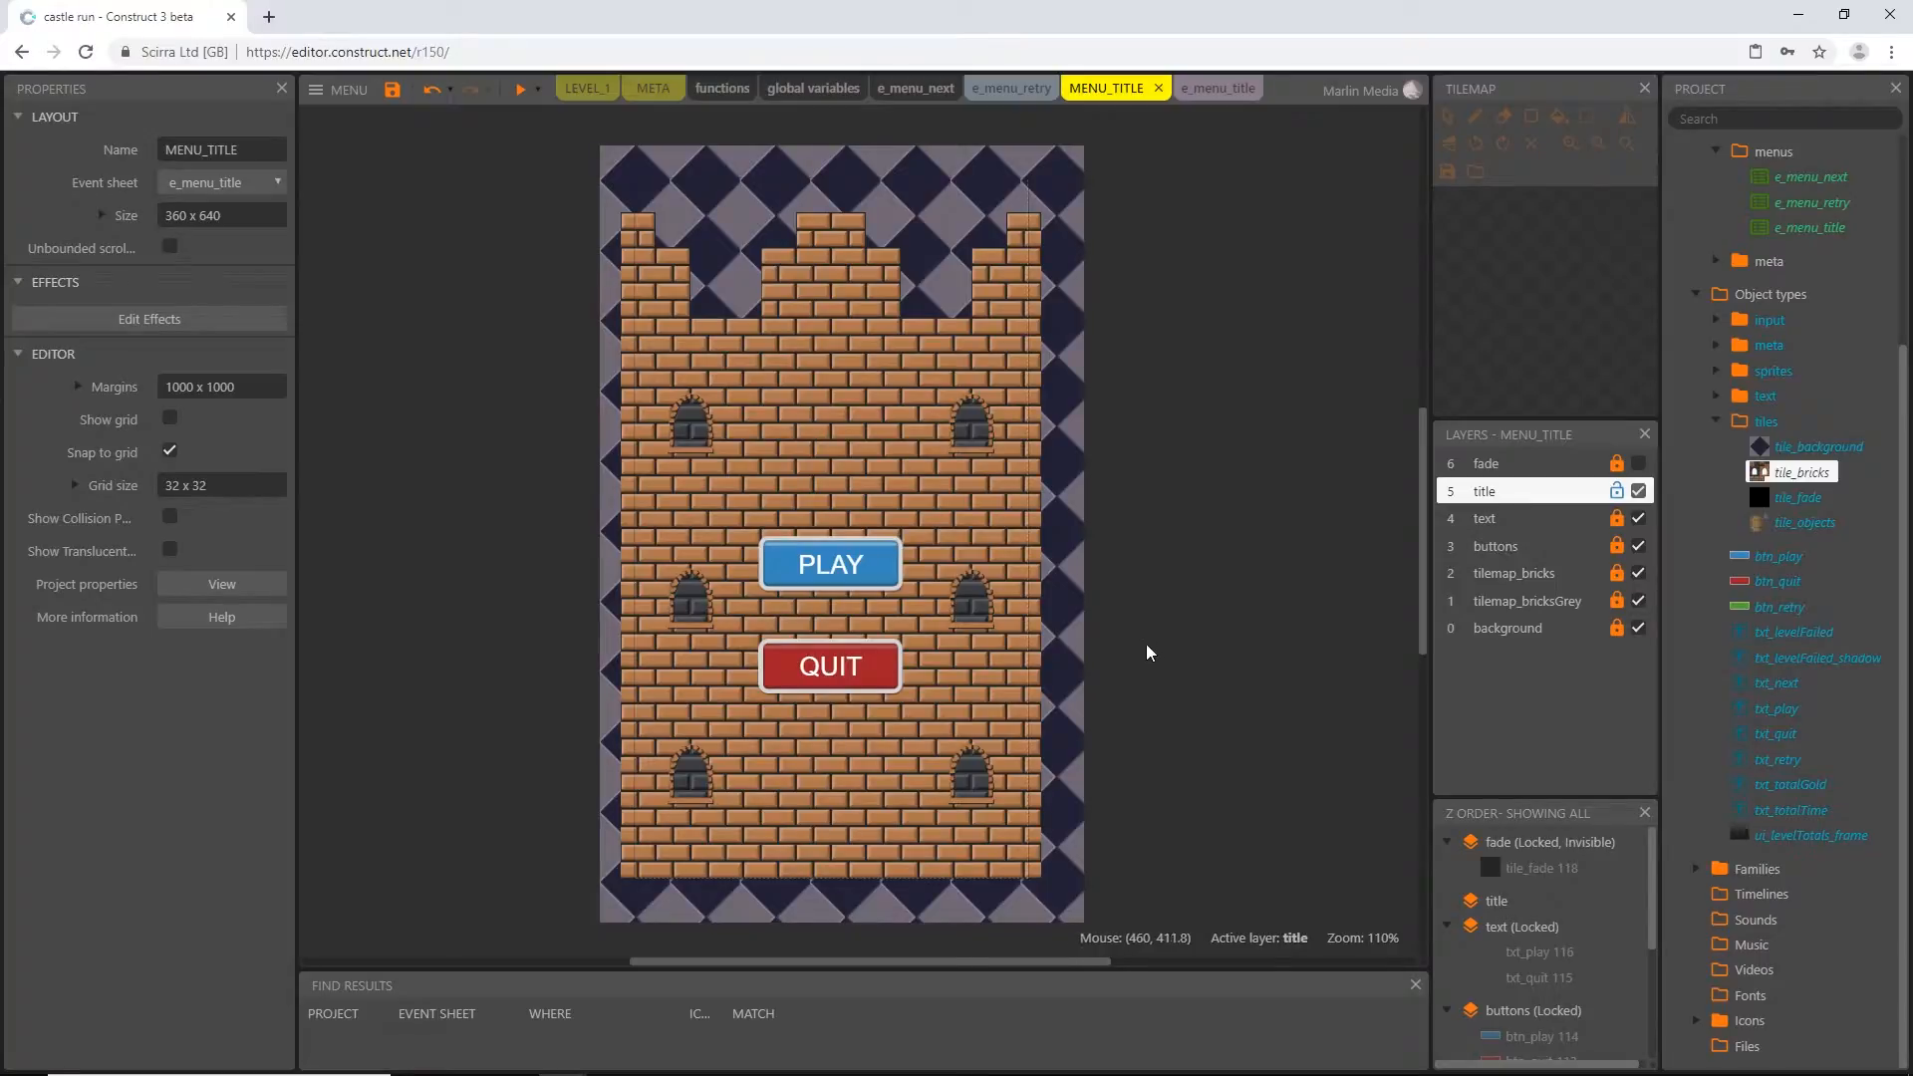
{"action": "right_click", "coordinate": [1721, 1000]}
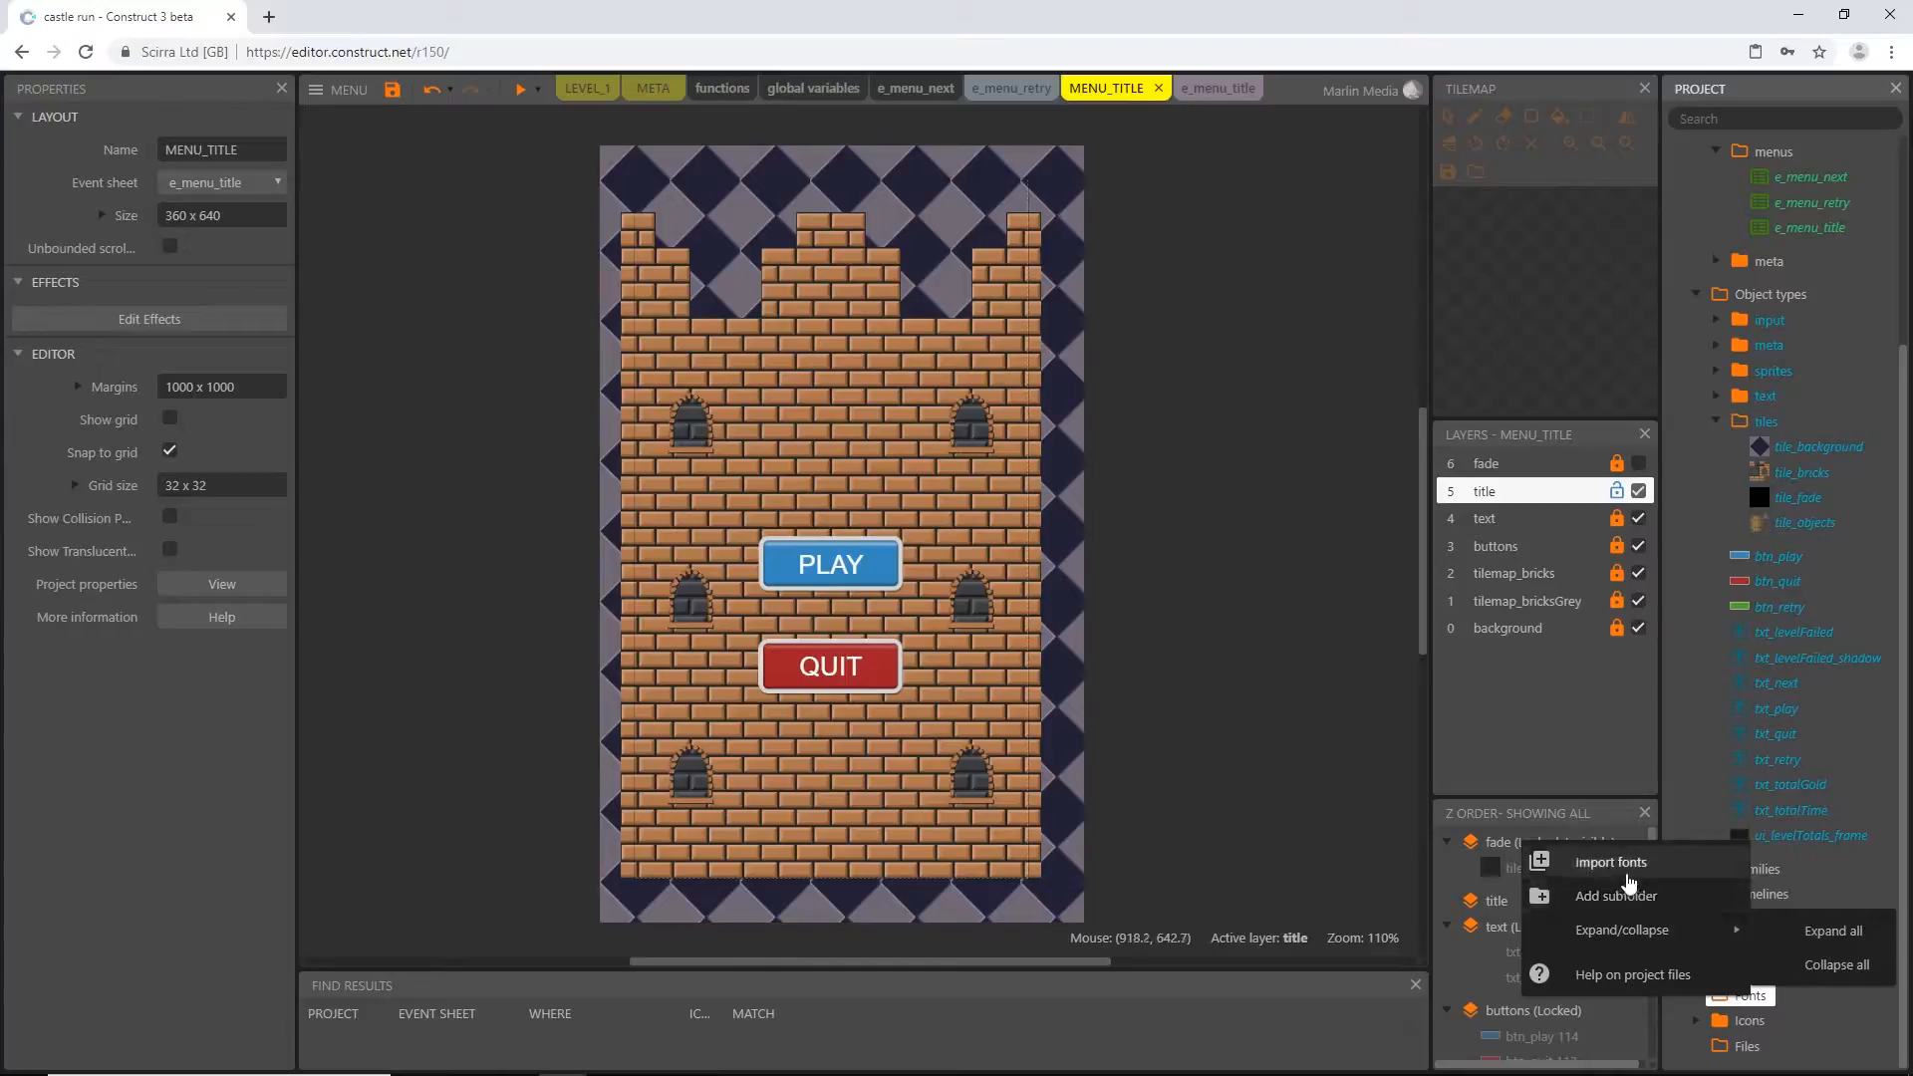
{"action": "left_click", "coordinate": [1624, 874]}
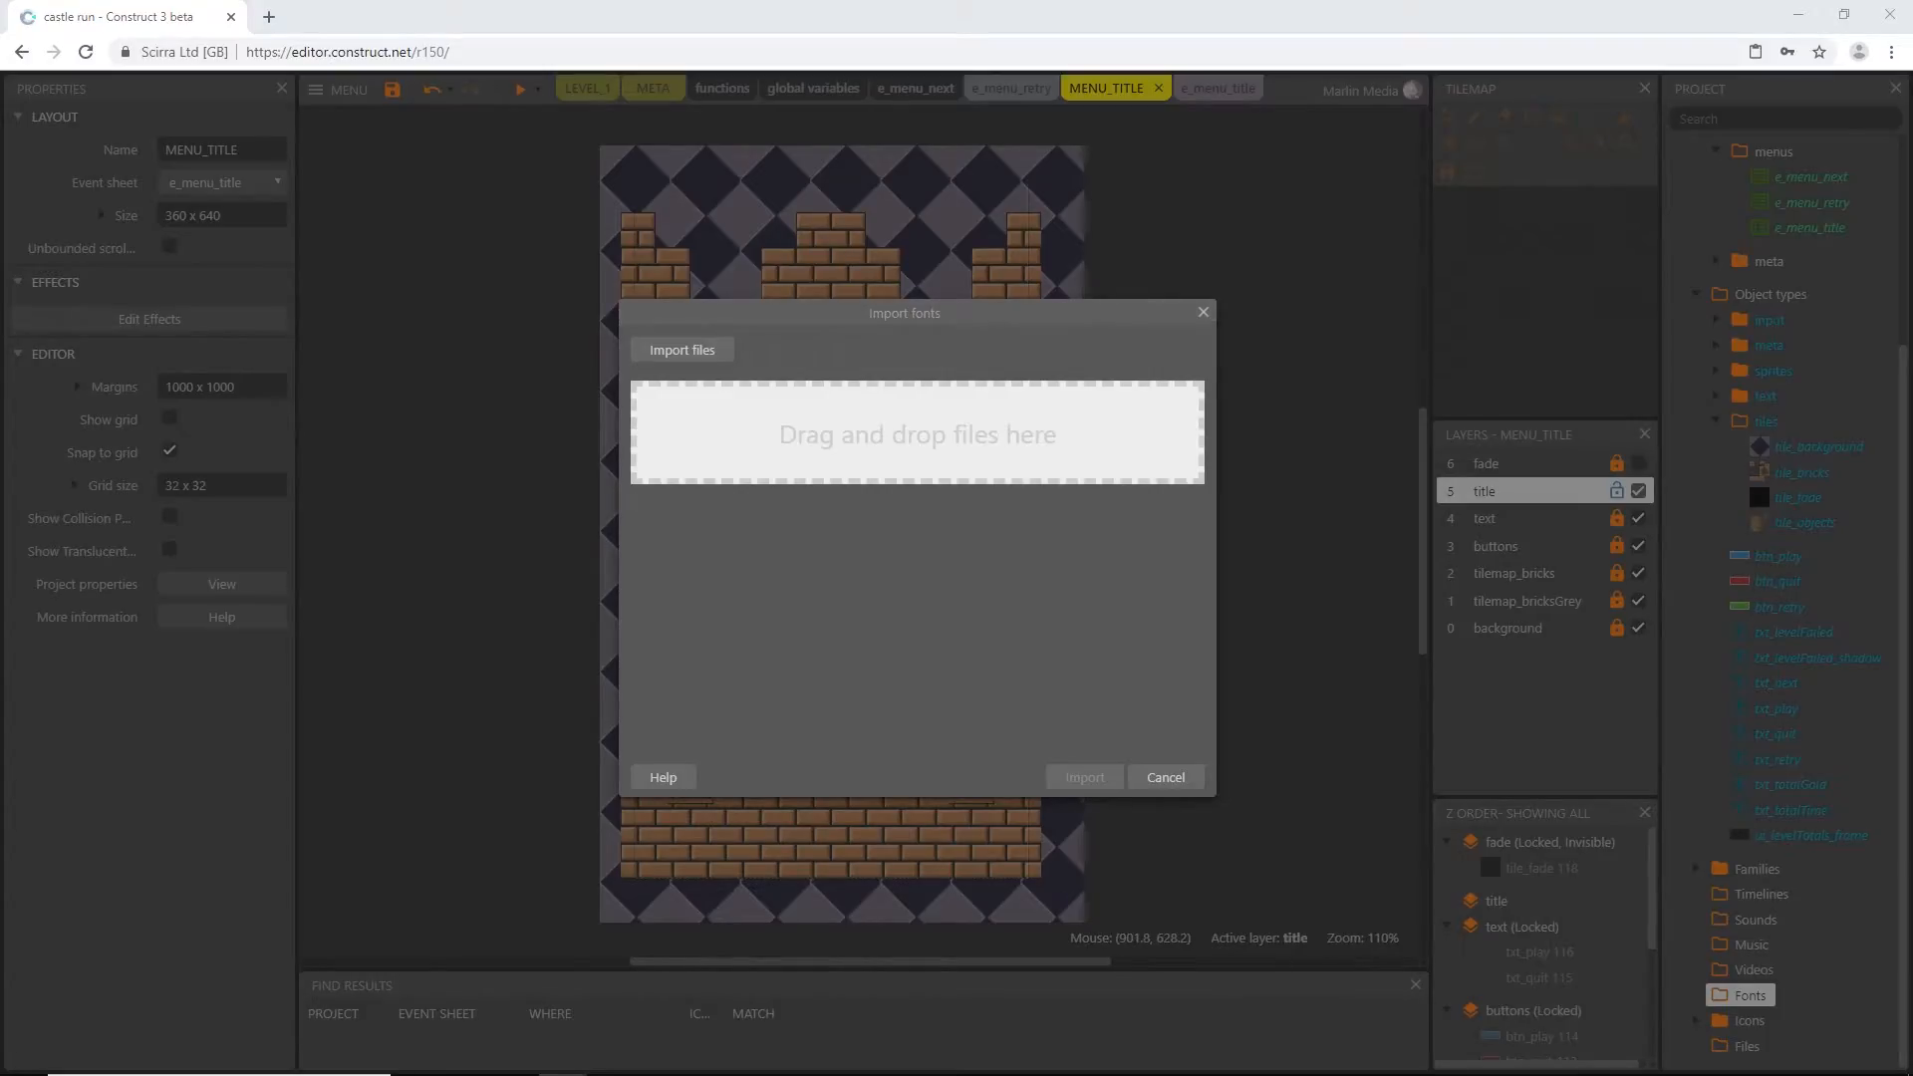
{"action": "left_click_drag", "start_coordinate": [0, 482], "coordinate": [1078, 456]}
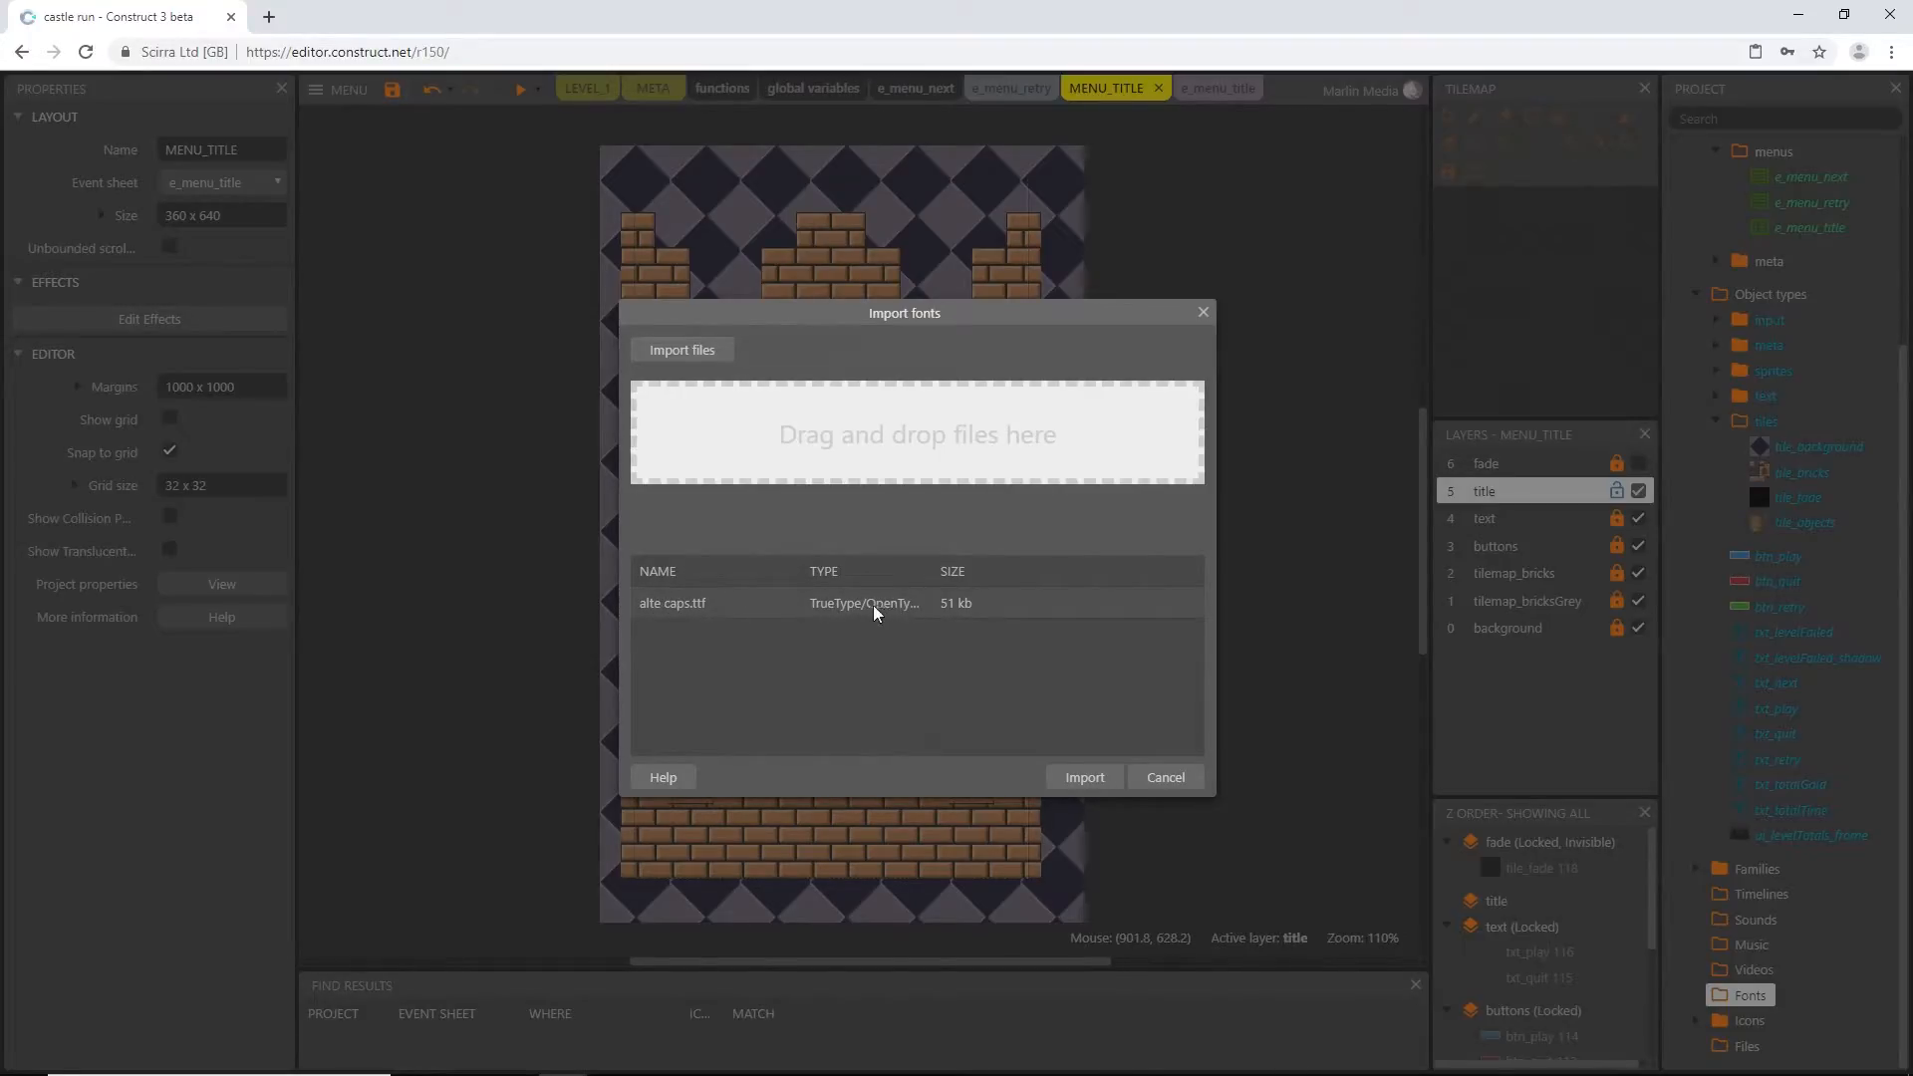
{"action": "double_click", "coordinate": [930, 610]}
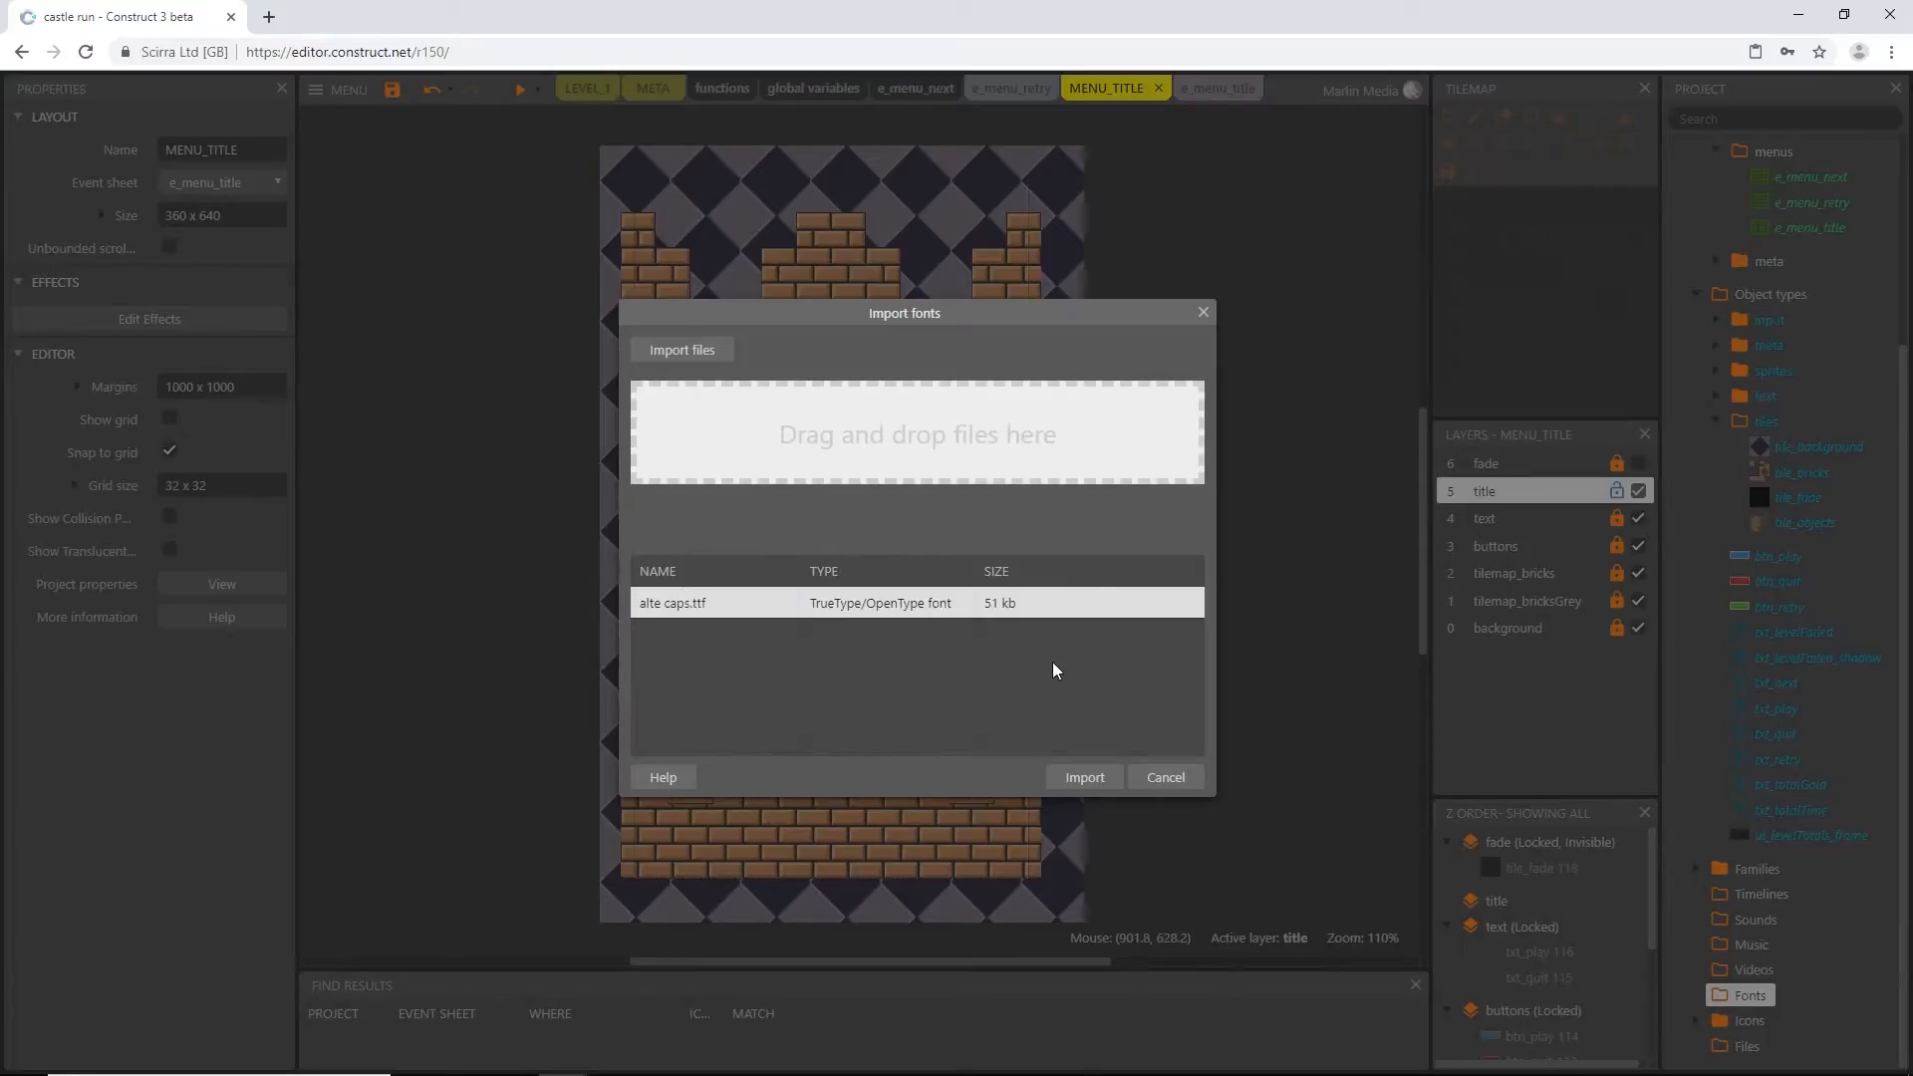
{"action": "left_click", "coordinate": [1099, 786]}
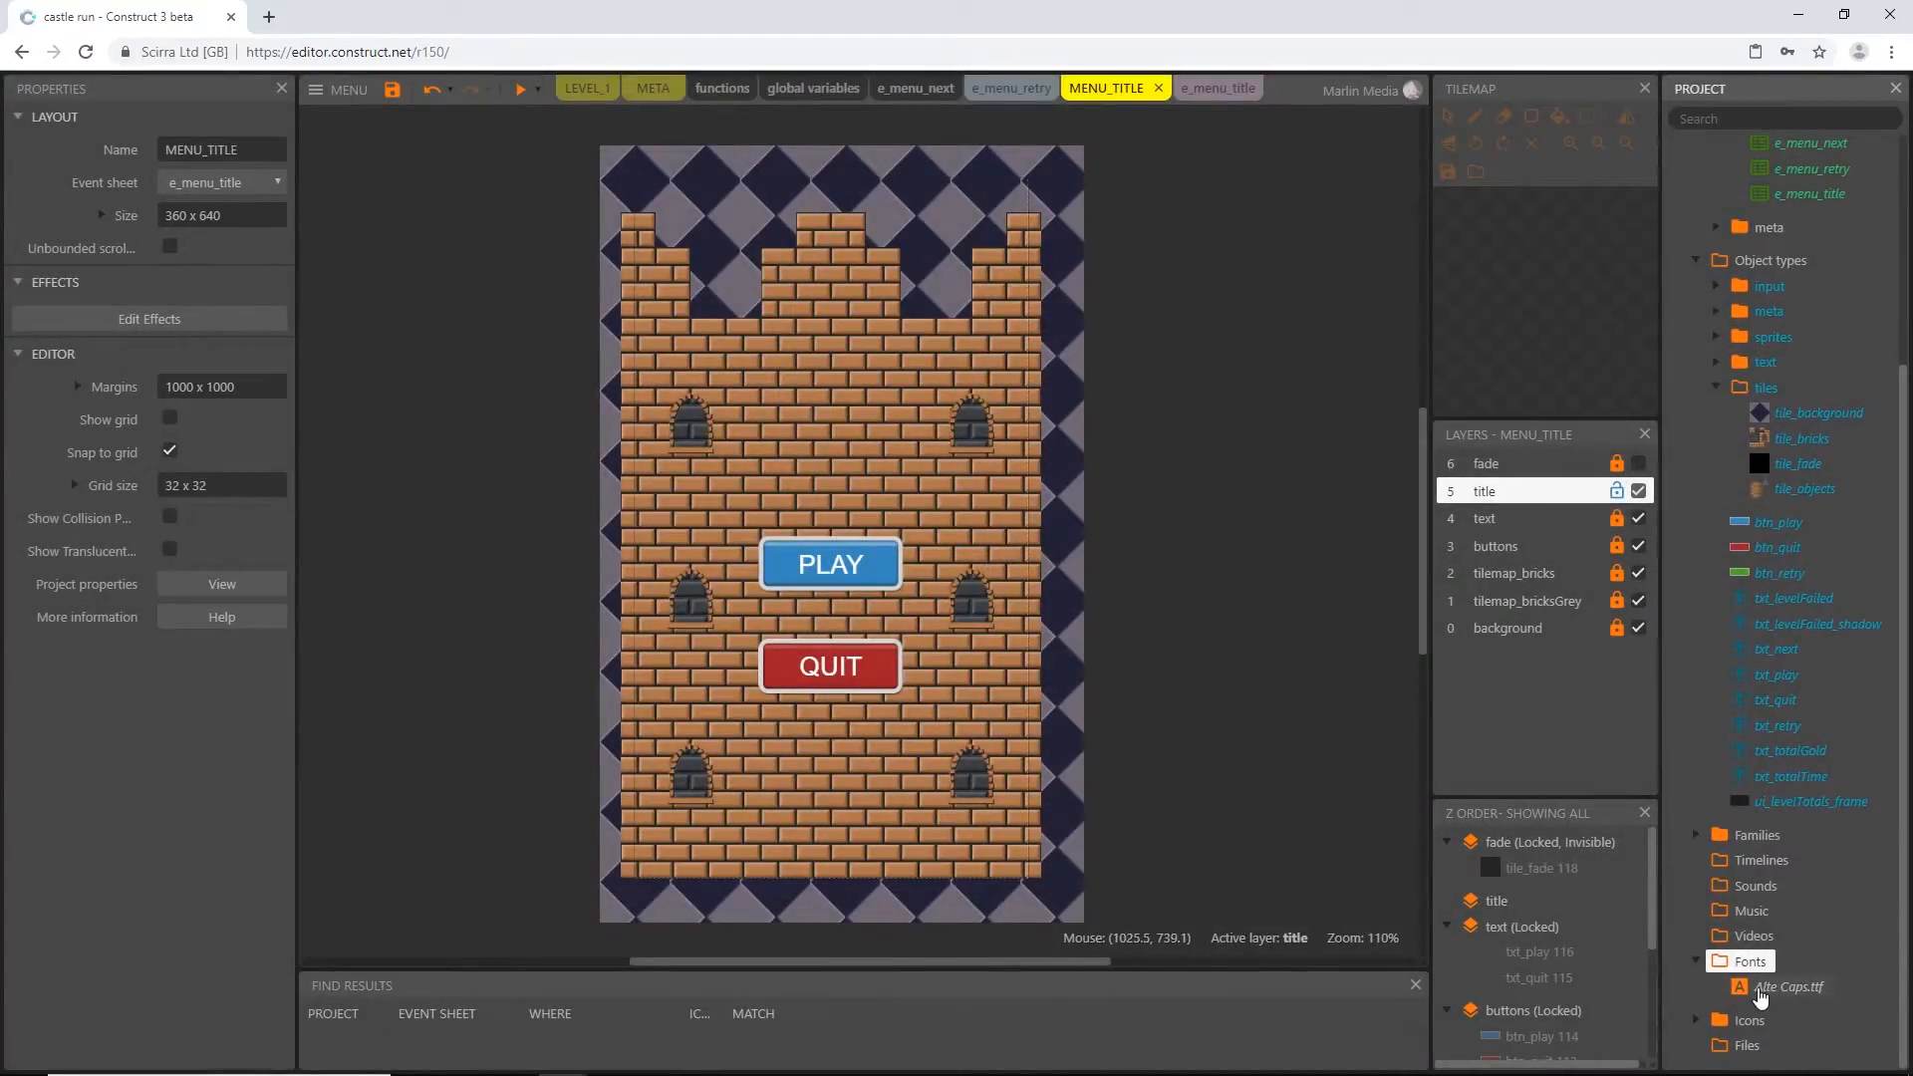
{"action": "left_click", "coordinate": [1697, 962]}
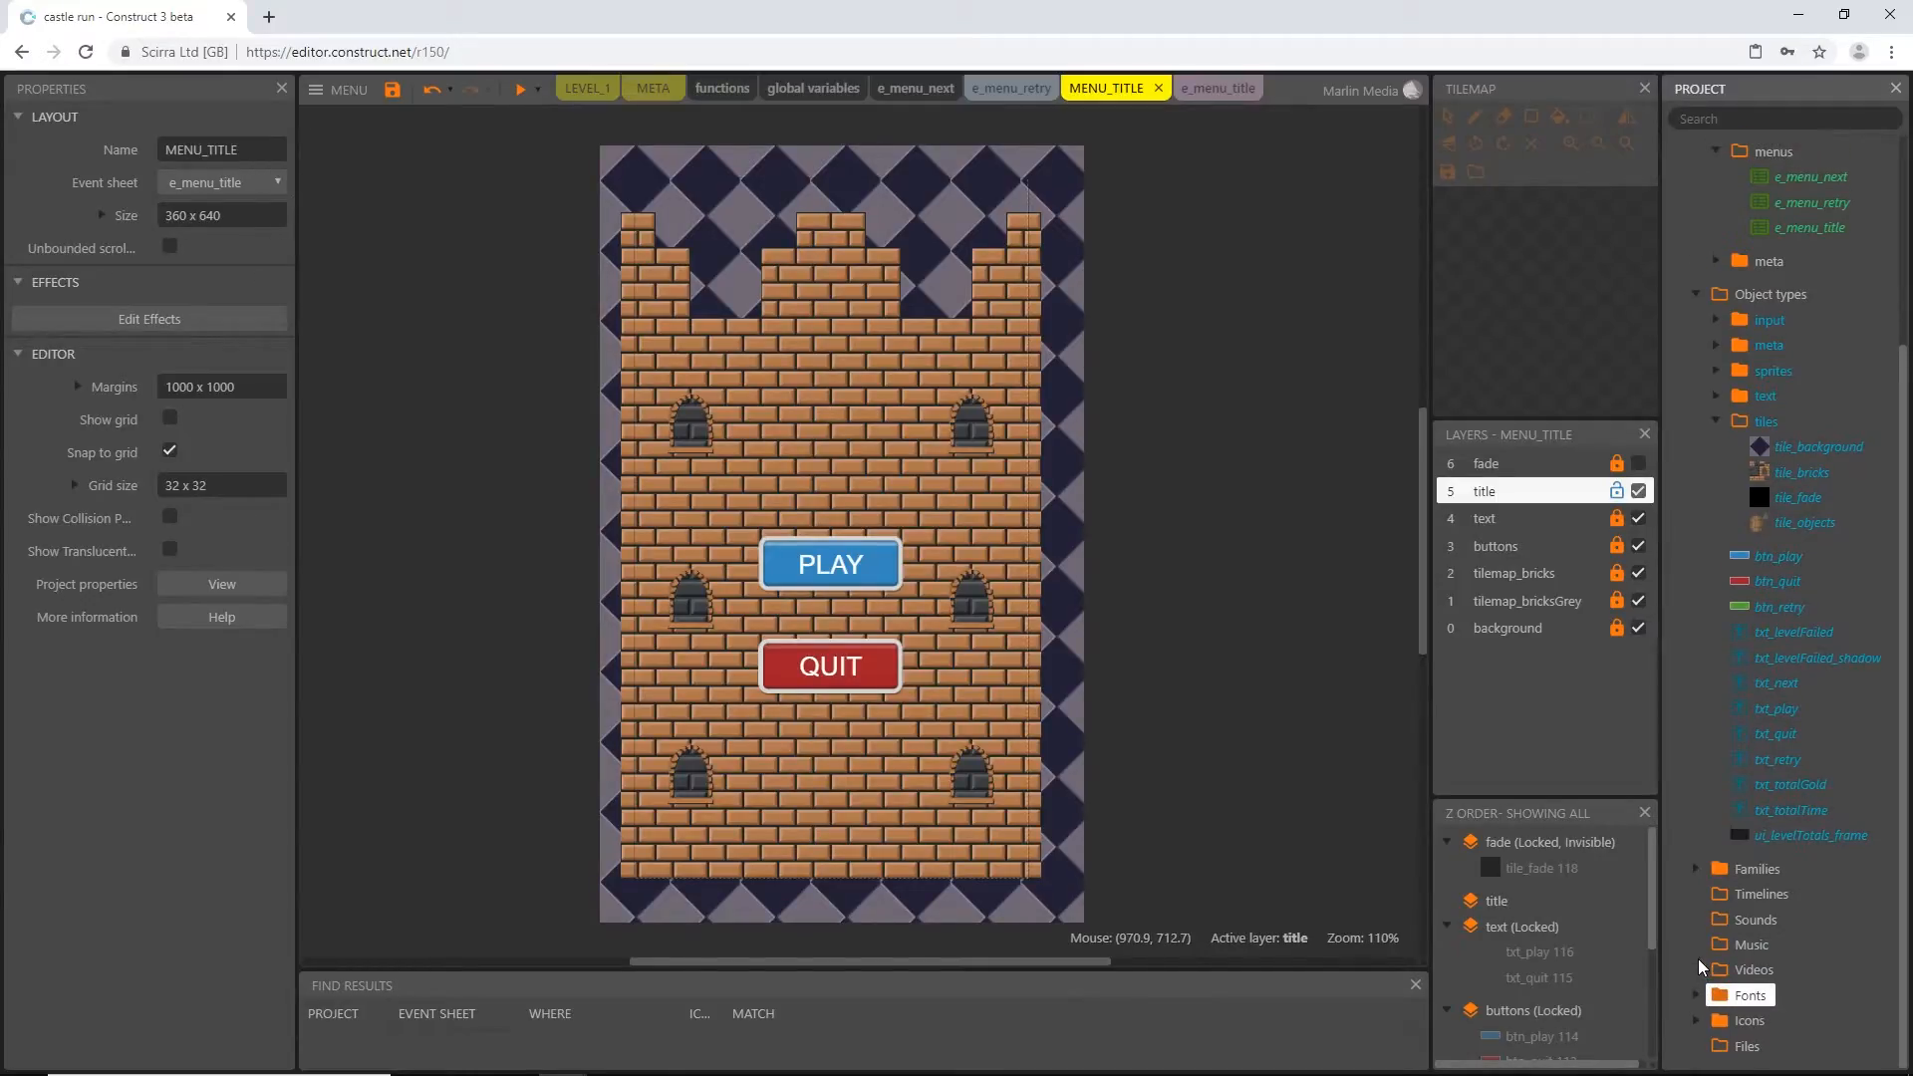
Insert a Text object on the title layer, beside the castle, and name it txt_title
{"action": "double_click", "coordinate": [526, 442]}
{"action": "scroll", "coordinate": [1315, 564], "scroll_direction": "down", "scroll_amount": 3}
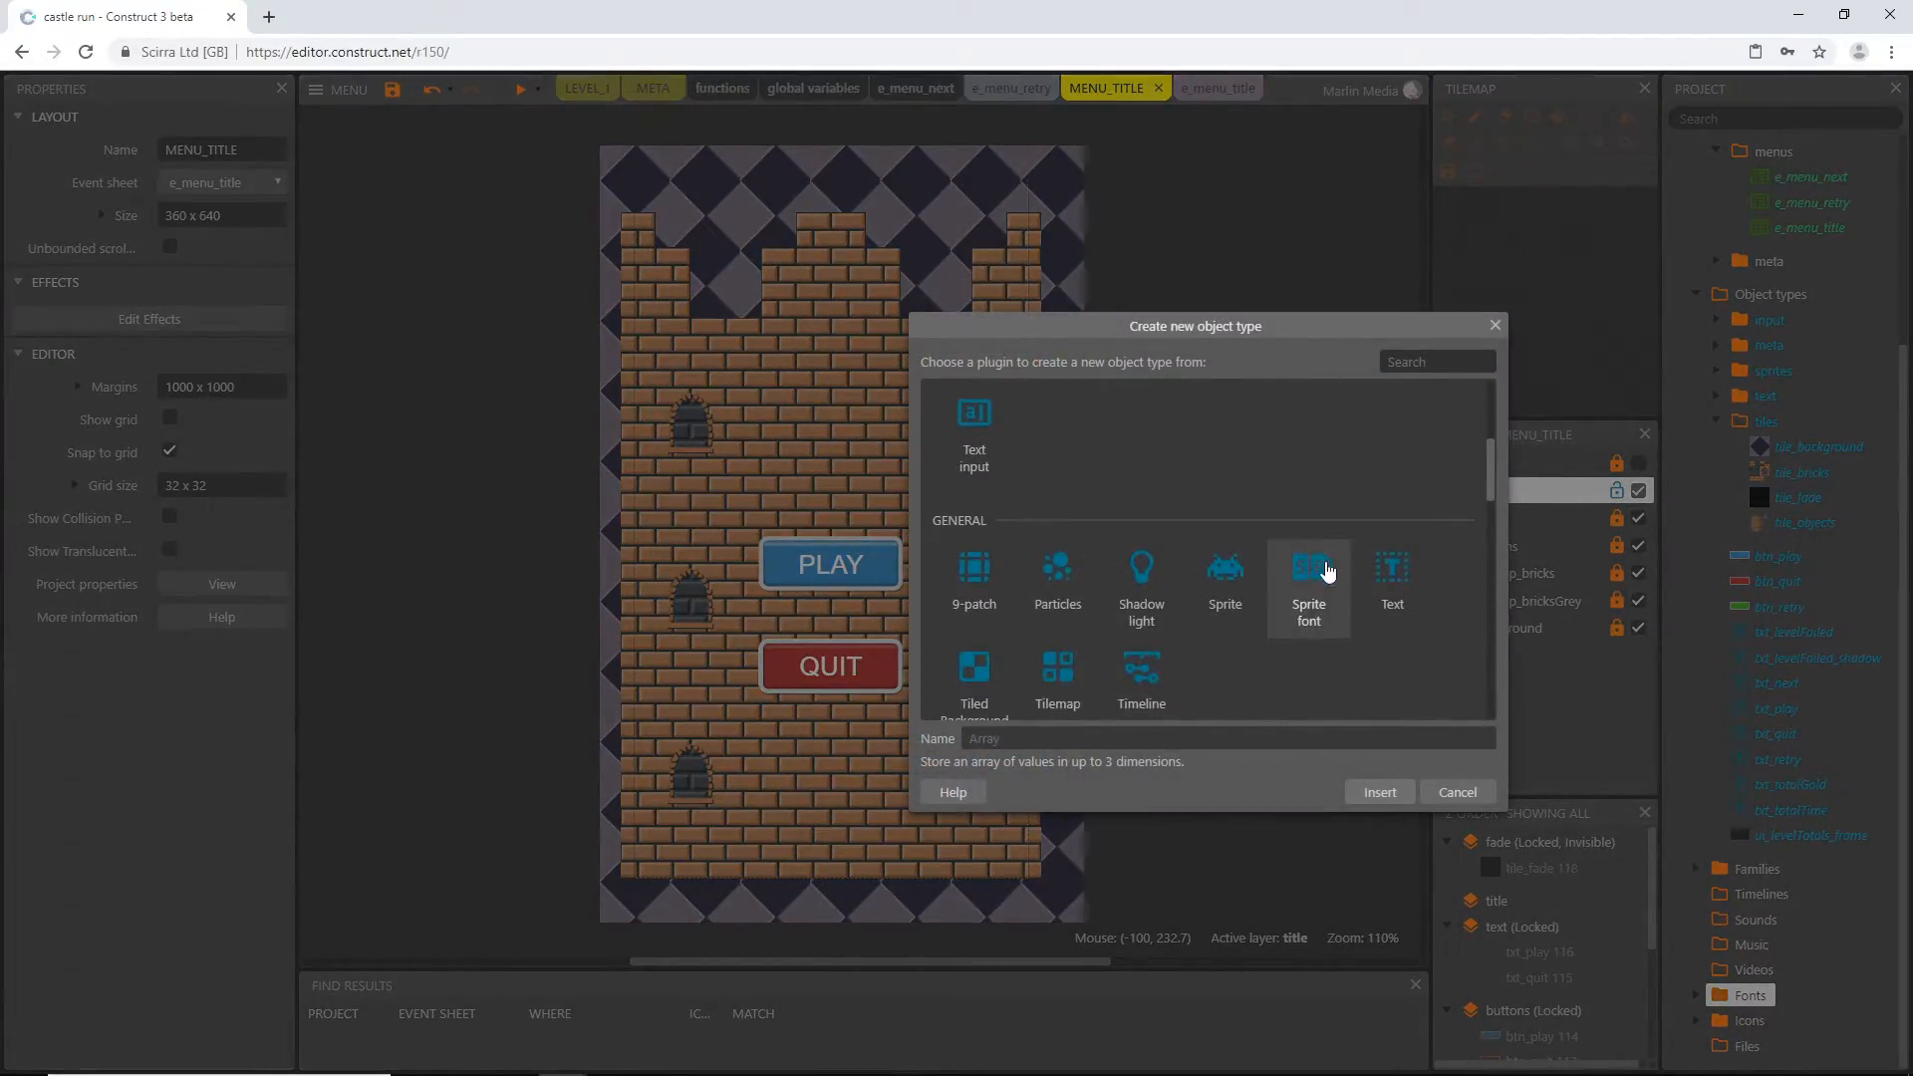
{"action": "left_click", "coordinate": [1398, 583]}
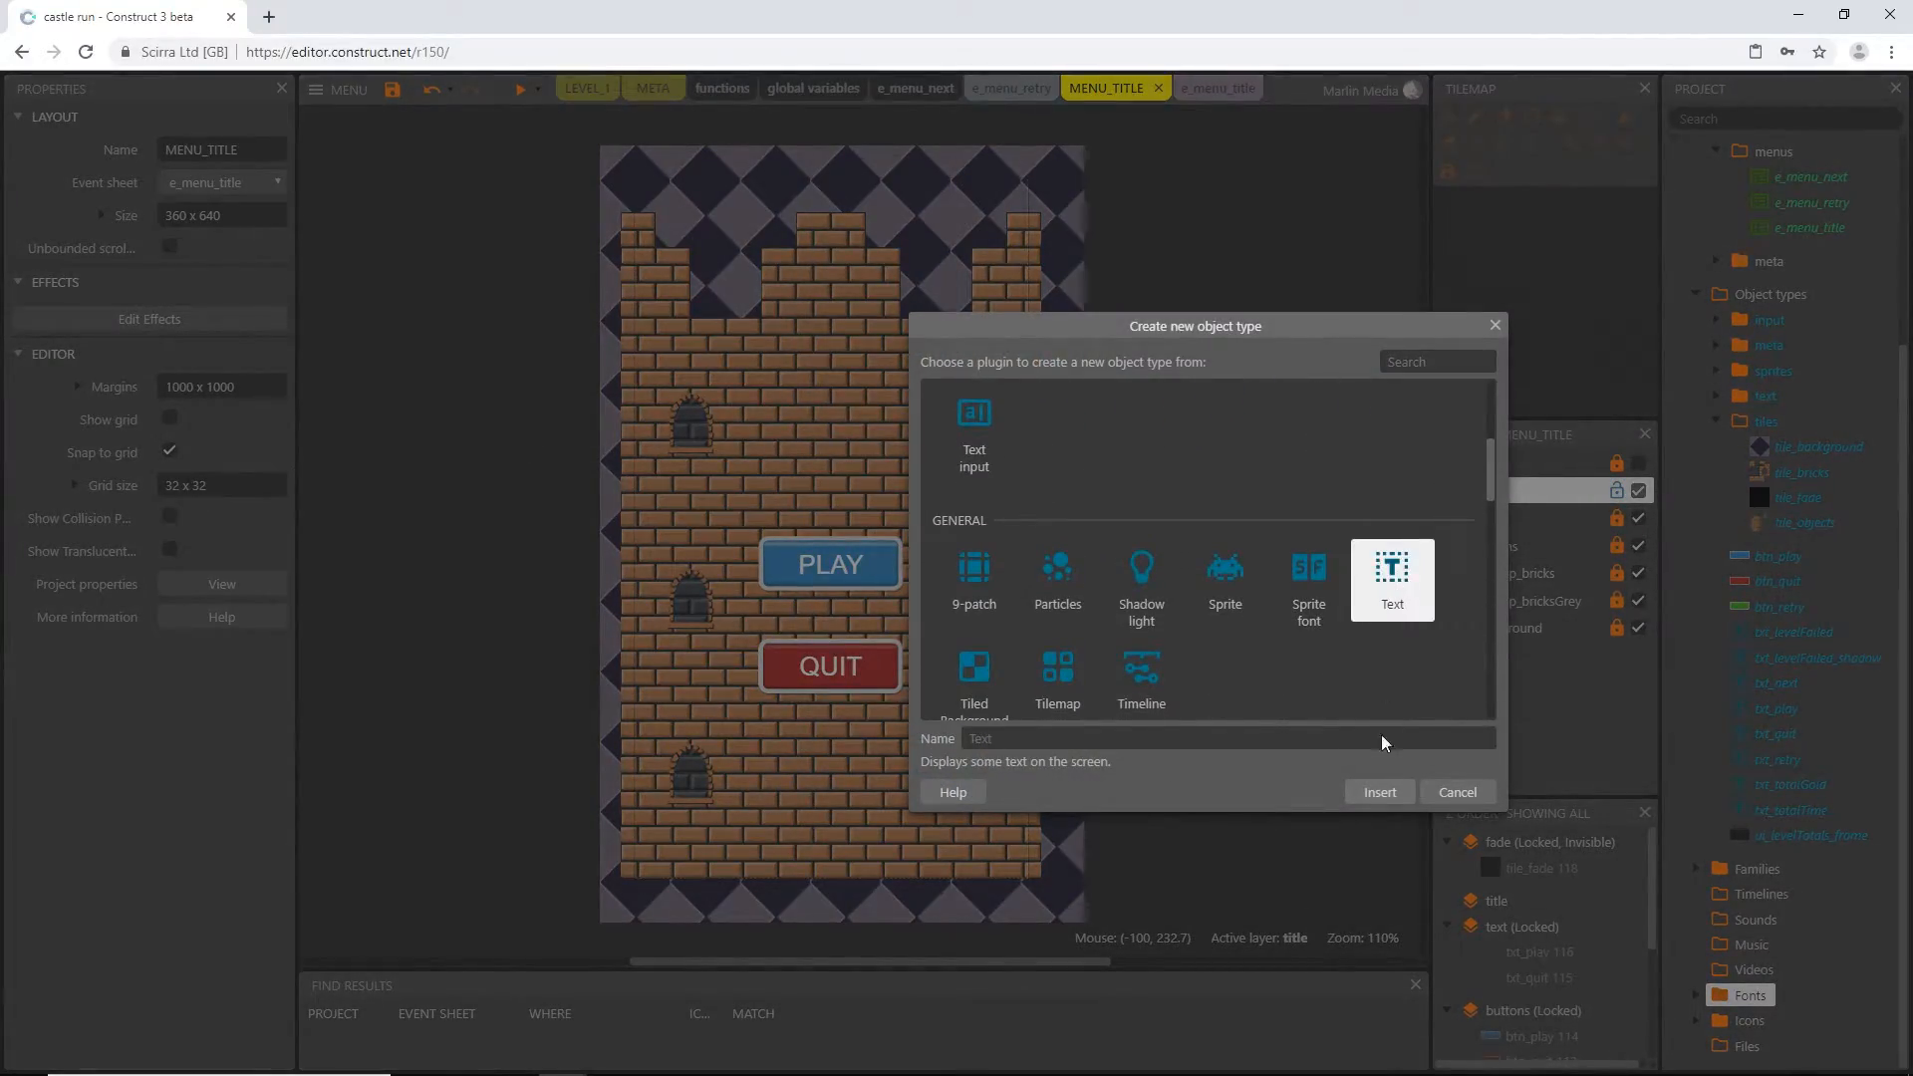
{"action": "left_click", "coordinate": [1393, 794]}
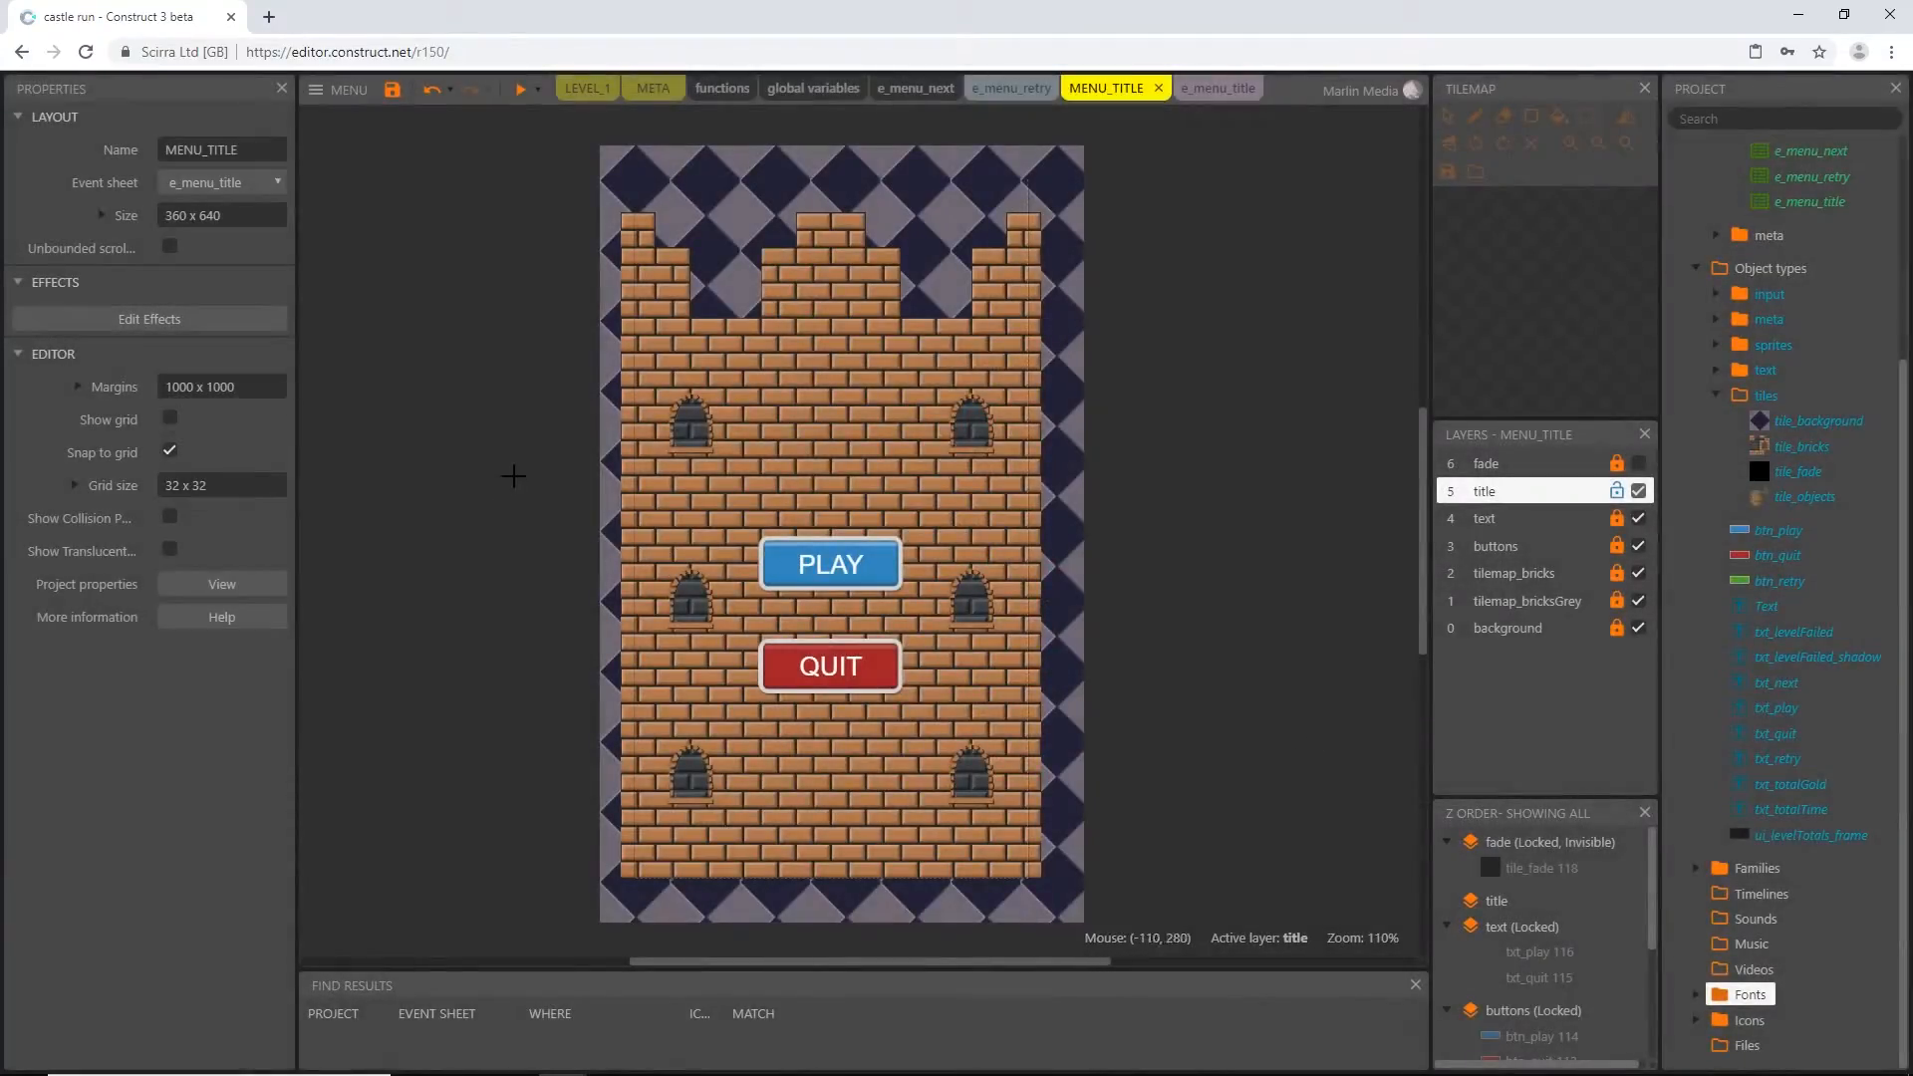
{"action": "left_click", "coordinate": [529, 455]}
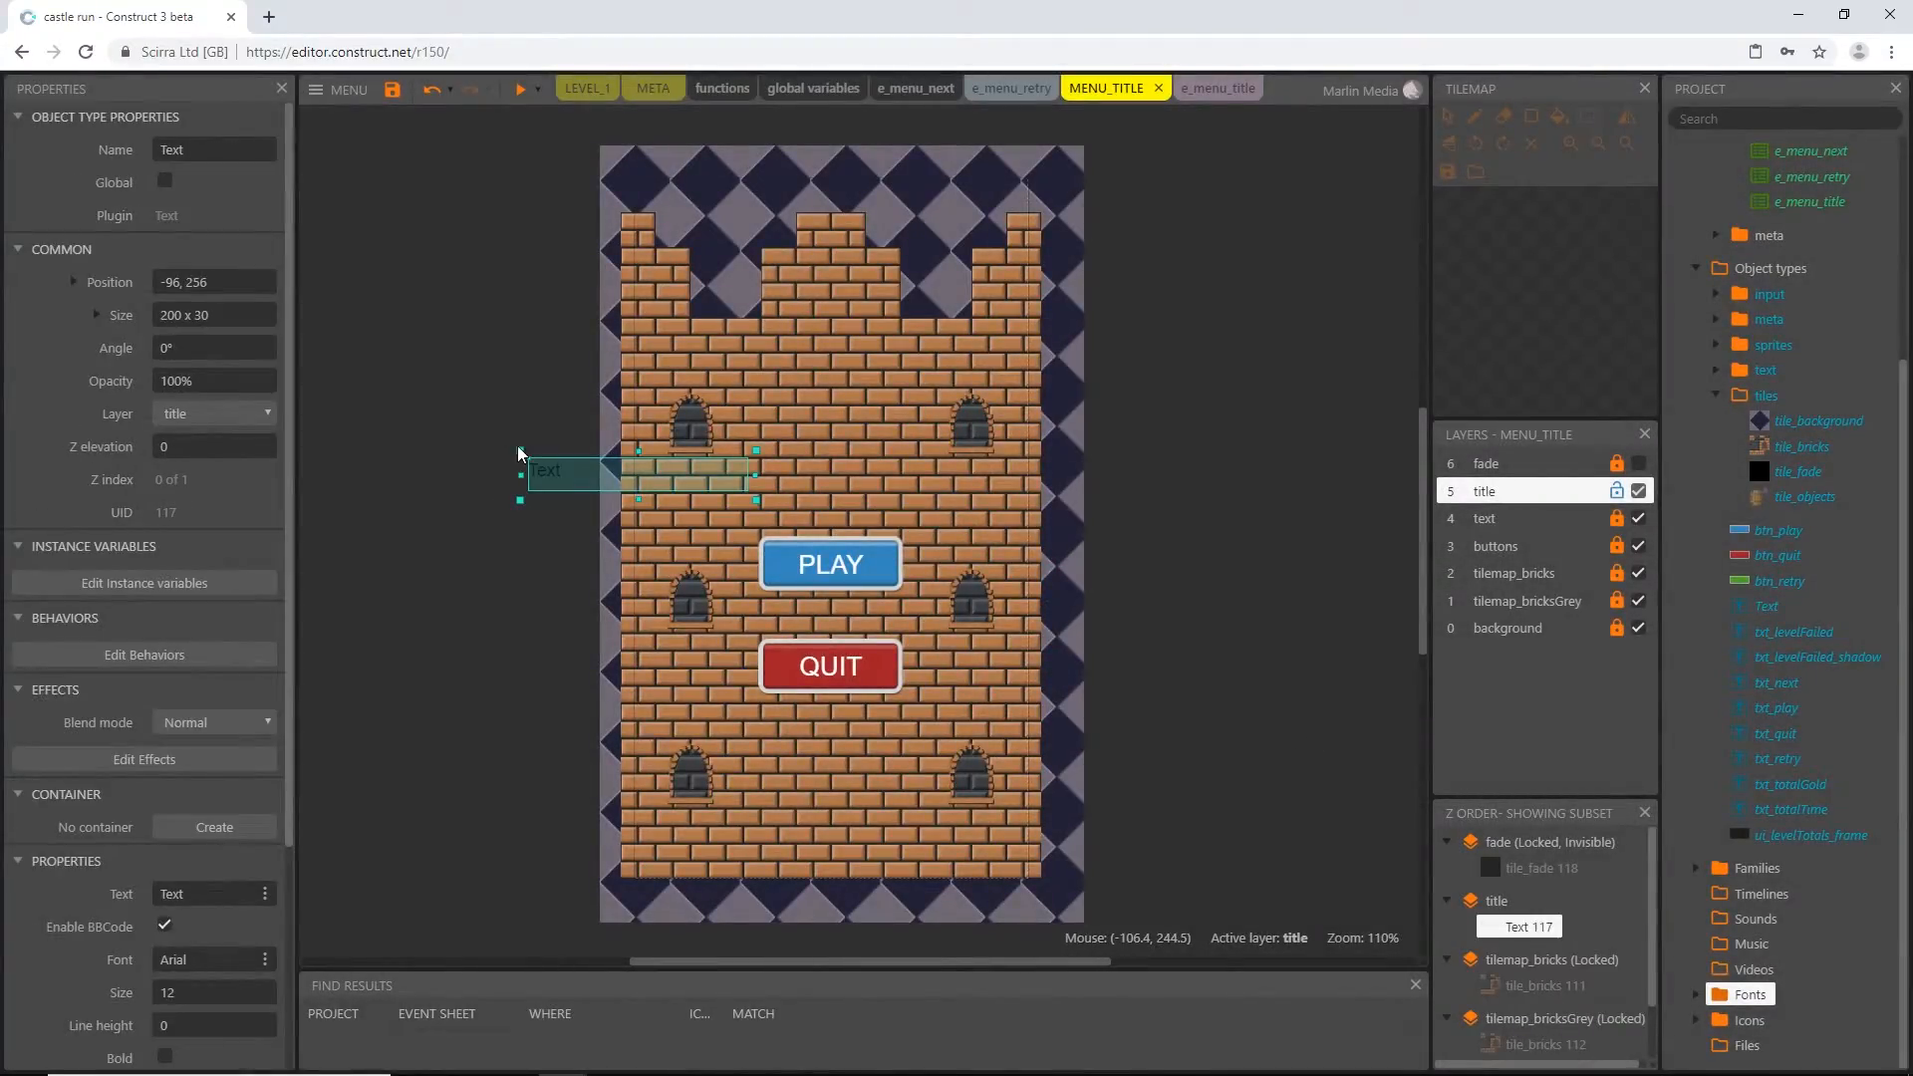
{"action": "left_click", "coordinate": [254, 149]}
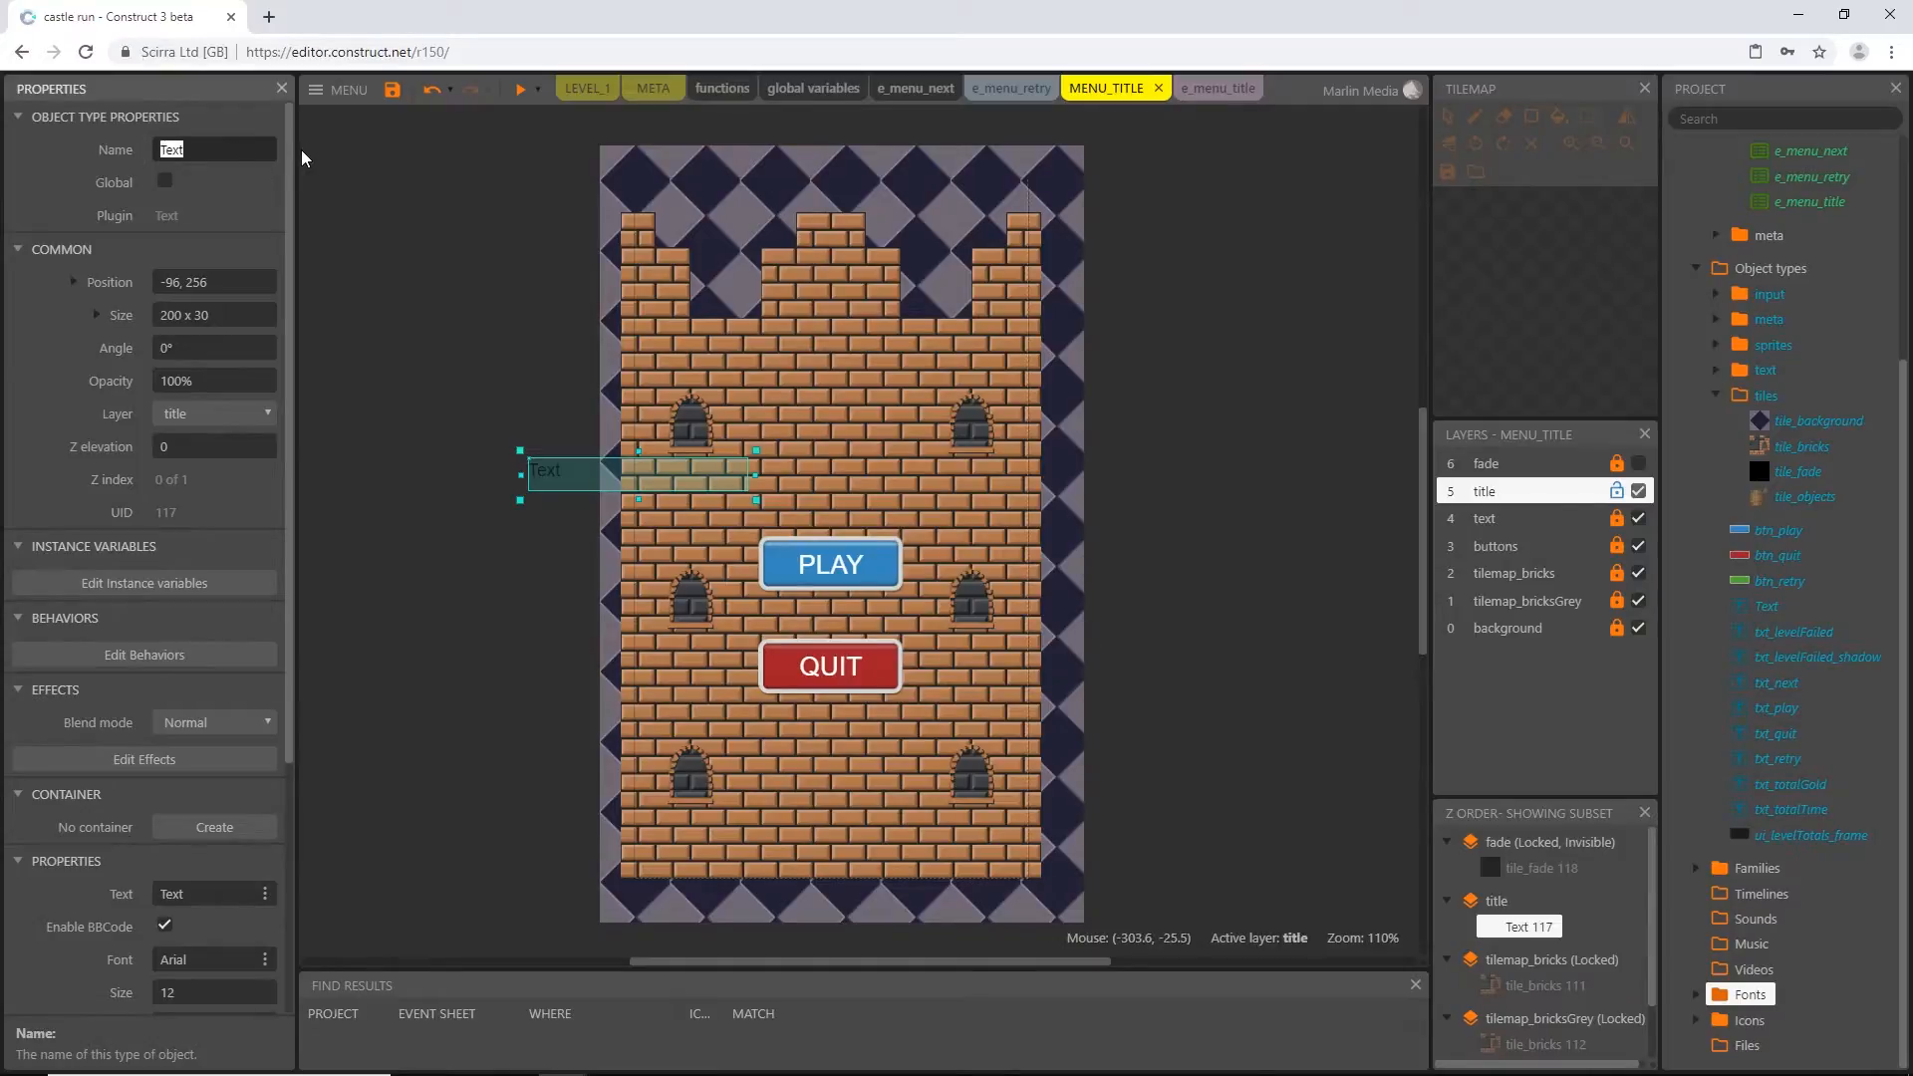
{"action": "type", "text": "txt_title"}
{"action": "key", "text": "Return"}
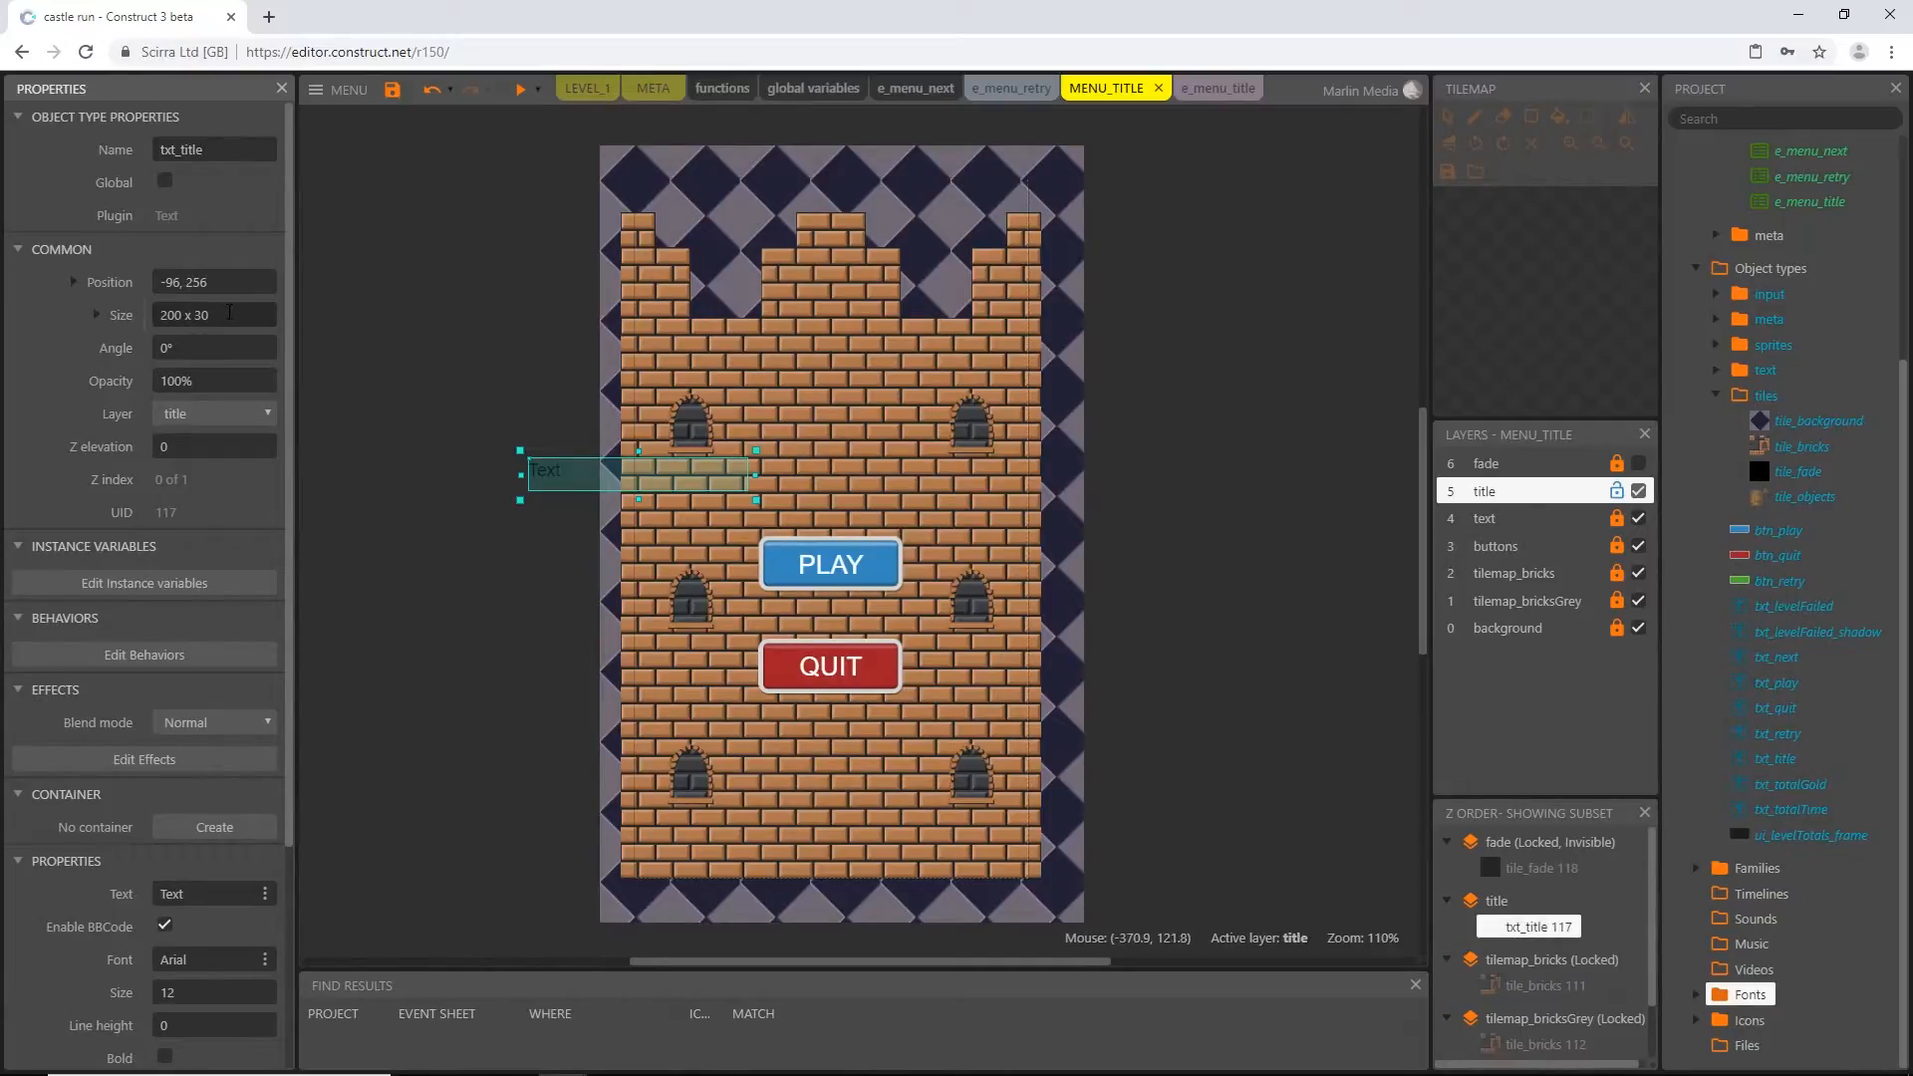
Set the size of txt_title to 350 x 135 and move it onto the castle wall above the PLAY button
{"action": "left_click", "coordinate": [226, 315]}
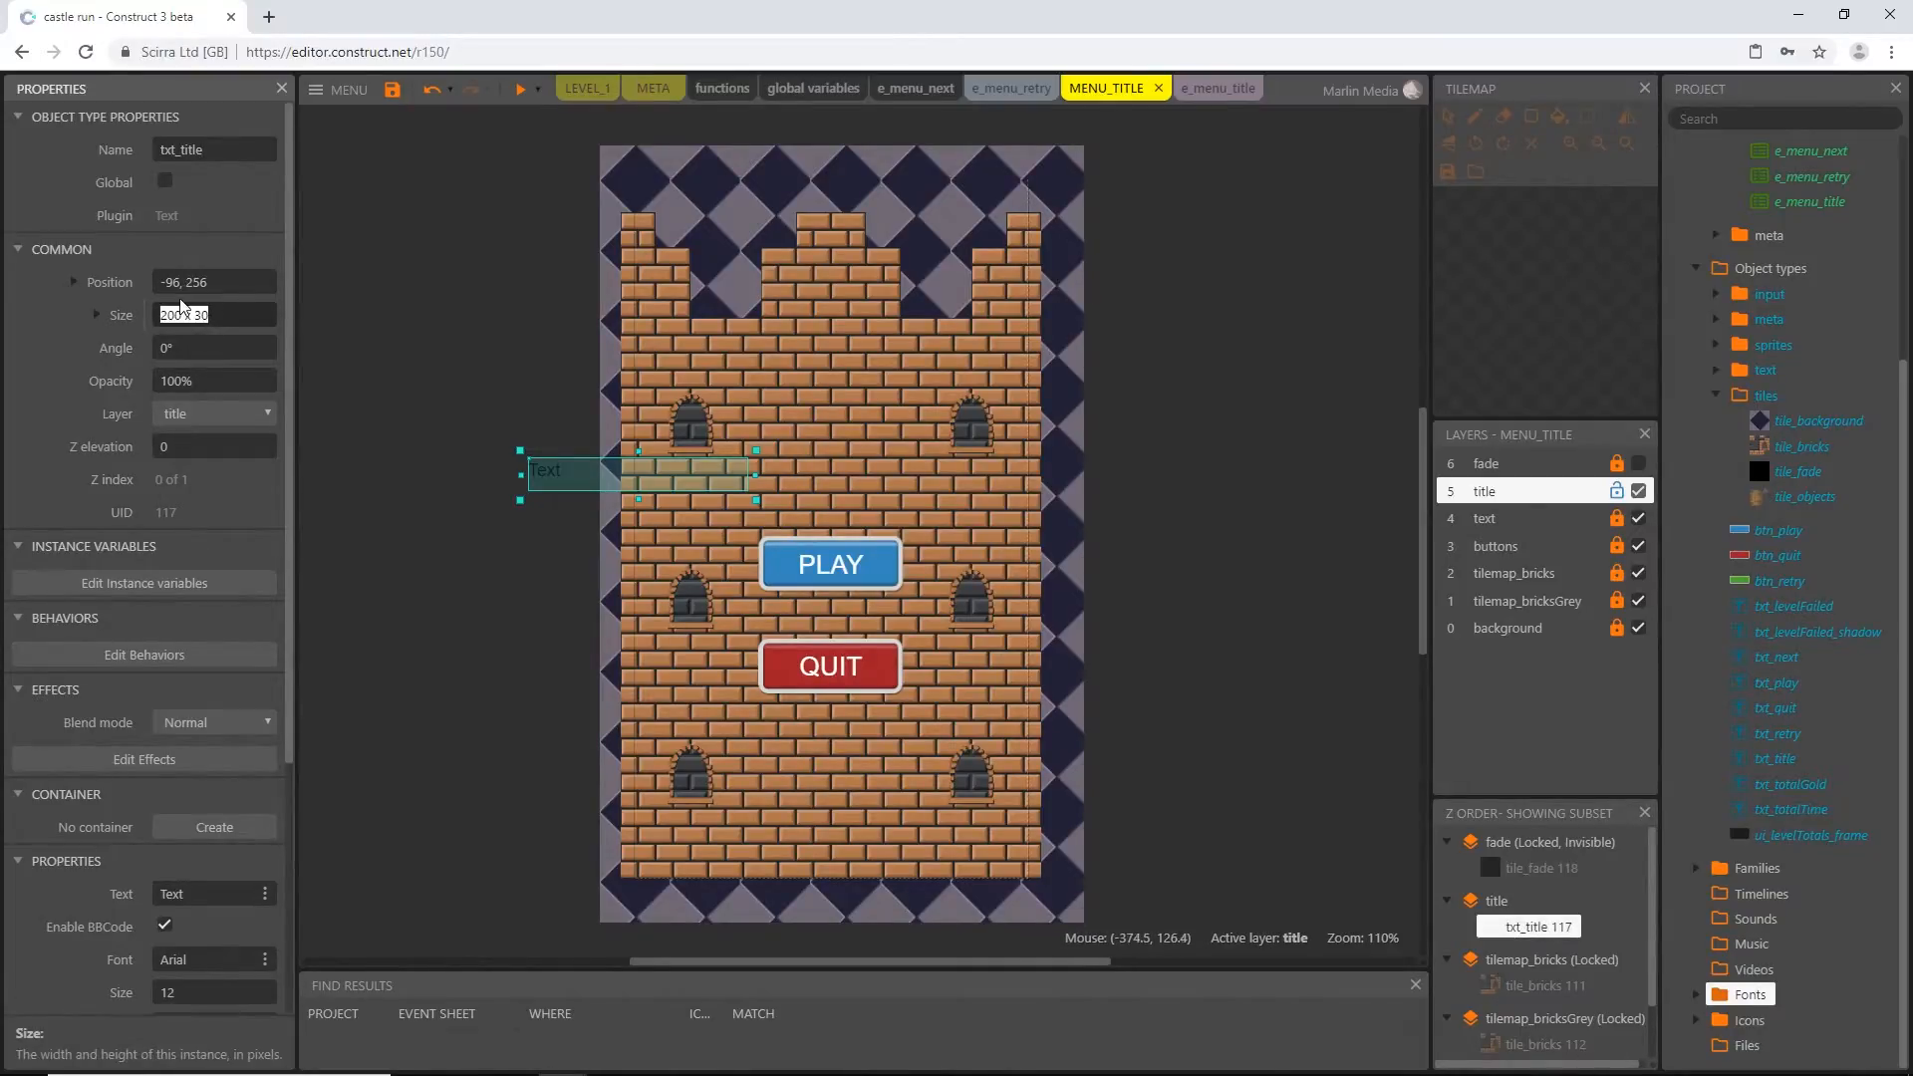
{"action": "type", "text": "350, 35"}
{"action": "key", "text": "Return"}
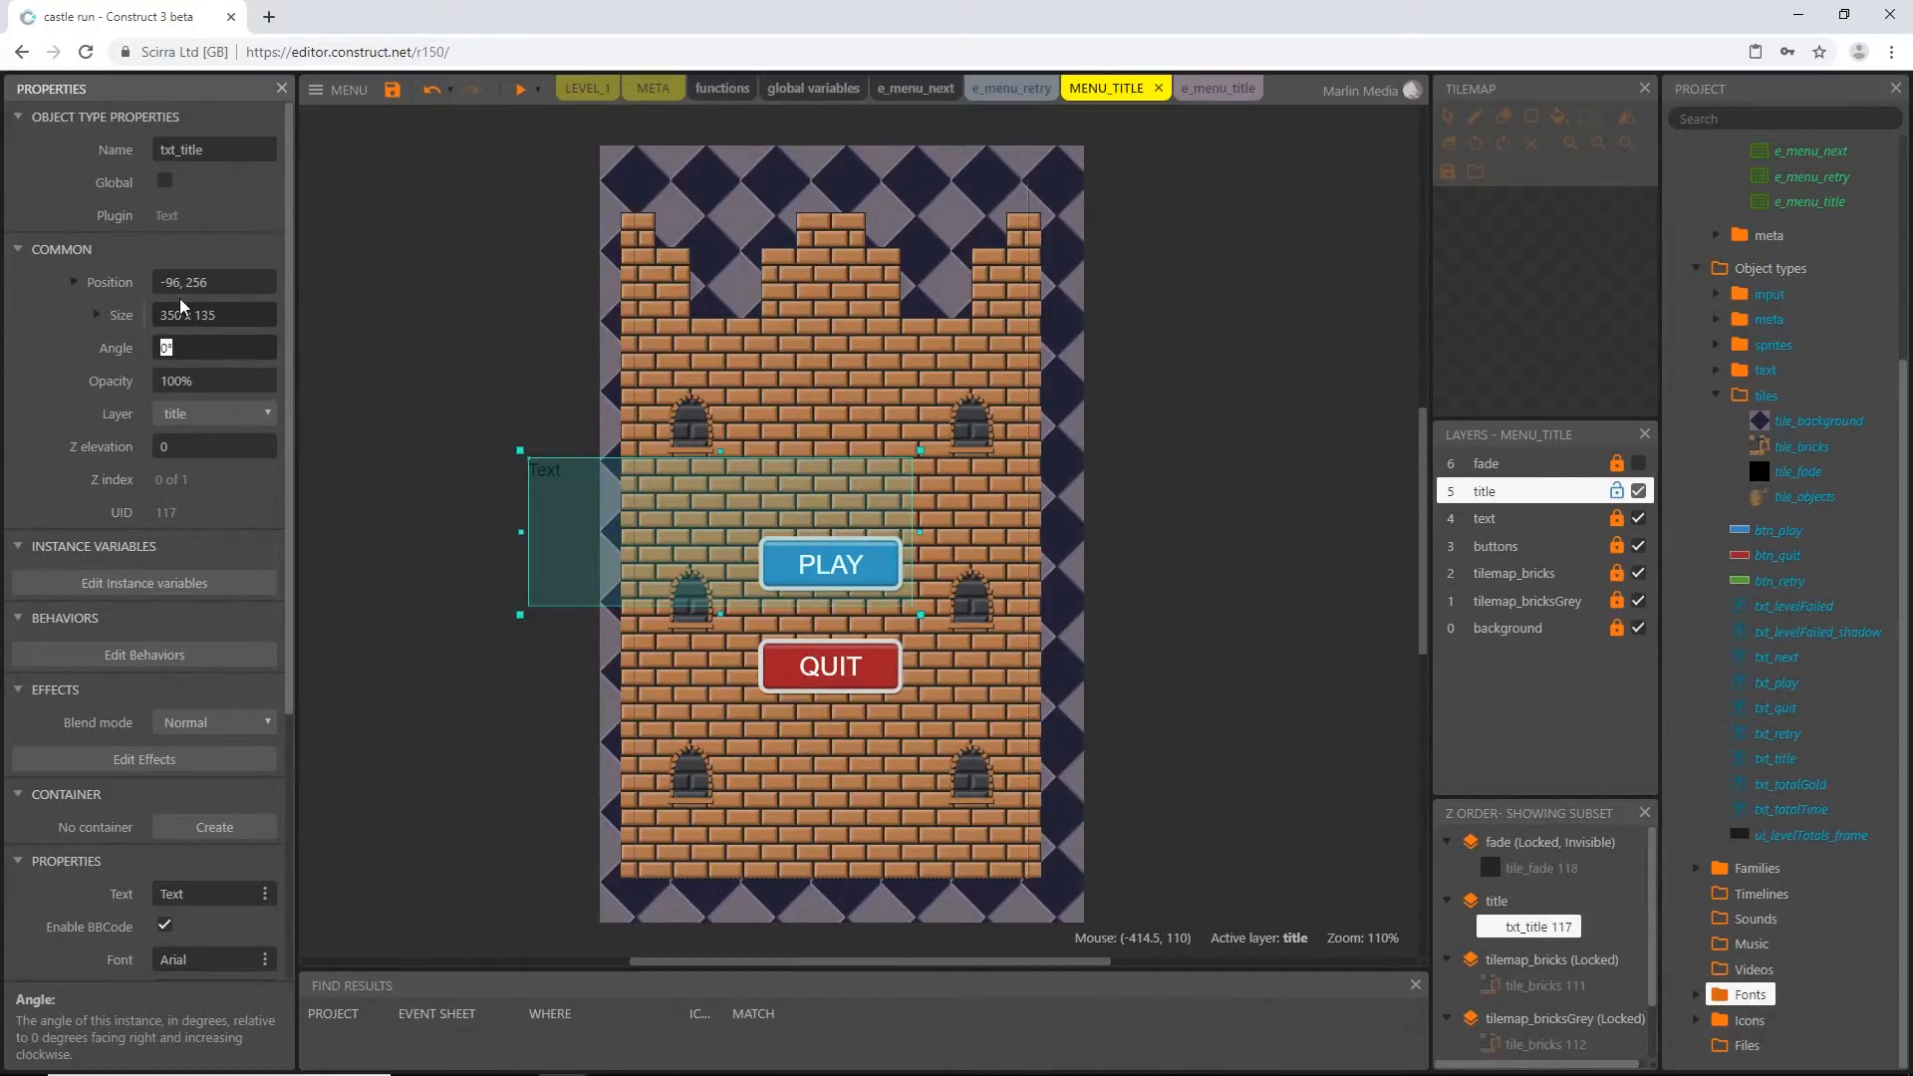
{"action": "left_click_drag", "start_coordinate": [711, 548], "coordinate": [817, 407]}
{"action": "scroll", "coordinate": [140, 478], "scroll_direction": "down", "scroll_amount": 3}
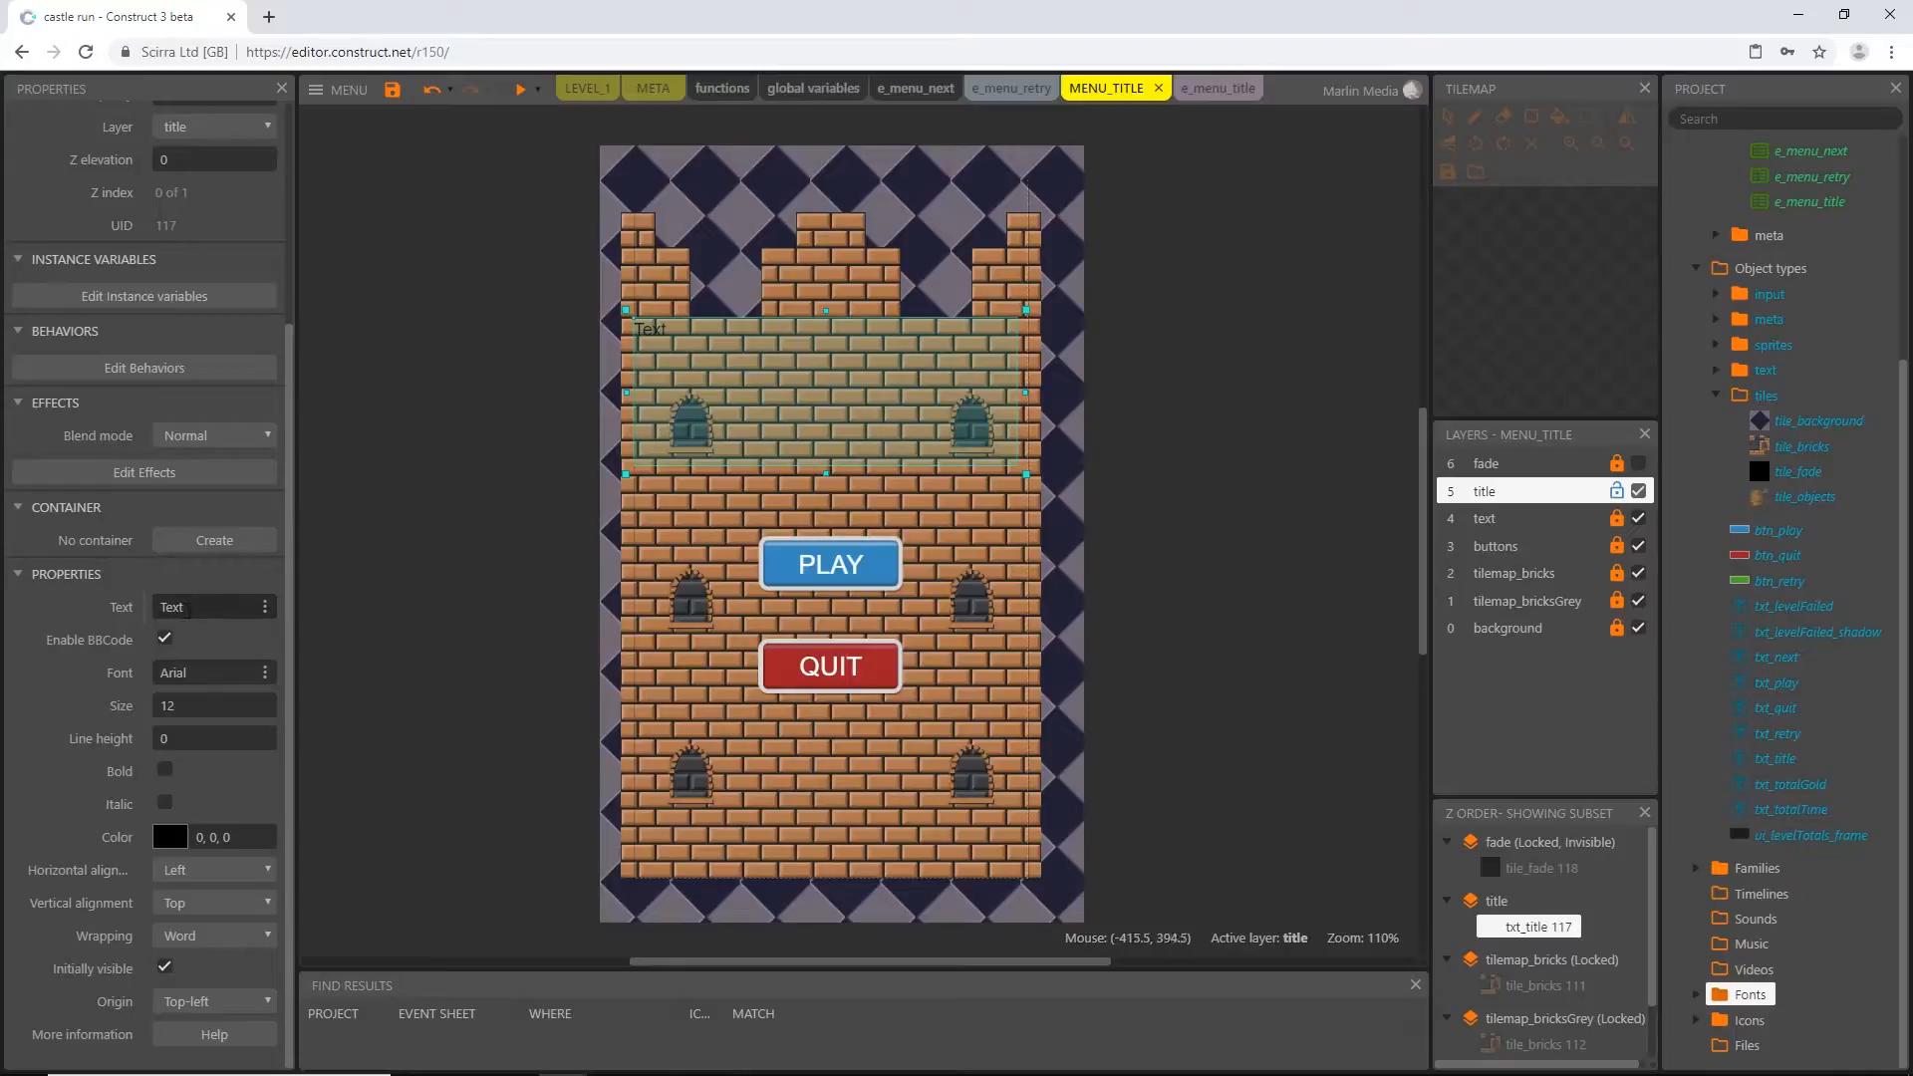
Set the displayed text of txt_title to CASTLE RUN
{"action": "left_click", "coordinate": [199, 608]}
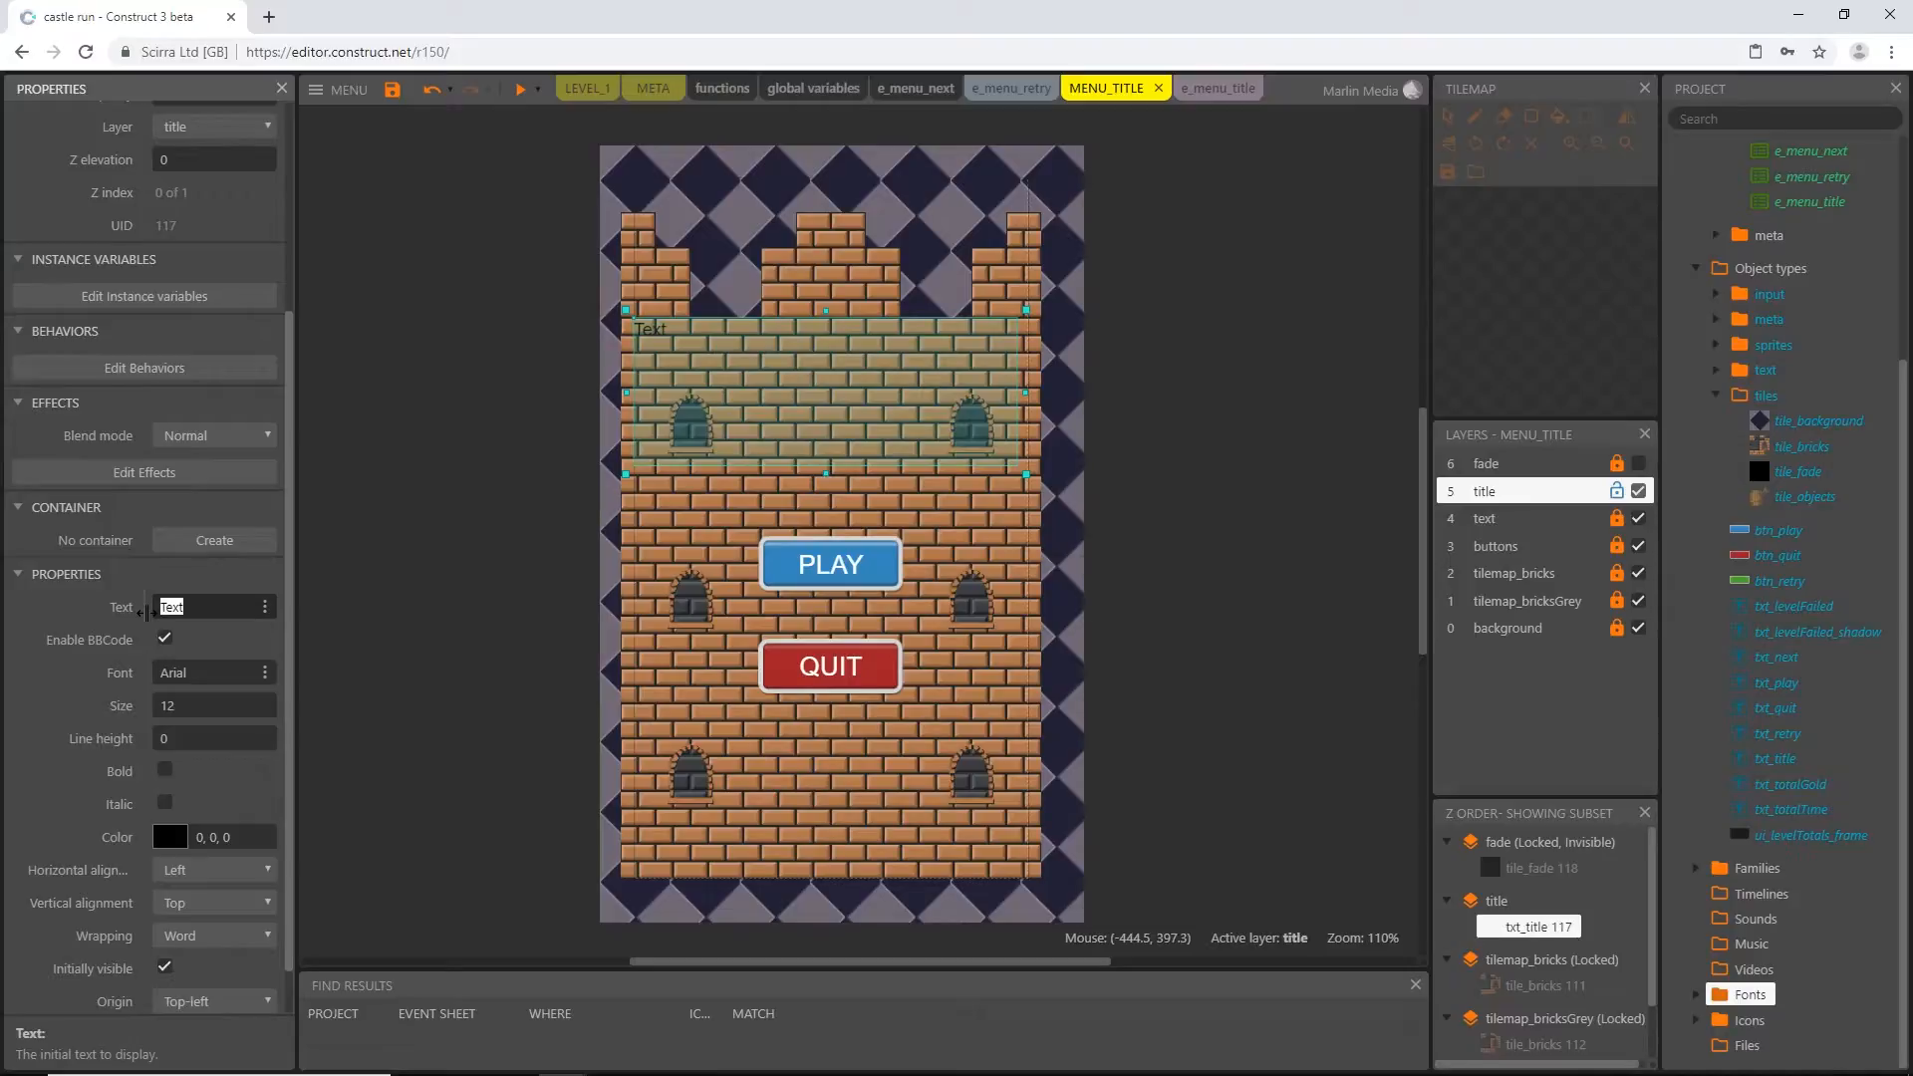
{"action": "type", "text": "CASTLE RUN"}
{"action": "key", "text": "Return"}
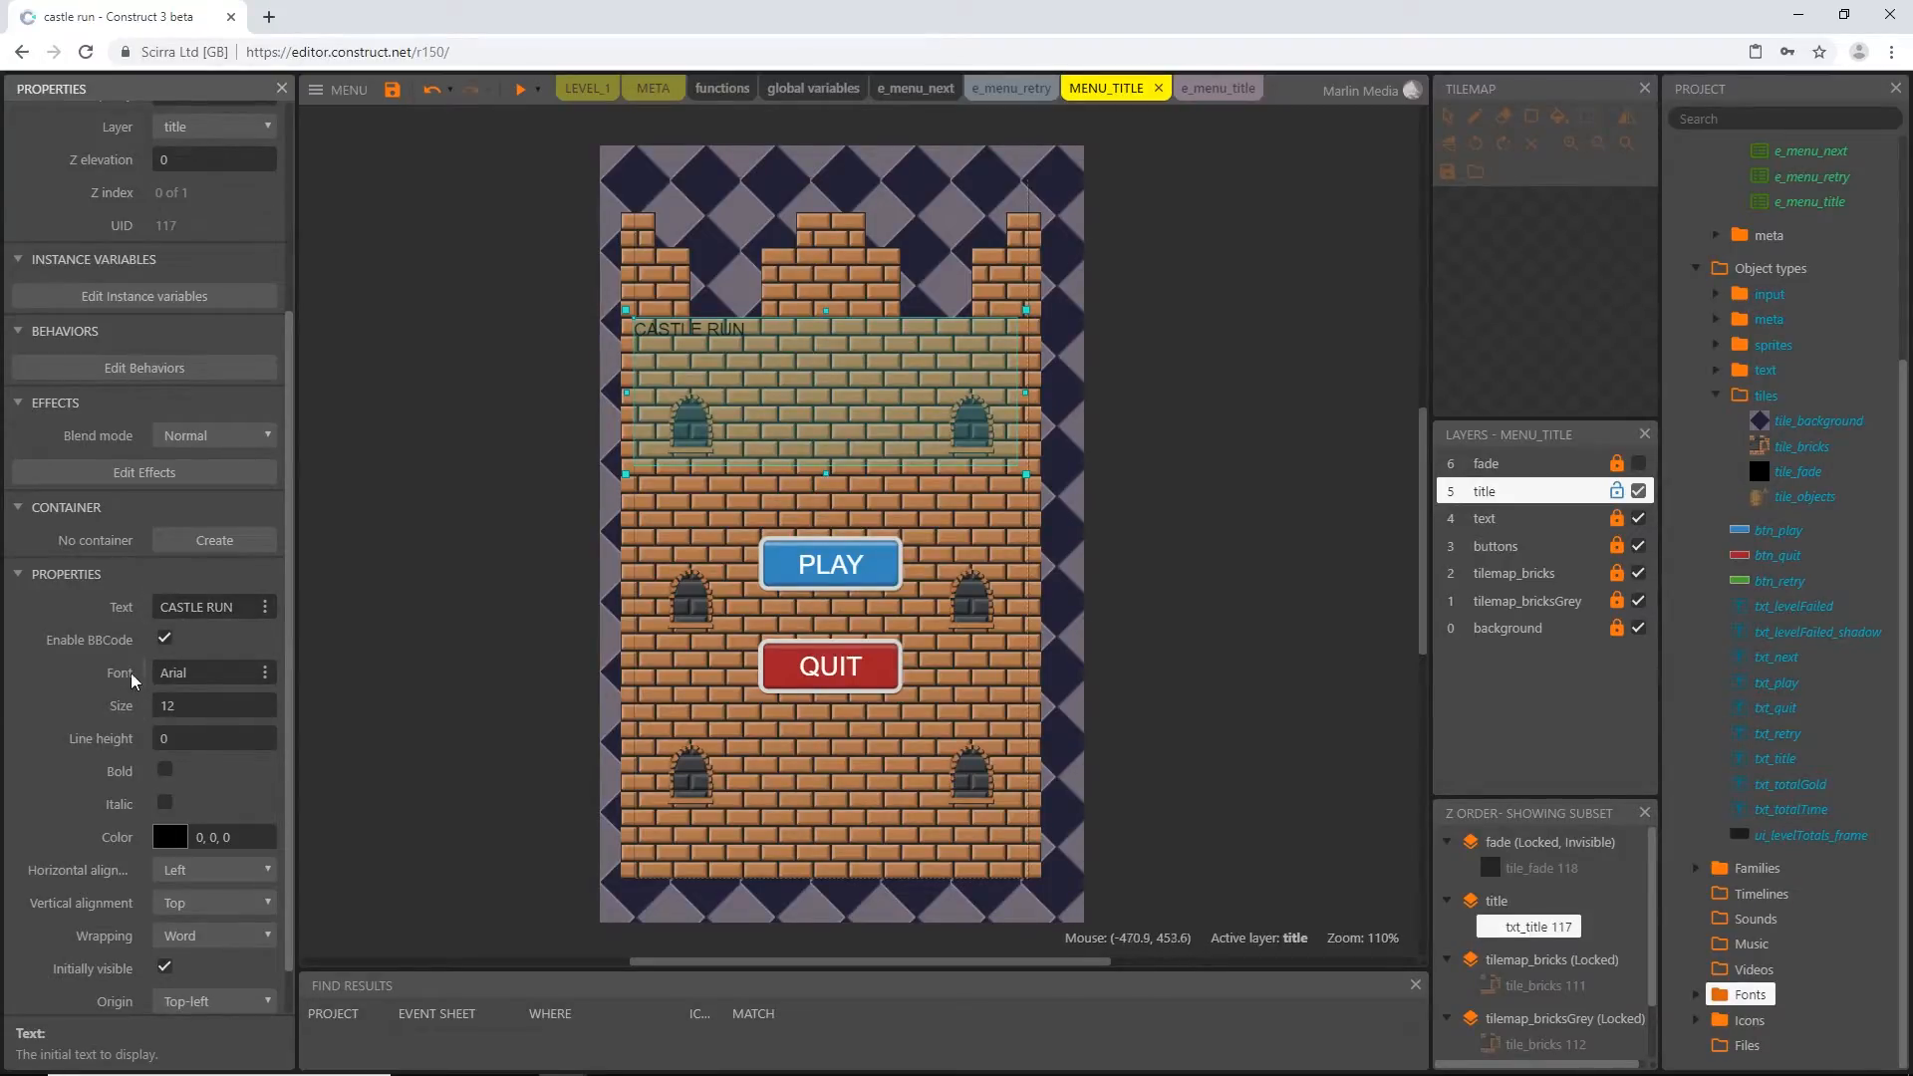
Look through the local fonts, then assign the project's web font Alte Caps to txt_title
{"action": "left_click", "coordinate": [265, 682]}
{"action": "left_click", "coordinate": [1065, 480]}
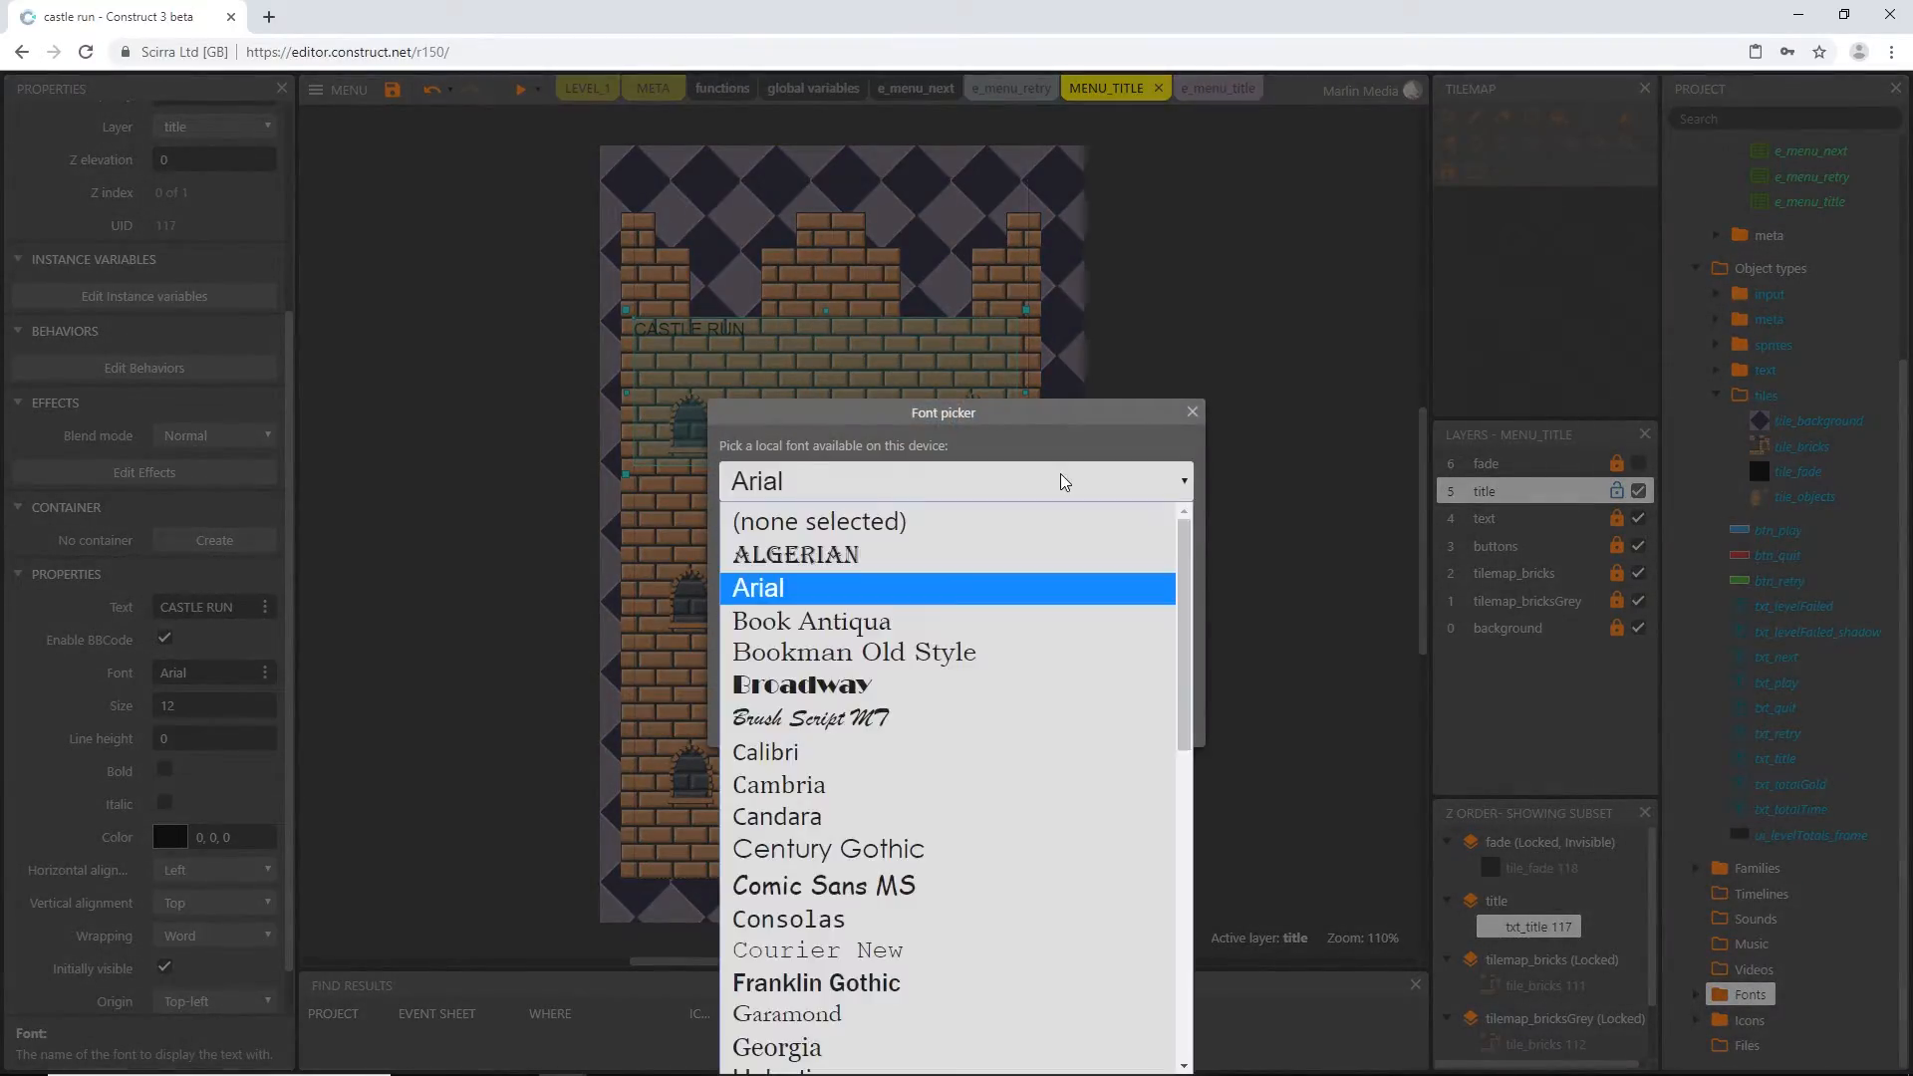
{"action": "scroll", "coordinate": [977, 658], "scroll_direction": "down", "scroll_amount": 8}
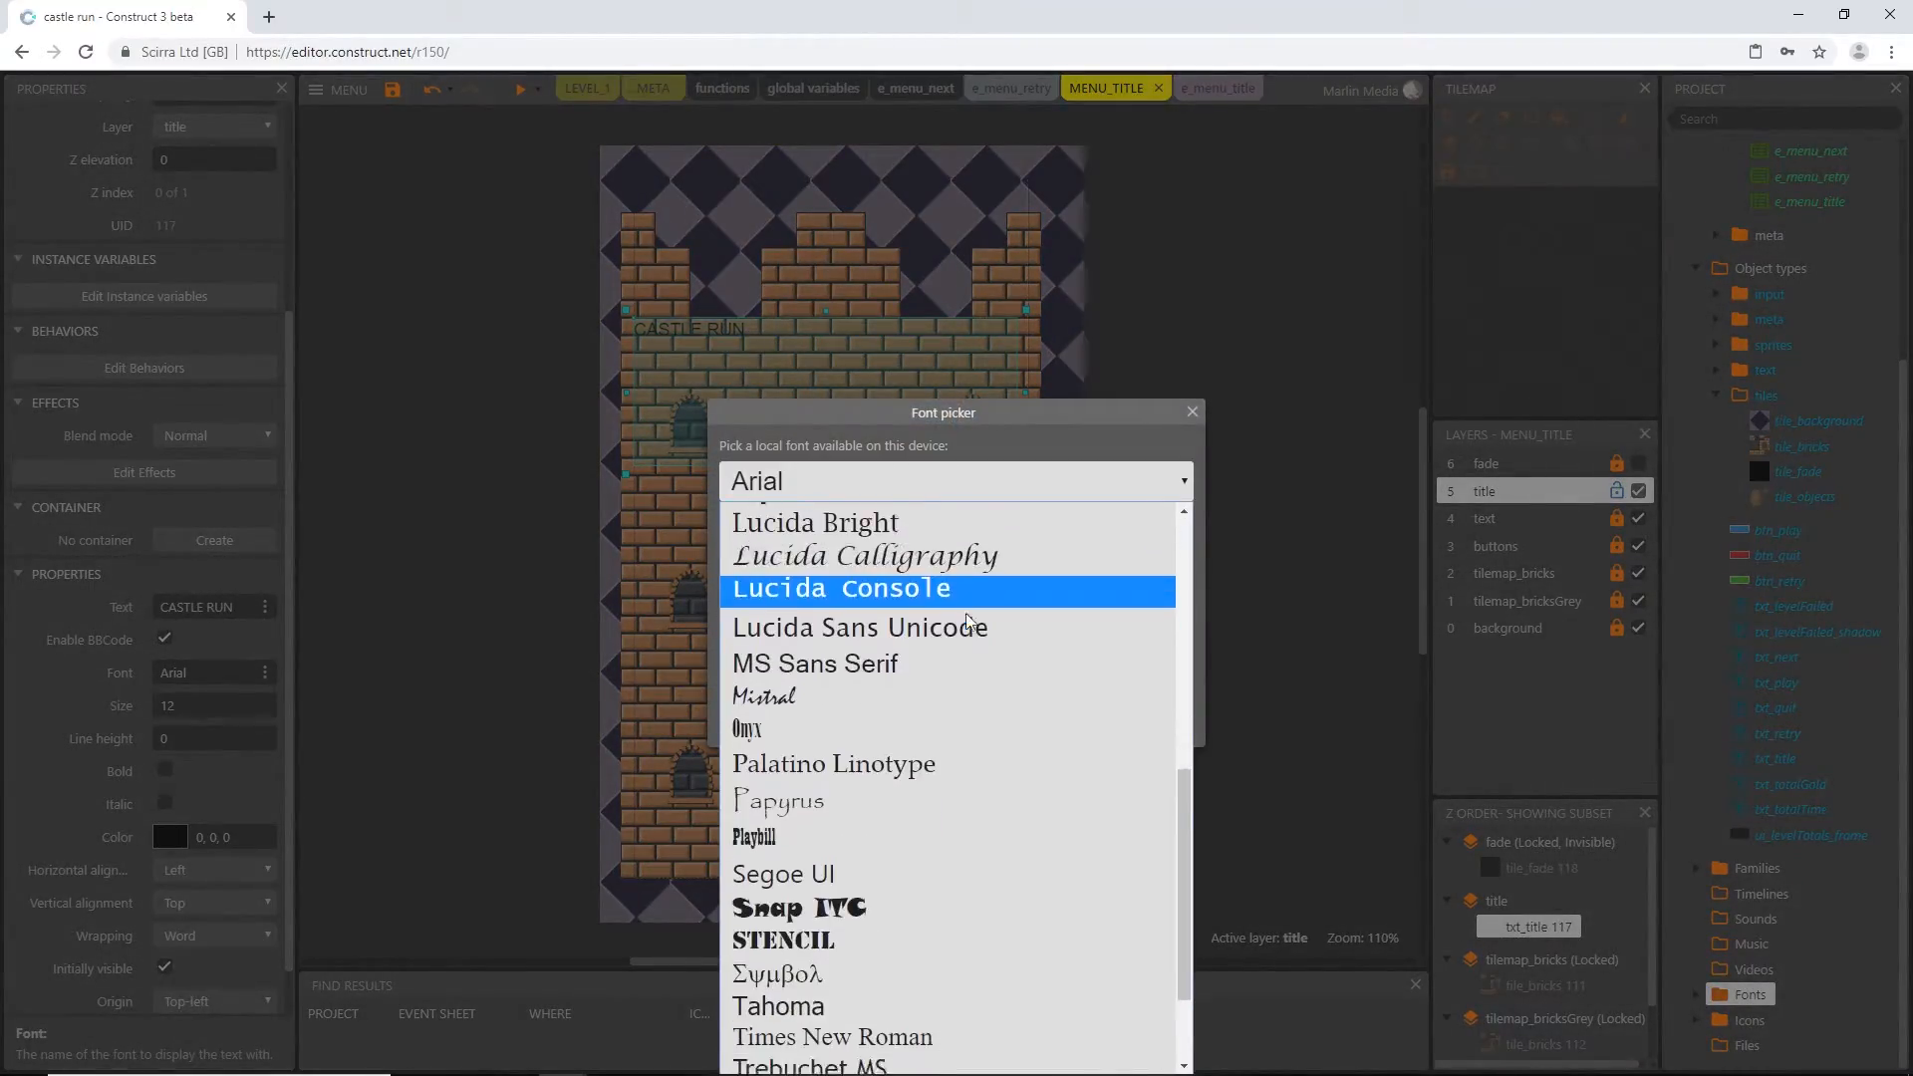
{"action": "scroll", "coordinate": [971, 653], "scroll_direction": "up", "scroll_amount": 8}
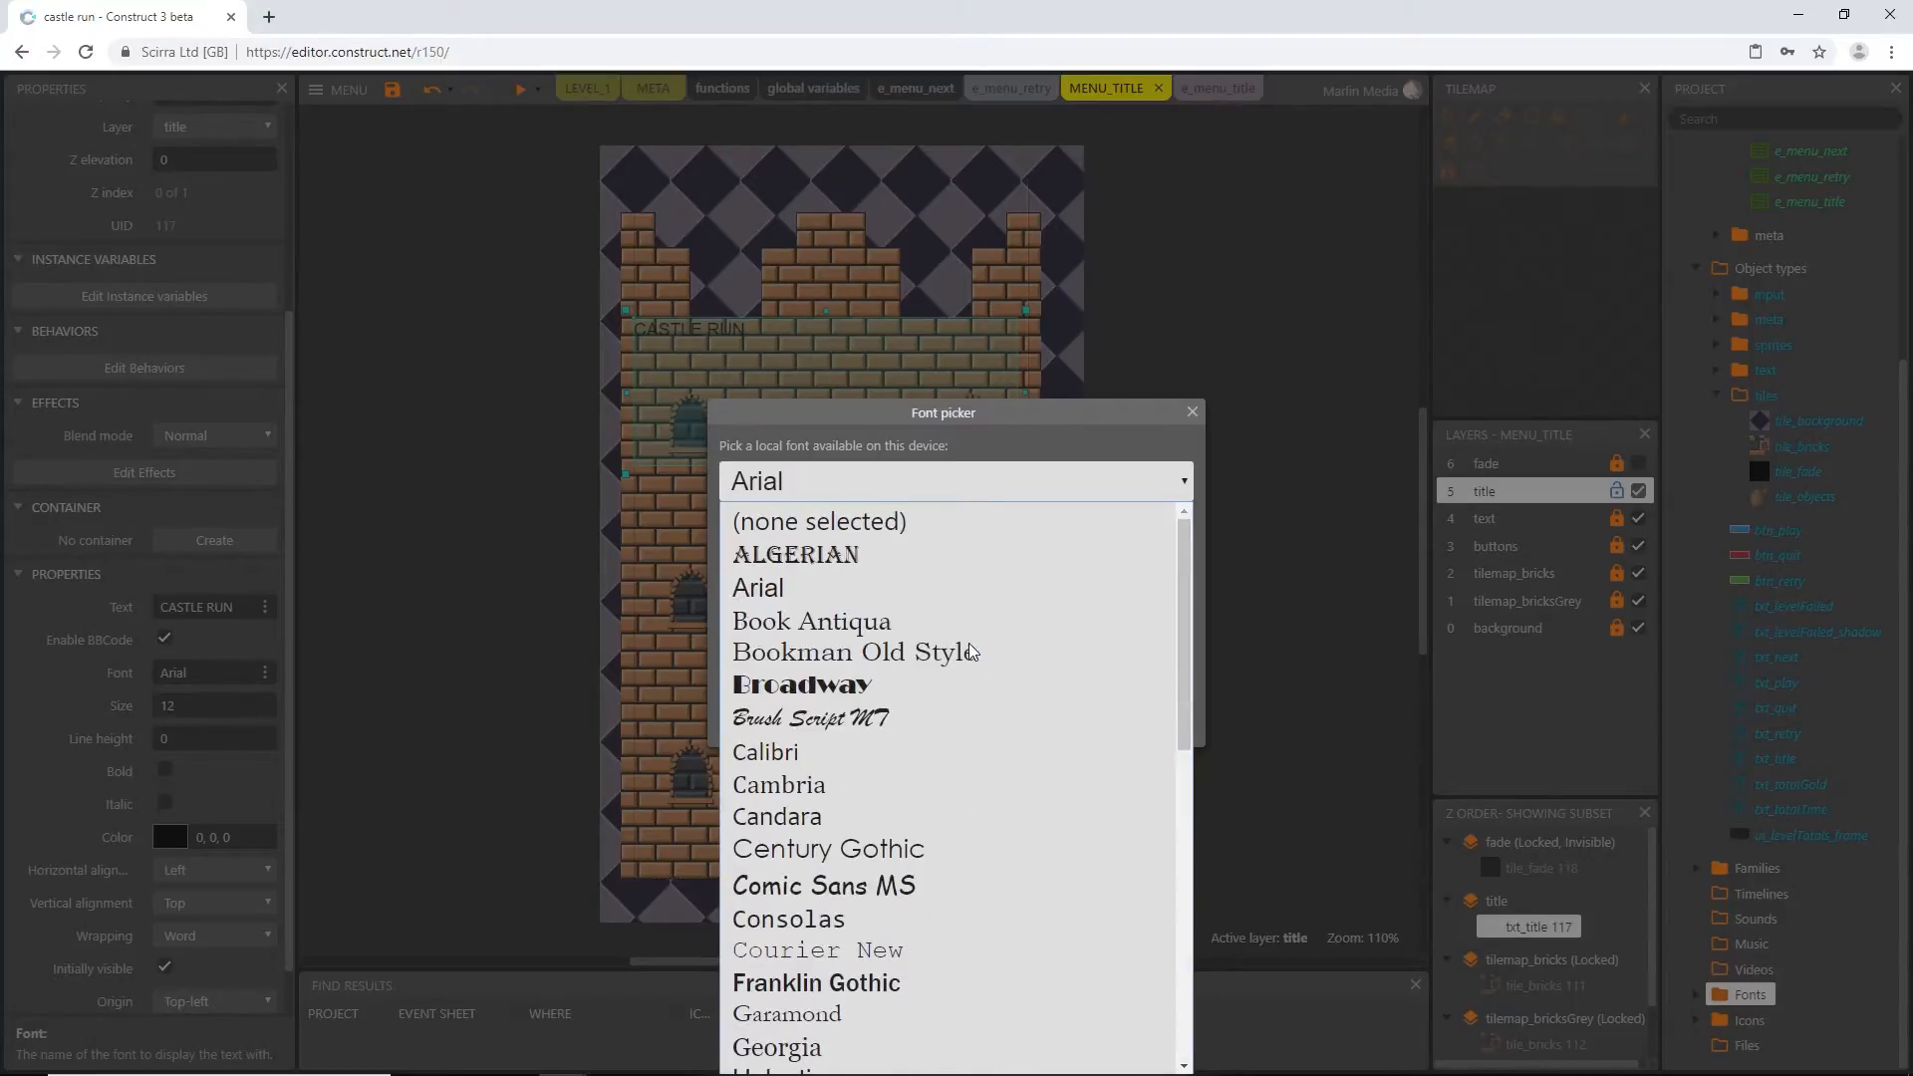
{"action": "left_click", "coordinate": [969, 446]}
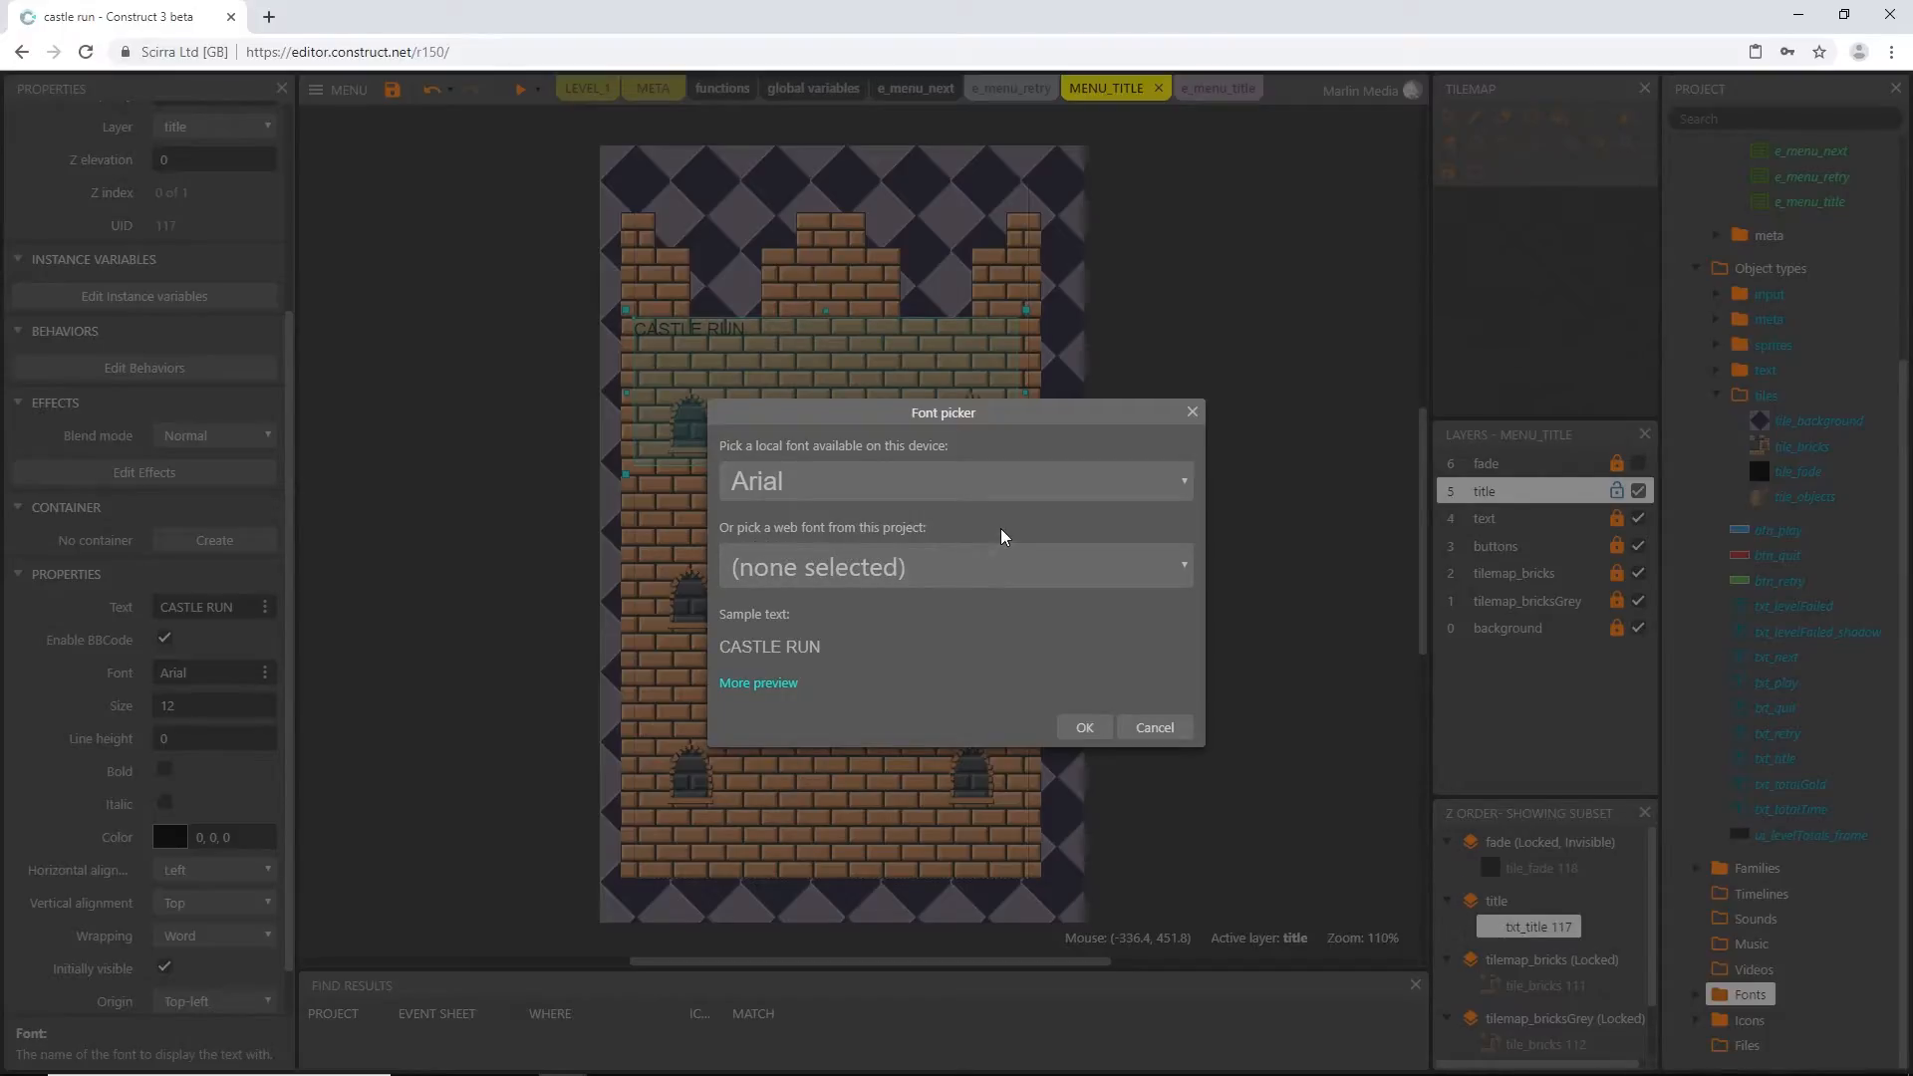
{"action": "left_click", "coordinate": [909, 566]}
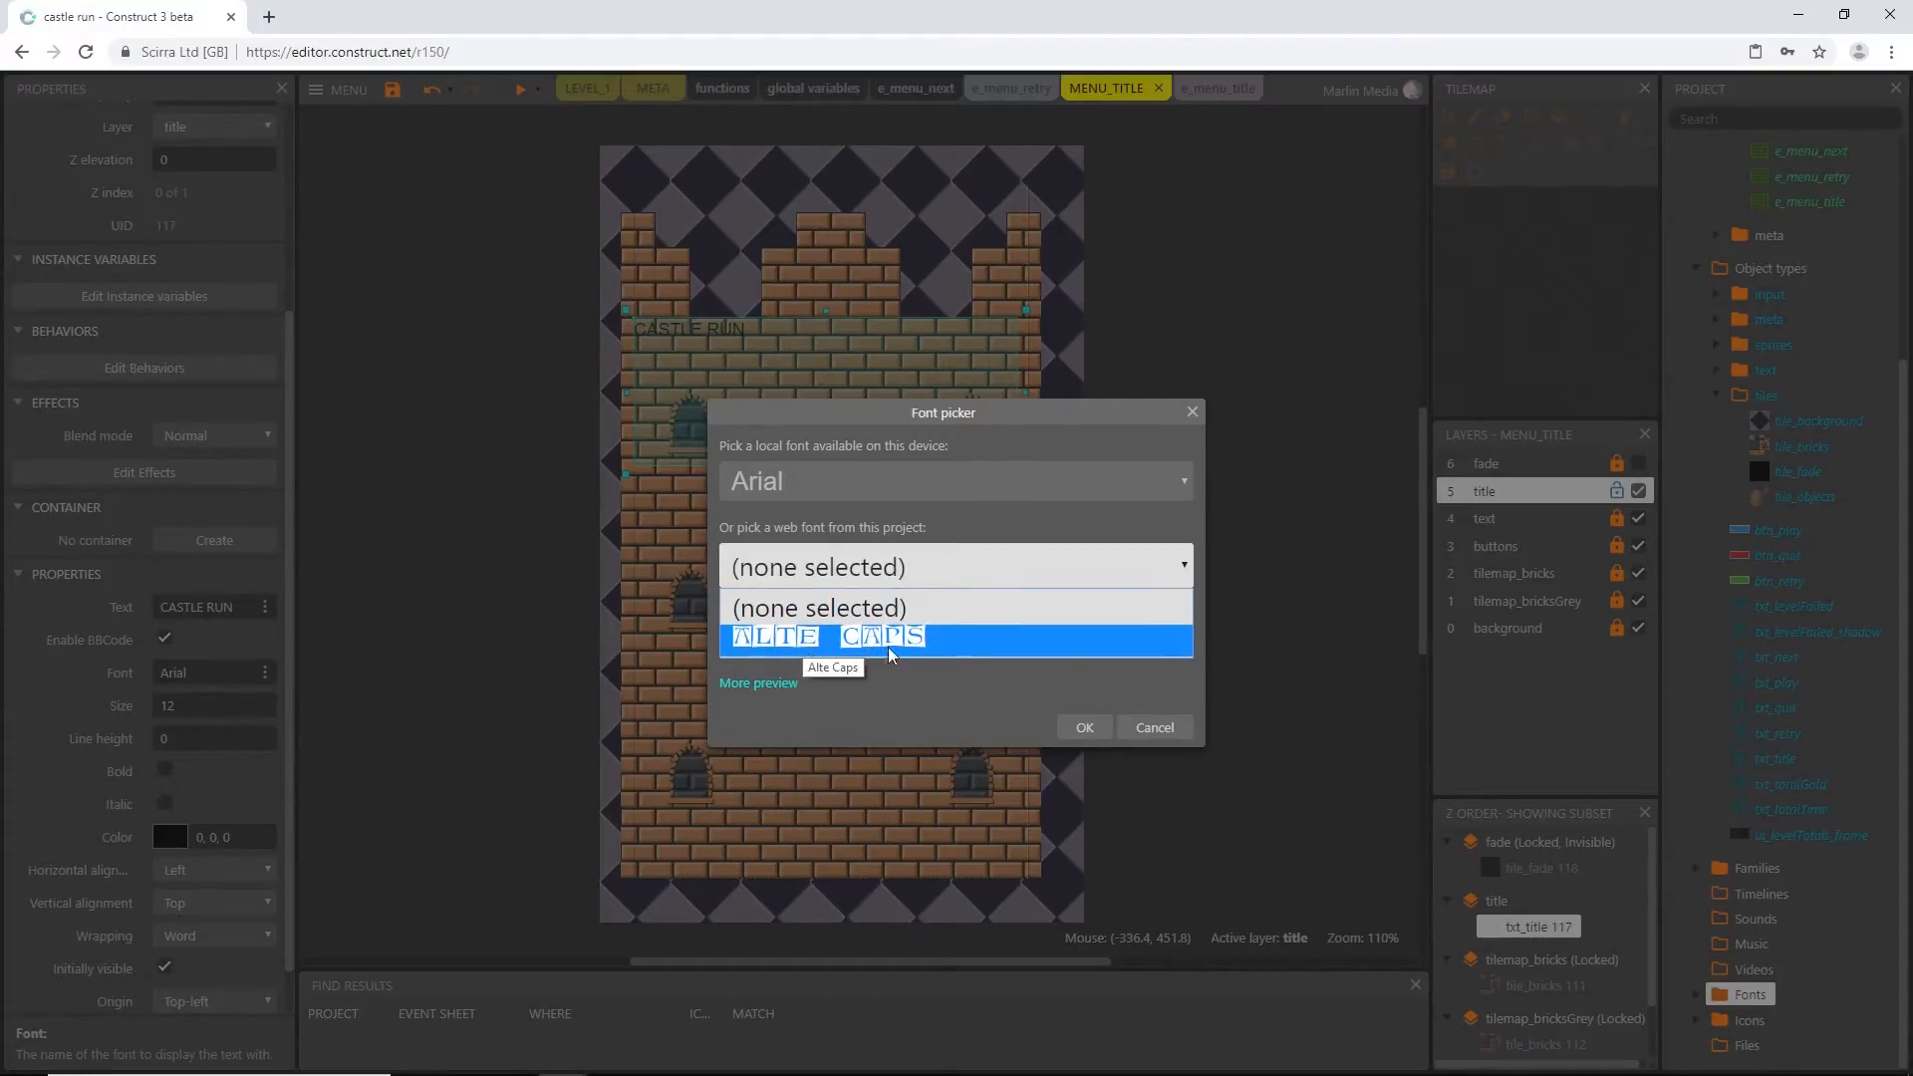
{"action": "left_click", "coordinate": [915, 643]}
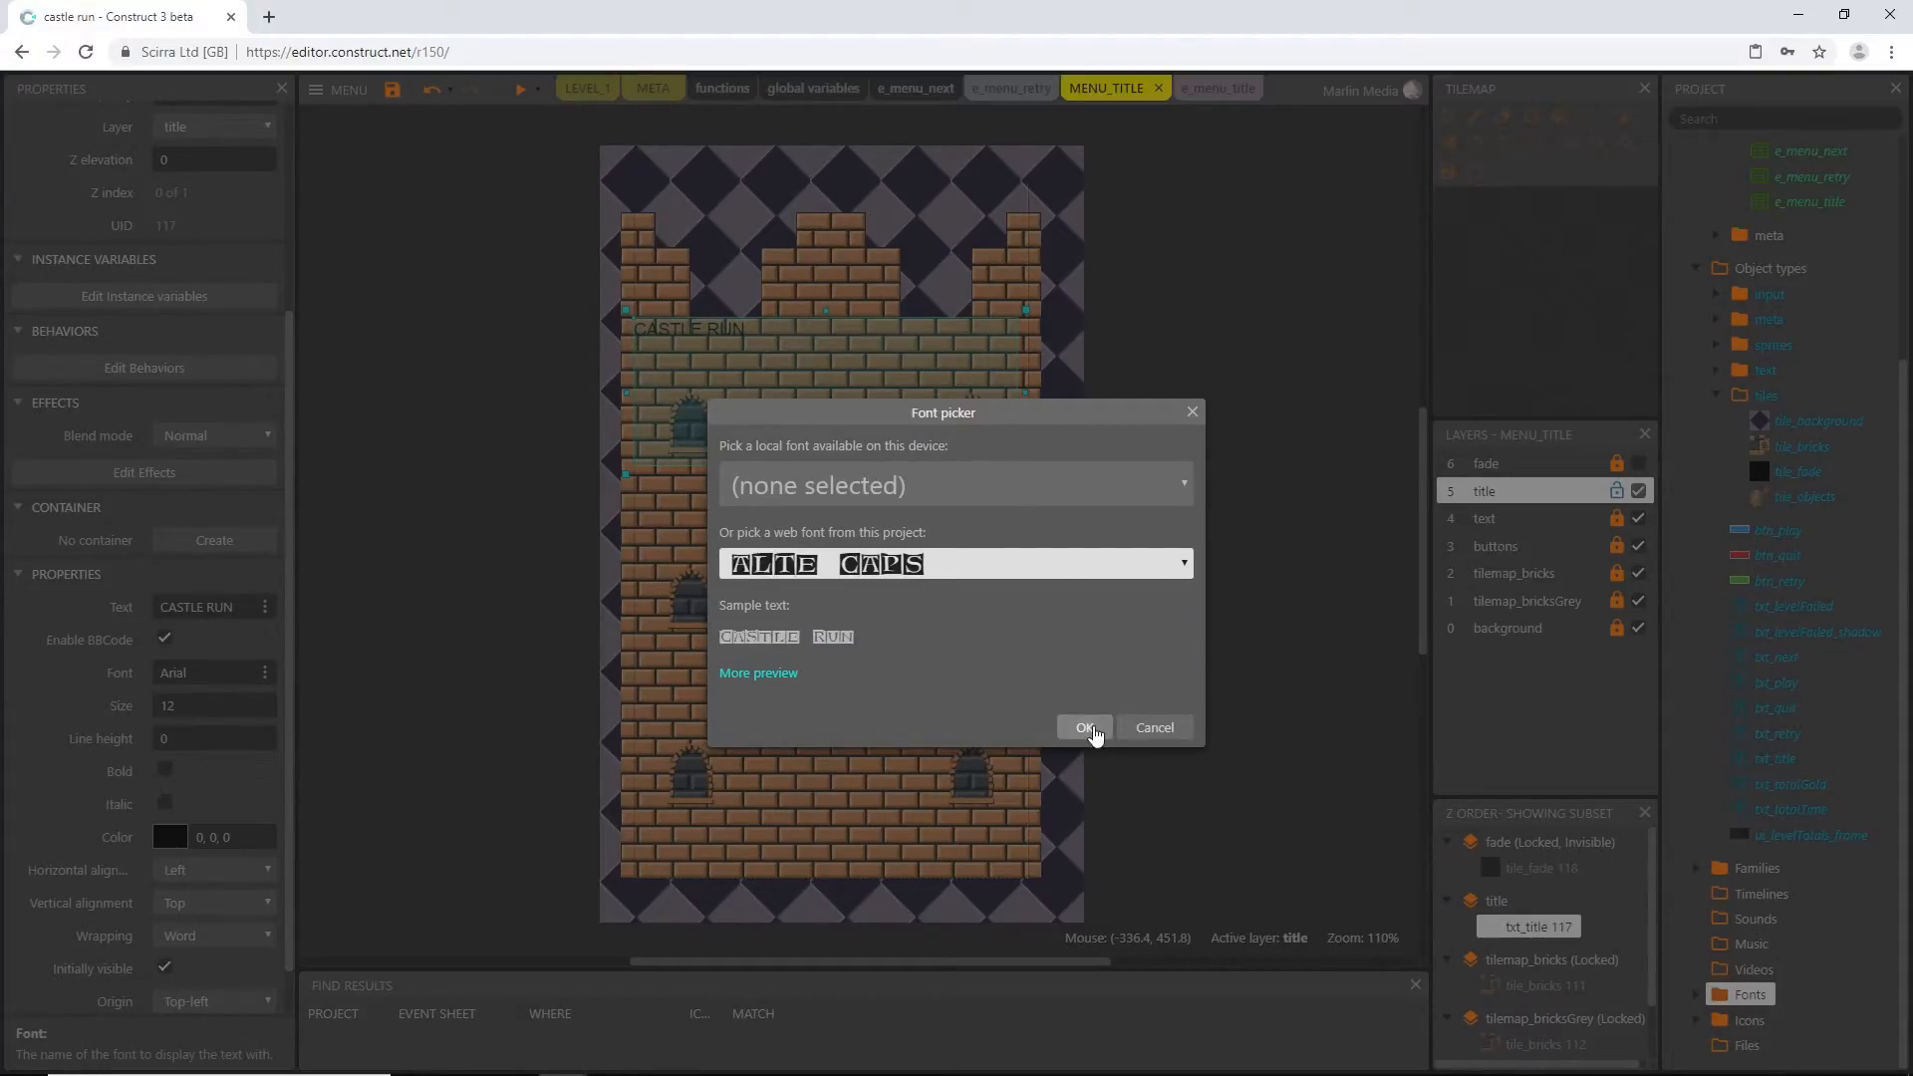
{"action": "left_click", "coordinate": [1086, 727]}
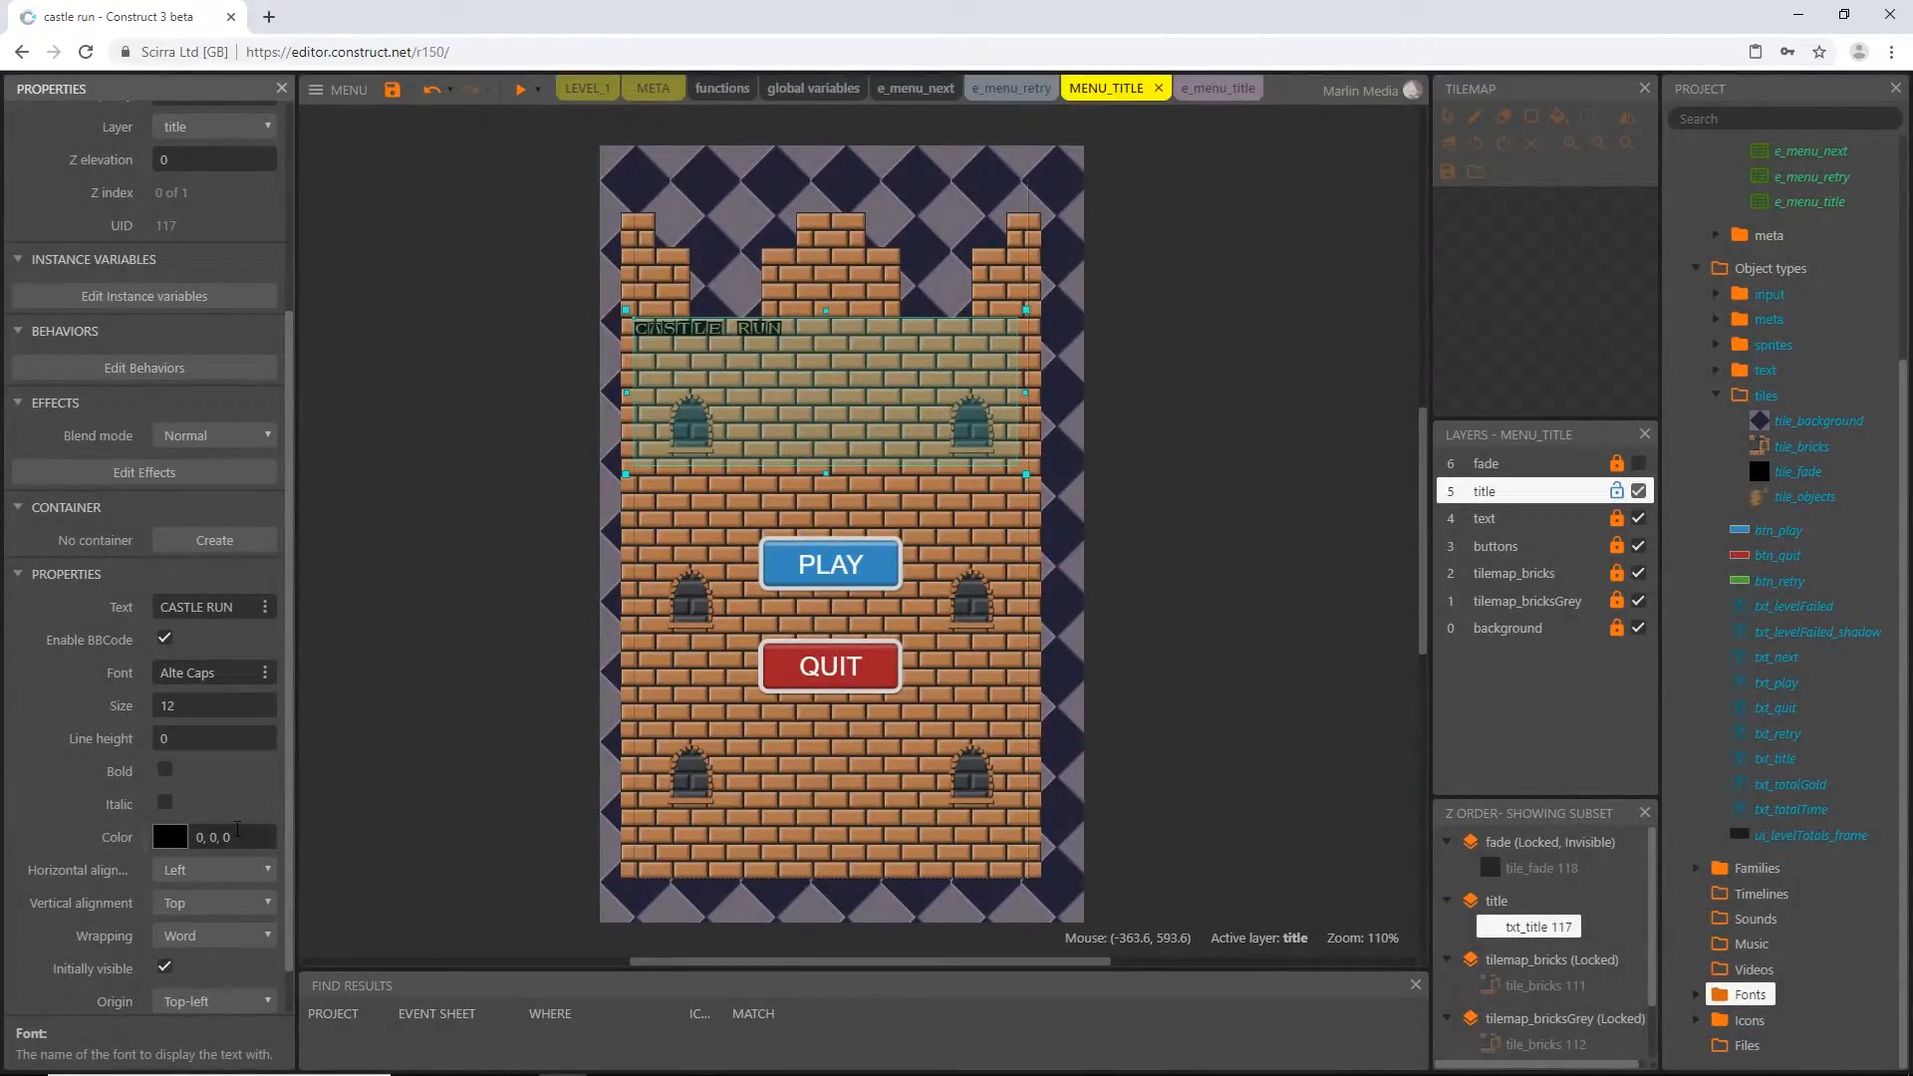
Set the font size of txt_title to 45
{"action": "double_click", "coordinate": [217, 708]}
{"action": "type", "text": "45"}
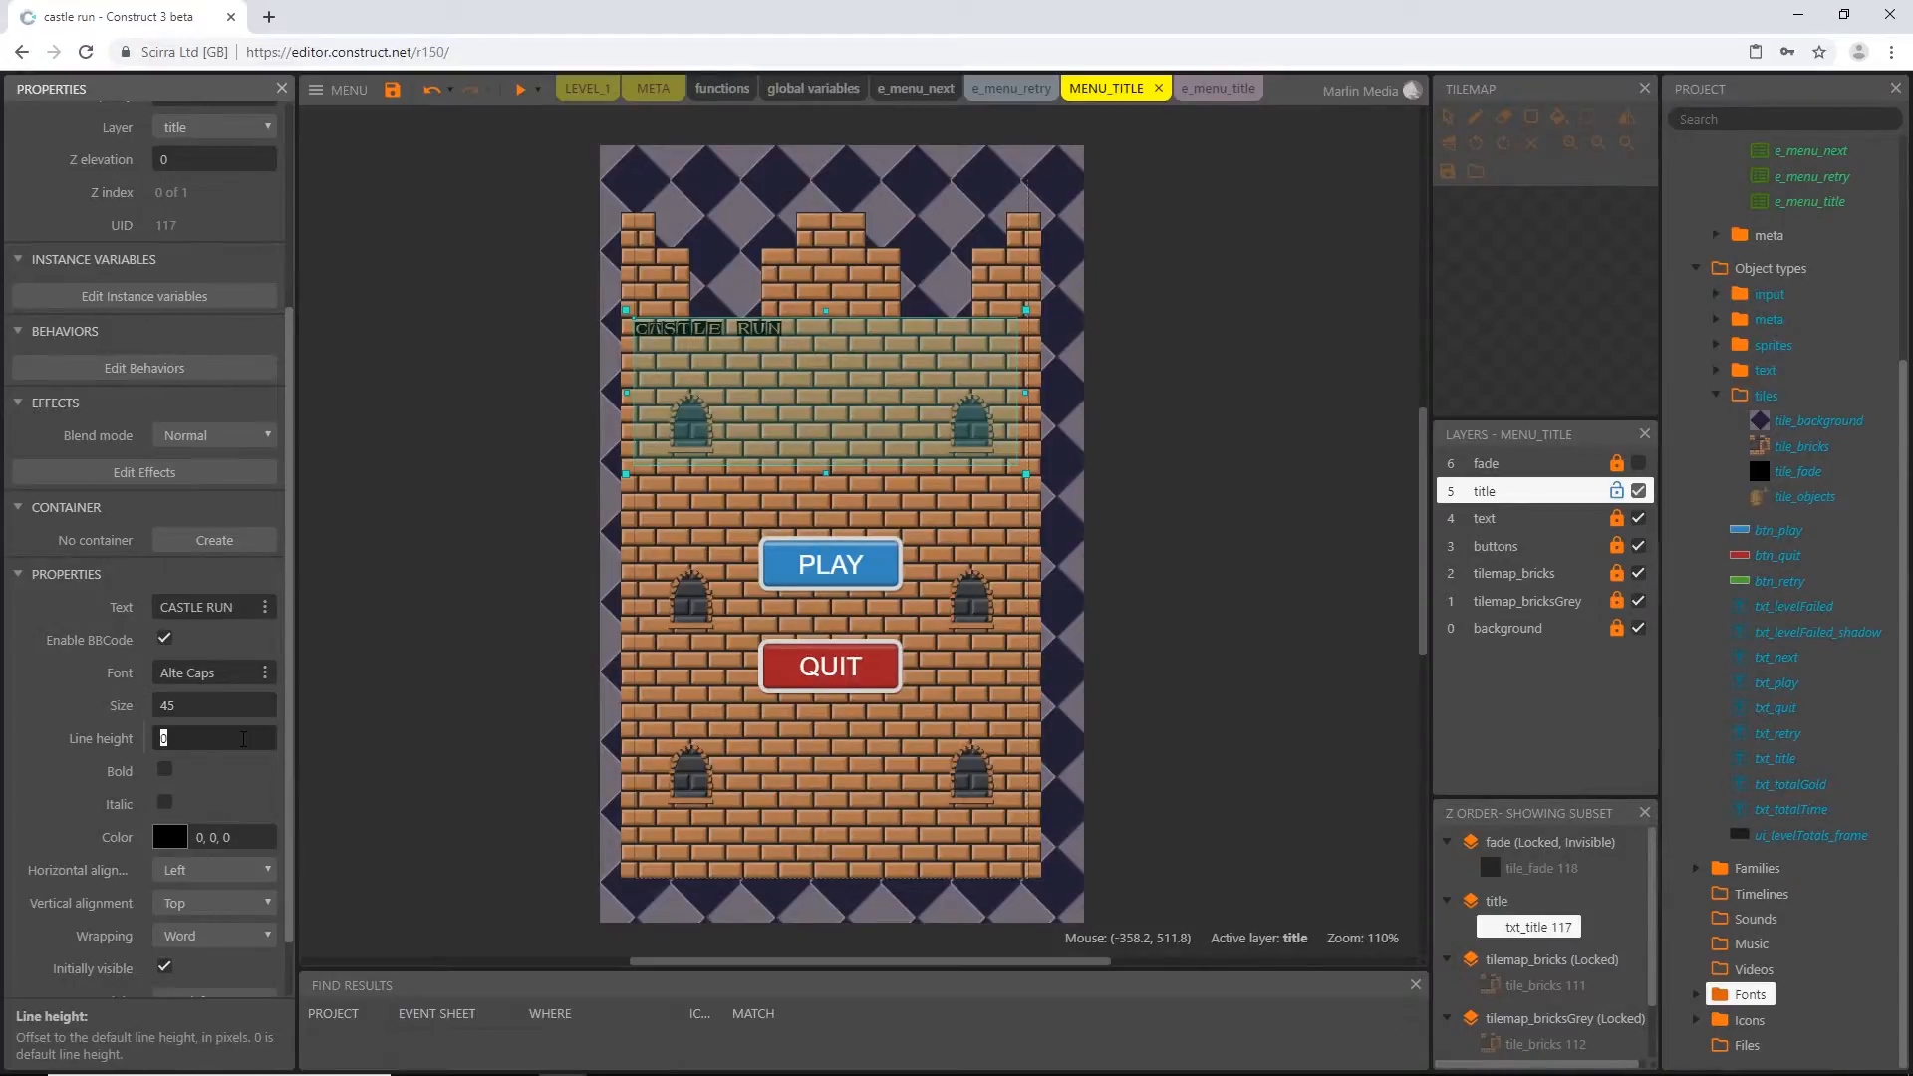
{"action": "key", "text": "Tab"}
Change the text color of txt_title to a darkened red, 190, 31, 27
{"action": "scroll", "coordinate": [176, 788], "scroll_direction": "down", "scroll_amount": 1}
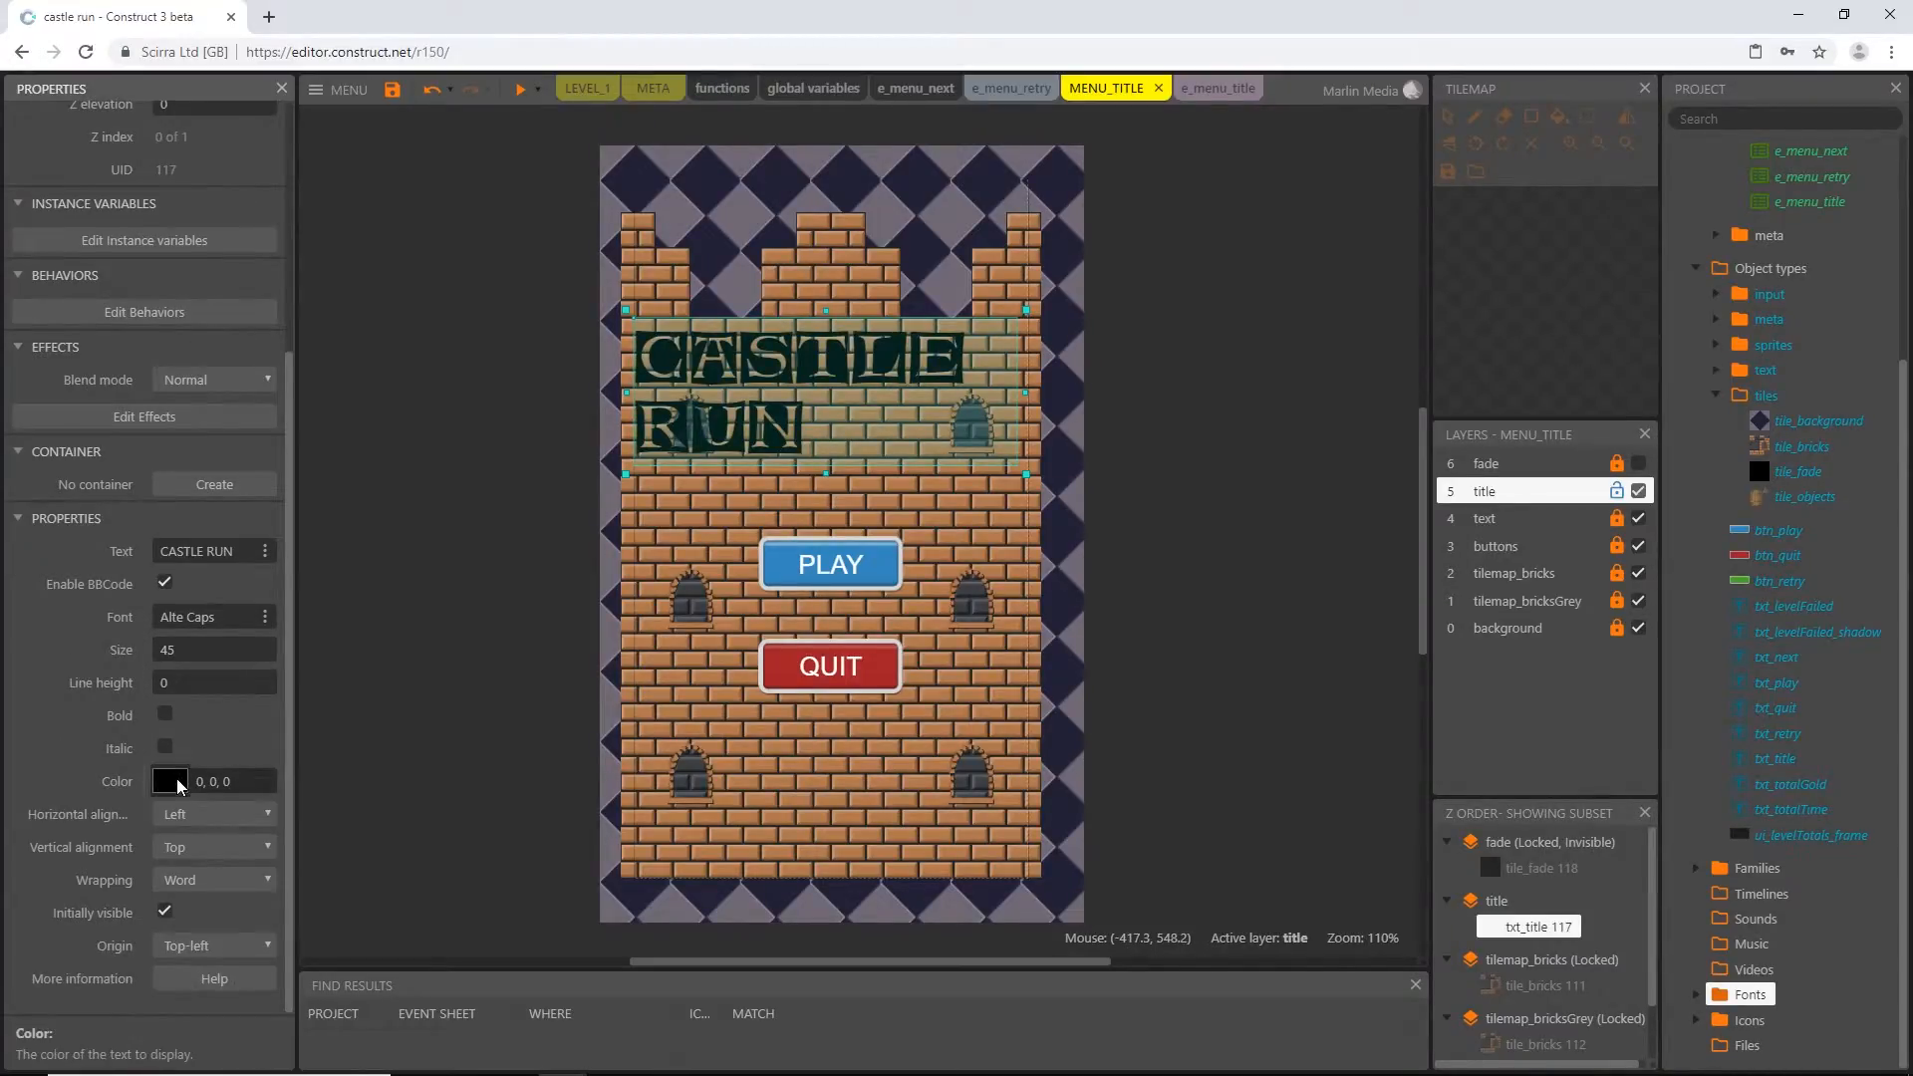
{"action": "left_click", "coordinate": [178, 784]}
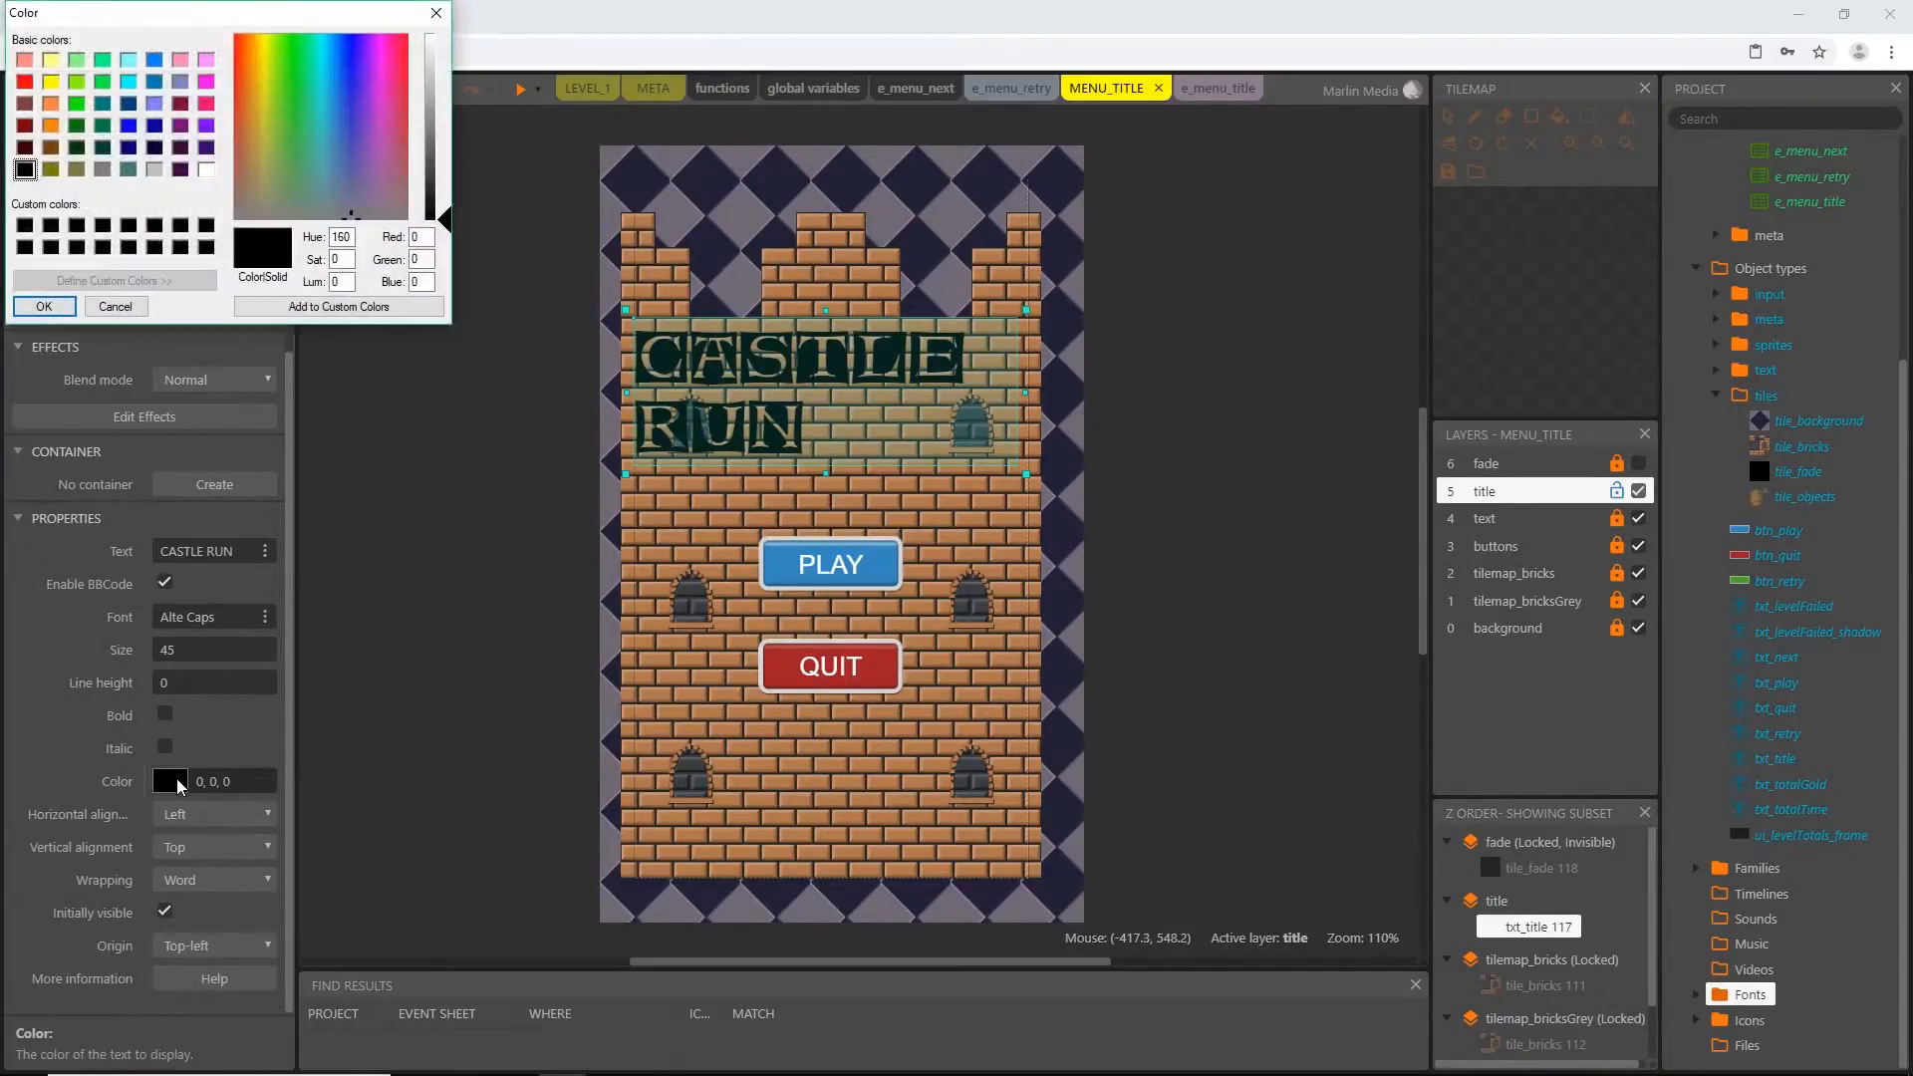
{"action": "left_click", "coordinate": [26, 83]}
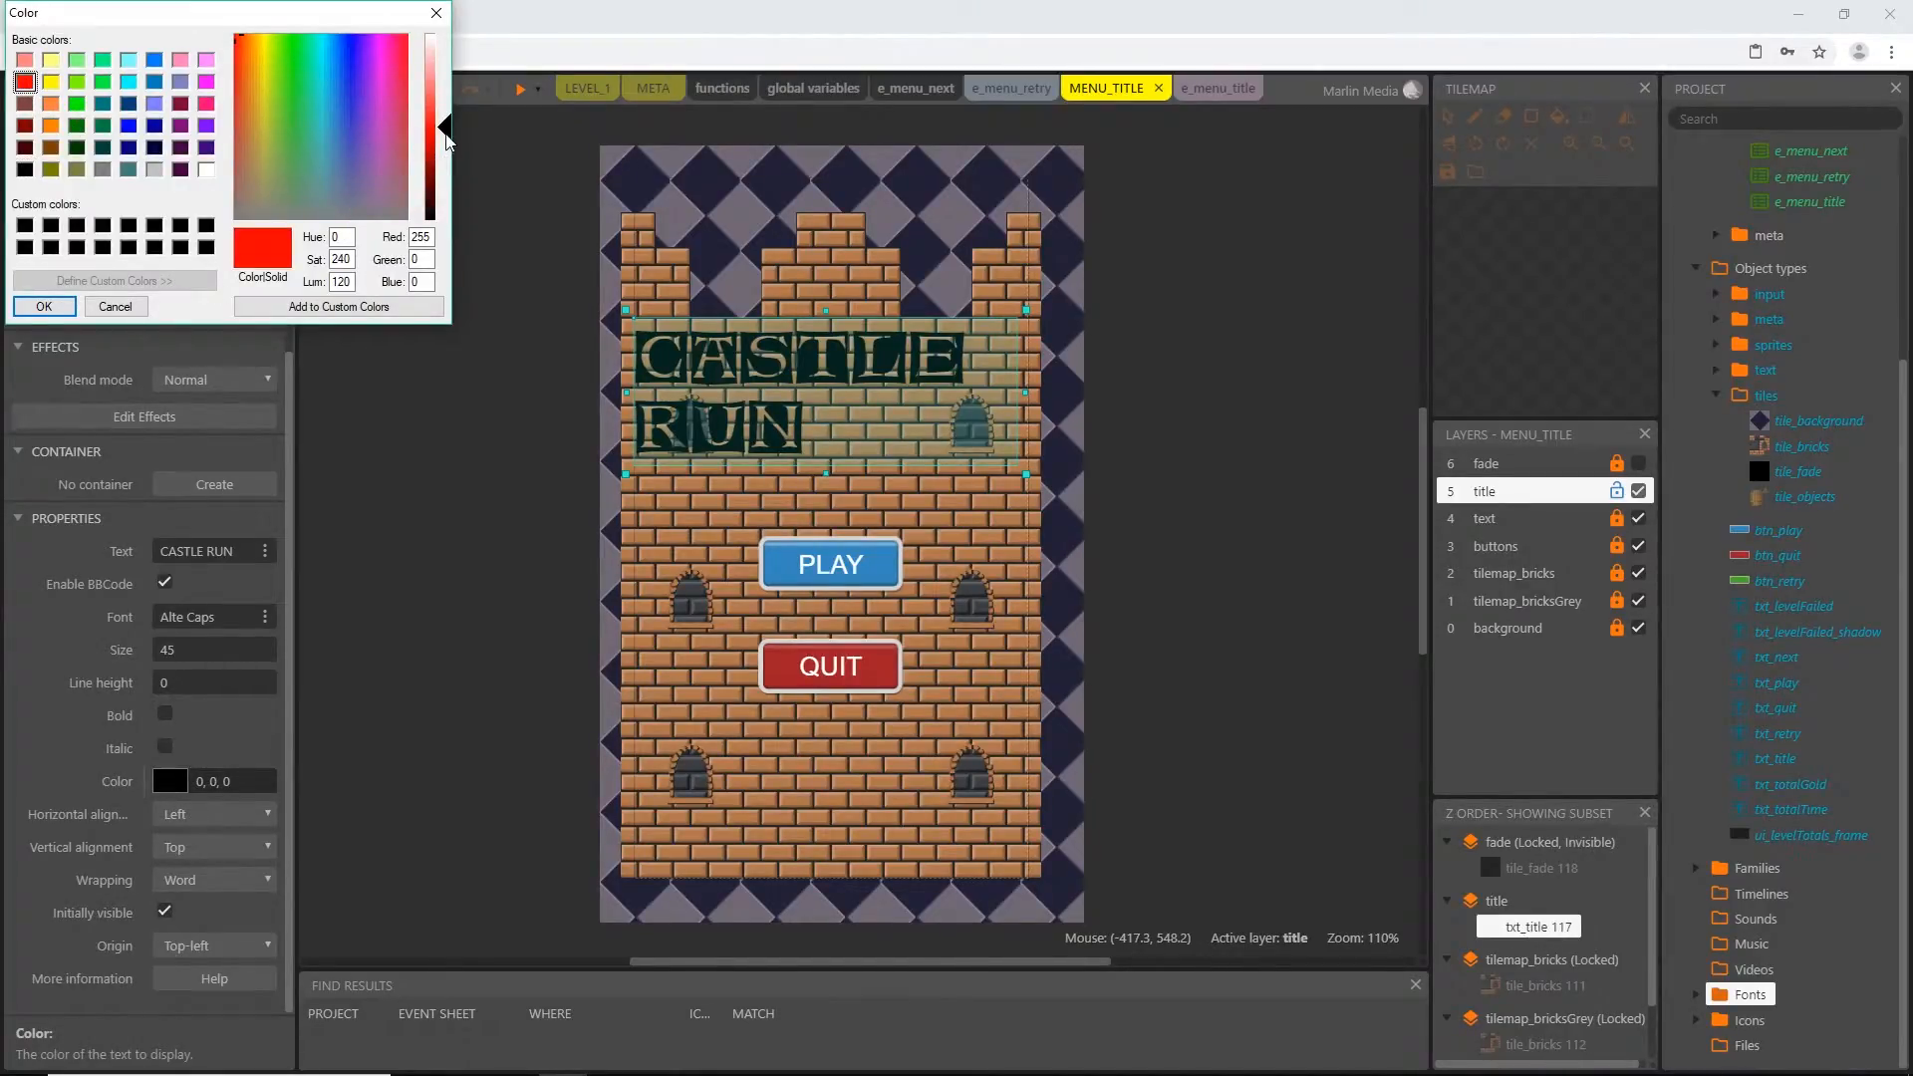
{"action": "left_click_drag", "start_coordinate": [447, 128], "coordinate": [447, 146]}
{"action": "left_click", "coordinate": [60, 307]}
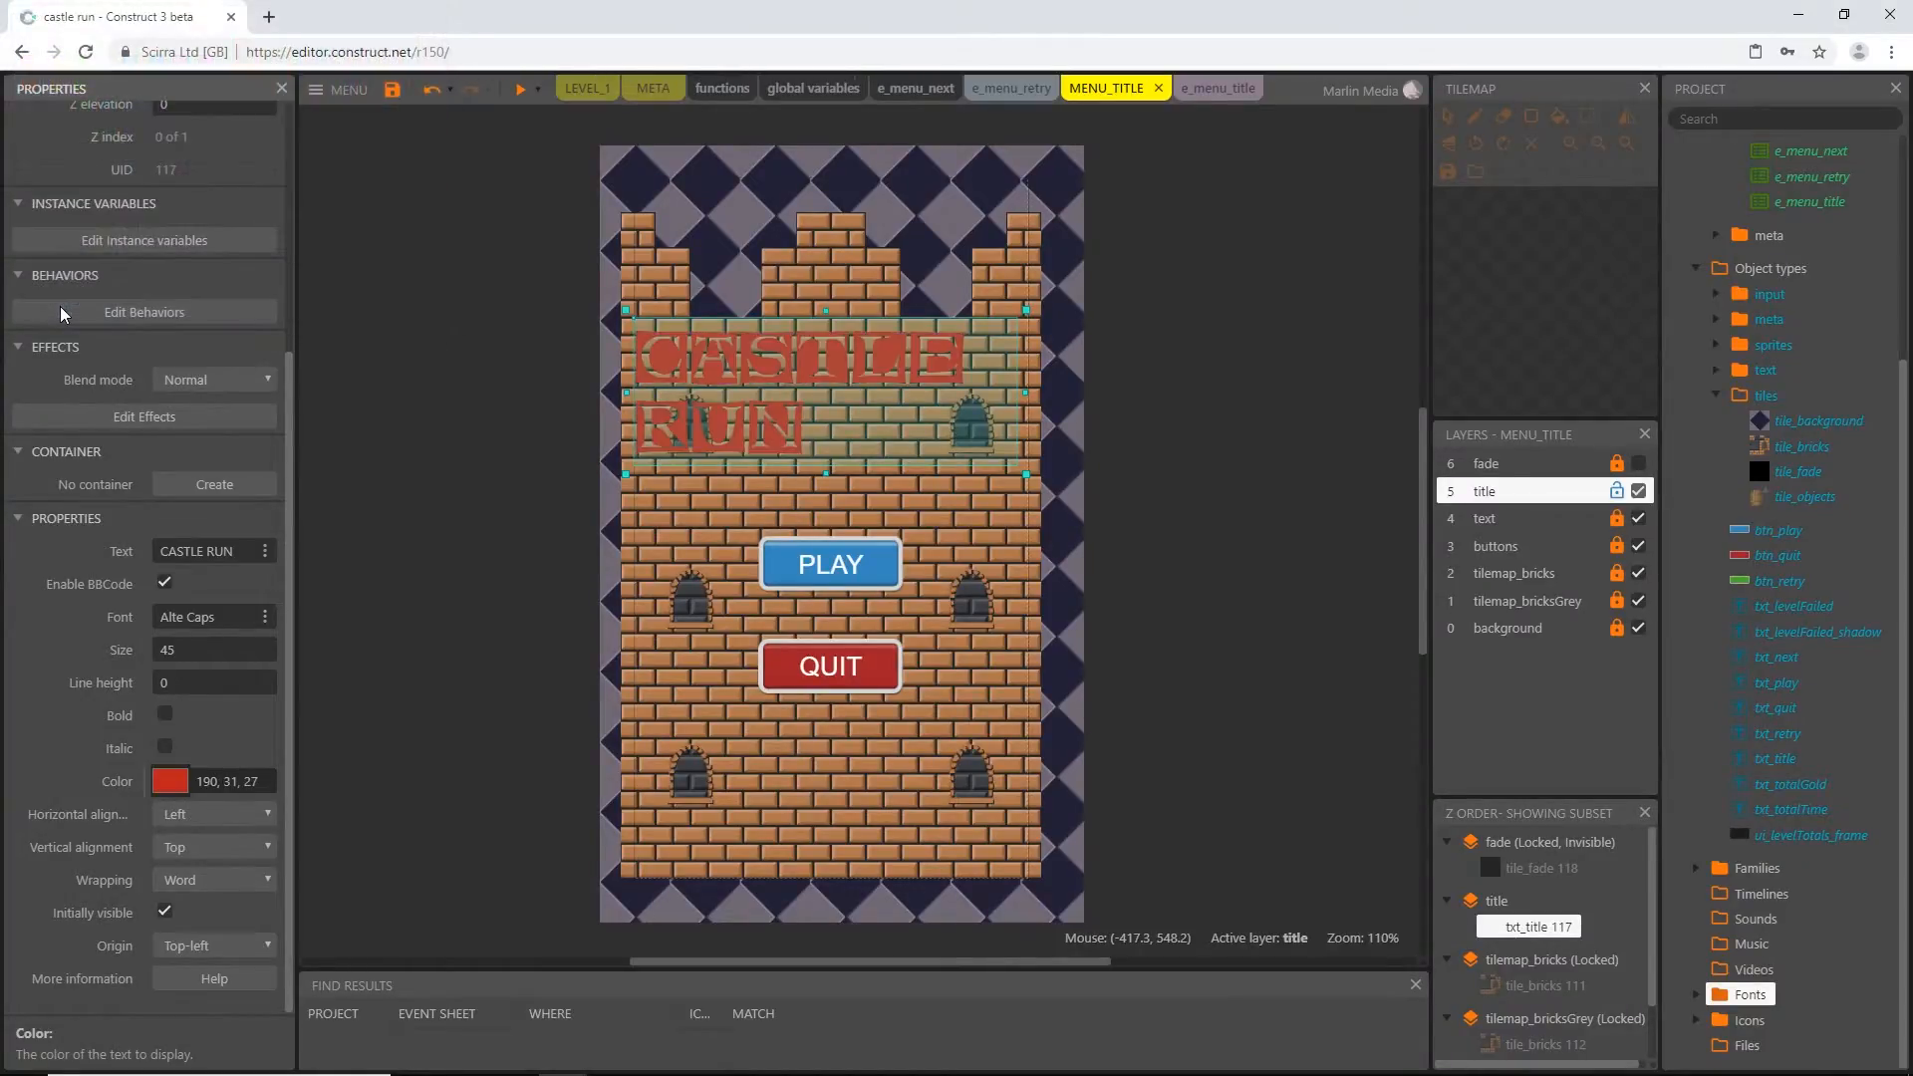
Center the text of txt_title horizontally and set the object's origin to Center
{"action": "left_click", "coordinate": [203, 820]}
{"action": "left_click", "coordinate": [194, 855]}
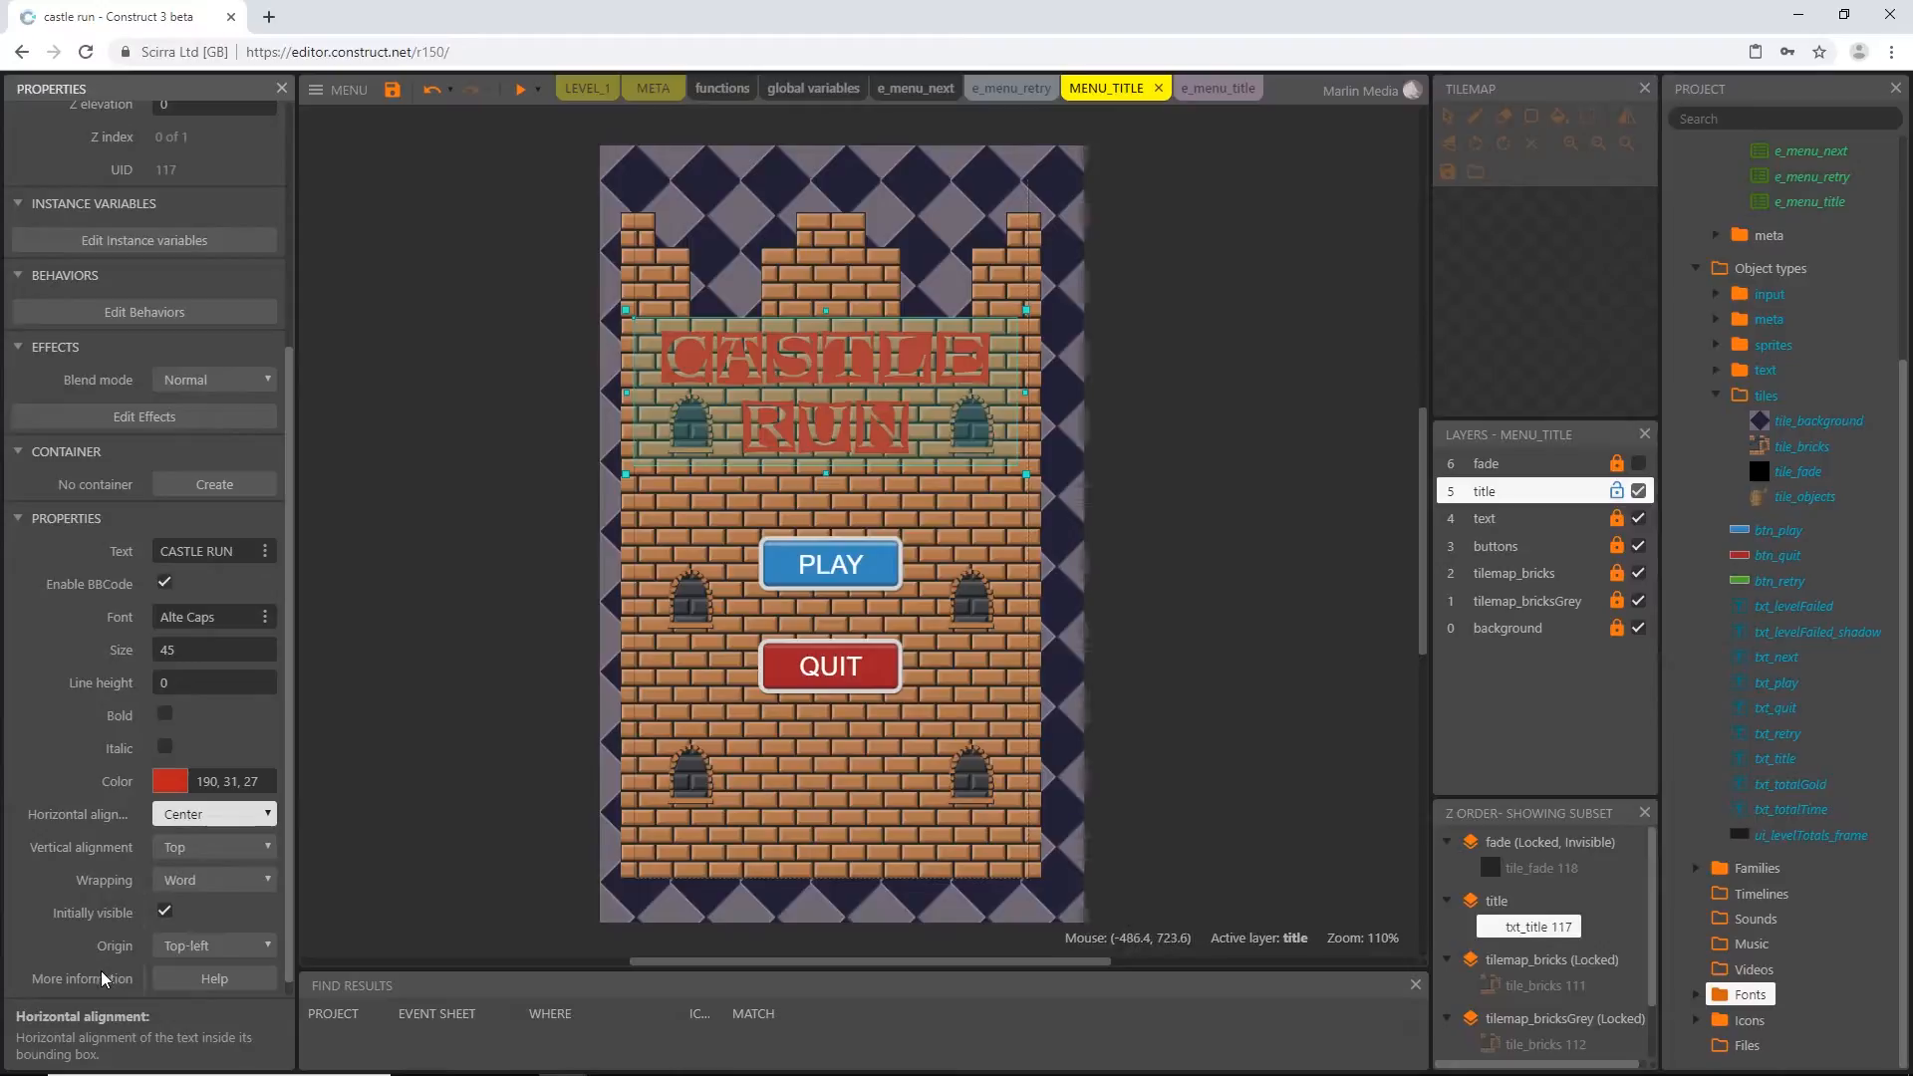
{"action": "left_click", "coordinate": [208, 955]}
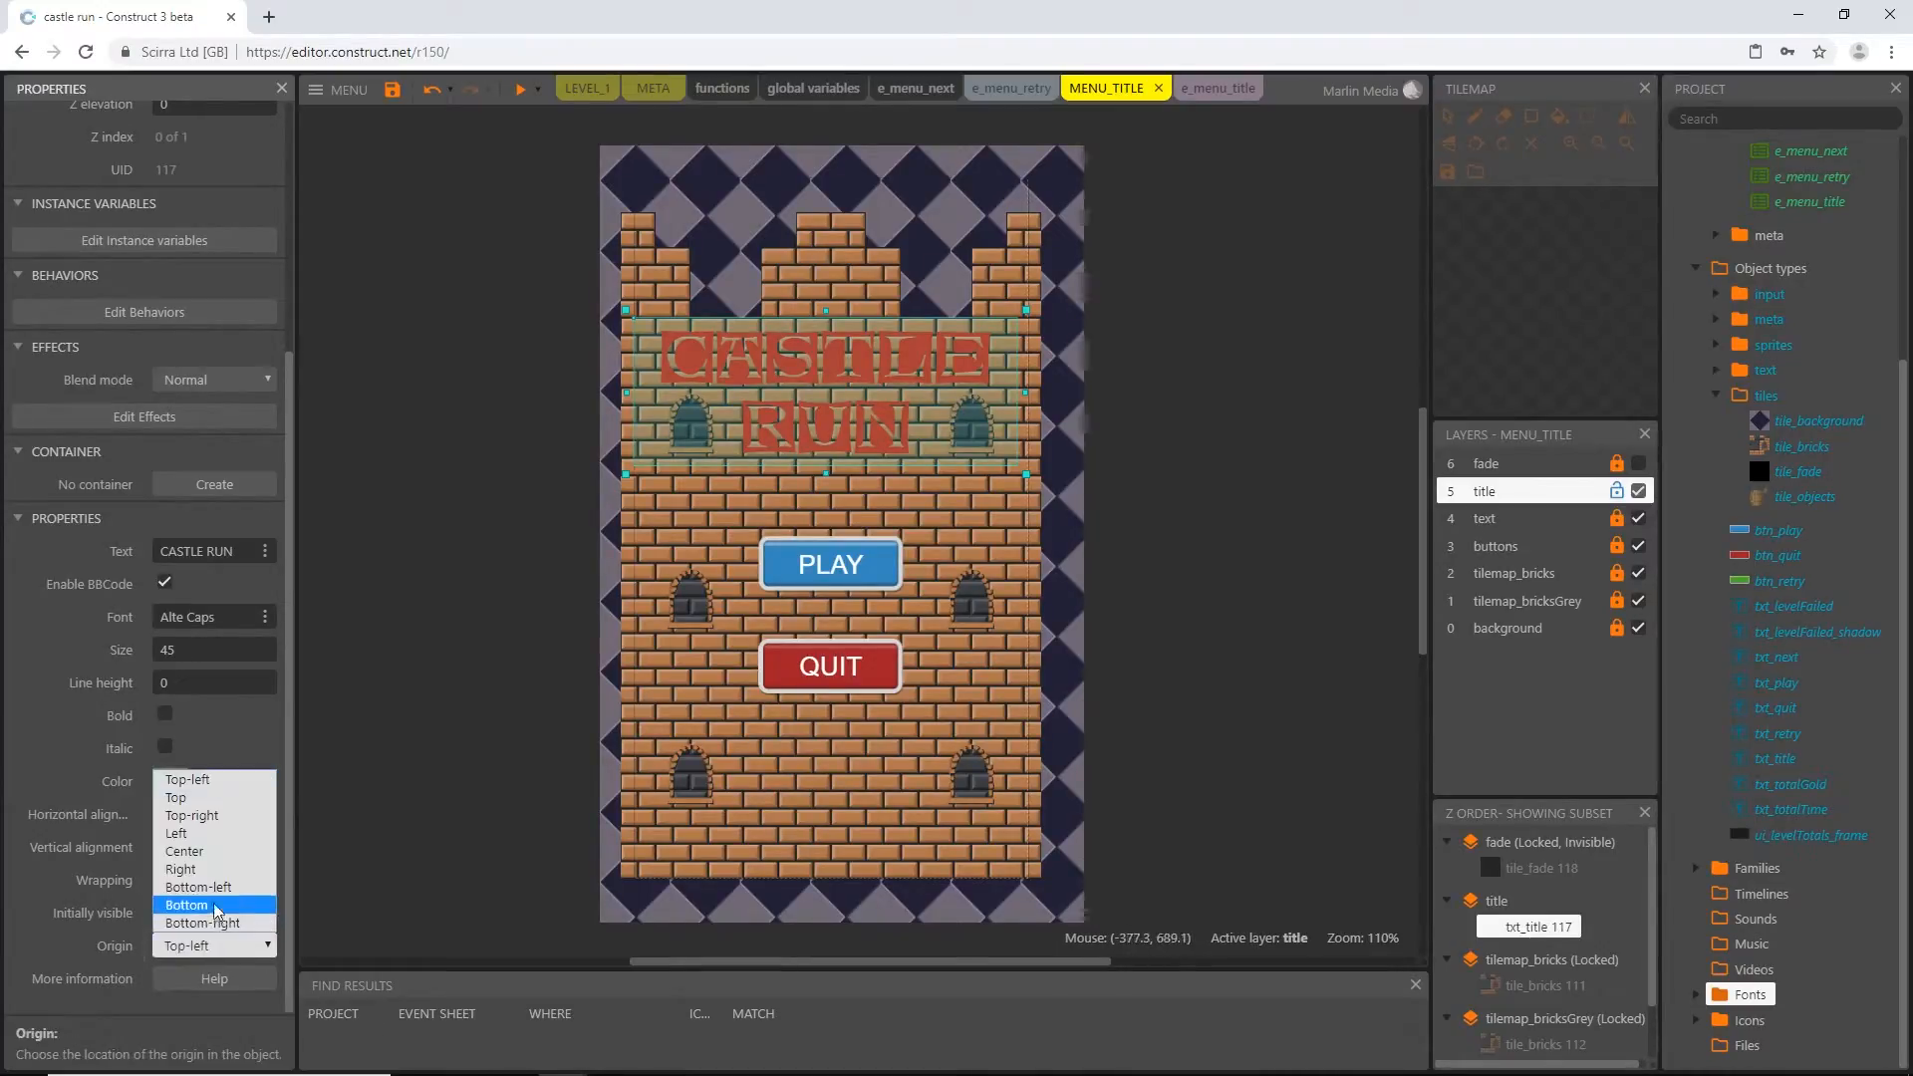
{"action": "left_click", "coordinate": [209, 853]}
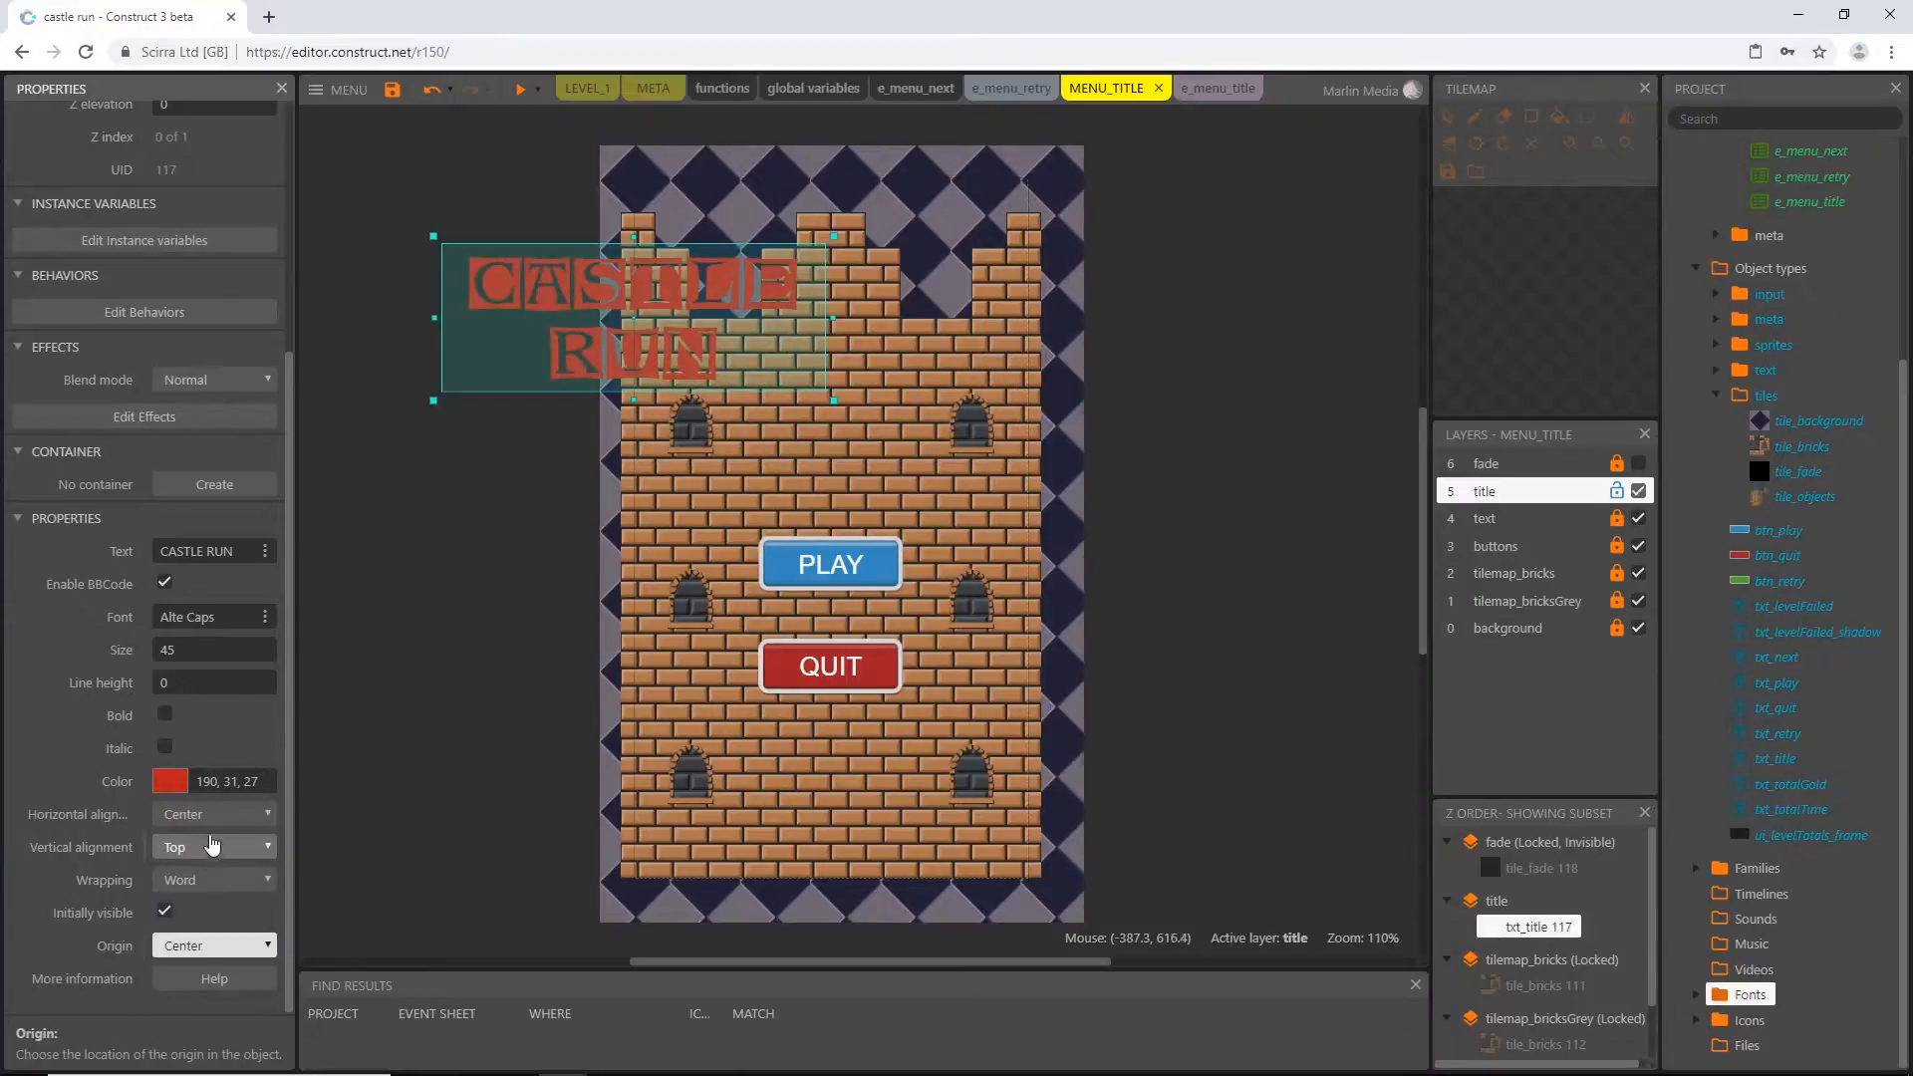
Position txt_title at X 180 and Y 180
{"action": "scroll", "coordinate": [155, 444], "scroll_direction": "up", "scroll_amount": 3}
{"action": "scroll", "coordinate": [155, 292], "scroll_direction": "up", "scroll_amount": 1}
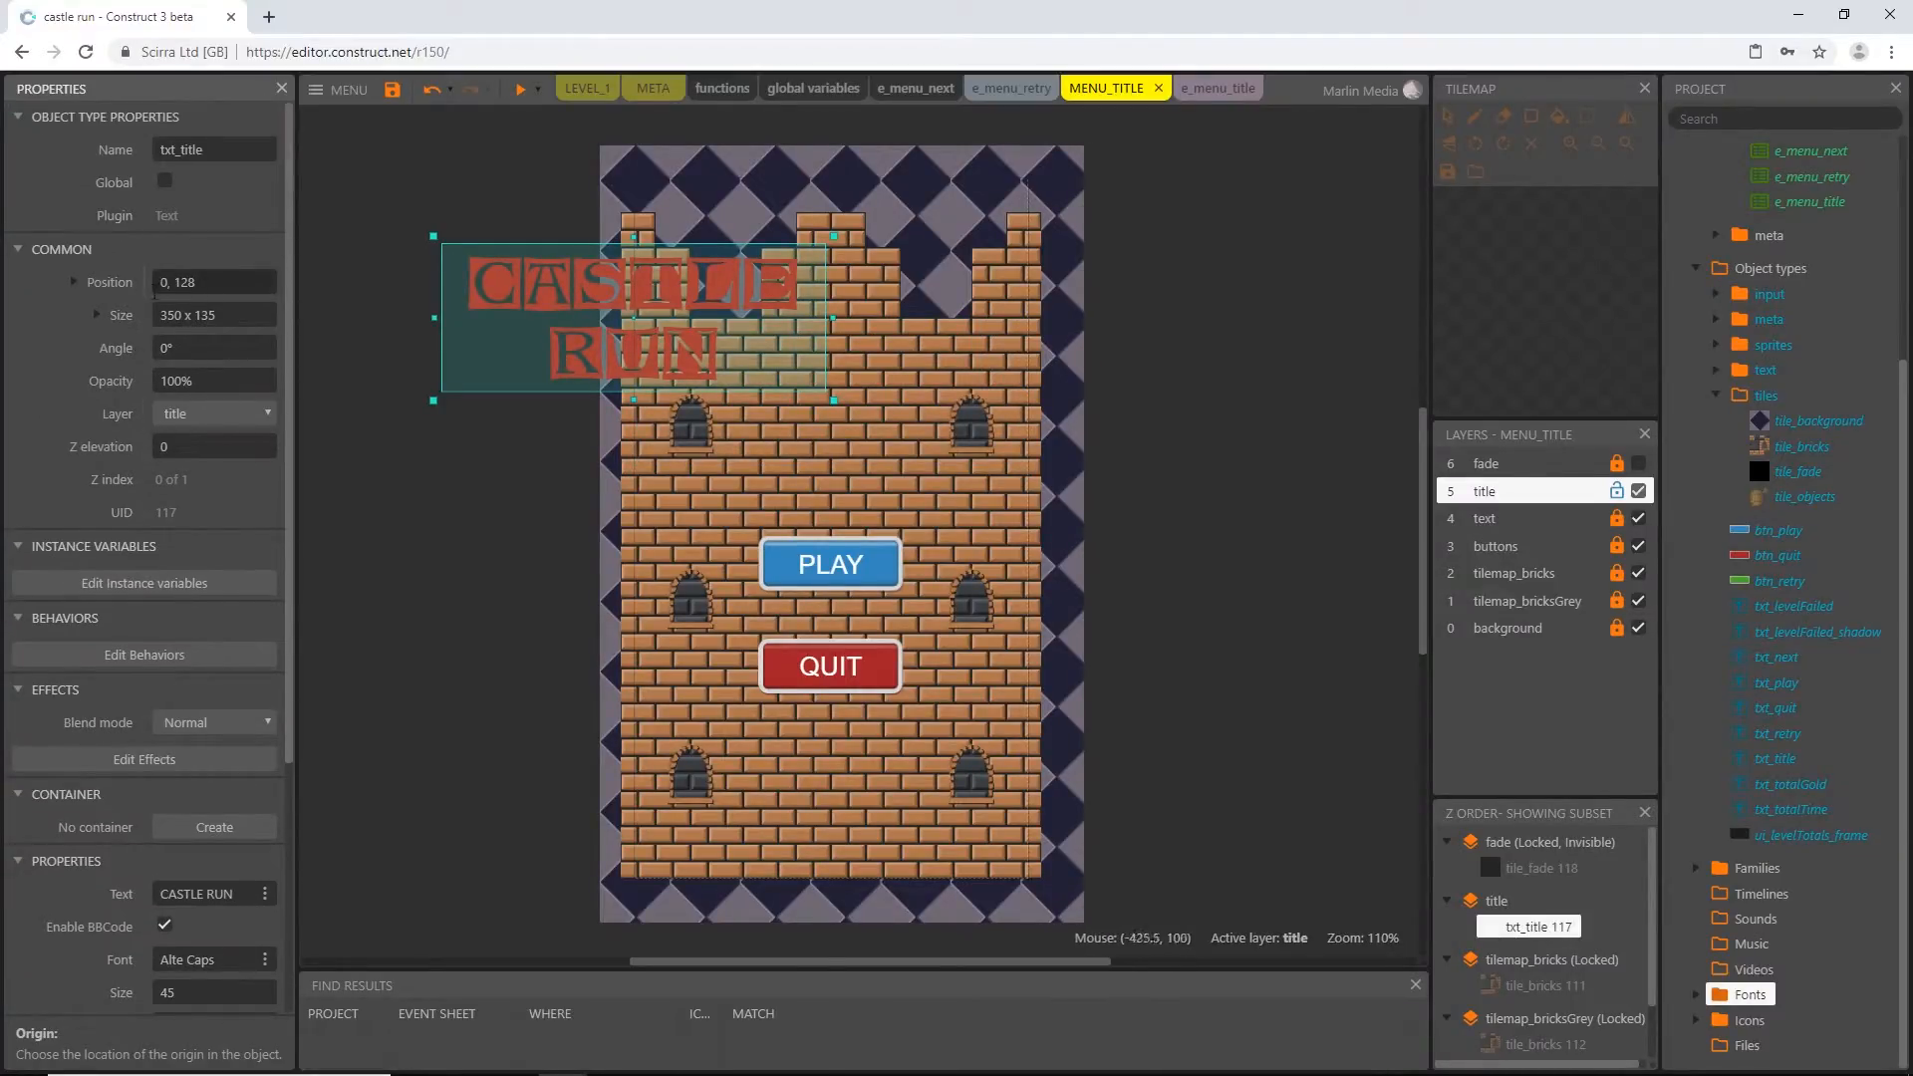
{"action": "left_click", "coordinate": [71, 282]}
{"action": "left_click", "coordinate": [196, 317]}
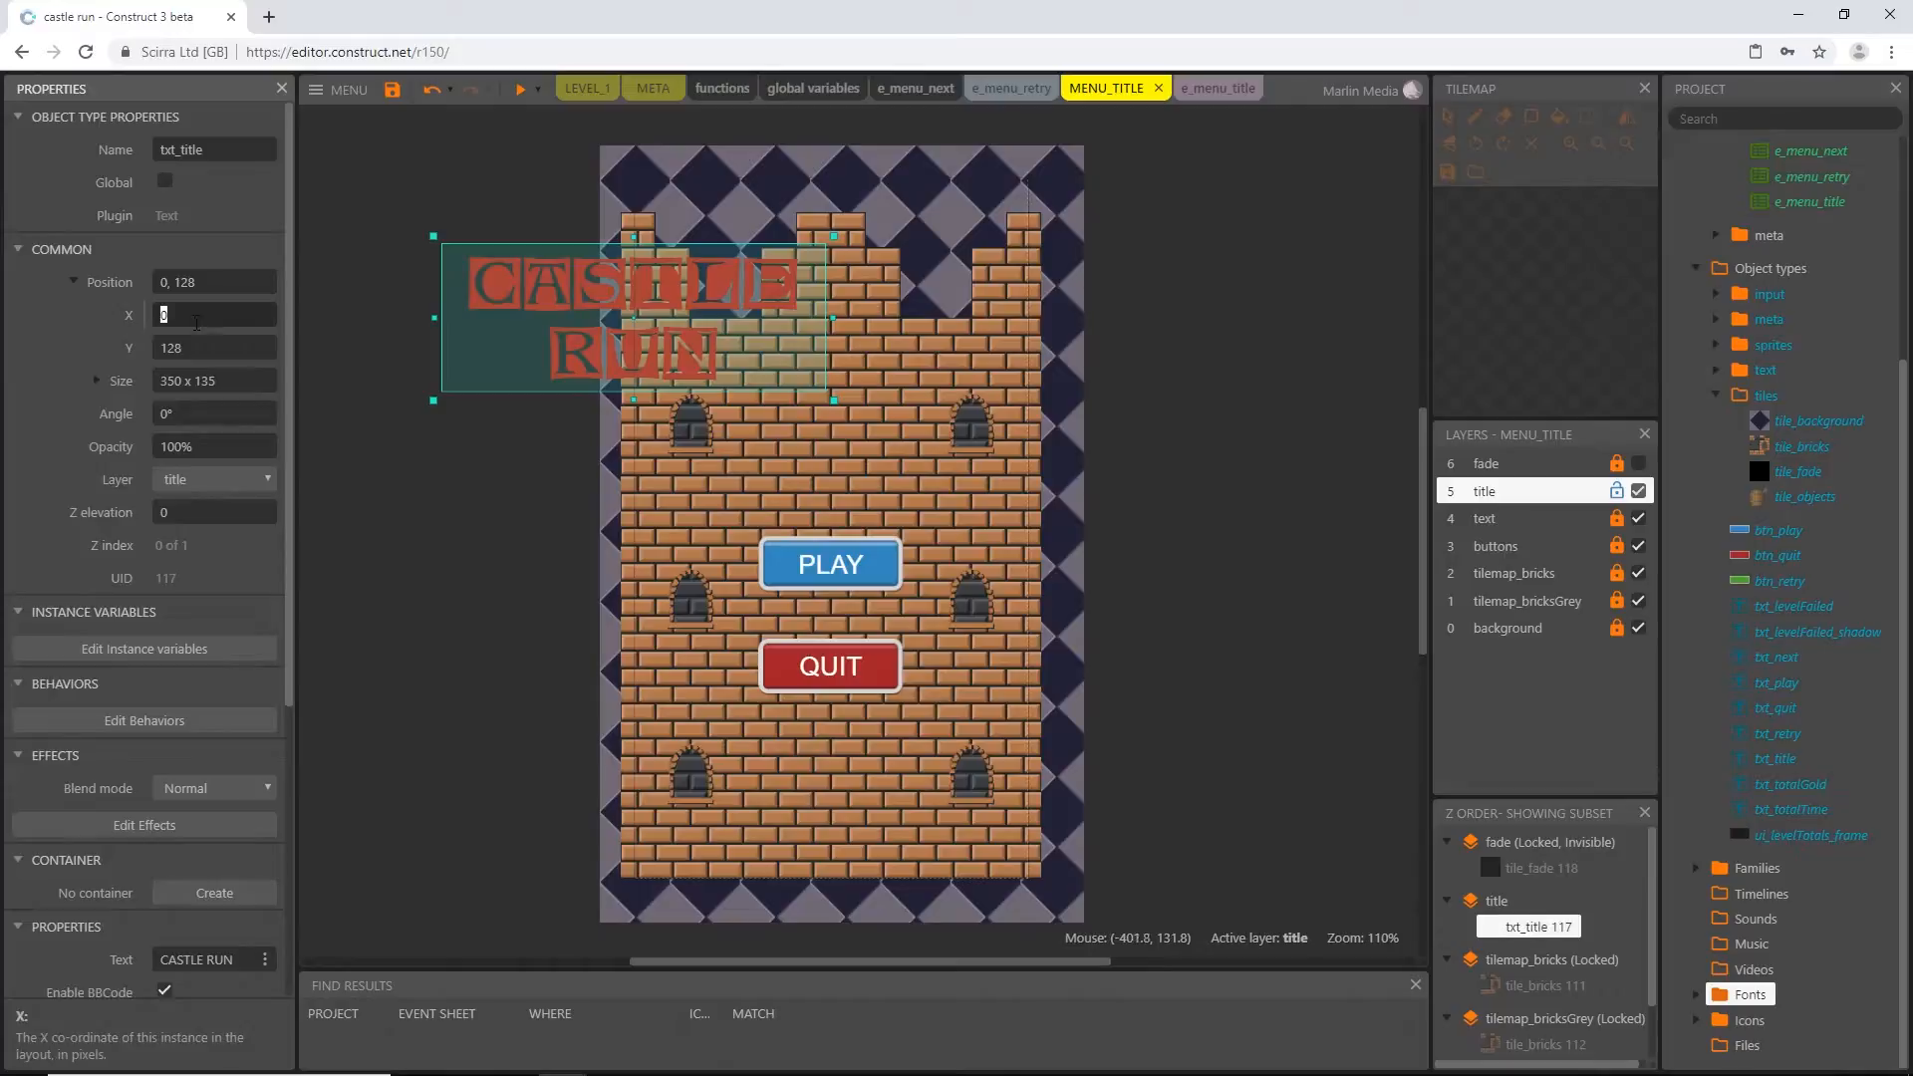
{"action": "type", "text": "180"}
{"action": "key", "text": "Tab"}
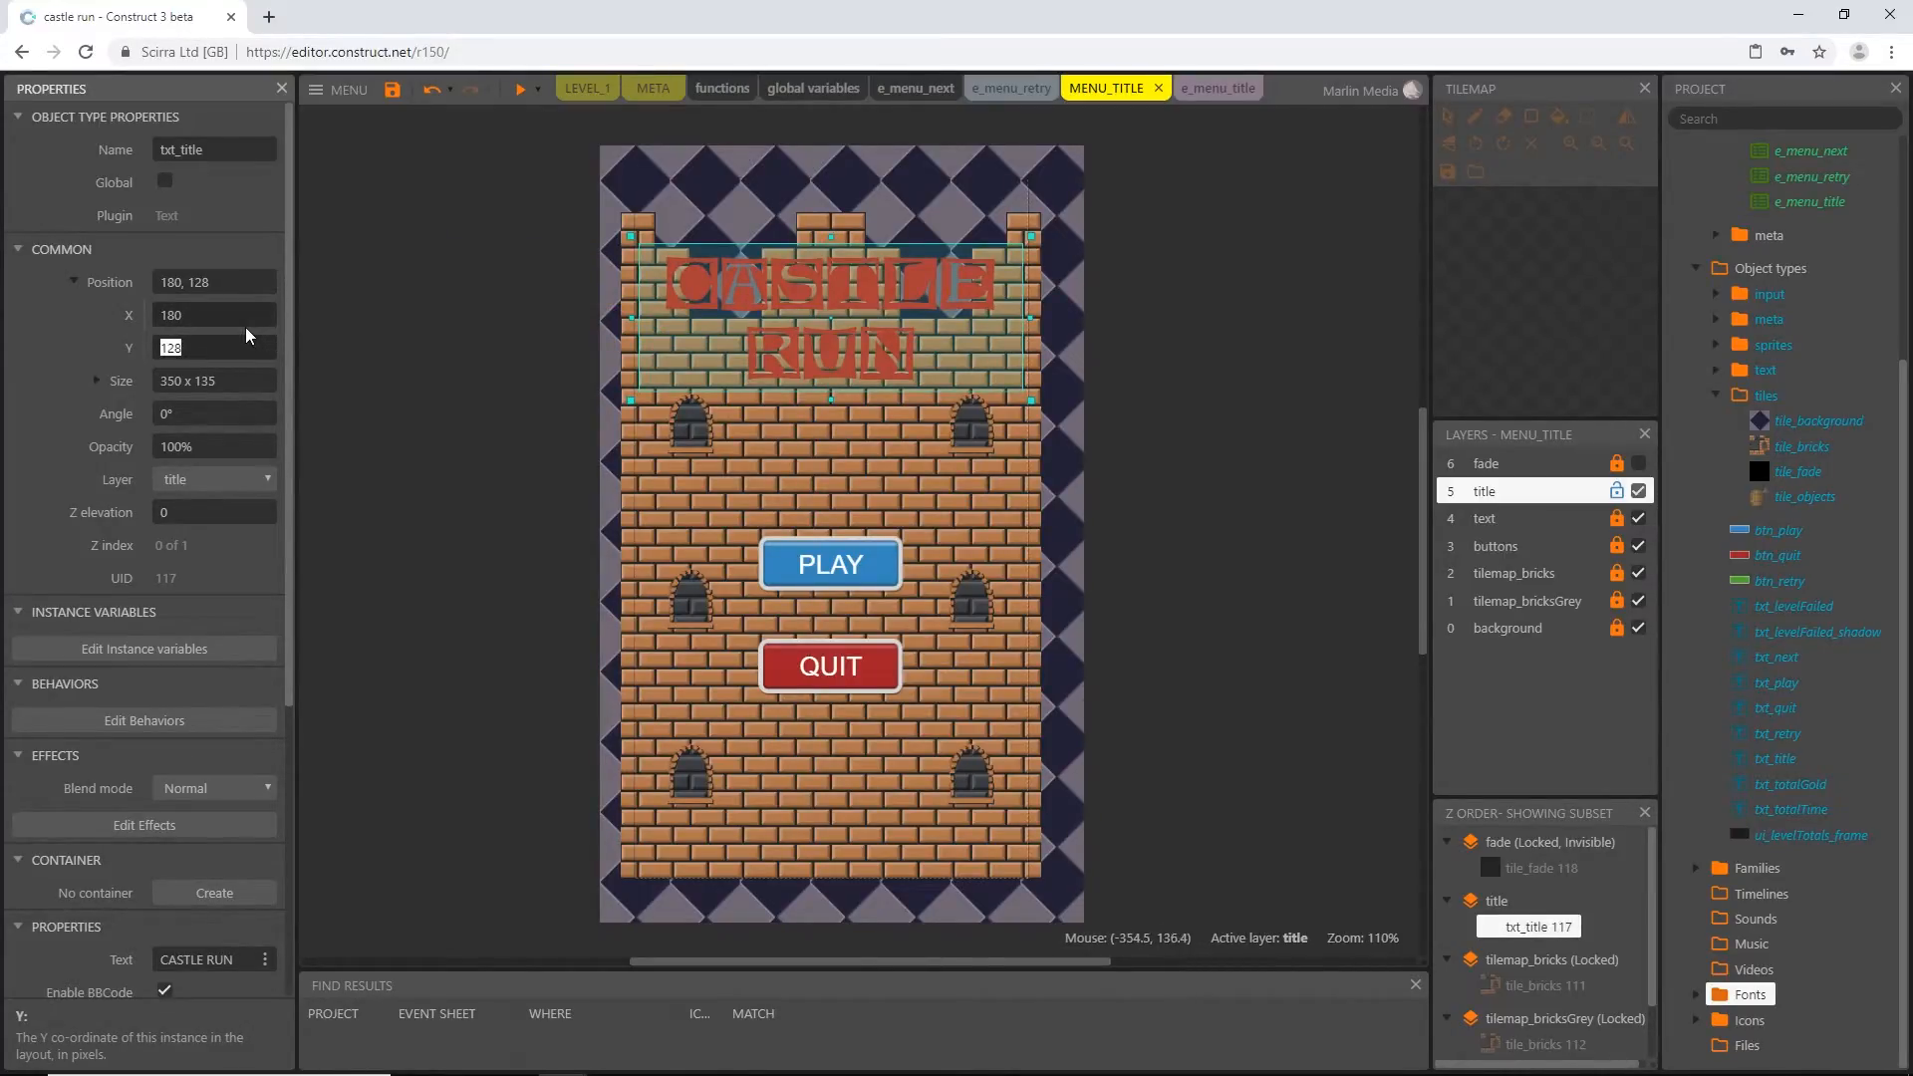
{"action": "type", "text": "180"}
{"action": "key", "text": "Tab"}
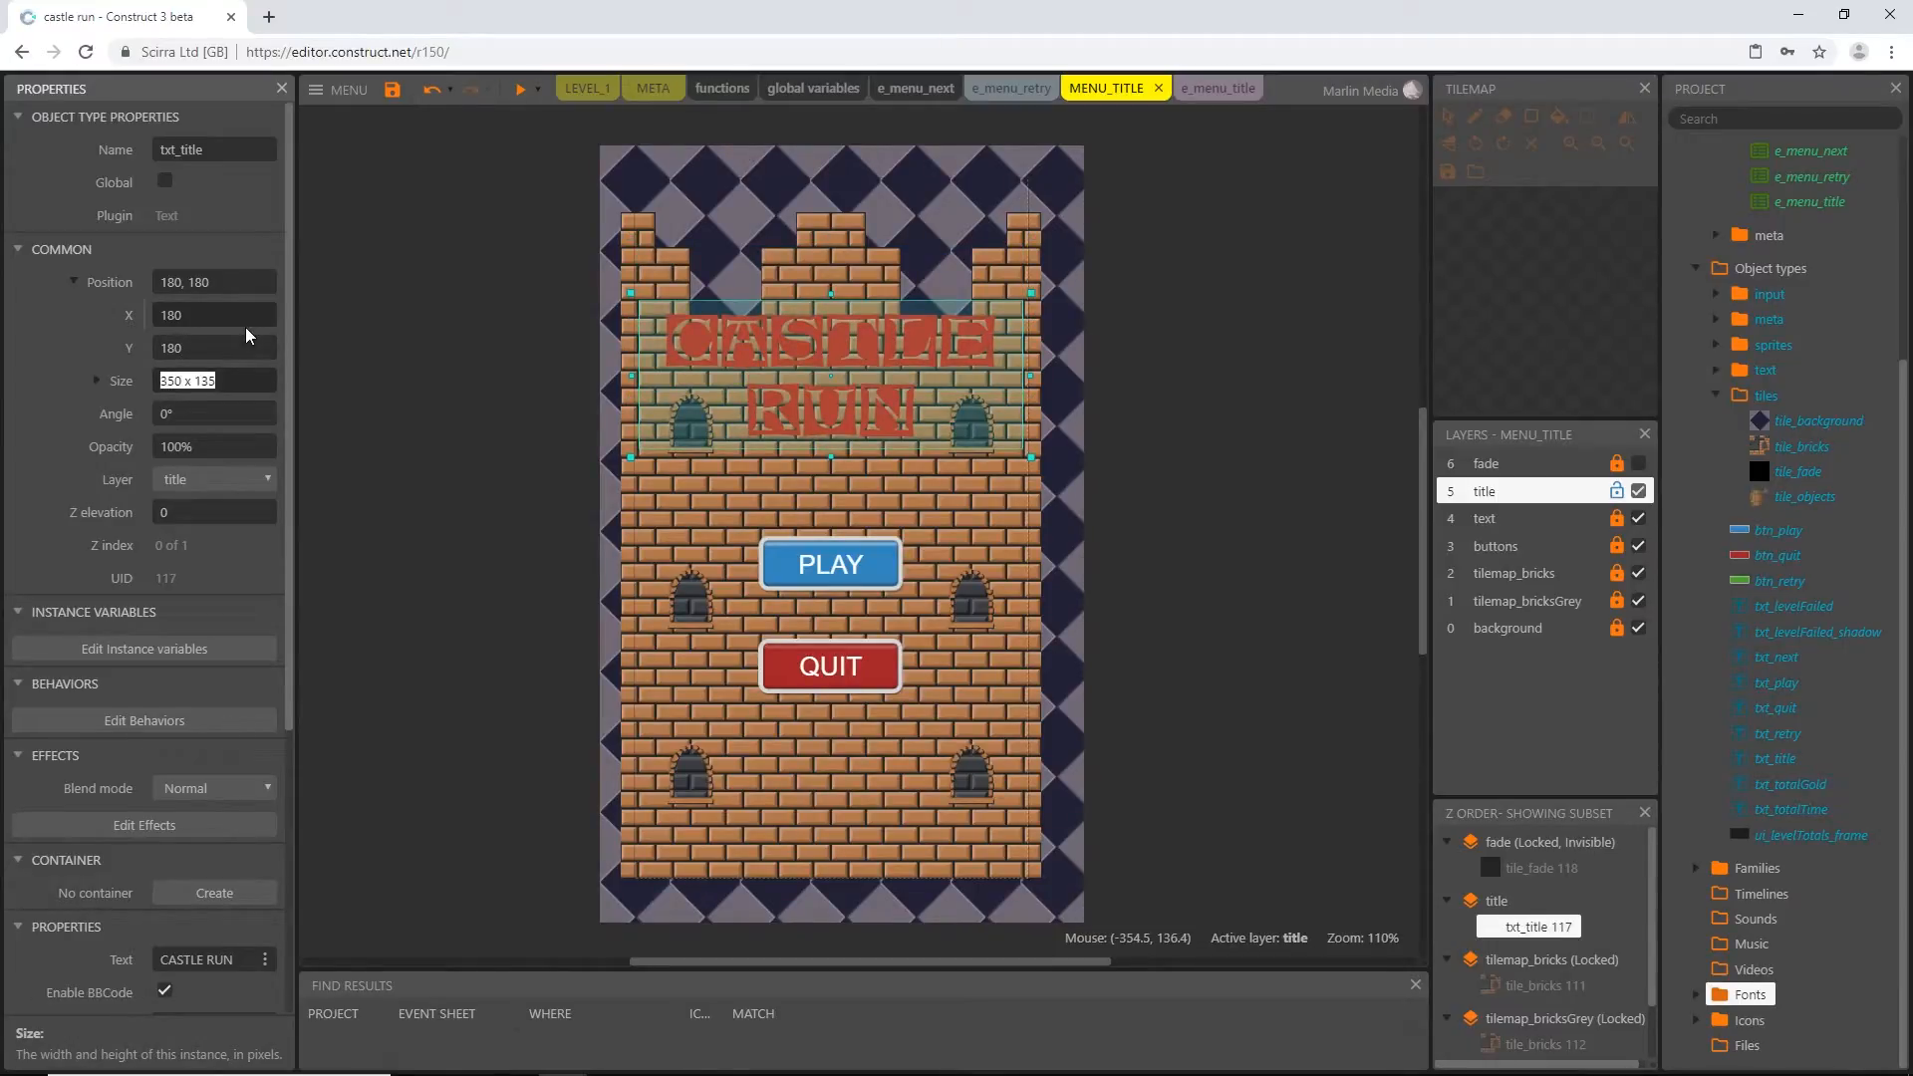
Shift txt_title down one grid step and turn off snap to grid for the layout
{"action": "left_click", "coordinate": [849, 367]}
{"action": "key", "text": "Down"}
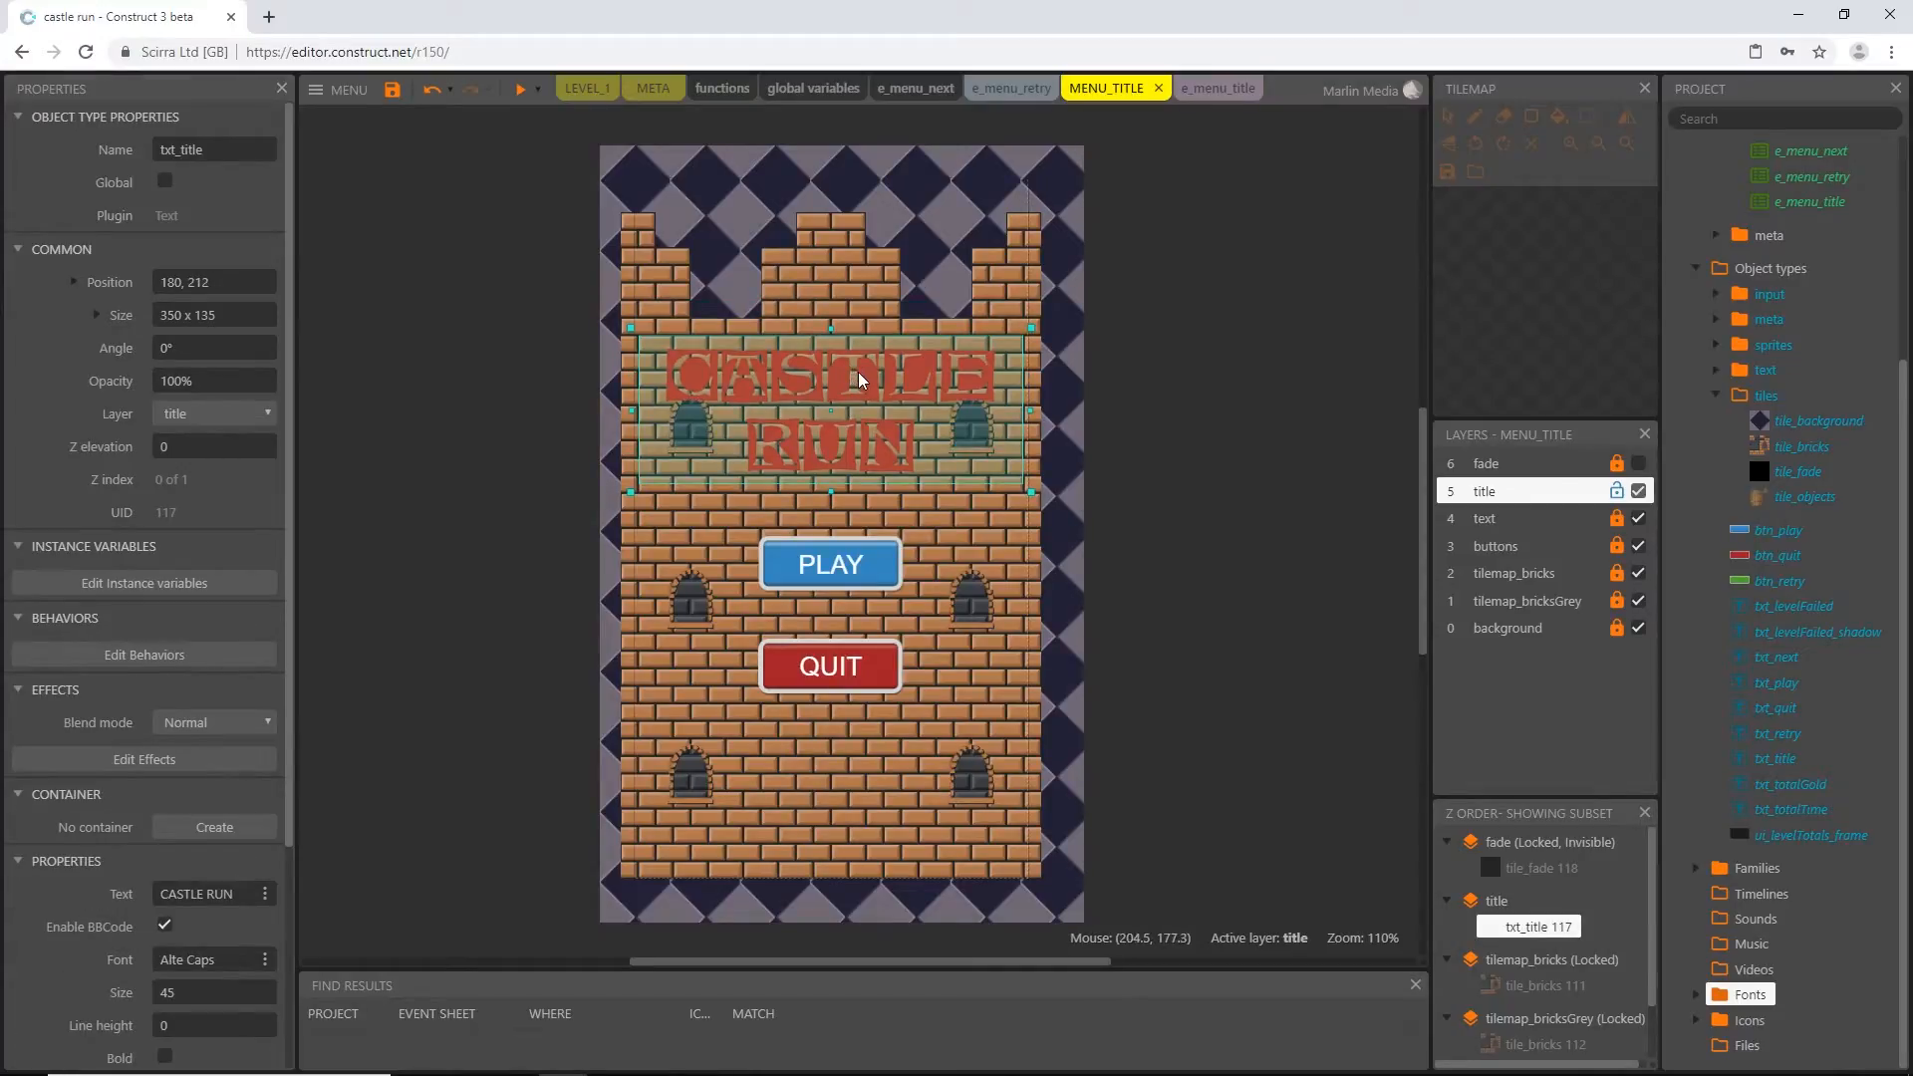
{"action": "left_click", "coordinate": [611, 510]}
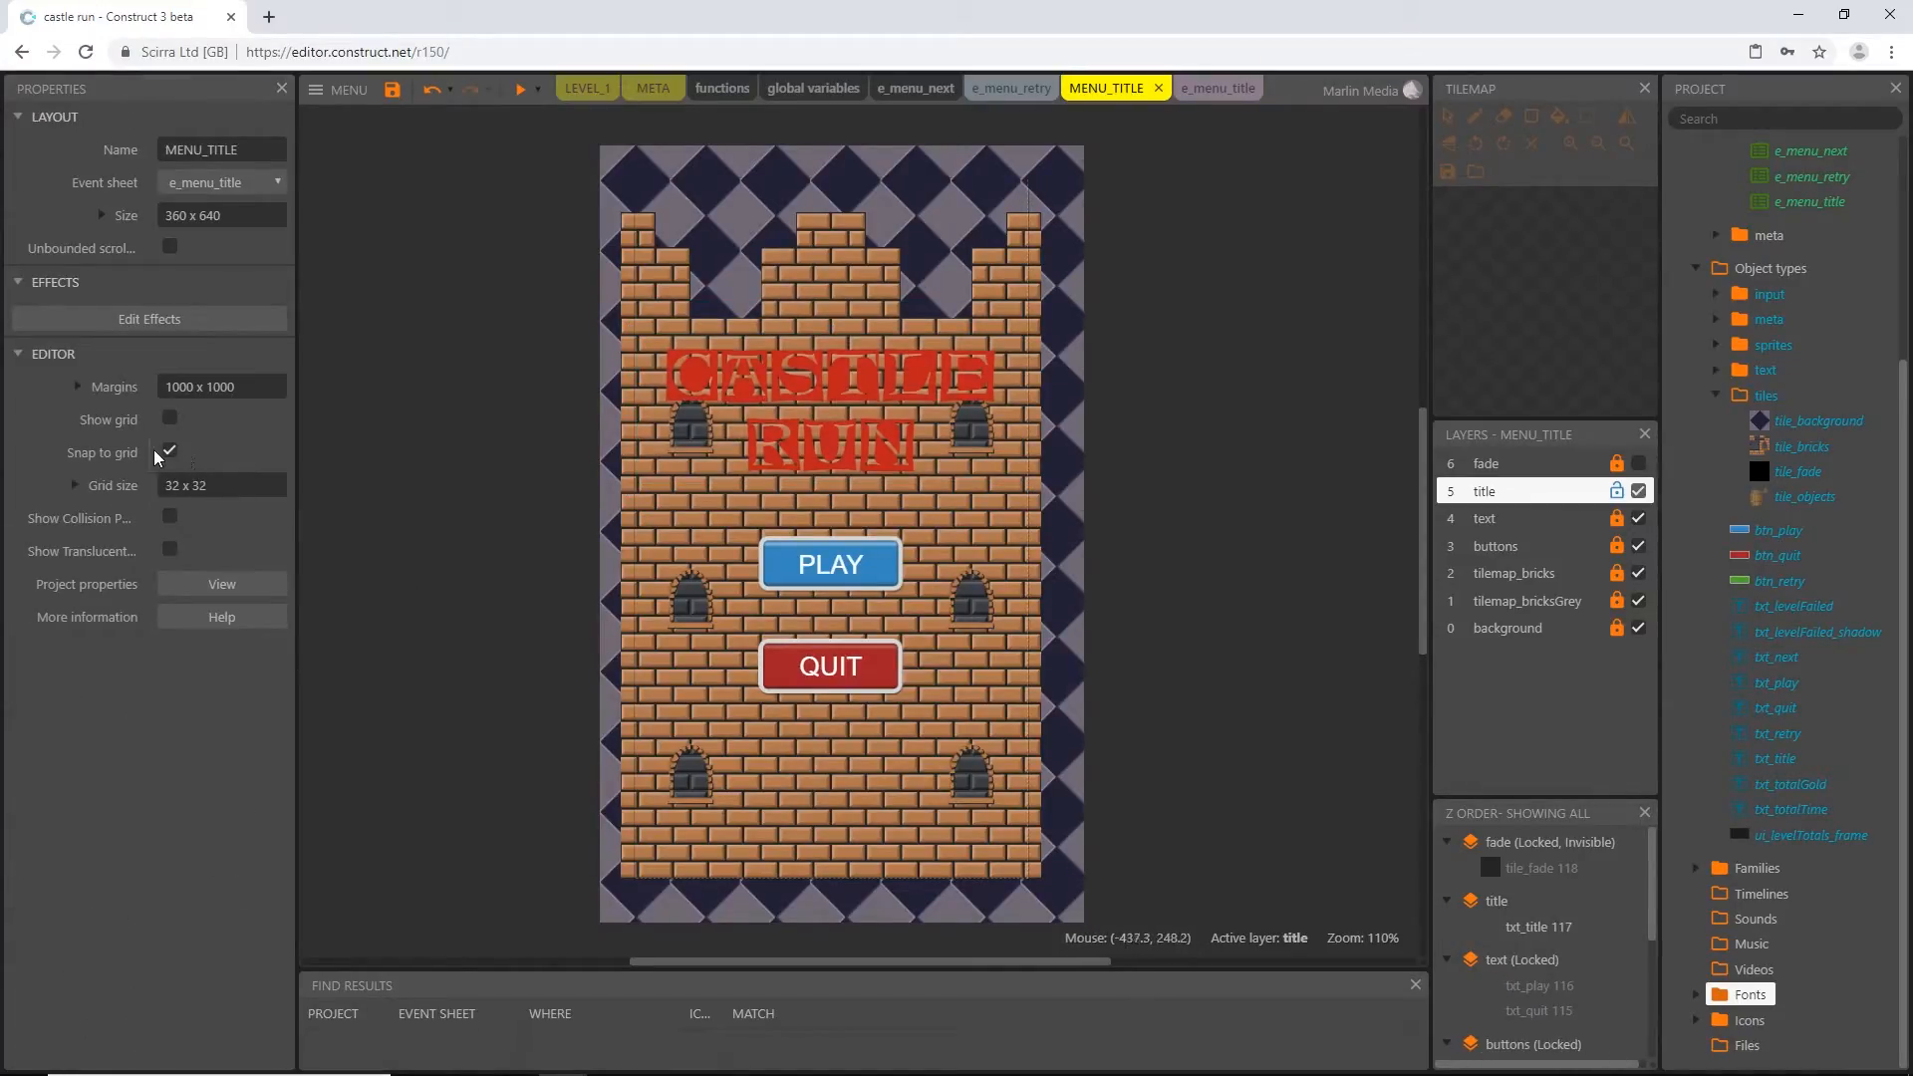
Nudge txt_title vertically on the castle wall until it sits at Y 198
{"action": "left_click", "coordinate": [837, 389]}
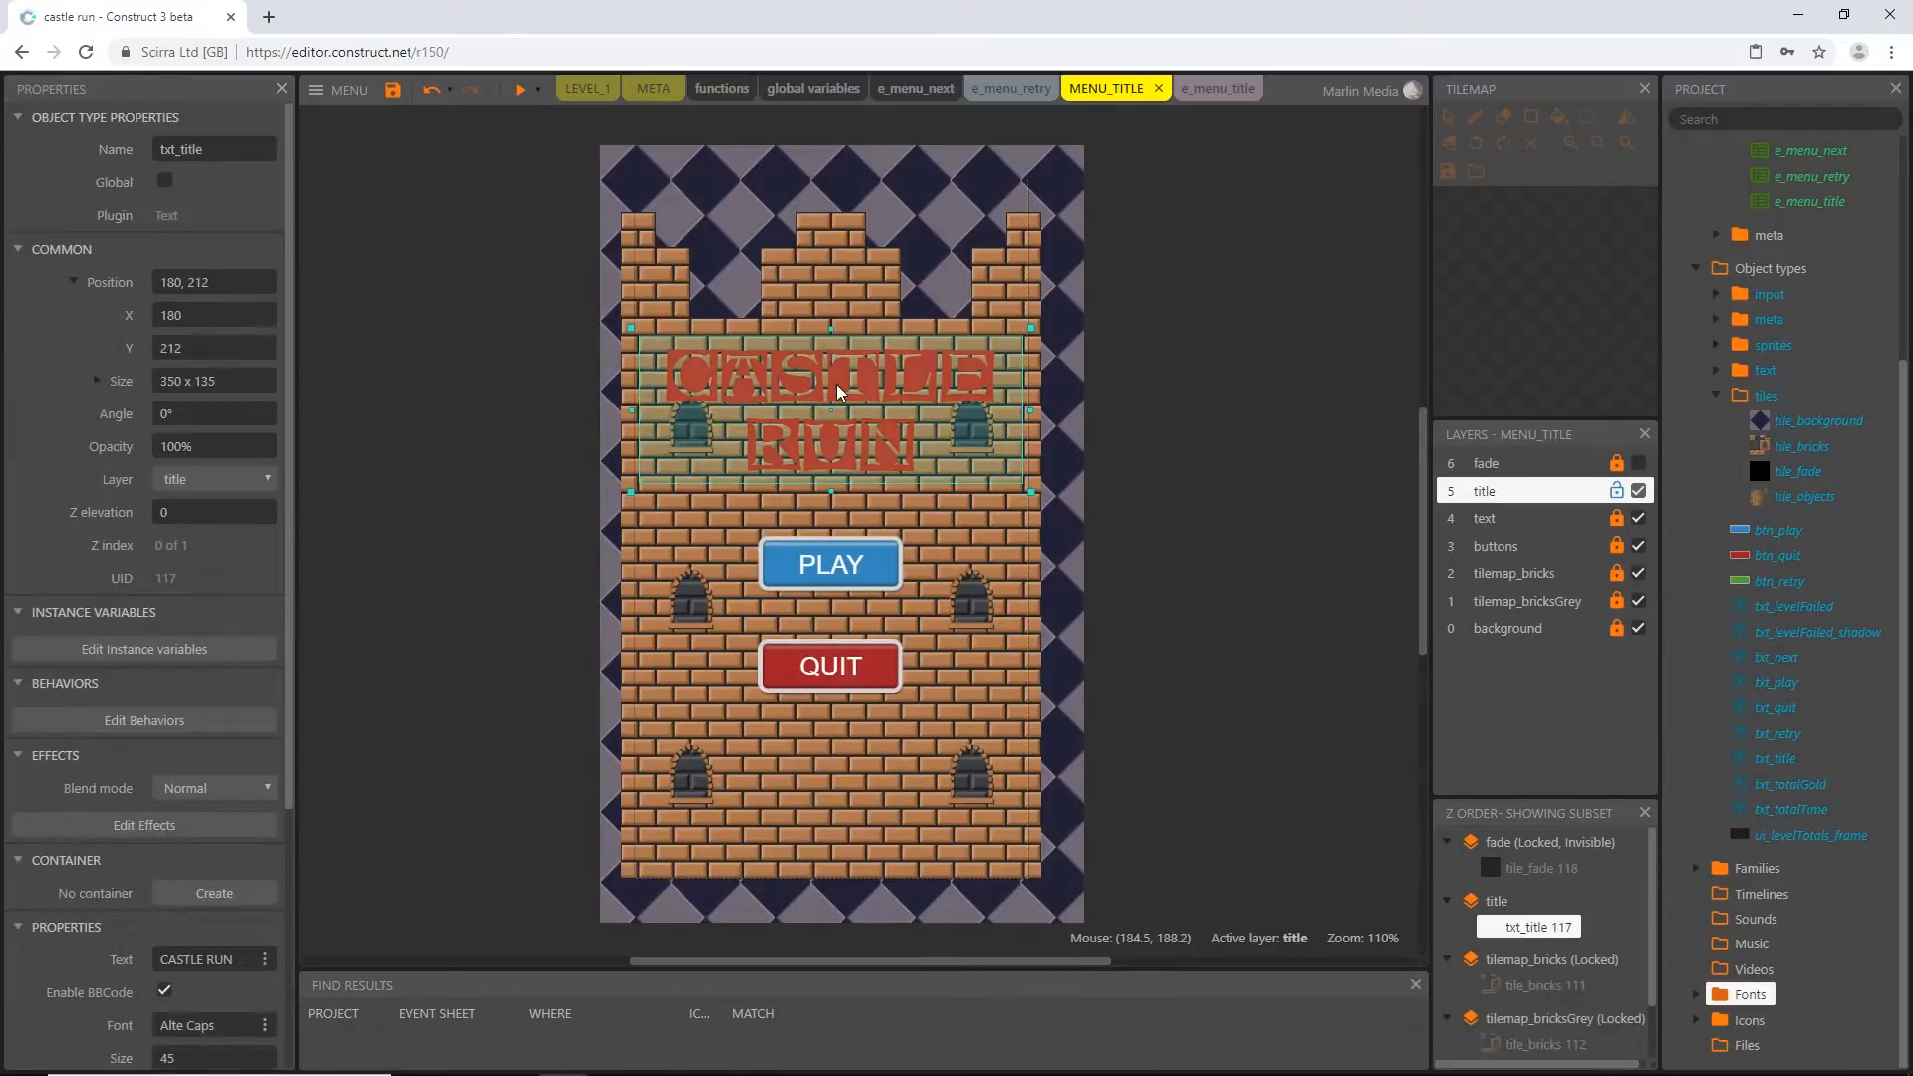
{"action": "key", "text": "Up"}
{"action": "key", "text": "Up"}
{"action": "key", "text": "Up"}
{"action": "key", "text": "Up"}
{"action": "key", "text": "Up"}
{"action": "key", "text": "Up"}
{"action": "key", "text": "Up"}
{"action": "key", "text": "Up"}
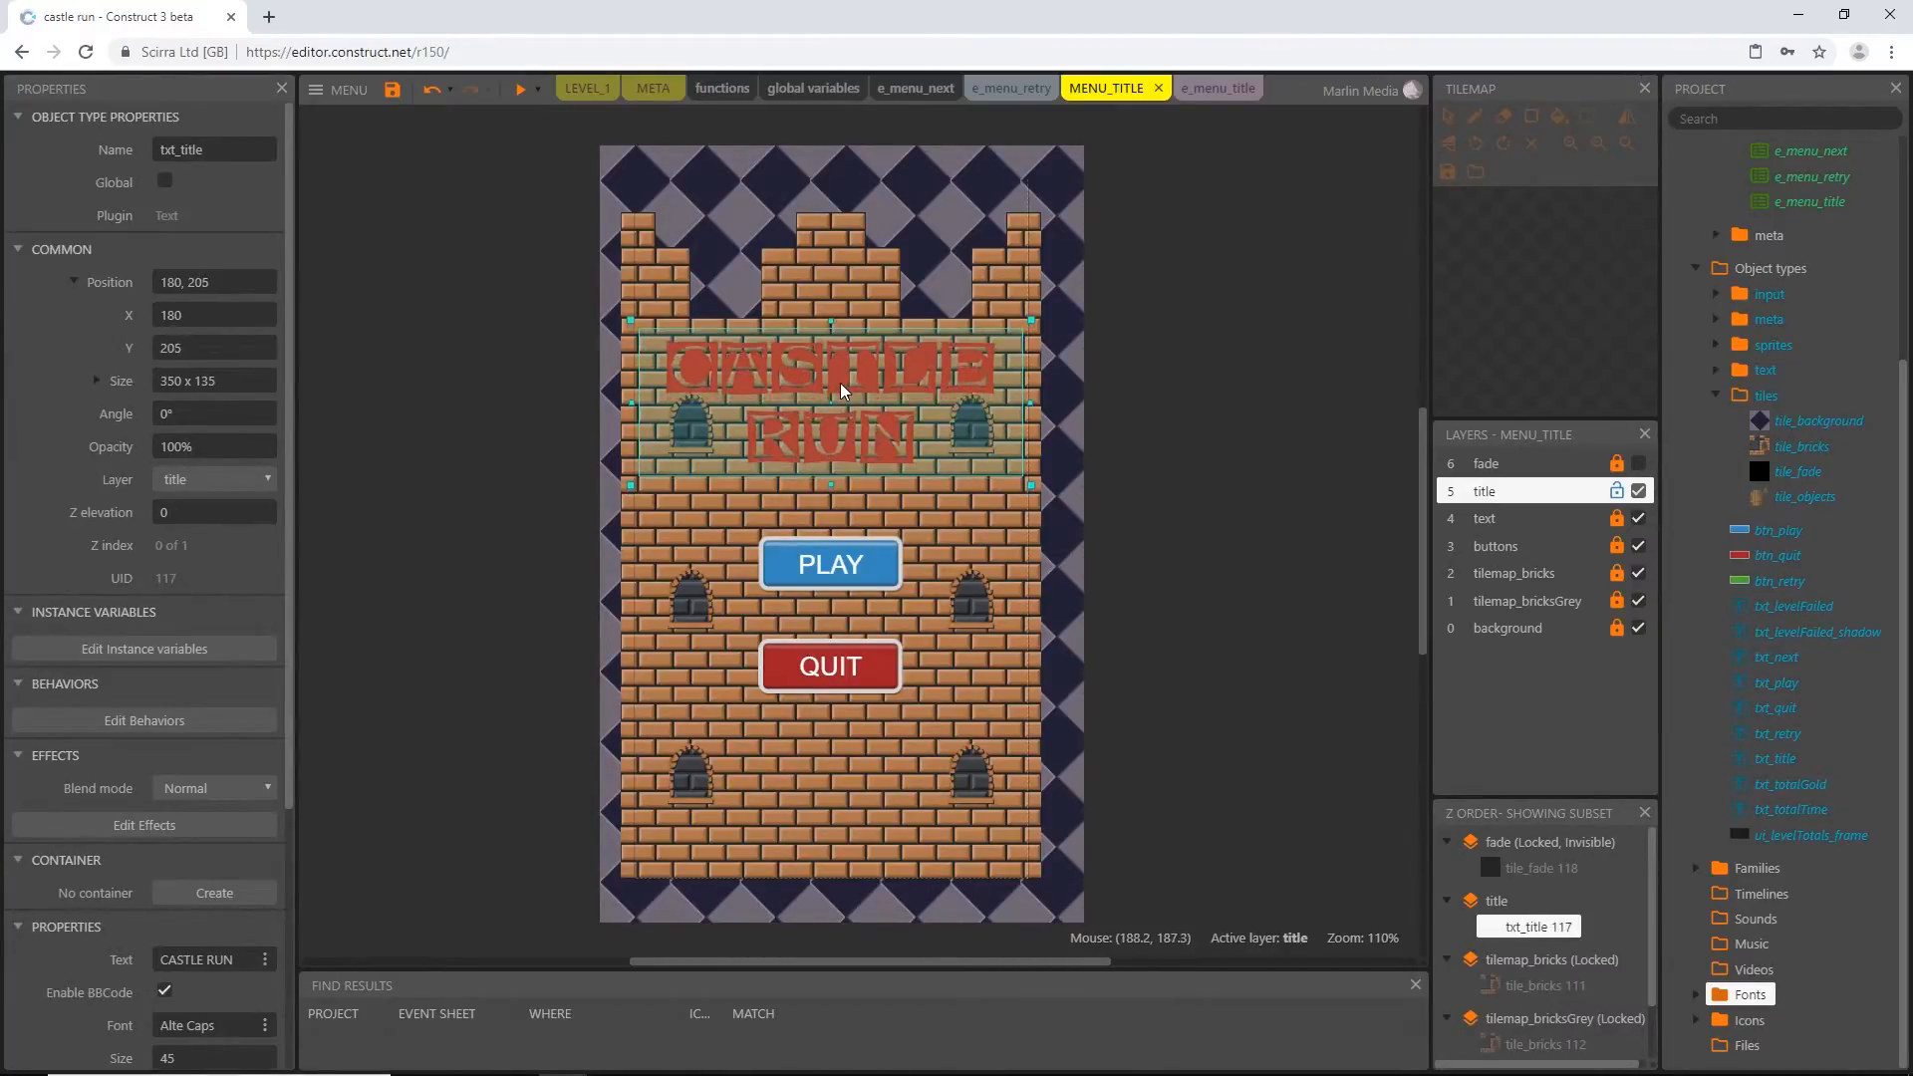
{"action": "key", "text": "Up"}
{"action": "key", "text": "Up"}
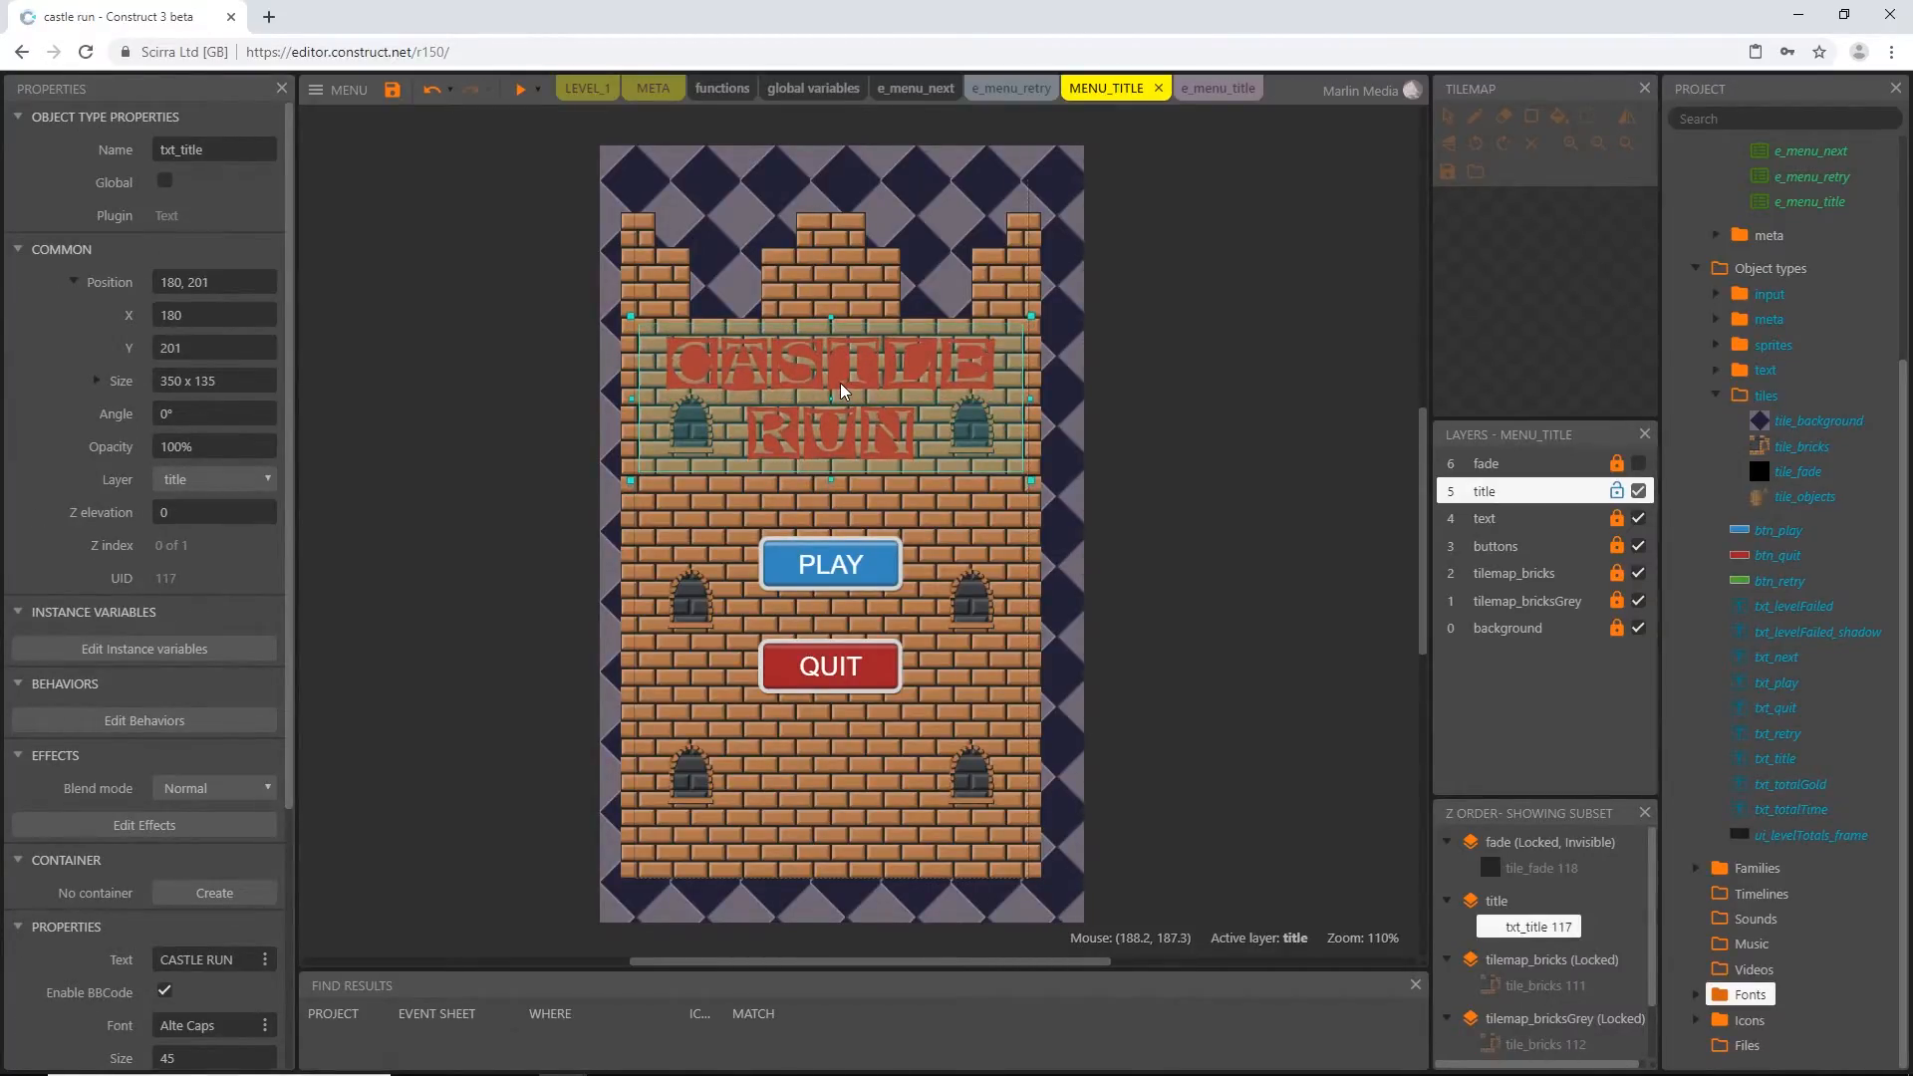
{"action": "key", "text": "Down"}
{"action": "key", "text": "Down"}
{"action": "key", "text": "Up"}
{"action": "key", "text": "Up"}
{"action": "key", "text": "Up"}
{"action": "key", "text": "Up"}
{"action": "key", "text": "Up"}
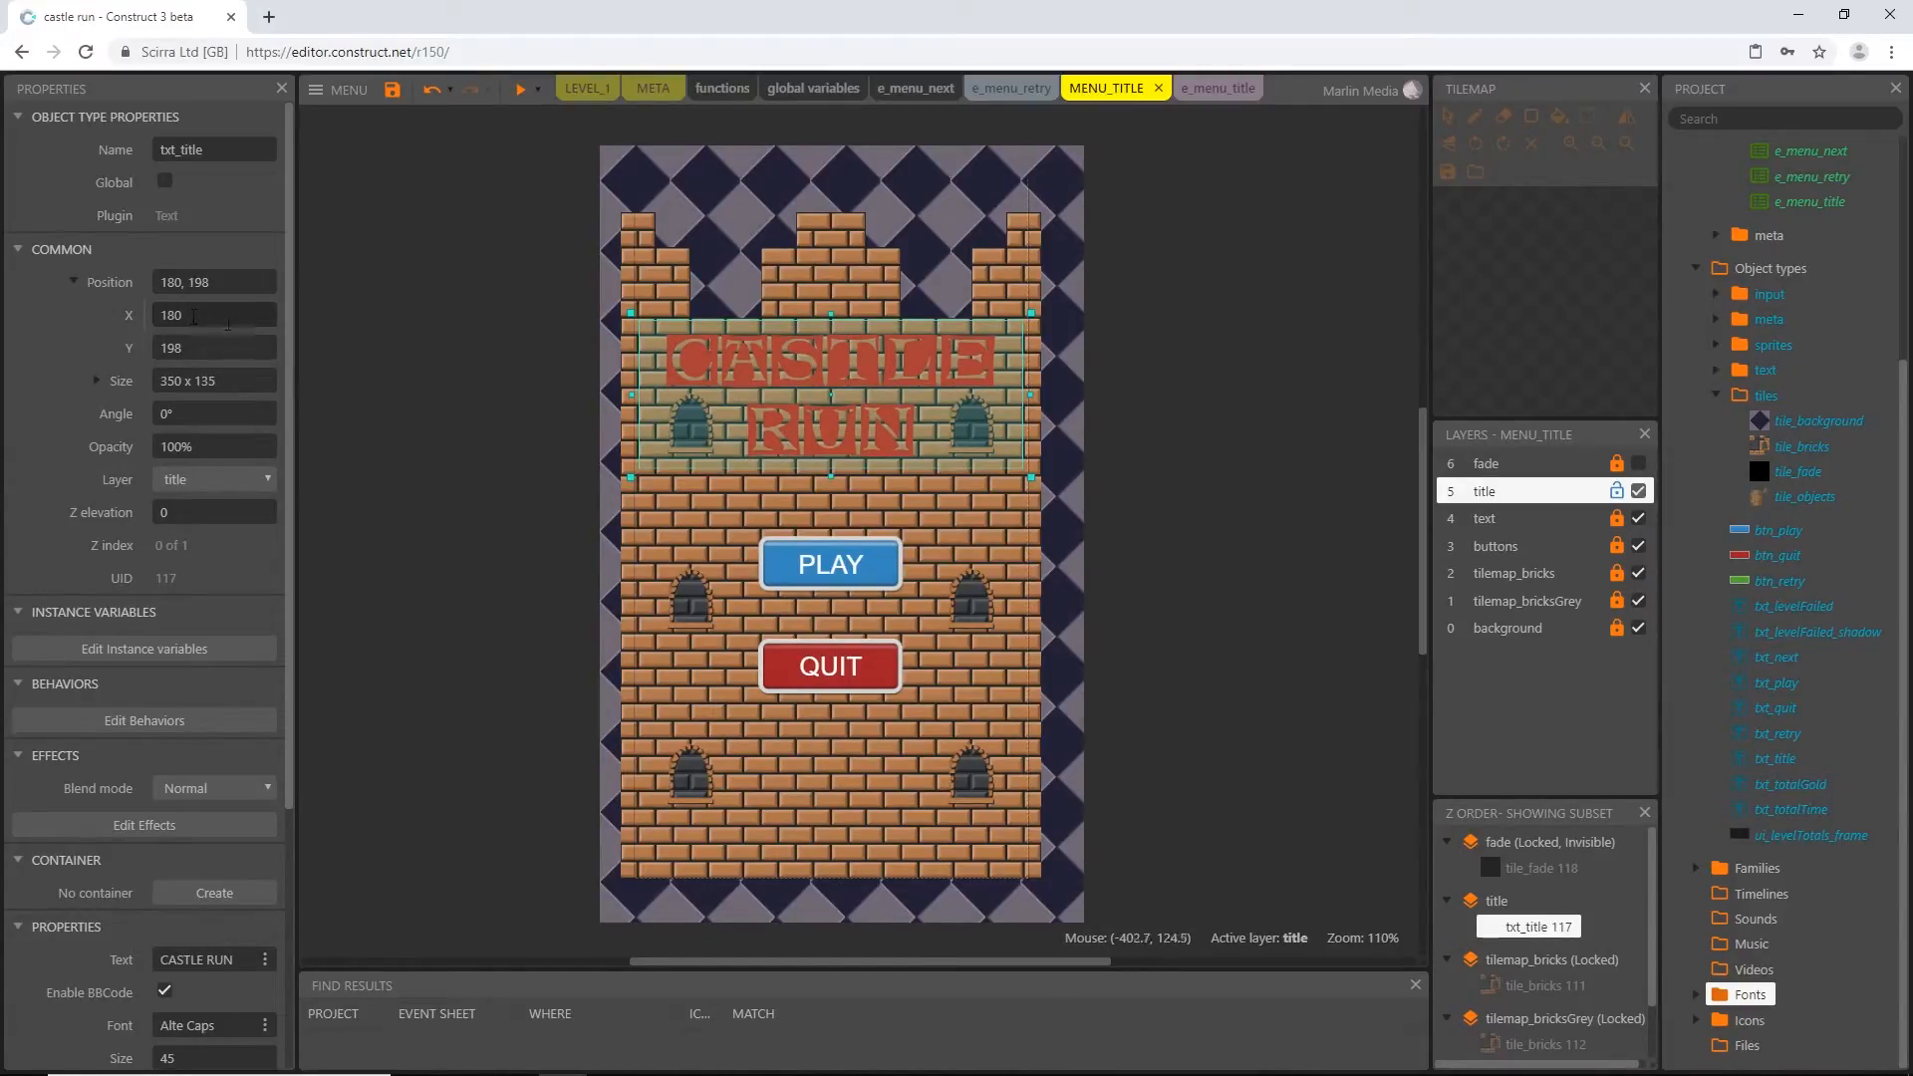
Insert a Tiled Background object on the title layer, in the empty area beside the castle
{"action": "left_click", "coordinate": [1559, 492]}
{"action": "left_click", "coordinate": [1560, 492]}
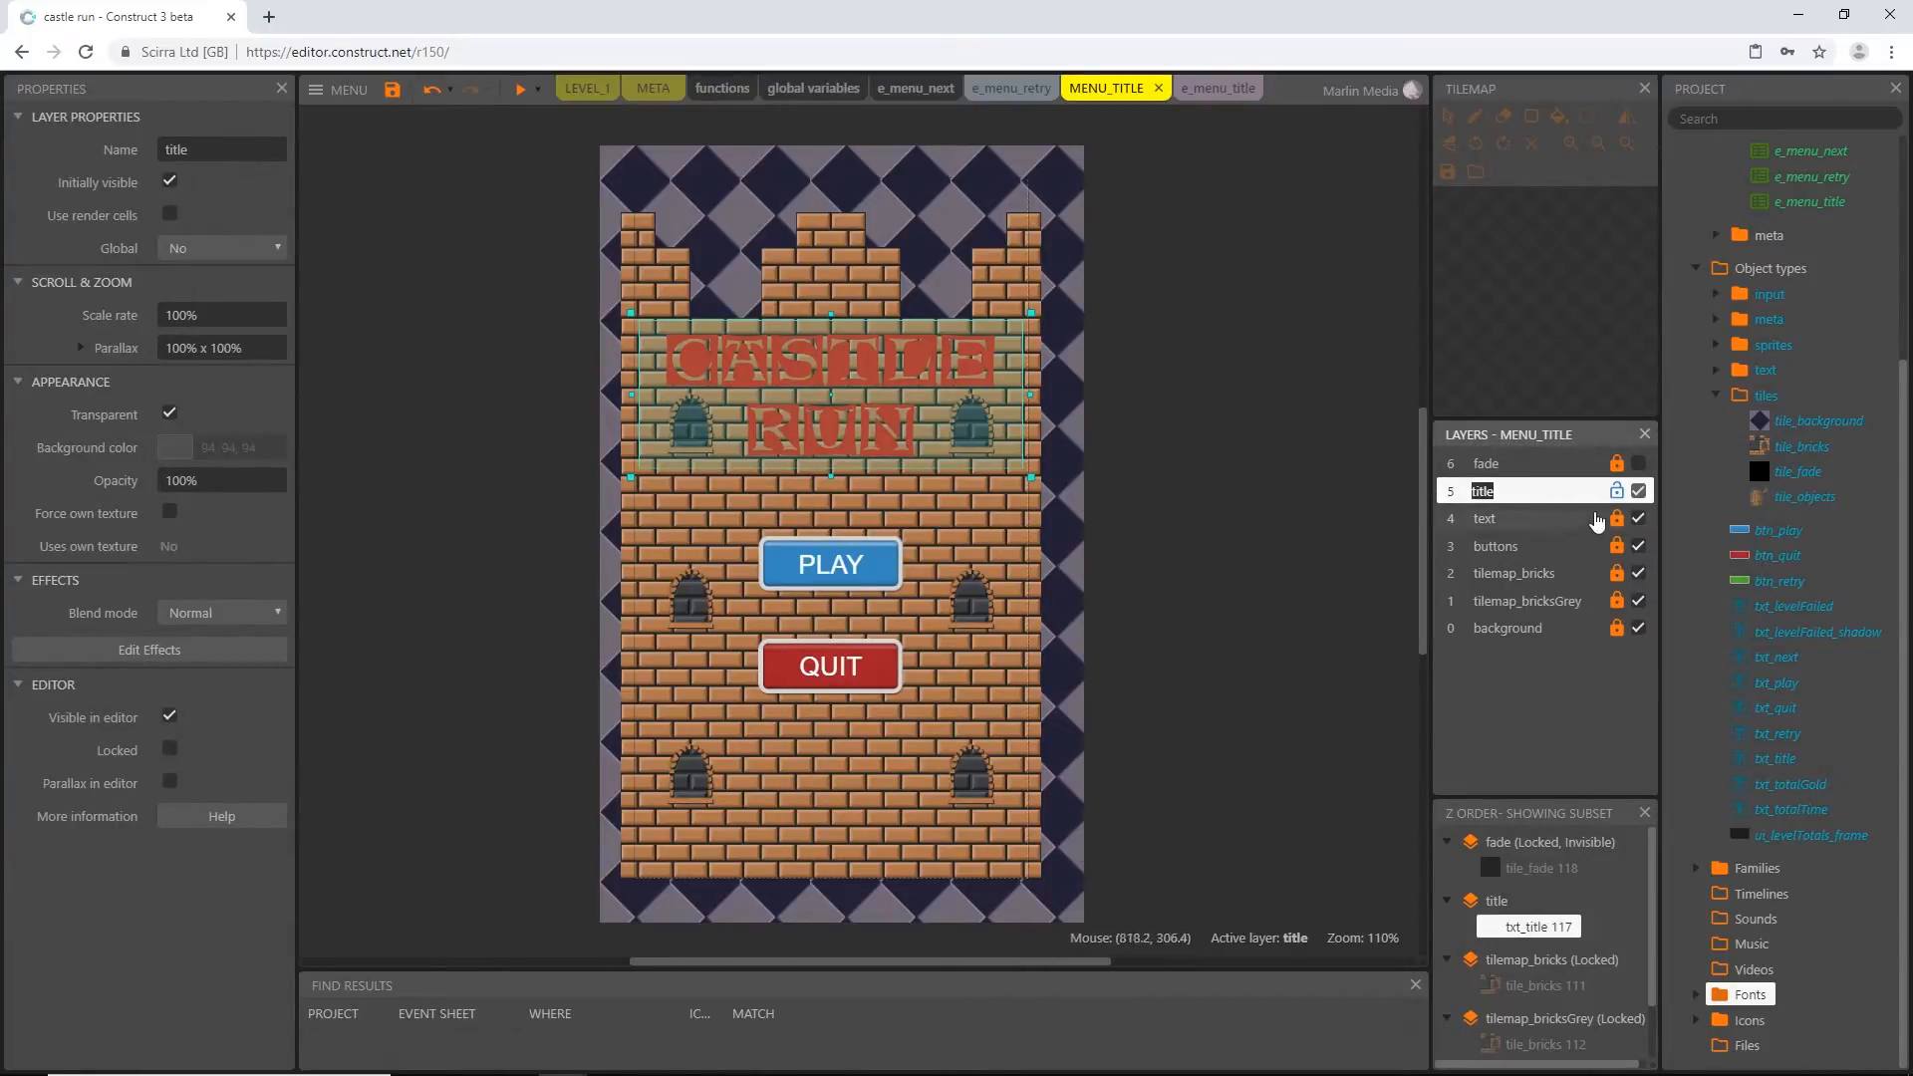
{"action": "double_click", "coordinate": [519, 426]}
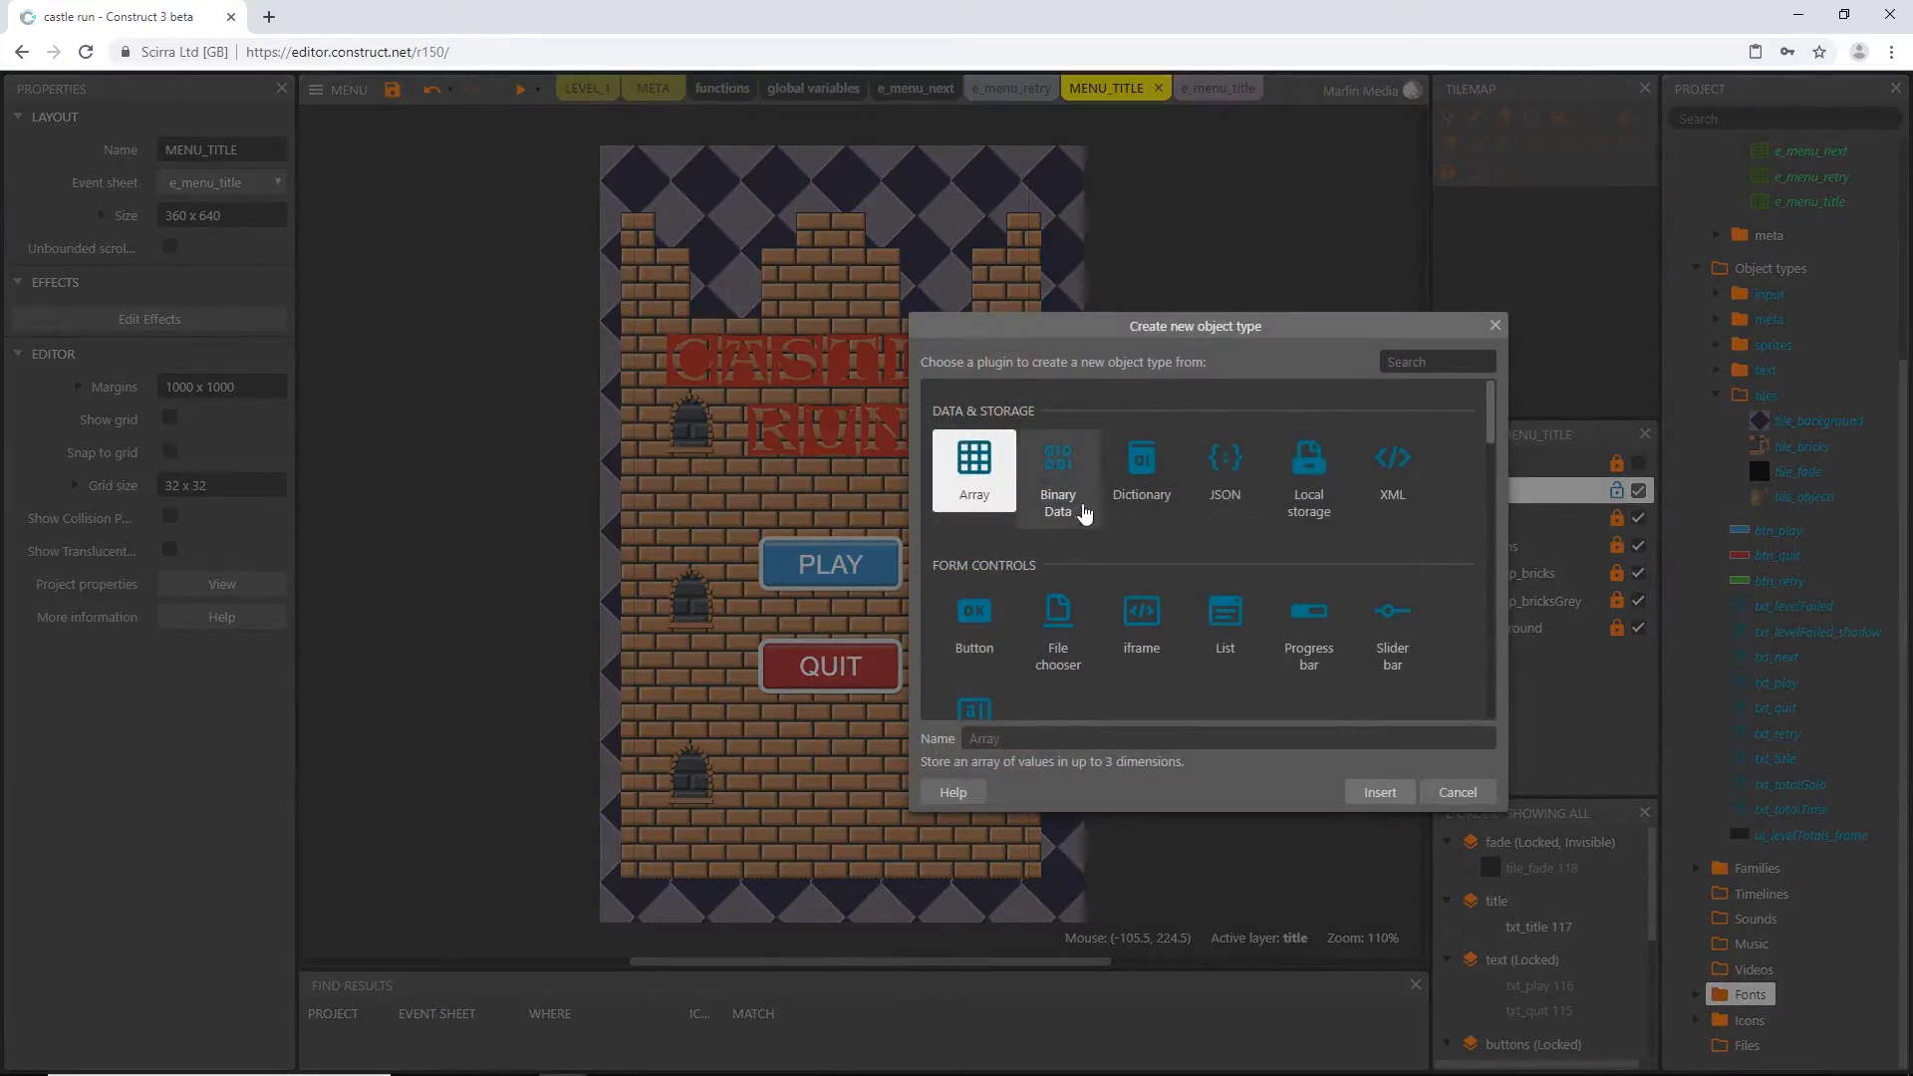
{"action": "scroll", "coordinate": [1084, 513], "scroll_direction": "down", "scroll_amount": 5}
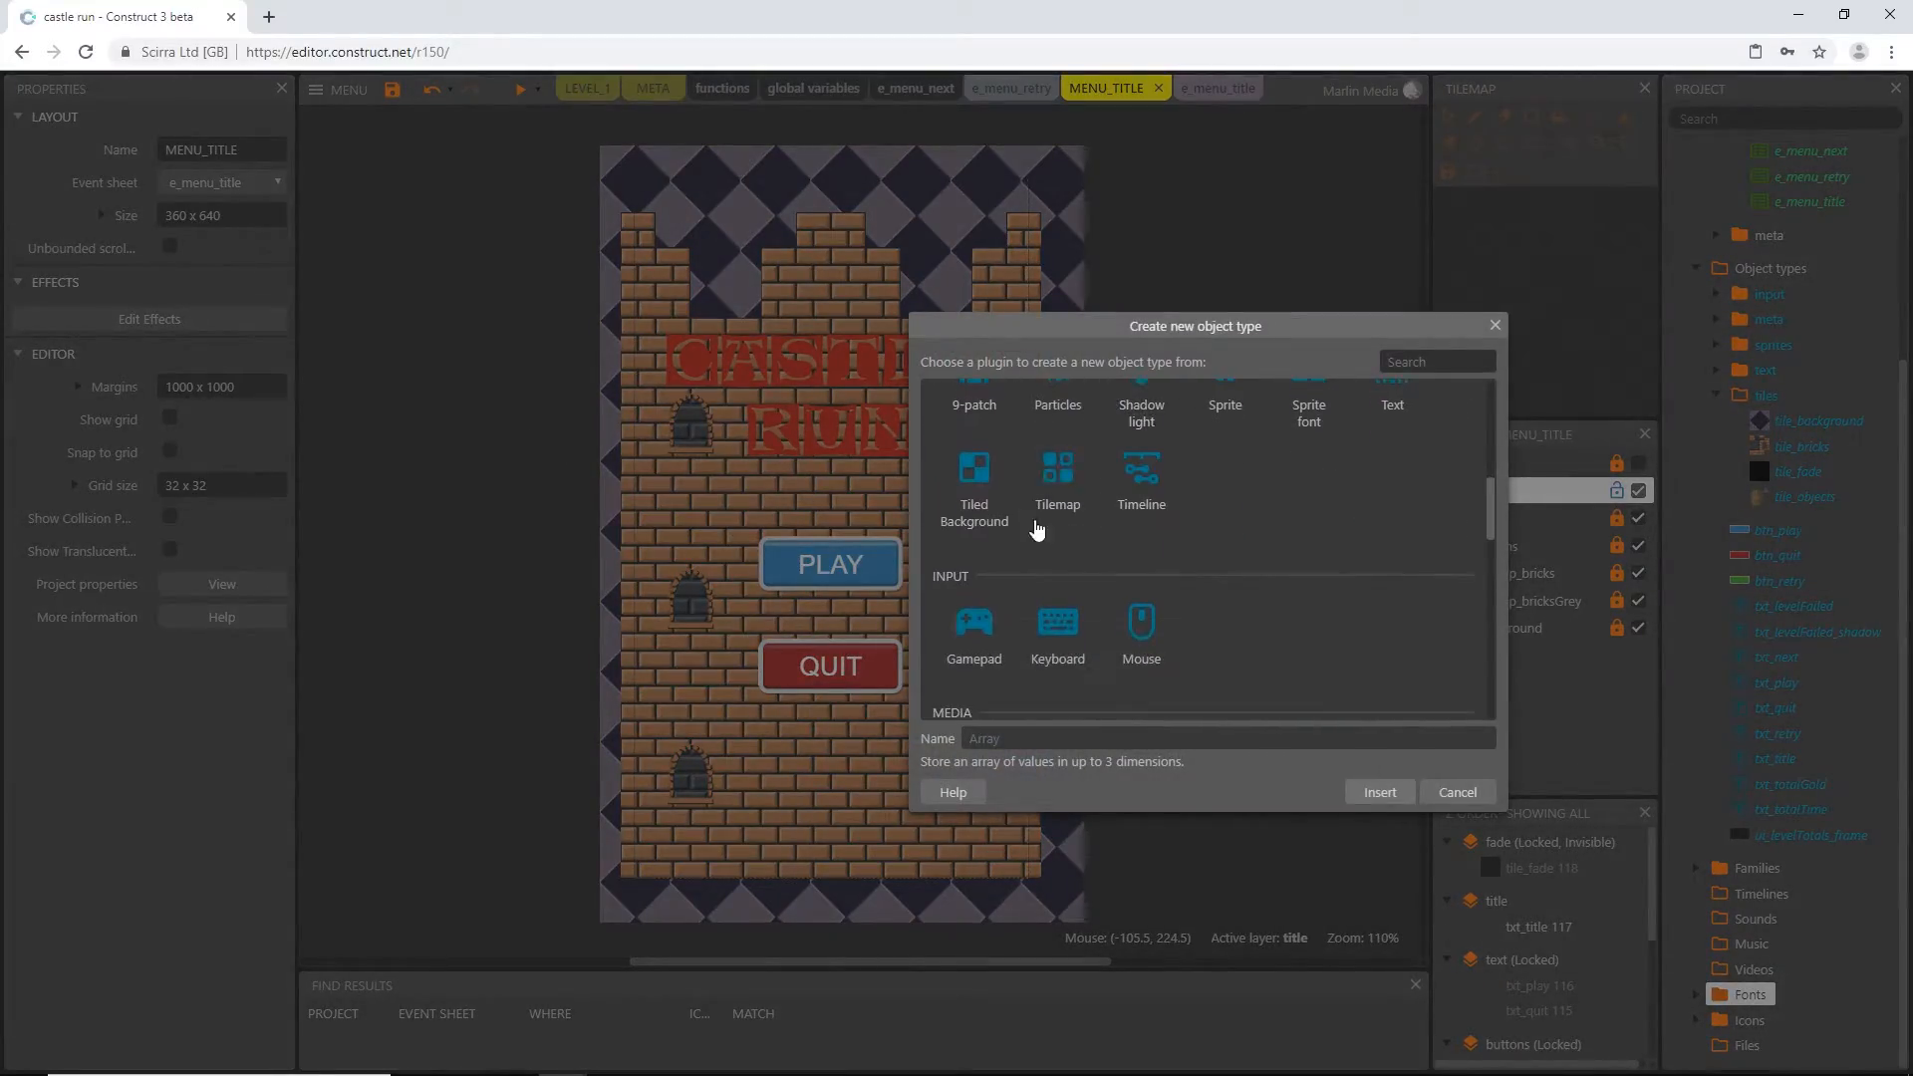
{"action": "double_click", "coordinate": [976, 501]}
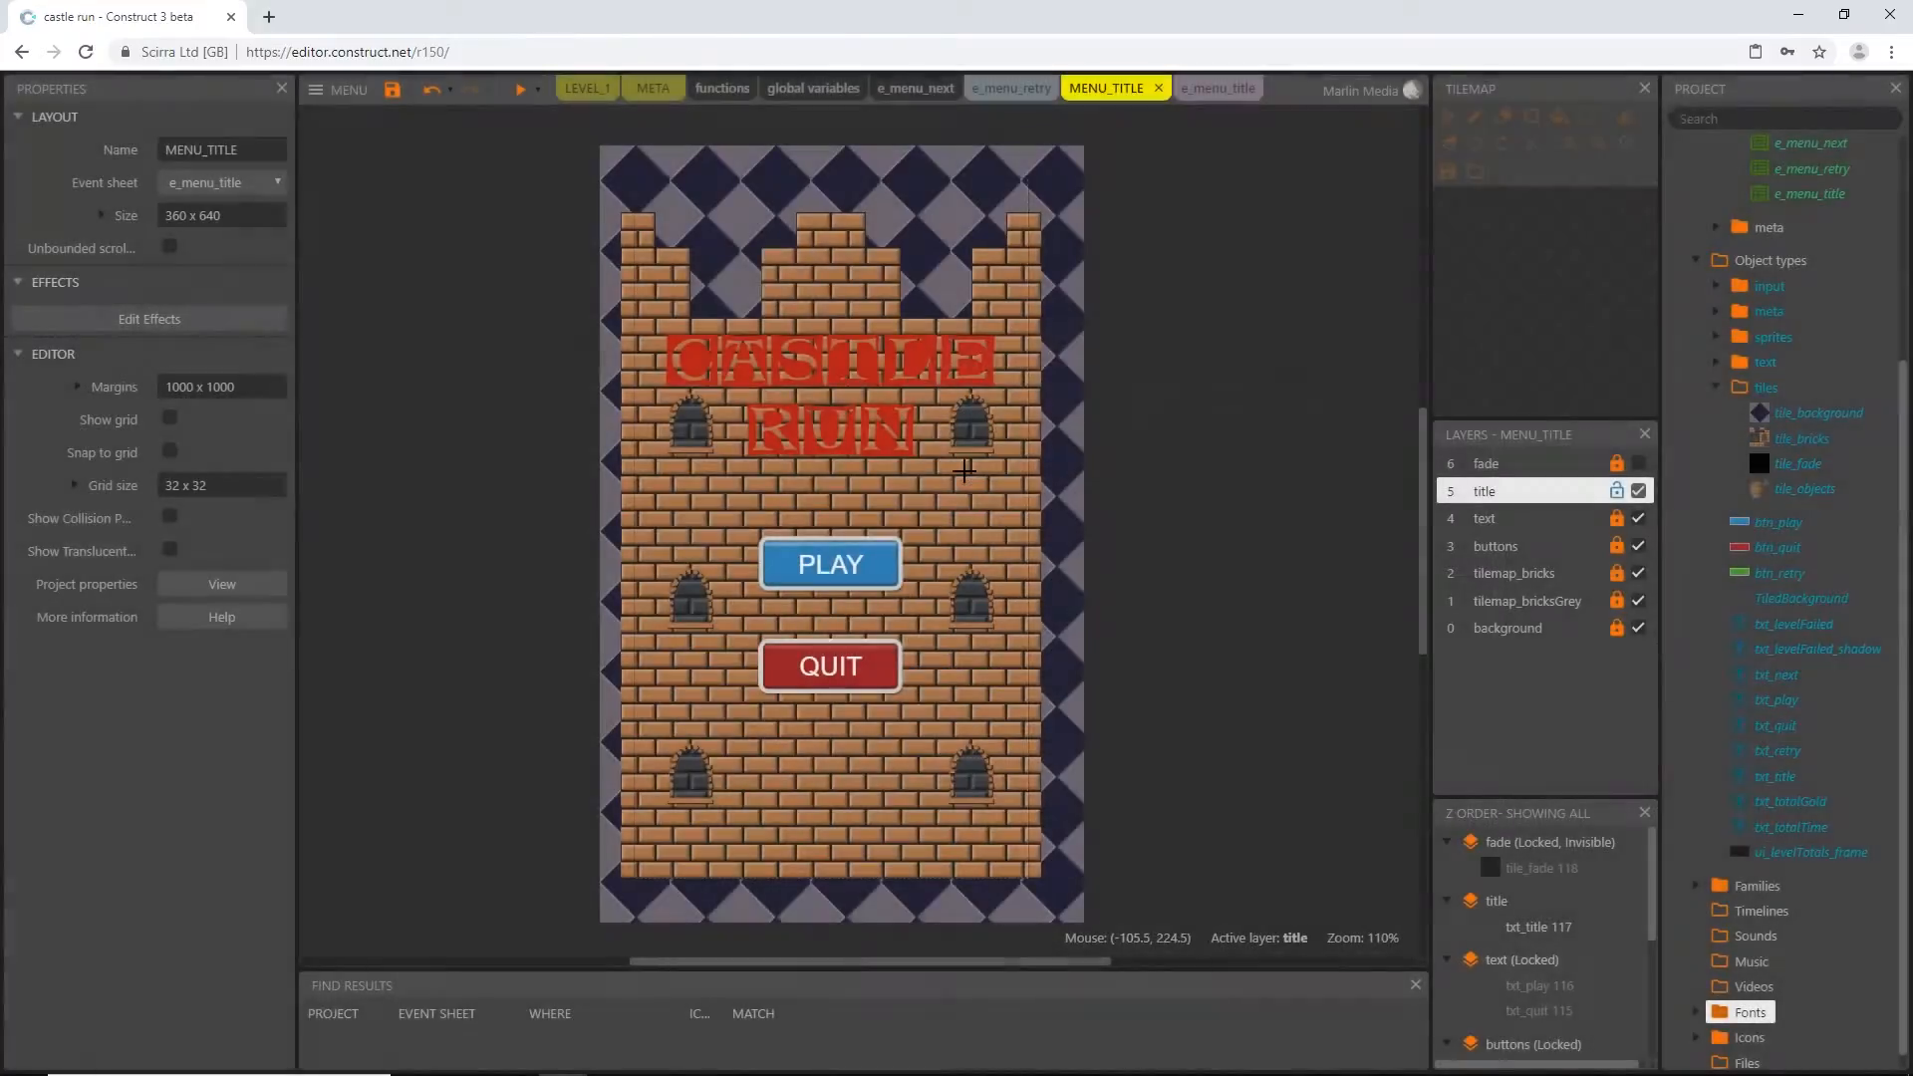
{"action": "left_click", "coordinate": [548, 413]}
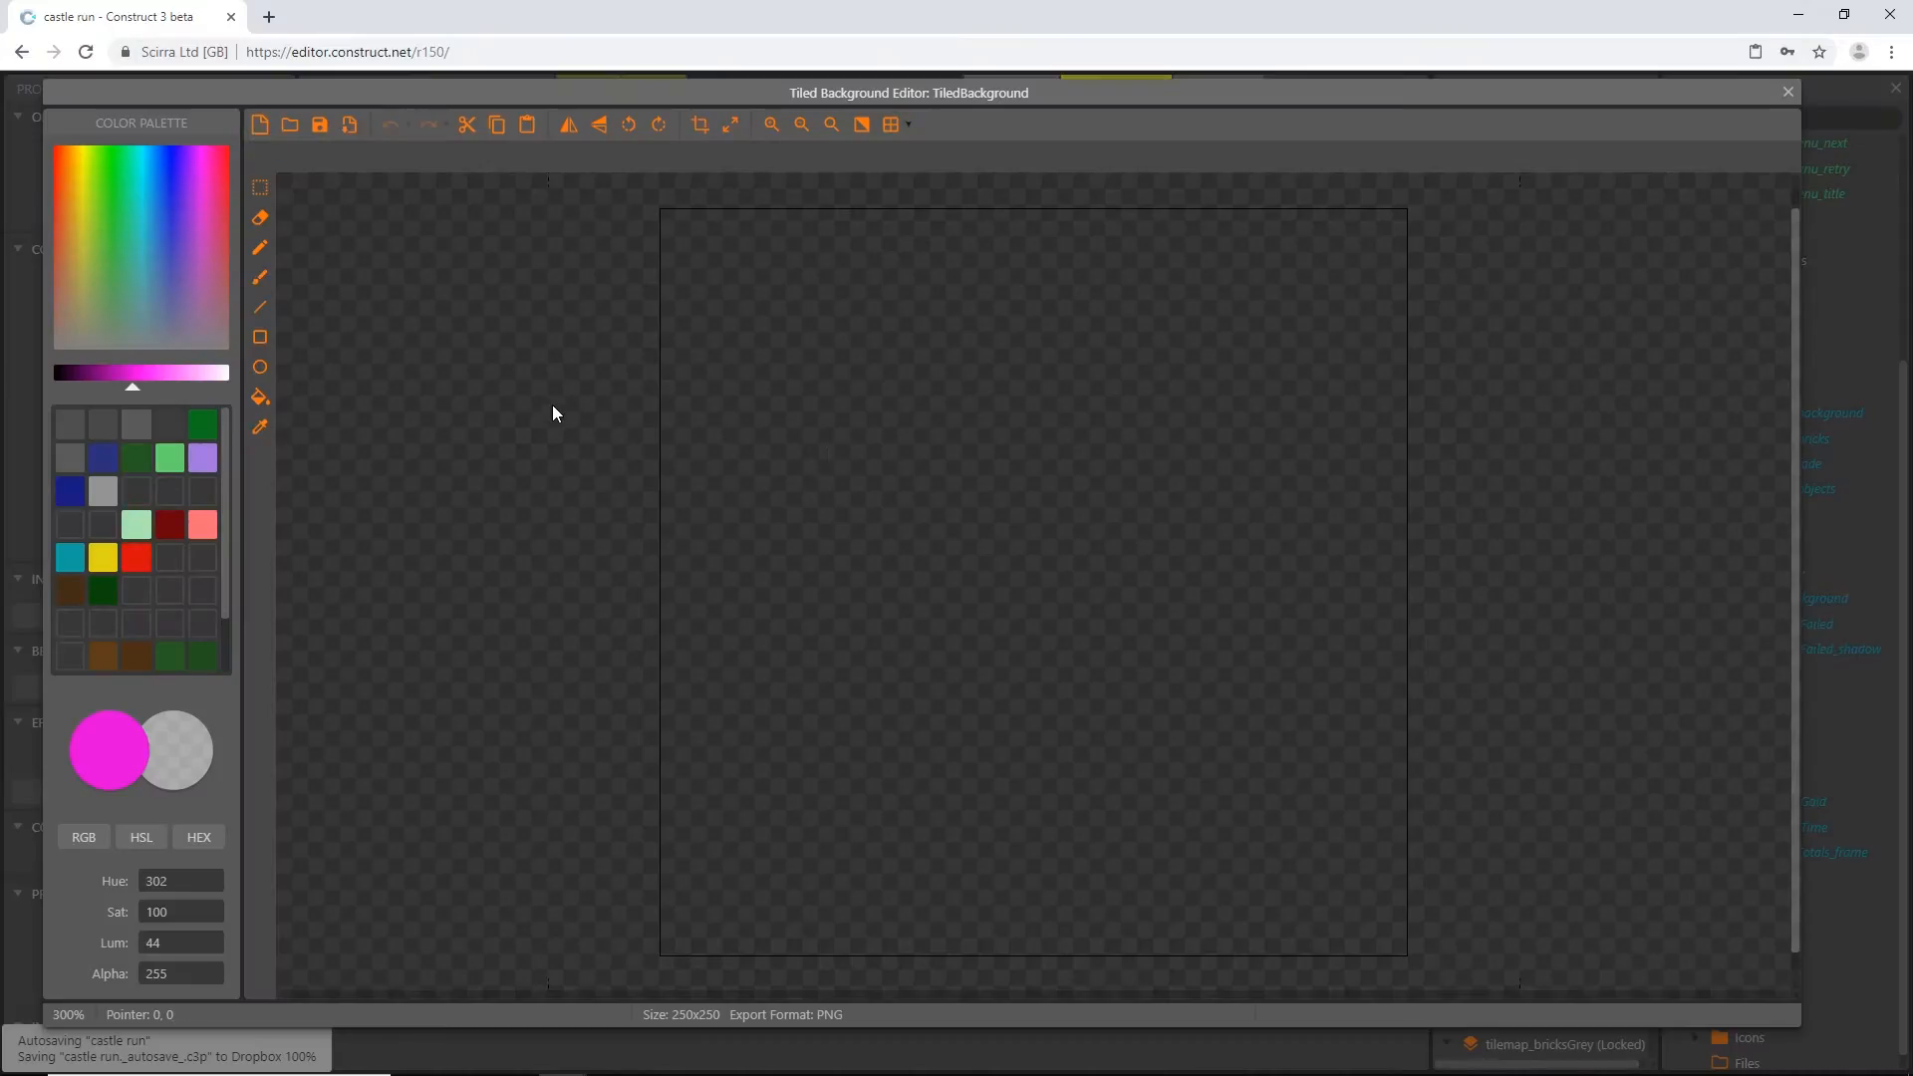
Resize the tiled background's image canvas to 32 x 32 pixels
{"action": "left_click", "coordinate": [730, 124]}
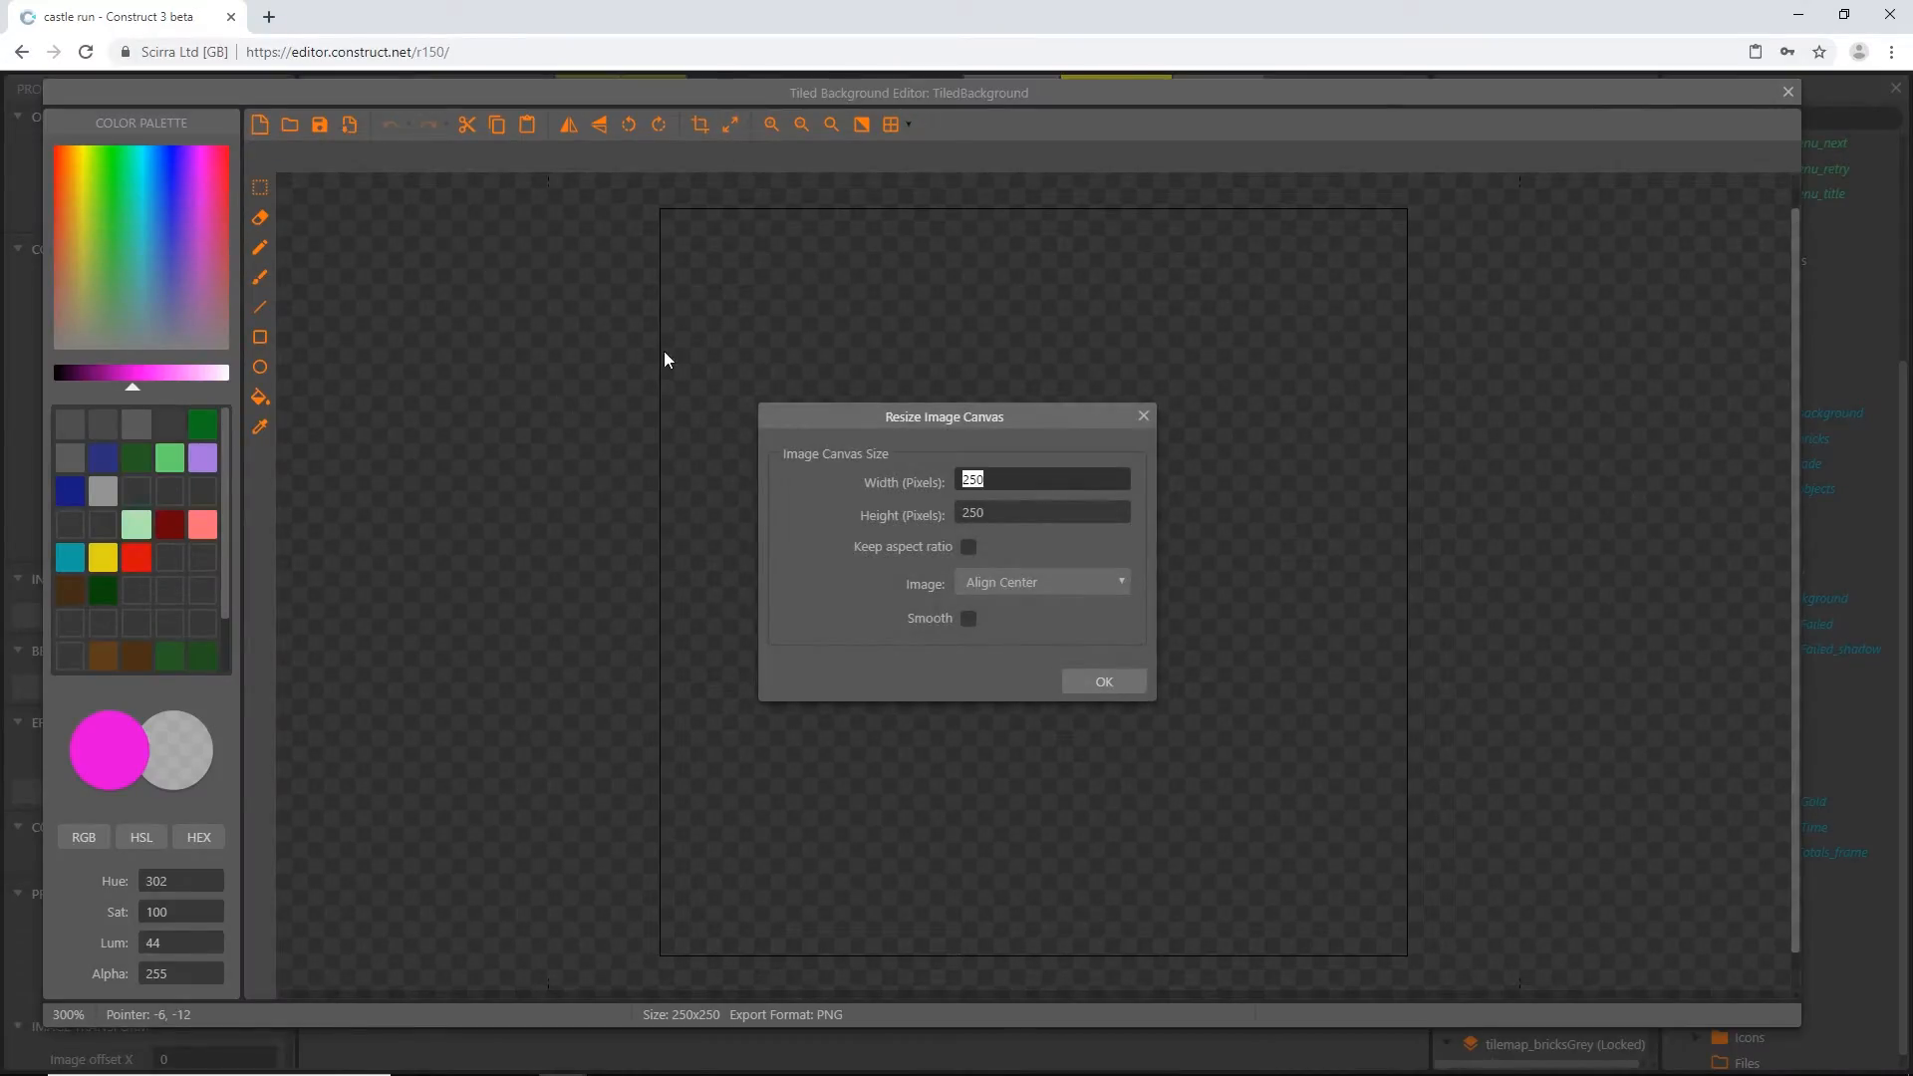
{"action": "key", "text": "Tab"}
{"action": "key", "text": "Return"}
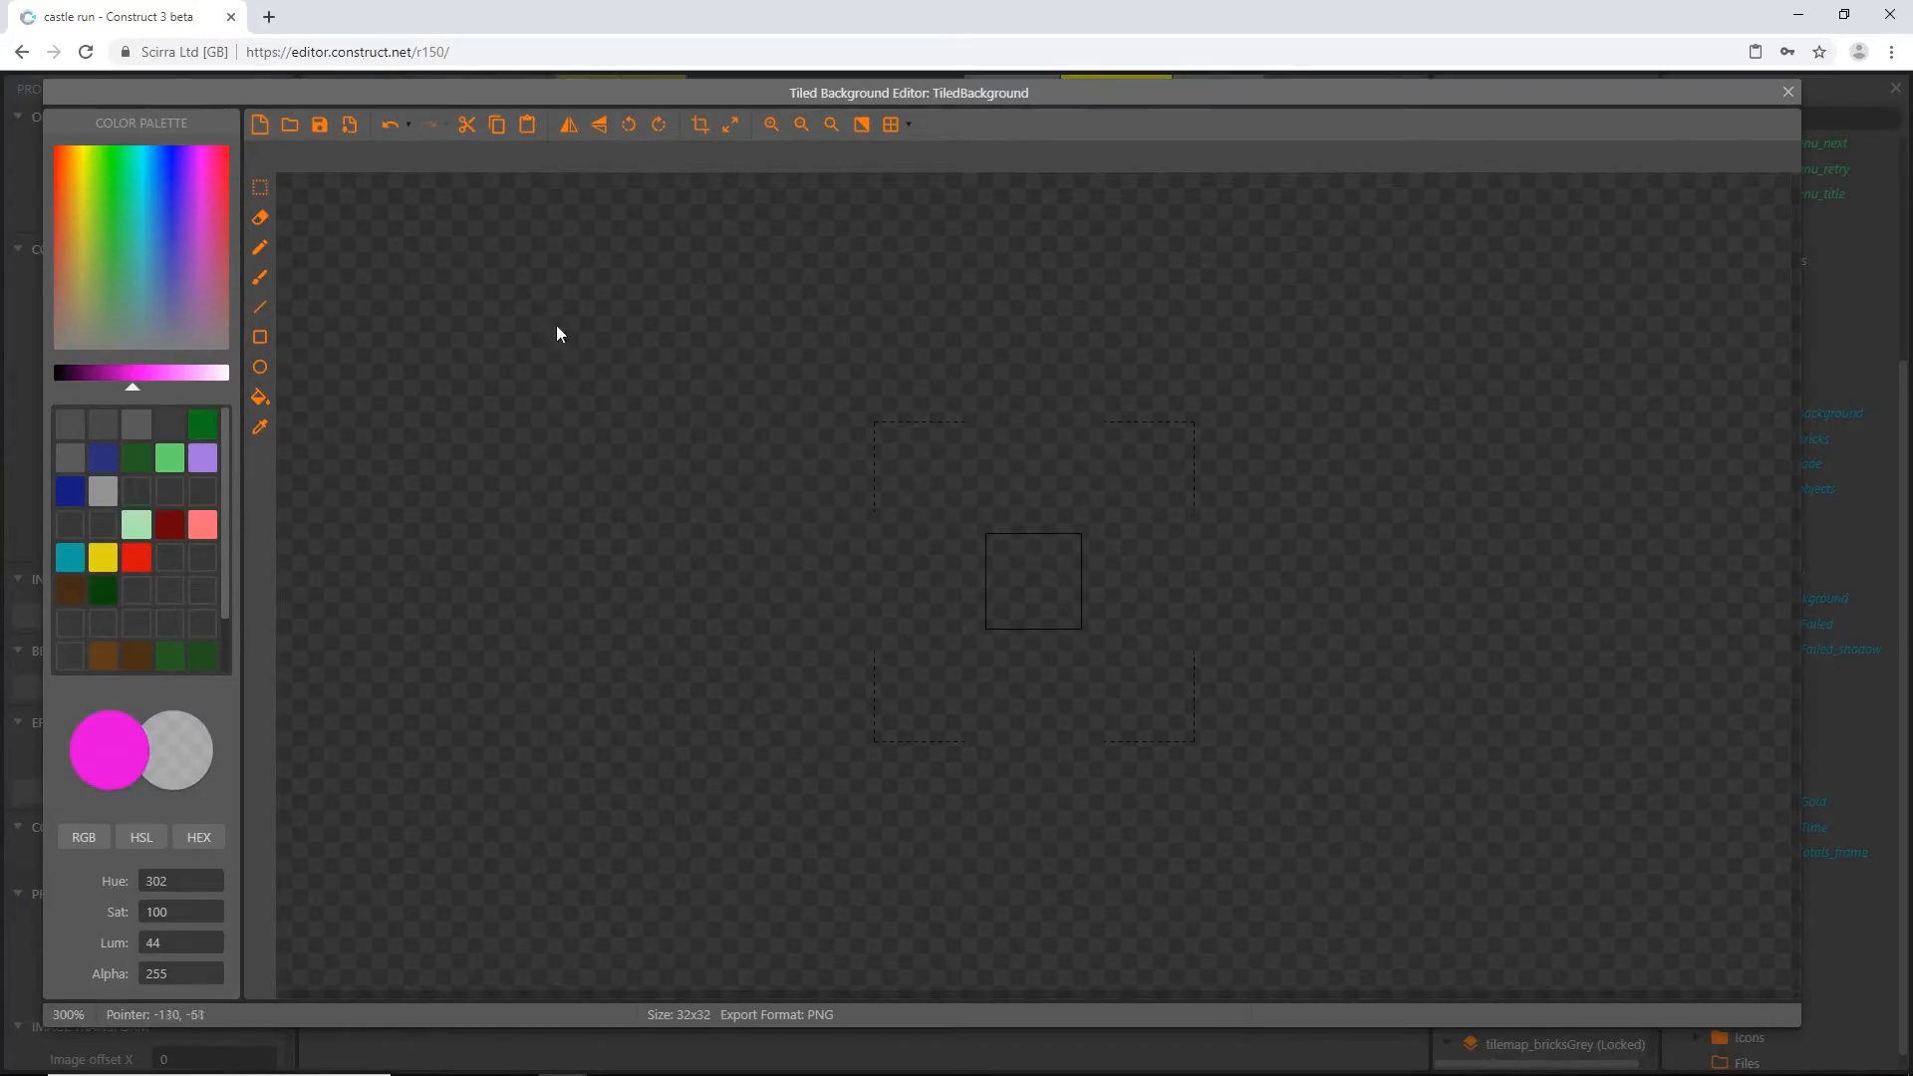
Fill the tiled background's 32 x 32 image with solid white and close the image editor
{"action": "left_click_drag", "start_coordinate": [141, 385], "coordinate": [229, 386]}
{"action": "left_click", "coordinate": [260, 397]}
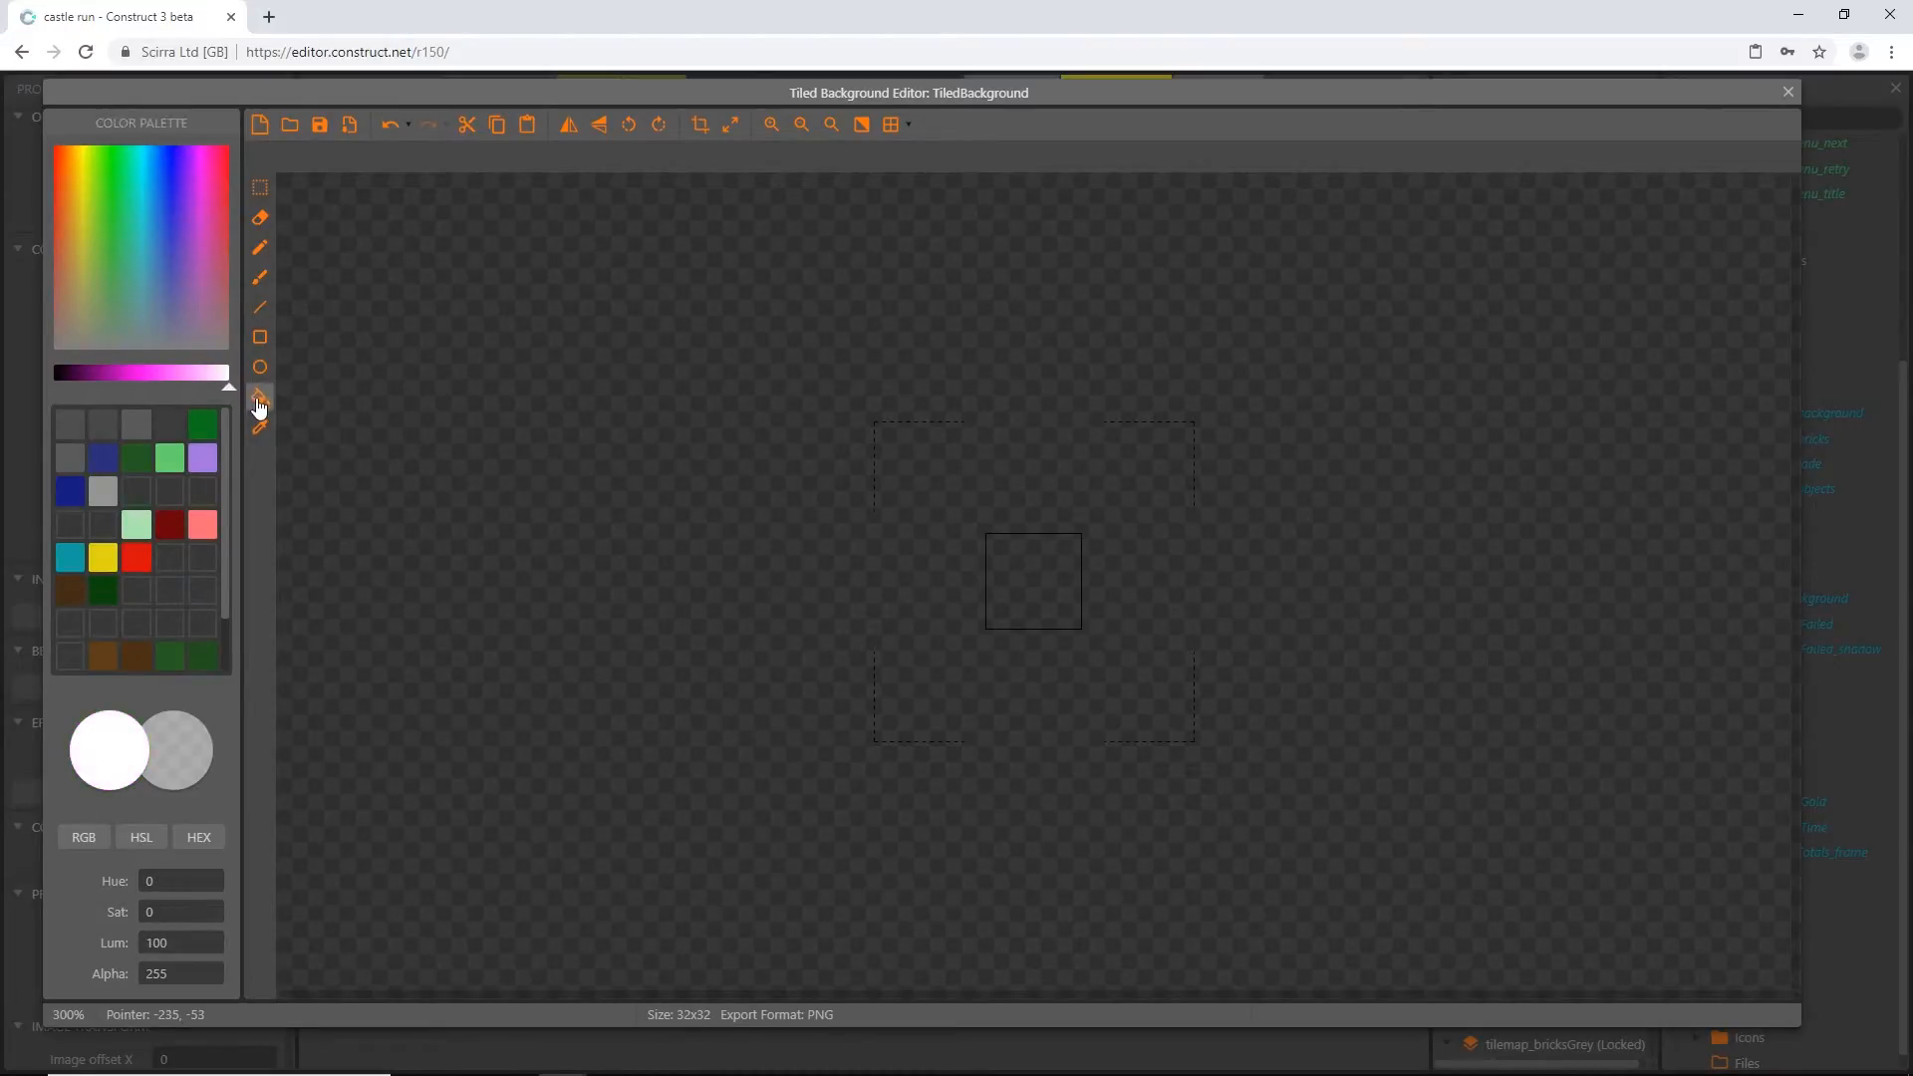
{"action": "left_click", "coordinate": [1025, 600]}
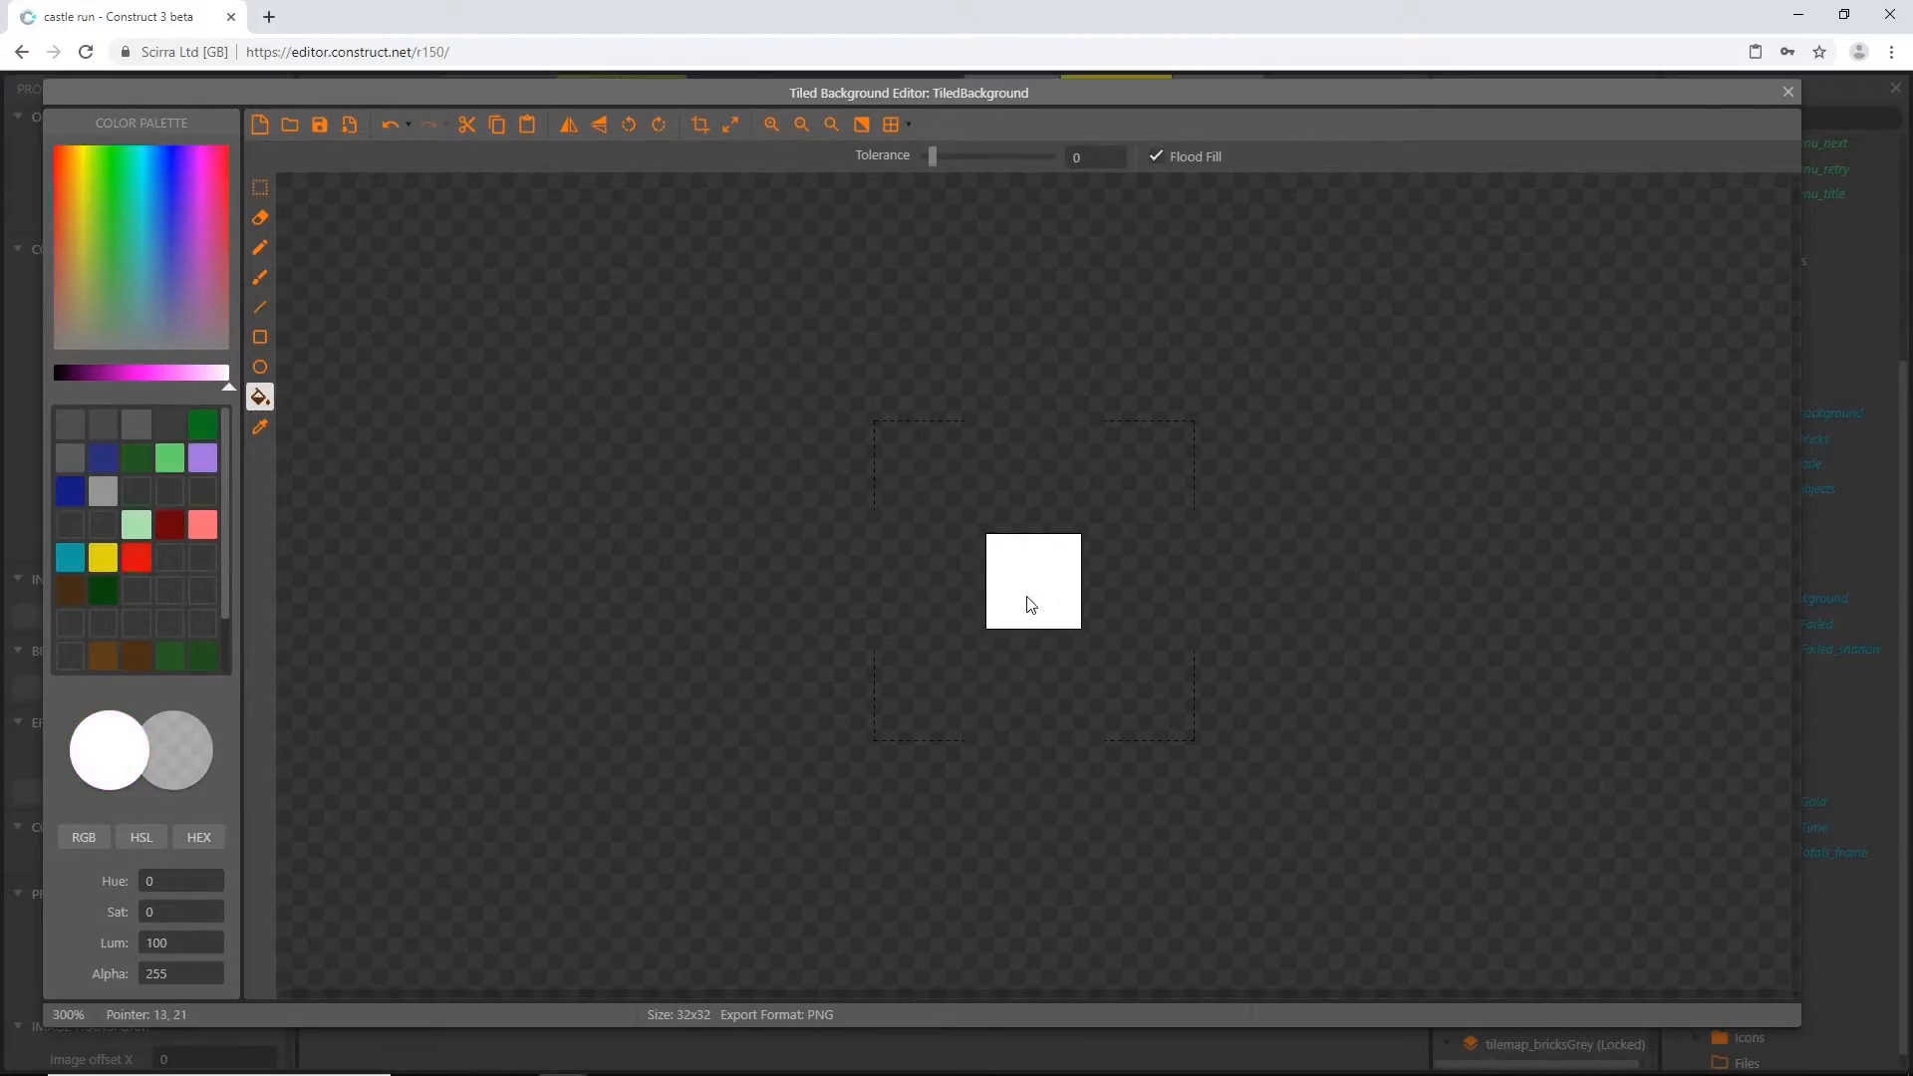
{"action": "left_click", "coordinate": [1788, 92]}
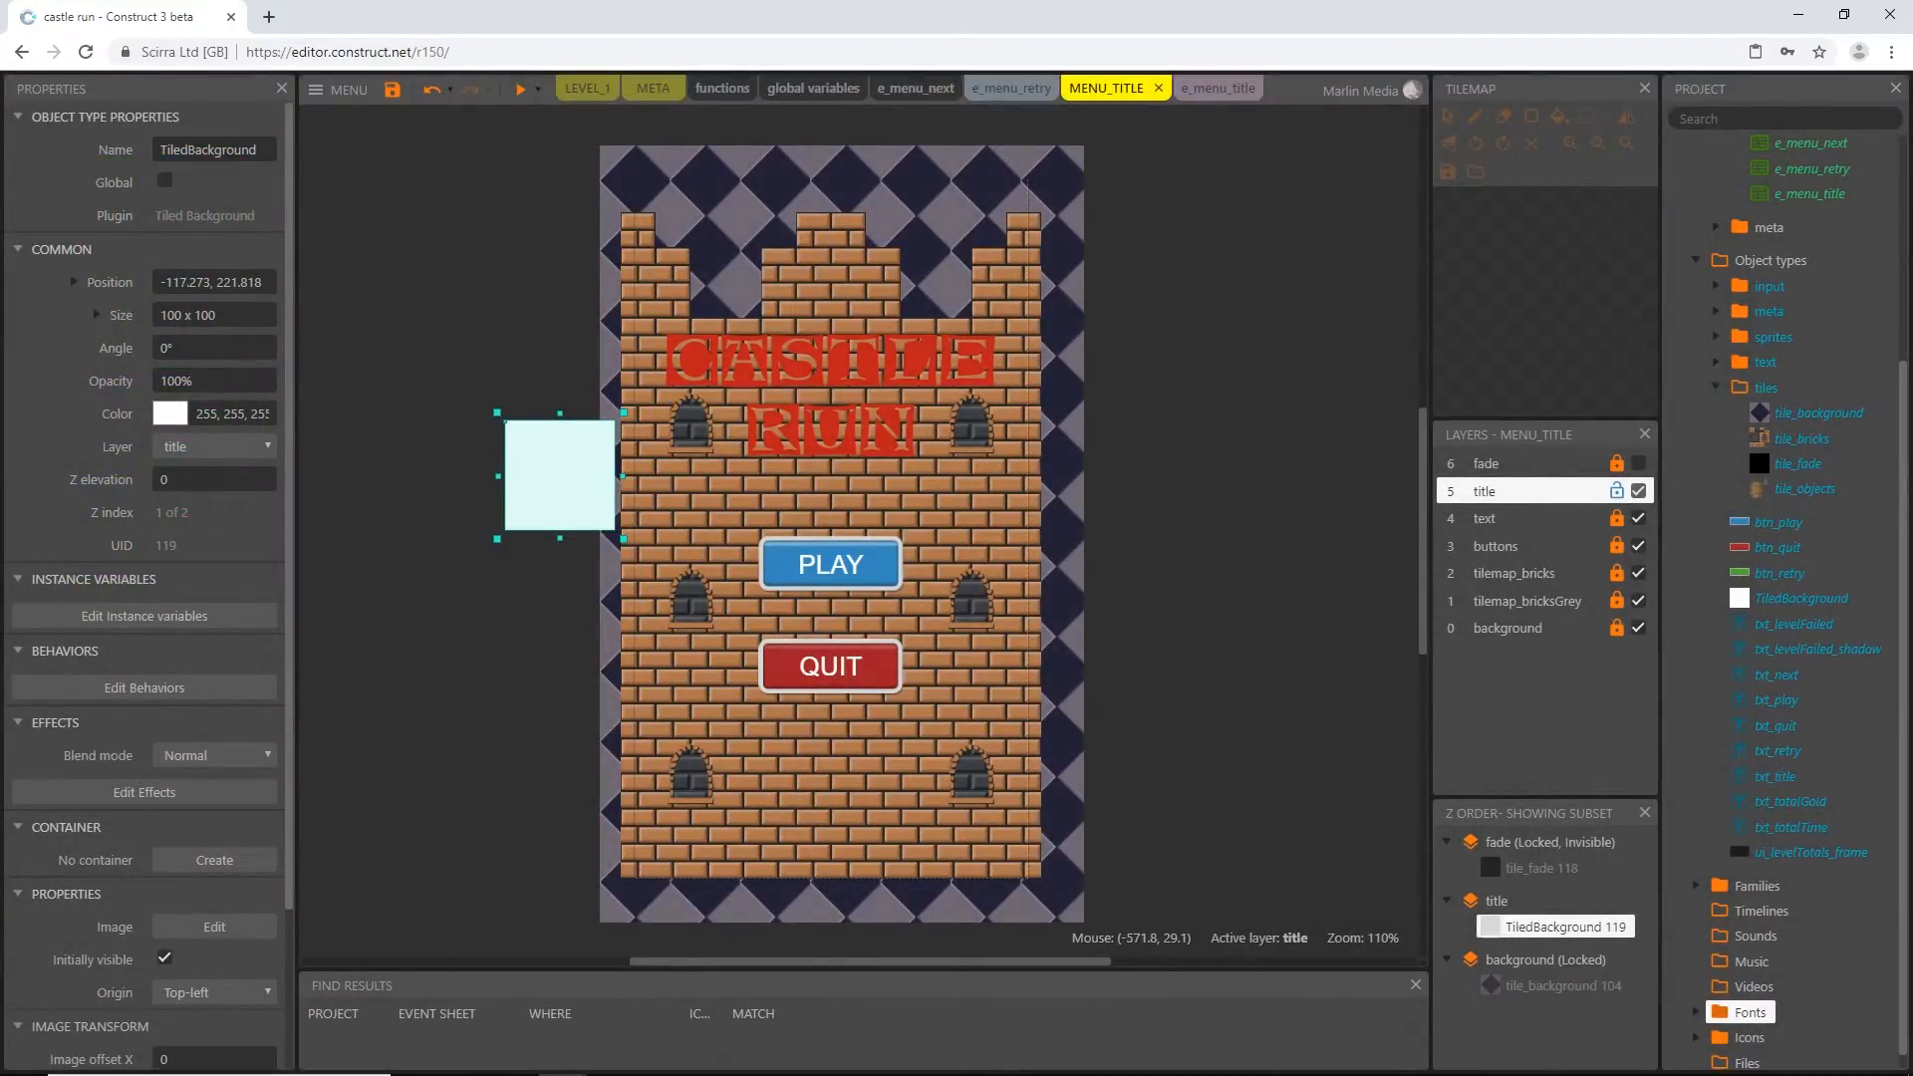
Rename the new tiled background object to tile_titleBackground
{"action": "left_click", "coordinate": [214, 150]}
{"action": "type", "text": "tile"}
{"action": "type", "text": "_titleBackgro"}
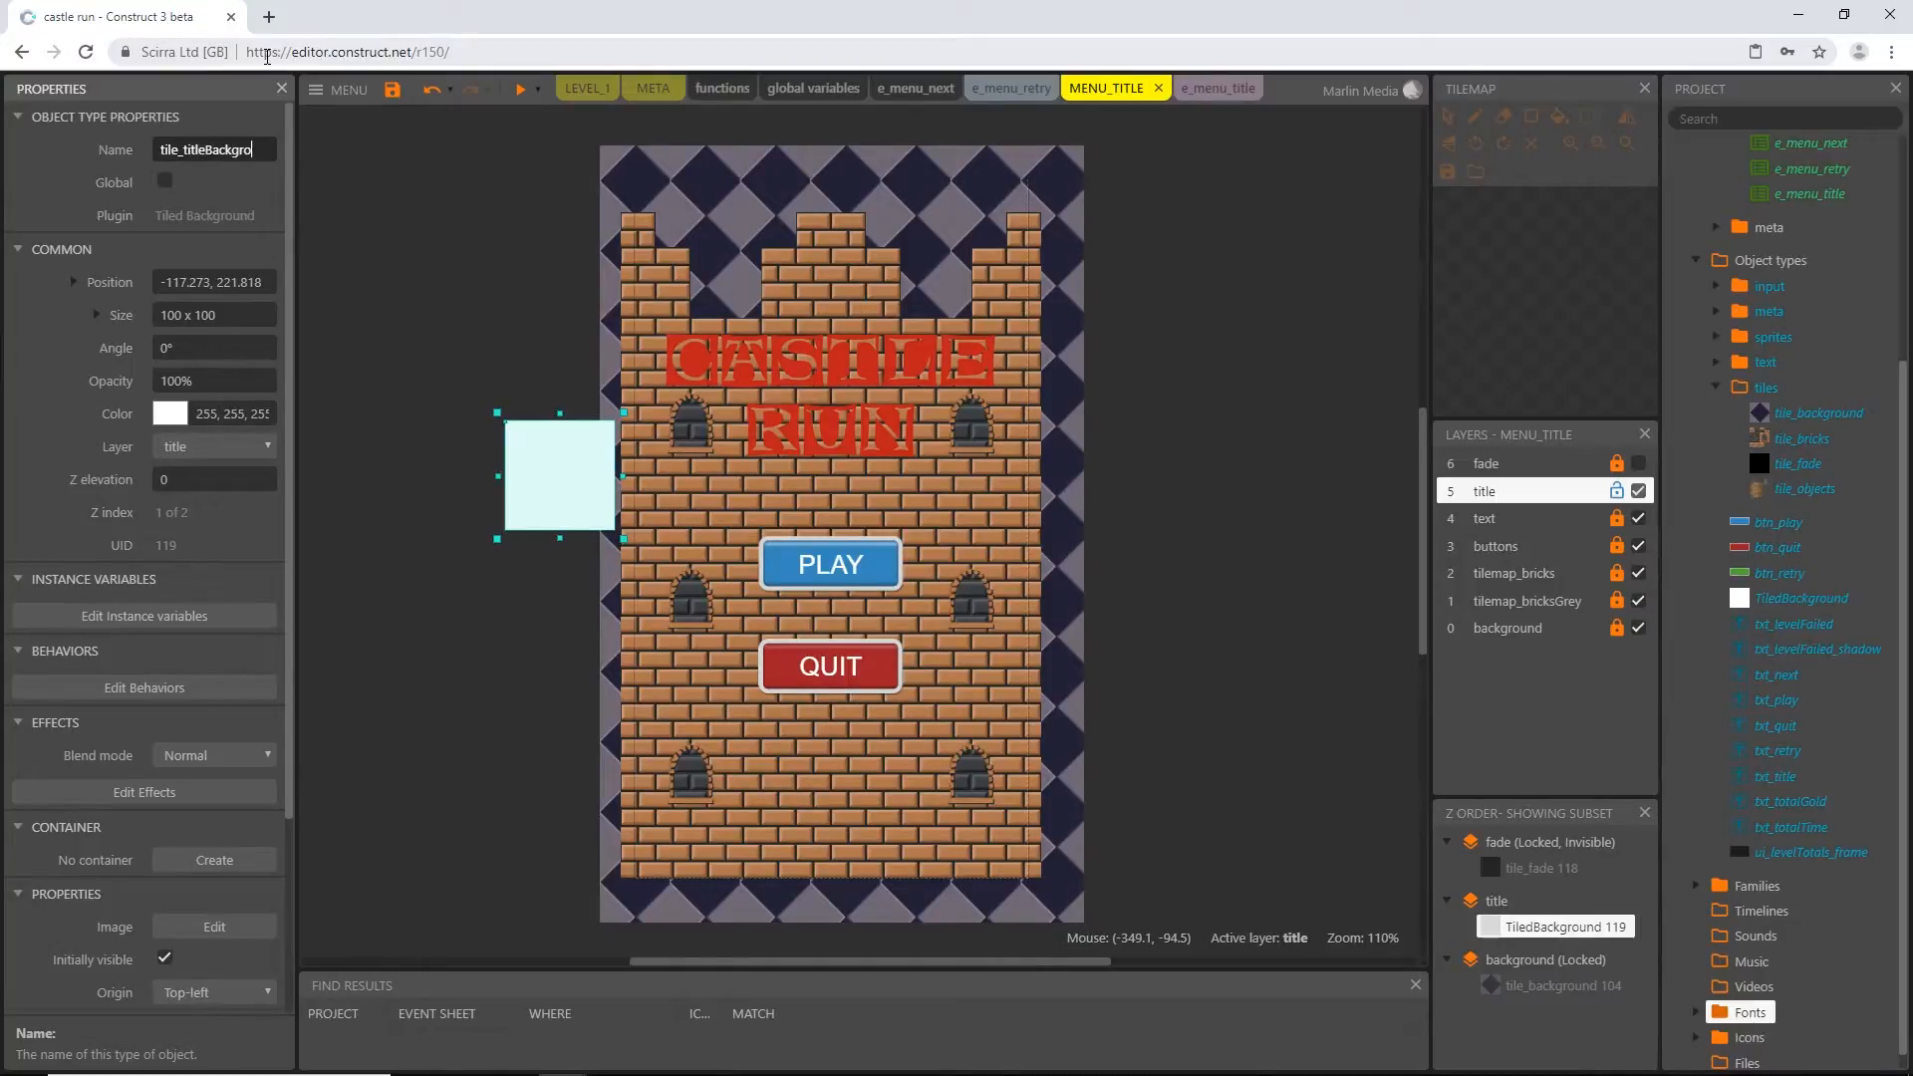
{"action": "type", "text": "und"}
{"action": "key", "text": "Return"}
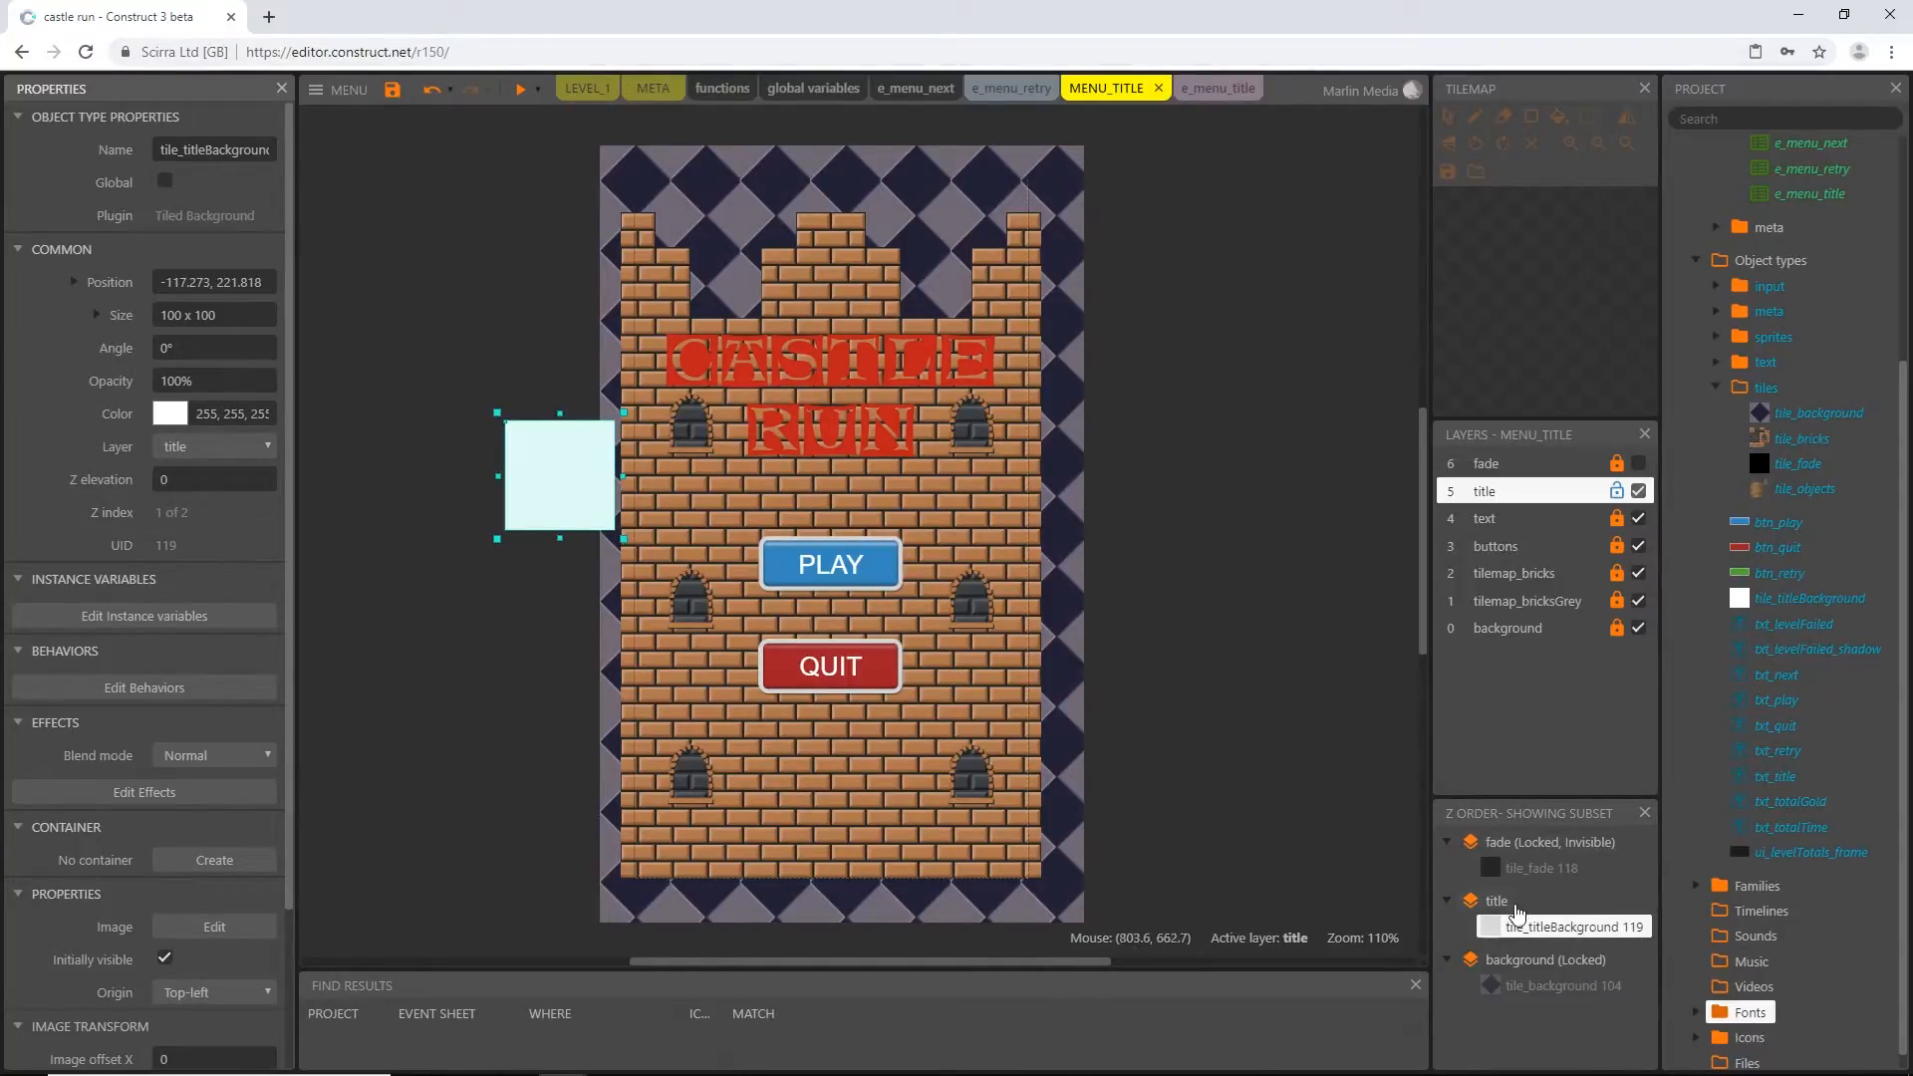
Move tile_titleBackground onto the CASTLE RUN title and place it behind txt_title in the title layer's Z order
{"action": "right_click", "coordinate": [1517, 908]}
{"action": "left_click", "coordinate": [1602, 932]}
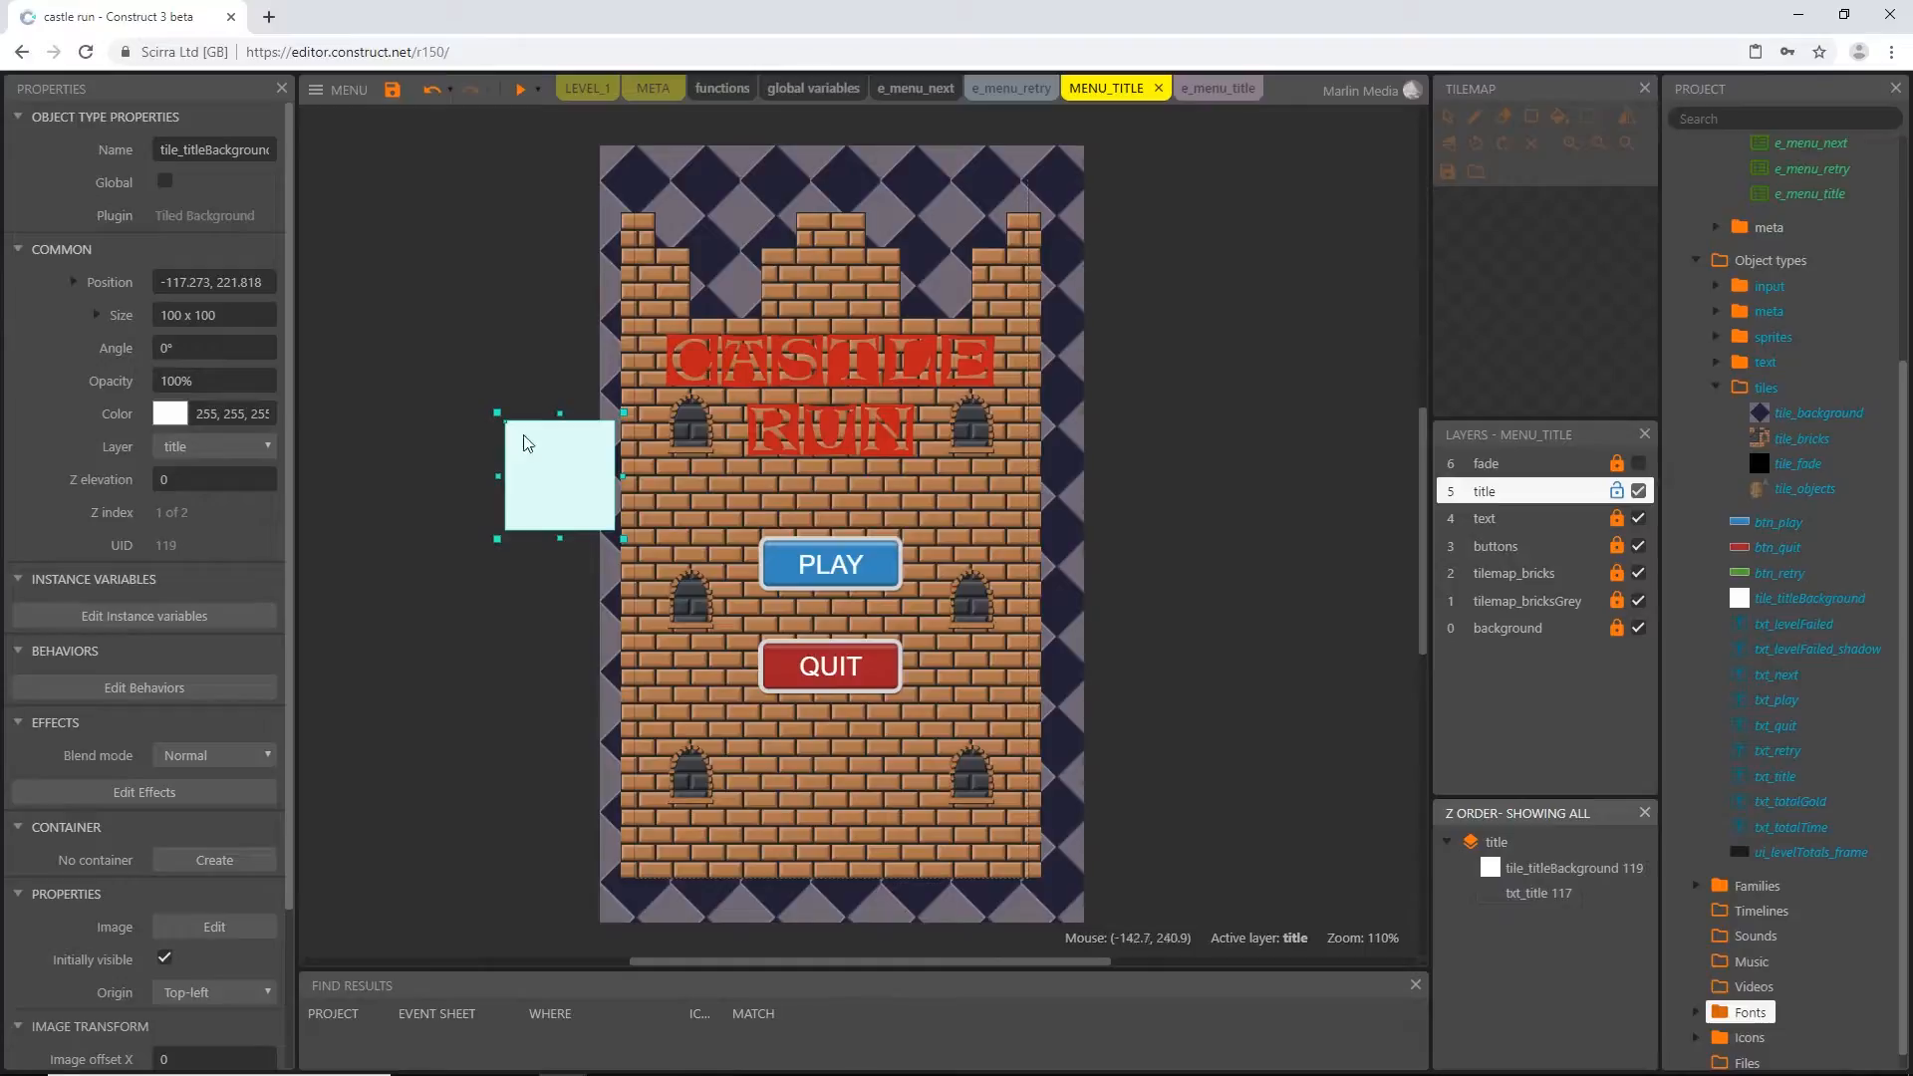
{"action": "left_click_drag", "start_coordinate": [528, 510], "coordinate": [794, 413]}
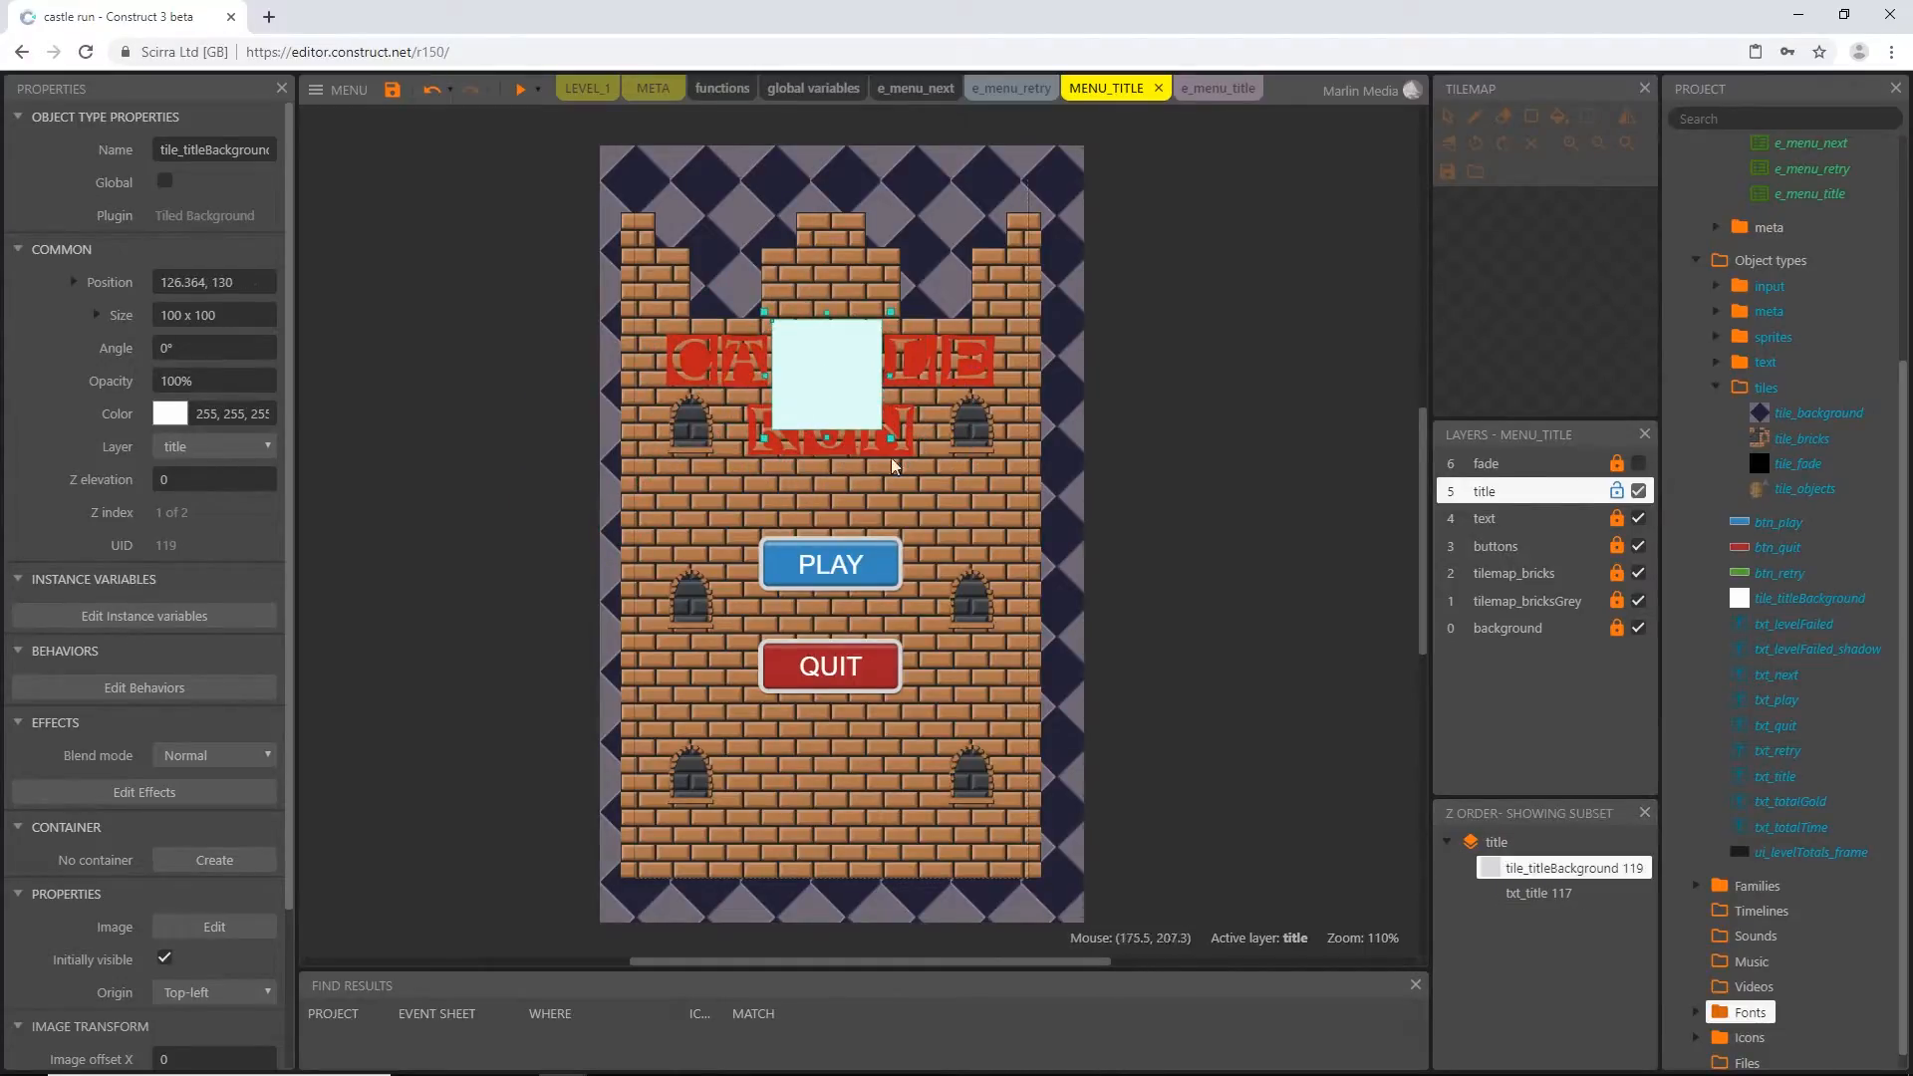
{"action": "left_click_drag", "start_coordinate": [1560, 880], "coordinate": [1565, 908]}
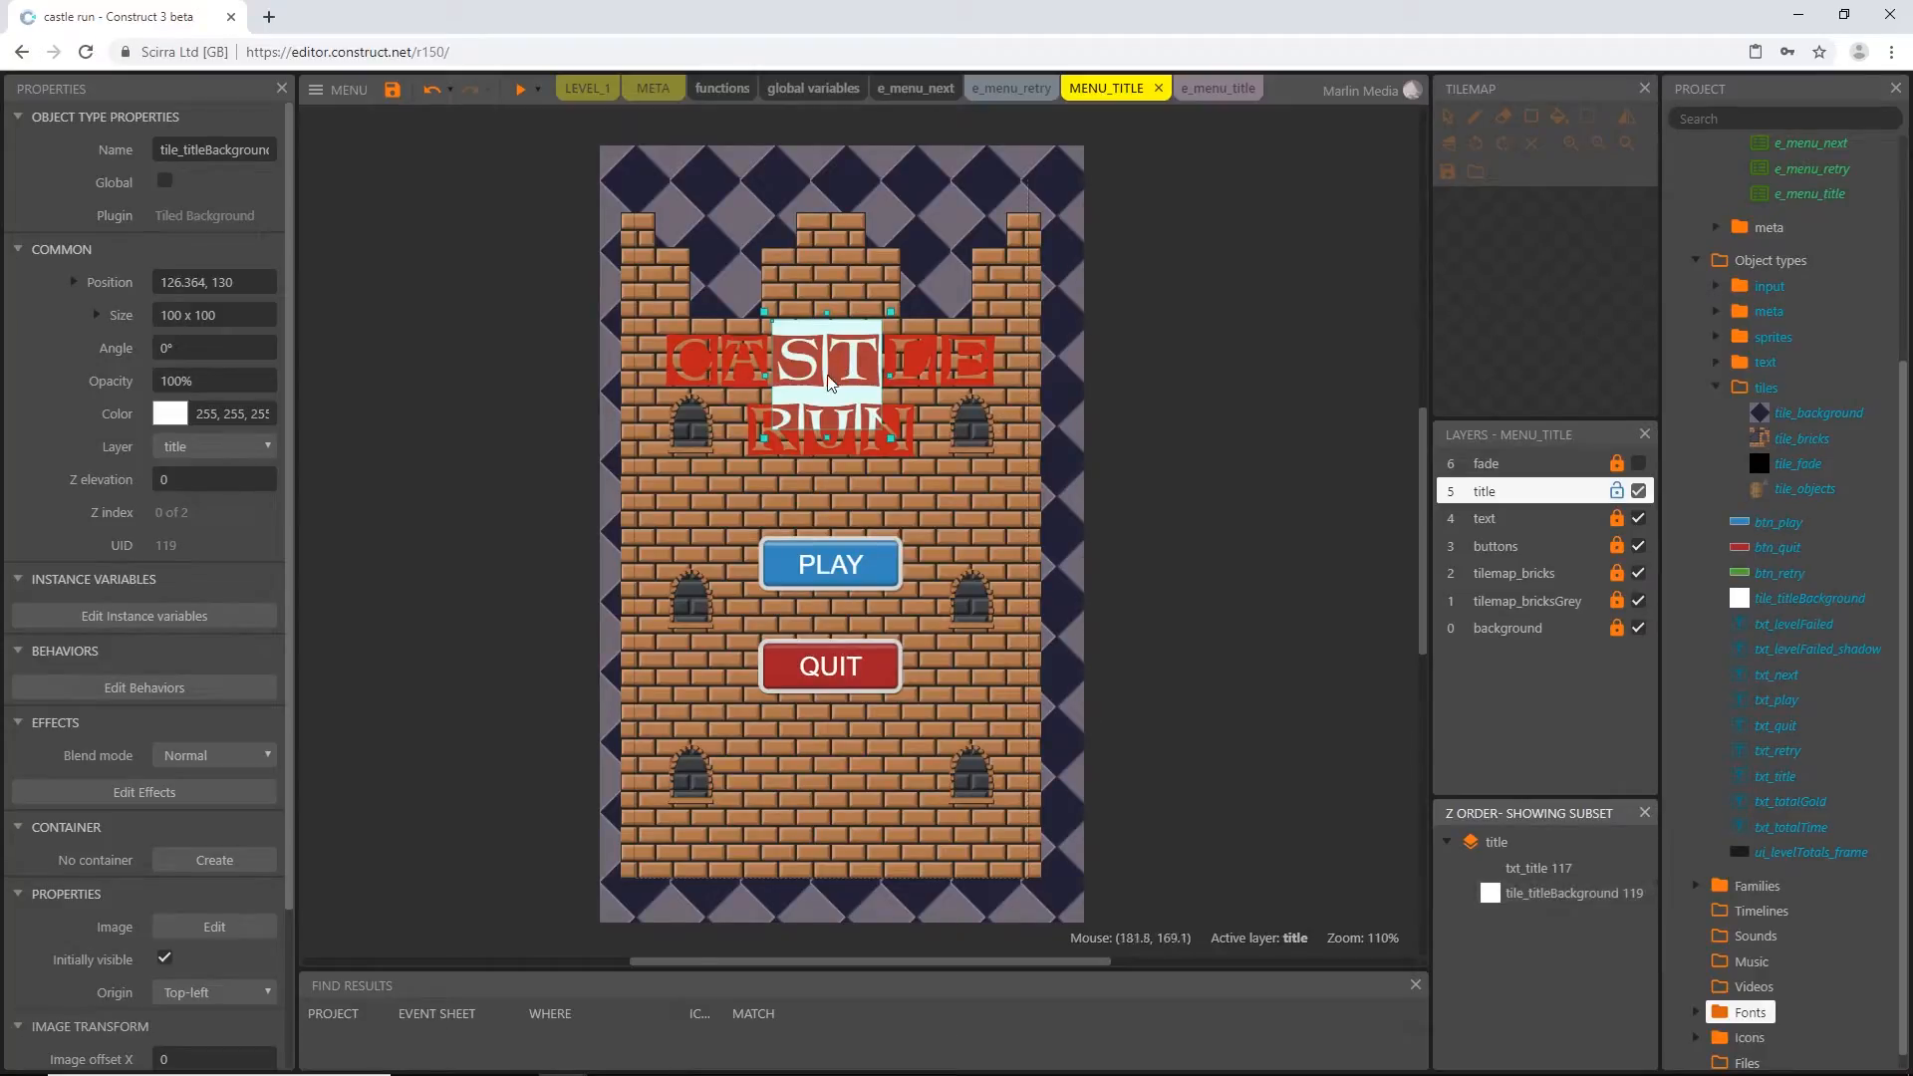
{"action": "left_click", "coordinate": [509, 433]}
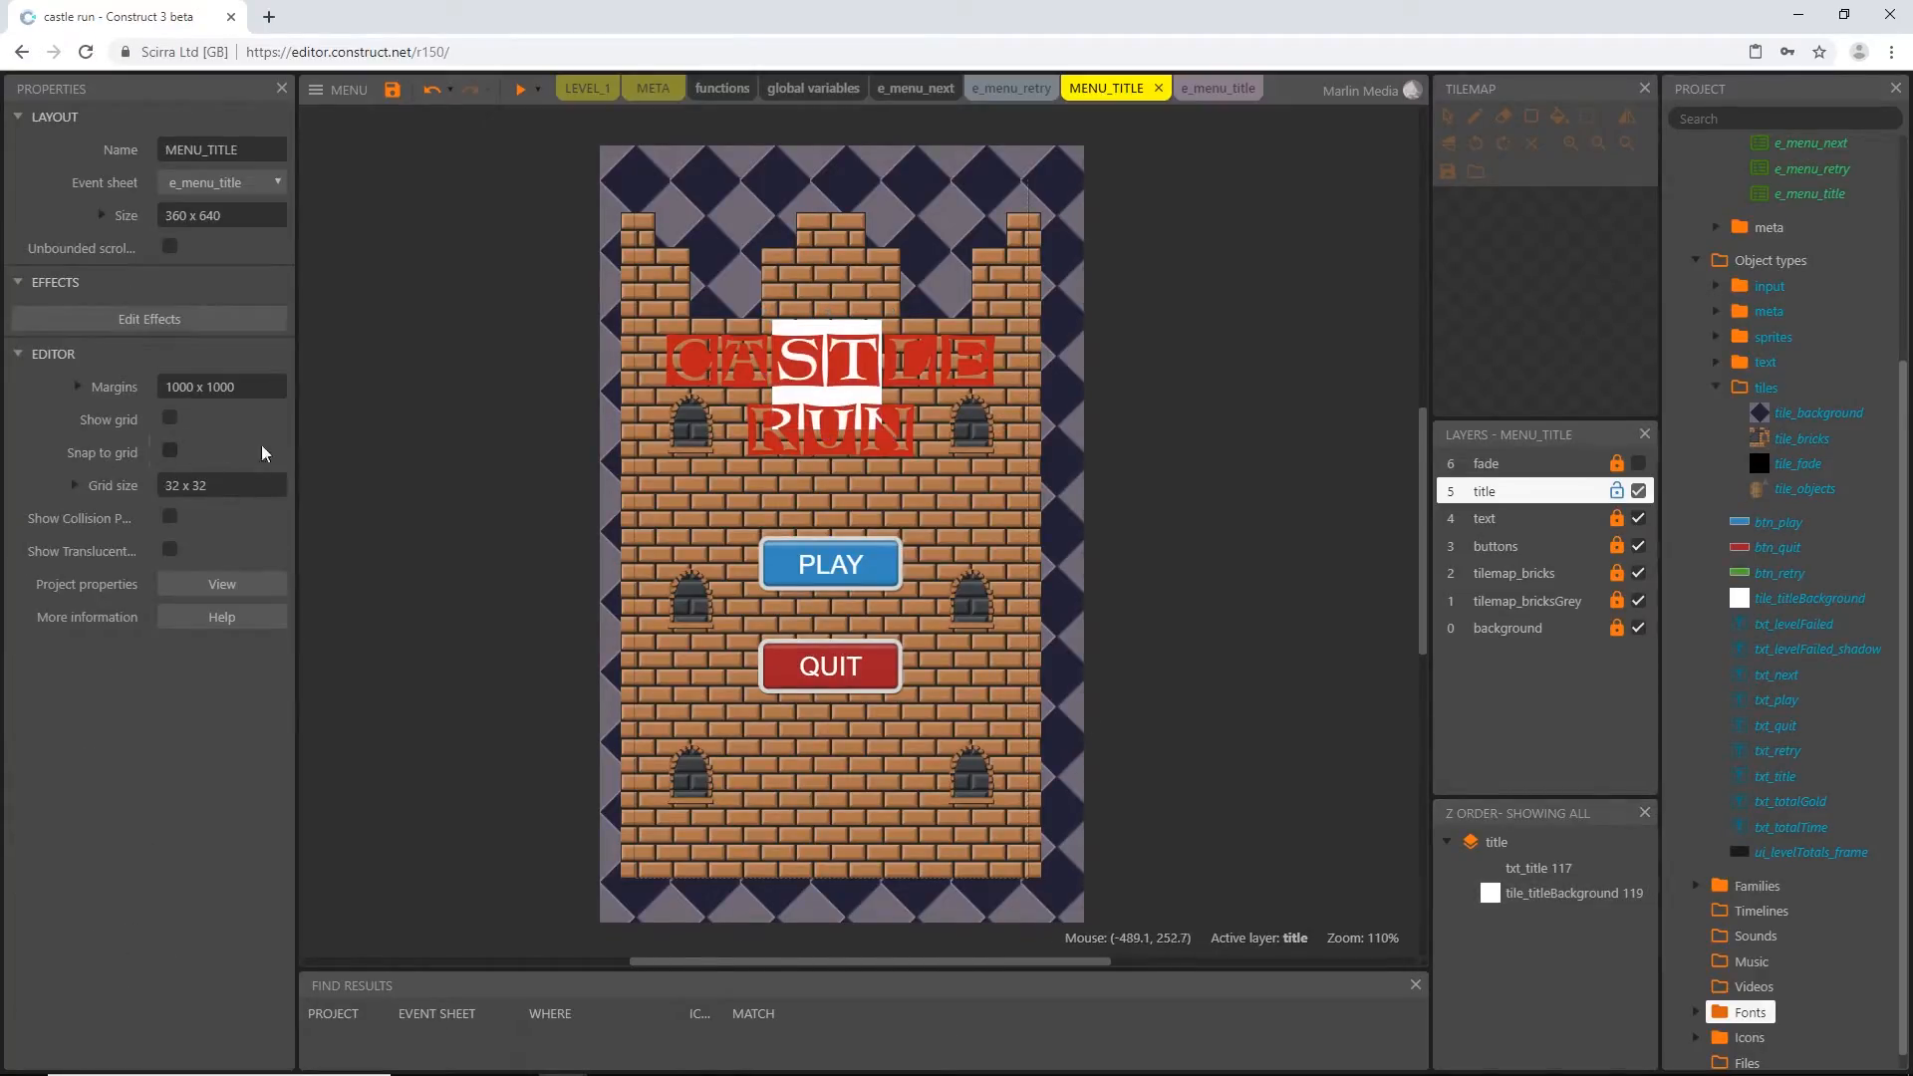
Stretch the white tile to span the full width of the word CASTLE, about 320 x 104 in size
{"action": "scroll", "coordinate": [889, 355], "scroll_direction": "up", "scroll_amount": 5, "text": "ctrl"}
{"action": "scroll", "coordinate": [735, 328], "scroll_direction": "up", "scroll_amount": 4, "text": "ctrl"}
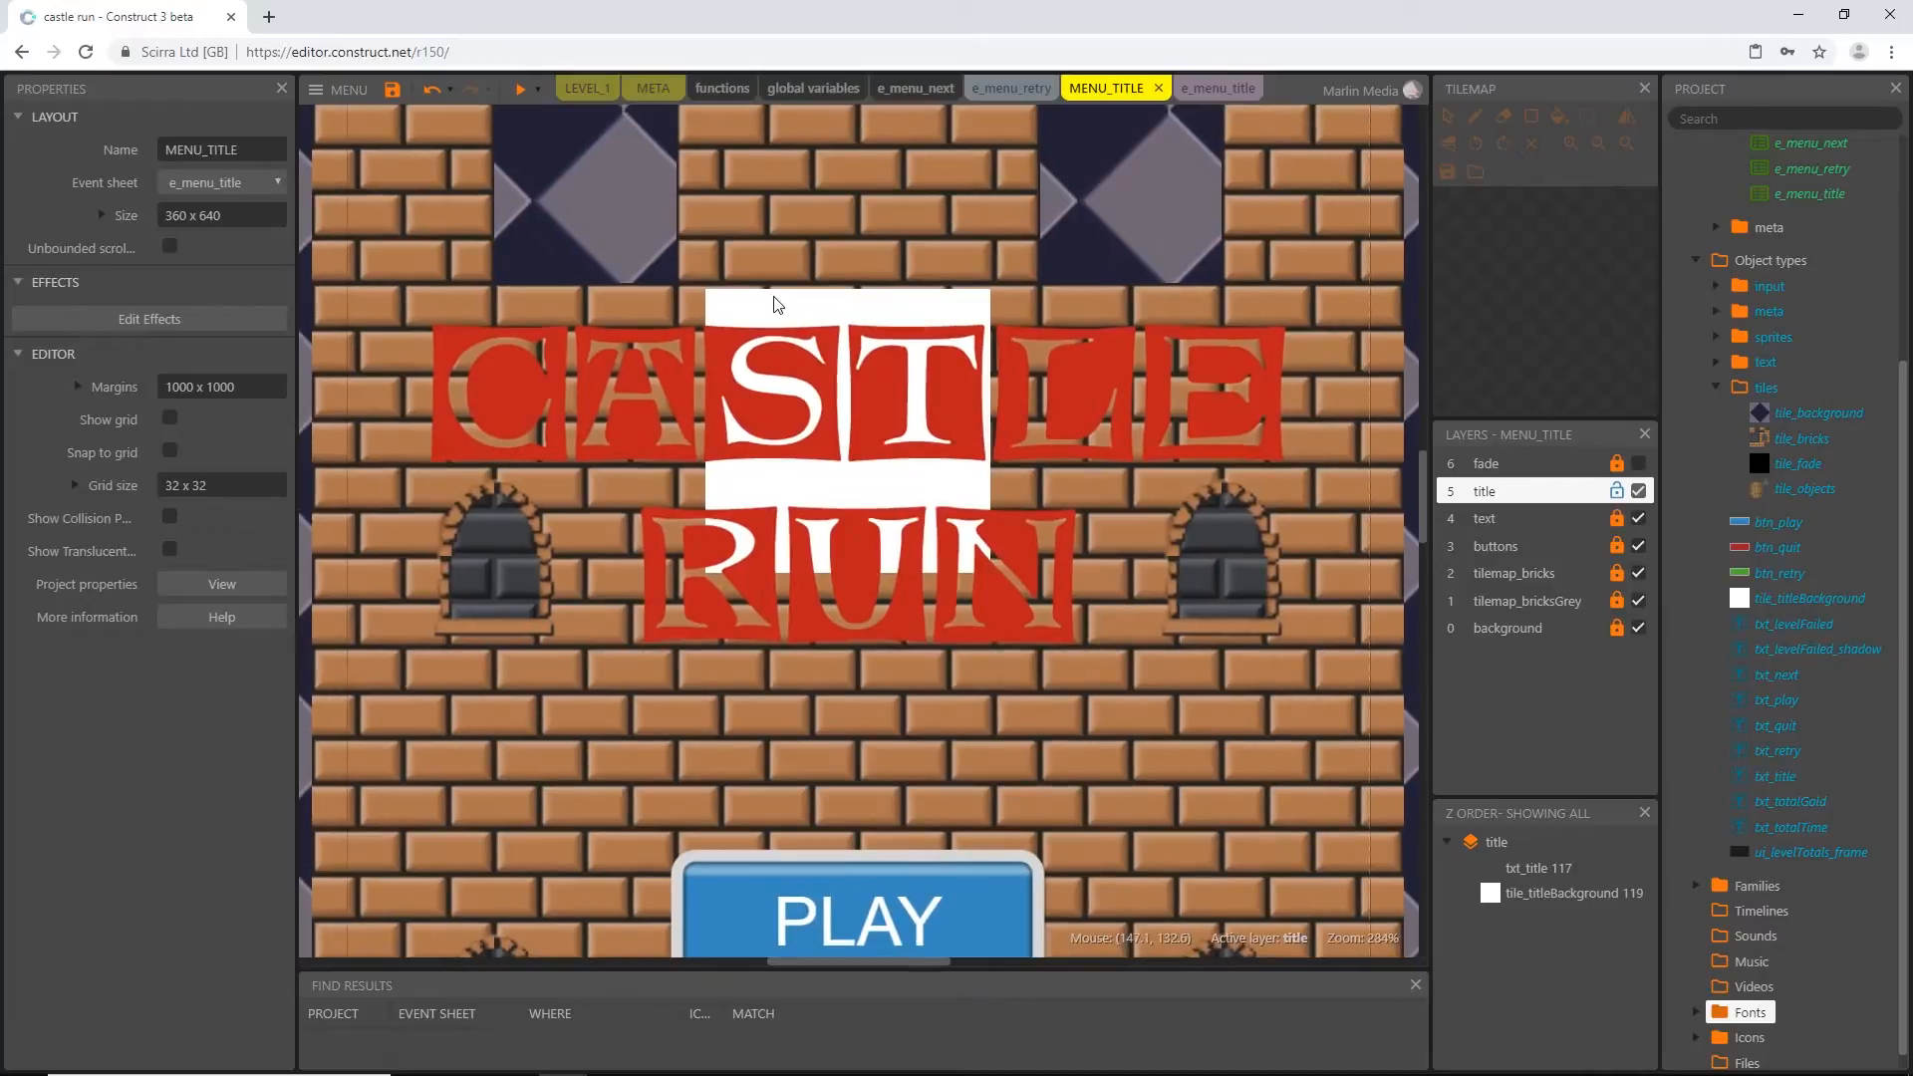
{"action": "left_click", "coordinate": [774, 316]}
{"action": "left_click_drag", "start_coordinate": [701, 284], "coordinate": [398, 291]}
{"action": "left_click_drag", "start_coordinate": [1000, 581], "coordinate": [1324, 497]}
Duplicate the white tile down over the word RUN and trim the original's upper edge close to CASTLE
{"action": "left_click_drag", "start_coordinate": [861, 290], "coordinate": [860, 570]}
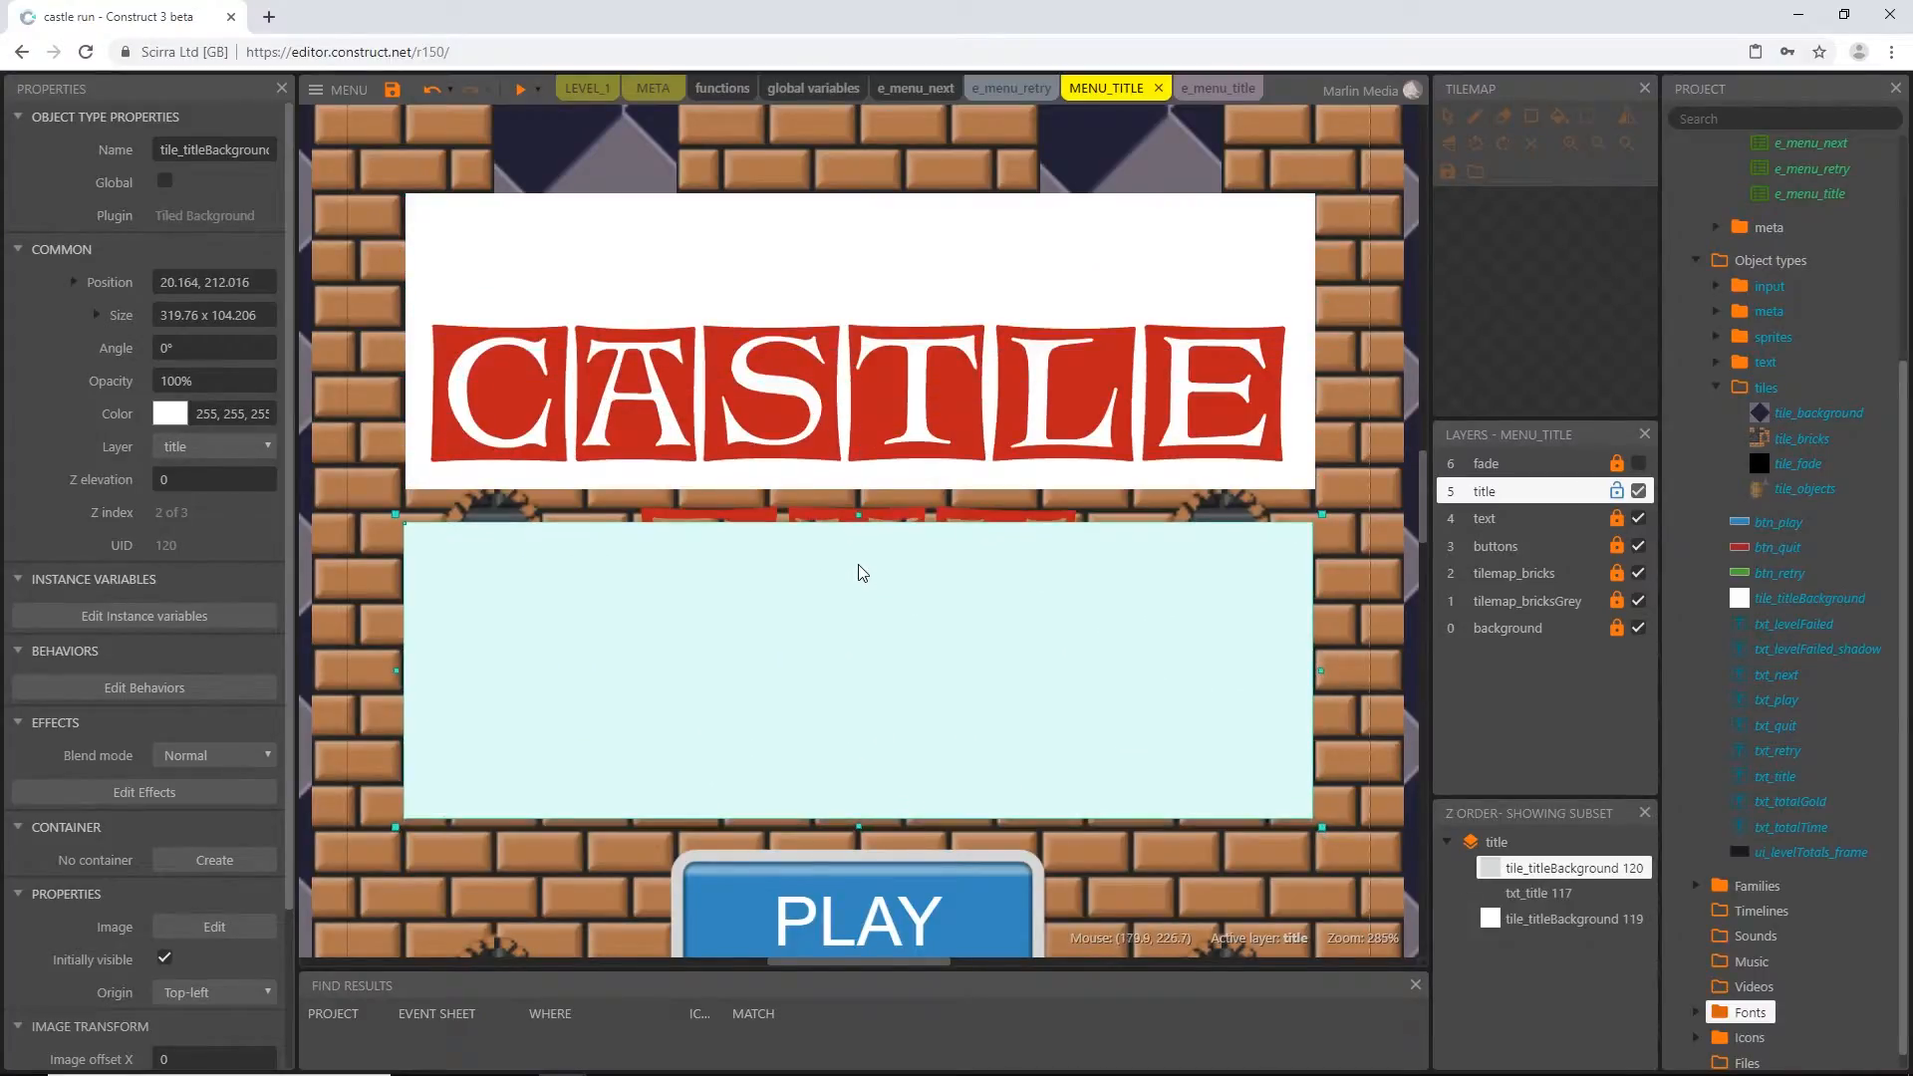
{"action": "left_click", "coordinate": [864, 218]}
{"action": "left_click_drag", "start_coordinate": [859, 193], "coordinate": [857, 291]}
Put the duplicated tile behind txt_title in the Z order and shrink it to frame RUN, about 168 x 63 in size
{"action": "left_click_drag", "start_coordinate": [939, 765], "coordinate": [938, 739]}
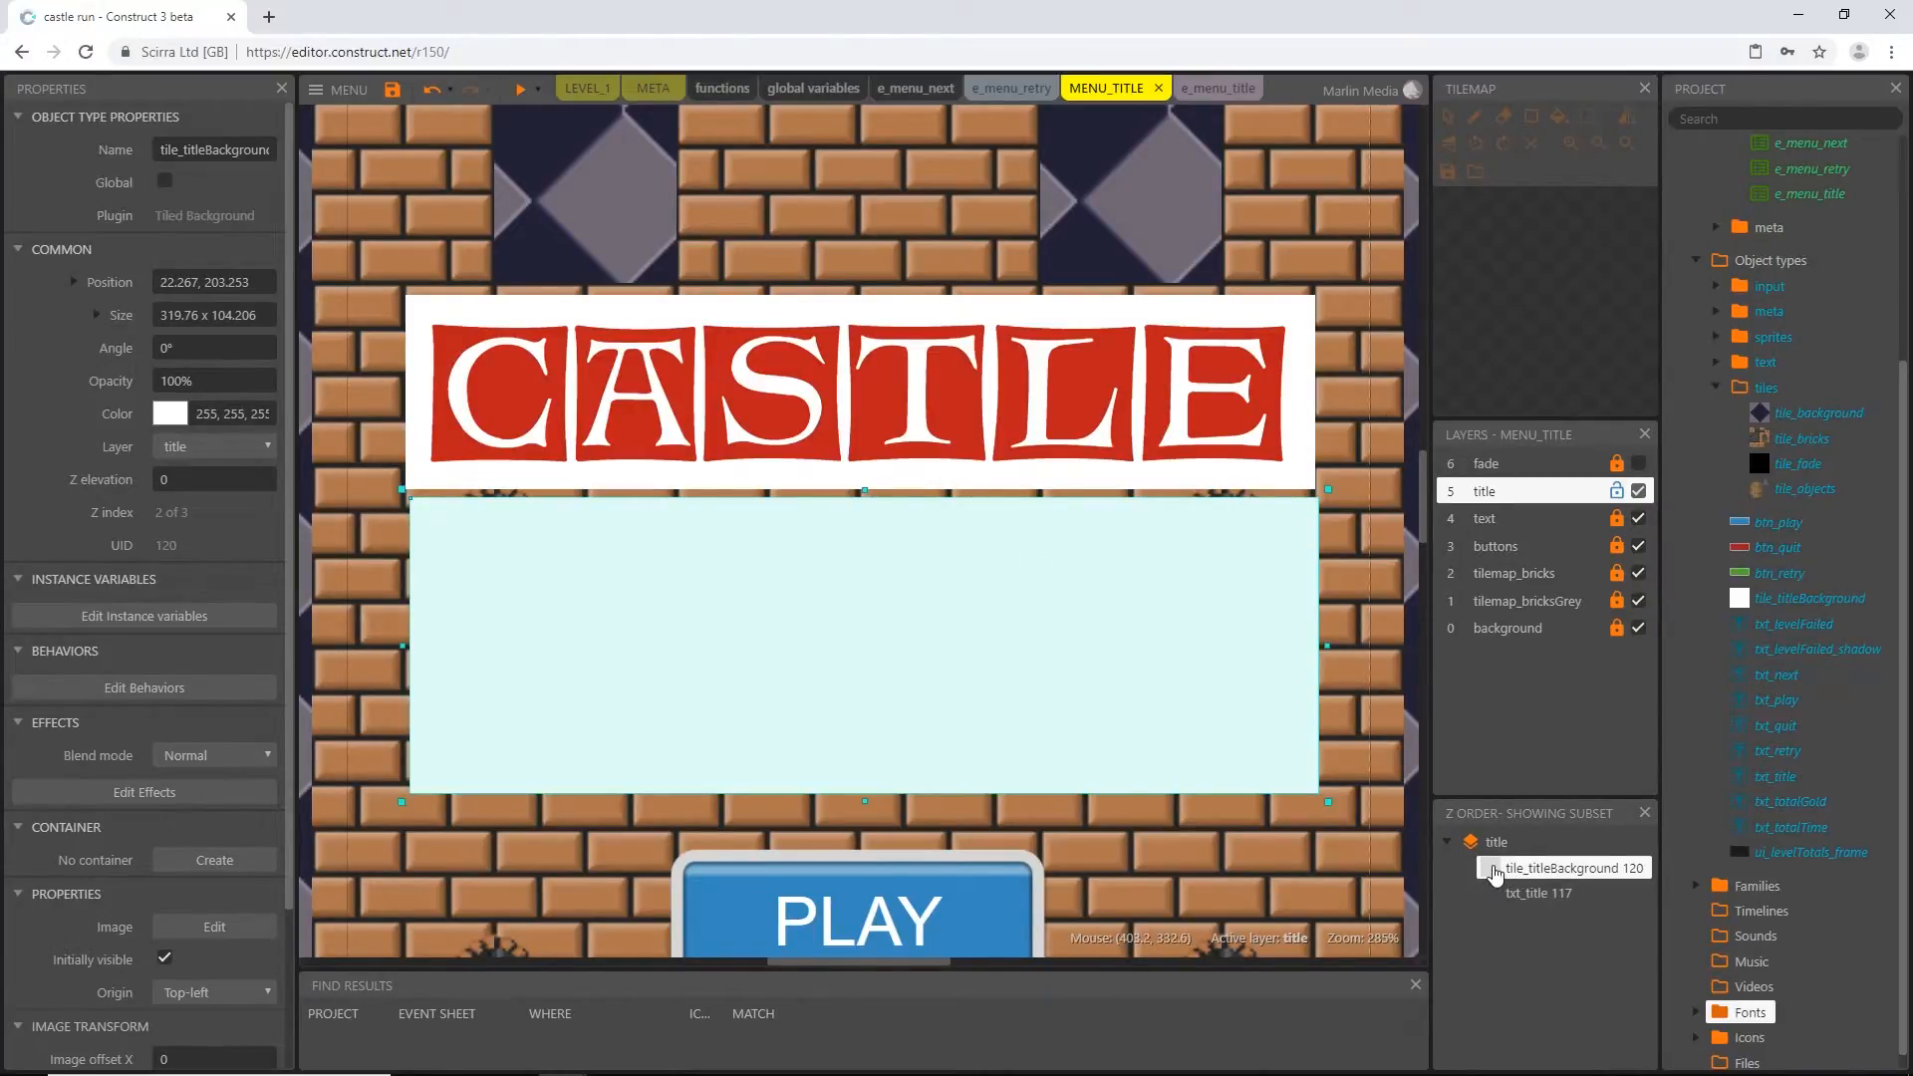
{"action": "left_click_drag", "start_coordinate": [1498, 887], "coordinate": [1503, 904]}
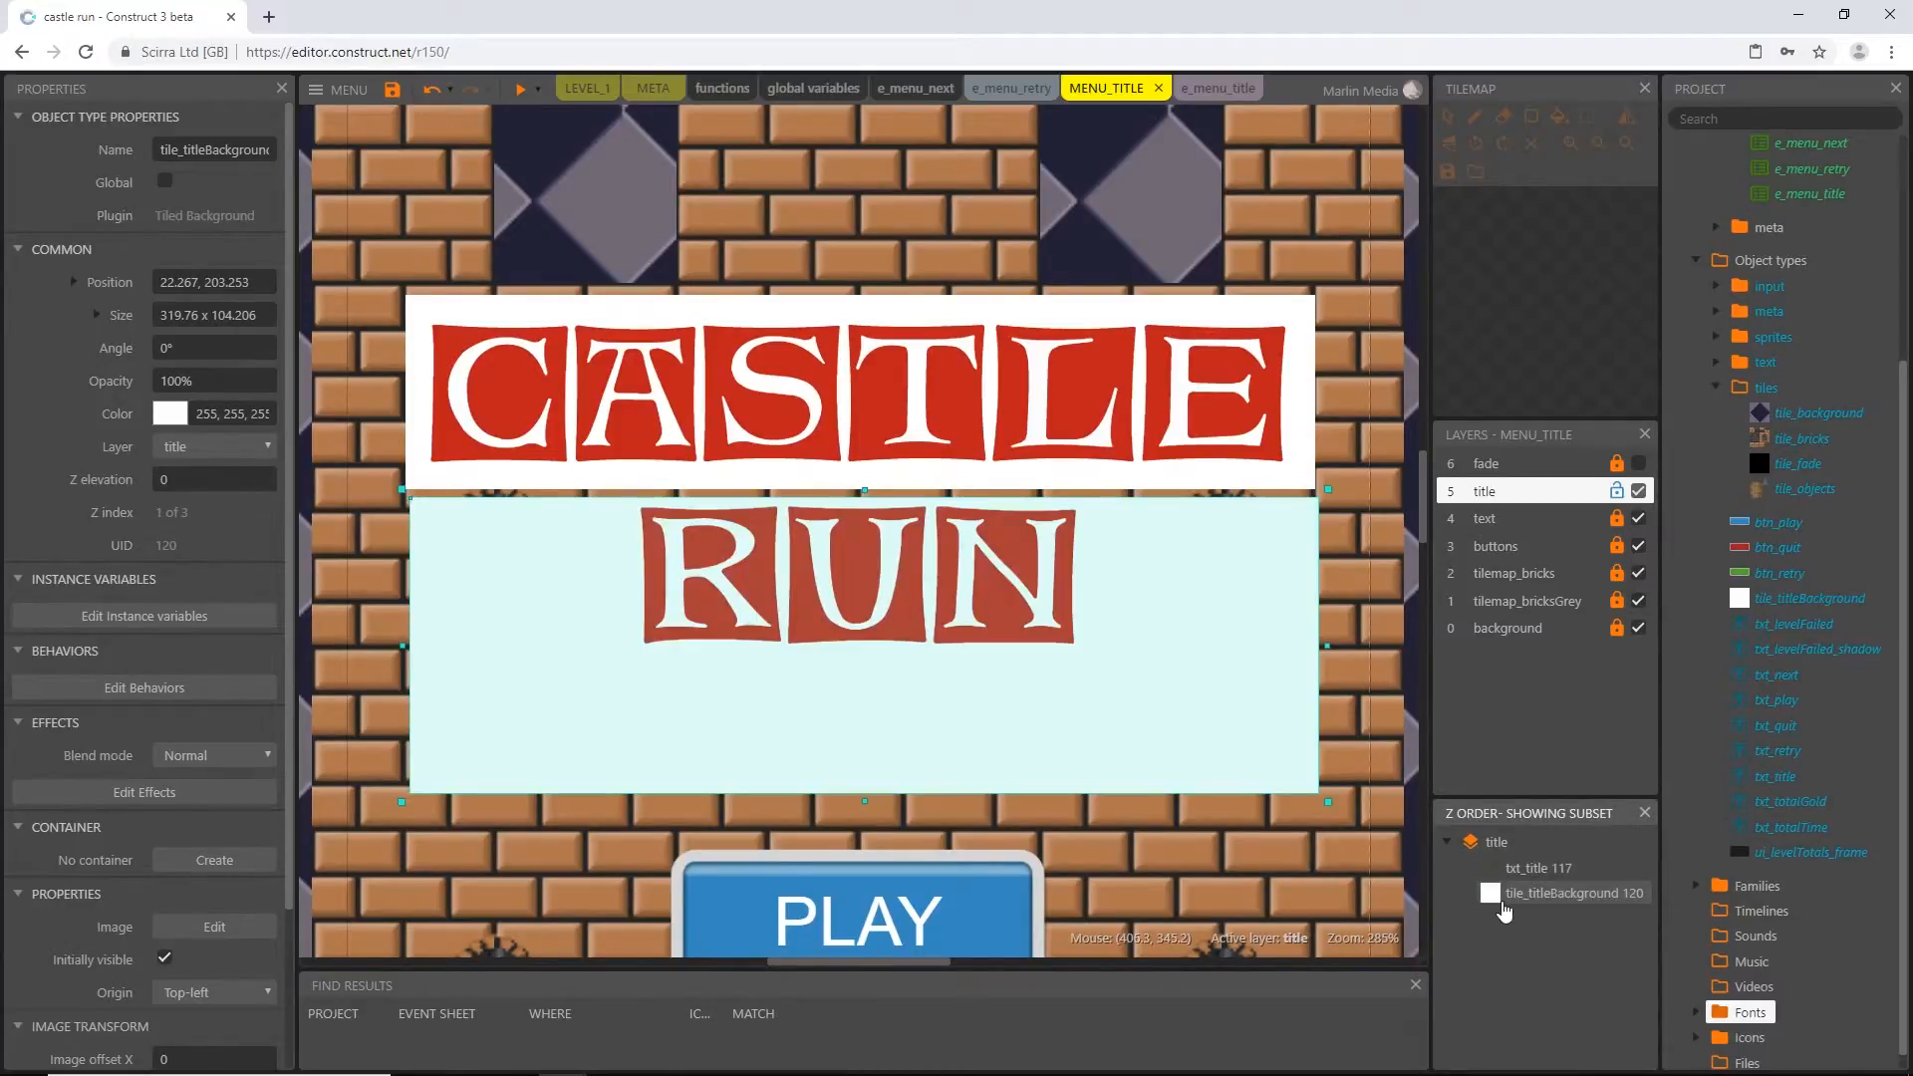
{"action": "left_click_drag", "start_coordinate": [904, 763], "coordinate": [902, 750]}
{"action": "left_click_drag", "start_coordinate": [1330, 635], "coordinate": [1119, 635]}
{"action": "left_click_drag", "start_coordinate": [401, 632], "coordinate": [609, 675]}
{"action": "left_click_drag", "start_coordinate": [861, 789], "coordinate": [863, 672]}
{"action": "left_click_drag", "start_coordinate": [1114, 575], "coordinate": [1103, 575]}
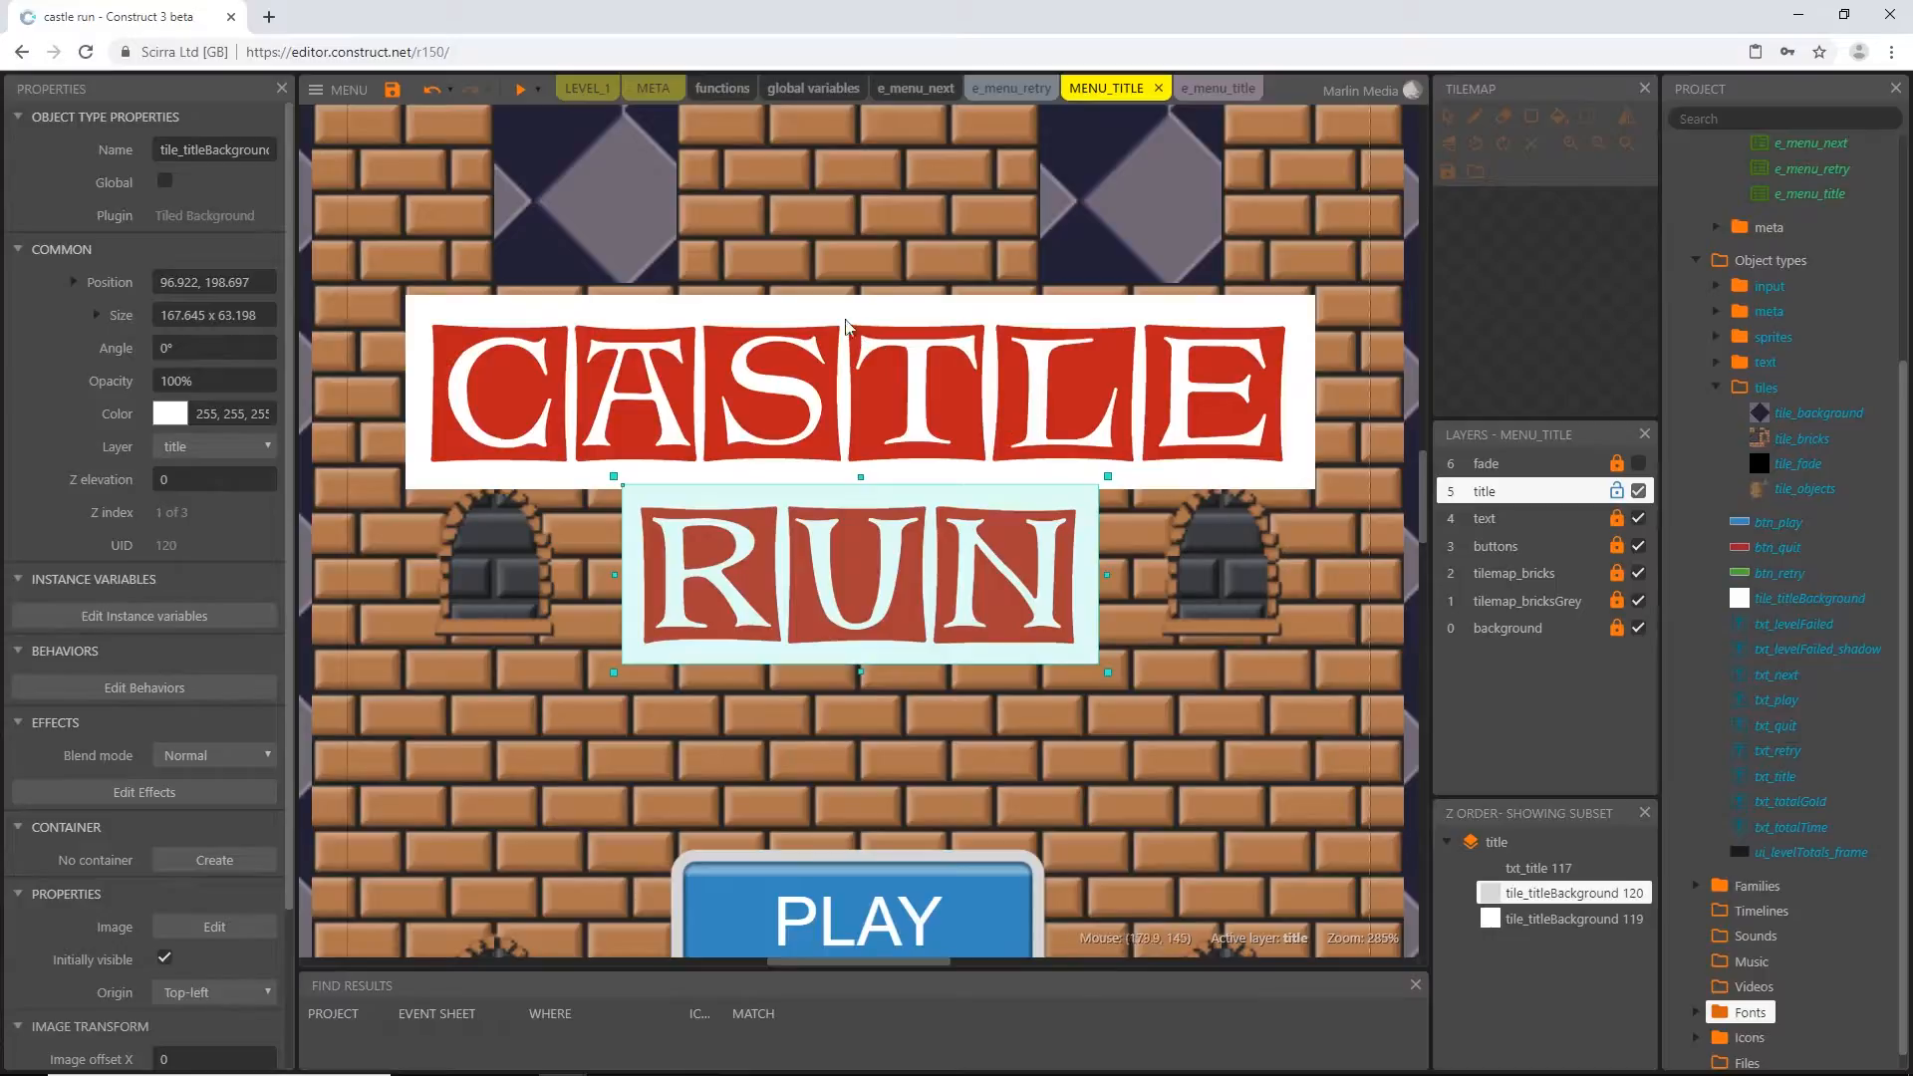
{"action": "scroll", "coordinate": [855, 610], "scroll_direction": "down", "scroll_amount": 6, "text": "ctrl"}
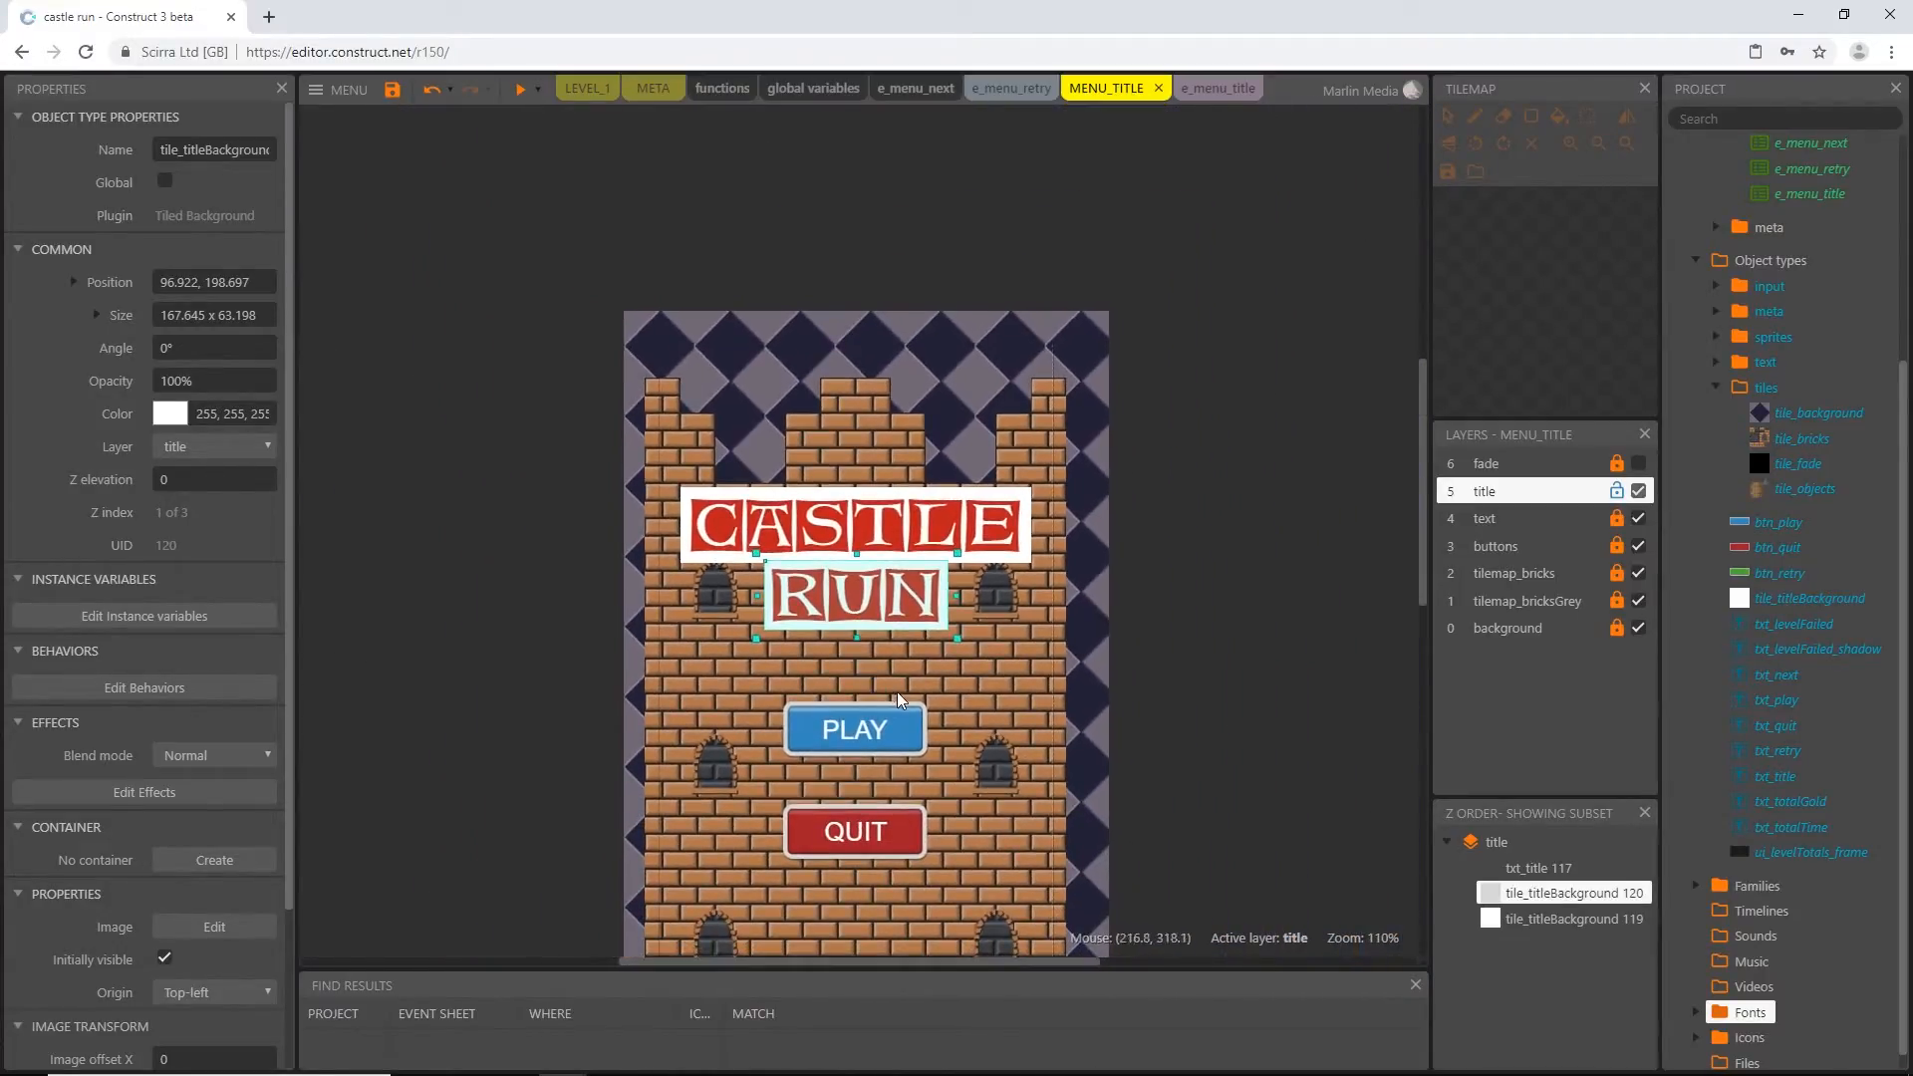
{"action": "left_click", "coordinate": [1194, 623]}
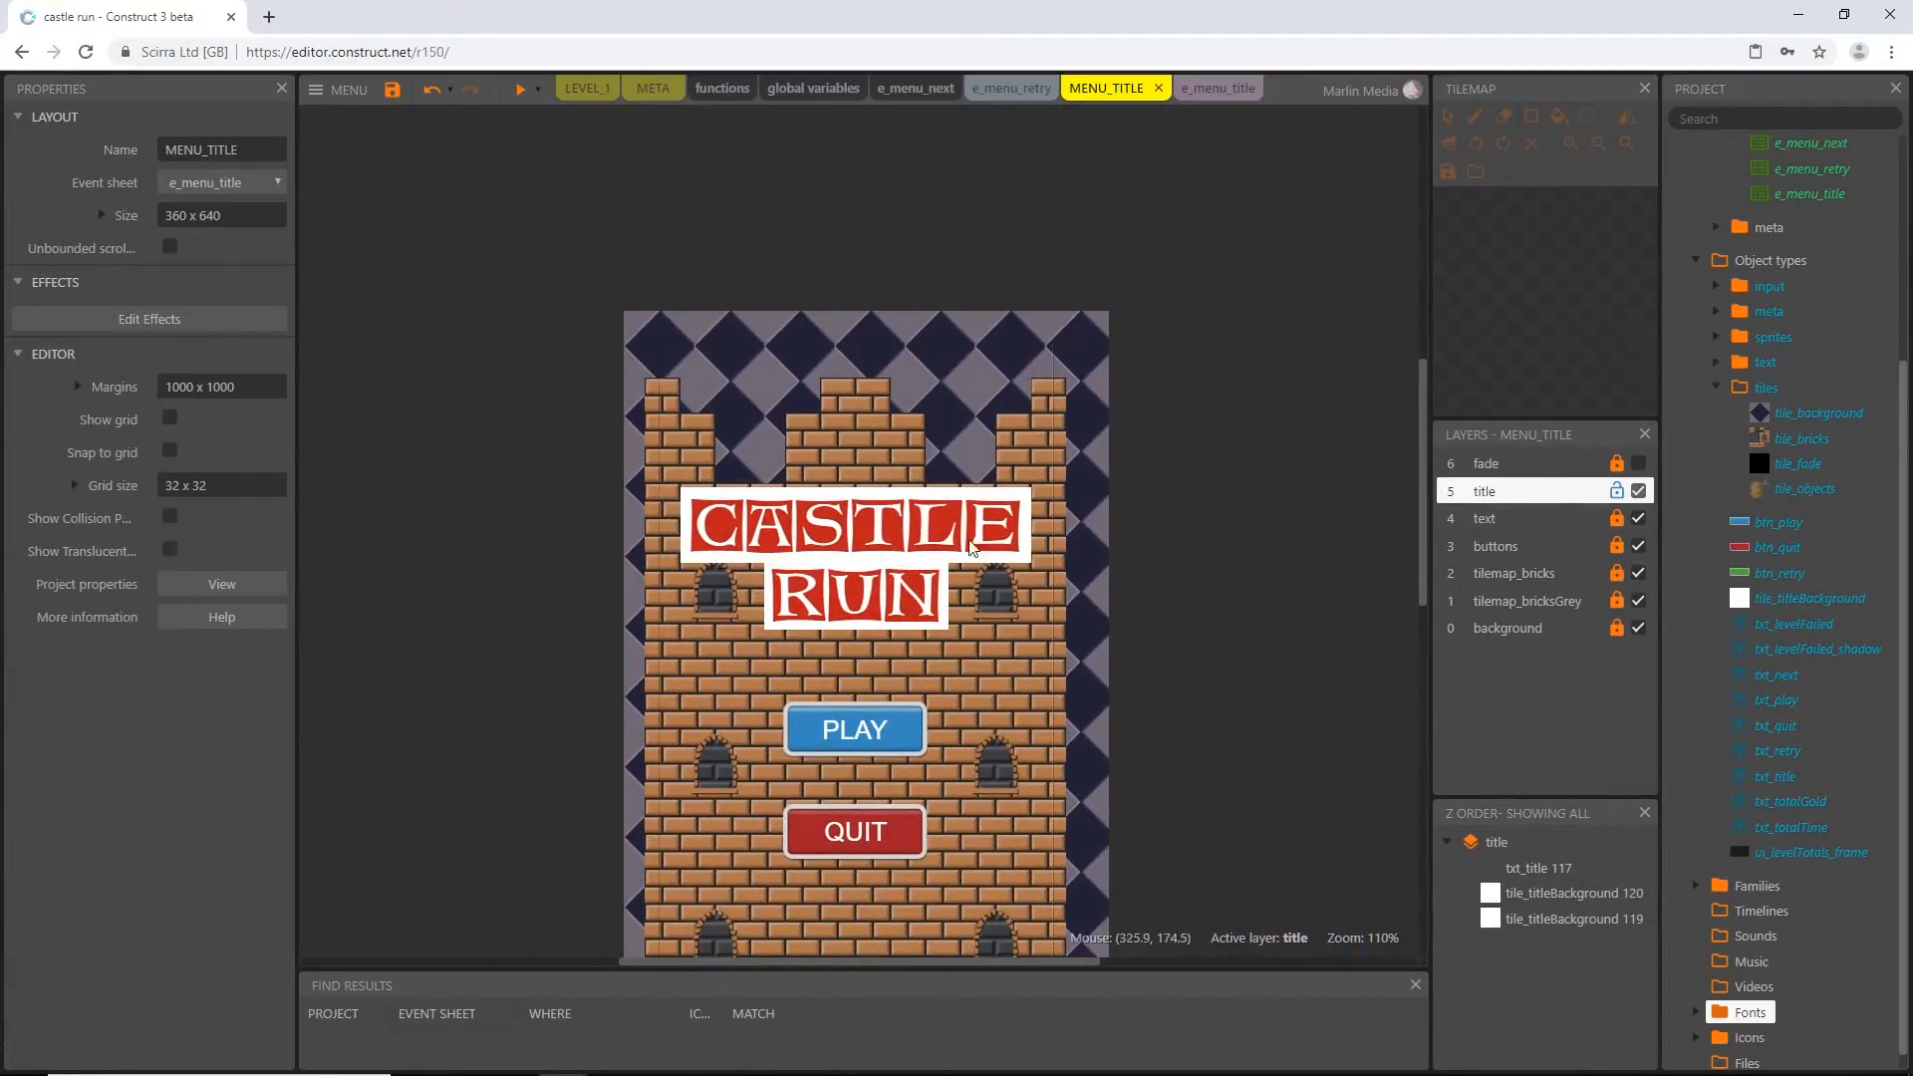
Change the font color of txt_title to a darker, more muted red
{"action": "left_click", "coordinate": [870, 529]}
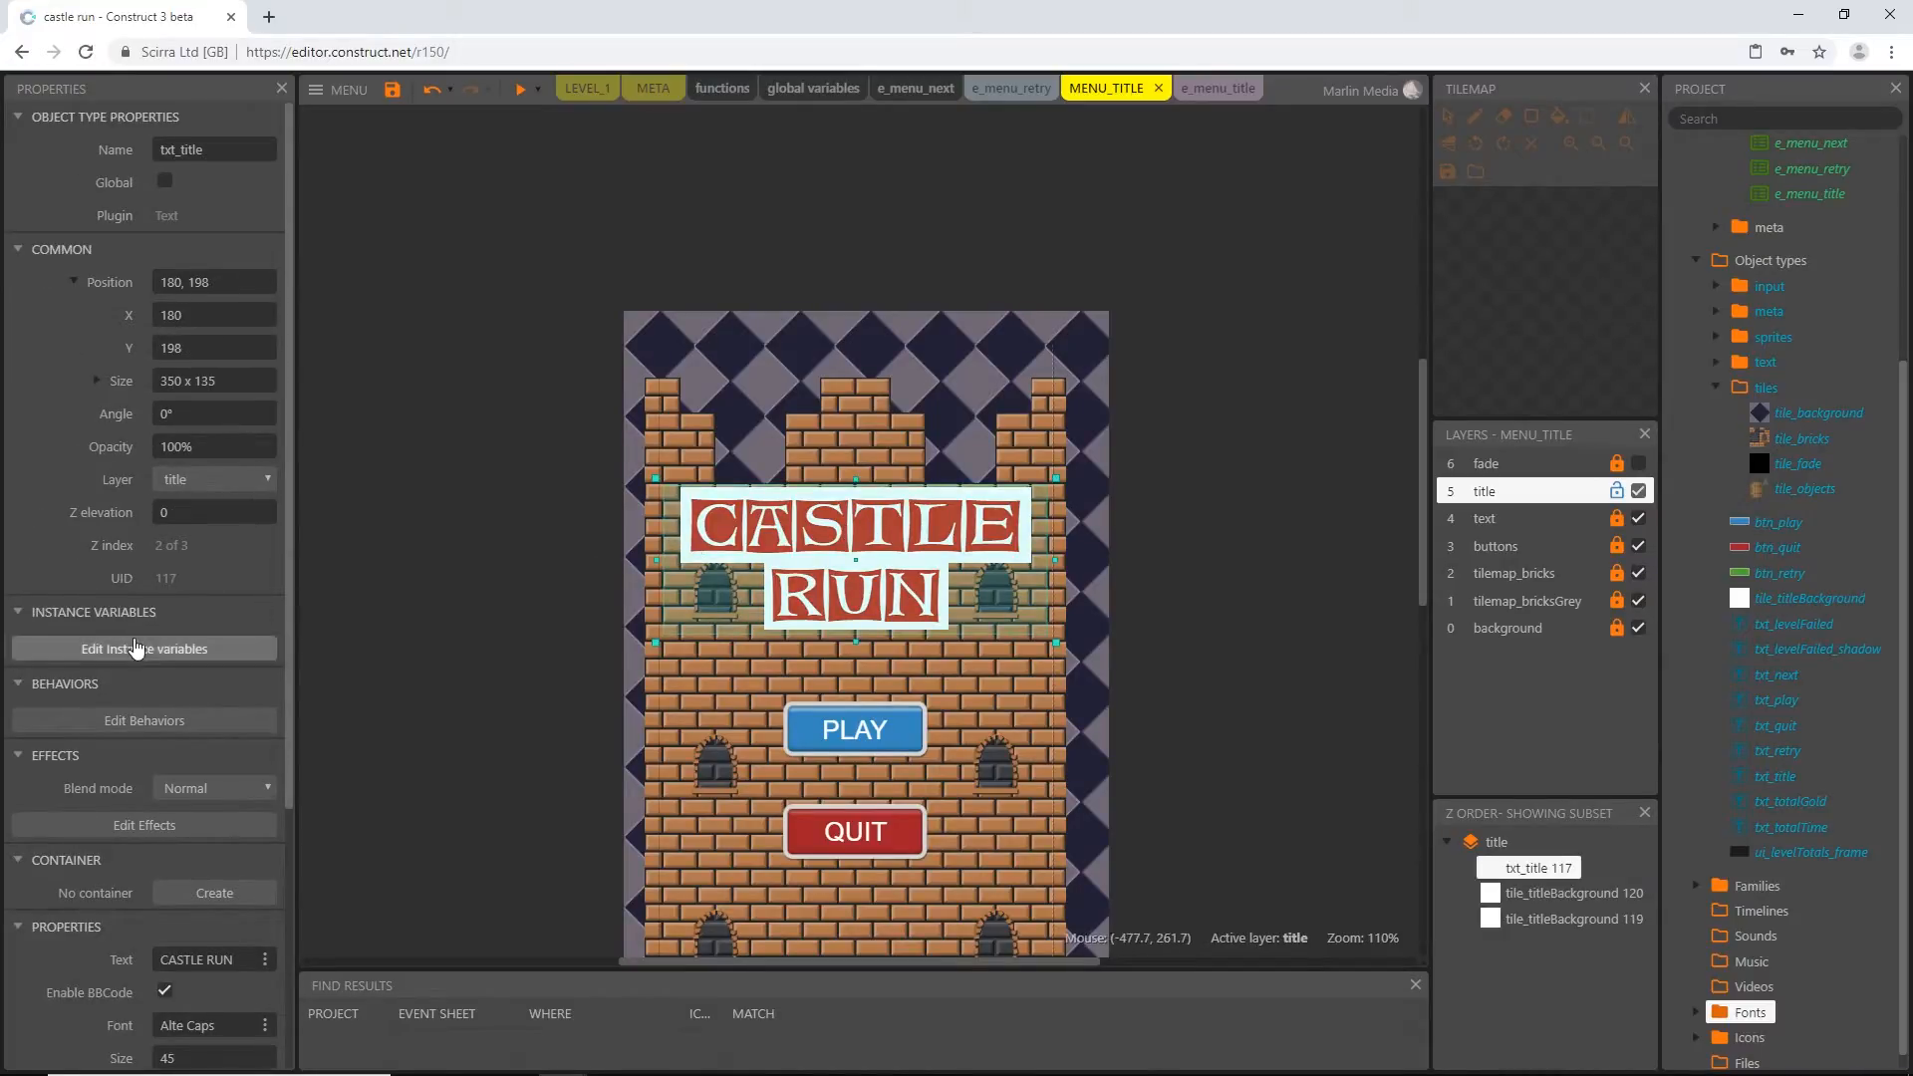
{"action": "scroll", "coordinate": [124, 697], "scroll_direction": "down", "scroll_amount": 3}
{"action": "left_click", "coordinate": [172, 839]}
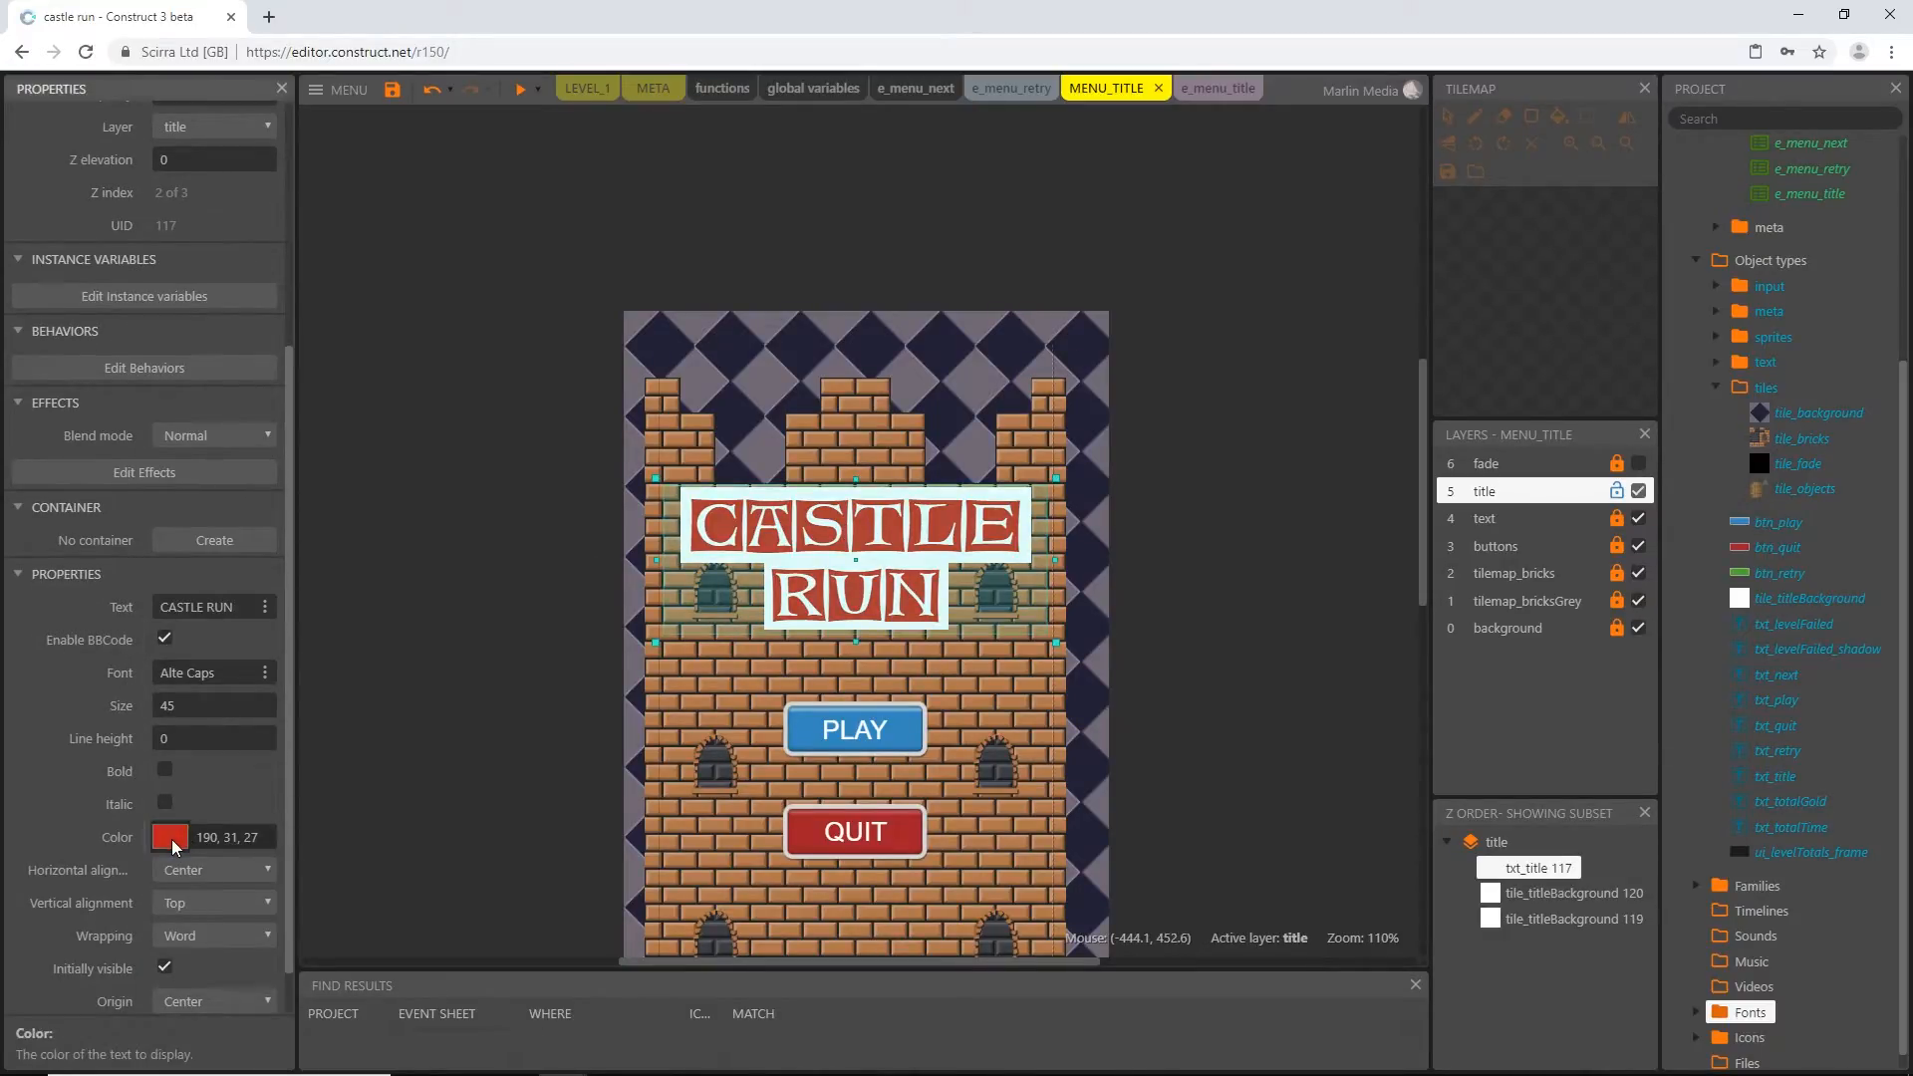
{"action": "left_click_drag", "start_coordinate": [238, 78], "coordinate": [235, 120]}
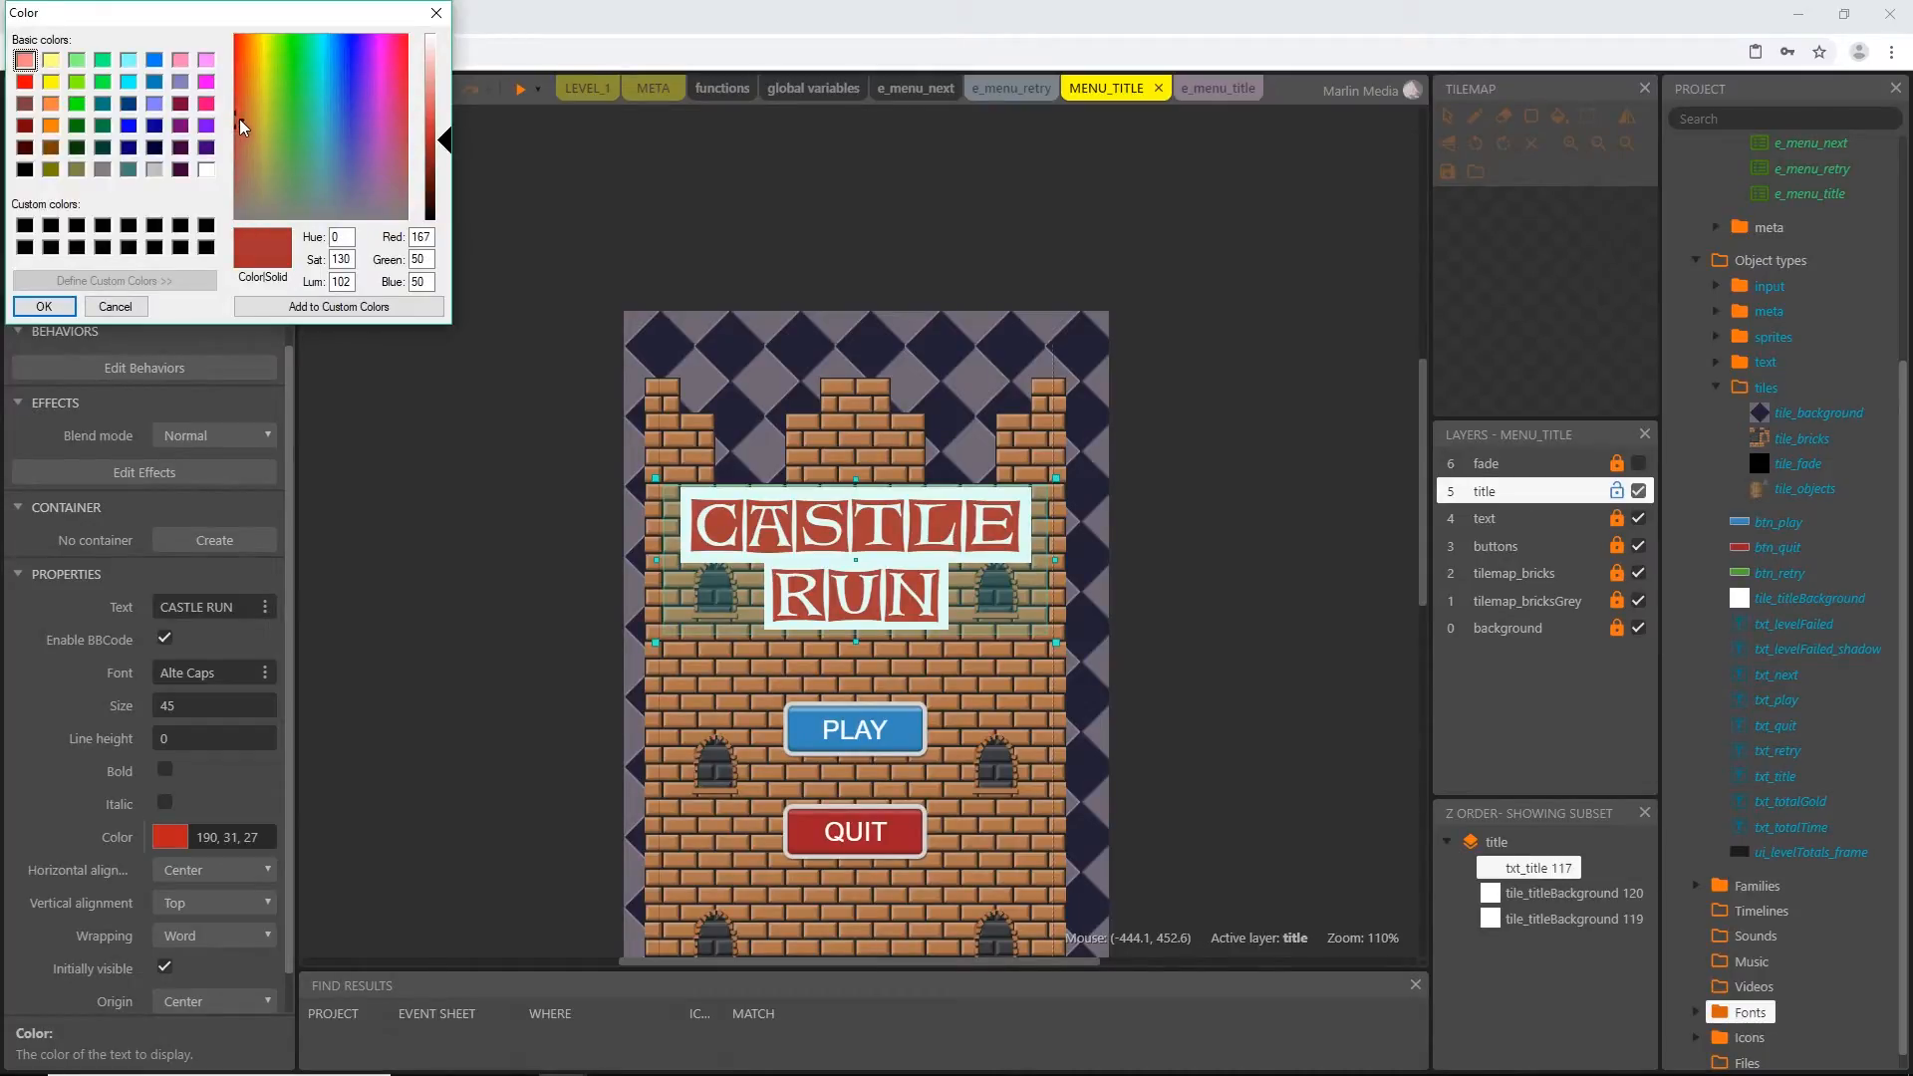
{"action": "left_click", "coordinate": [425, 147]}
{"action": "left_click", "coordinate": [44, 306]}
{"action": "left_click", "coordinate": [866, 665]}
Lock the title layer of the MENU_TITLE layout
{"action": "scroll", "coordinate": [866, 666], "scroll_direction": "down", "scroll_amount": 2}
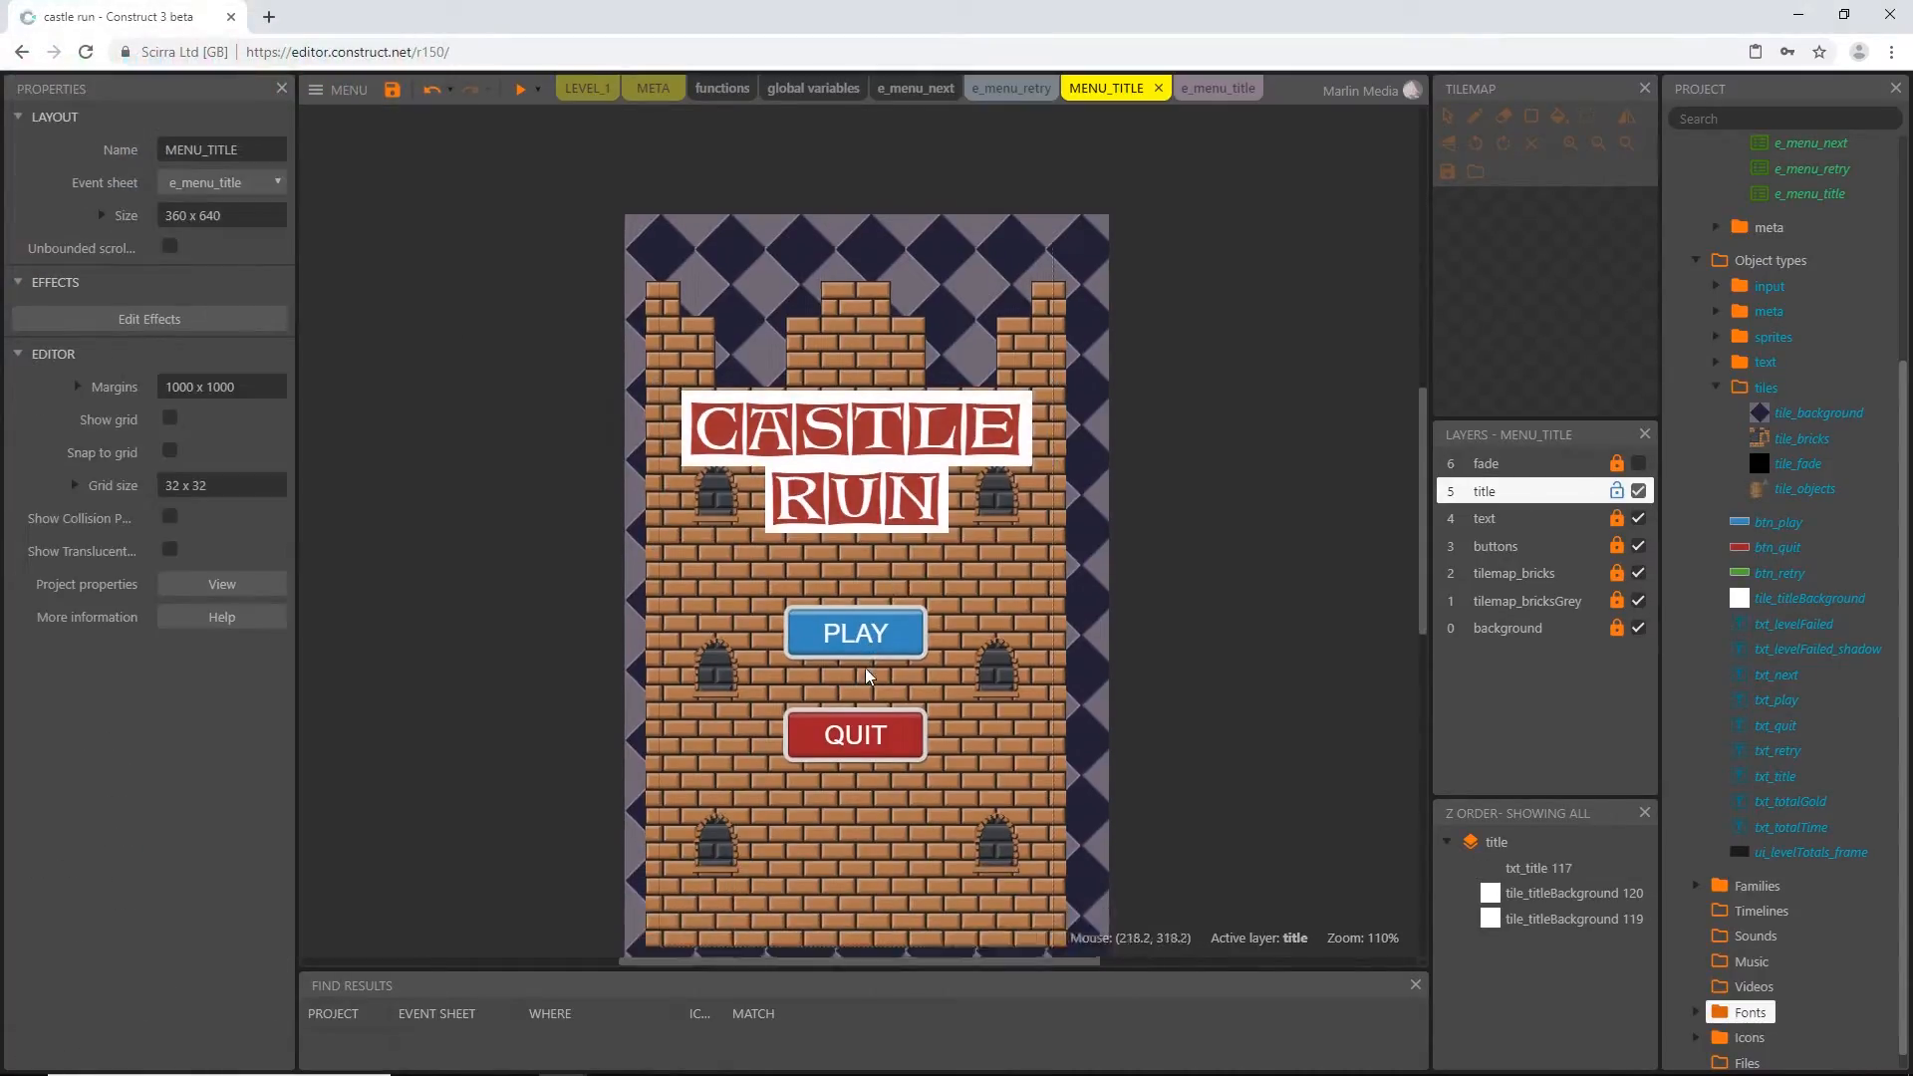
{"action": "scroll", "coordinate": [999, 590], "scroll_direction": "up", "scroll_amount": 1}
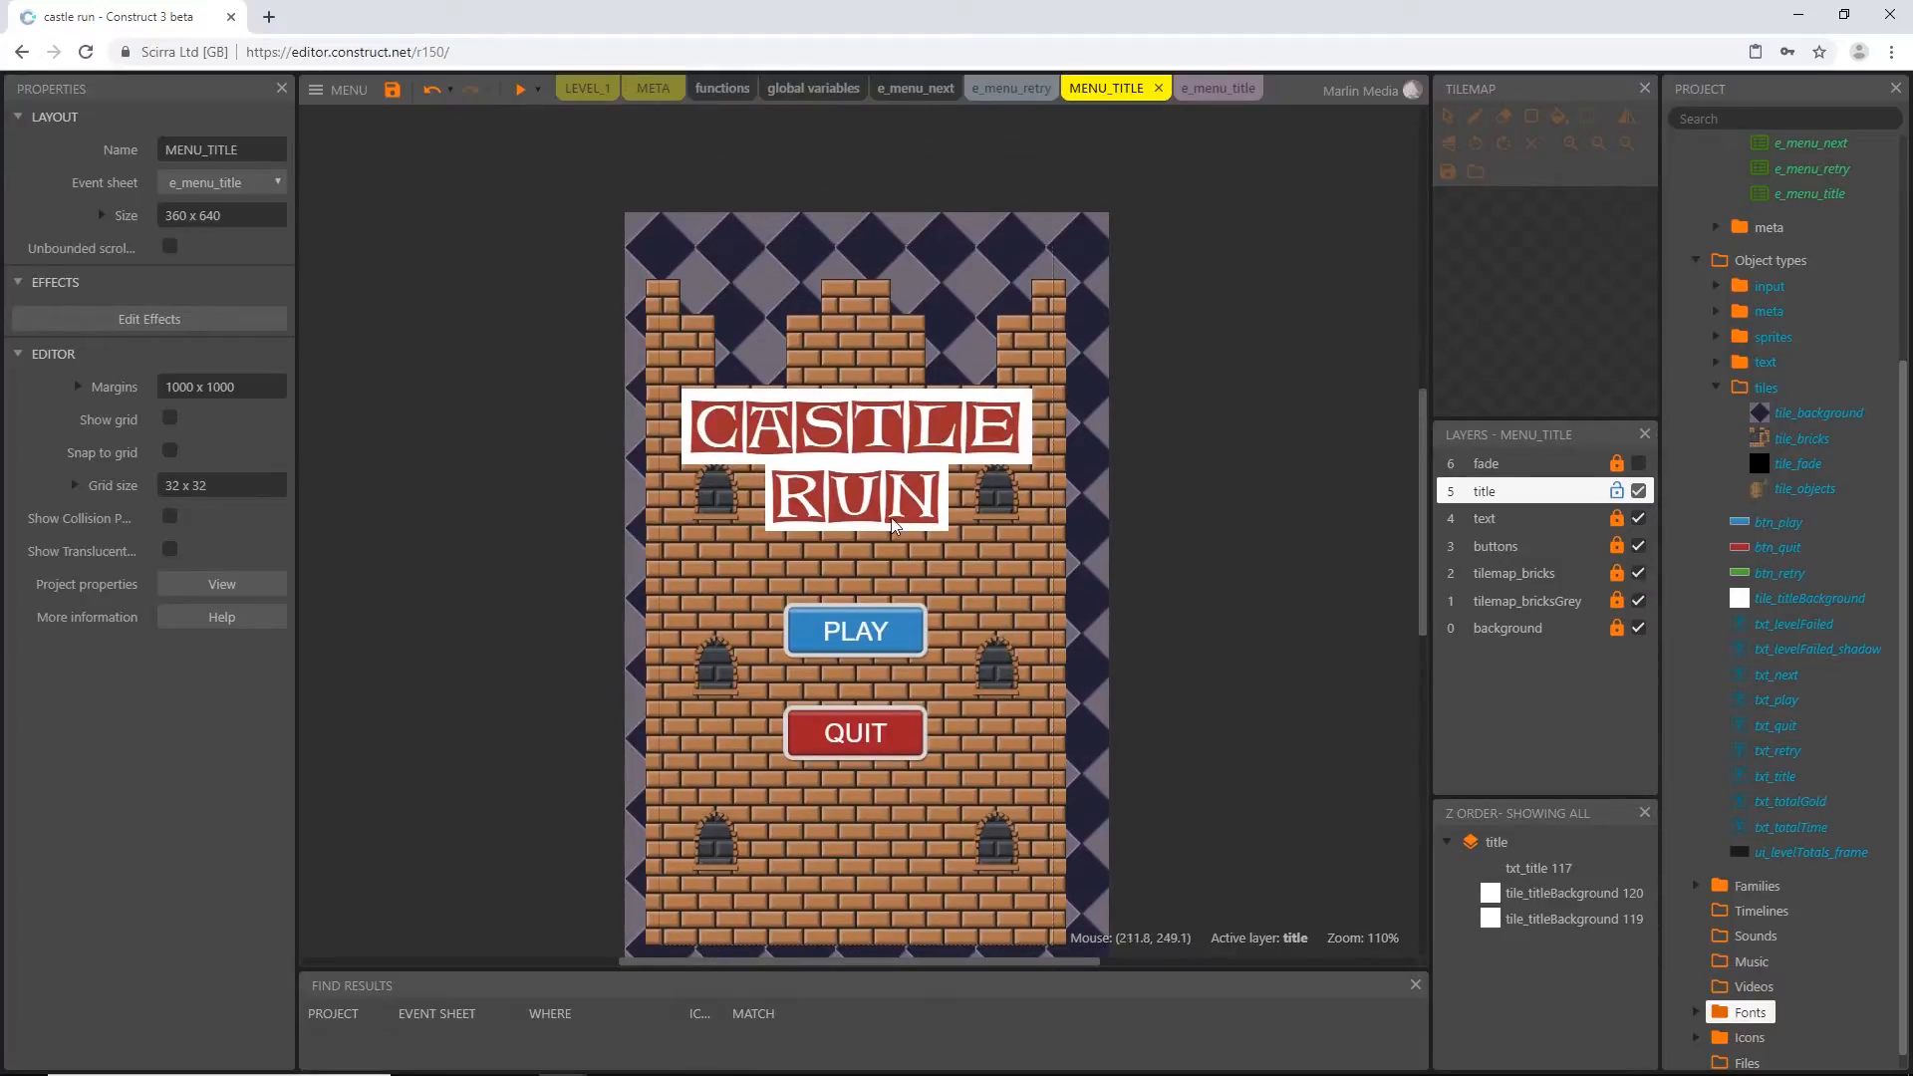
{"action": "scroll", "coordinate": [894, 525], "scroll_direction": "down", "scroll_amount": 2}
{"action": "scroll", "coordinate": [1345, 528], "scroll_direction": "up", "scroll_amount": 1}
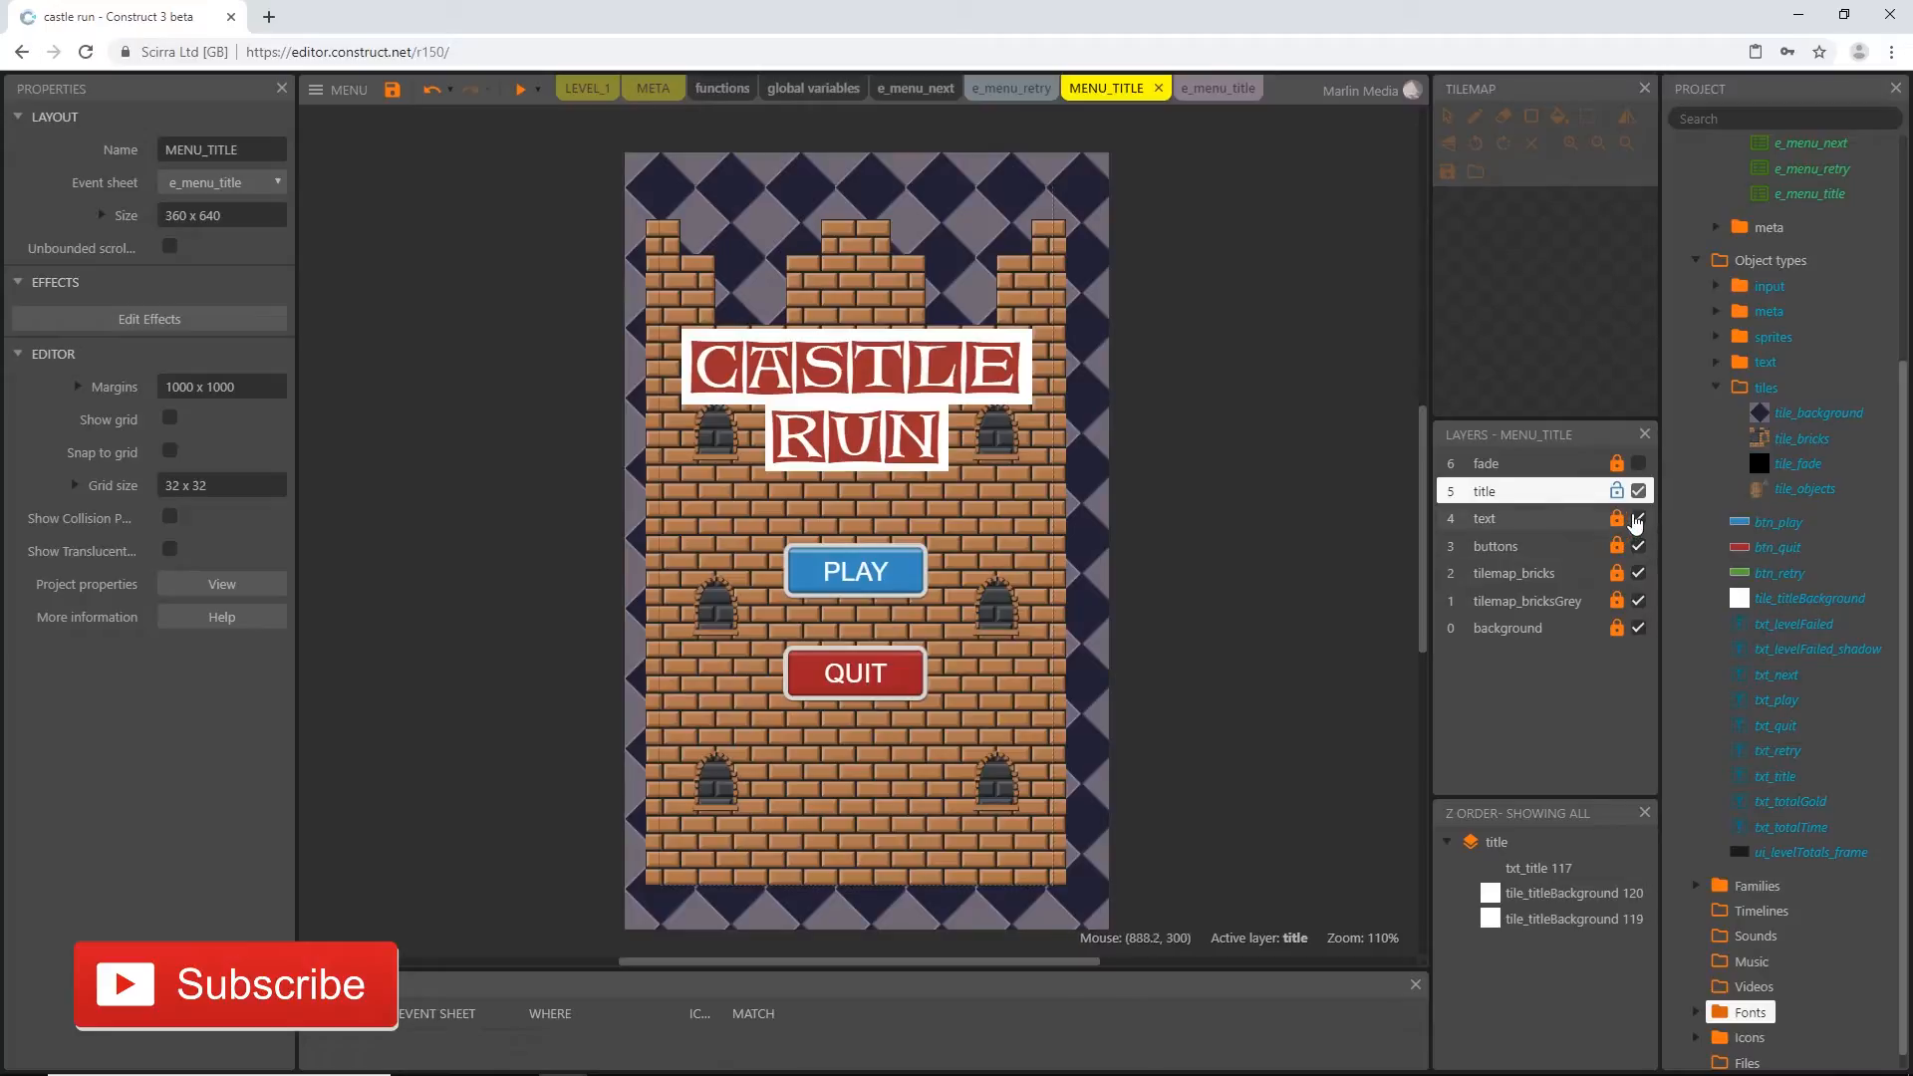
{"action": "left_click", "coordinate": [1616, 491]}
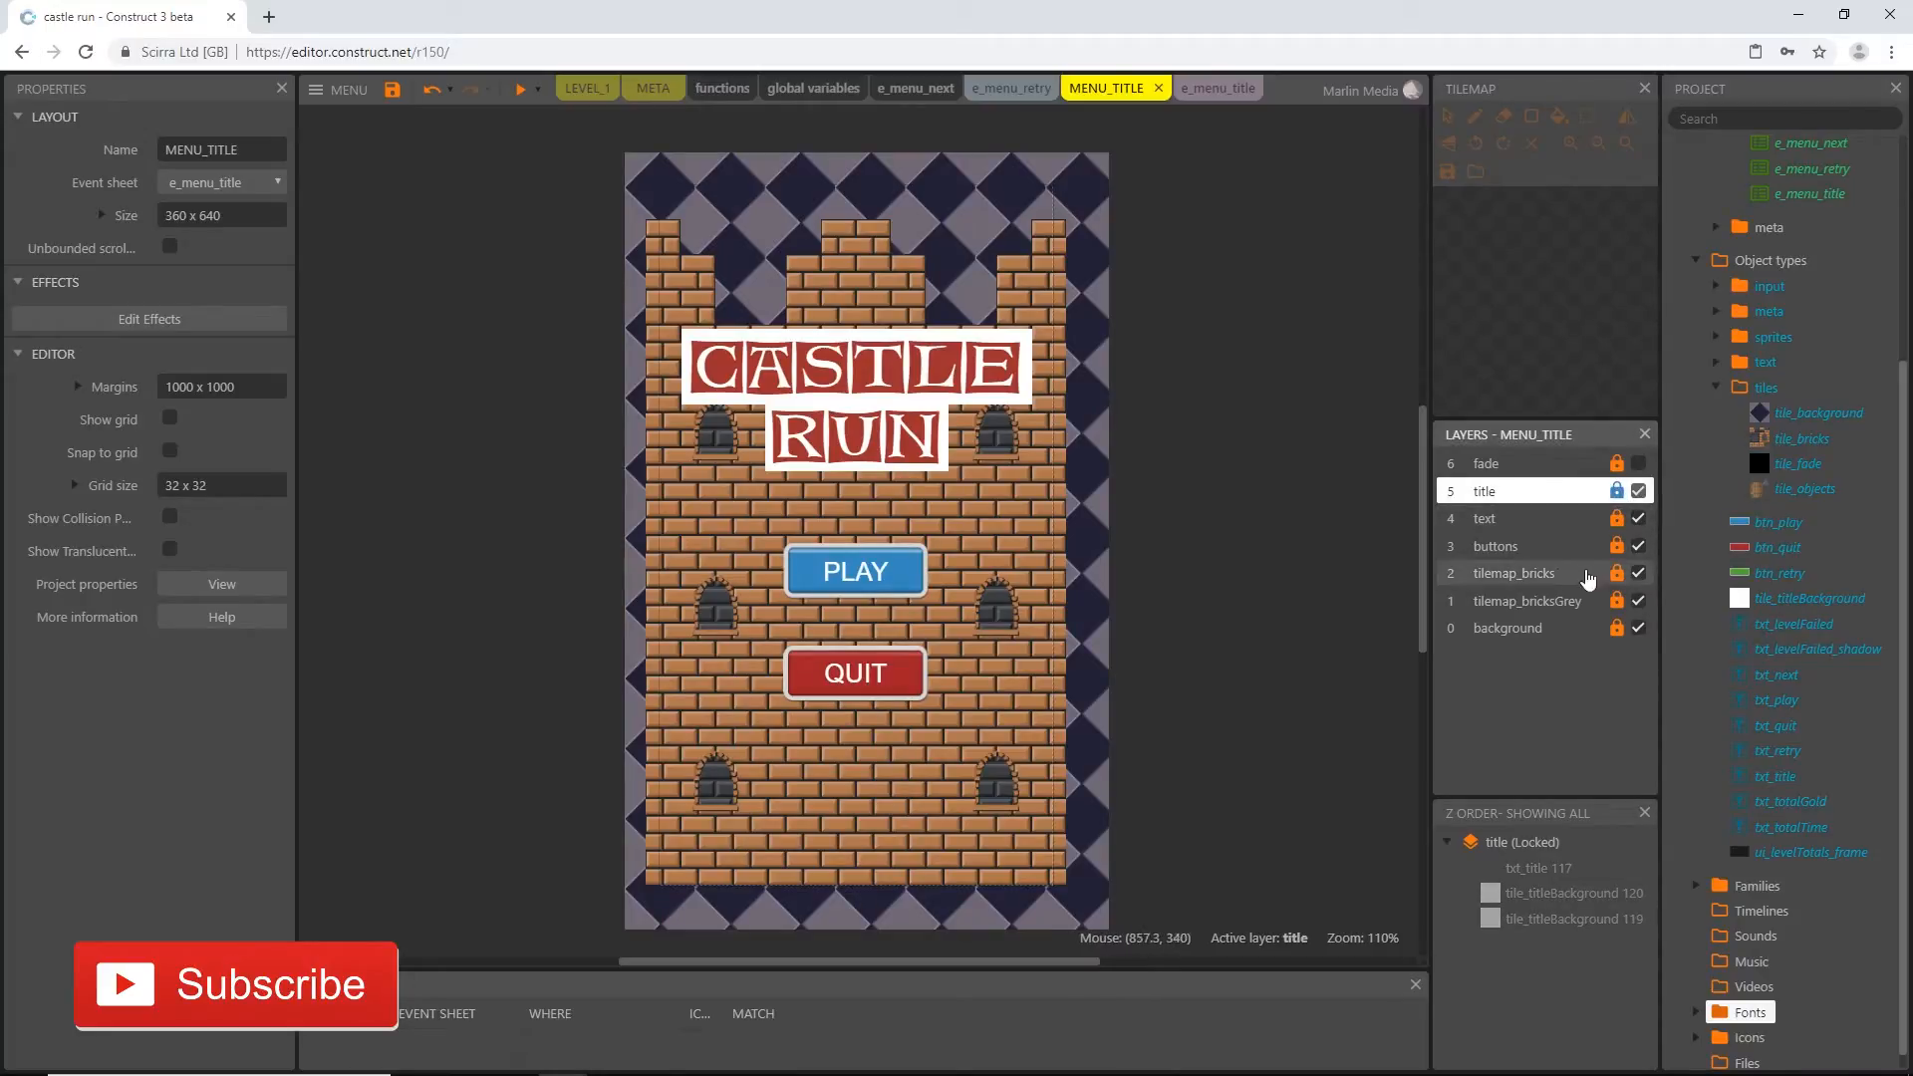
Add a Touch event with the On tap object condition for btn_play to the e_menu_title event sheet
{"action": "left_click", "coordinate": [1225, 96]}
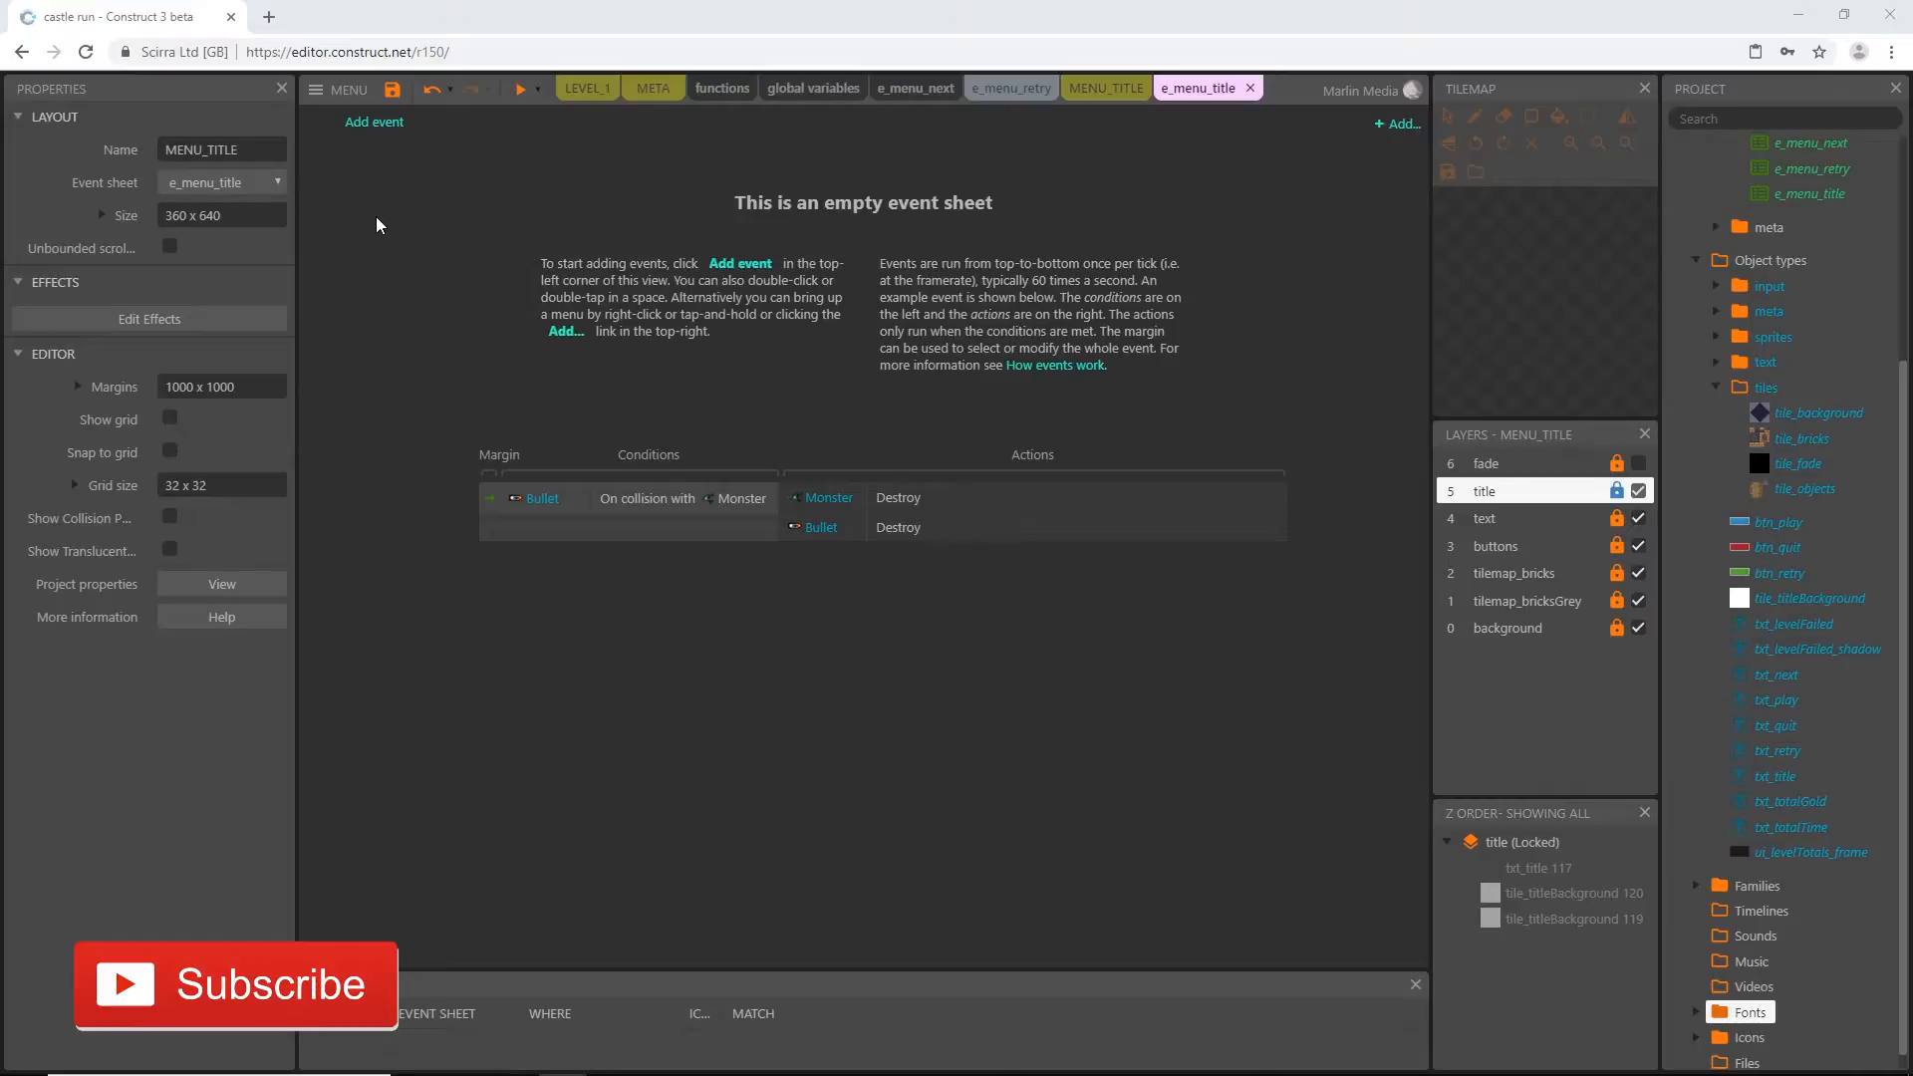
{"action": "left_click", "coordinate": [385, 126]}
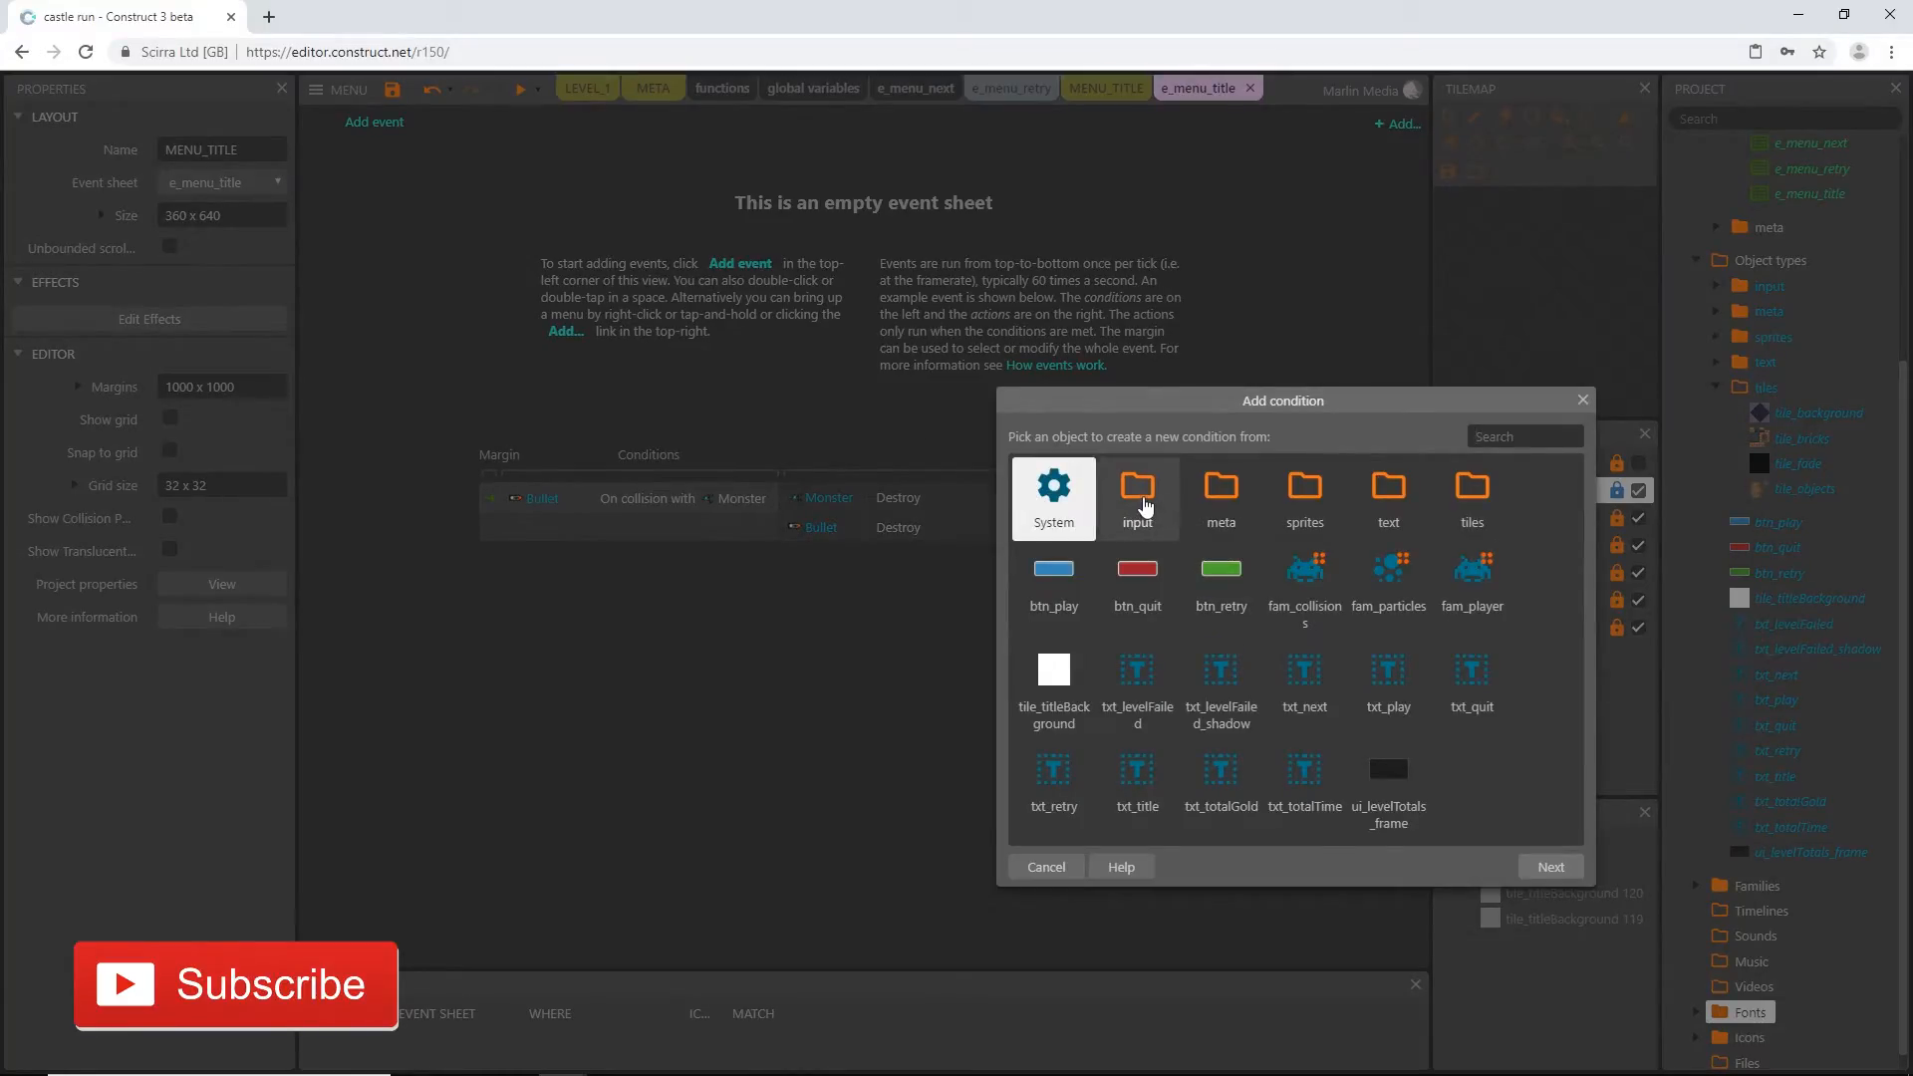
{"action": "double_click", "coordinate": [1141, 498]}
{"action": "double_click", "coordinate": [1143, 501]}
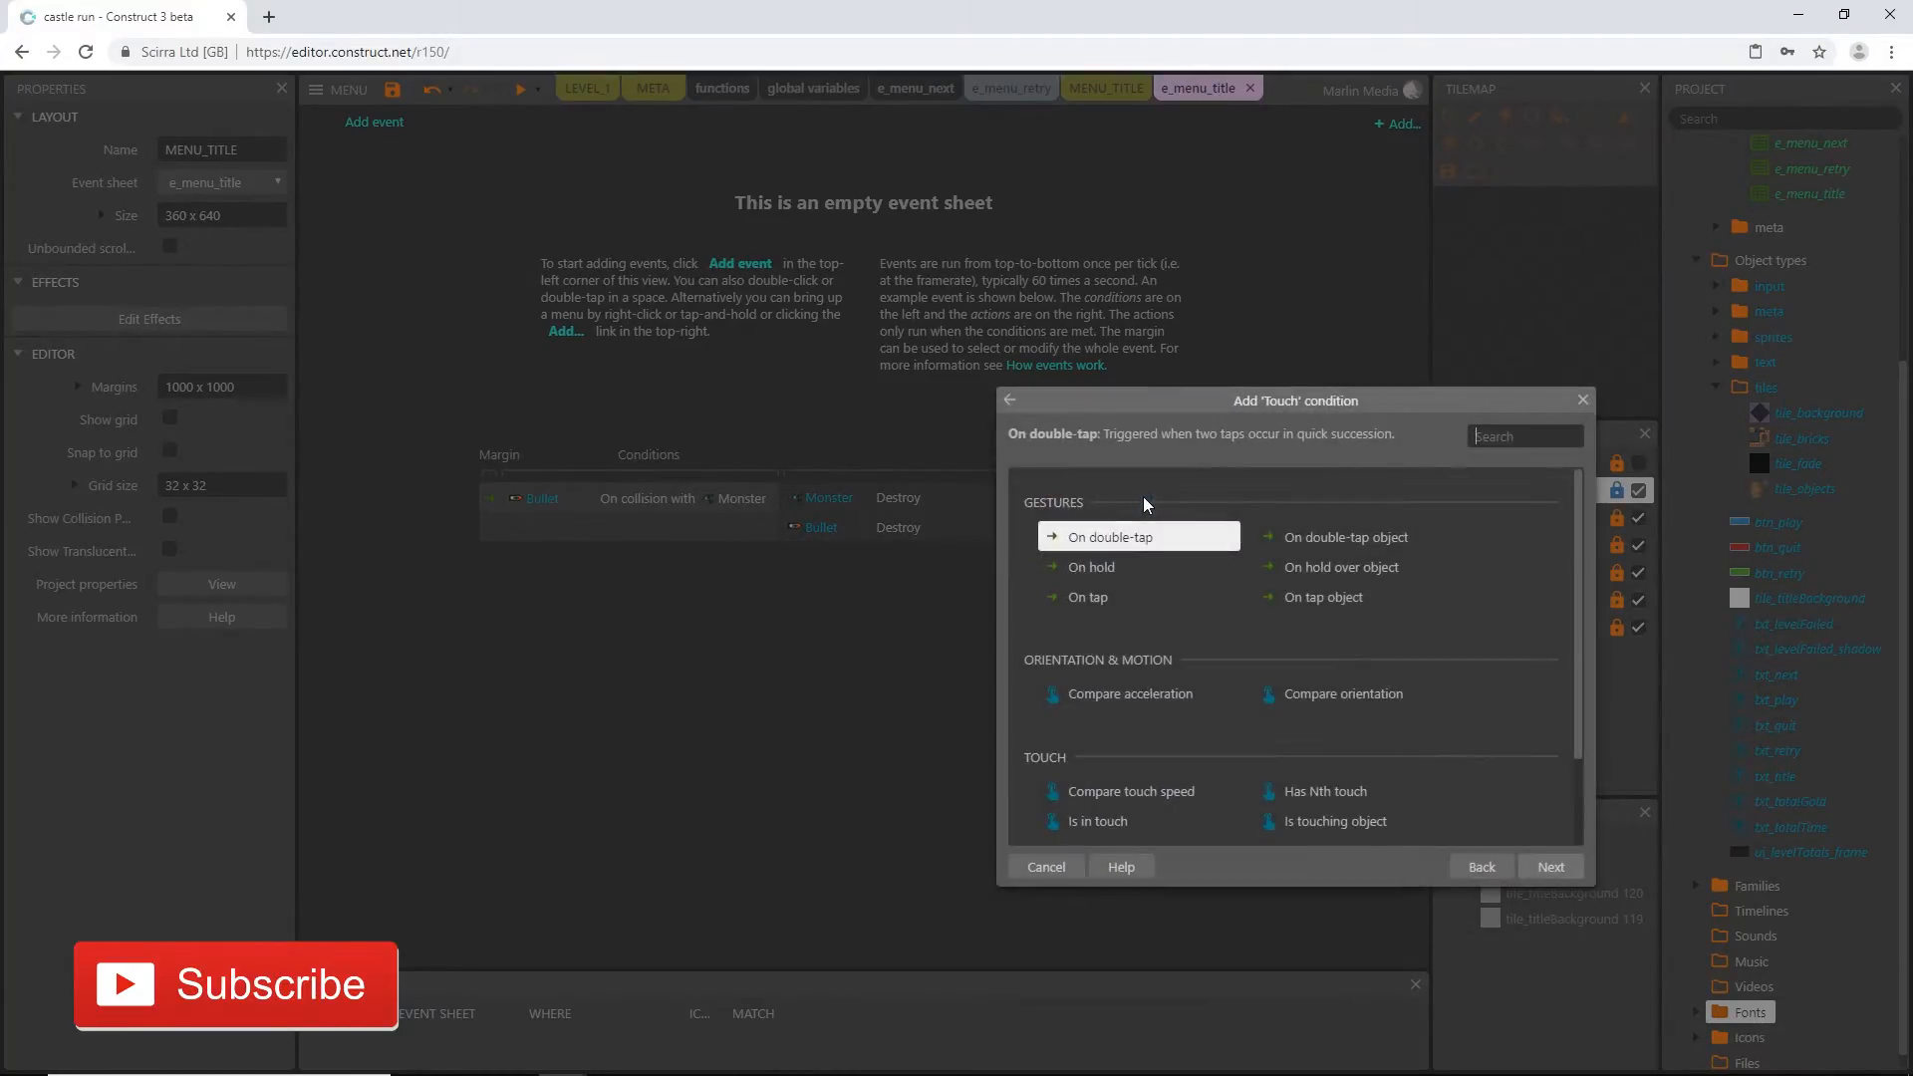
{"action": "double_click", "coordinate": [1325, 606]}
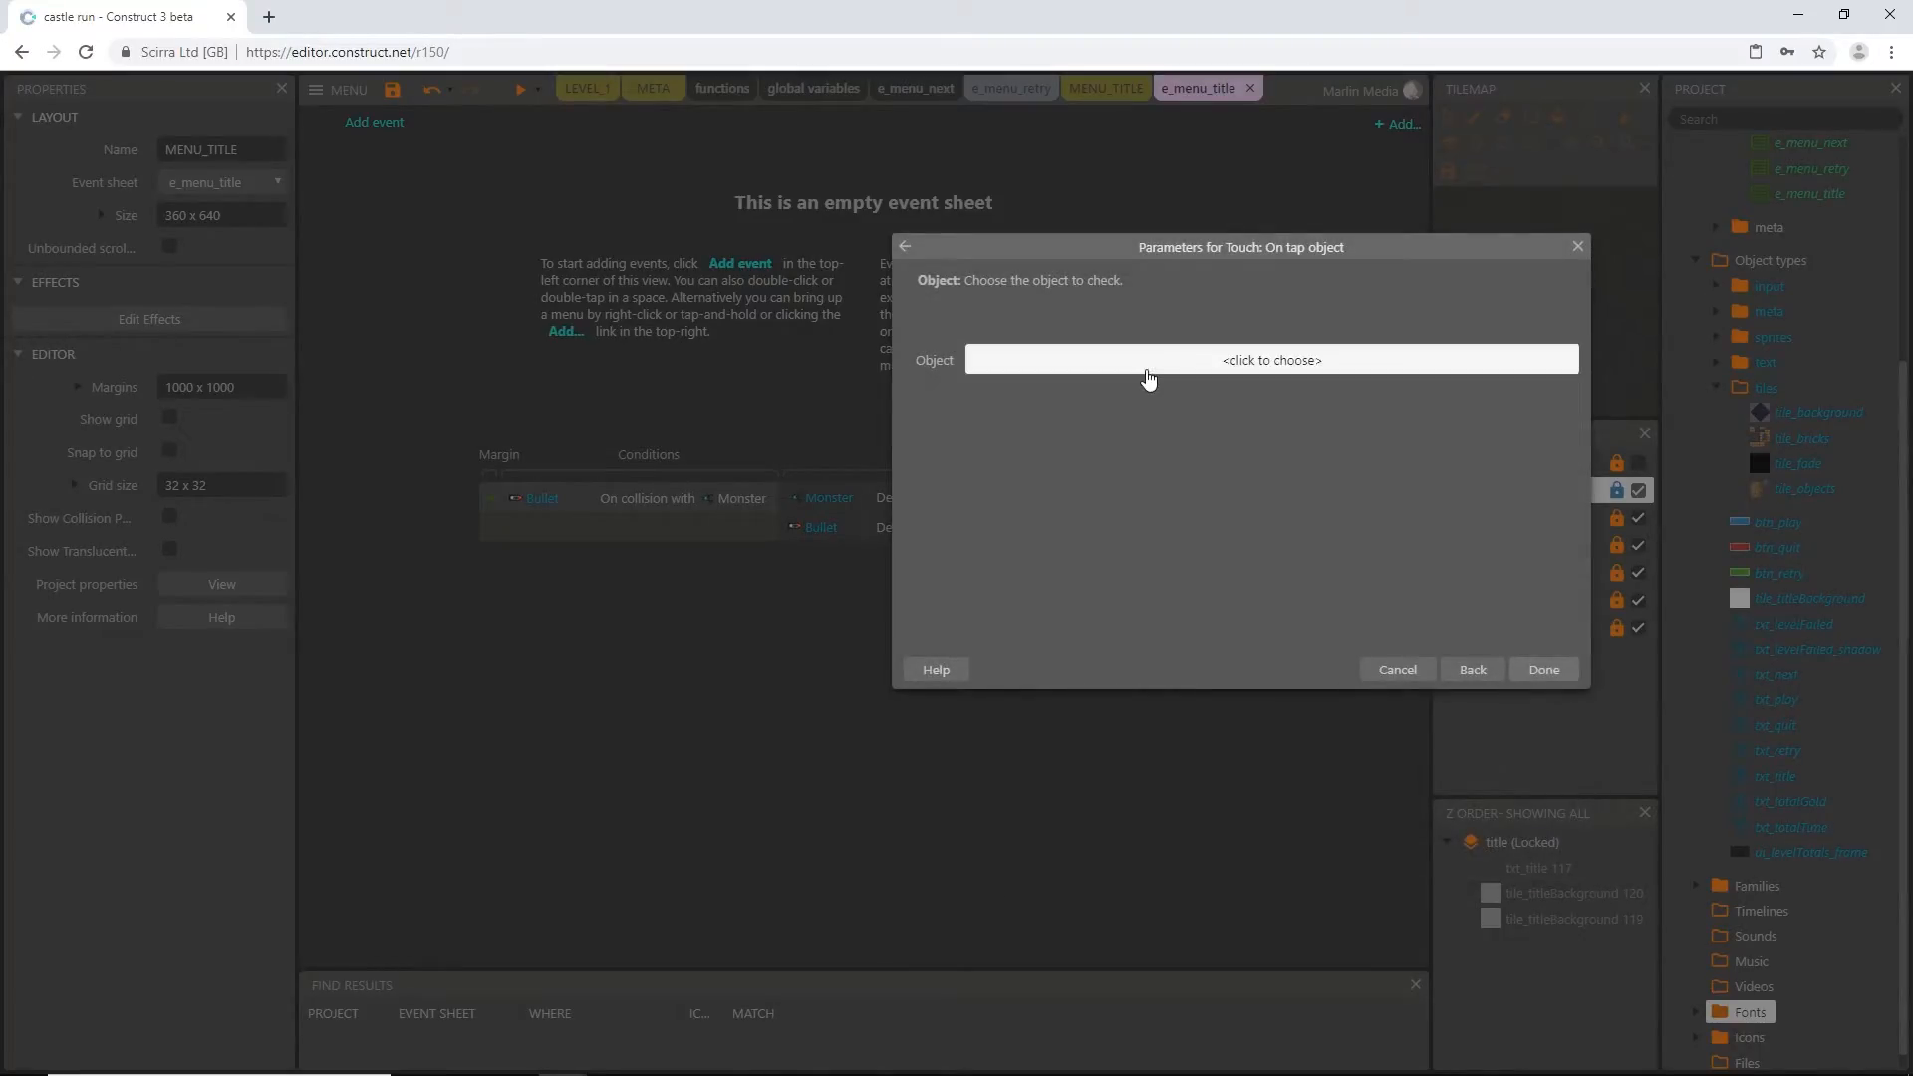
{"action": "left_click", "coordinate": [1149, 371]}
{"action": "left_click", "coordinate": [958, 566]}
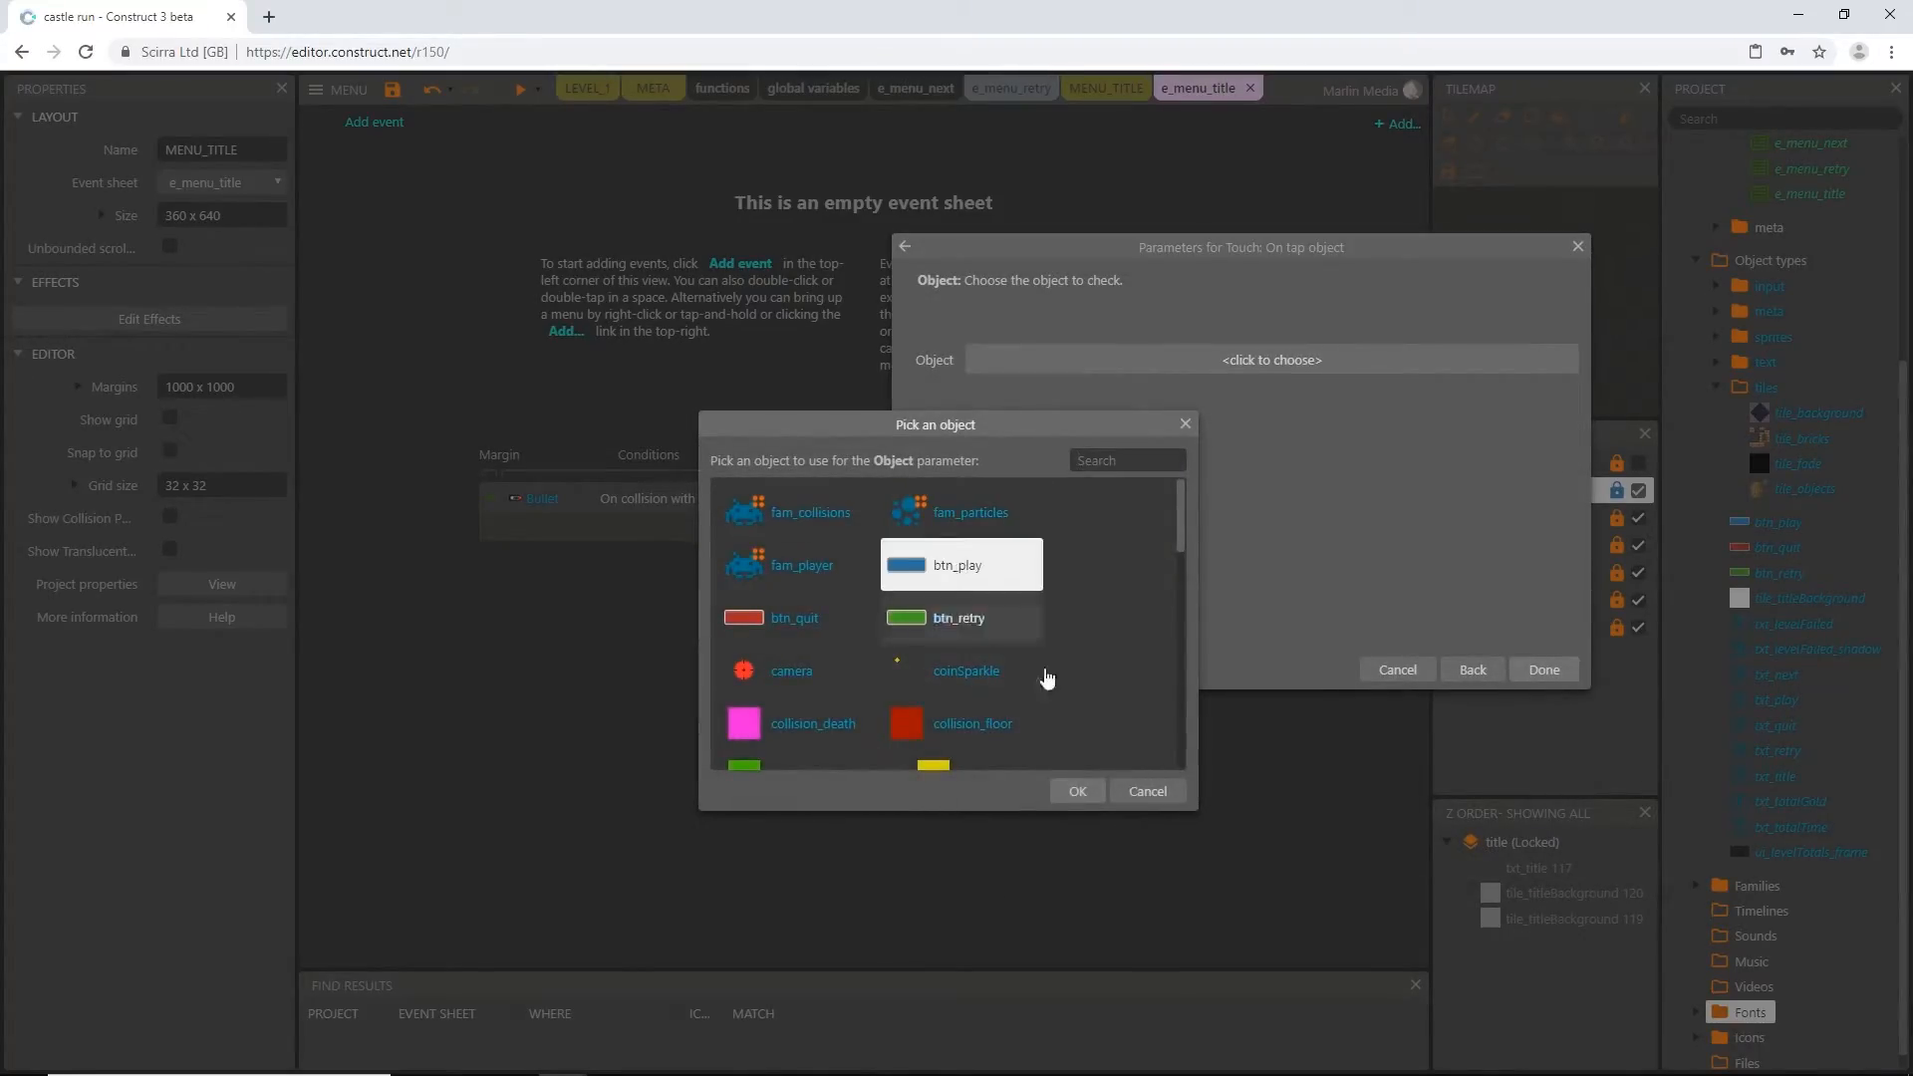
{"action": "left_click", "coordinate": [1078, 791]}
{"action": "left_click", "coordinate": [1545, 670]}
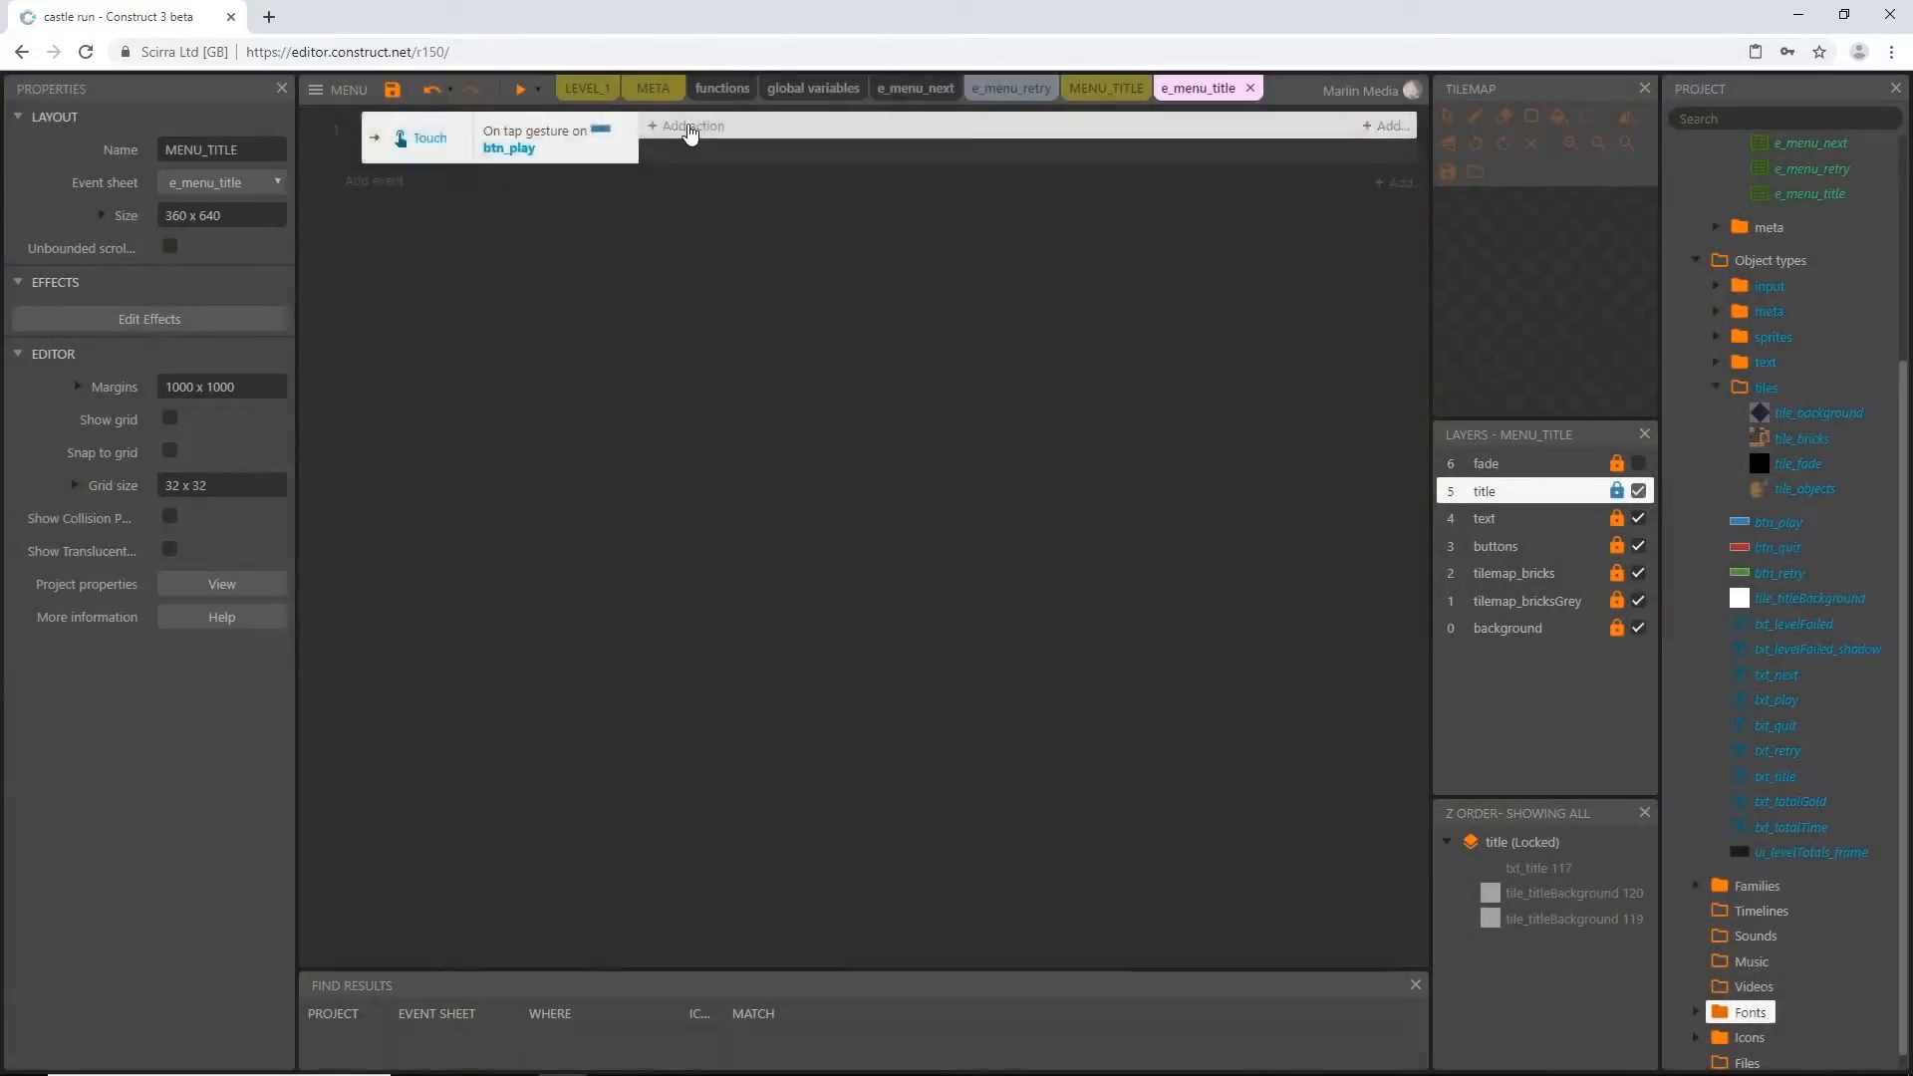
Add a System Go to layout action to the btn_play tap event, with LEVEL_1 as the layout
{"action": "left_click", "coordinate": [684, 127]}
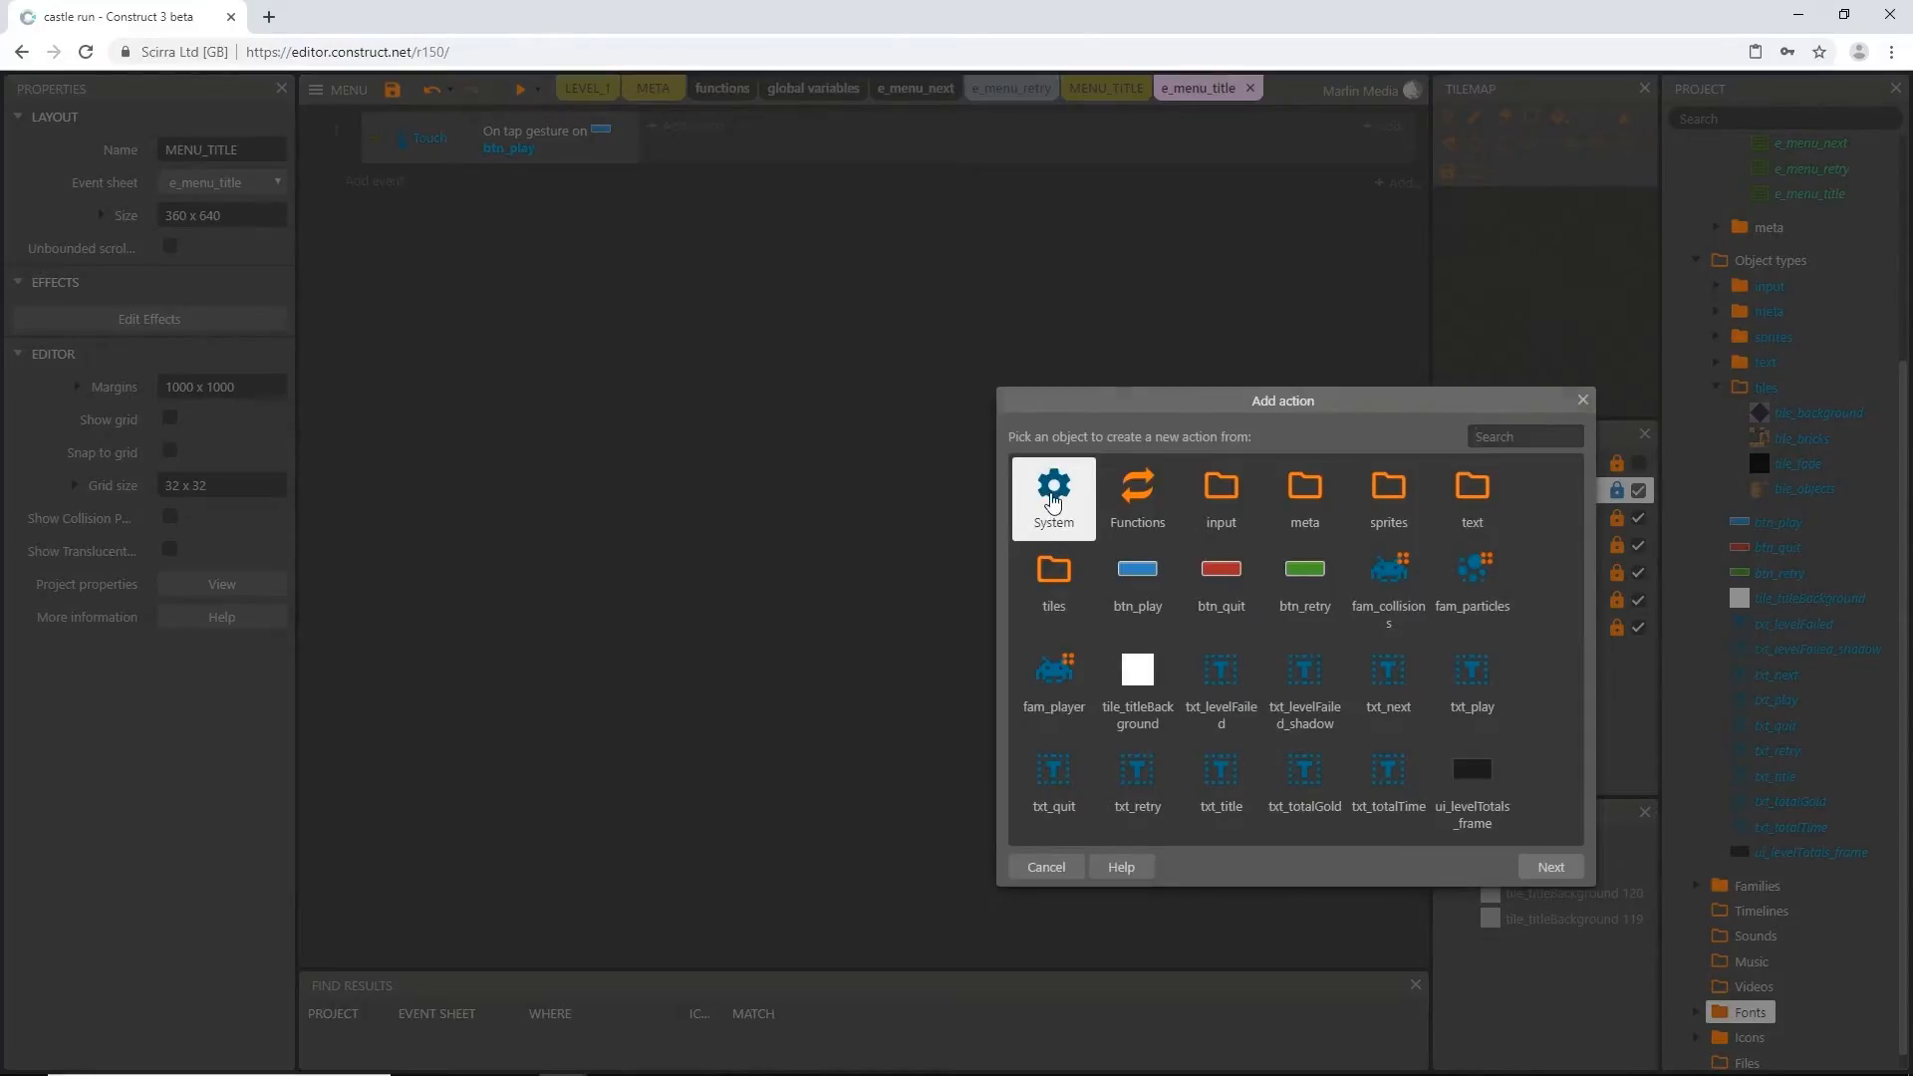
{"action": "double_click", "coordinate": [1058, 512]}
{"action": "type", "text": "go to"}
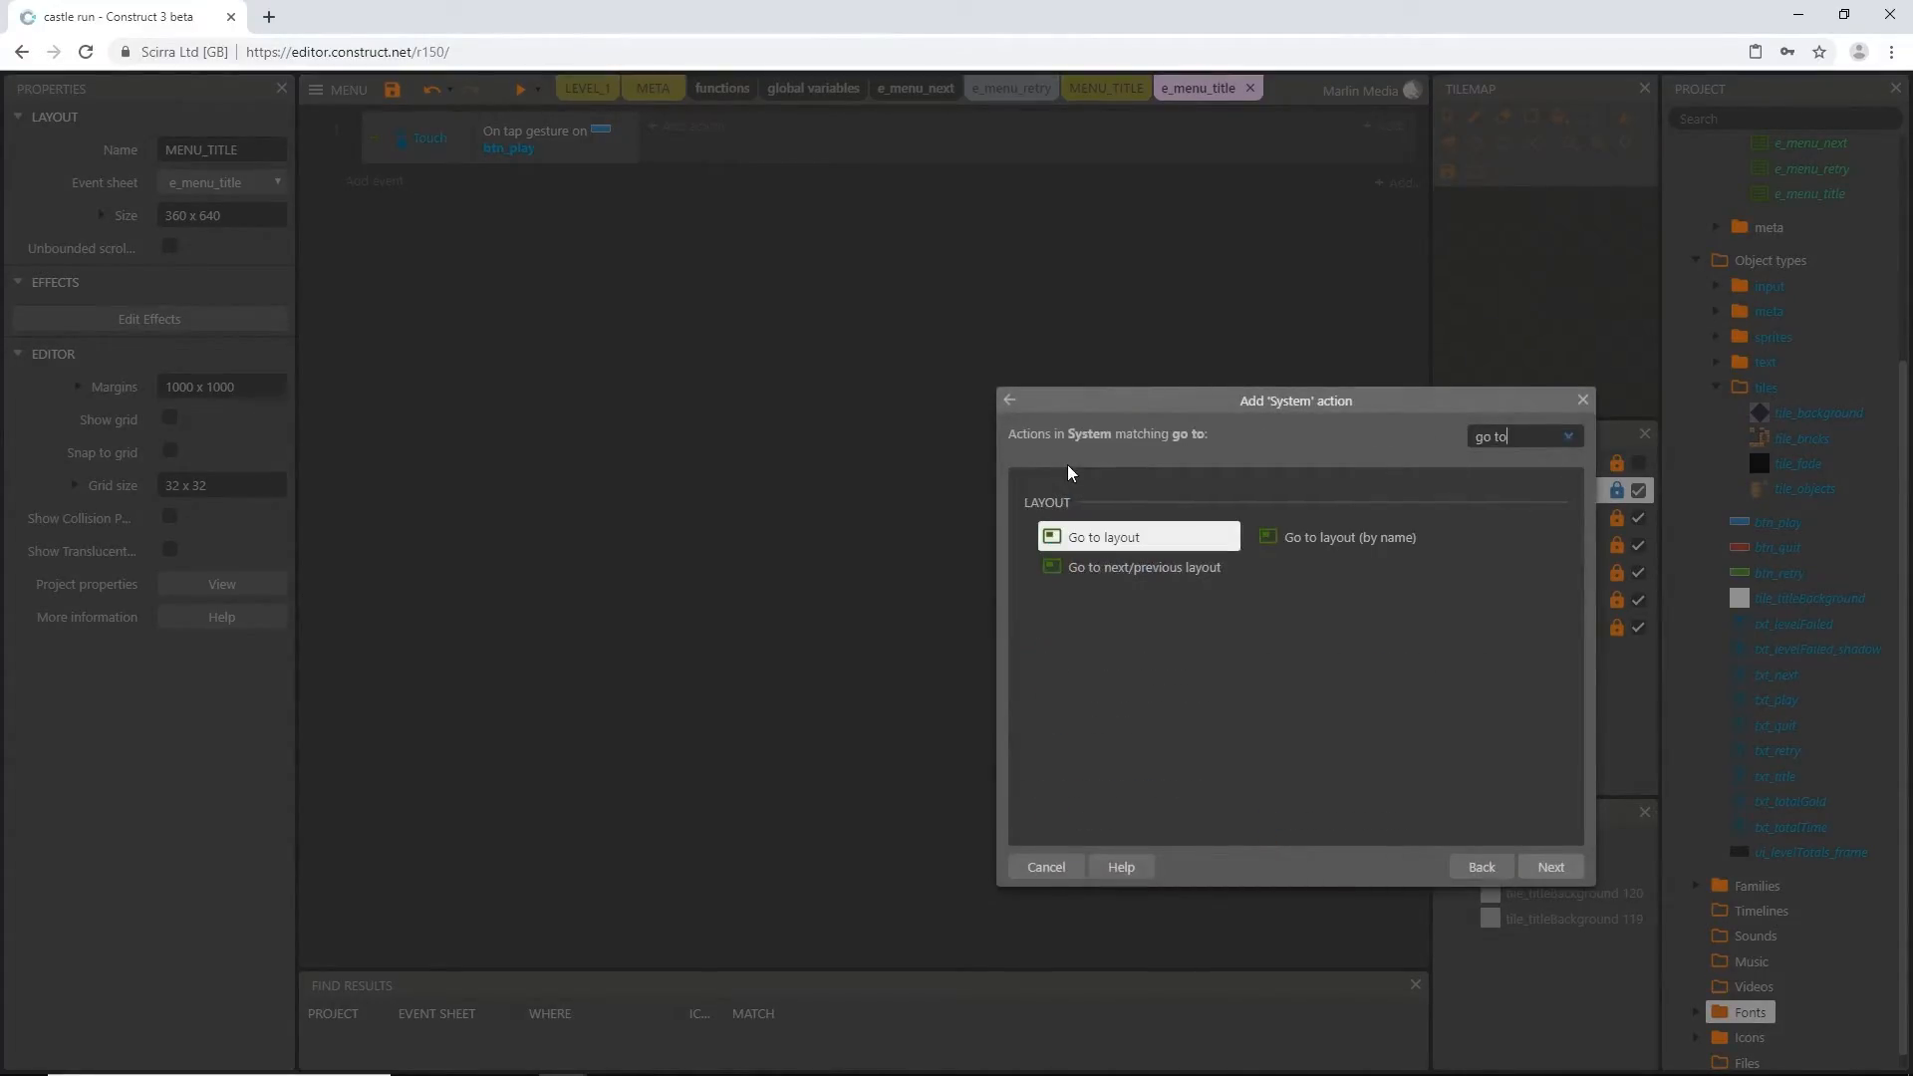
{"action": "key", "text": "Return"}
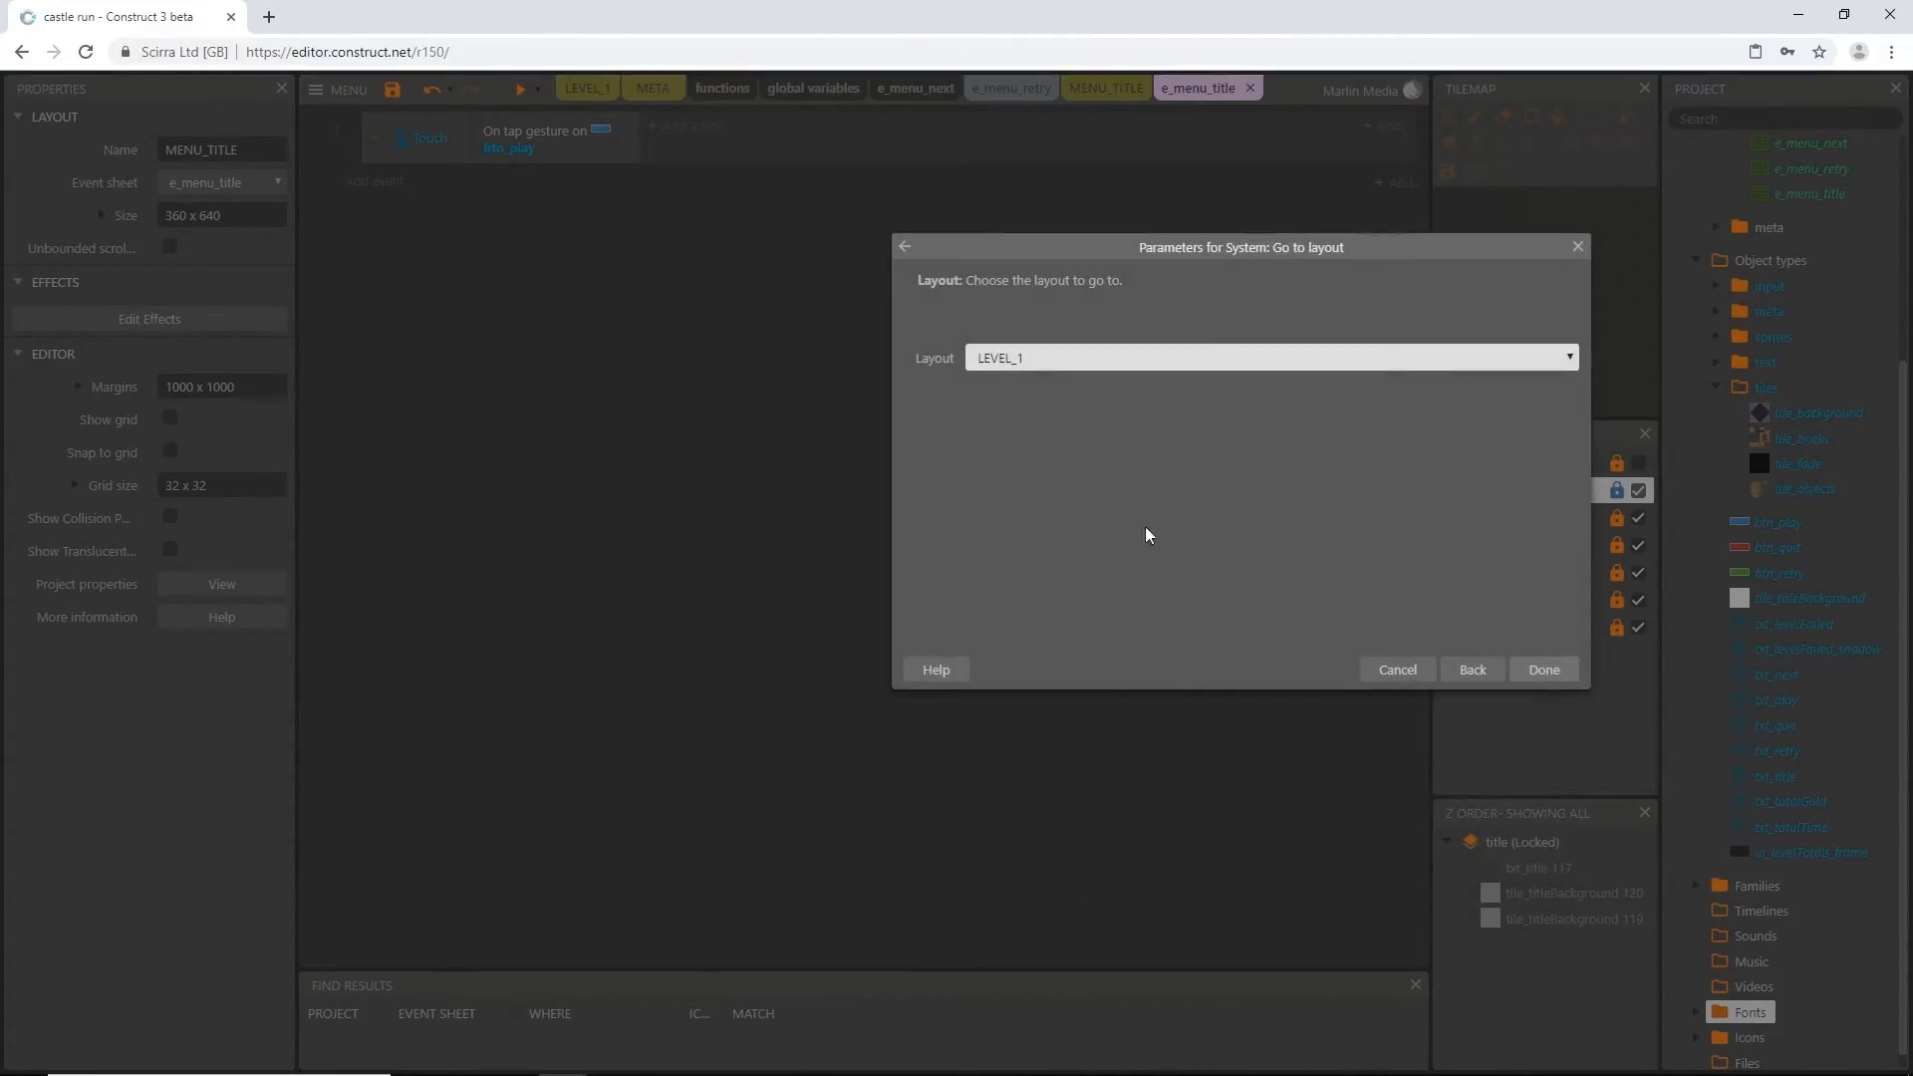
{"action": "left_click", "coordinate": [1567, 669]}
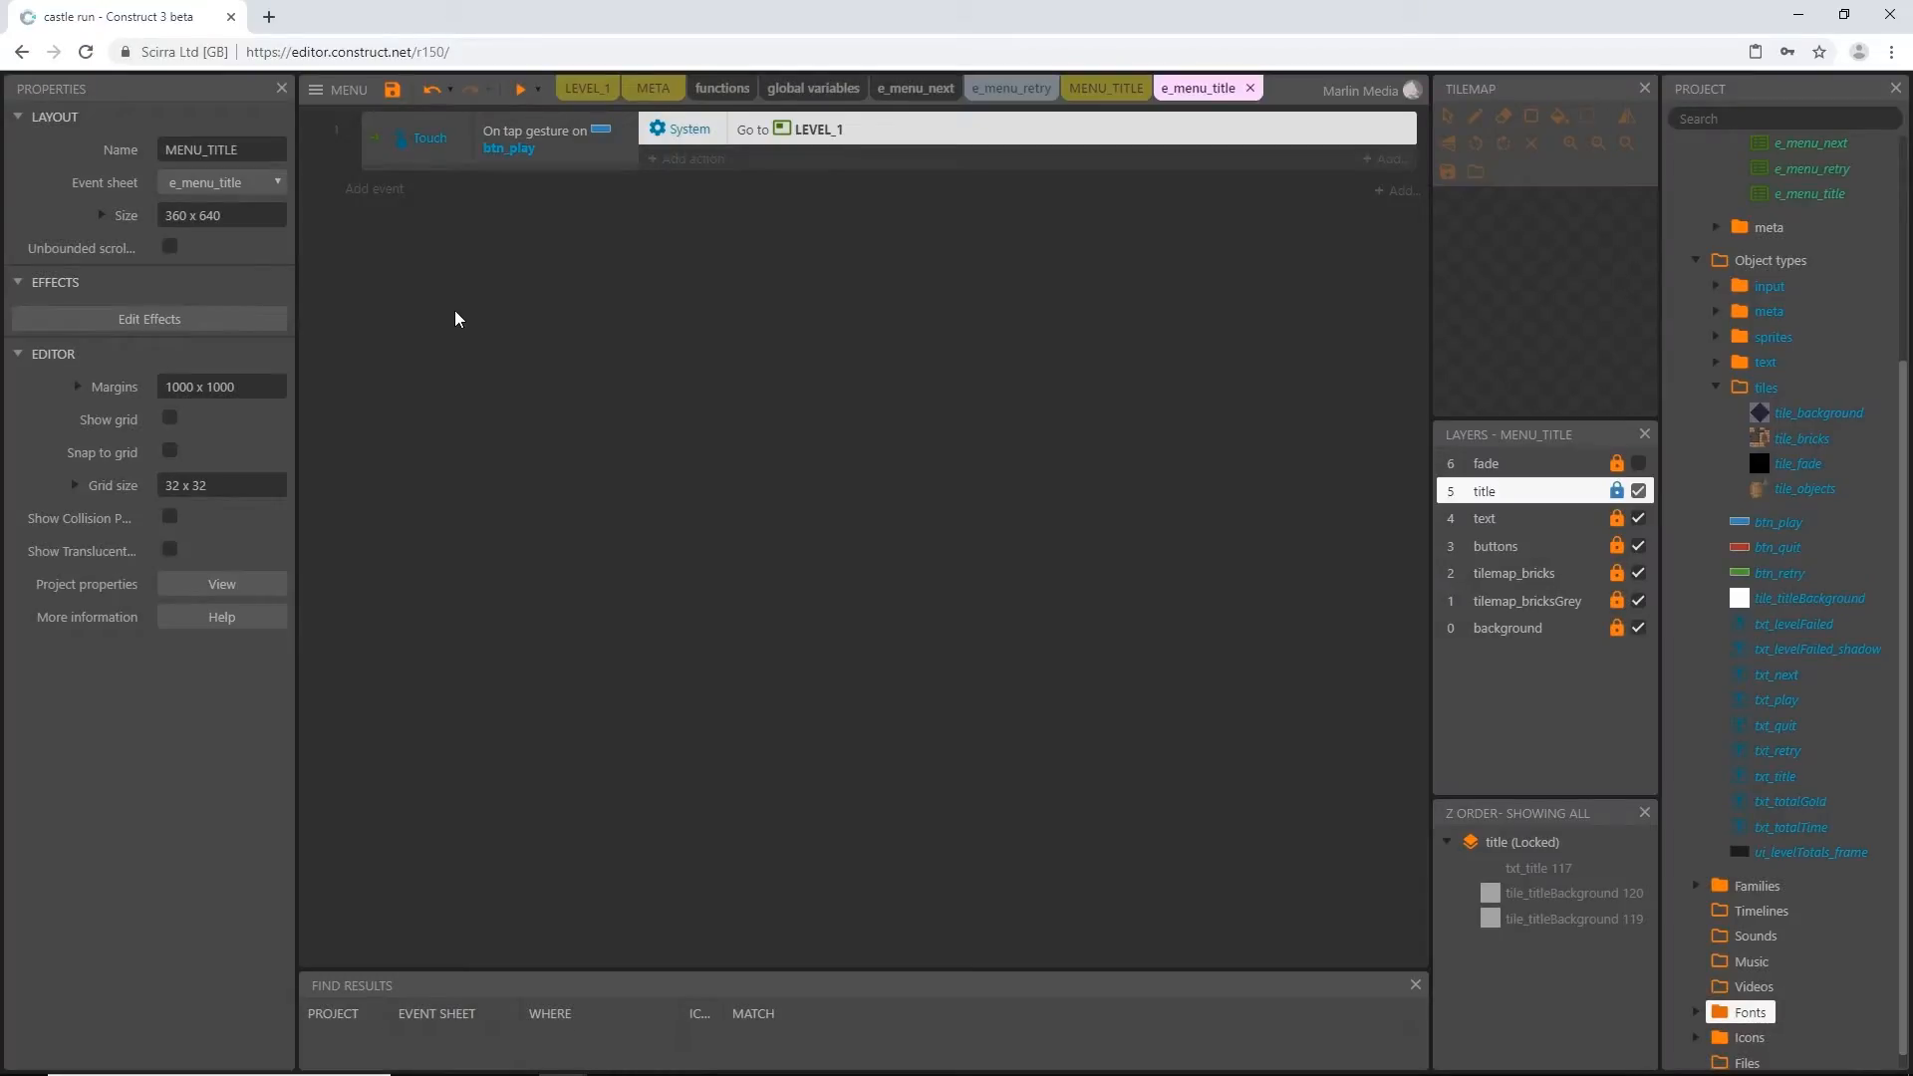
Add a group named Buttons (title) to the e_menu_title event sheet and move the btn_play tap event into it
{"action": "right_click", "coordinate": [440, 311]}
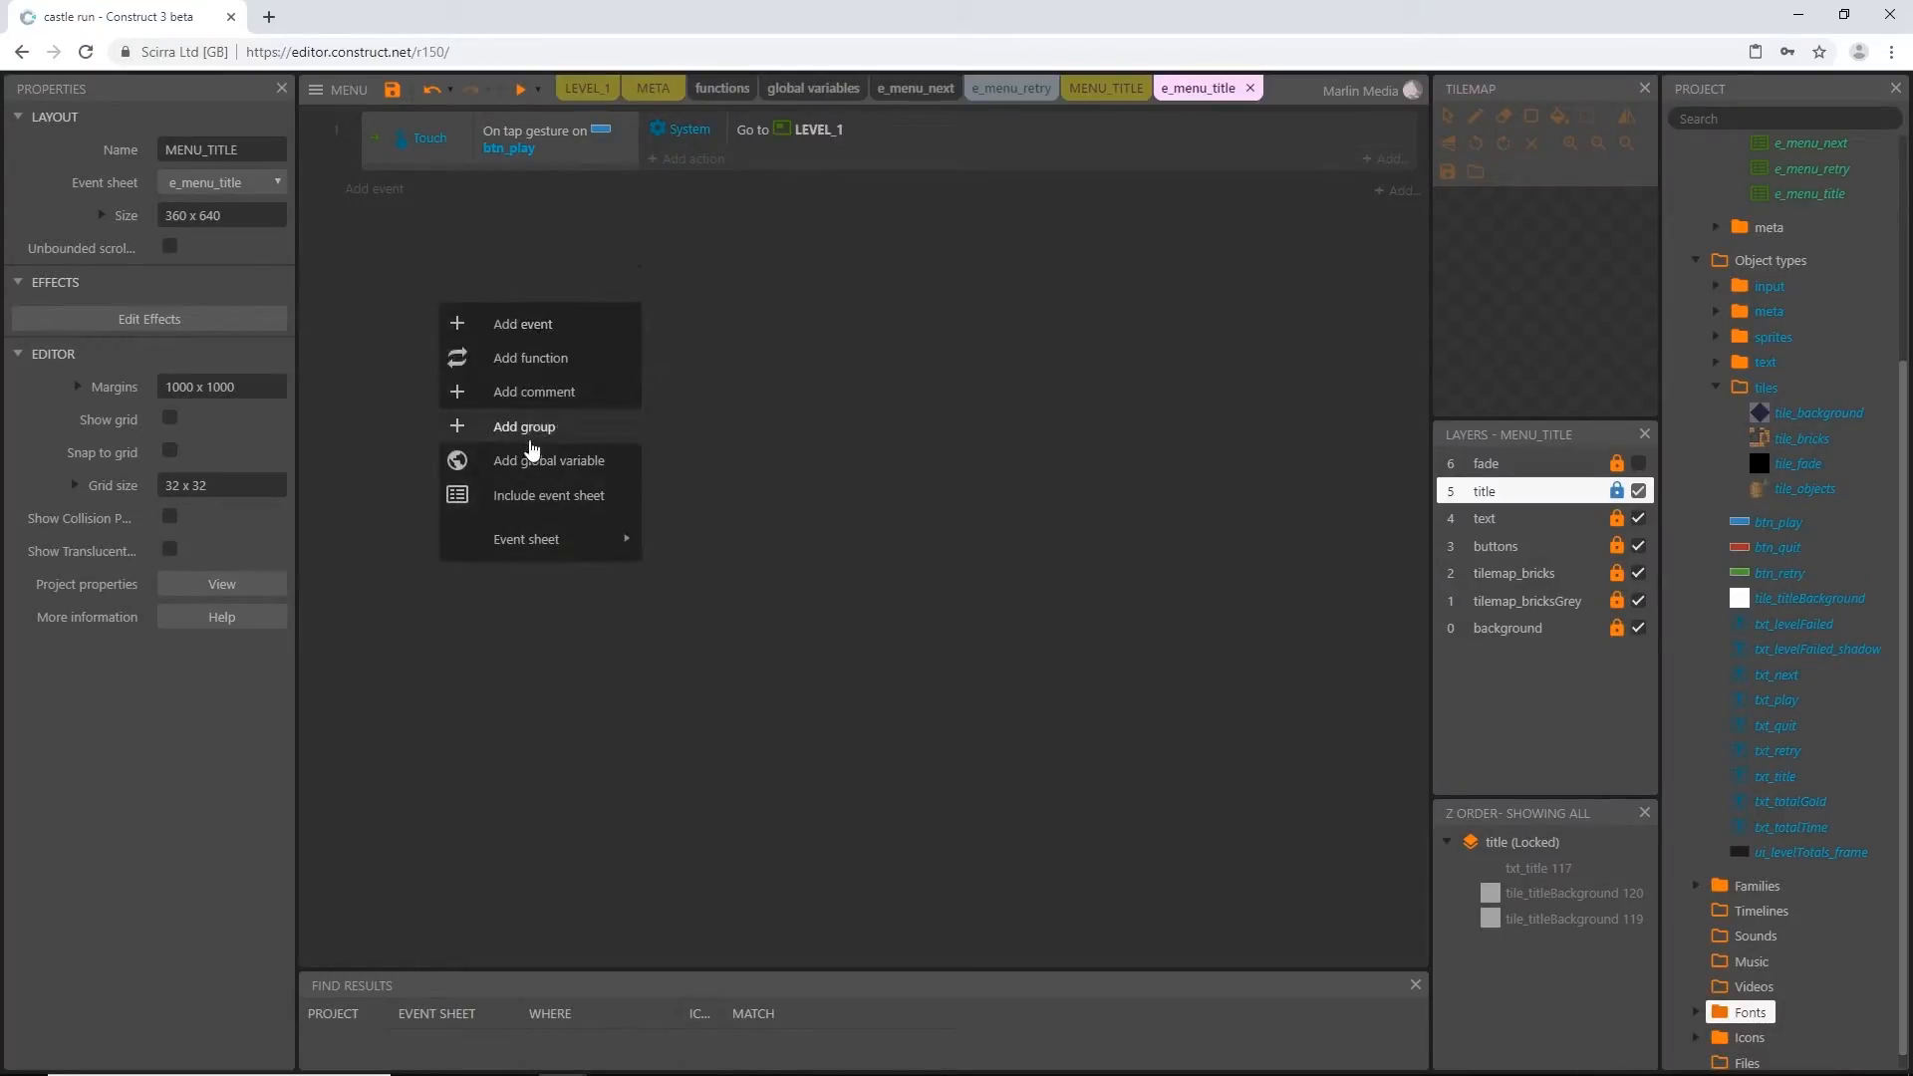
{"action": "left_click", "coordinate": [523, 428]}
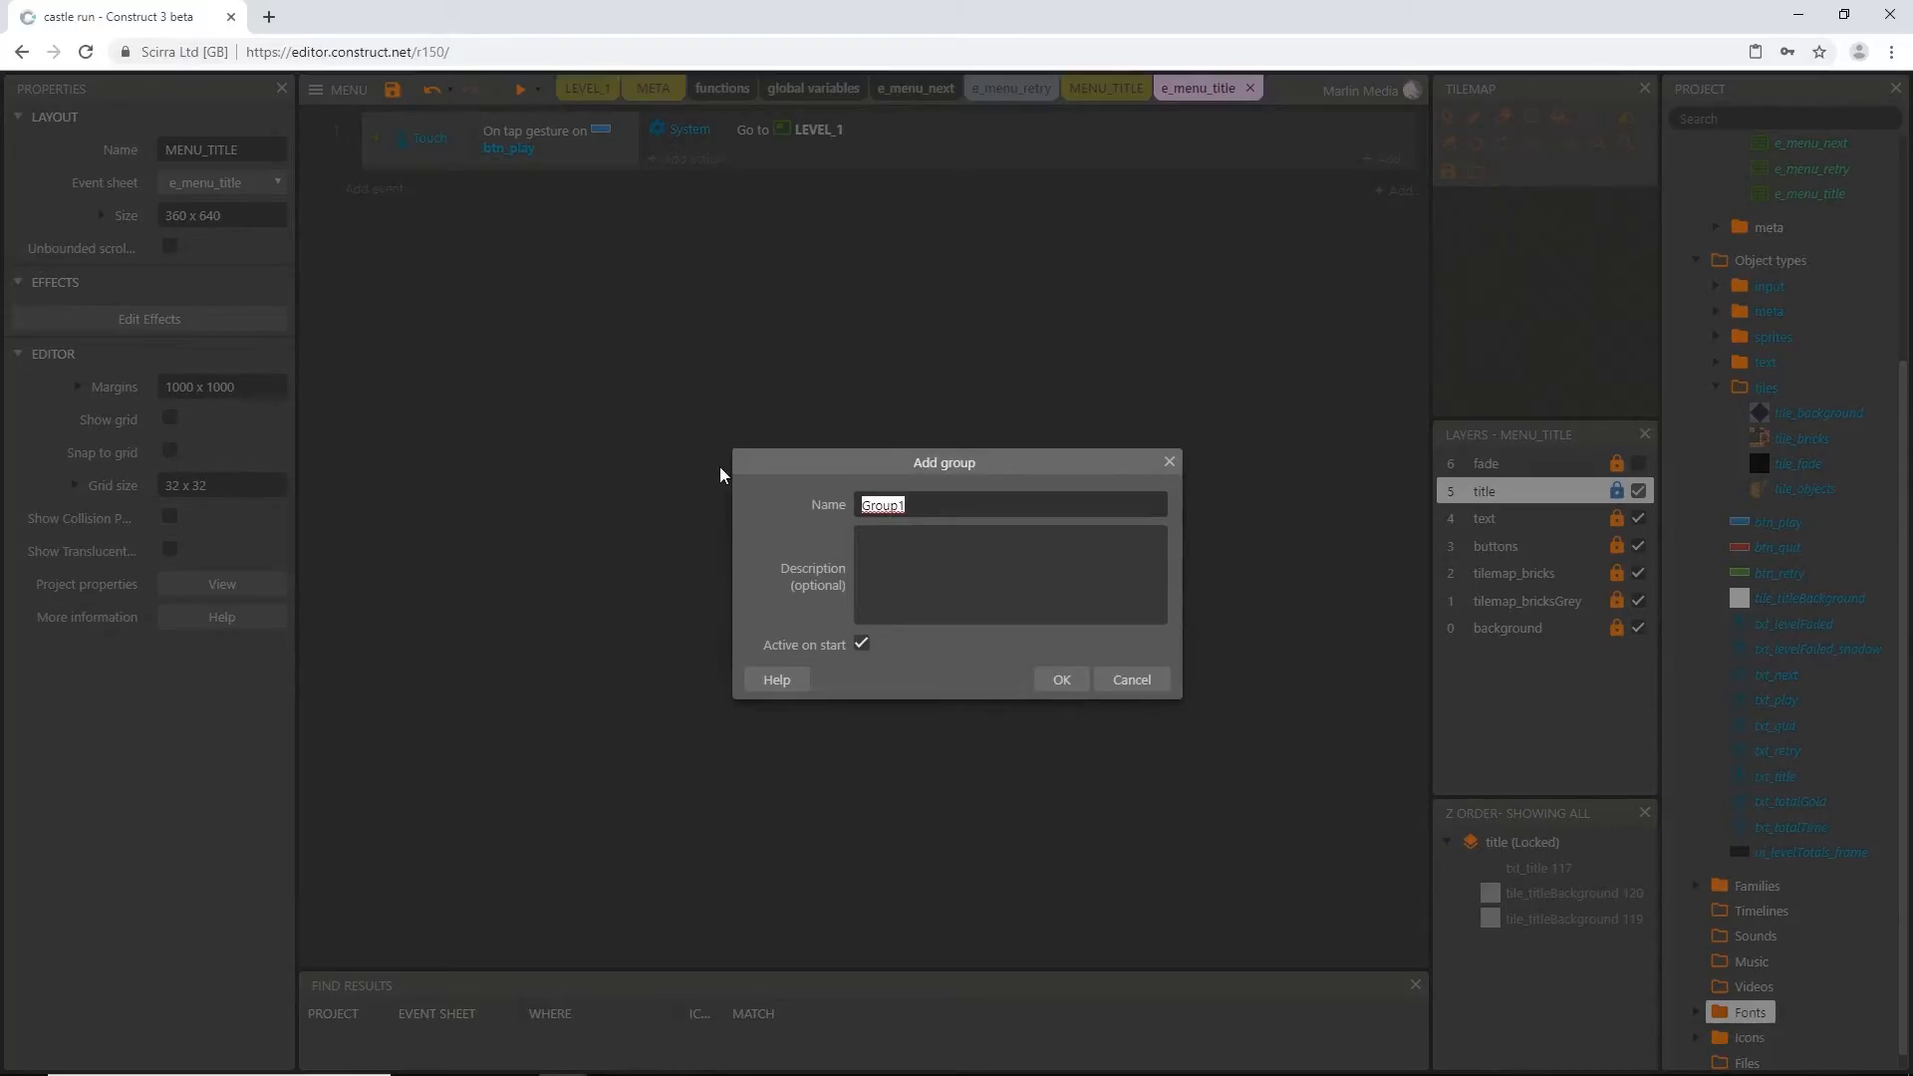
{"action": "type", "text": "Buttons (title"}
{"action": "key", "text": "Return"}
{"action": "left_click", "coordinate": [371, 162]}
{"action": "left_click_drag", "start_coordinate": [371, 161], "coordinate": [403, 214]}
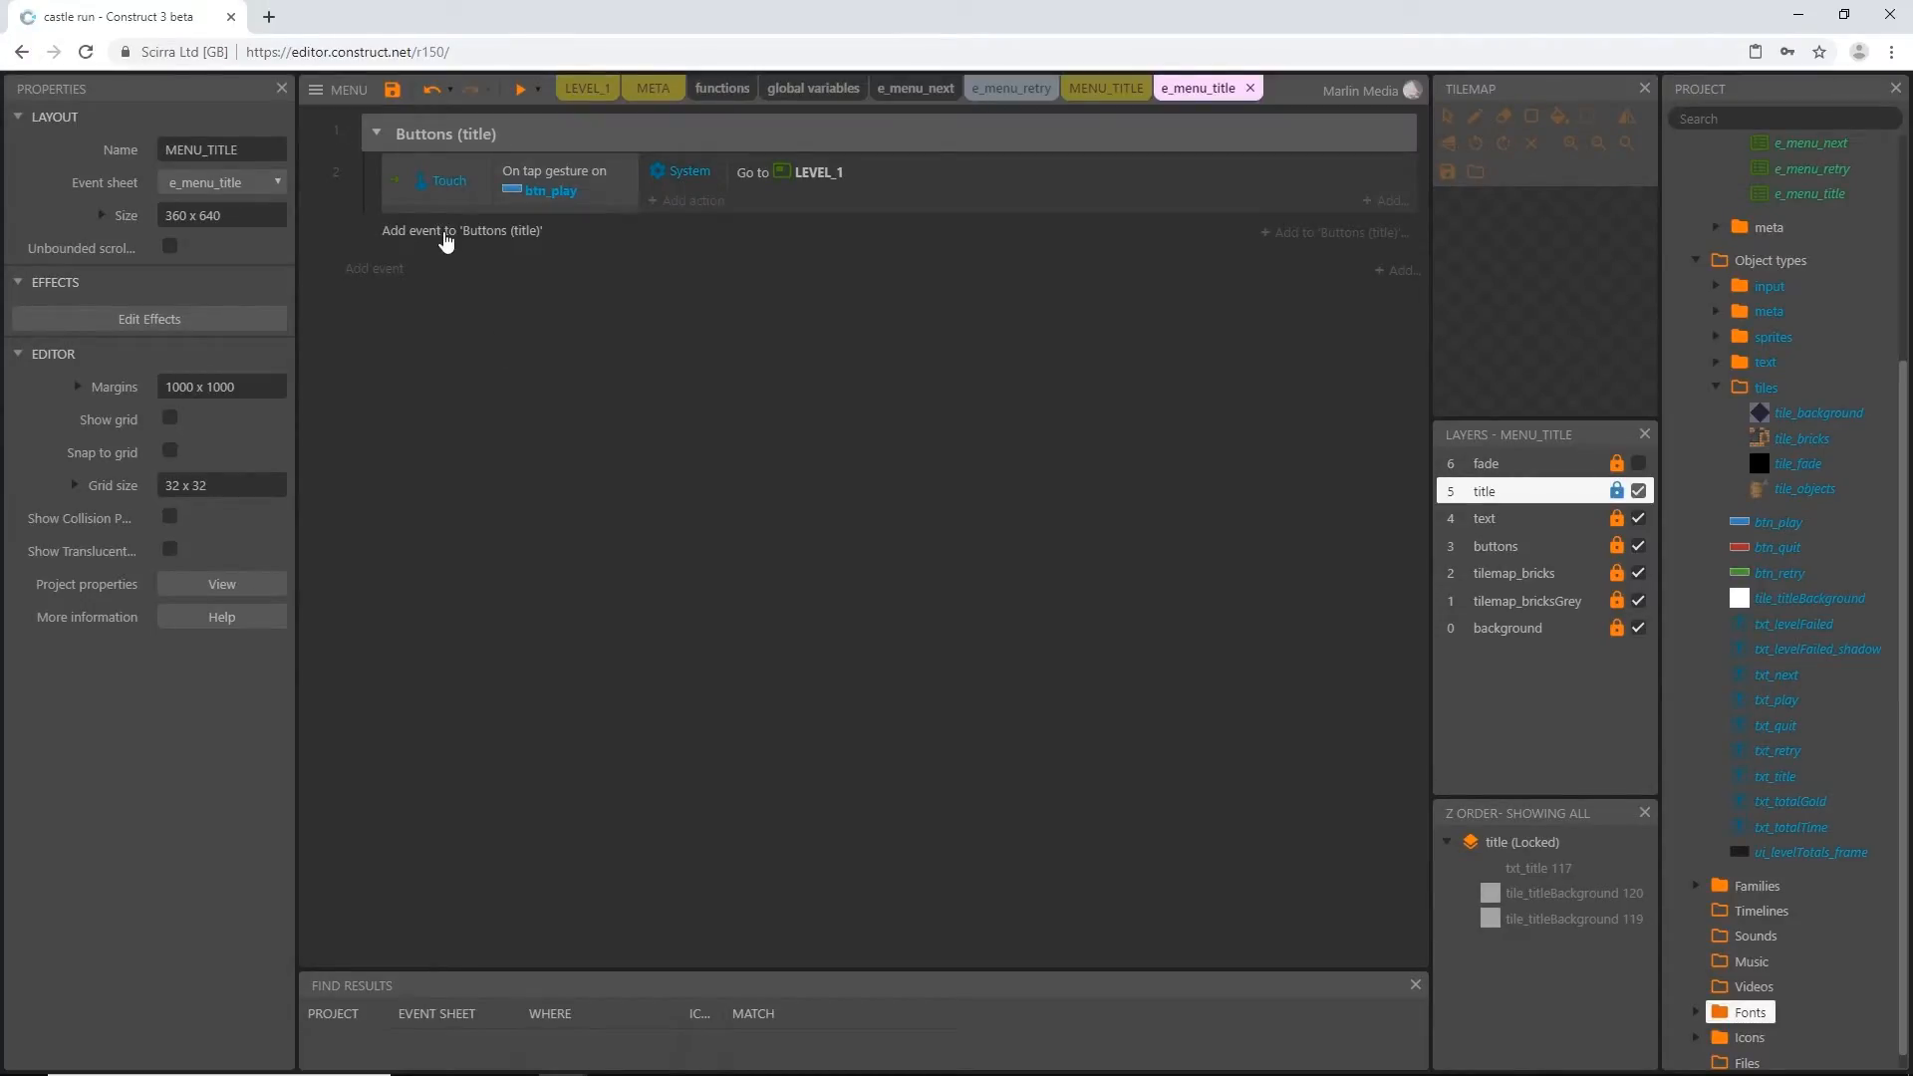
Add a Touch event with the On tap object condition for btn_quit inside the Buttons (title) group
{"action": "left_click", "coordinate": [445, 241]}
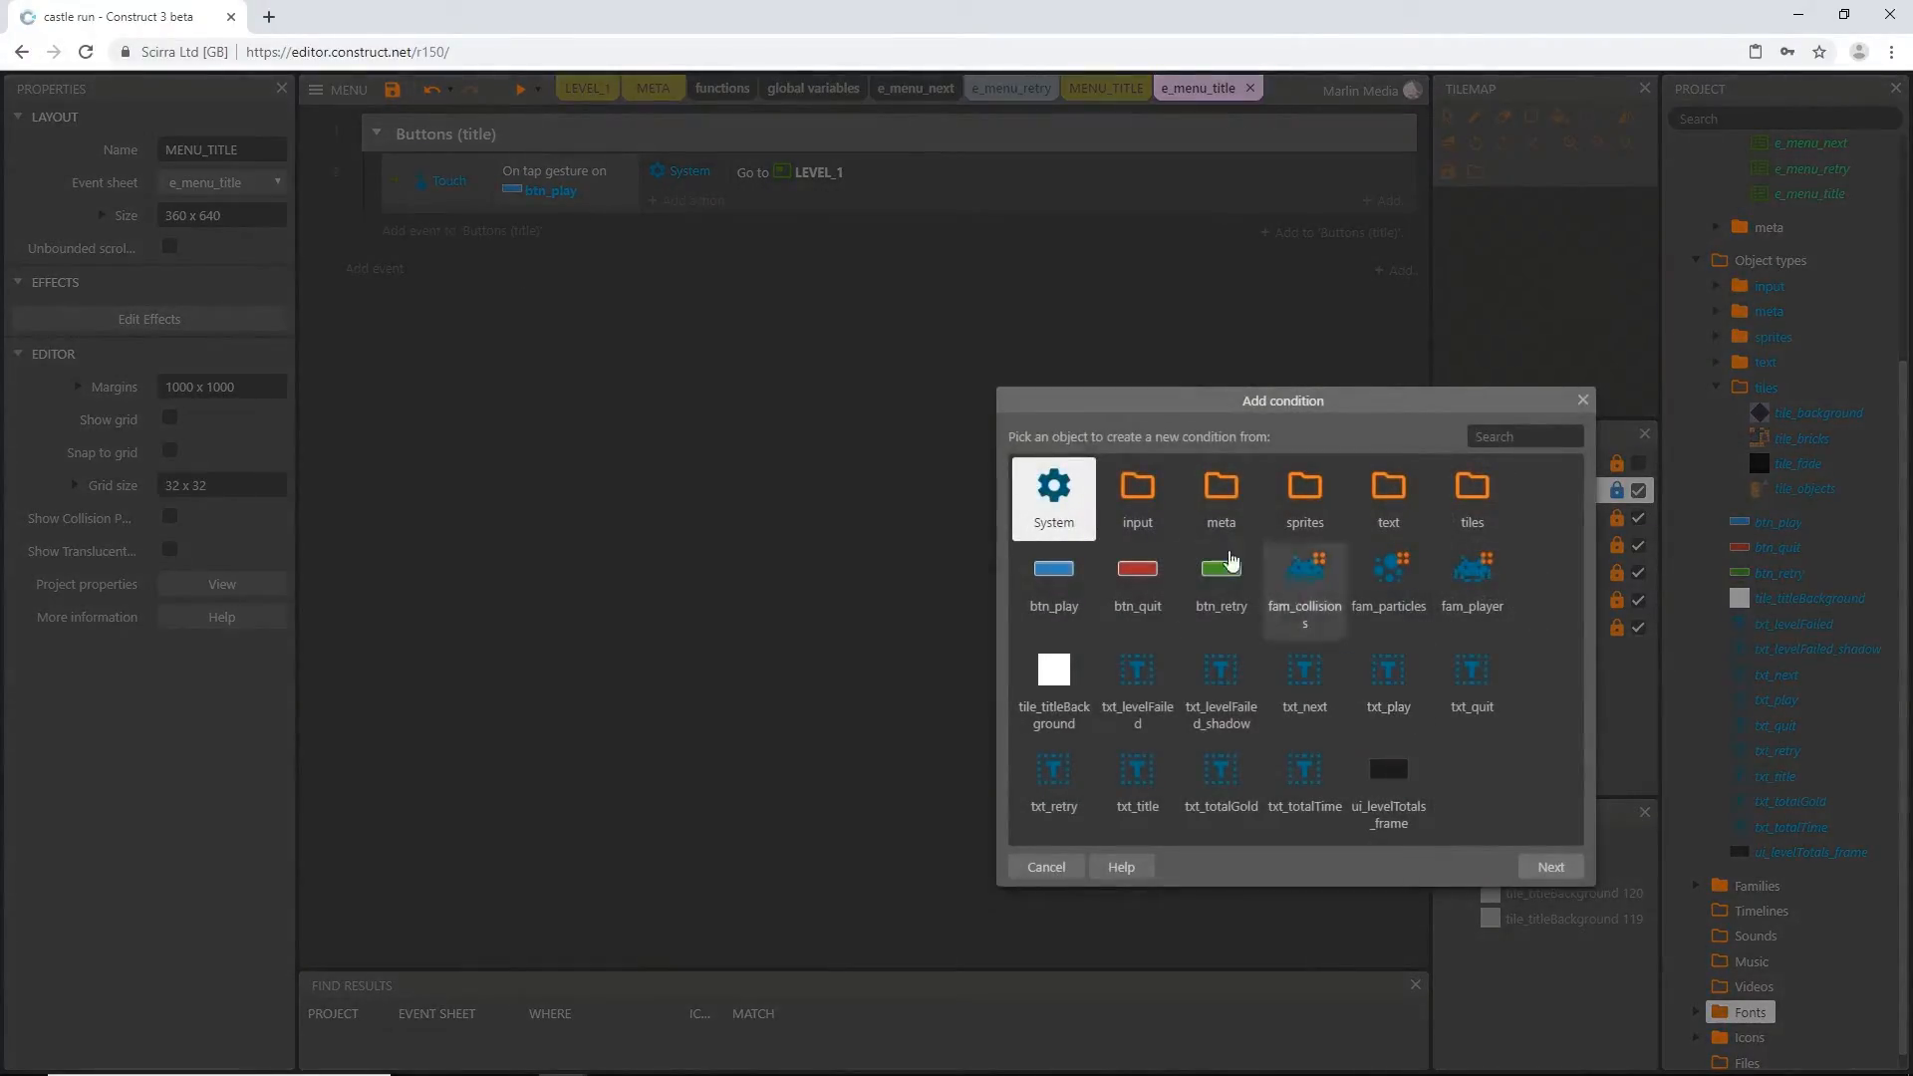
{"action": "left_click", "coordinate": [1137, 495]}
{"action": "double_click", "coordinate": [1139, 508]}
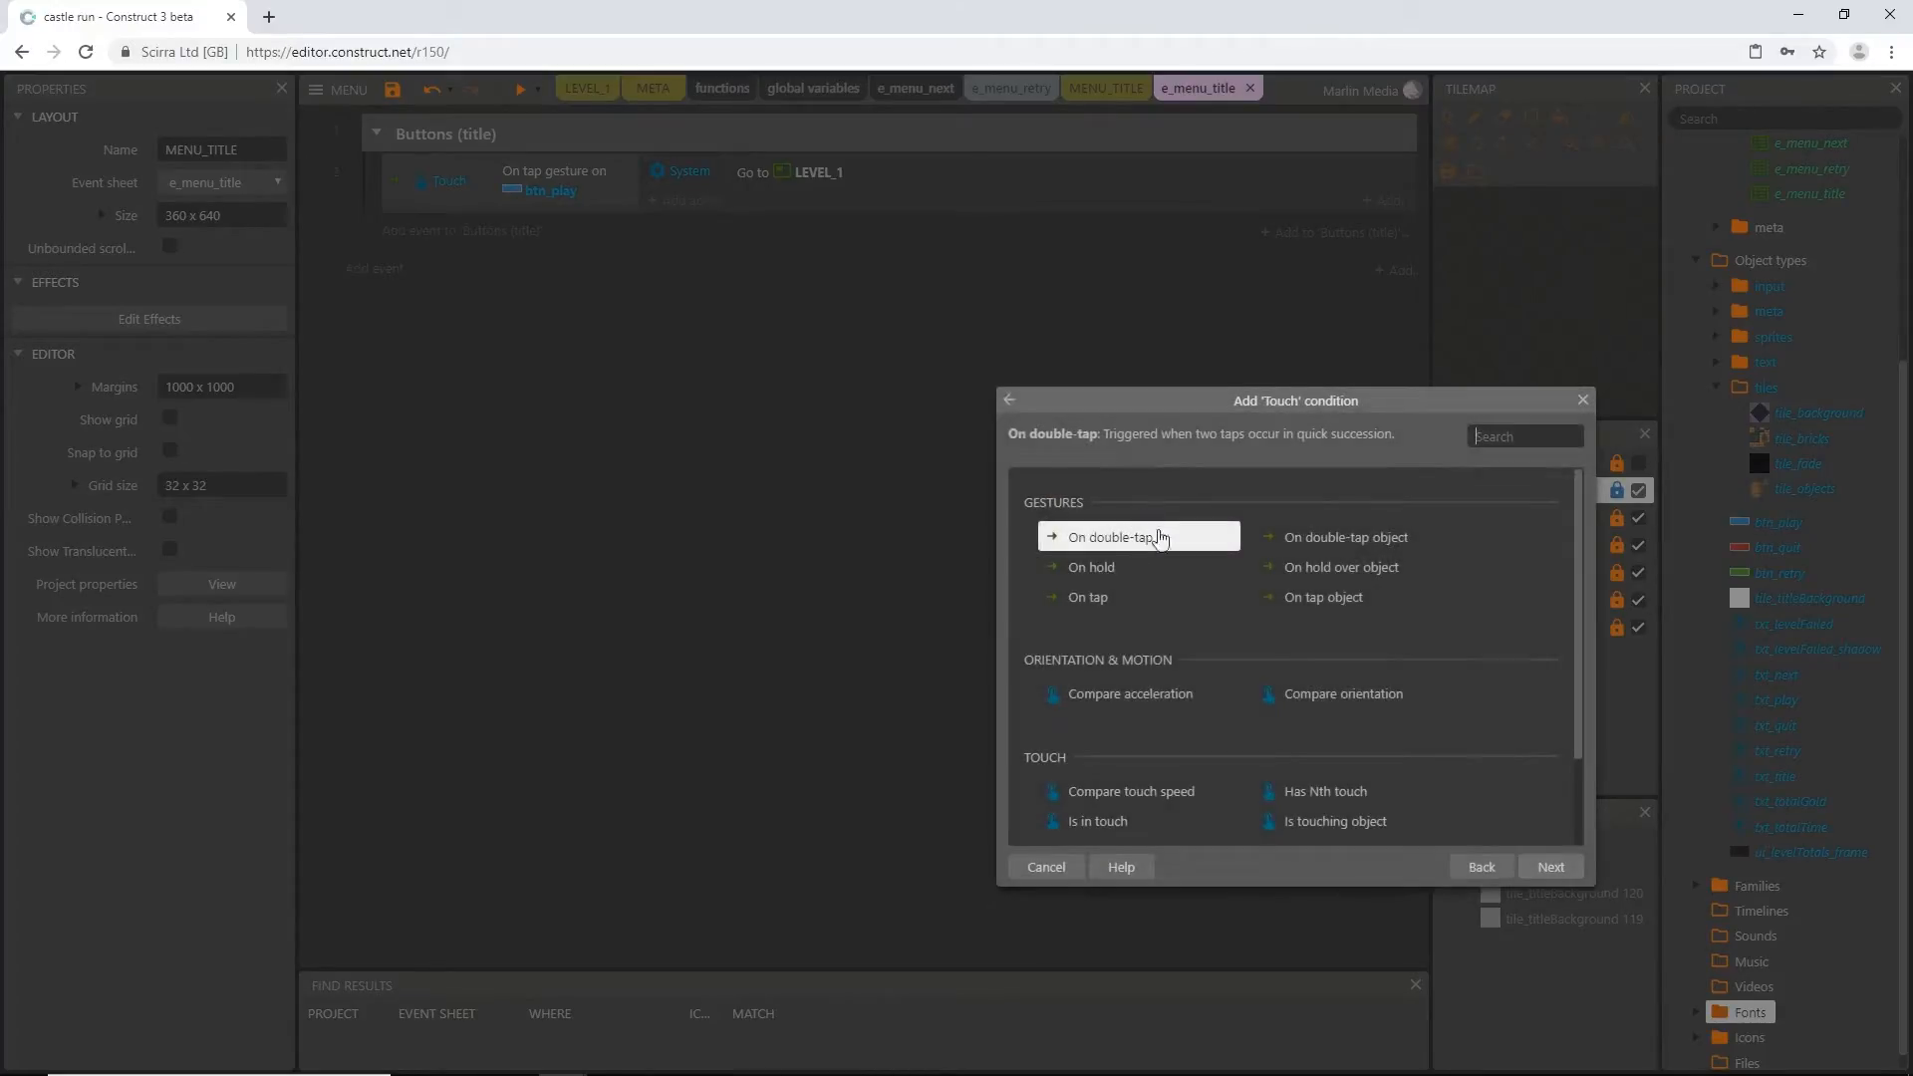
{"action": "left_click", "coordinate": [1295, 601]}
{"action": "left_click", "coordinate": [1298, 601]}
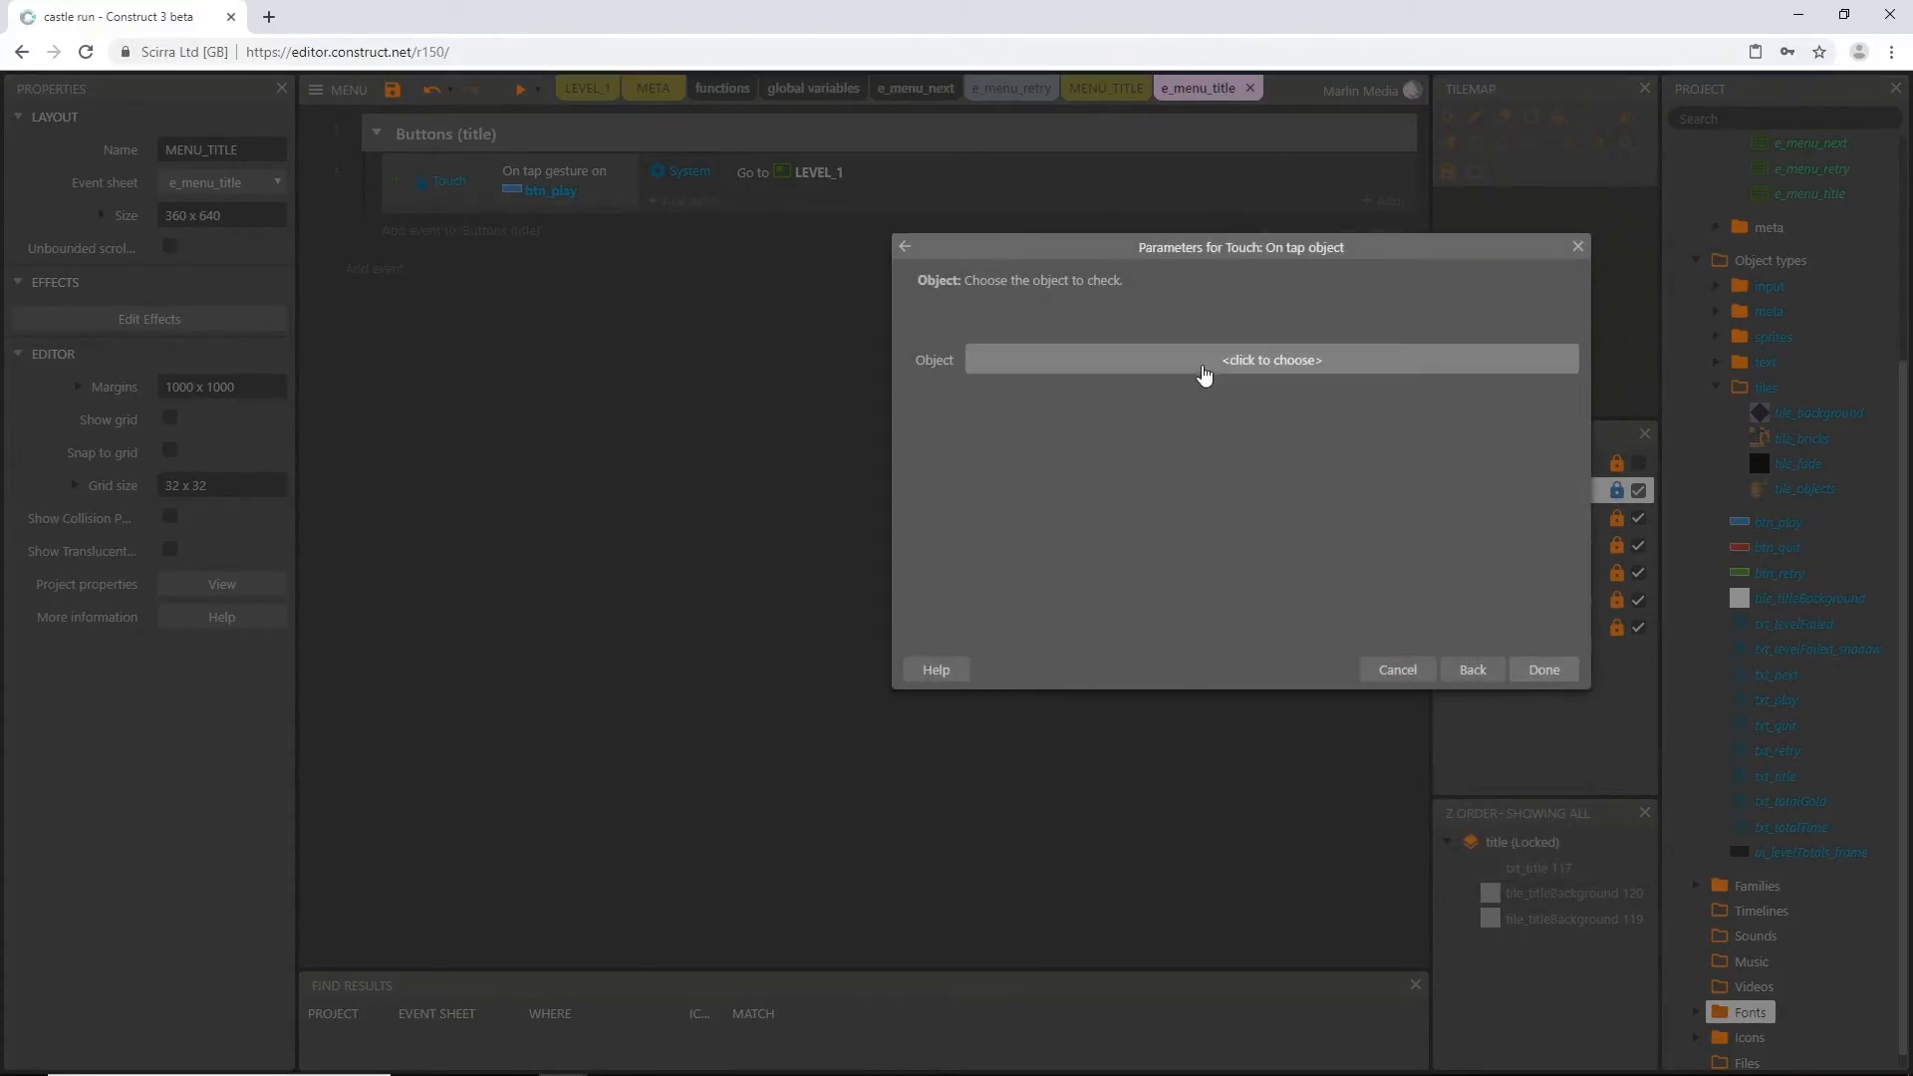
{"action": "left_click", "coordinate": [1203, 371]}
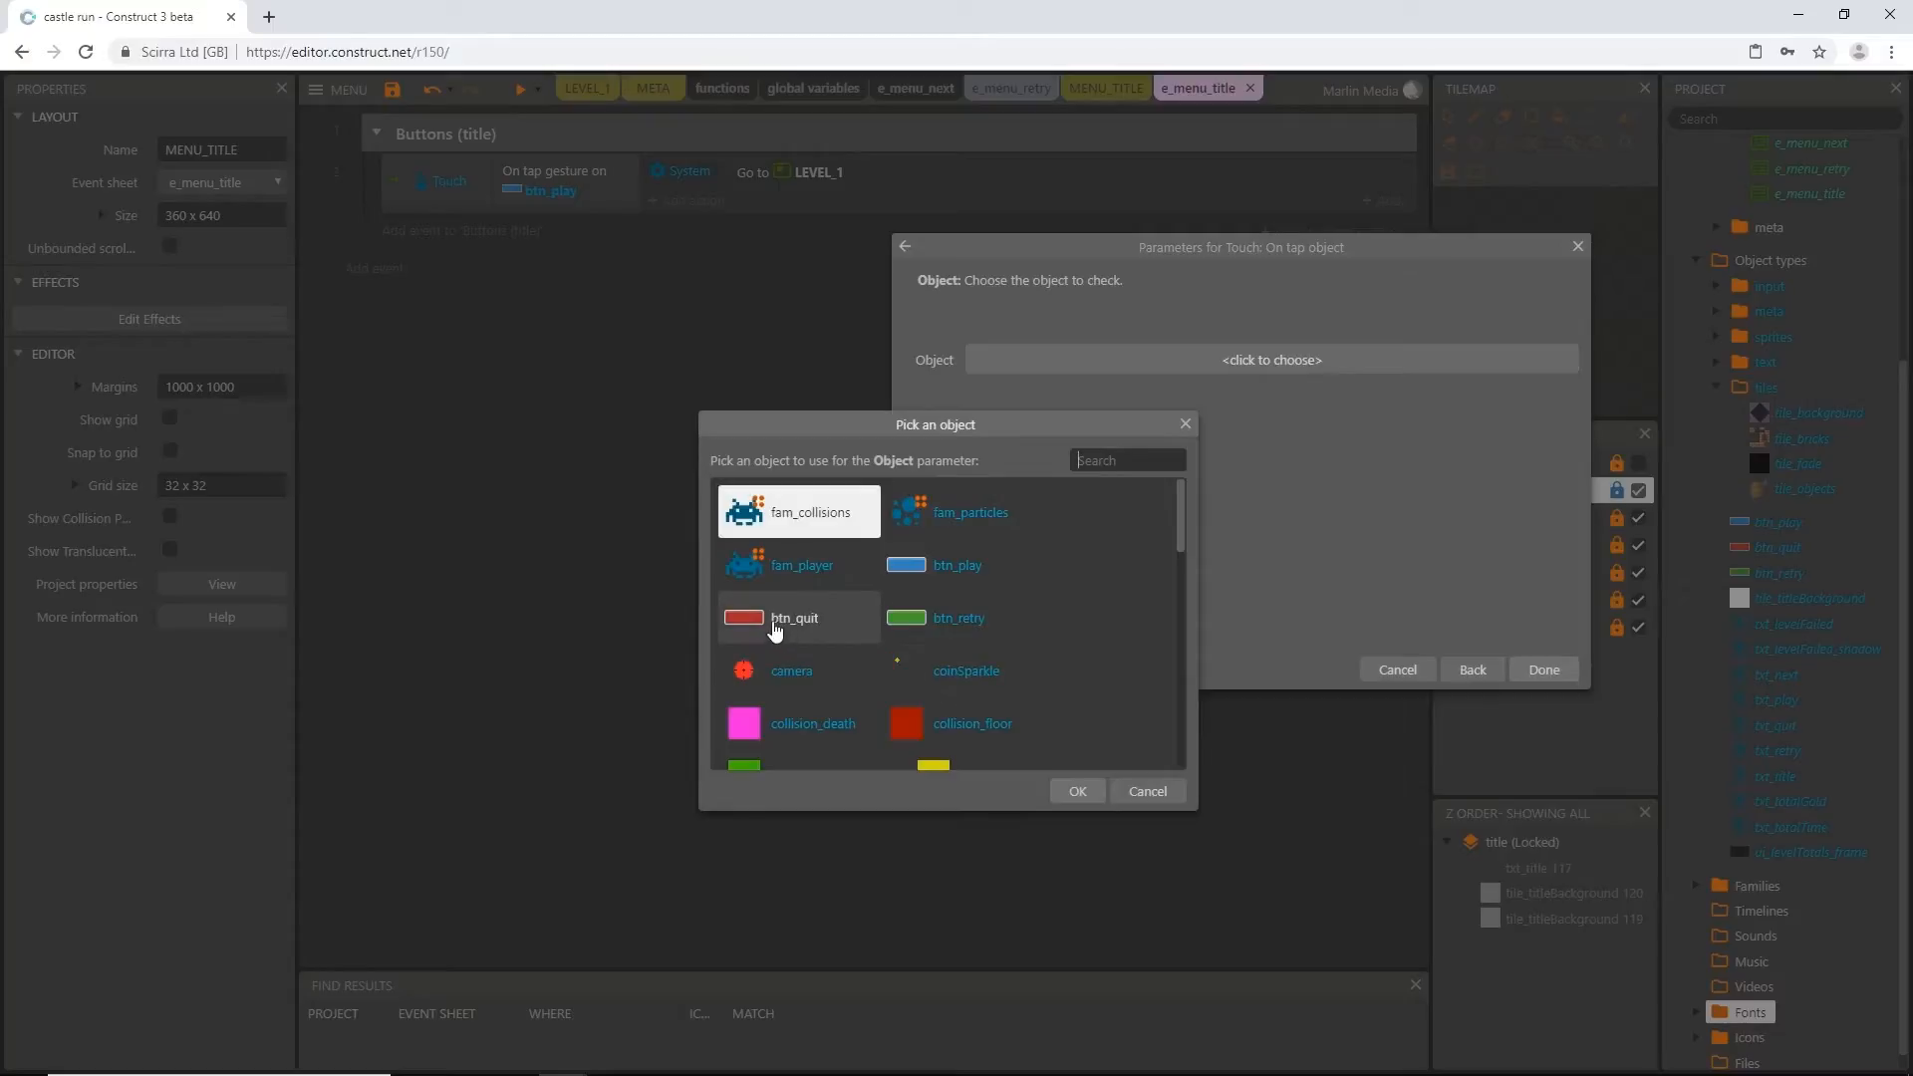
{"action": "double_click", "coordinate": [775, 623]}
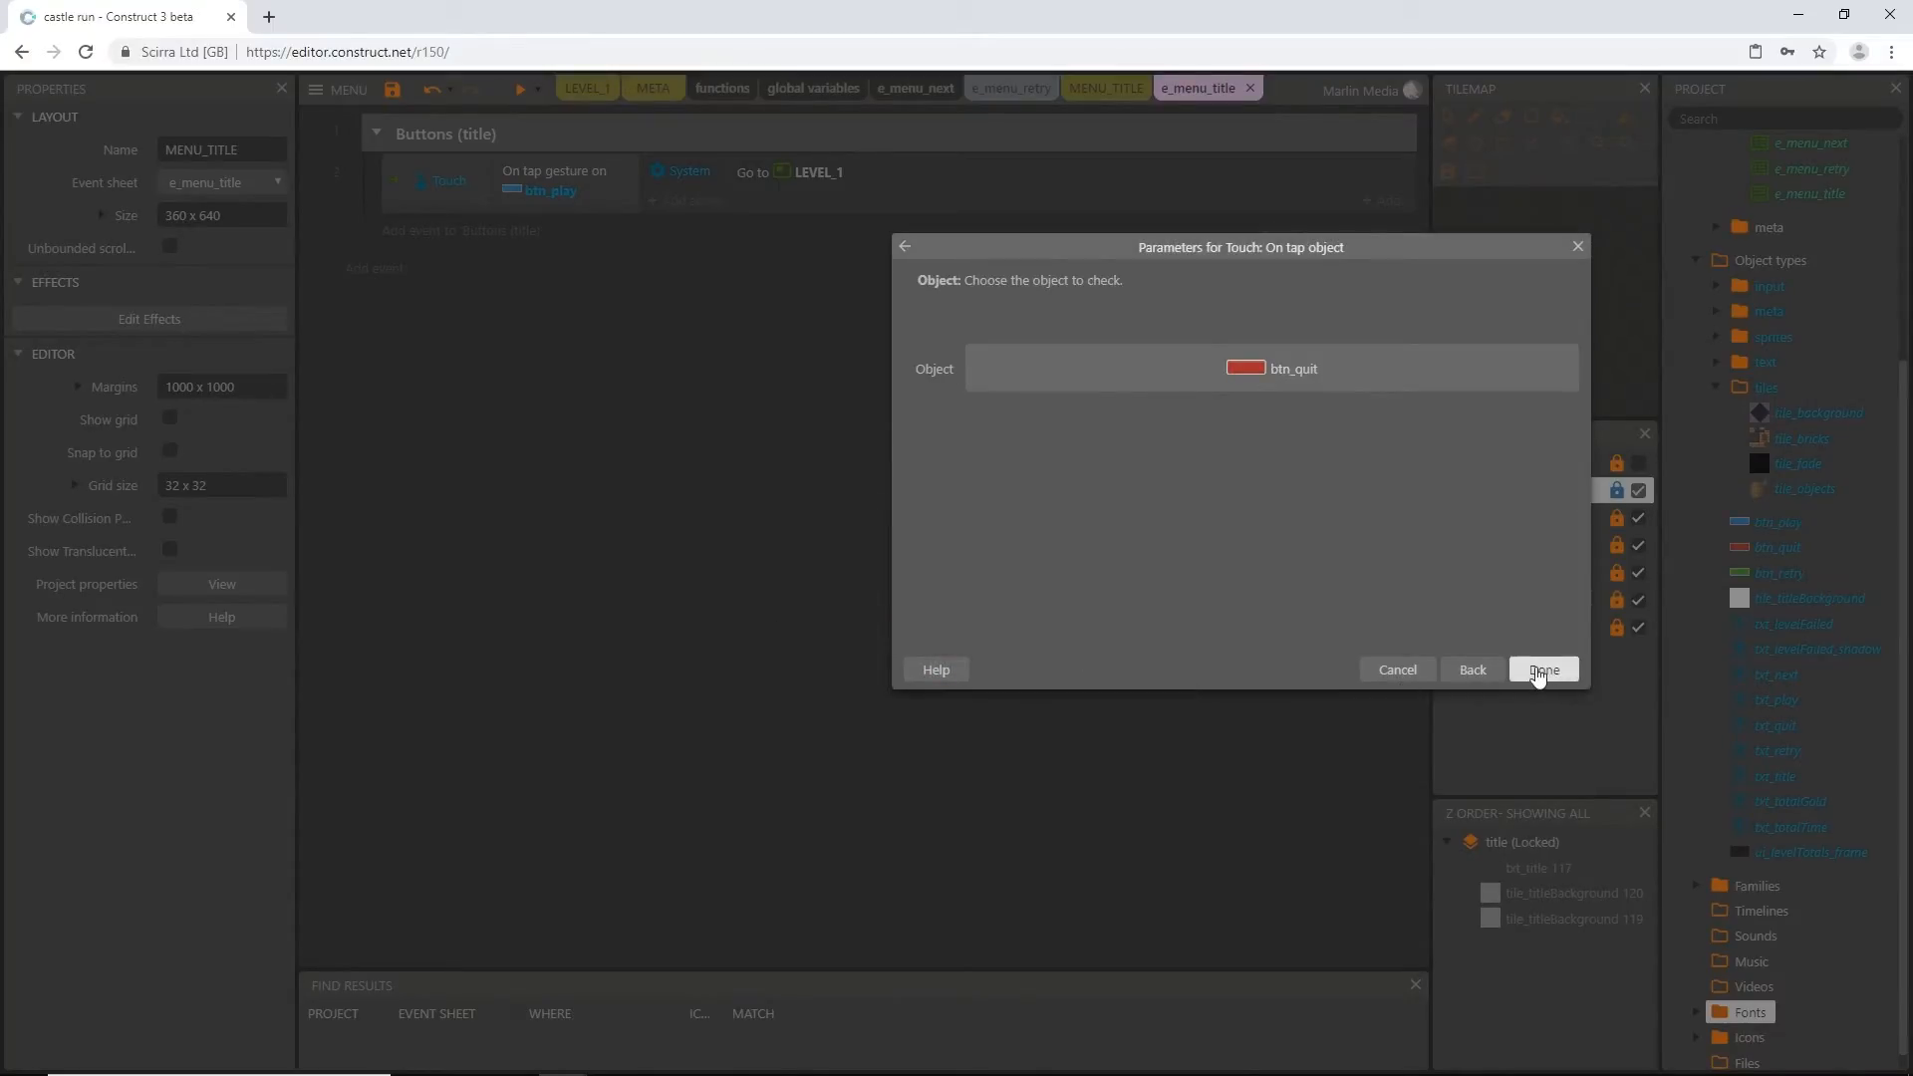
{"action": "left_click", "coordinate": [1543, 670]}
Create a new Browser object type in the input folder of the project's object types
{"action": "left_click", "coordinate": [1114, 88]}
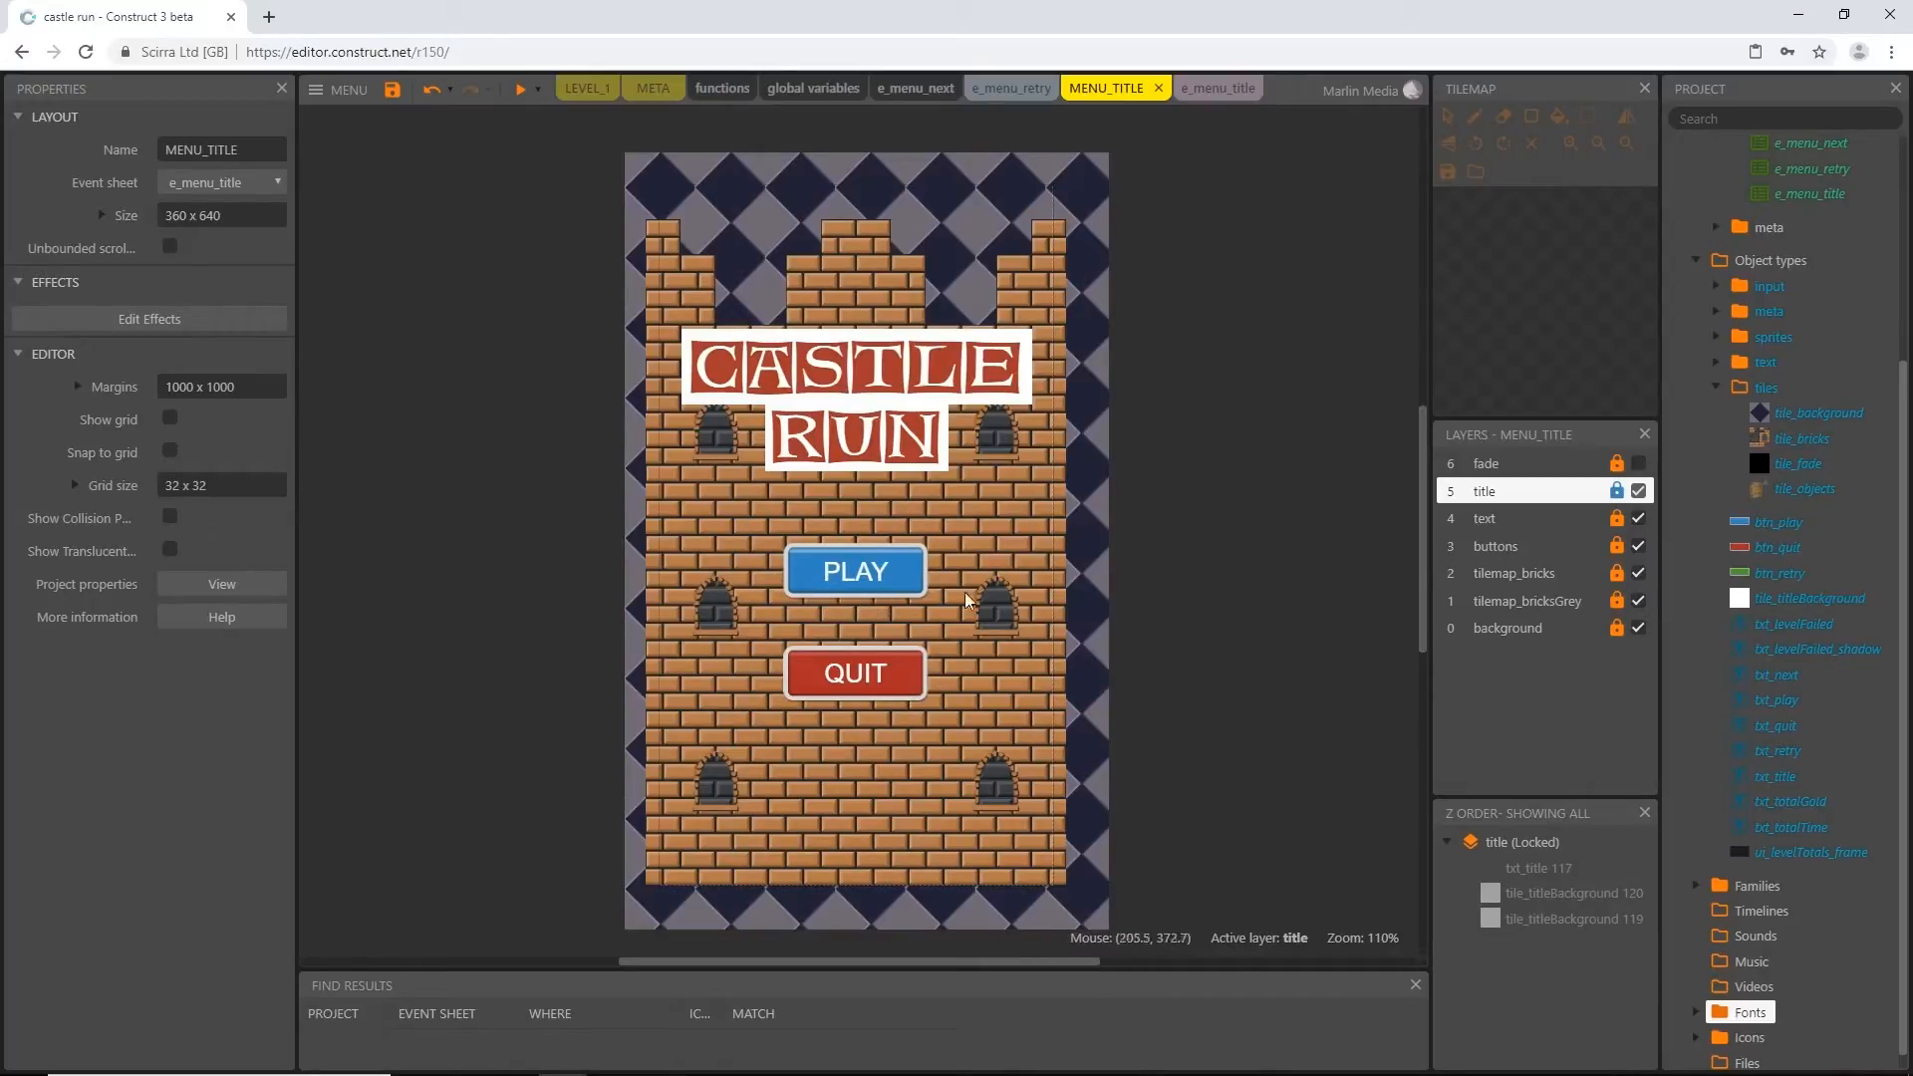
{"action": "left_click", "coordinate": [1717, 287]}
{"action": "left_click", "coordinate": [1715, 286]}
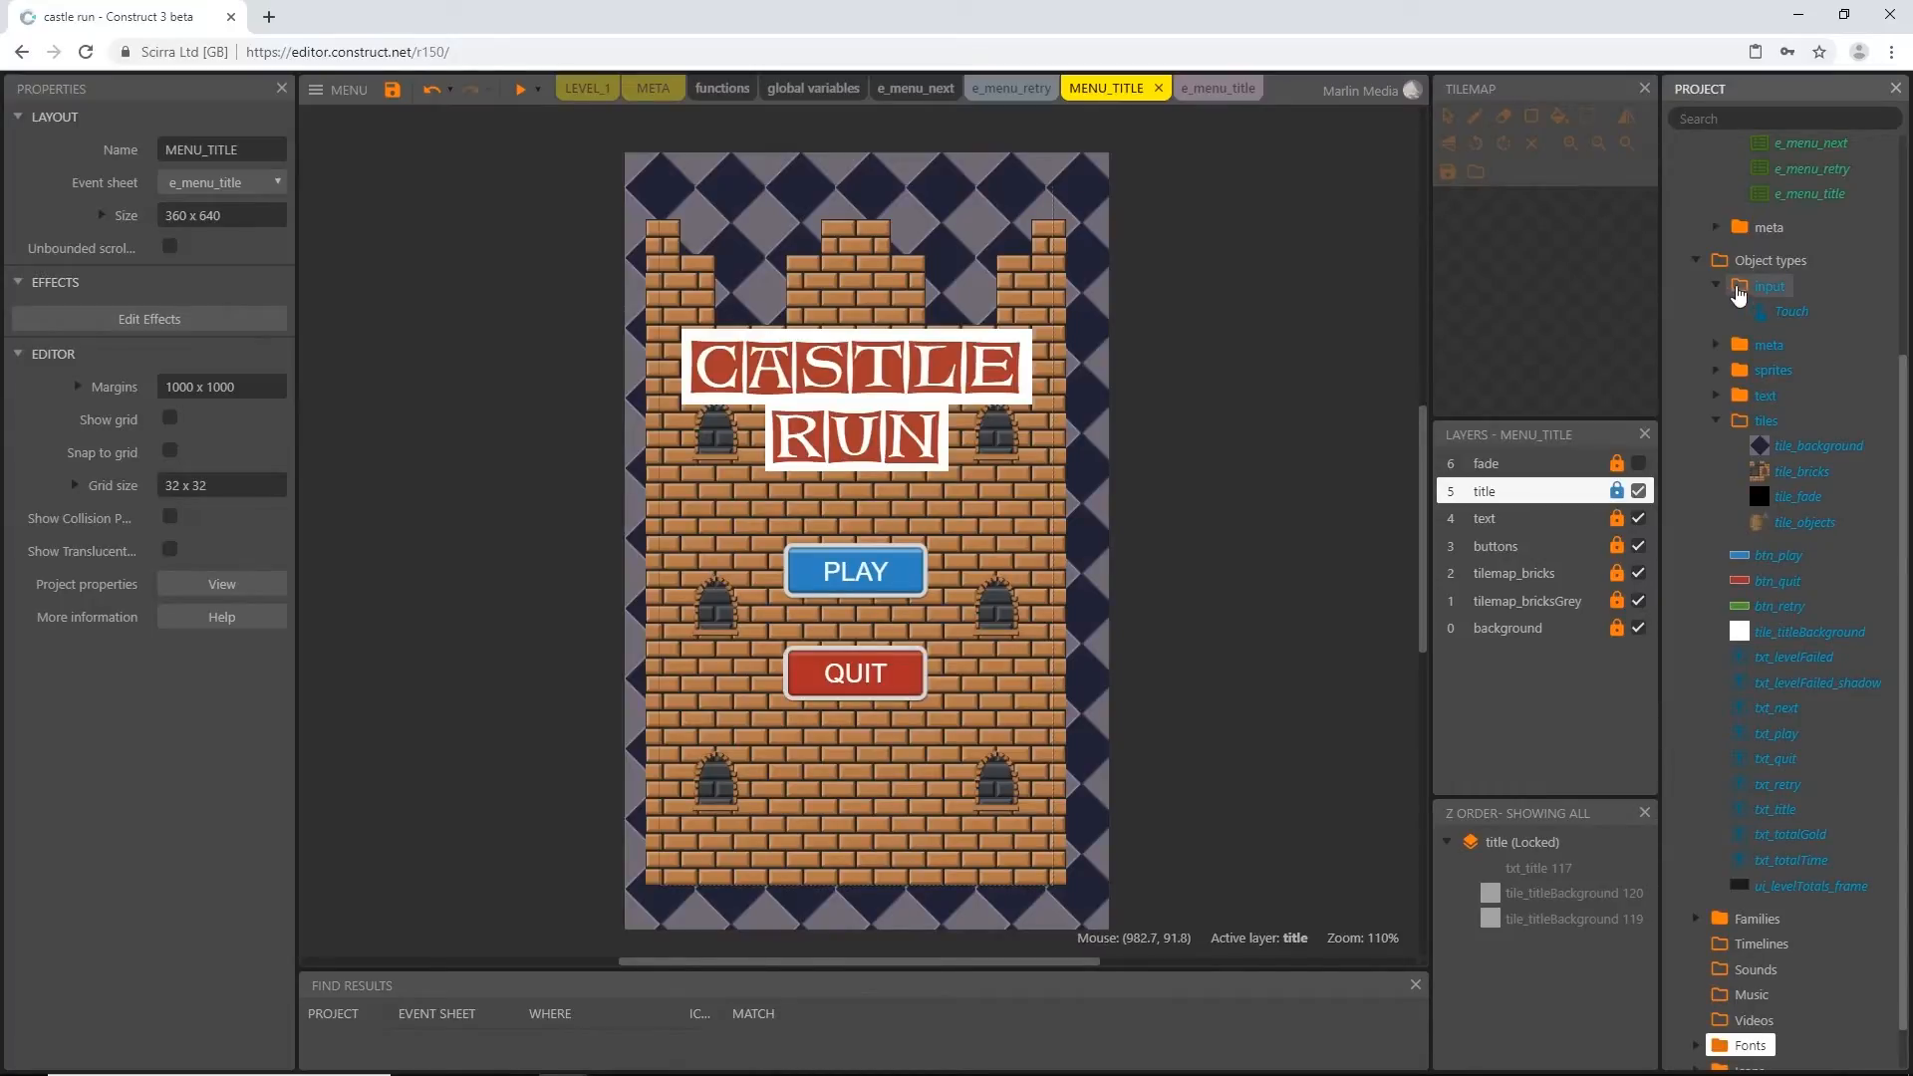
{"action": "right_click", "coordinate": [1739, 290]}
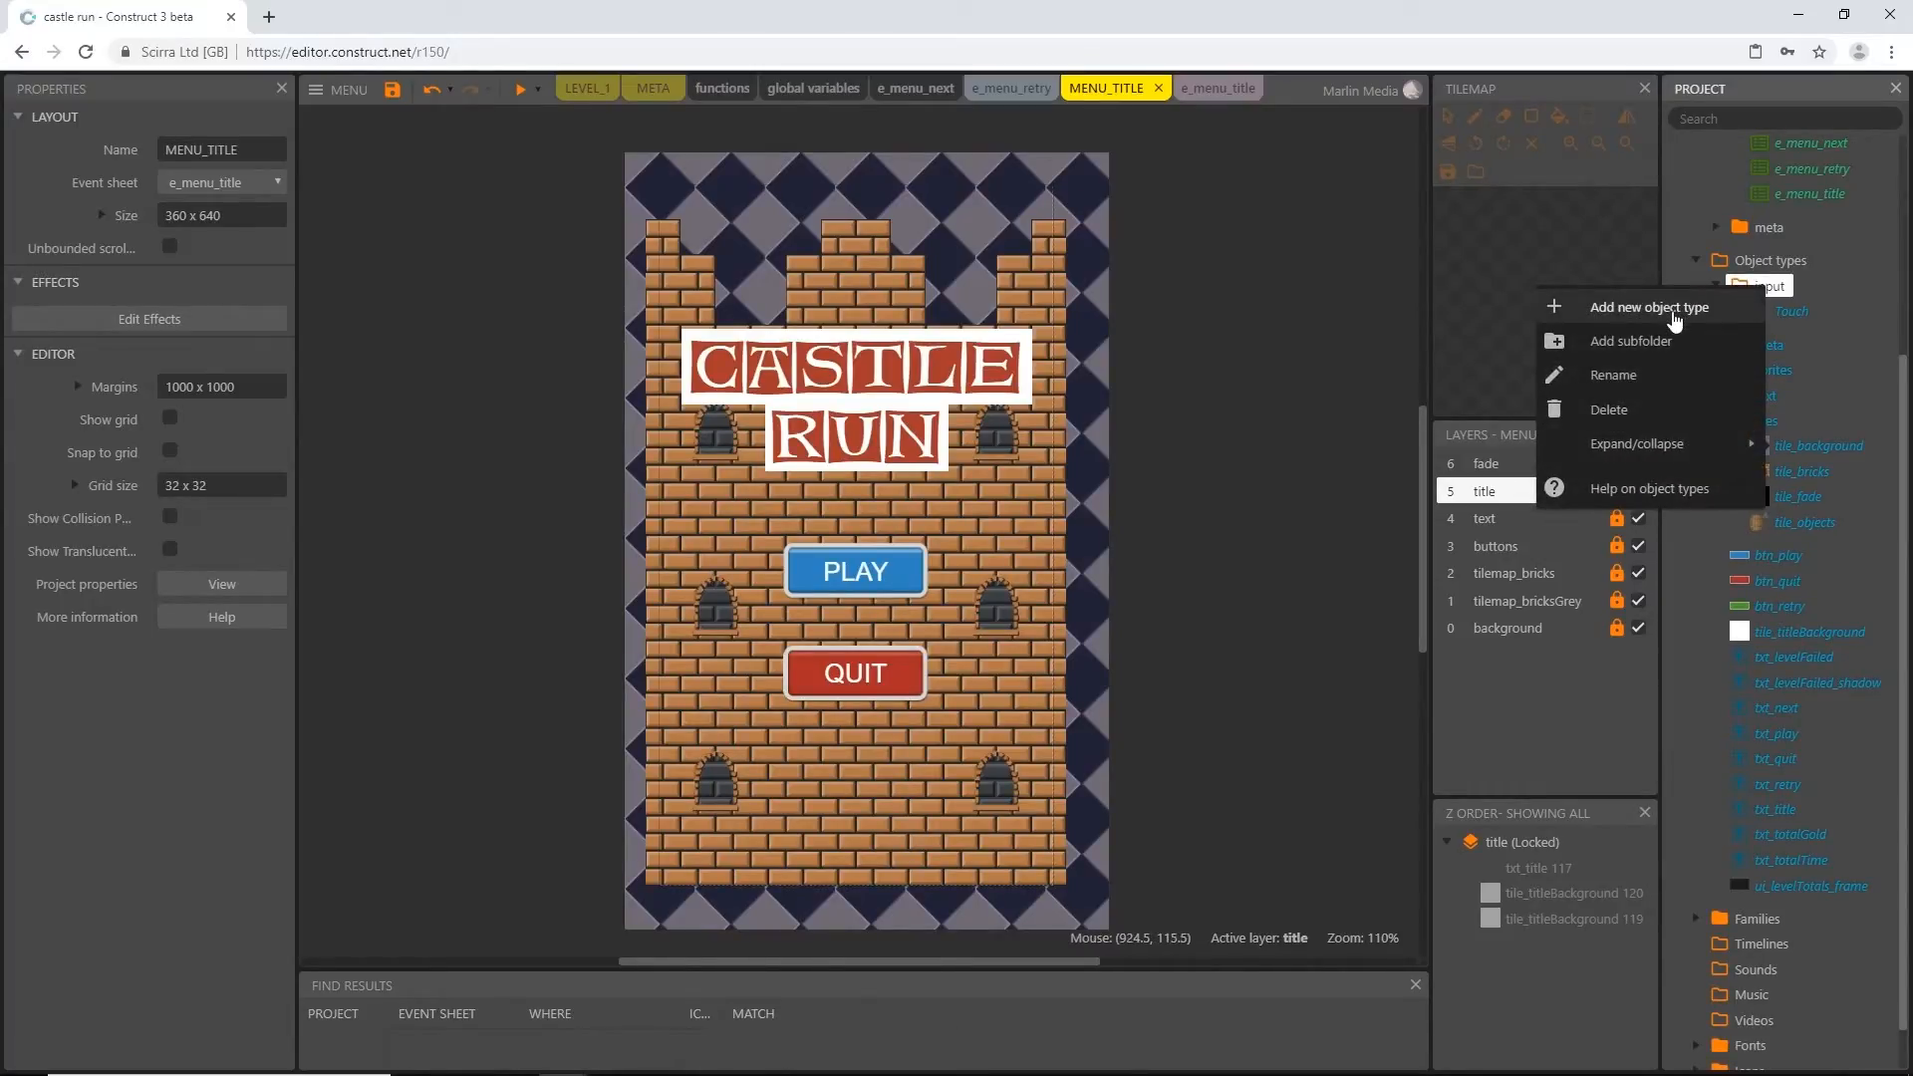
{"action": "left_click", "coordinate": [1674, 309]}
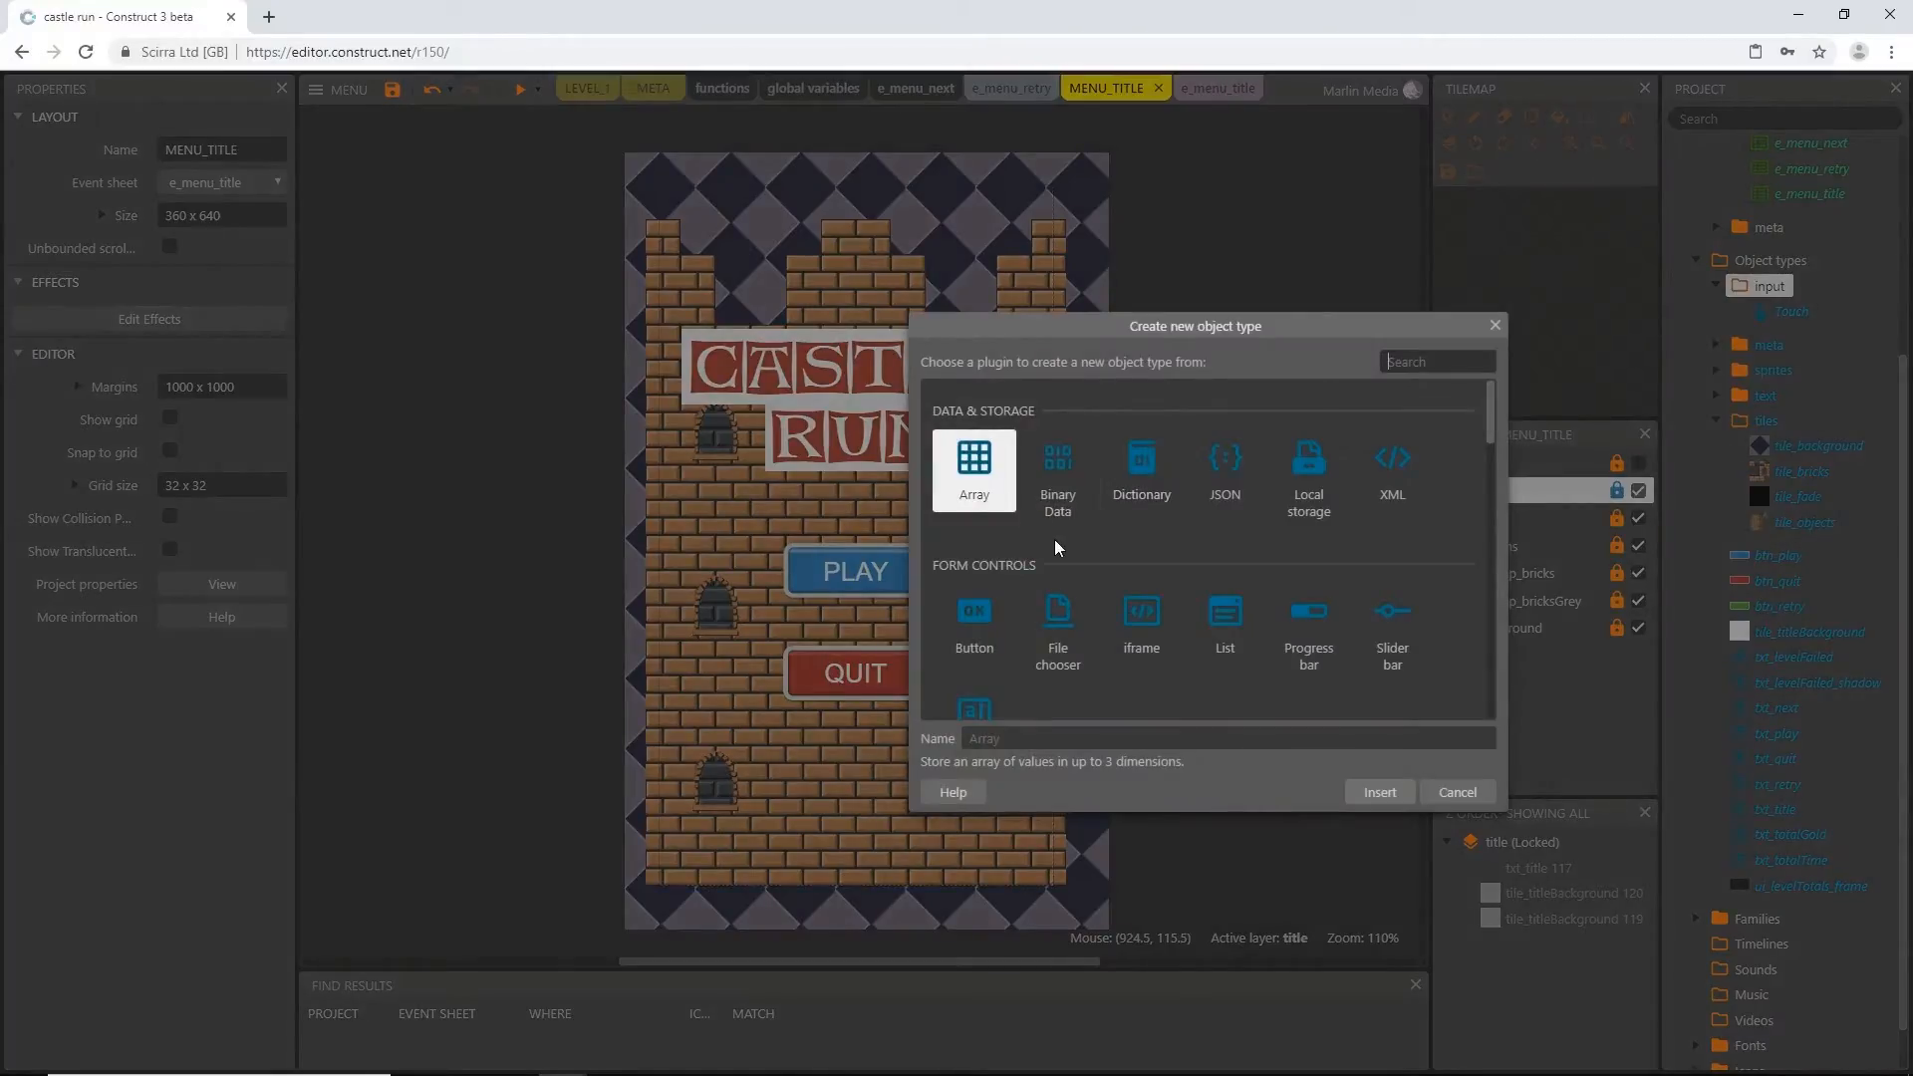
{"action": "scroll", "coordinate": [1054, 540], "scroll_direction": "down", "scroll_amount": 3}
{"action": "scroll", "coordinate": [1048, 558], "scroll_direction": "down", "scroll_amount": 5}
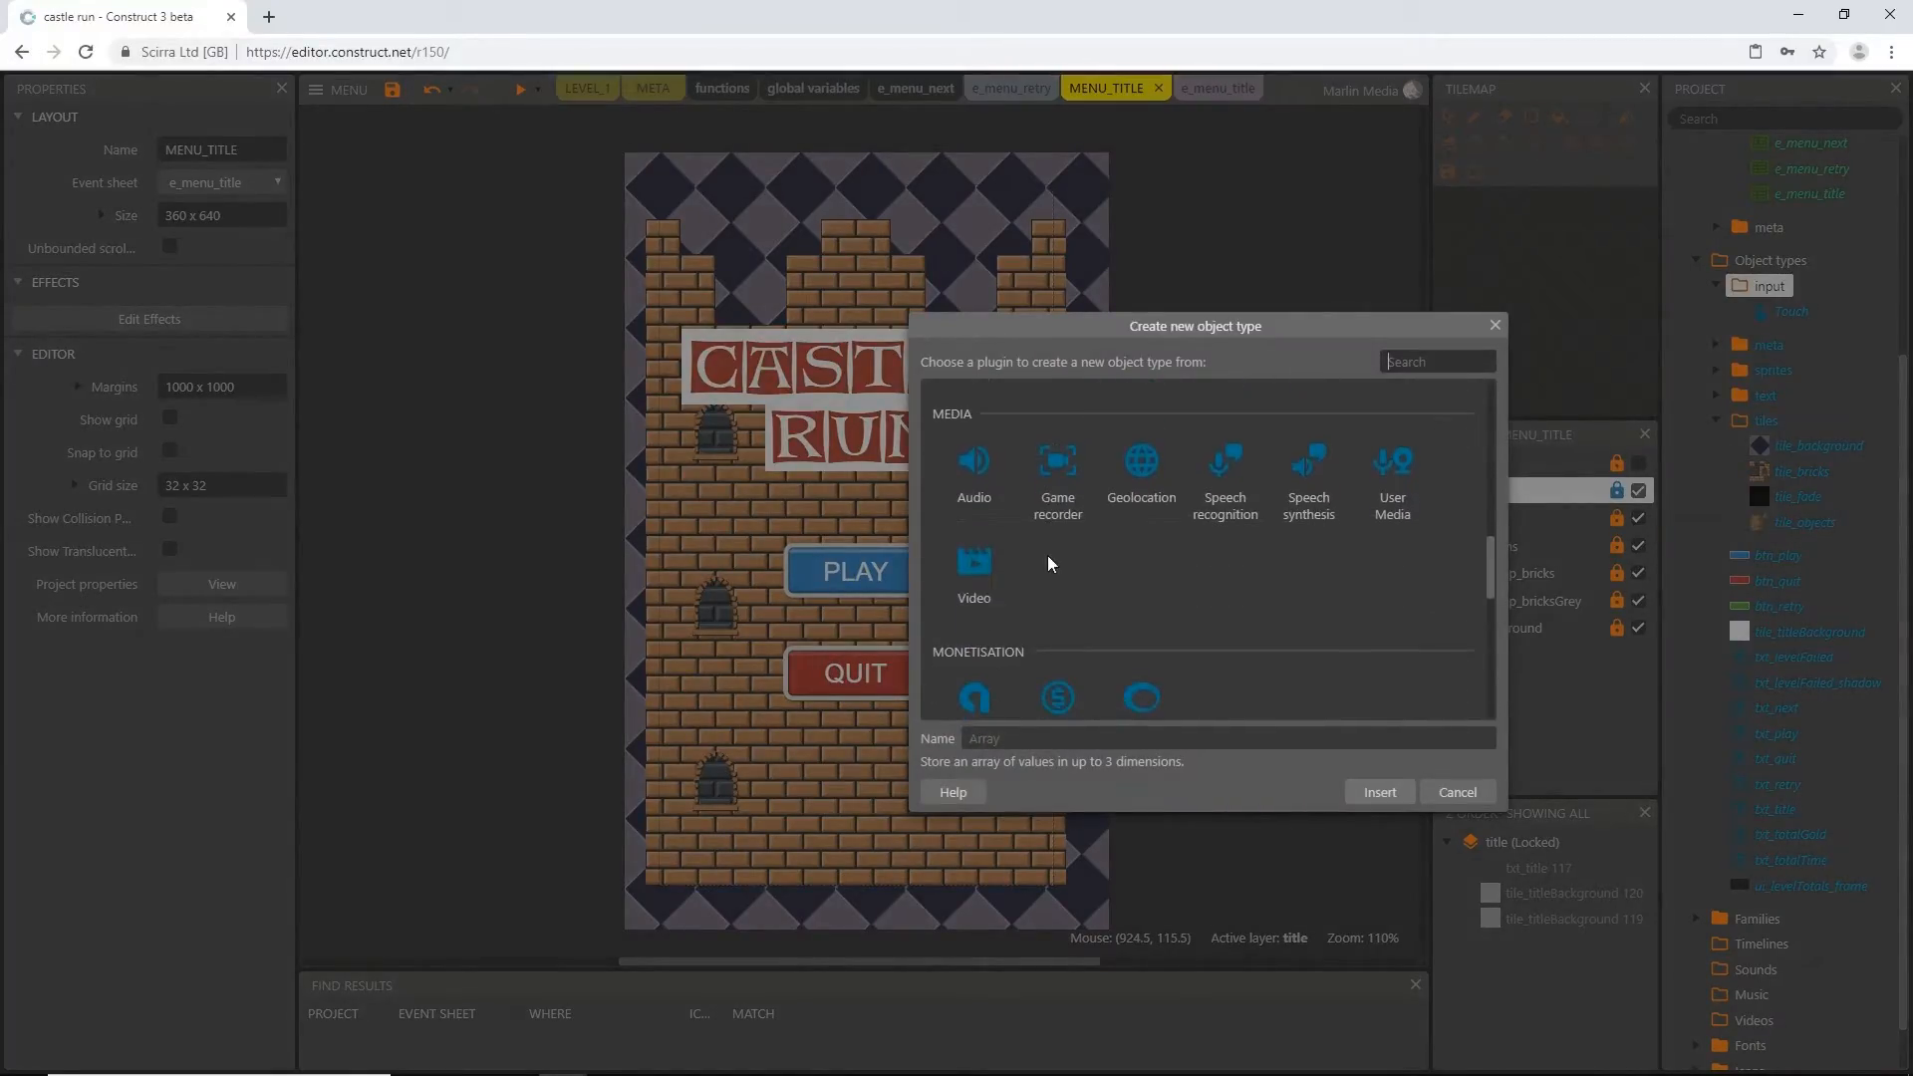
{"action": "scroll", "coordinate": [1048, 560], "scroll_direction": "down", "scroll_amount": 6}
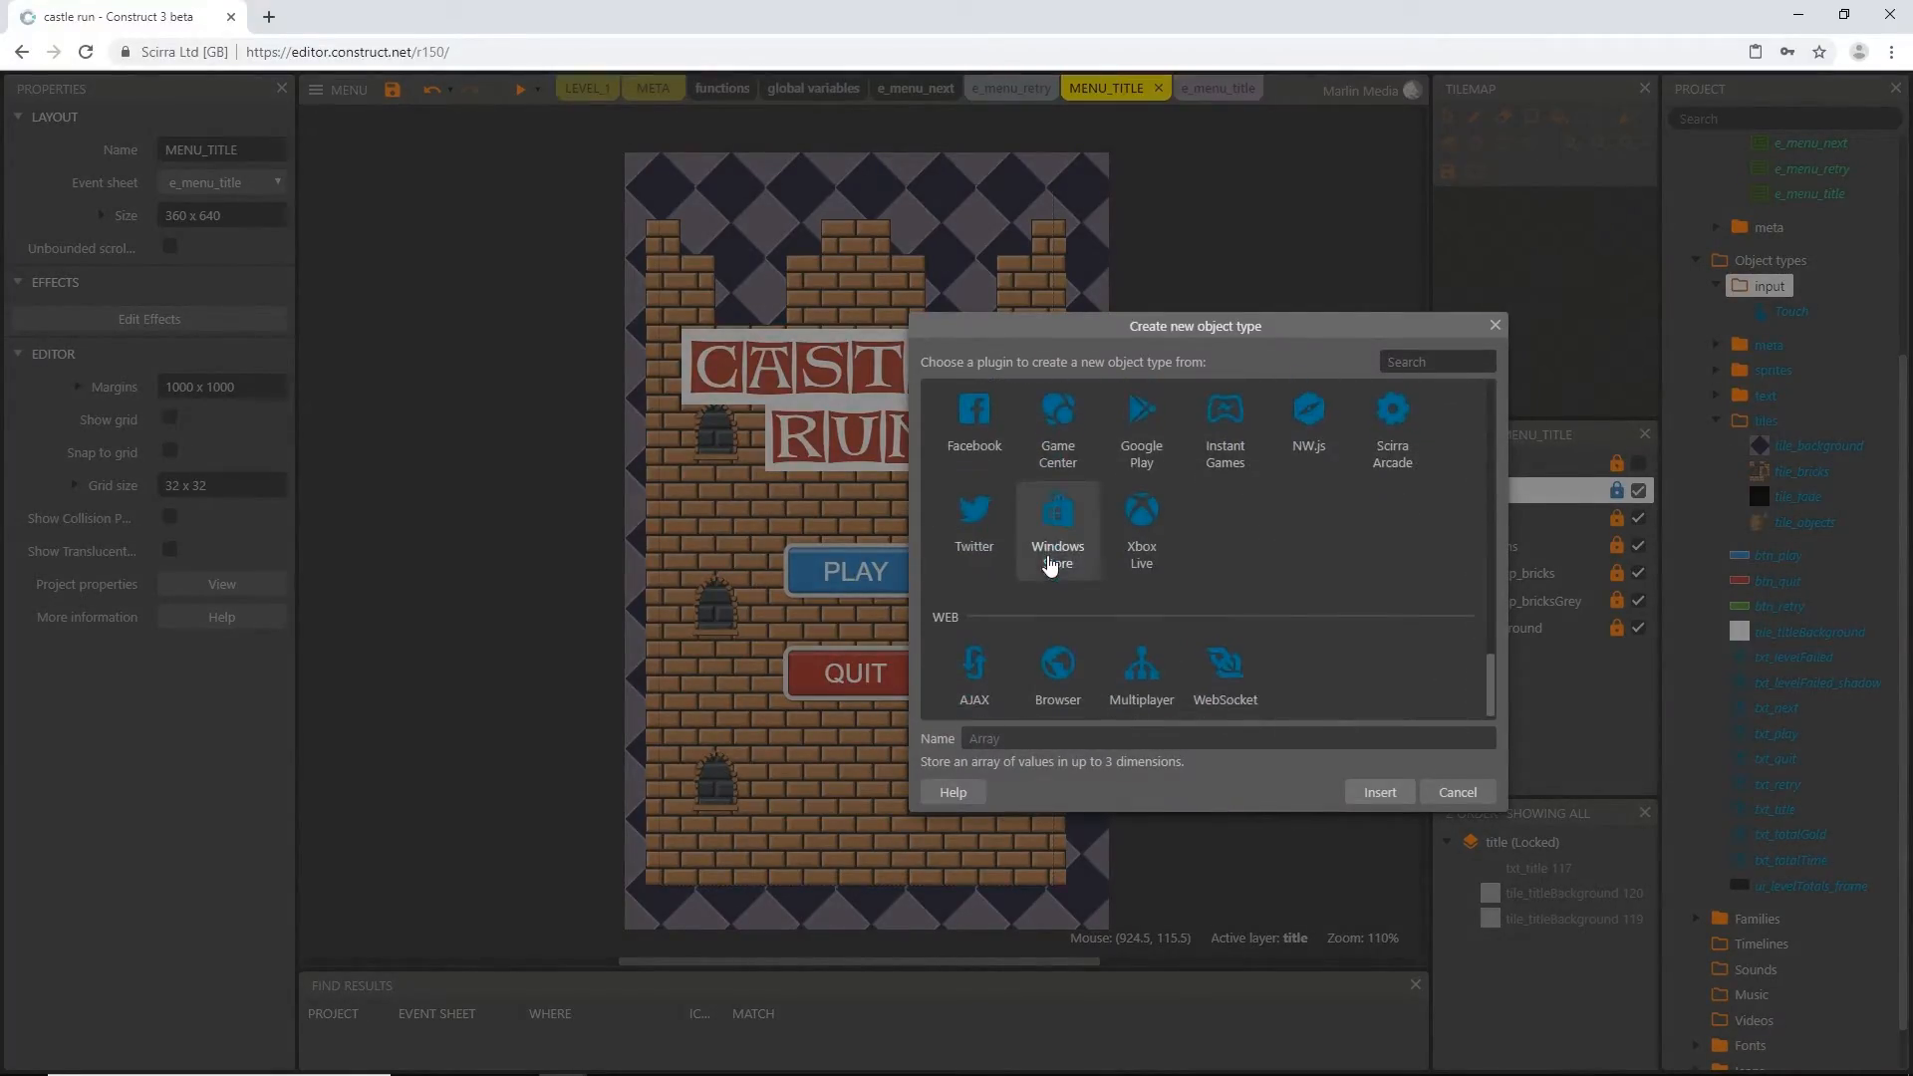
{"action": "scroll", "coordinate": [1050, 565], "scroll_direction": "down", "scroll_amount": 1}
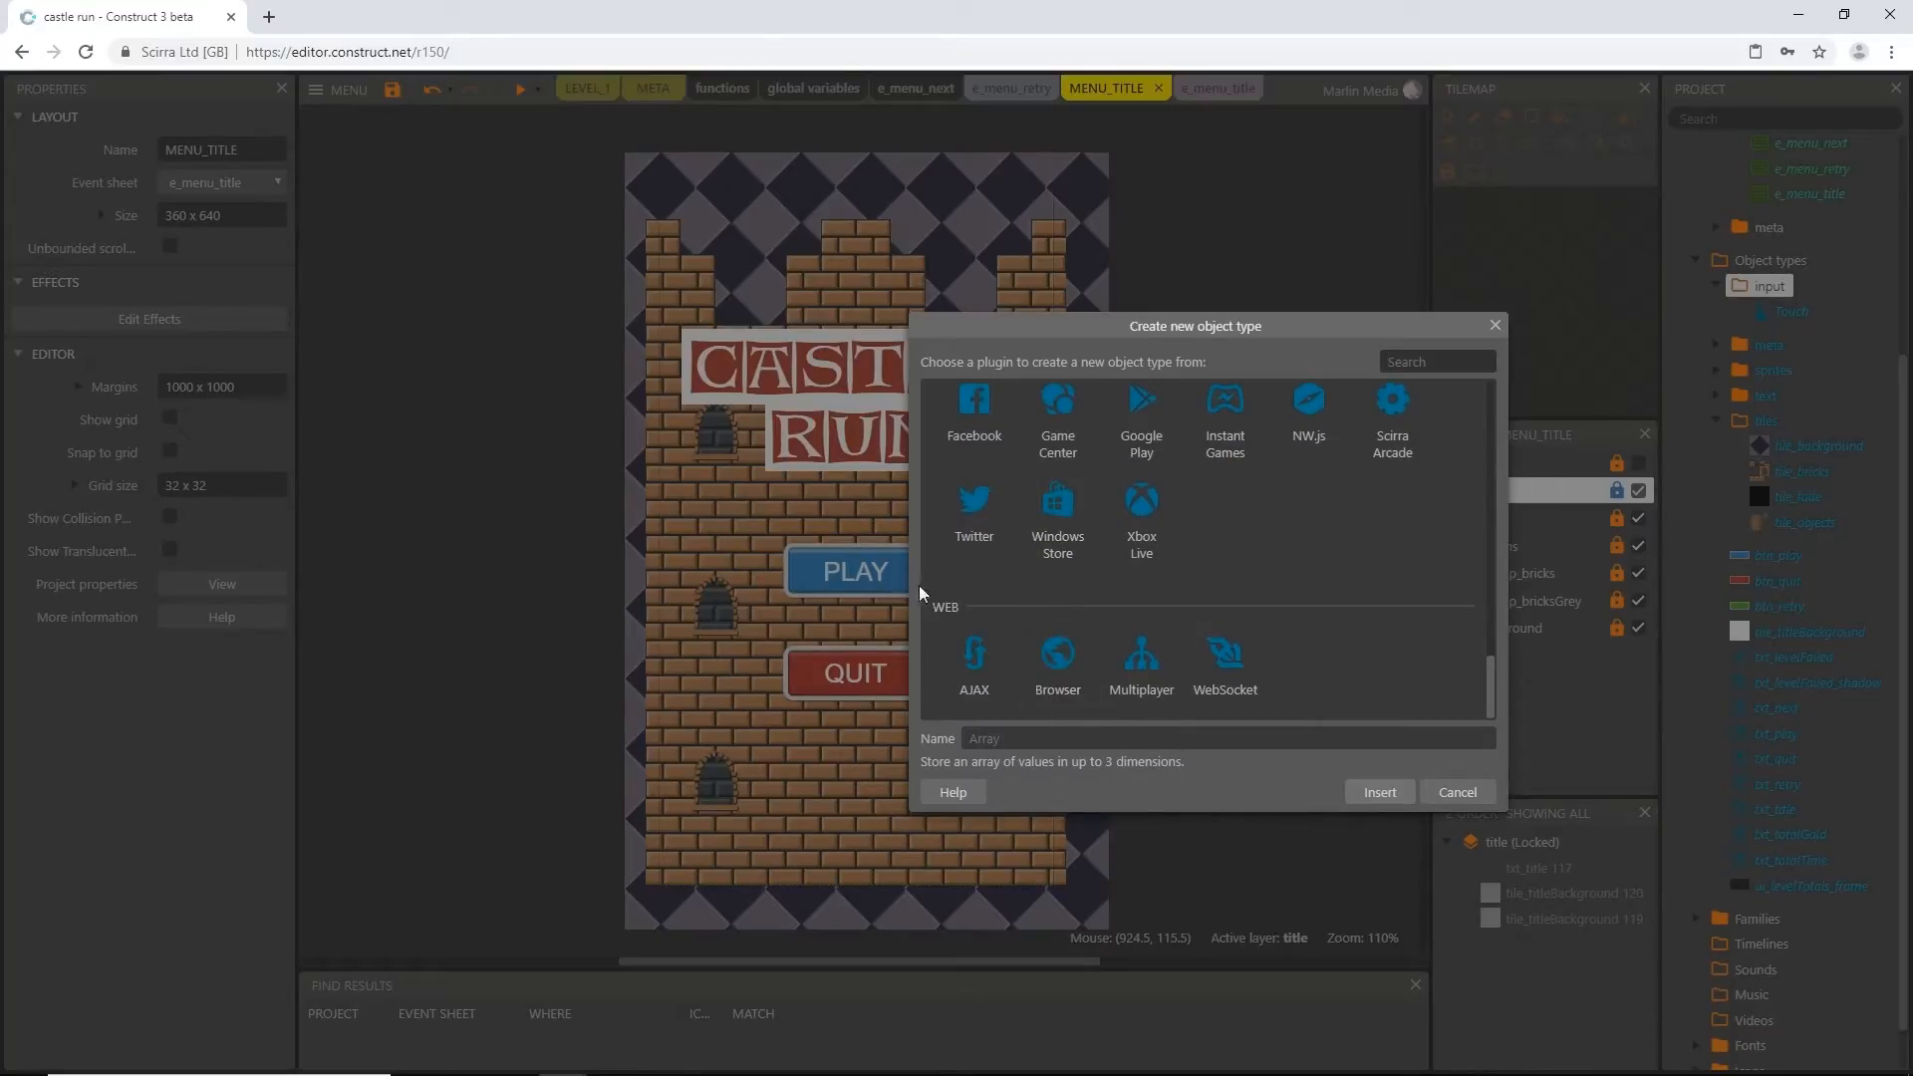
{"action": "left_click", "coordinate": [1058, 662]}
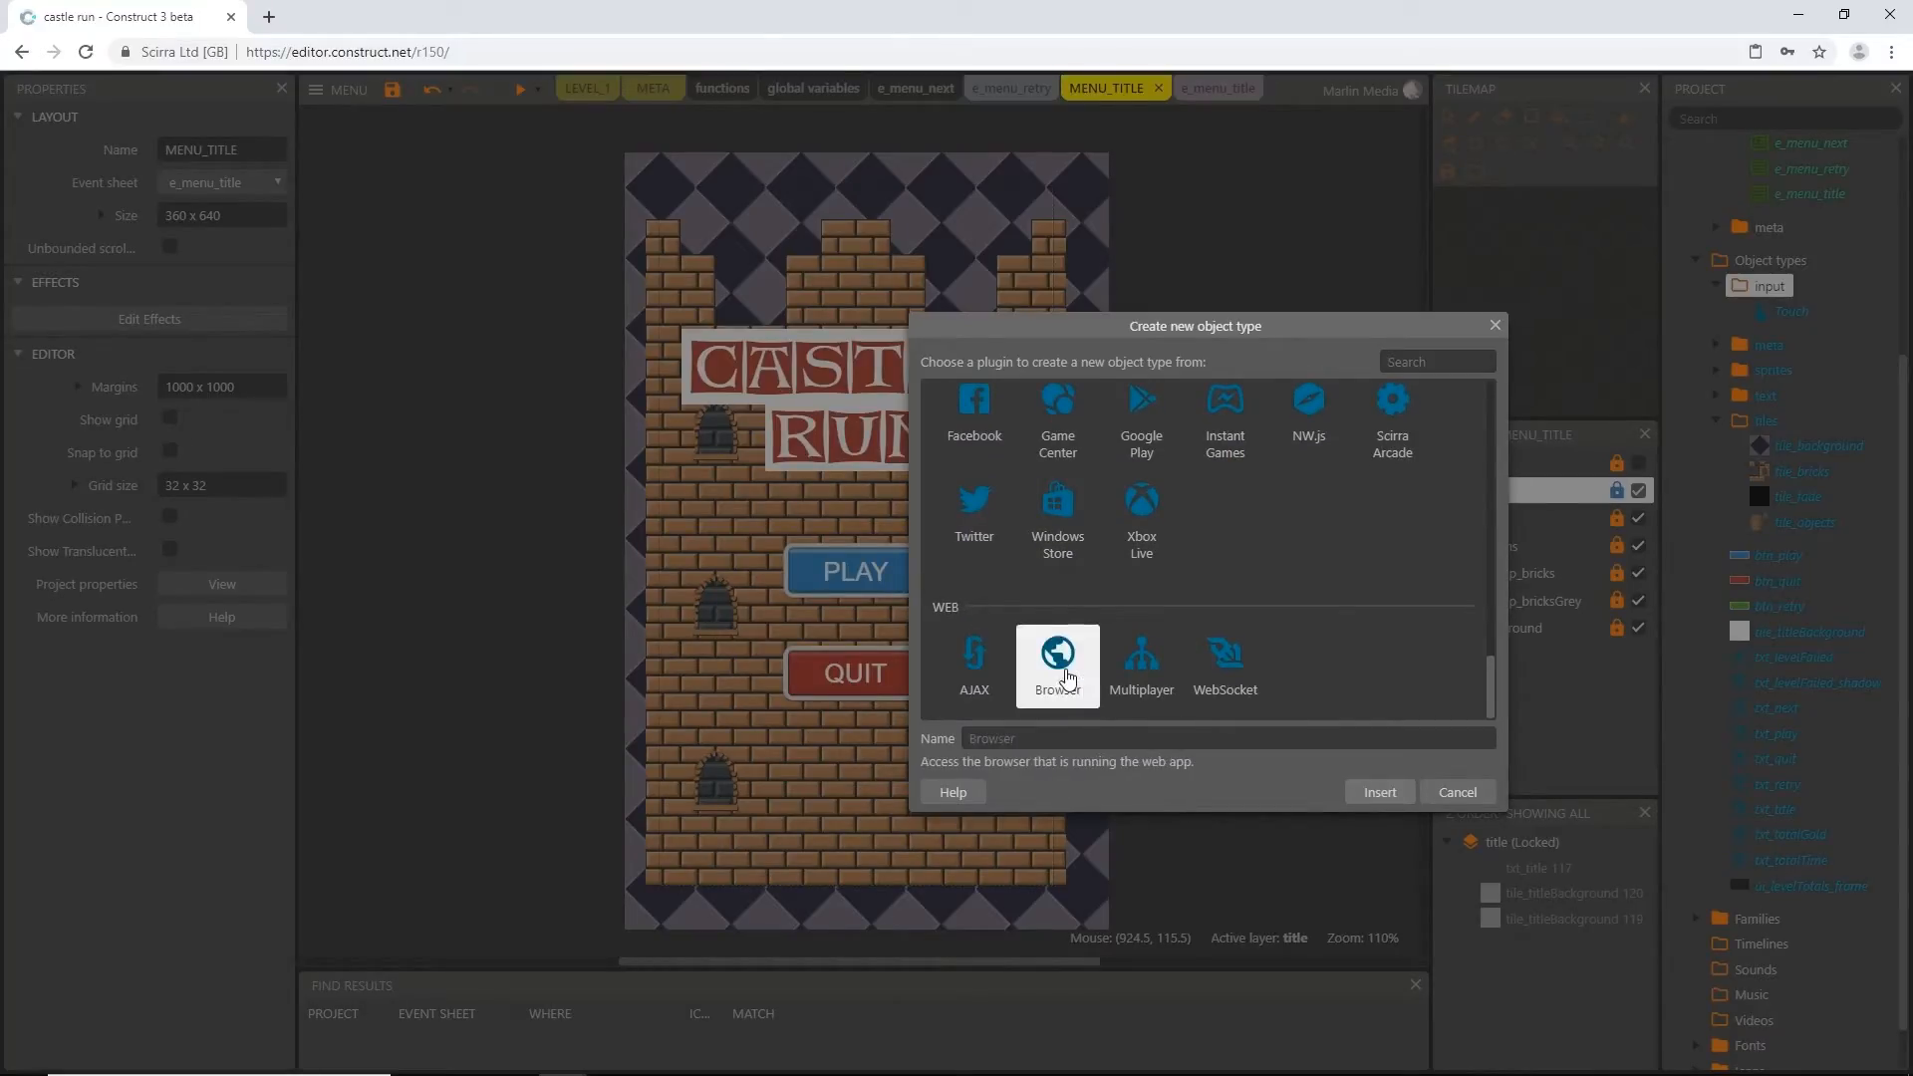
{"action": "left_click", "coordinate": [1391, 796]}
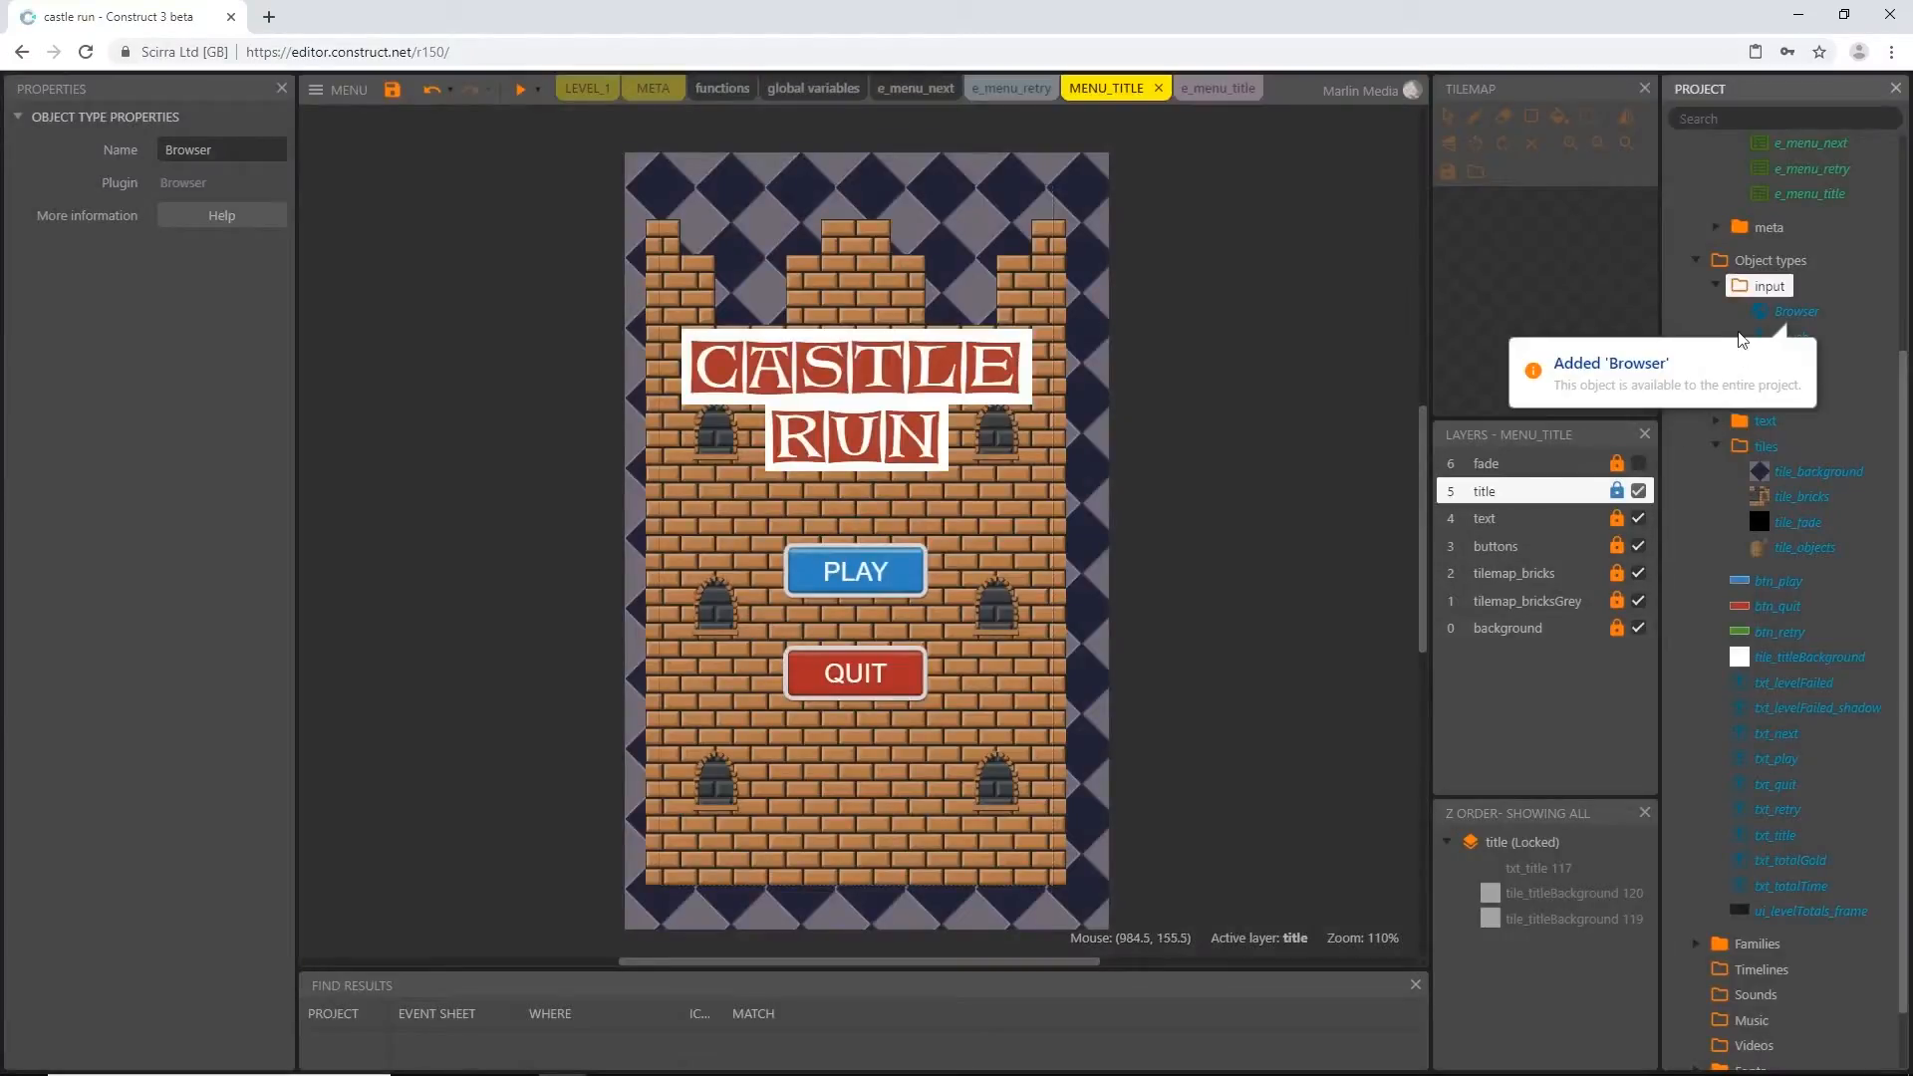
Move btn_play, btn_quit and btn_retry into the buttons folder under sprites, and tile_titleBackground into the tiles folder
{"action": "left_click", "coordinate": [1716, 285]}
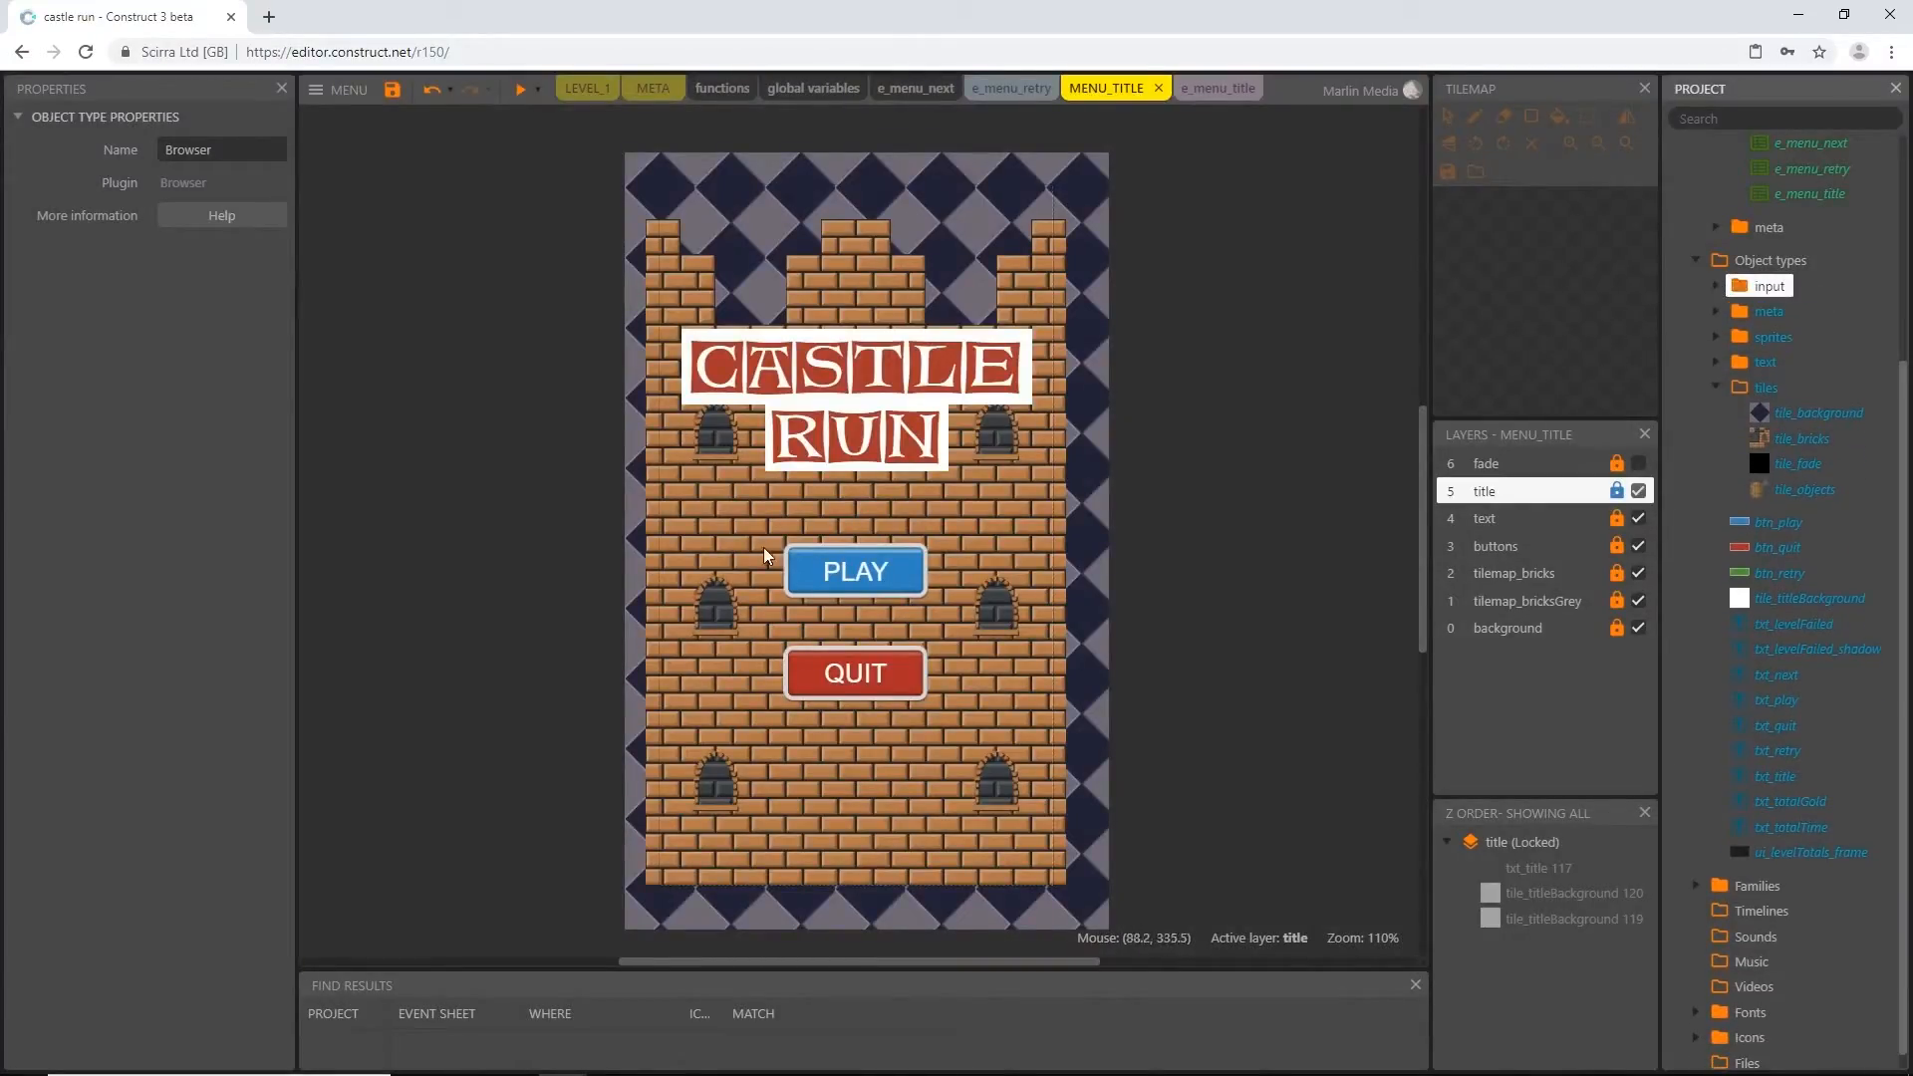
{"action": "left_click", "coordinate": [1716, 386]}
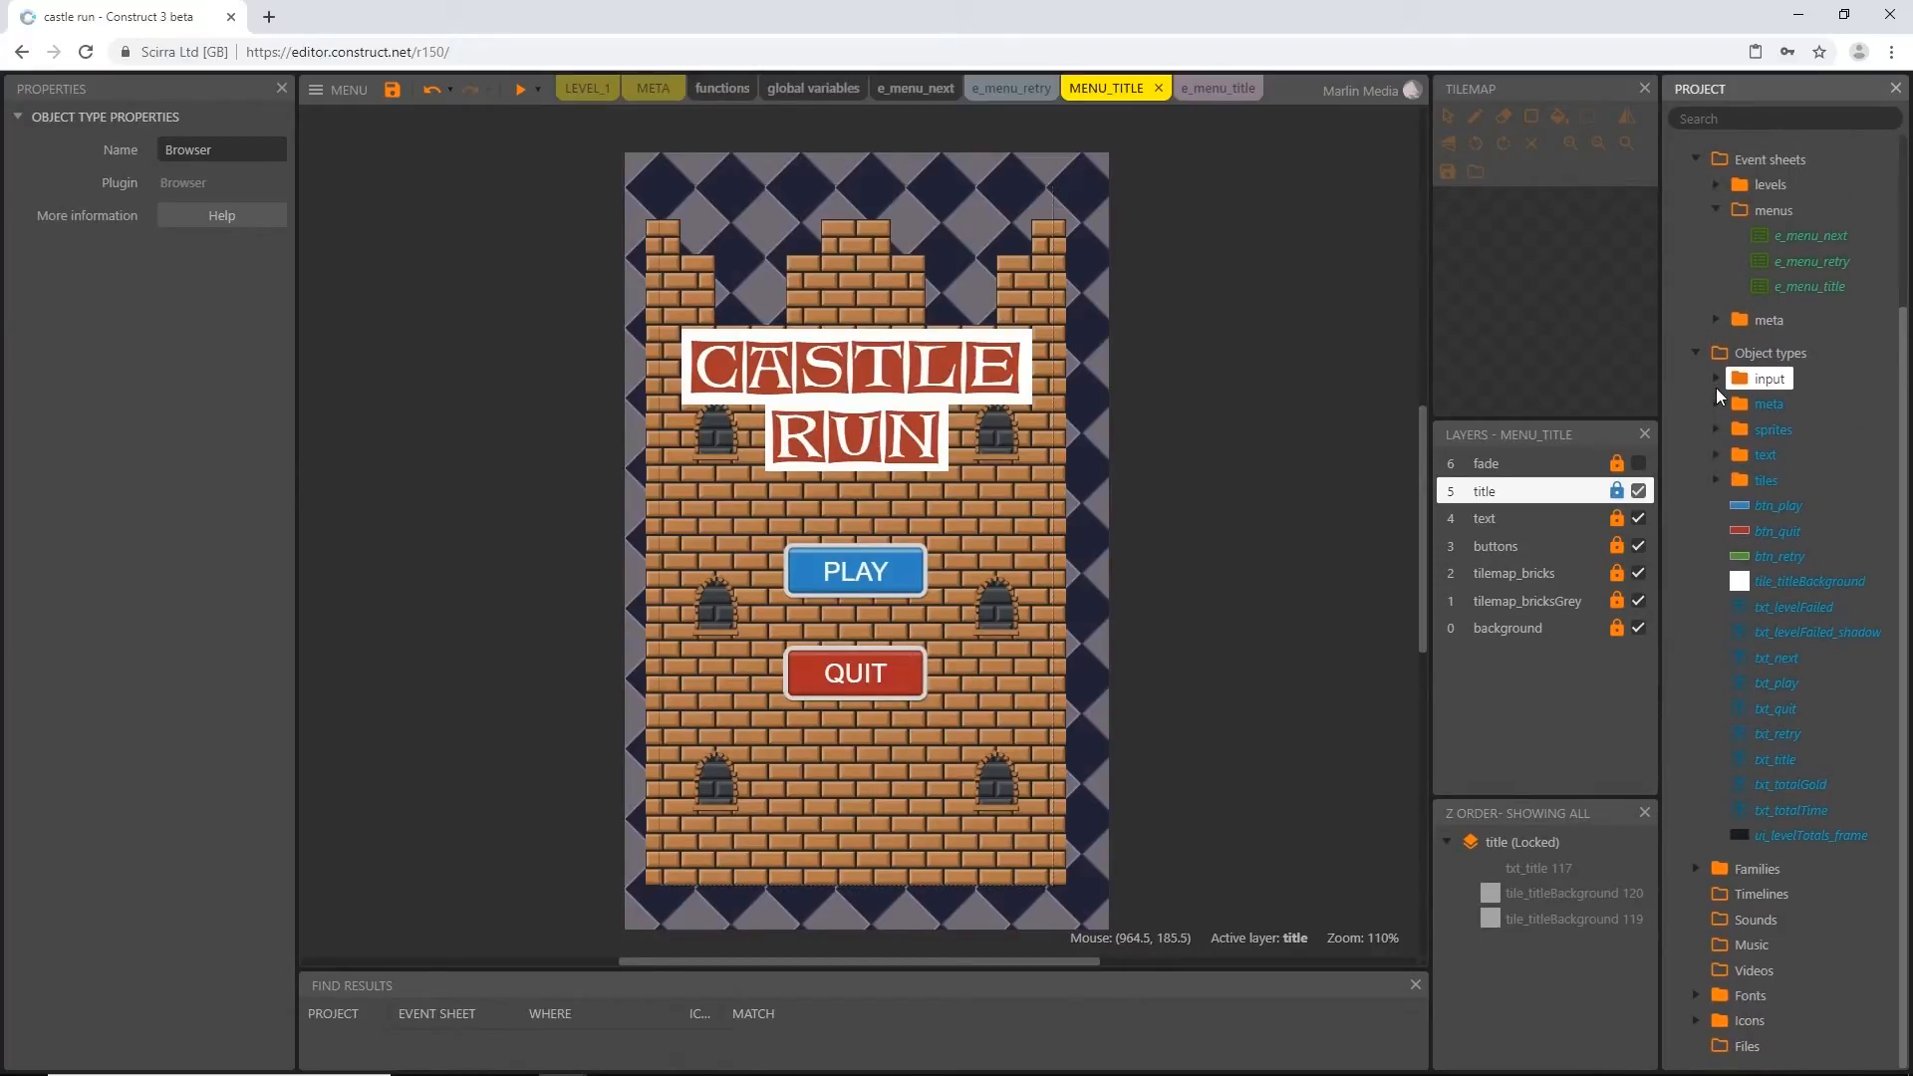
{"action": "left_click", "coordinate": [1716, 426]}
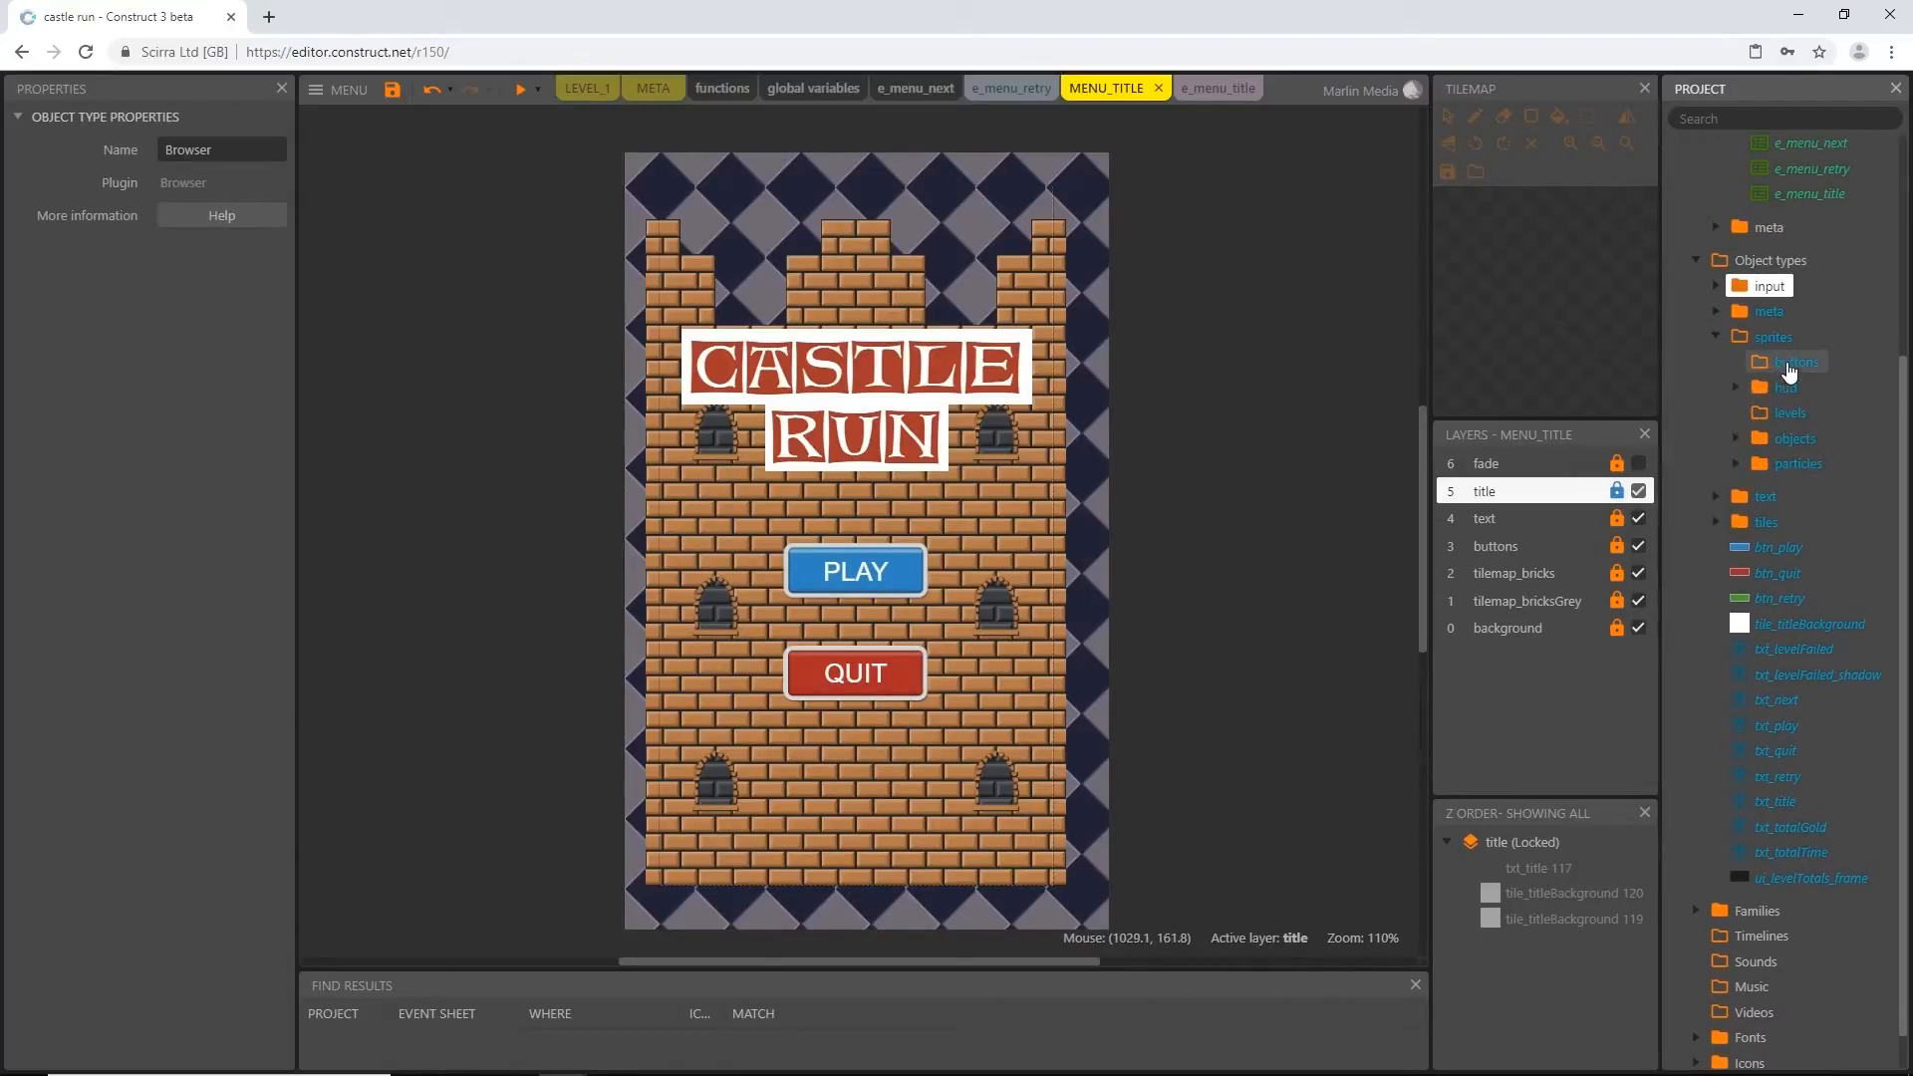
{"action": "left_click", "coordinate": [1778, 548]}
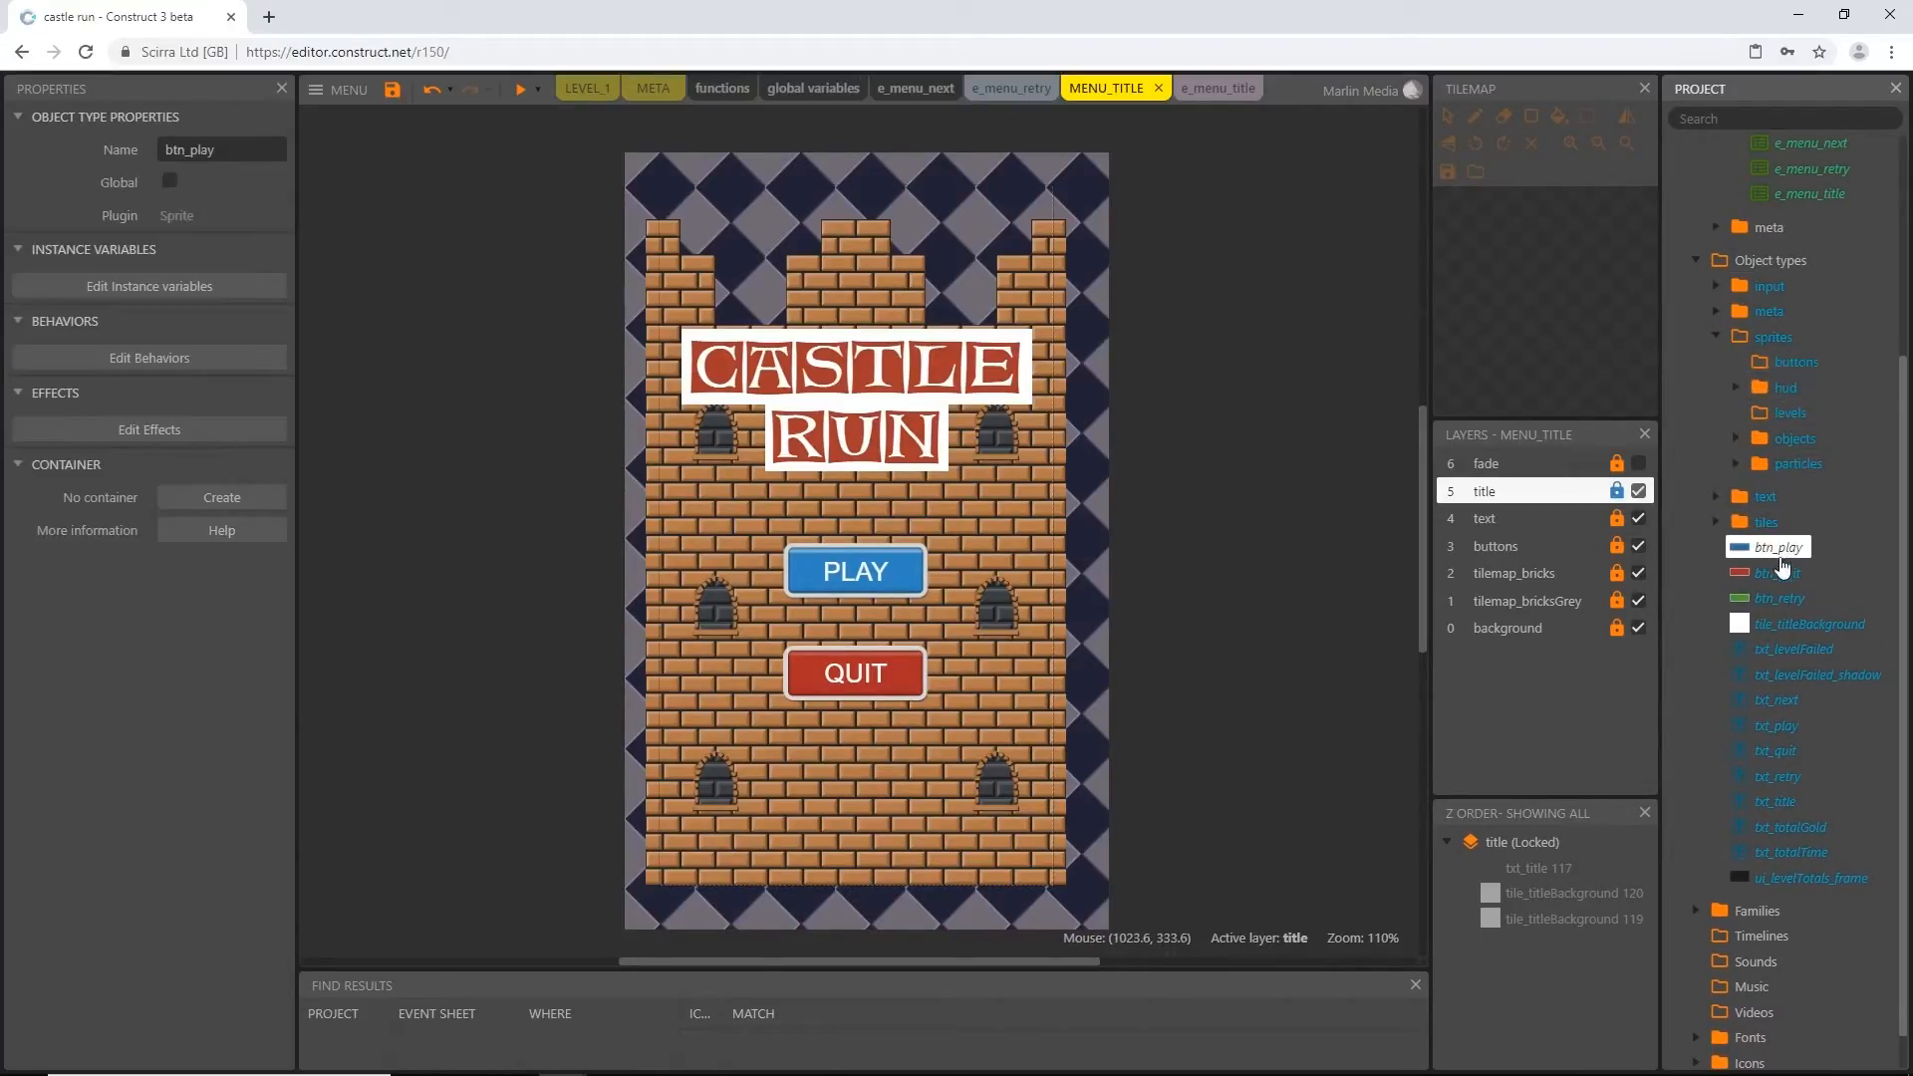
{"action": "left_click", "coordinate": [1782, 598], "text": "shift"}
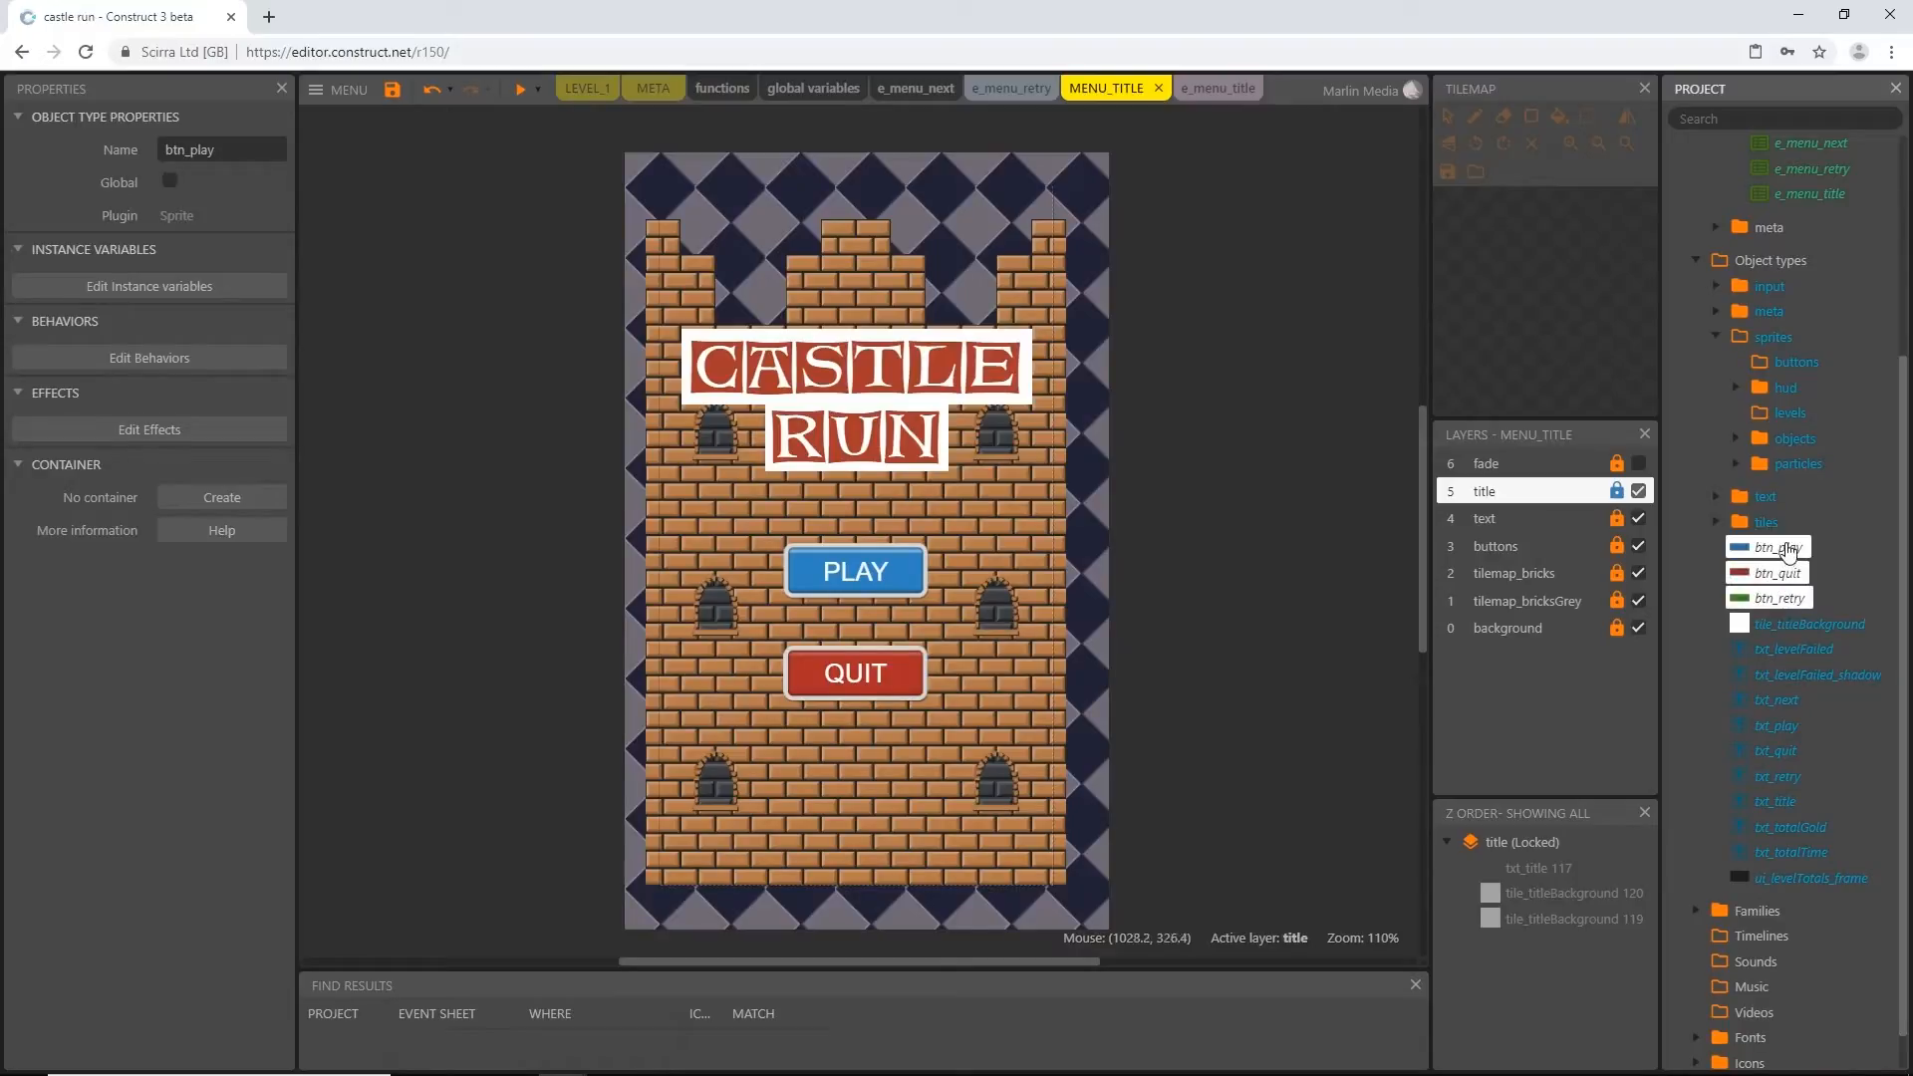
{"action": "left_click_drag", "start_coordinate": [1788, 427], "coordinate": [1774, 374]}
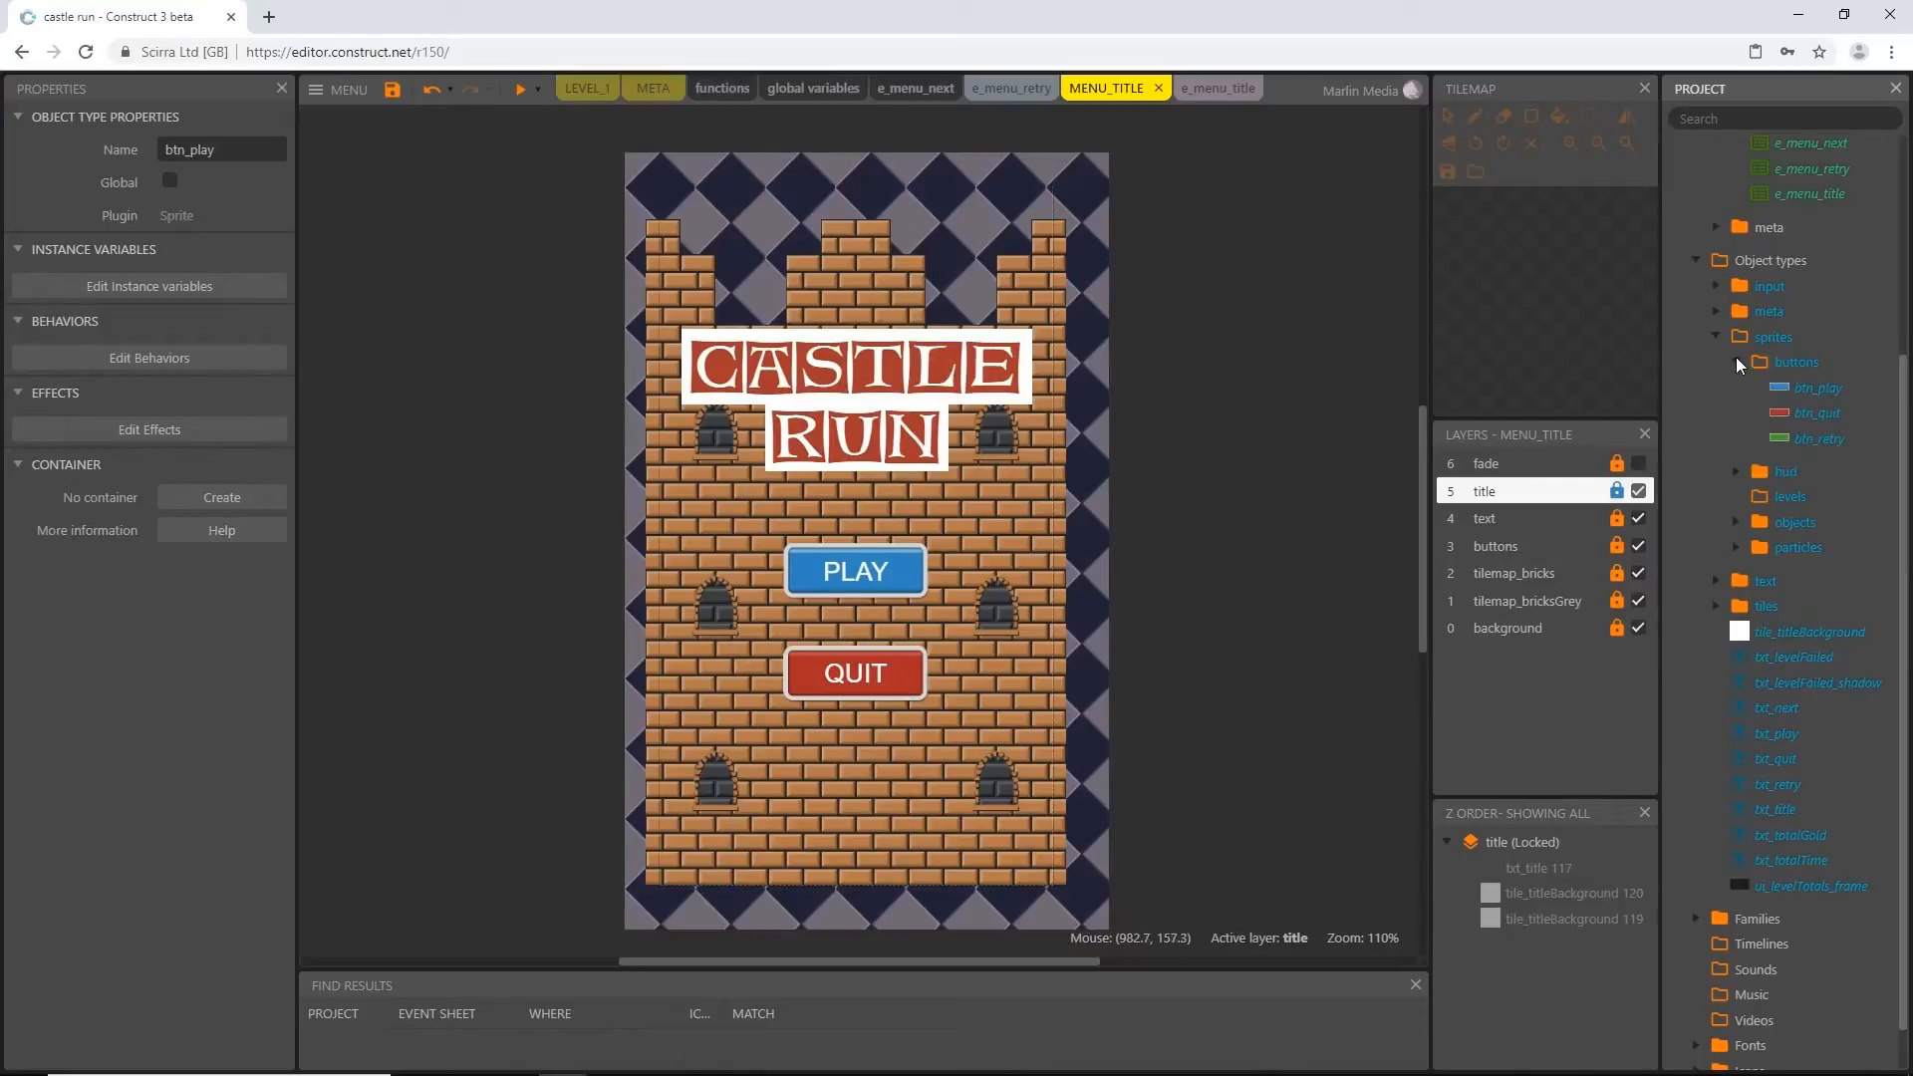
{"action": "left_click", "coordinate": [1735, 361]}
{"action": "left_click_drag", "start_coordinate": [1768, 597], "coordinate": [1766, 564]}
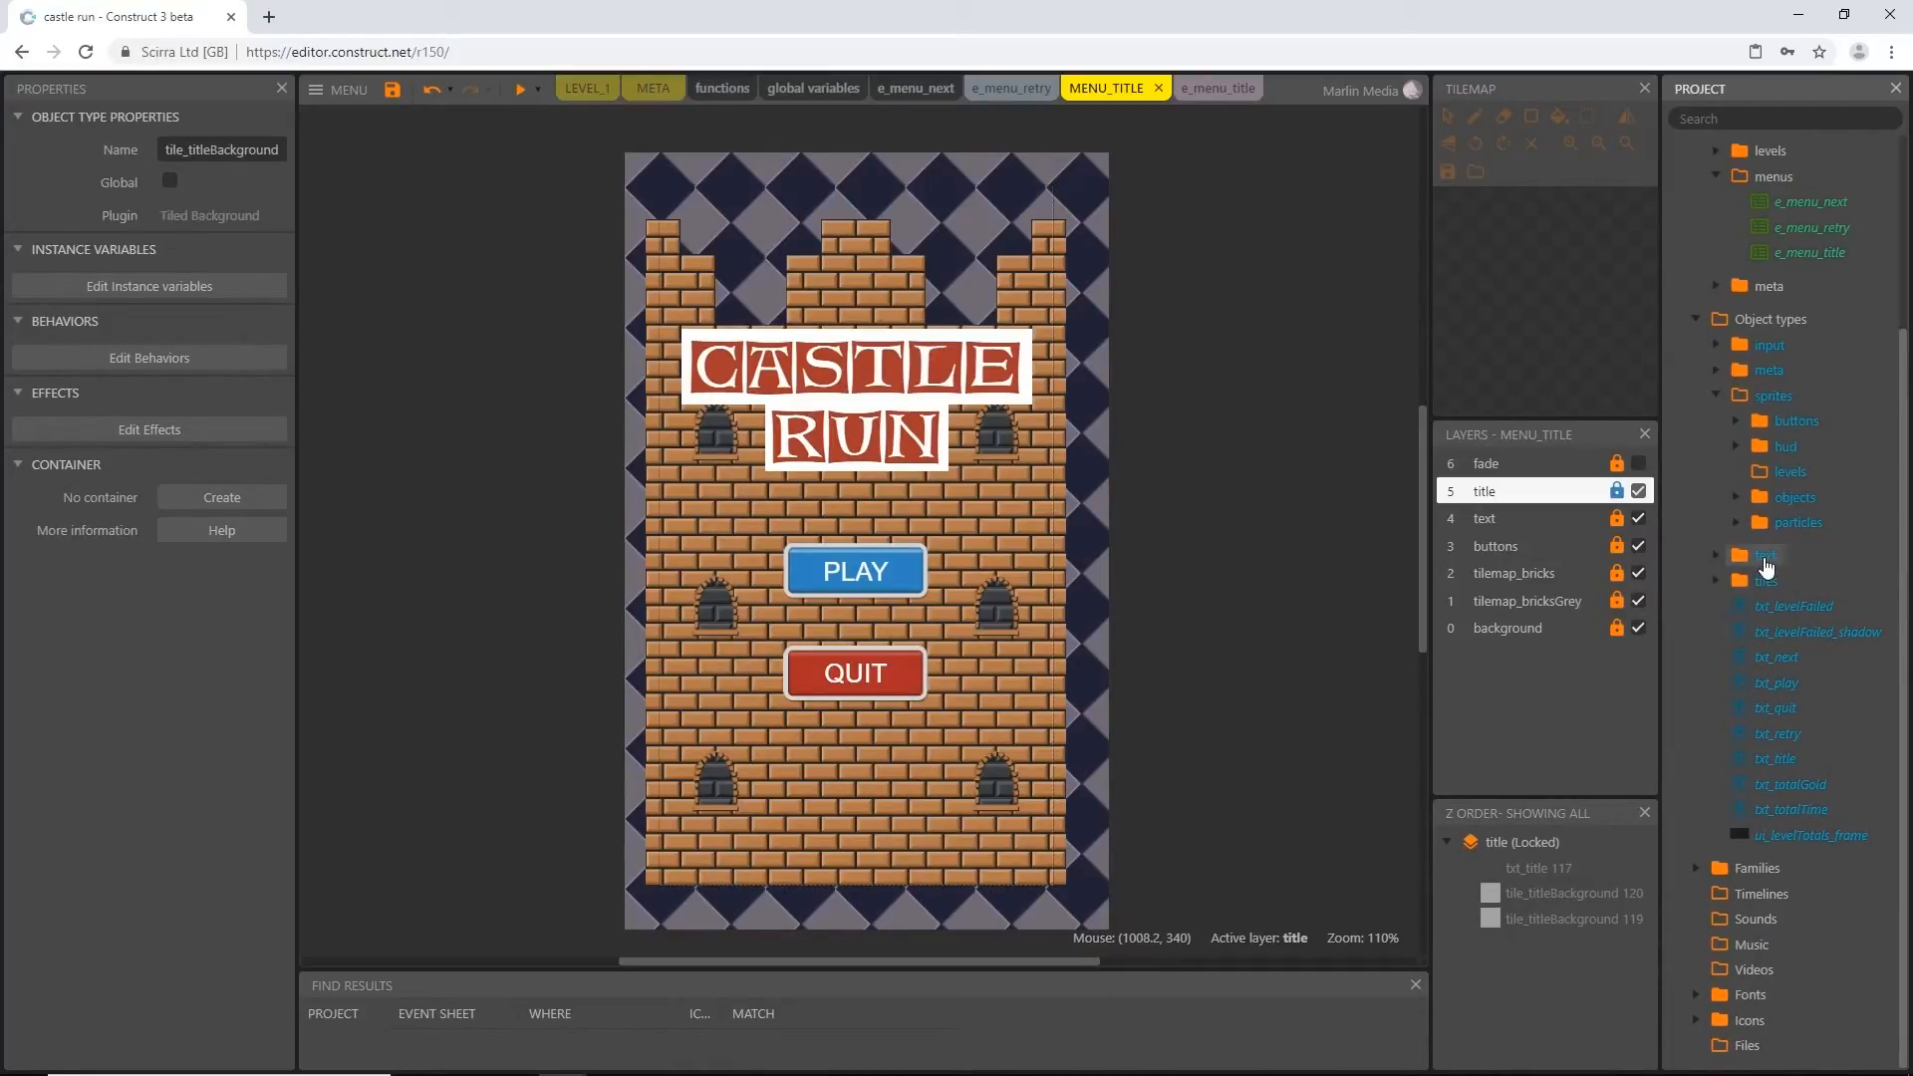
Move all loose txt_ objects, from txt_levelFailed to txt_totalTime, into the text folder and ui_levelTotals_frame into the hud folder under sprites
{"action": "left_click", "coordinate": [1779, 809]}
{"action": "left_click", "coordinate": [1774, 608], "text": "shift"}
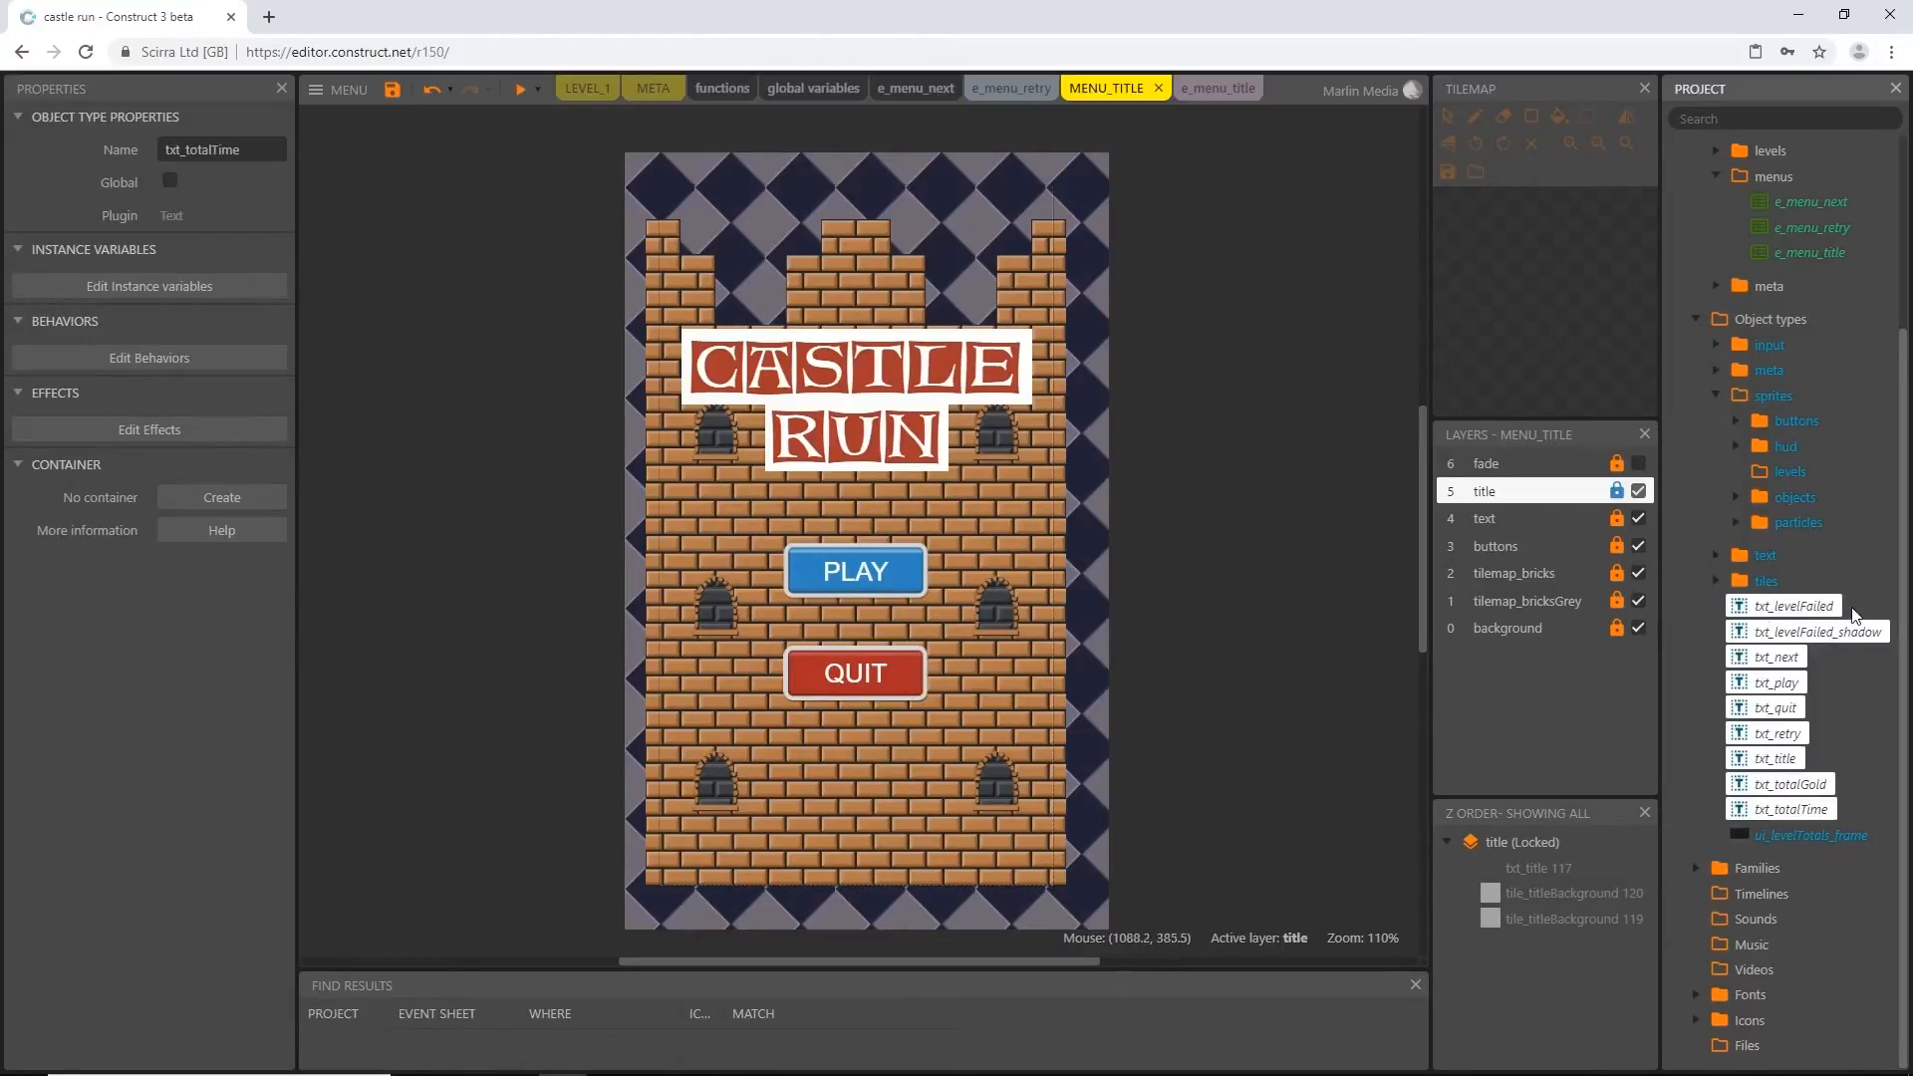
{"action": "left_click_drag", "start_coordinate": [1770, 582], "coordinate": [1760, 559]}
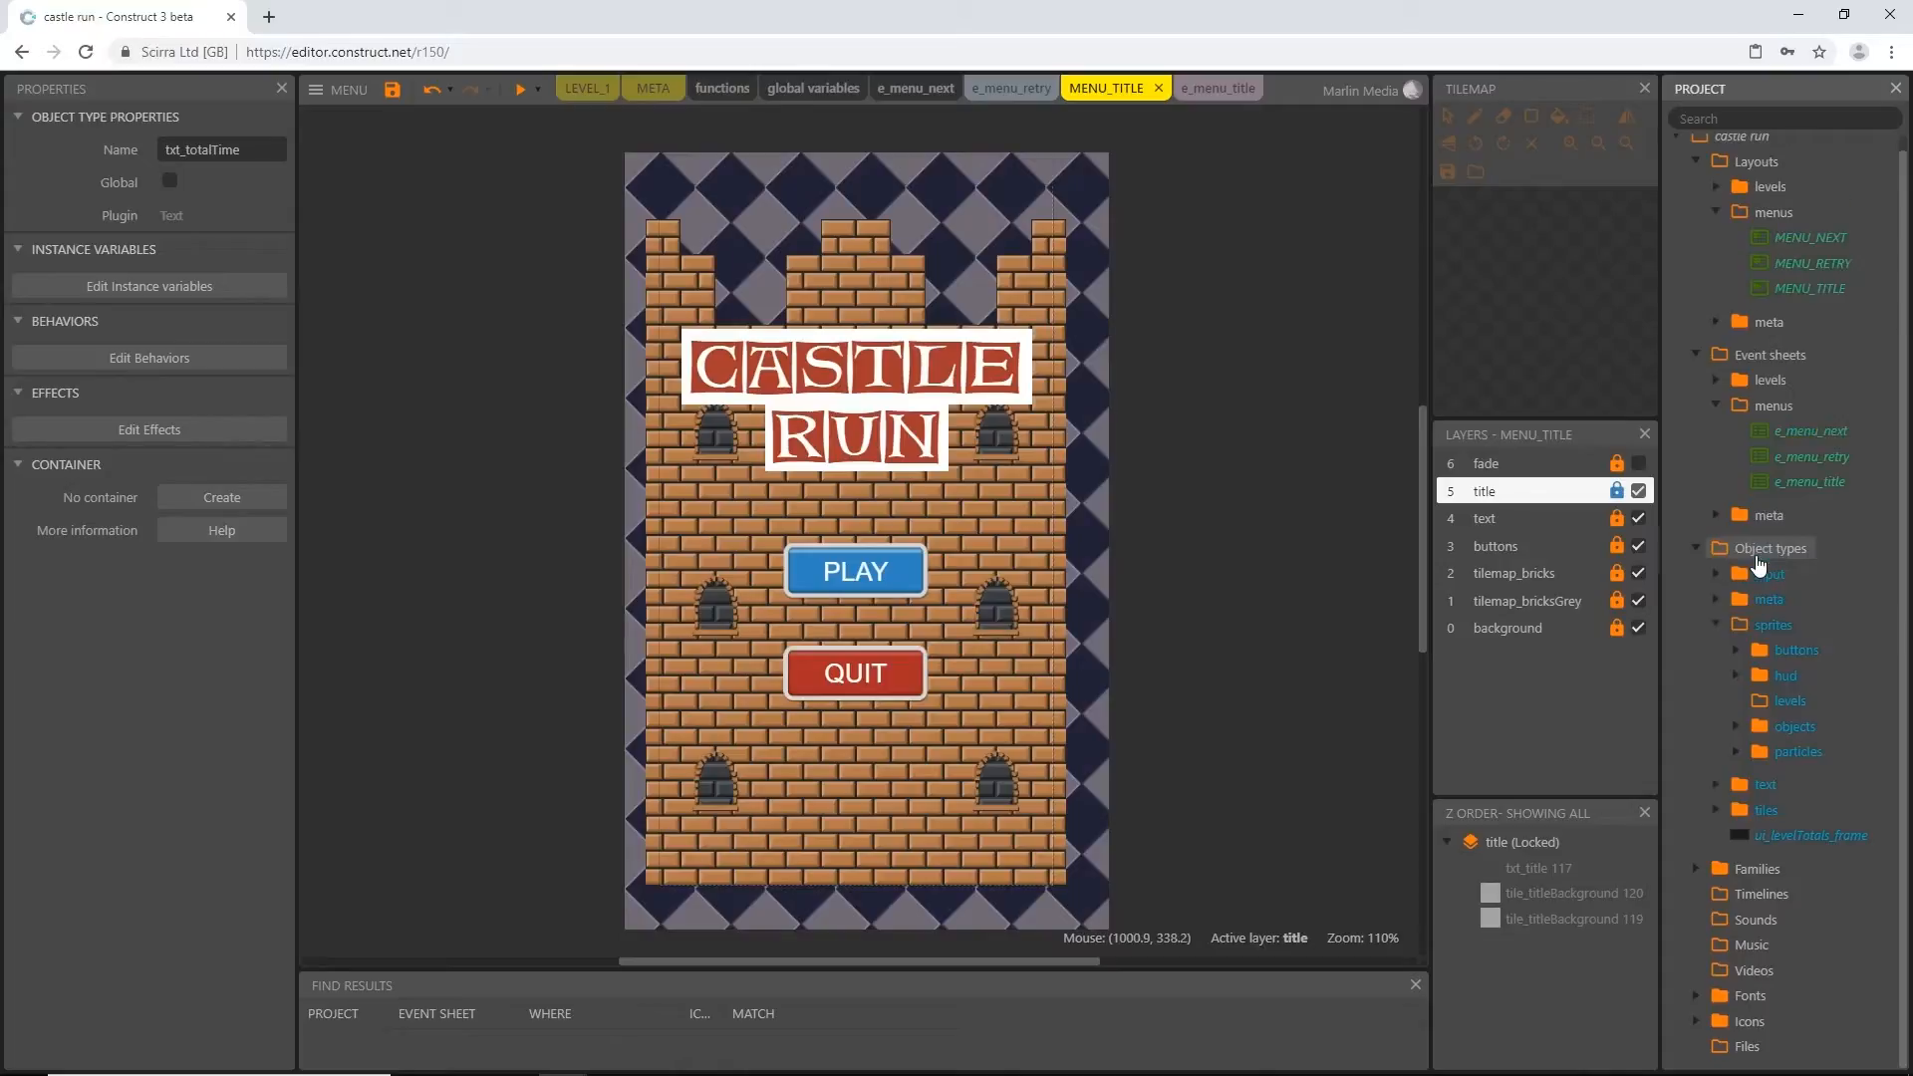
{"action": "left_click", "coordinate": [1809, 839]}
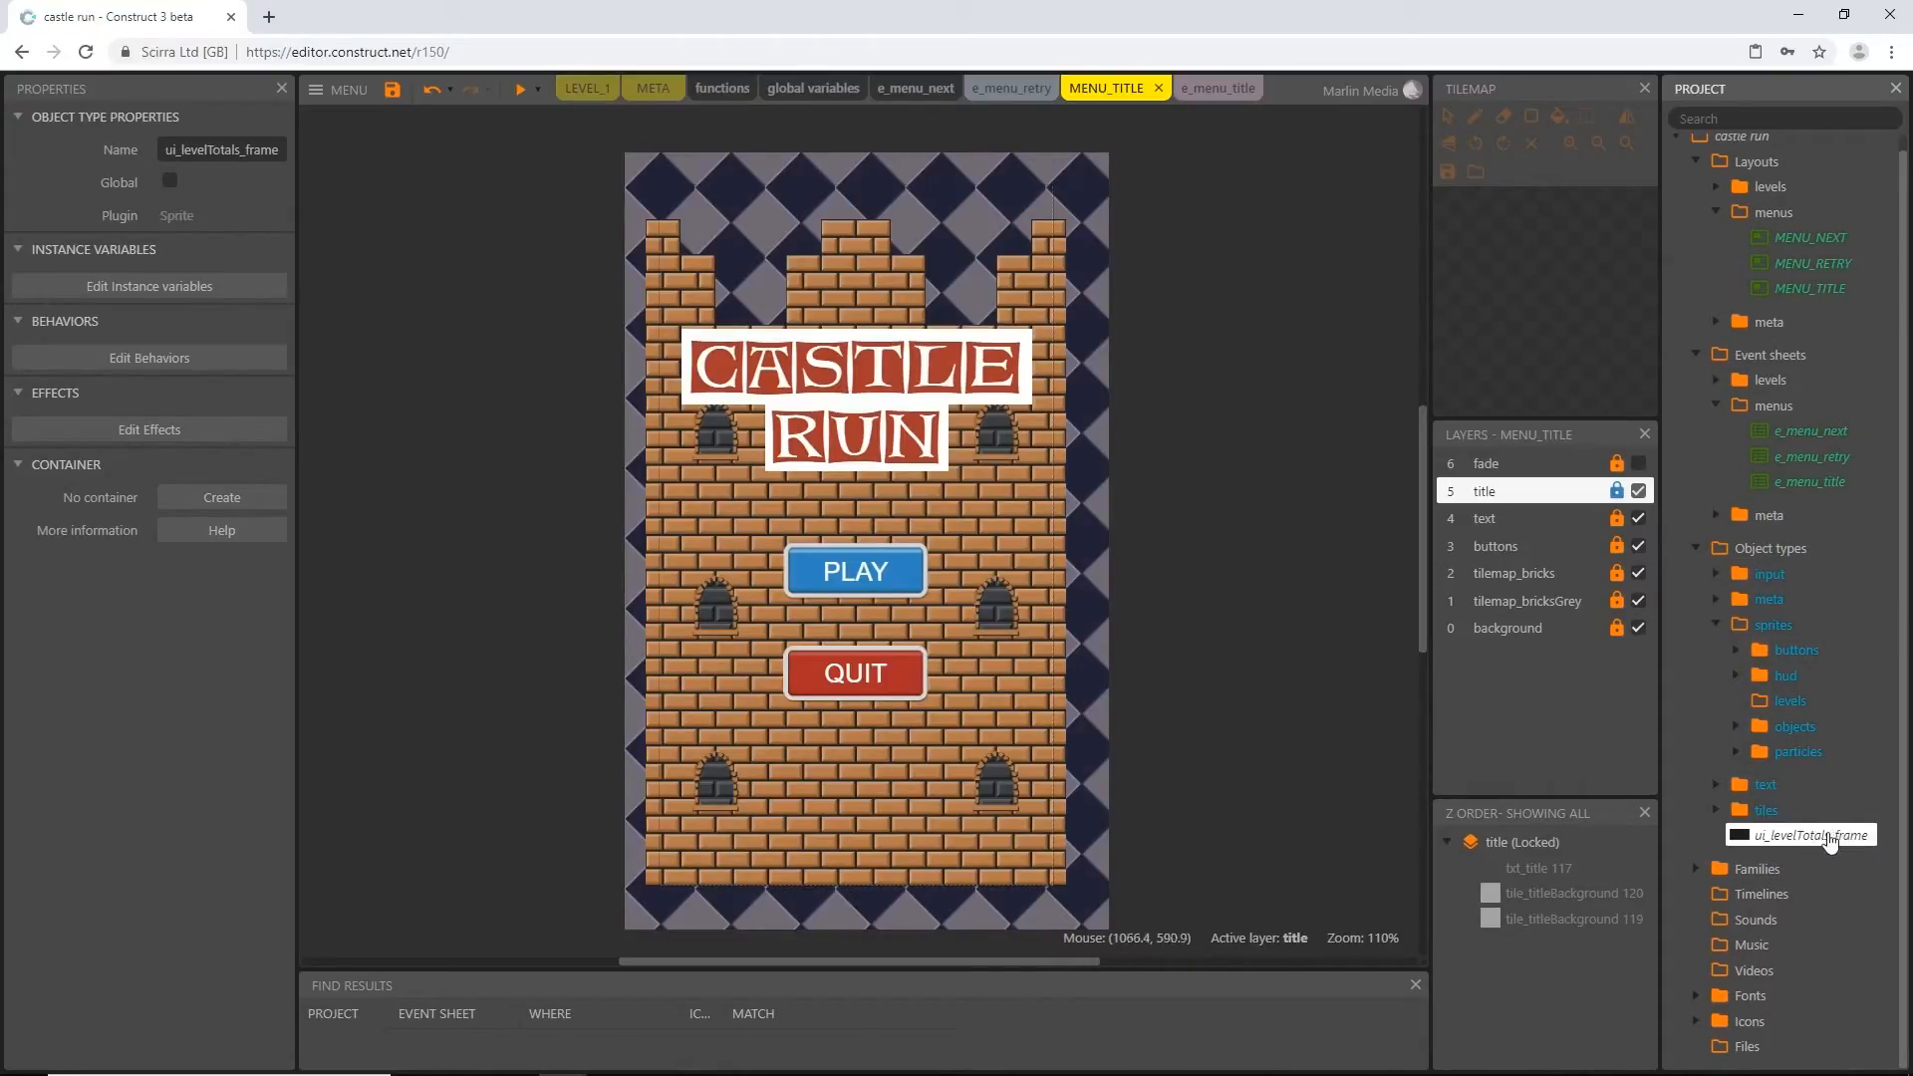
{"action": "left_click_drag", "start_coordinate": [1832, 842], "coordinate": [1787, 677]}
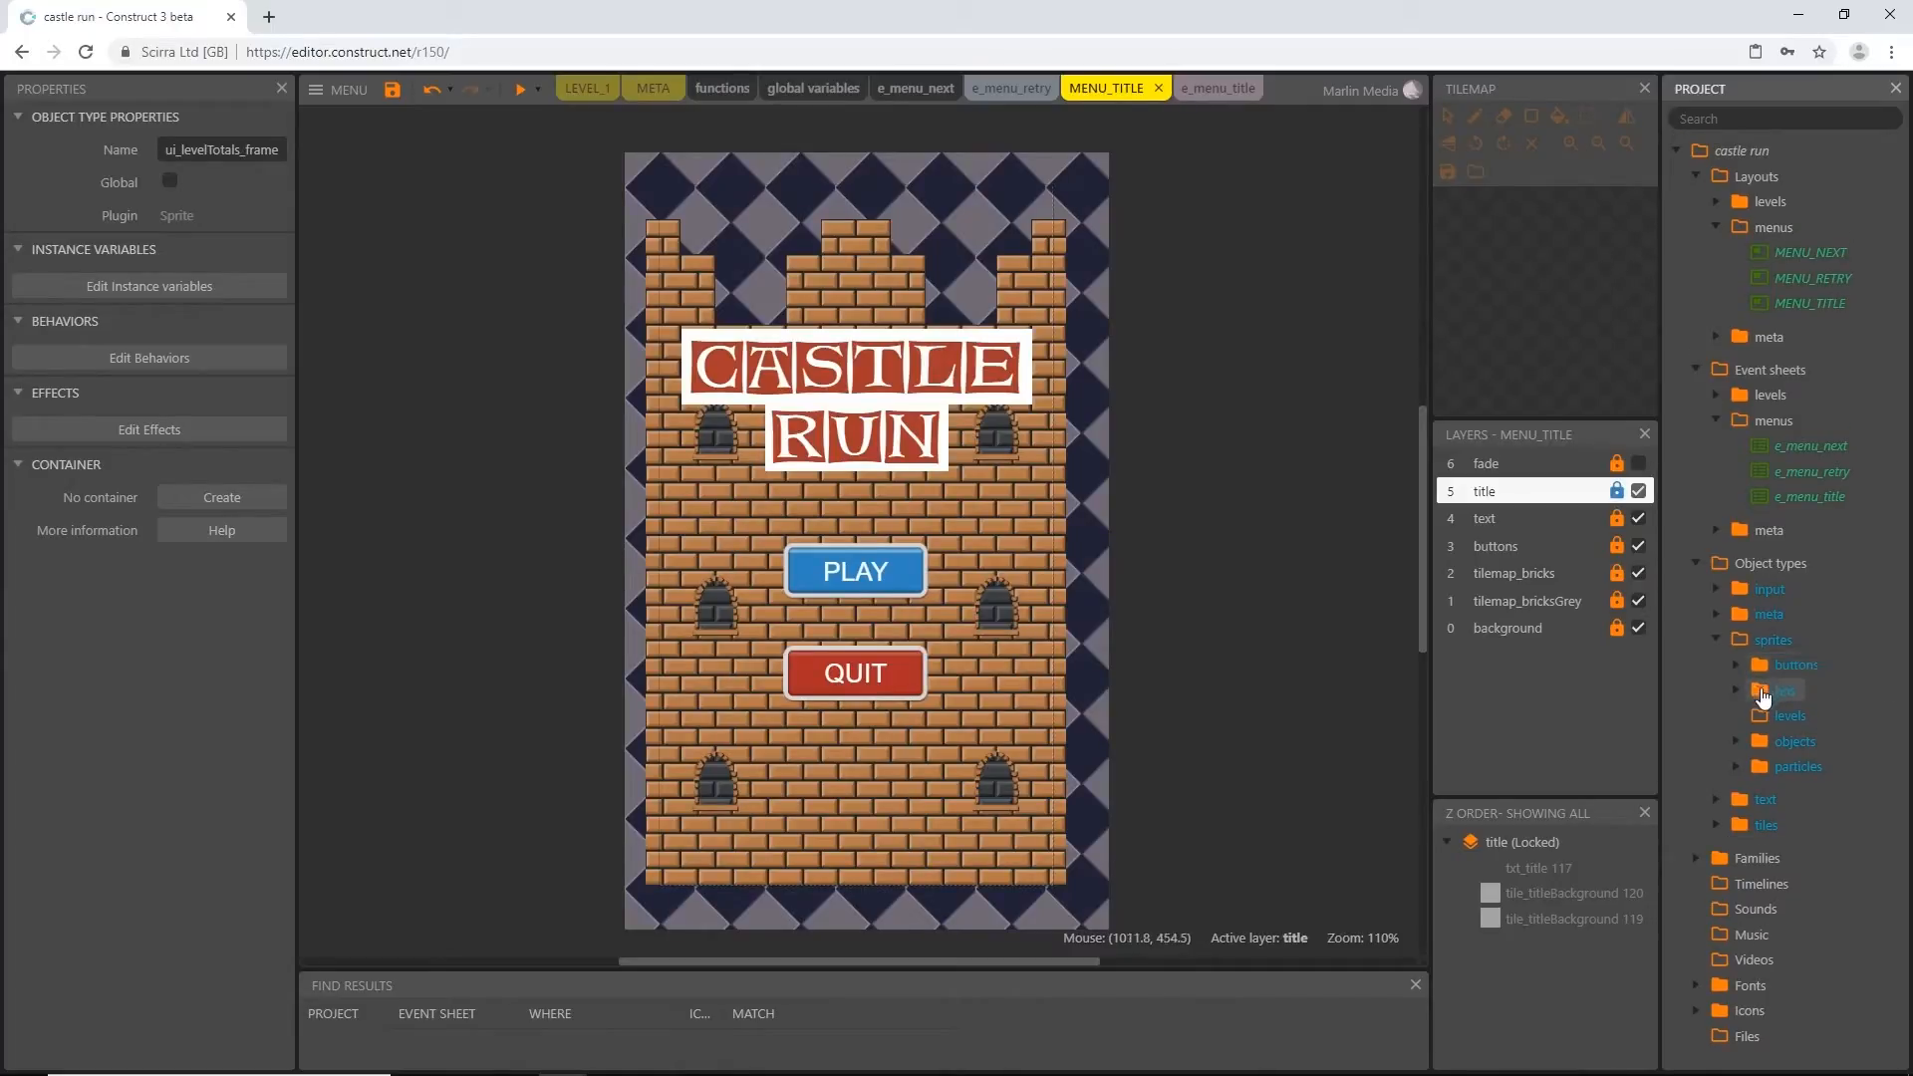
In e_menu_title, add a Browser Close action to the btn_quit tap event
{"action": "left_click", "coordinate": [1217, 87]}
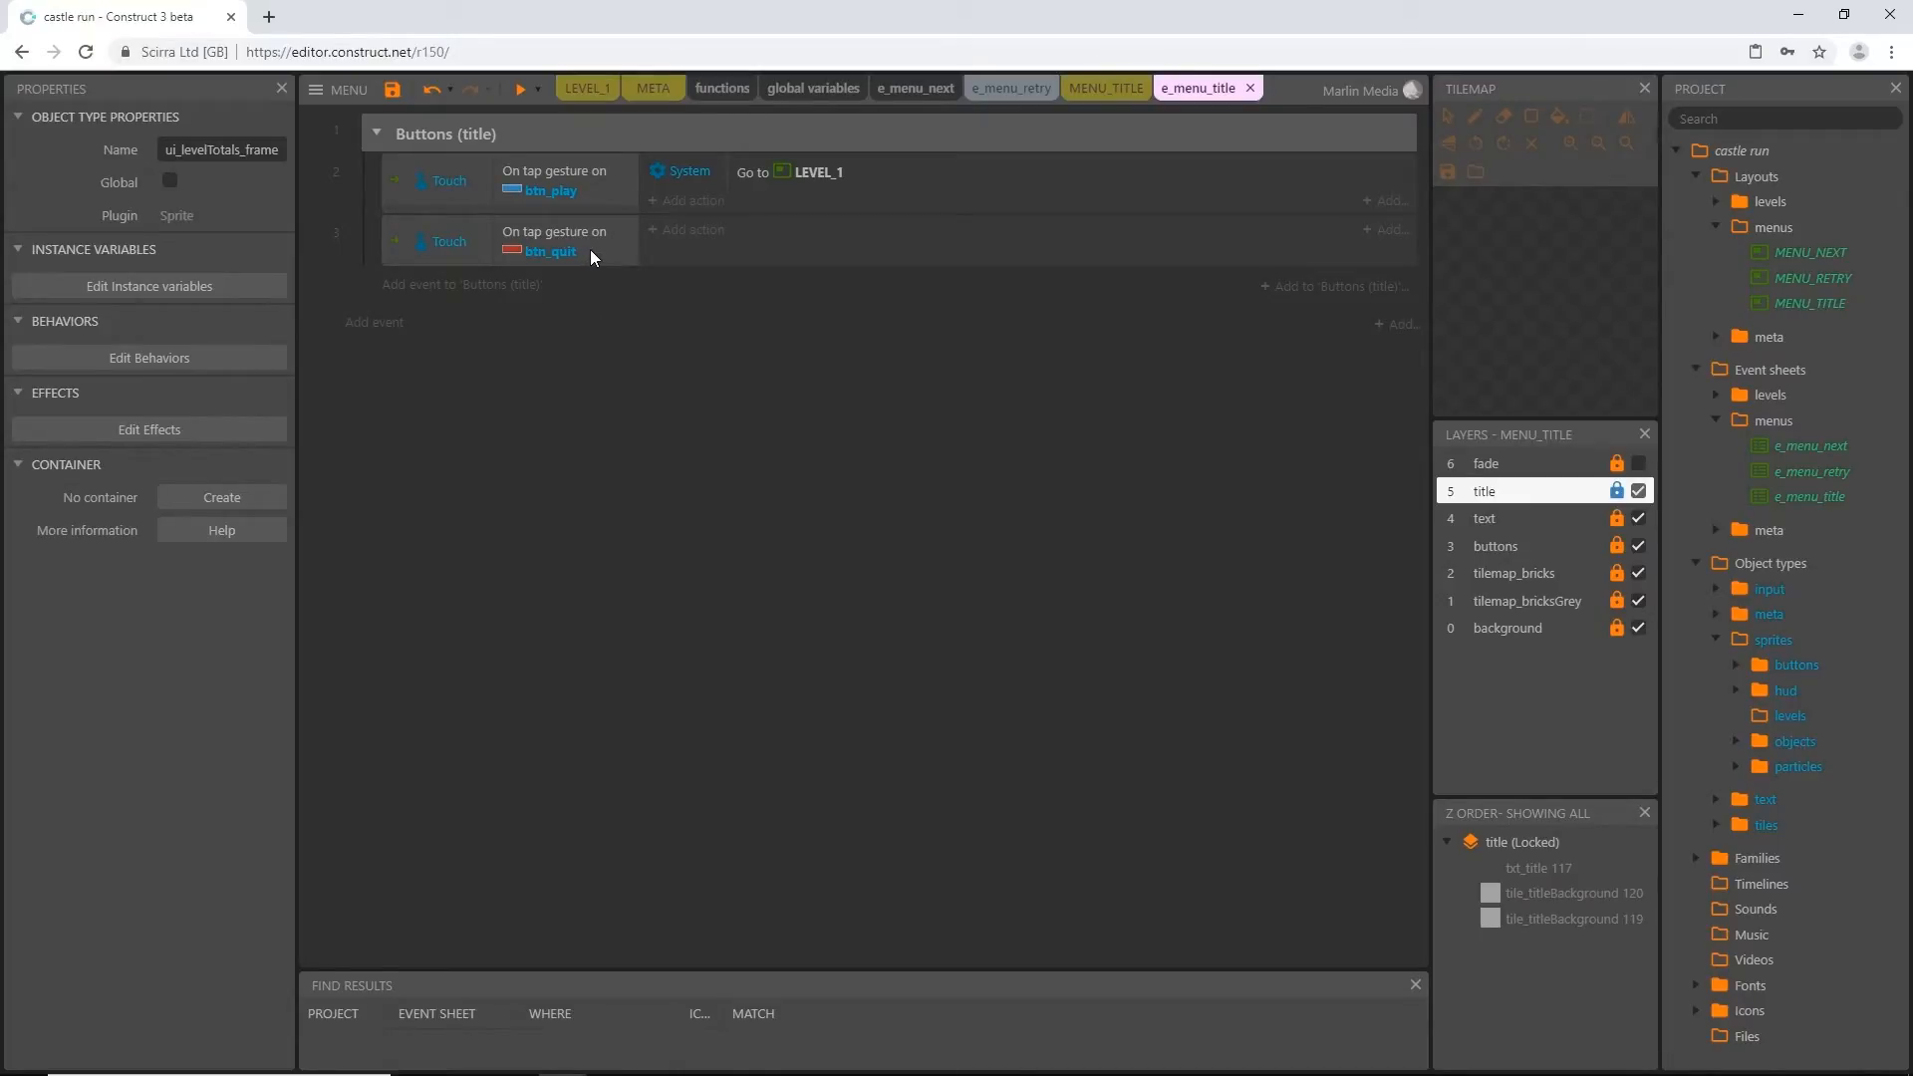
{"action": "left_click", "coordinate": [694, 231]}
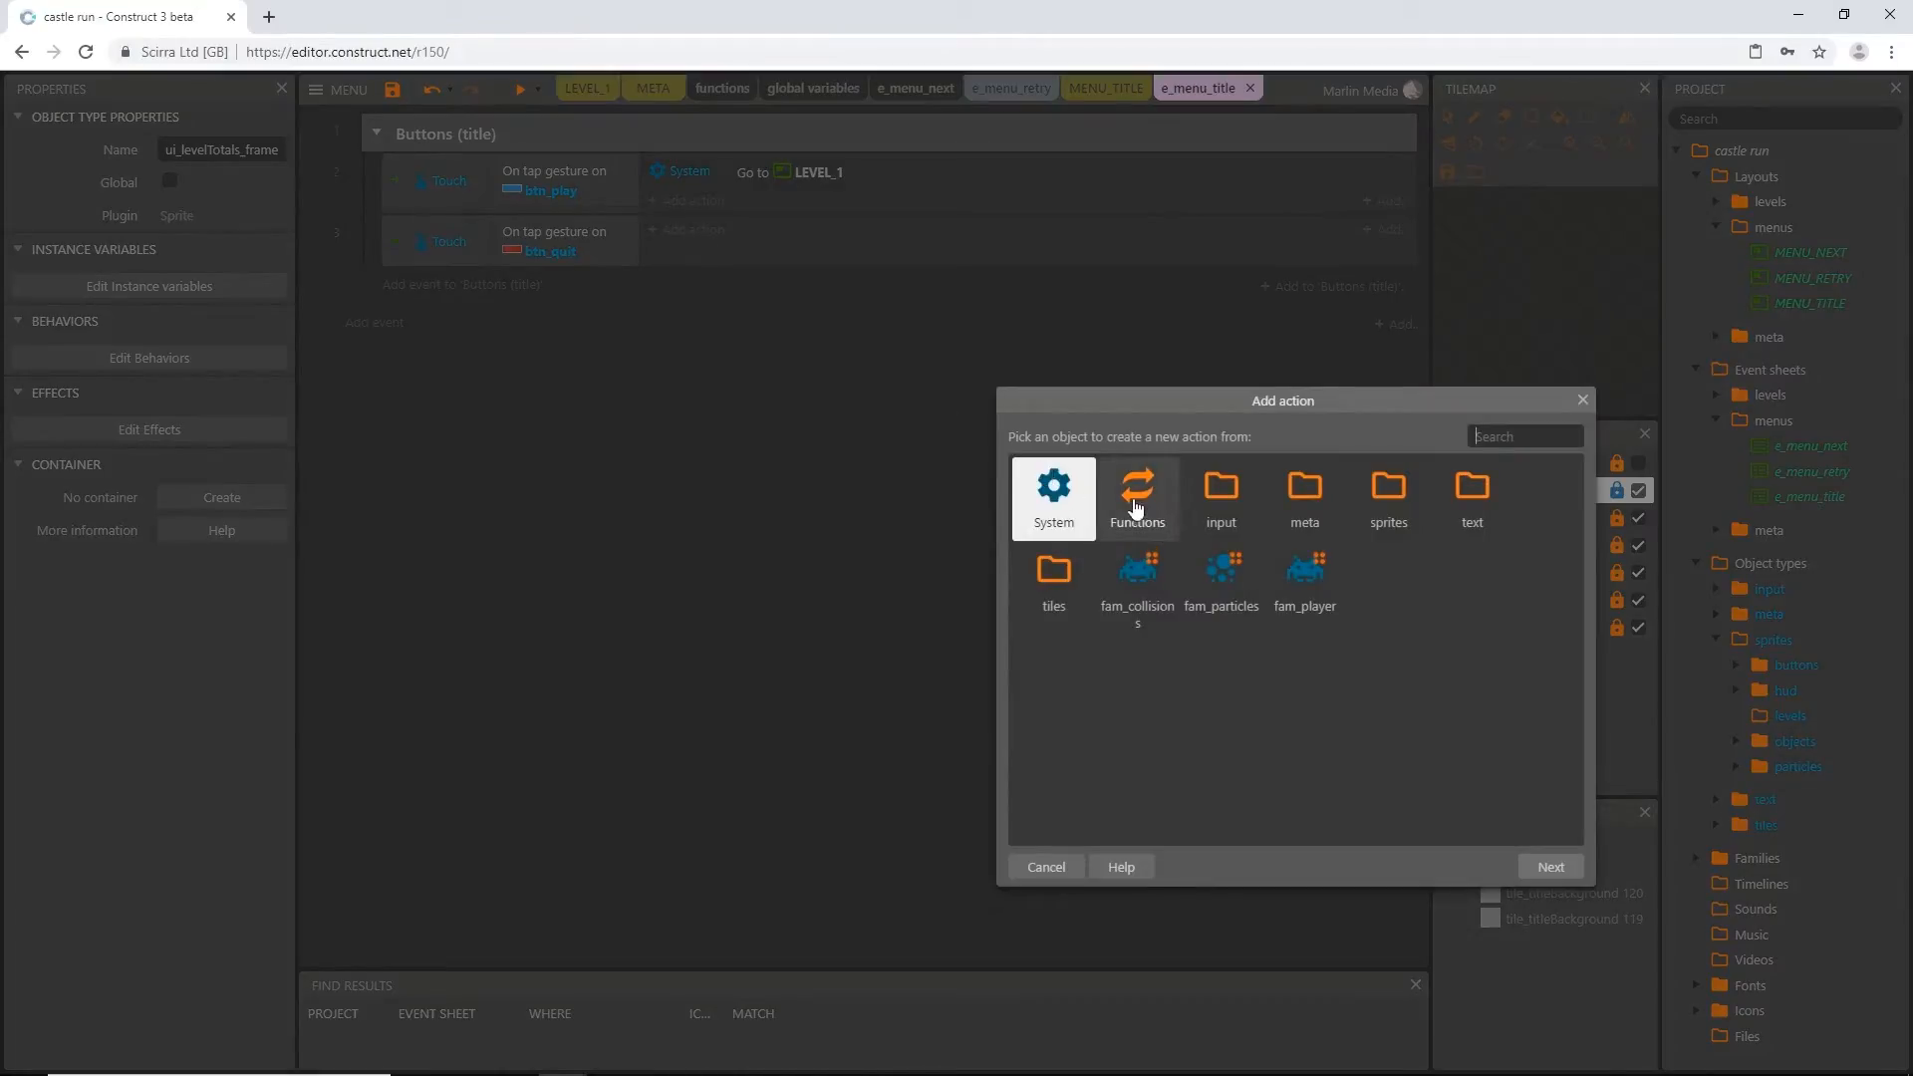
{"action": "double_click", "coordinate": [1224, 493]}
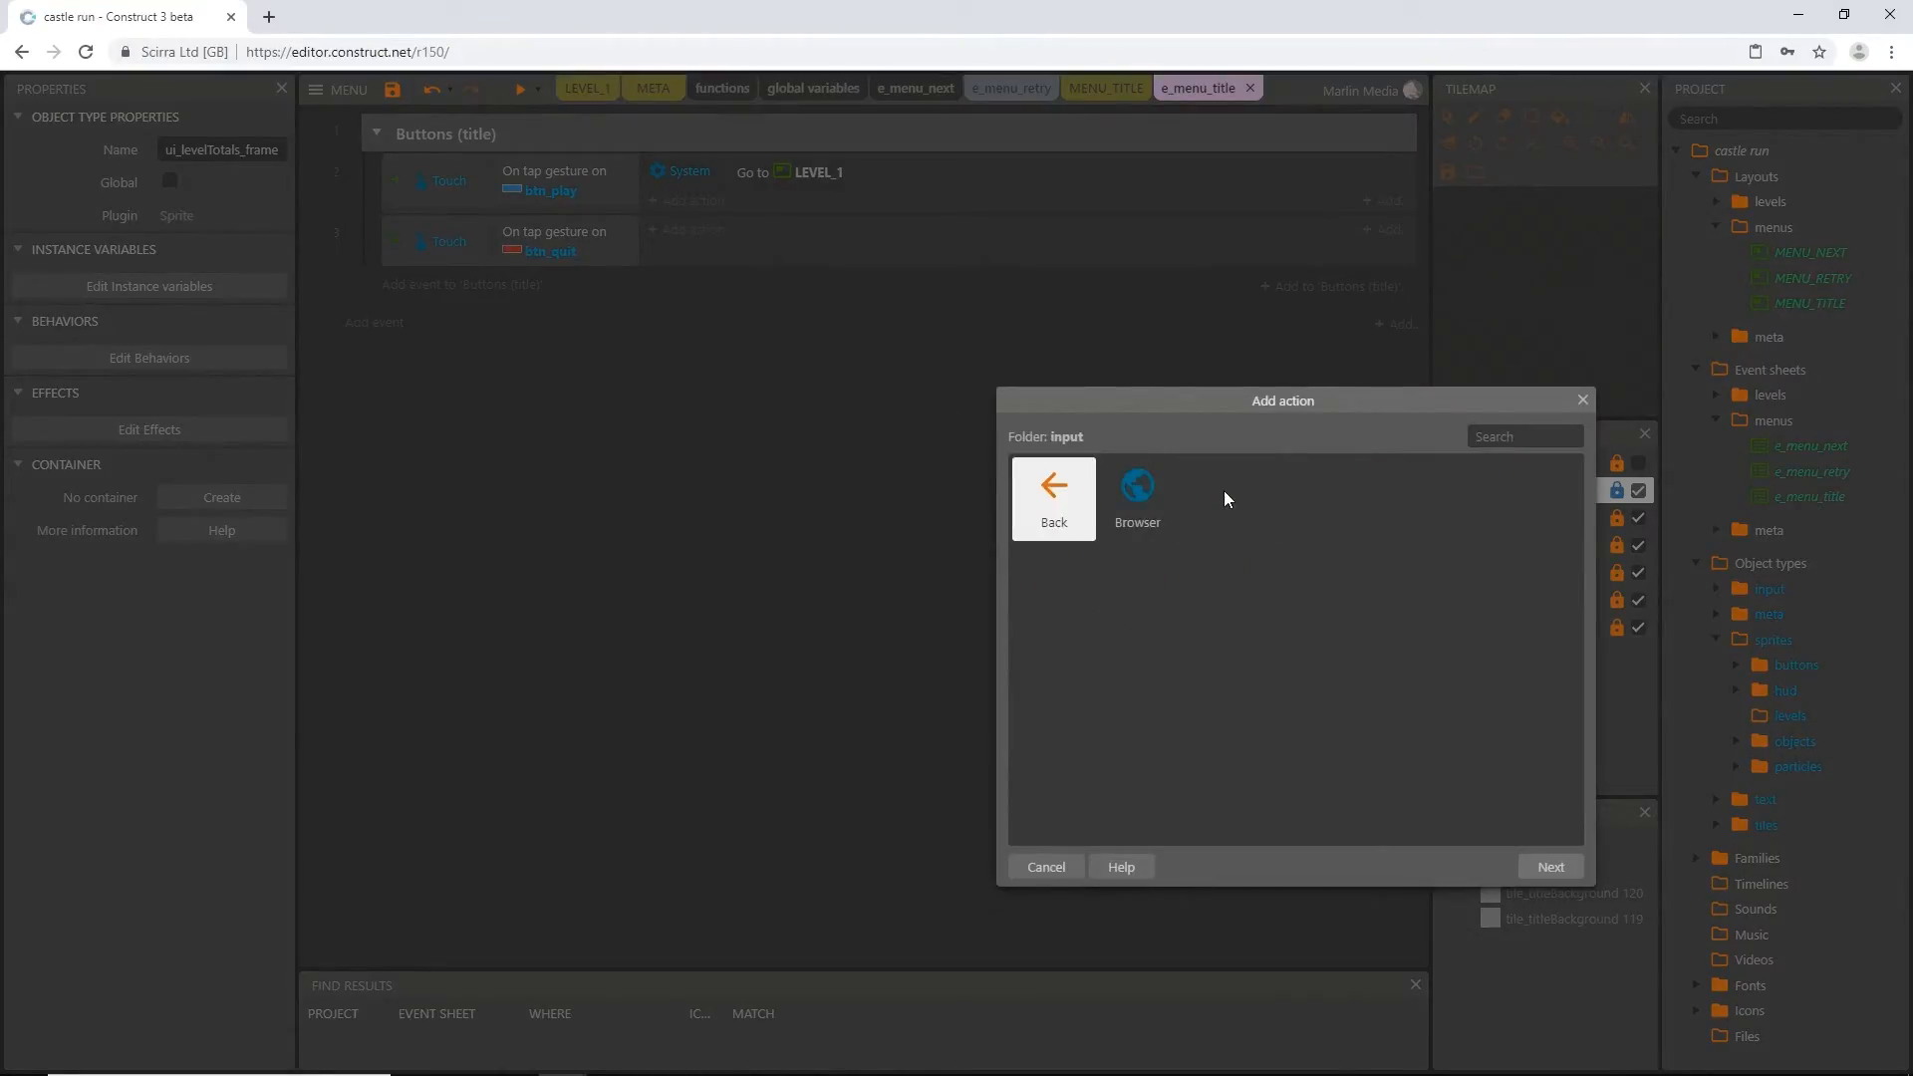
{"action": "left_click", "coordinate": [1137, 503]}
{"action": "left_click", "coordinate": [1559, 877]}
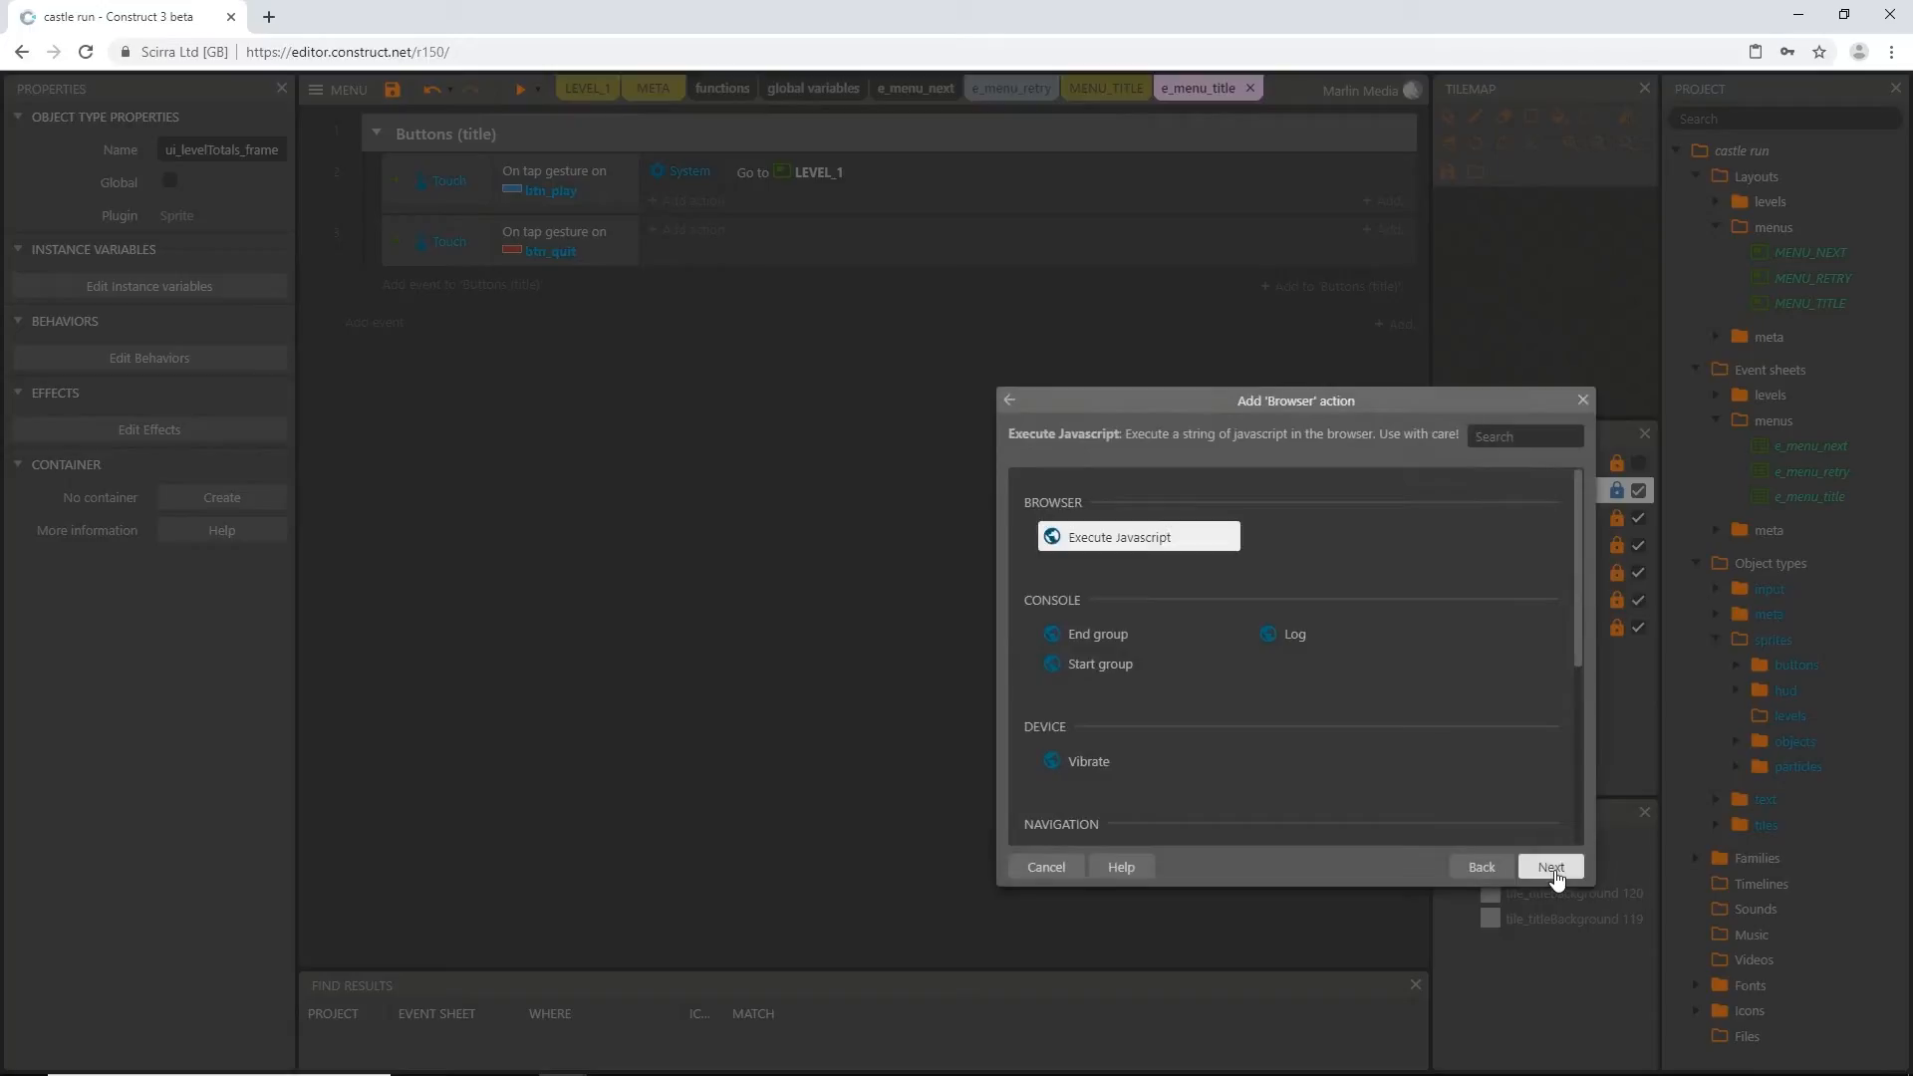
{"action": "scroll", "coordinate": [1162, 671], "scroll_direction": "down", "scroll_amount": 3}
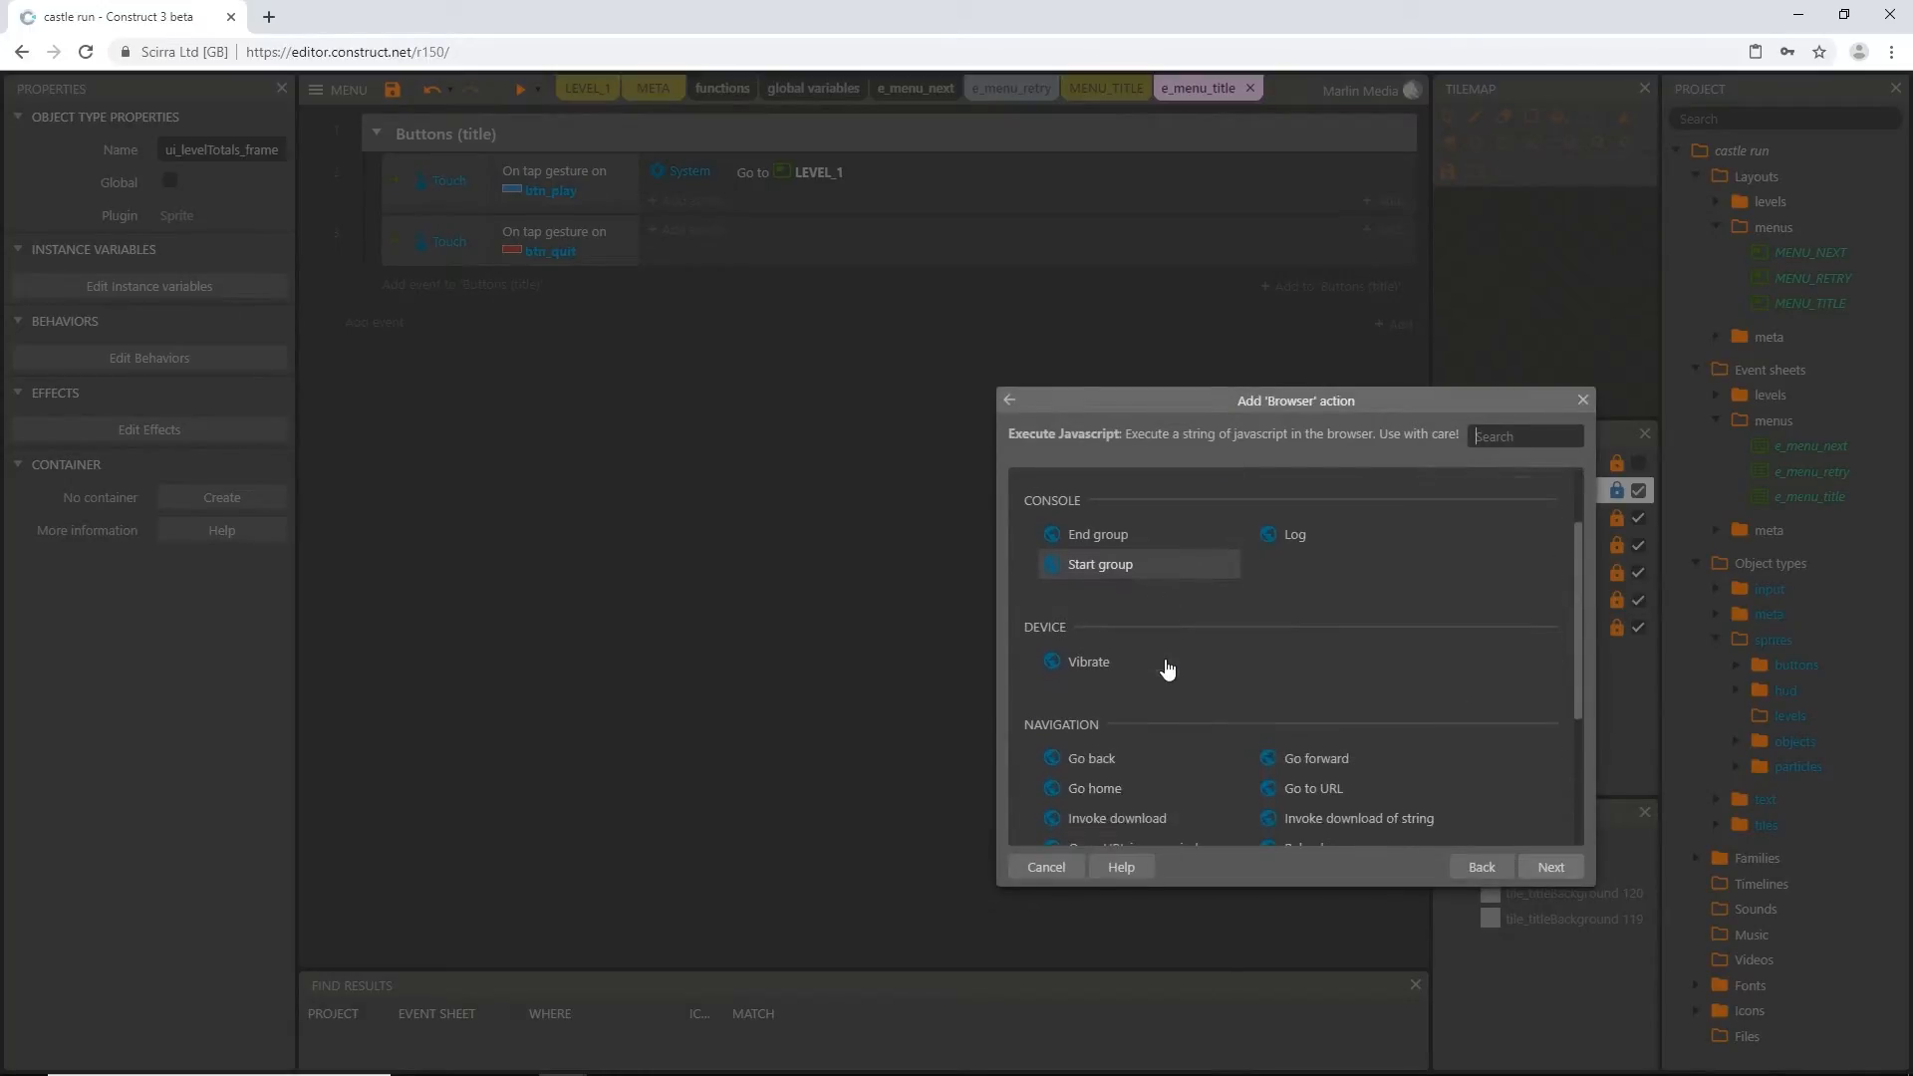
{"action": "scroll", "coordinate": [1157, 674], "scroll_direction": "down", "scroll_amount": 1}
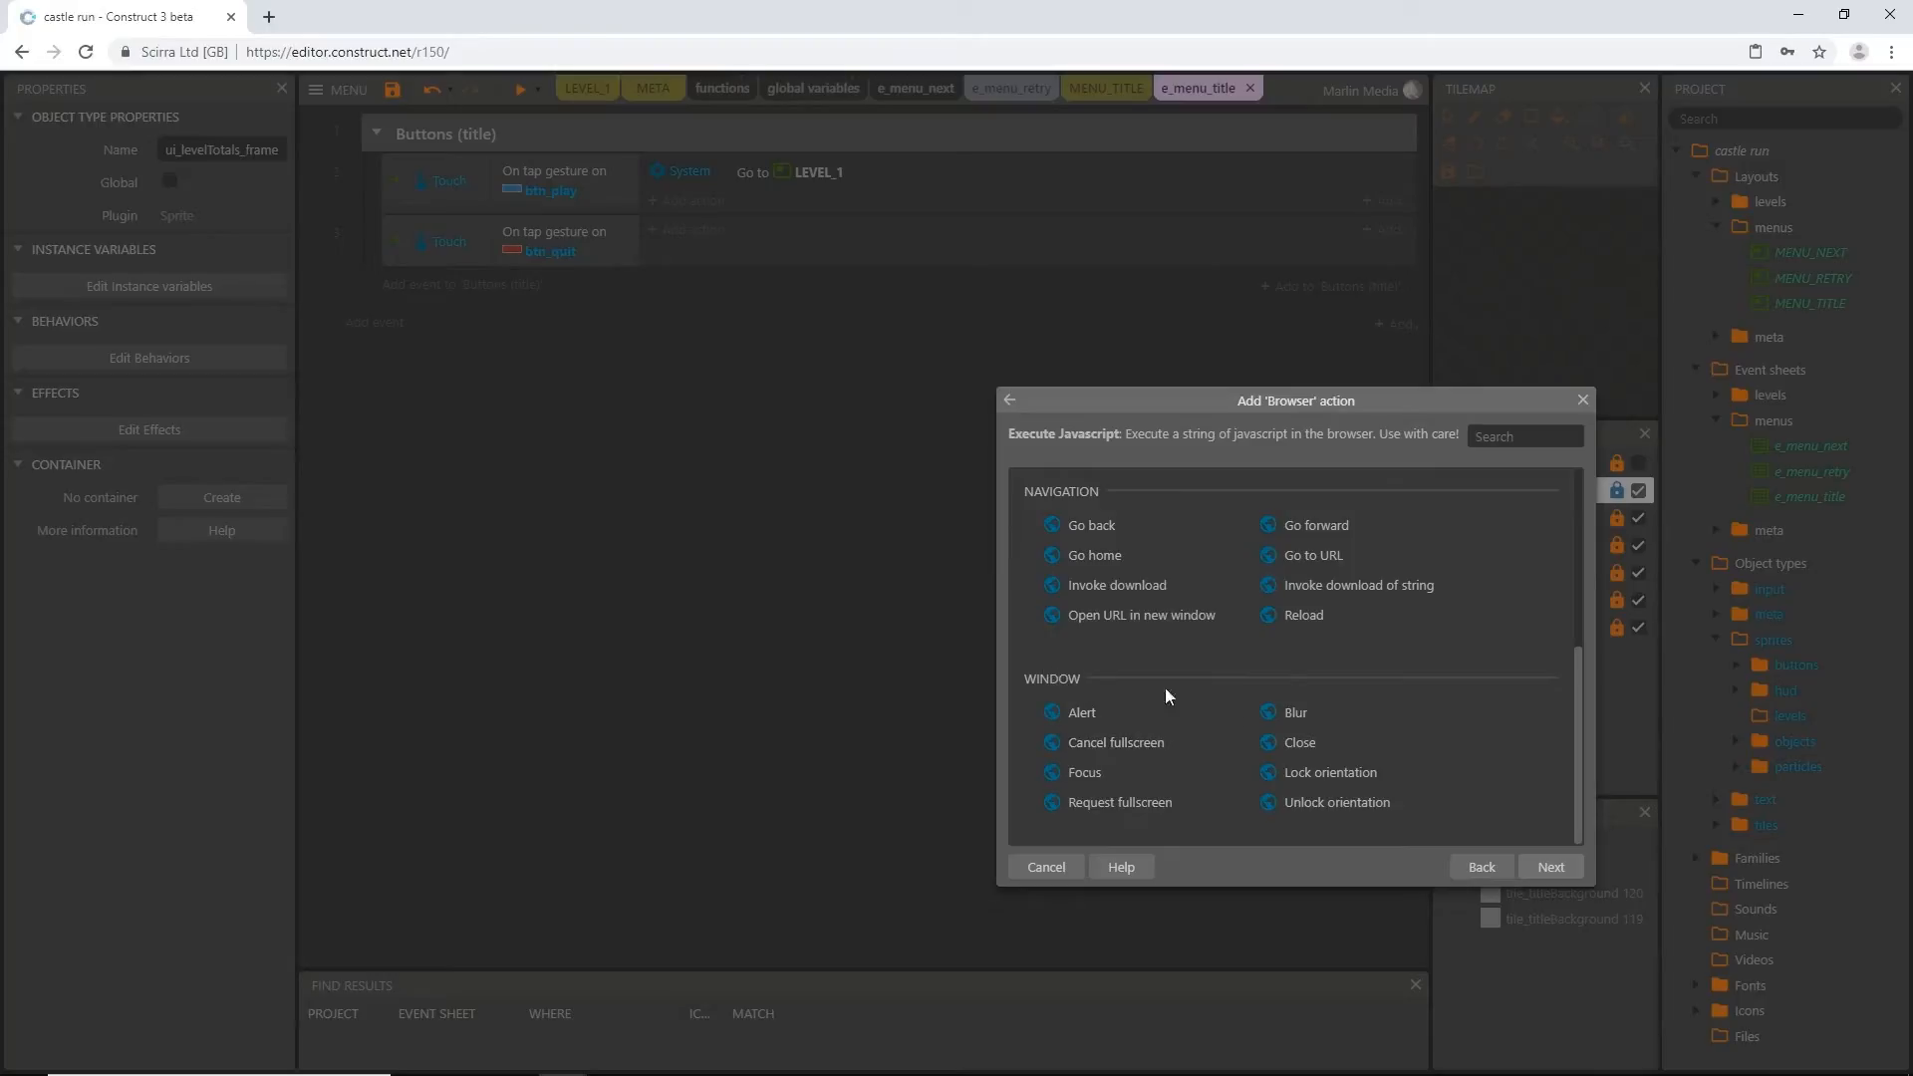
{"action": "left_click", "coordinate": [1307, 745]}
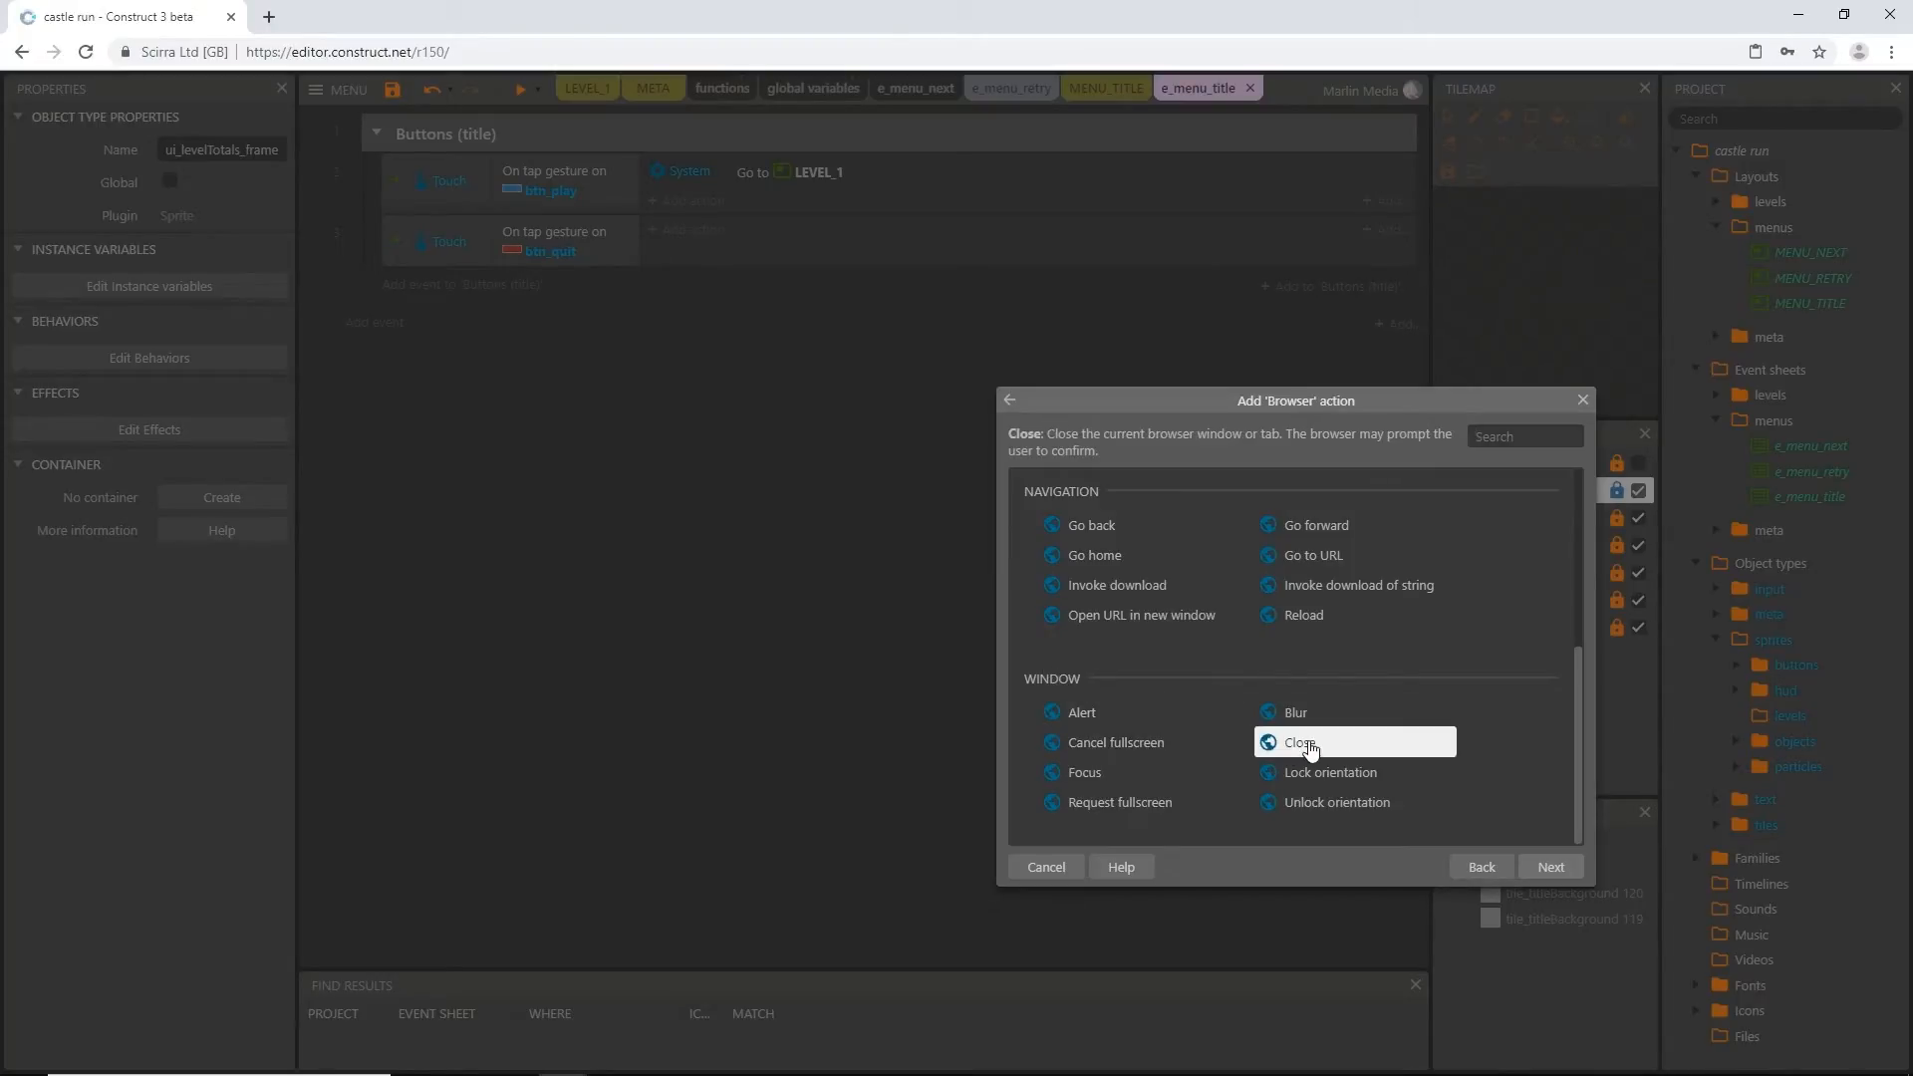
{"action": "left_click", "coordinate": [1547, 866]}
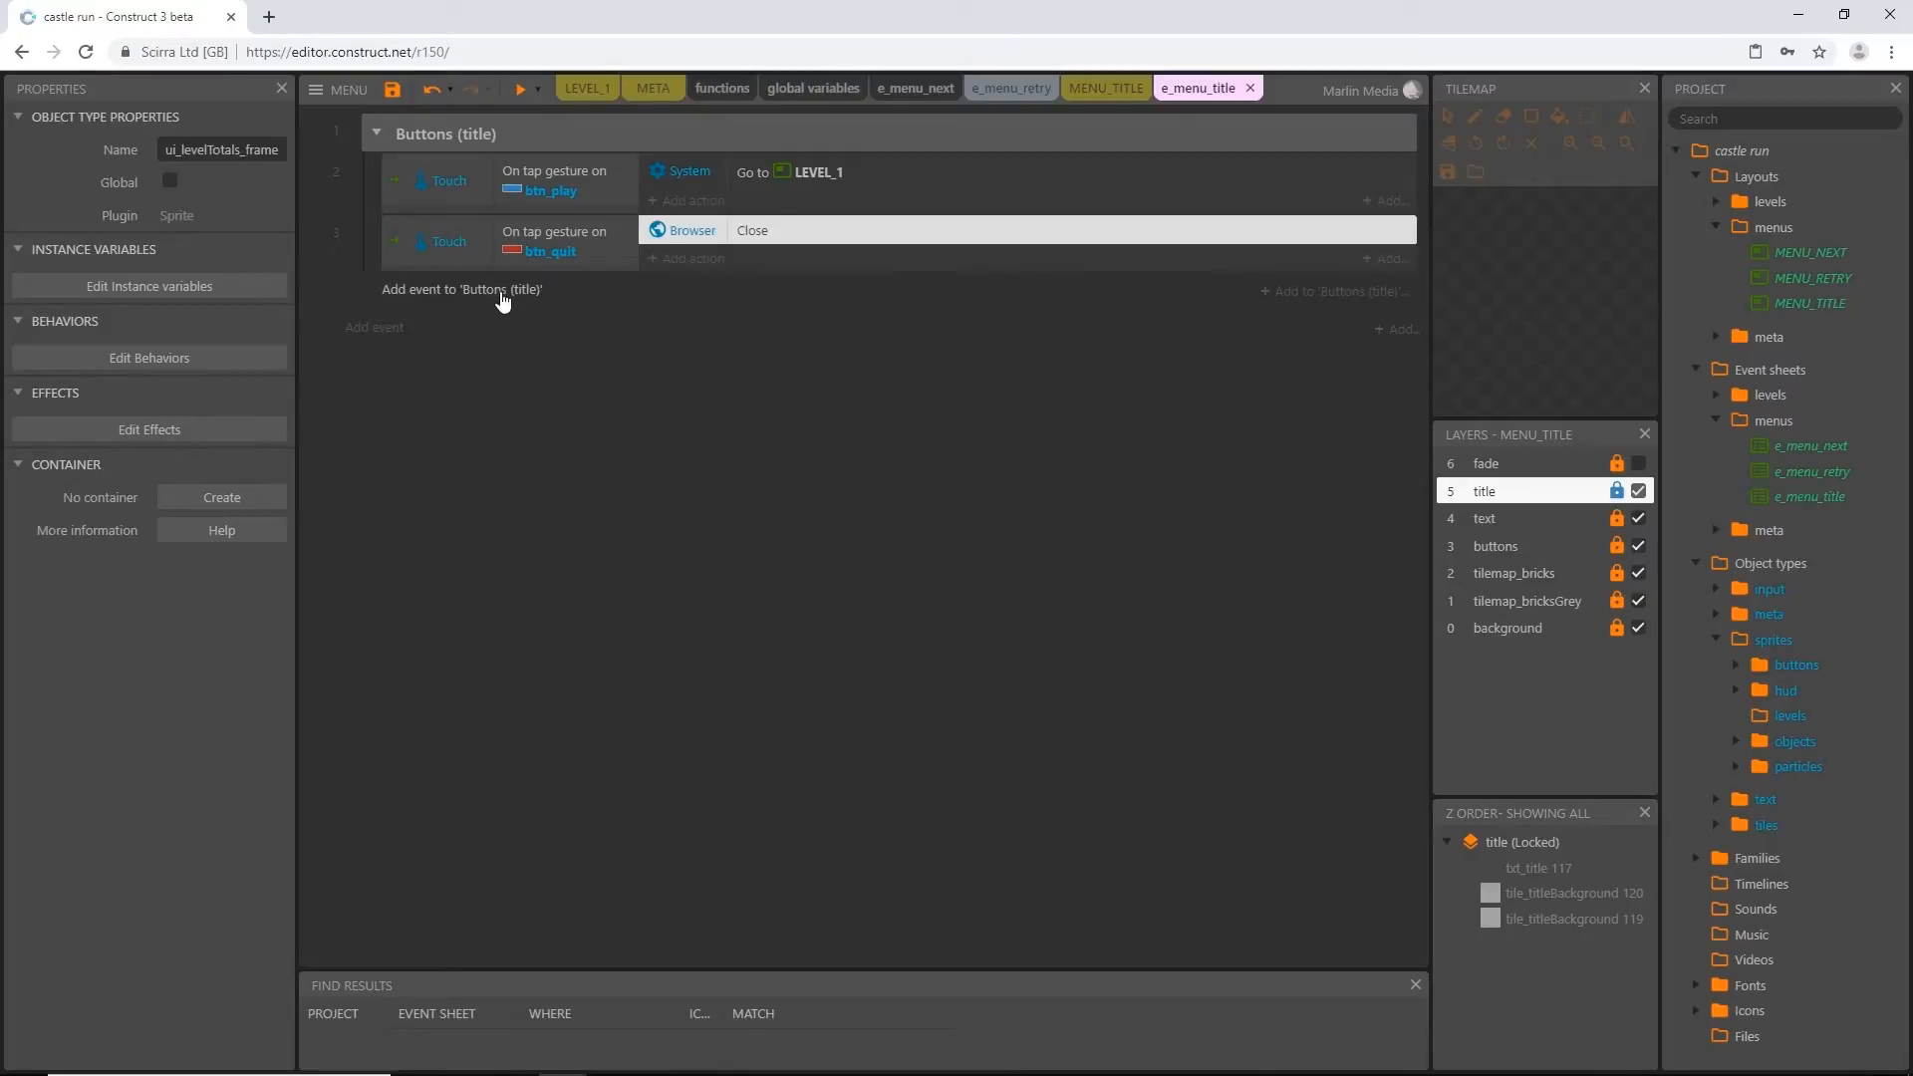
Add a Browser event with the On back button condition to the Buttons (title) group
{"action": "left_click", "coordinate": [429, 291]}
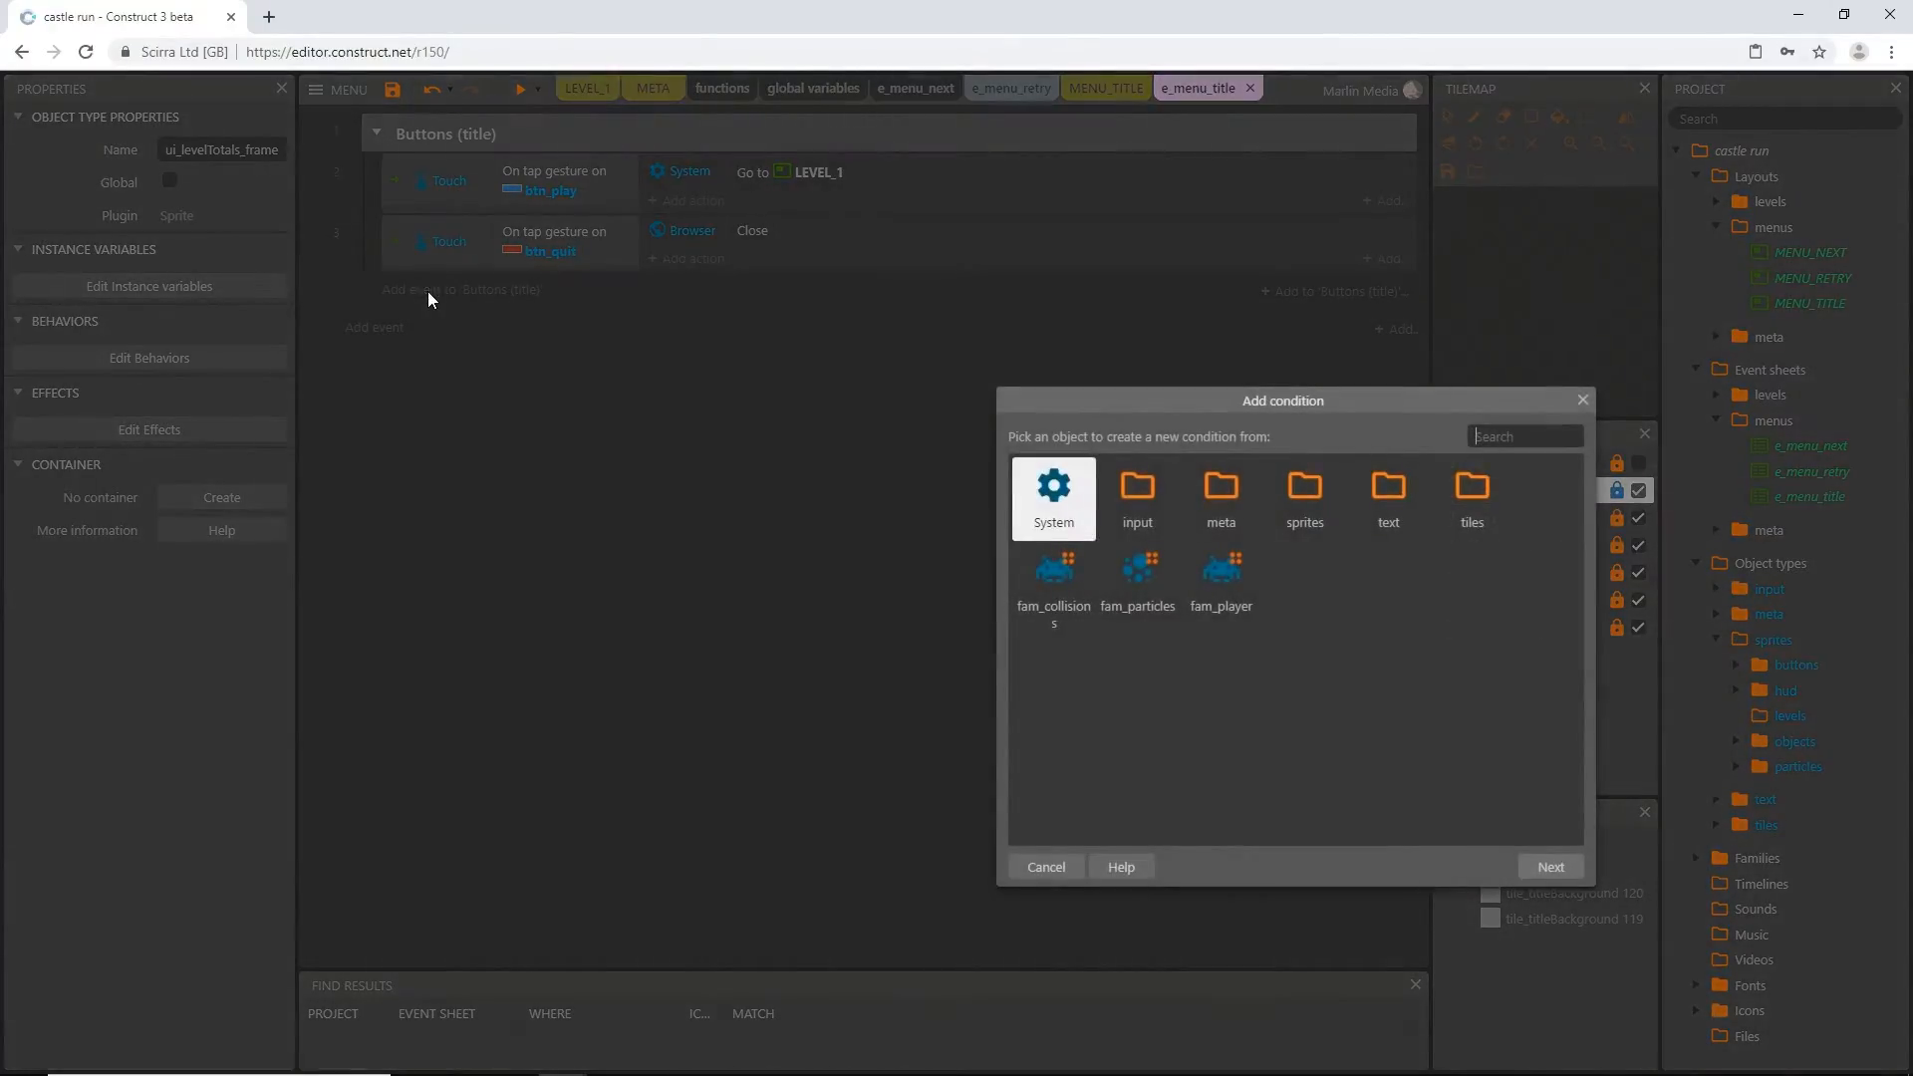
{"action": "double_click", "coordinate": [1136, 498]}
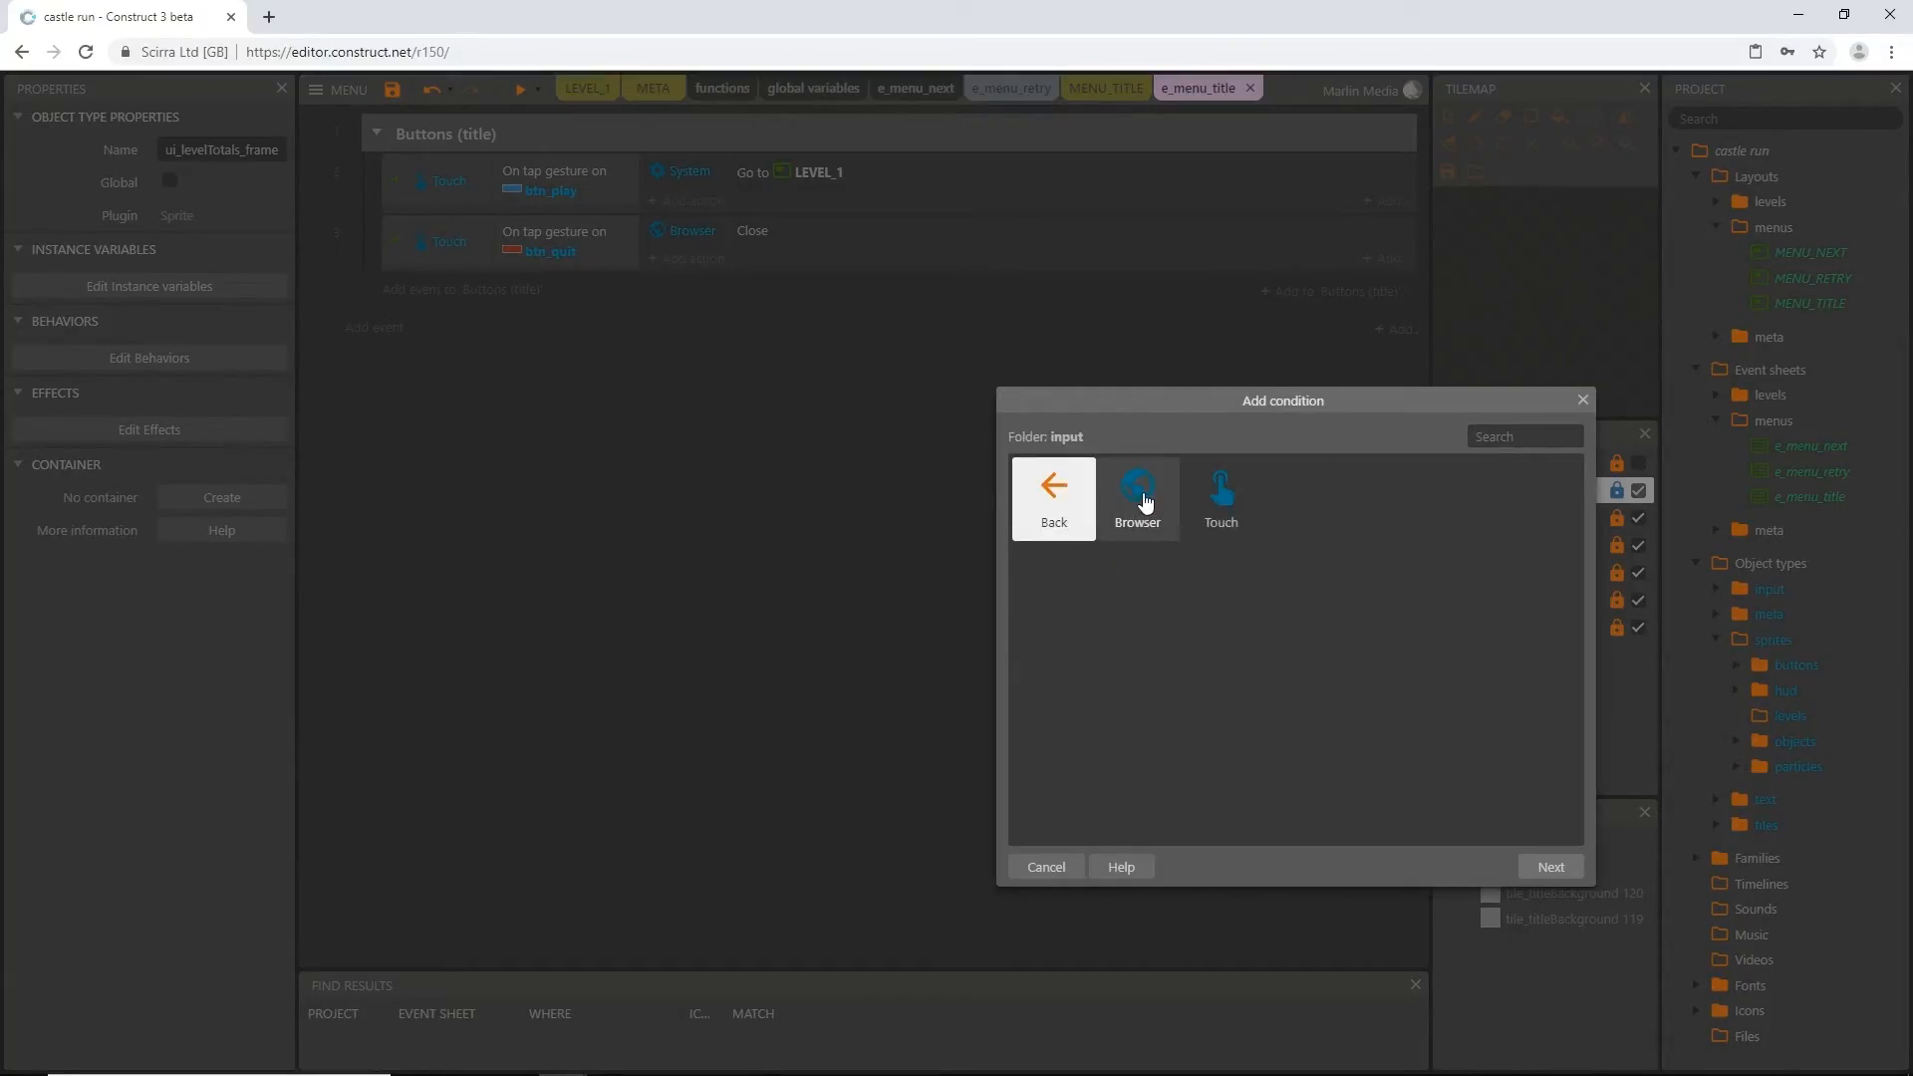
{"action": "double_click", "coordinate": [1133, 501]}
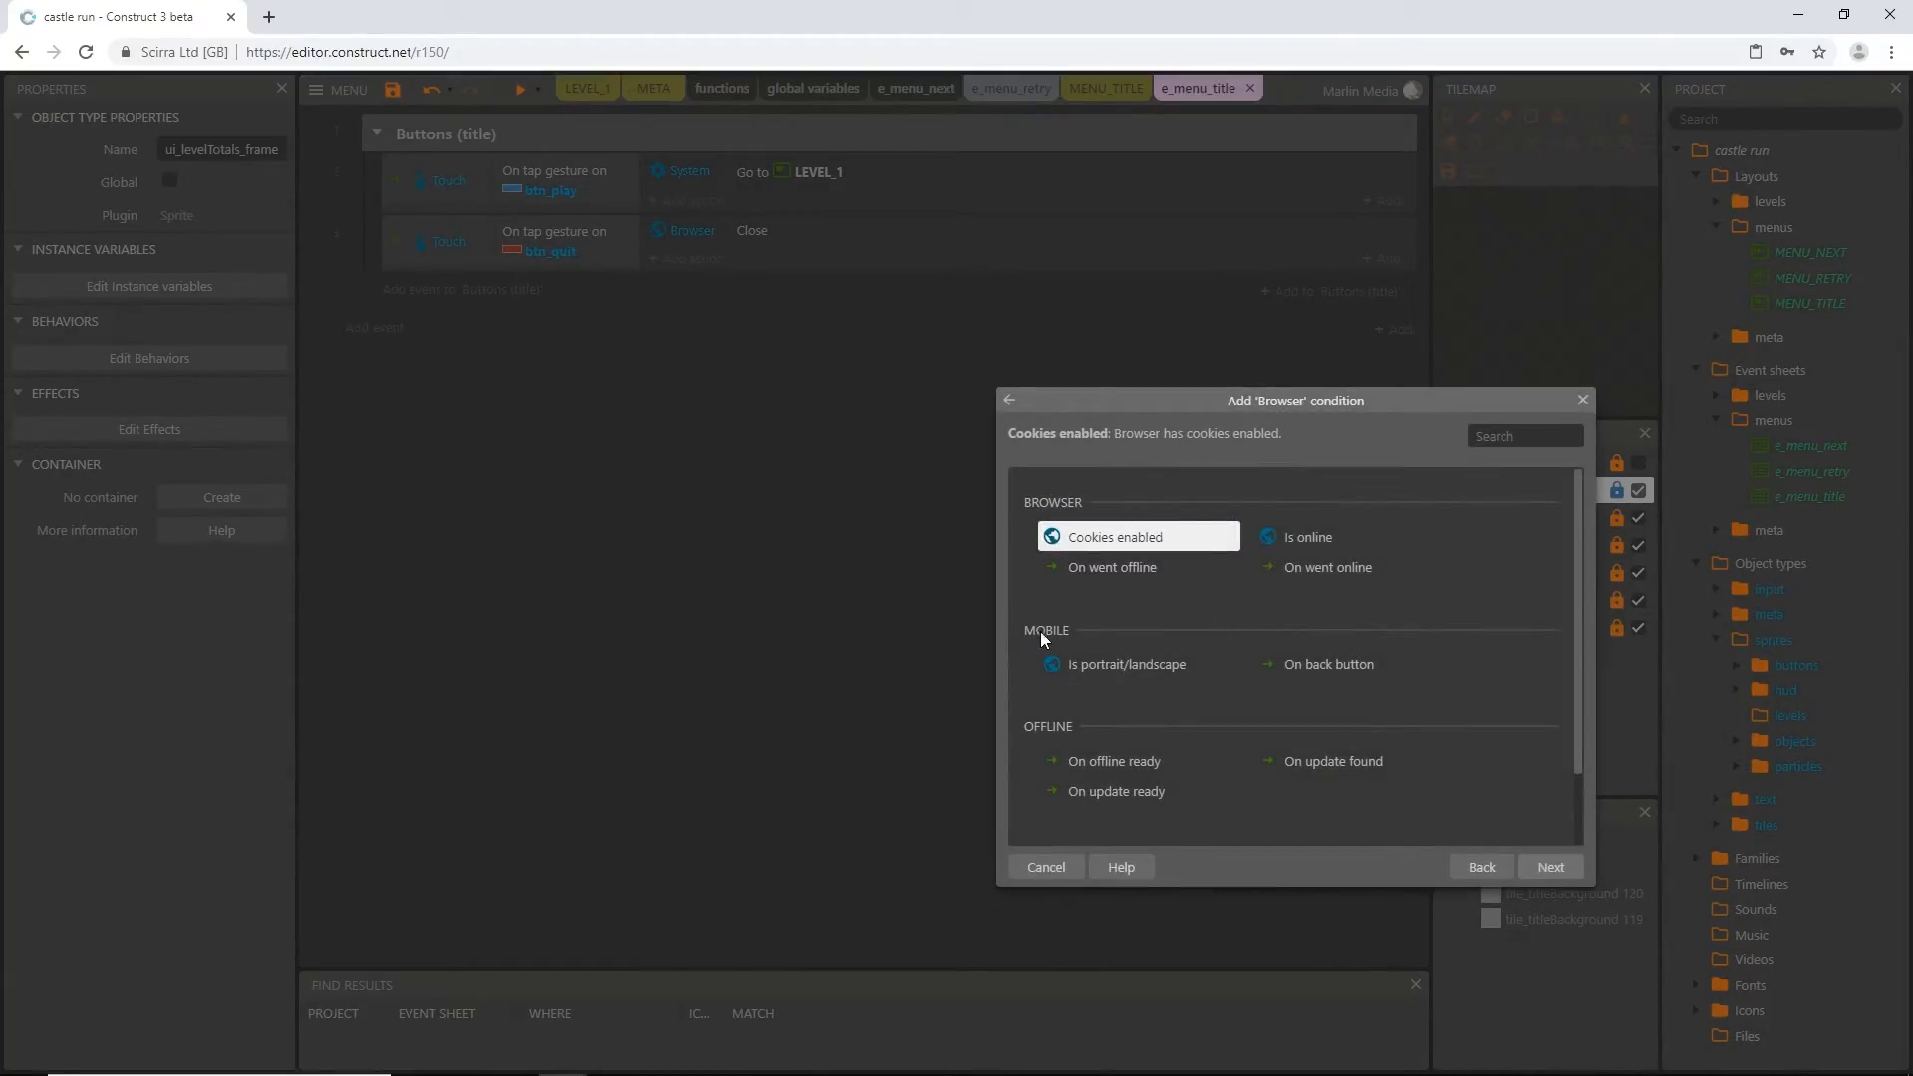
{"action": "left_click", "coordinate": [1044, 632]}
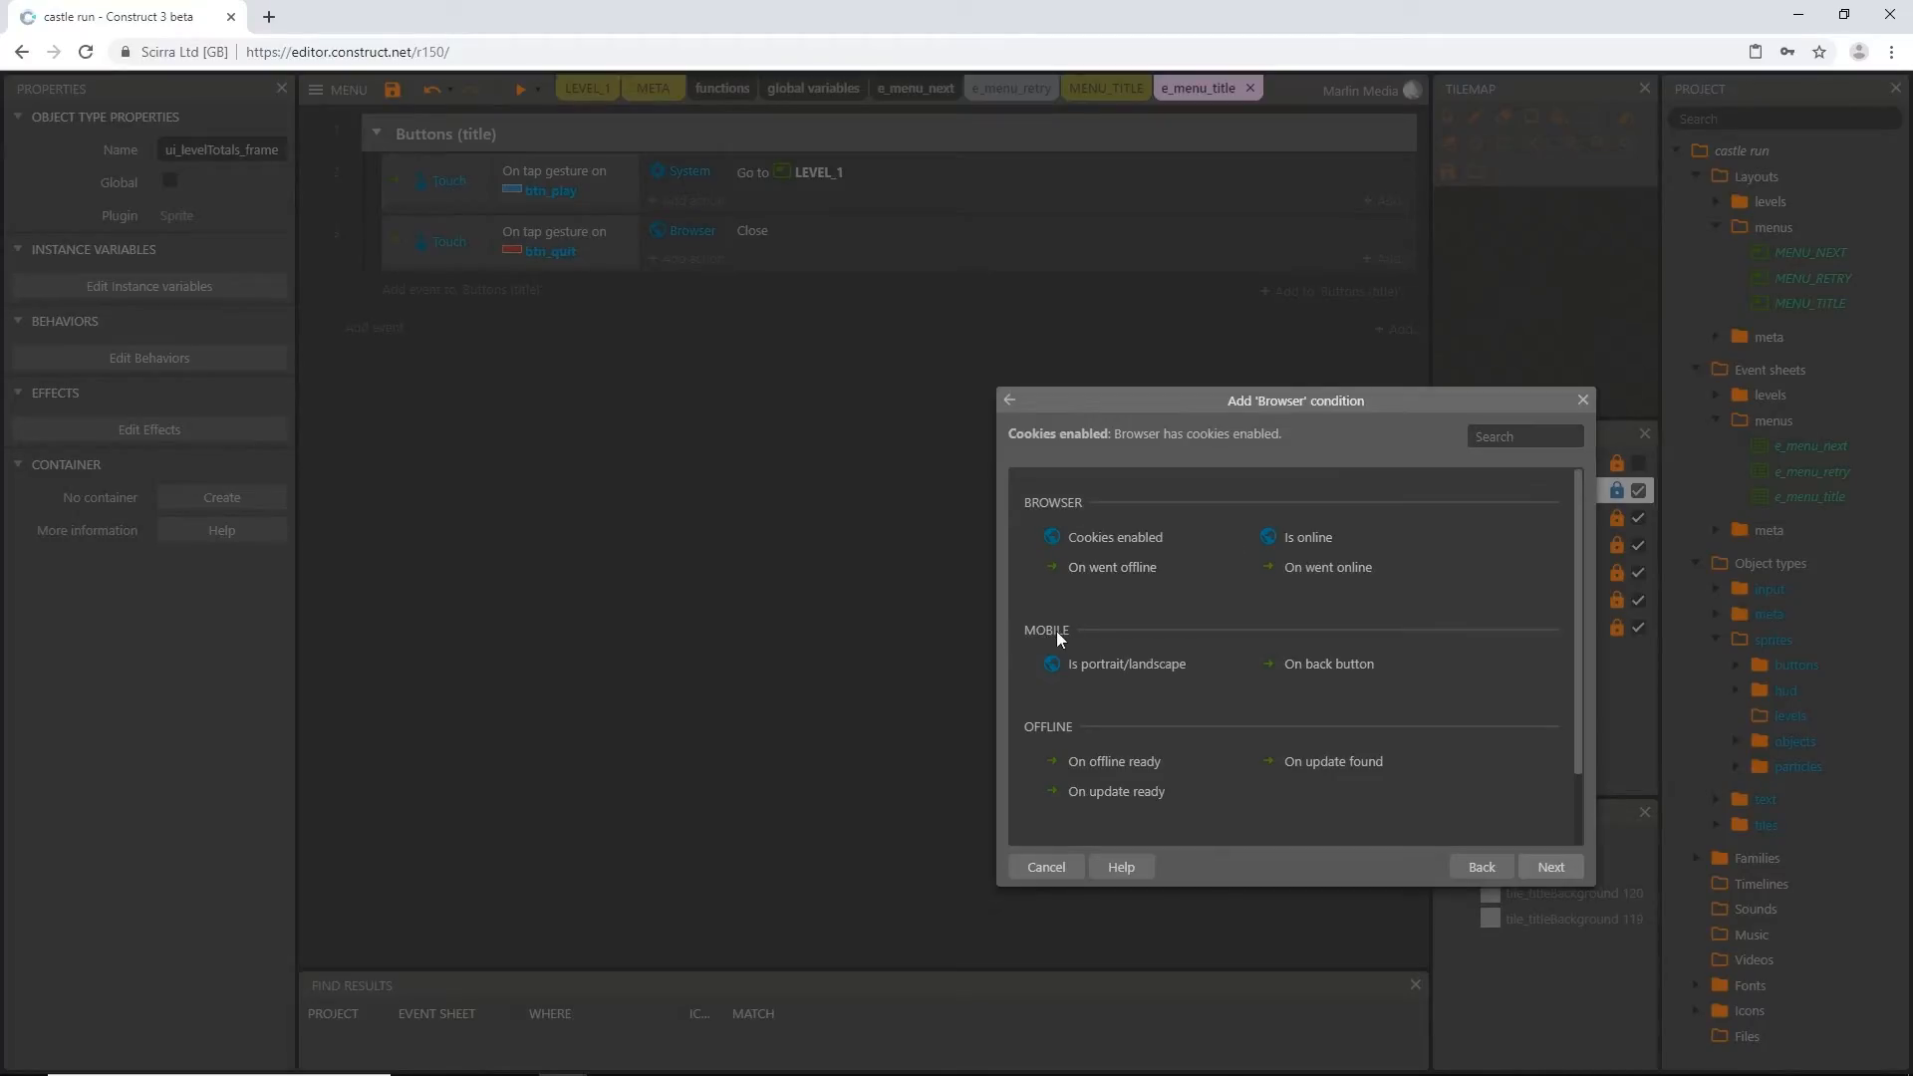
{"action": "left_click", "coordinate": [1328, 674]}
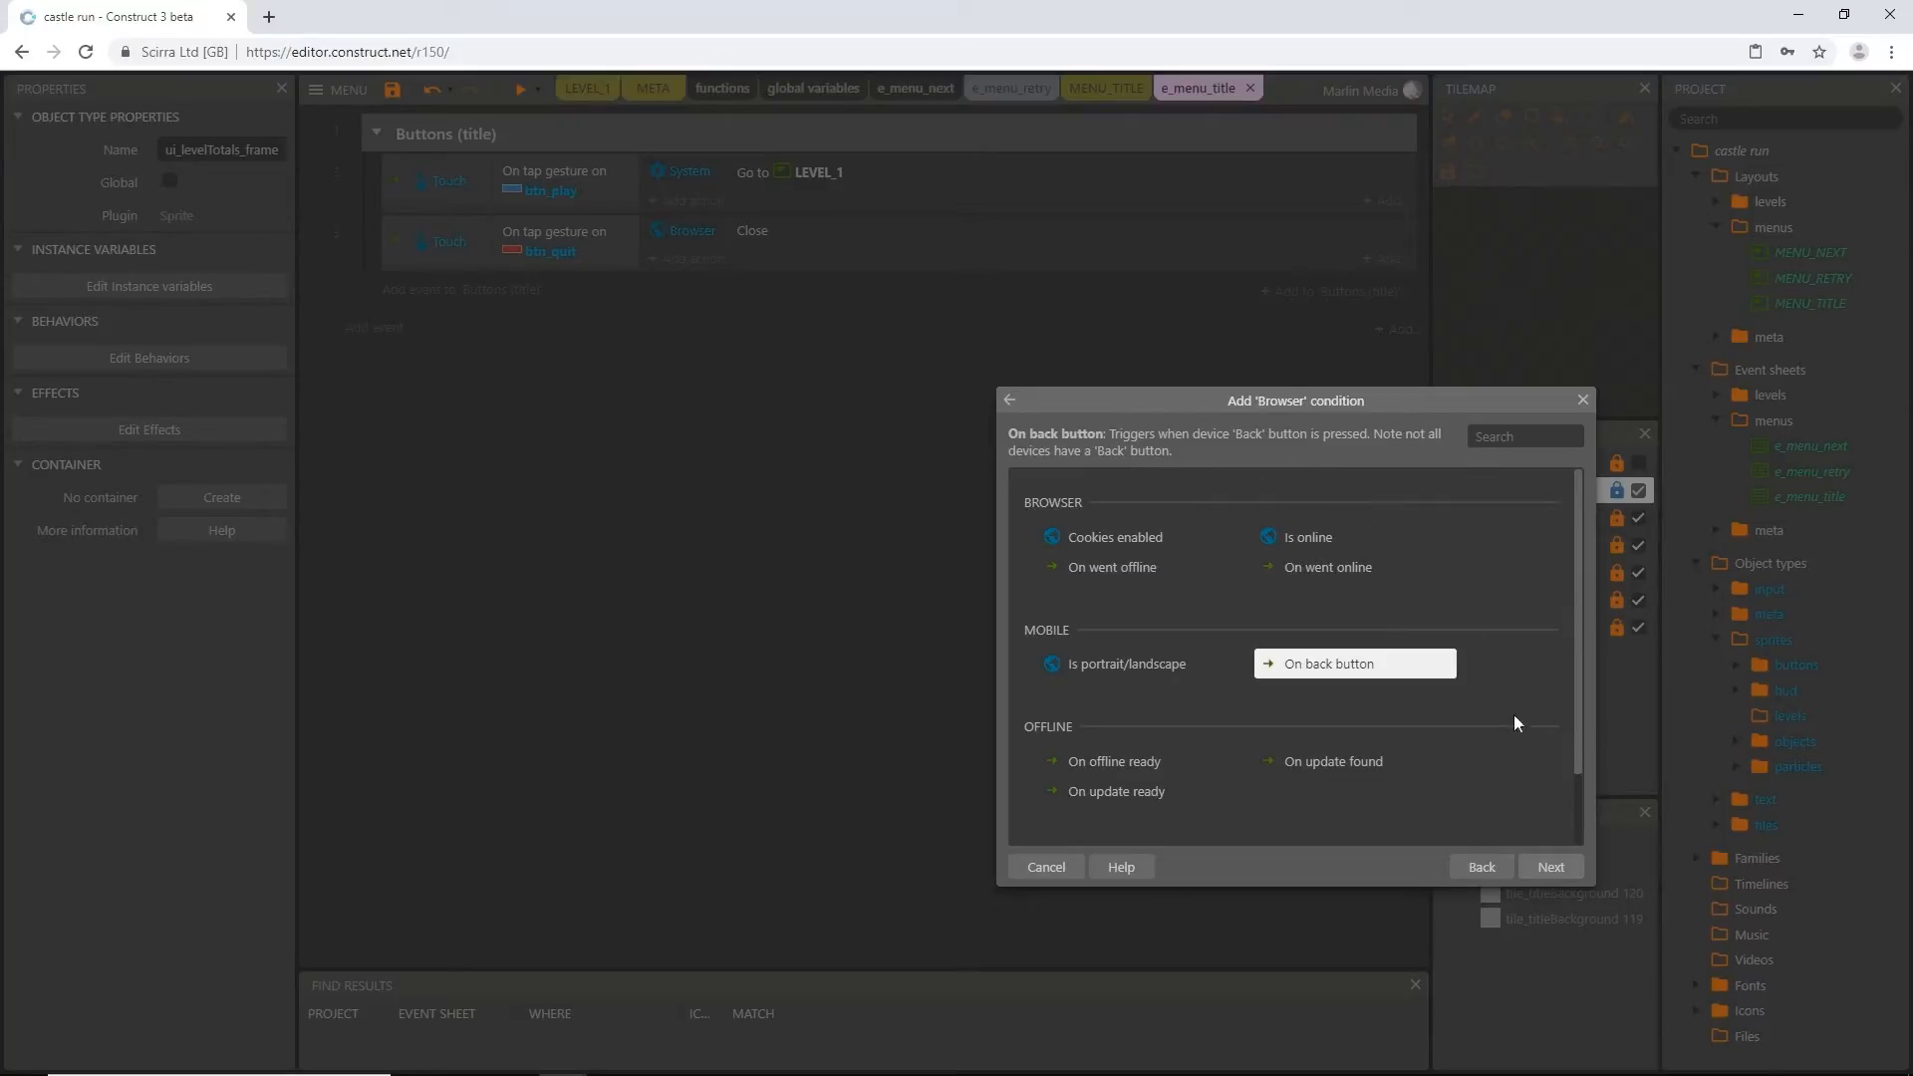
{"action": "left_click", "coordinate": [1551, 868]}
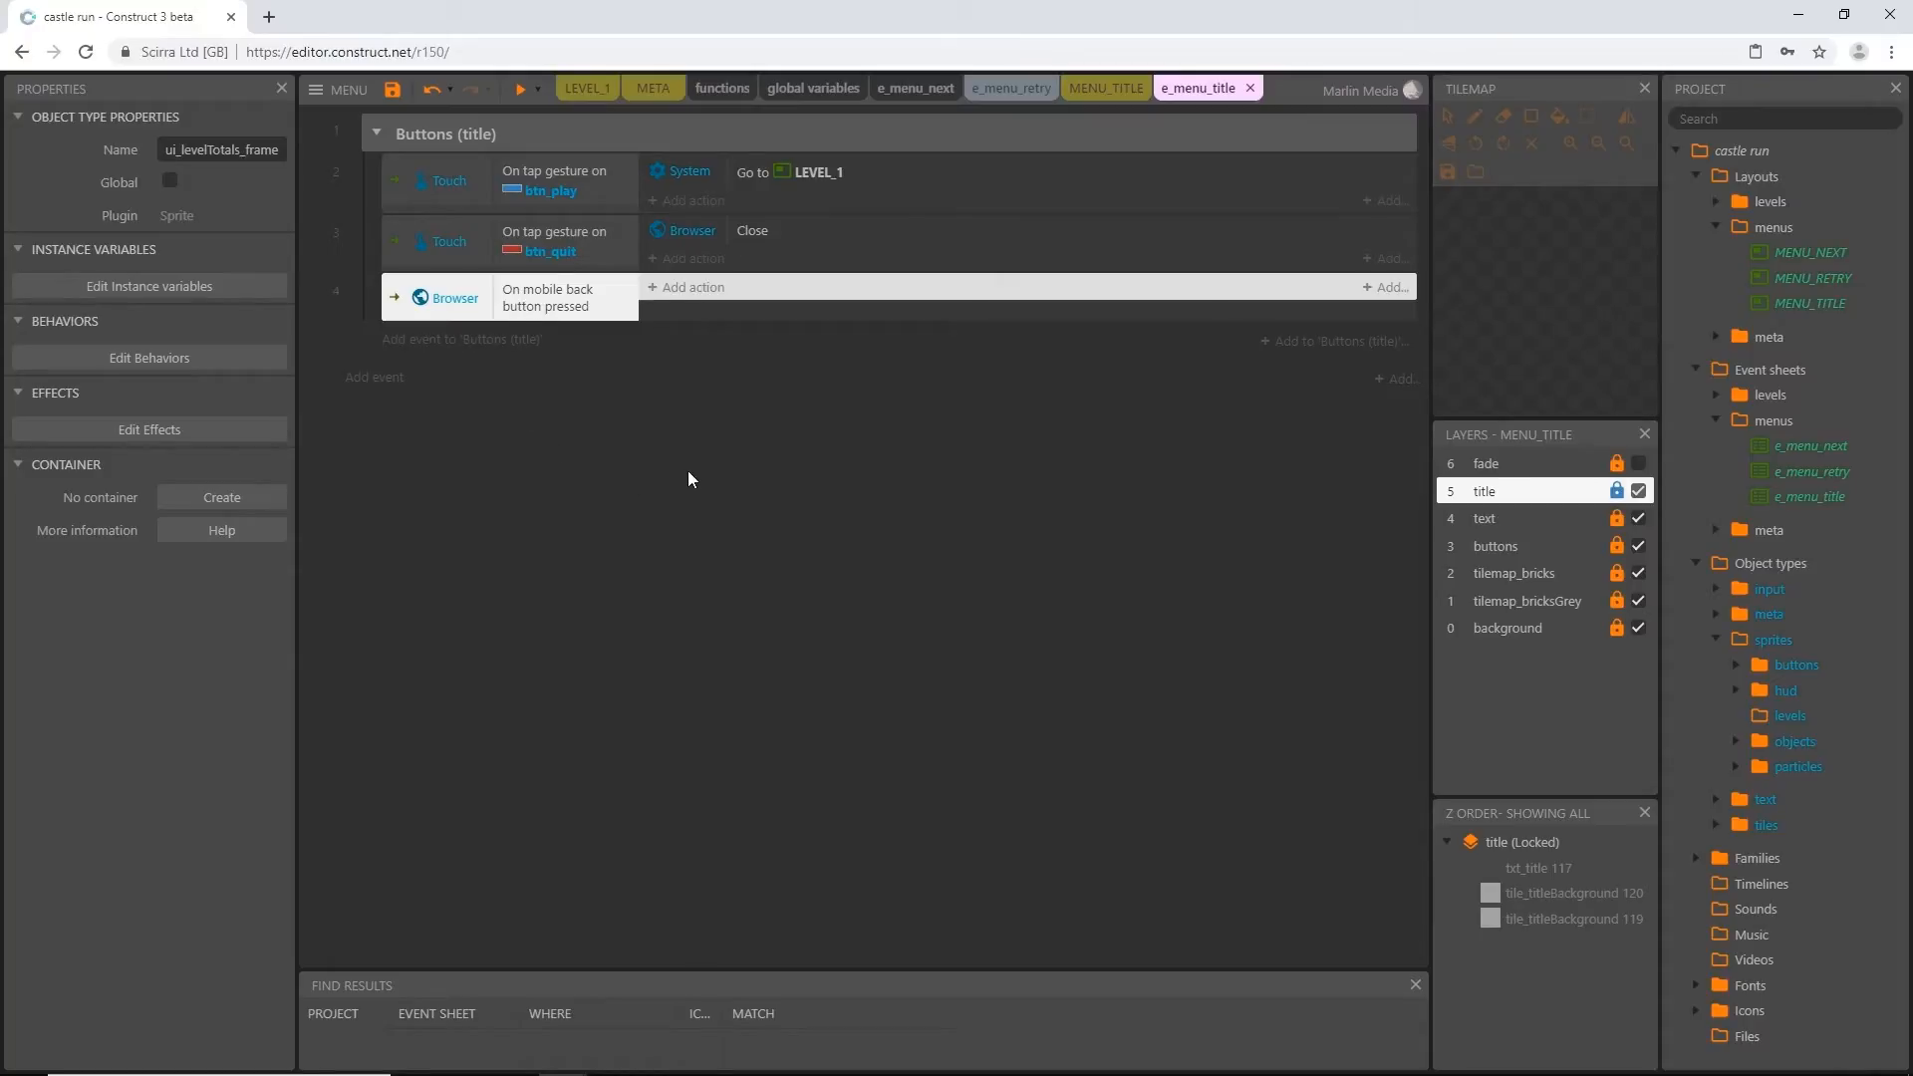
Copy the Browser Close action from the btn_quit event into the mobile back button event
{"action": "left_click", "coordinate": [759, 230]}
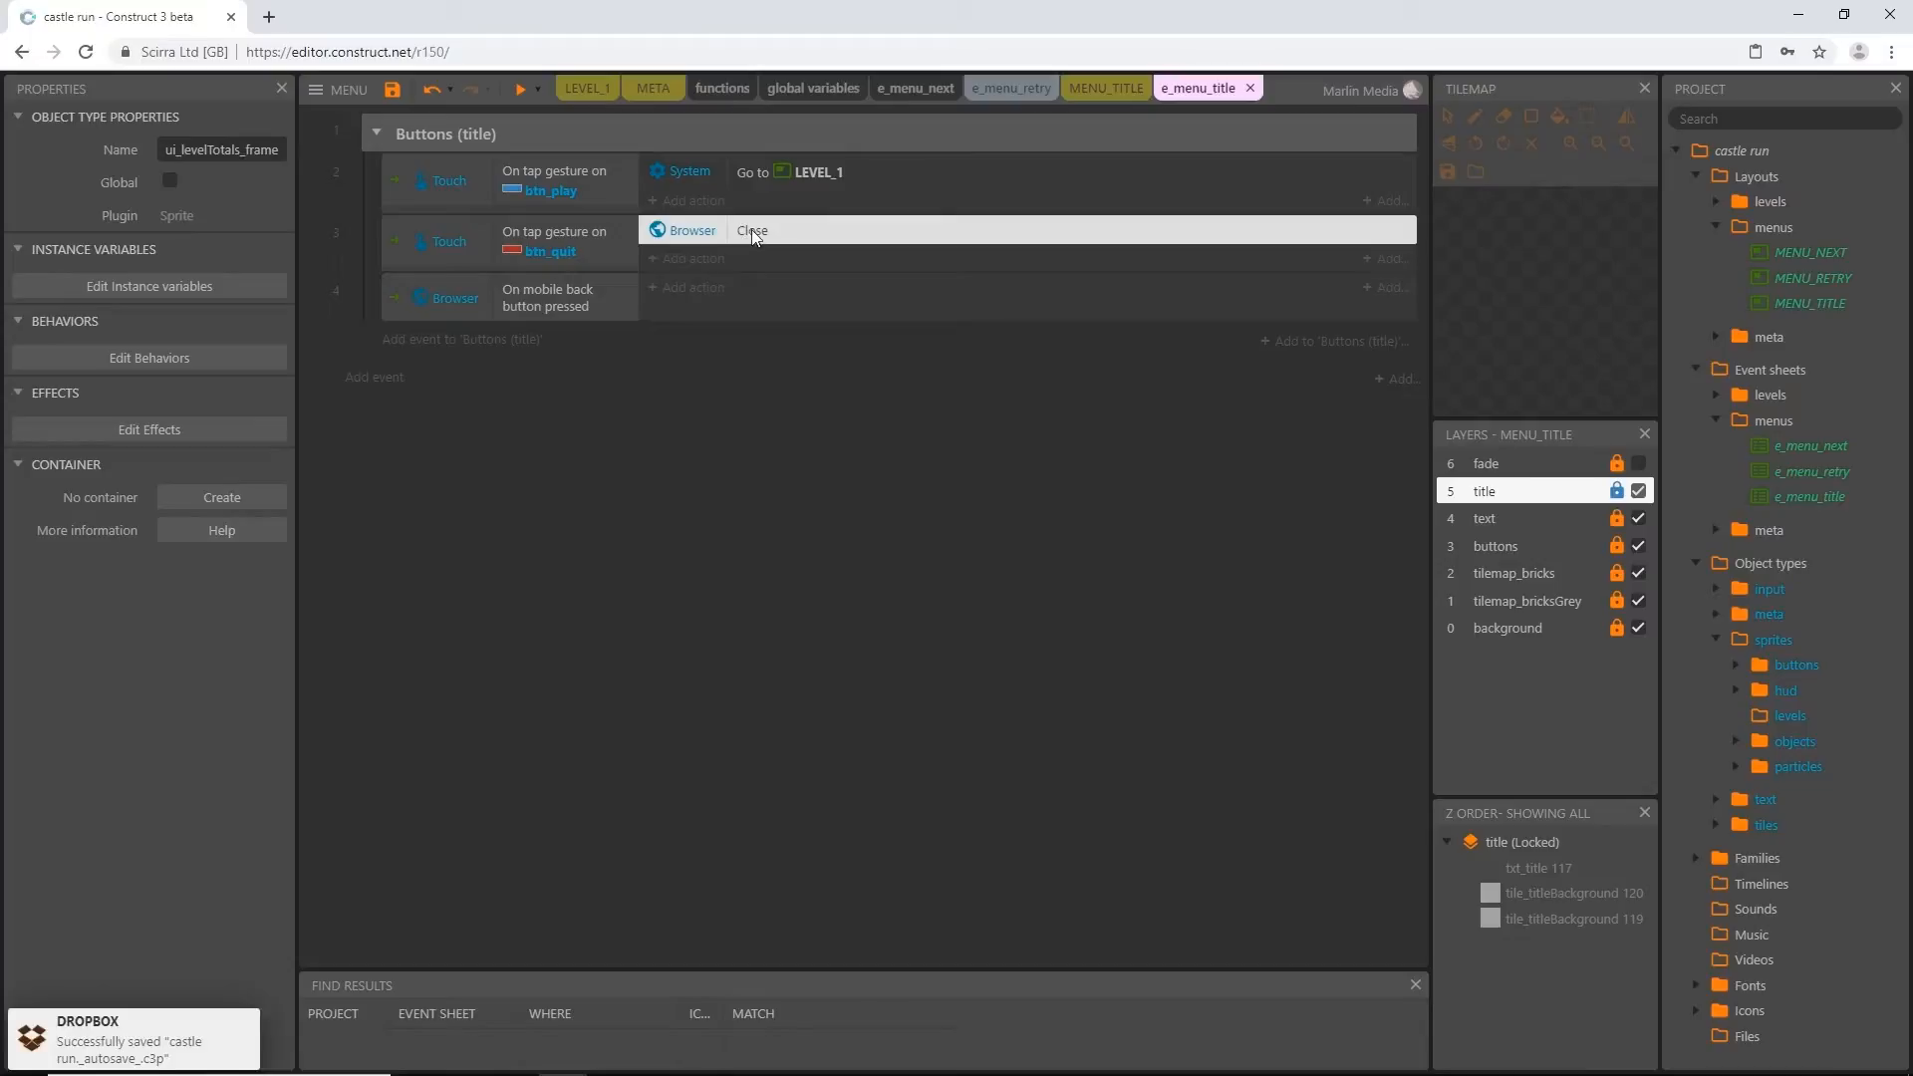
{"action": "left_click_drag", "start_coordinate": [752, 242], "coordinate": [750, 287]}
{"action": "left_click", "coordinate": [698, 429]}
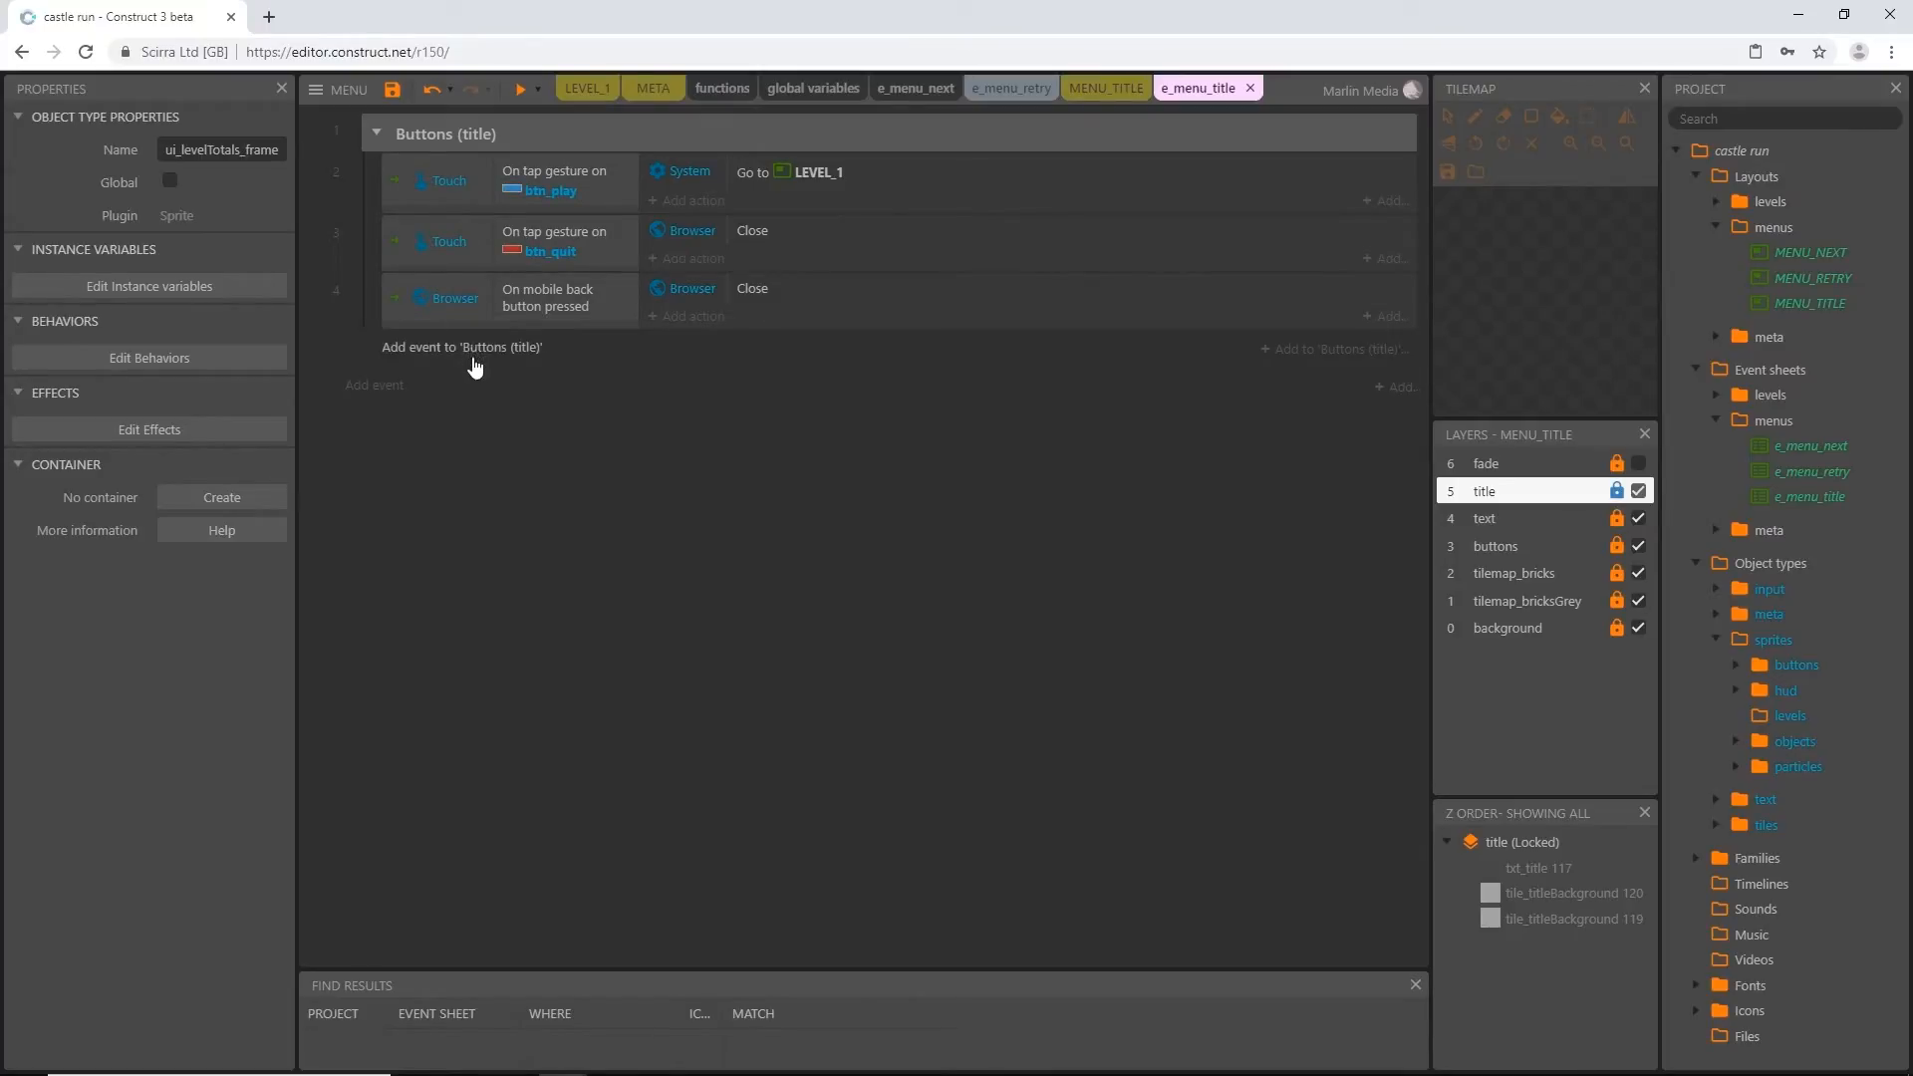
Add a System On start of layout event and move it above the Buttons (title) group
{"action": "left_click", "coordinate": [355, 390]}
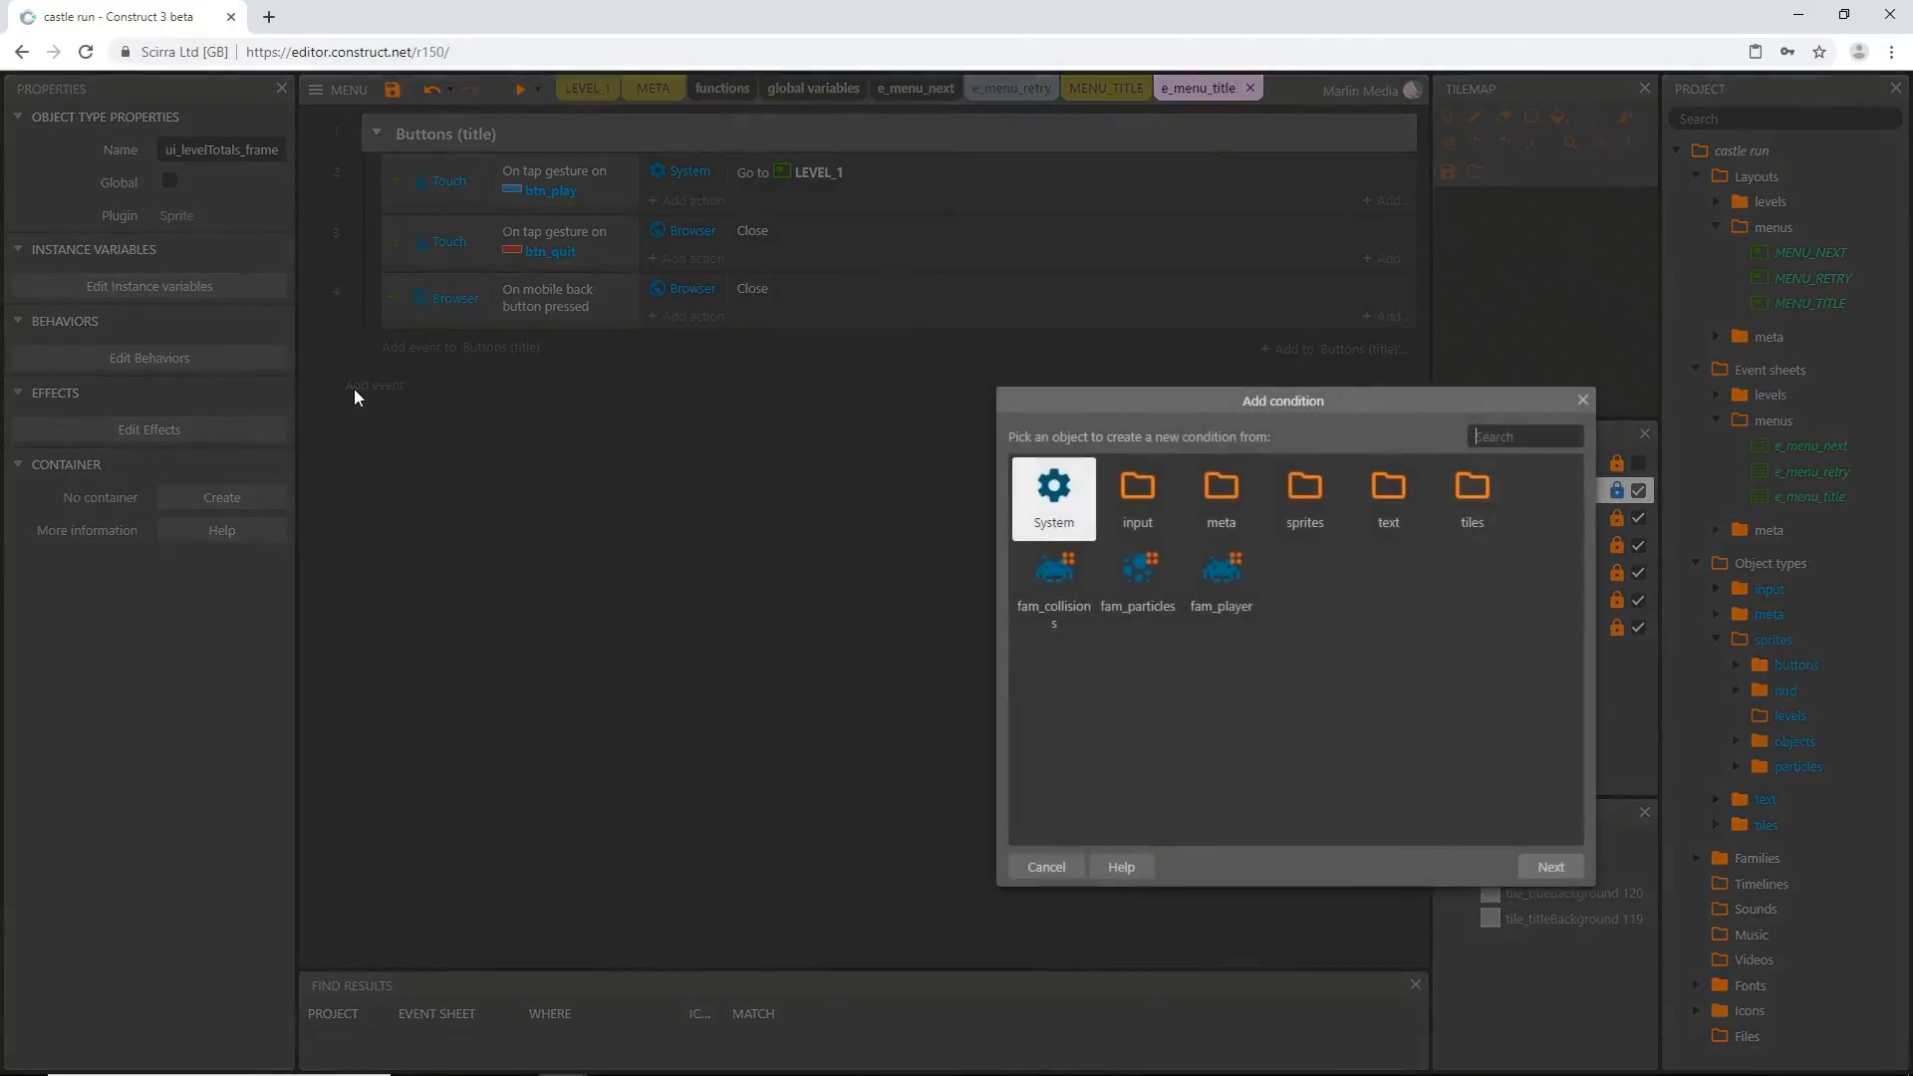
{"action": "double_click", "coordinate": [1054, 521]}
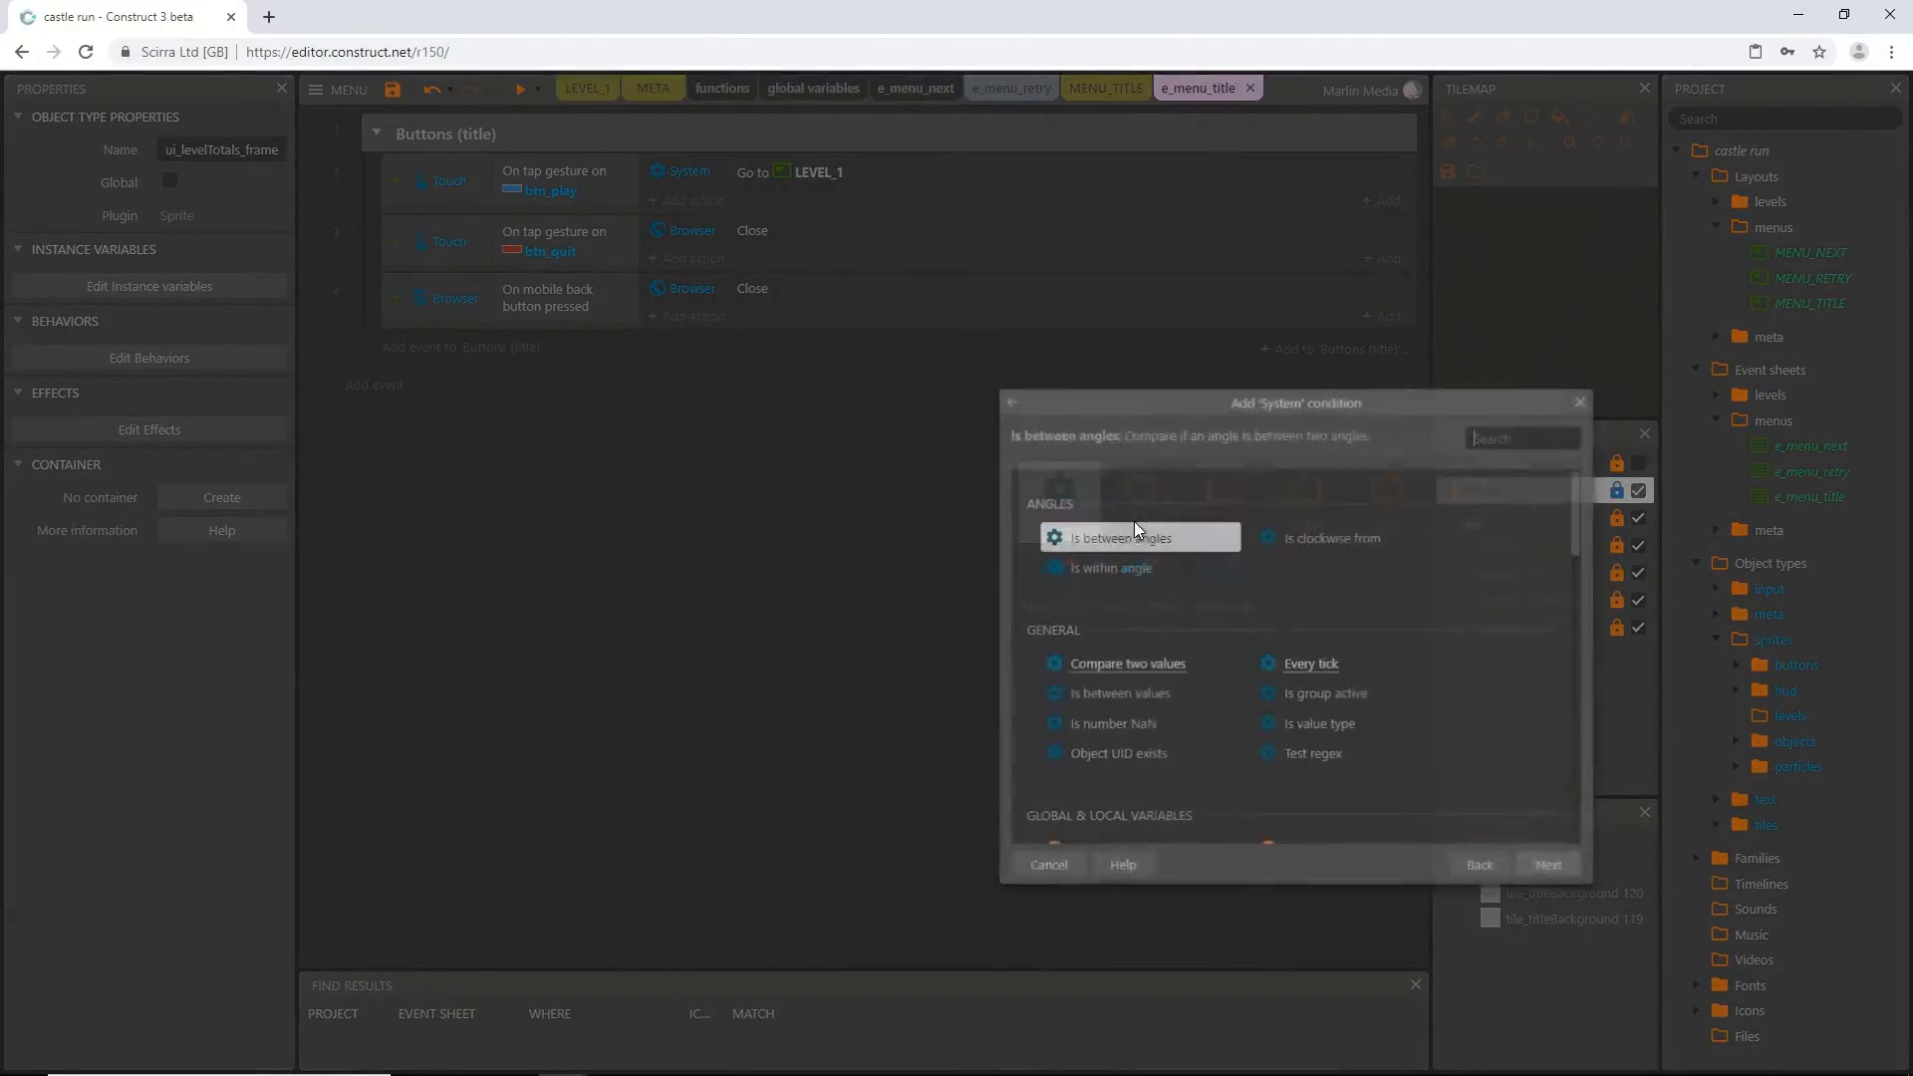
{"action": "type", "text": "on st"}
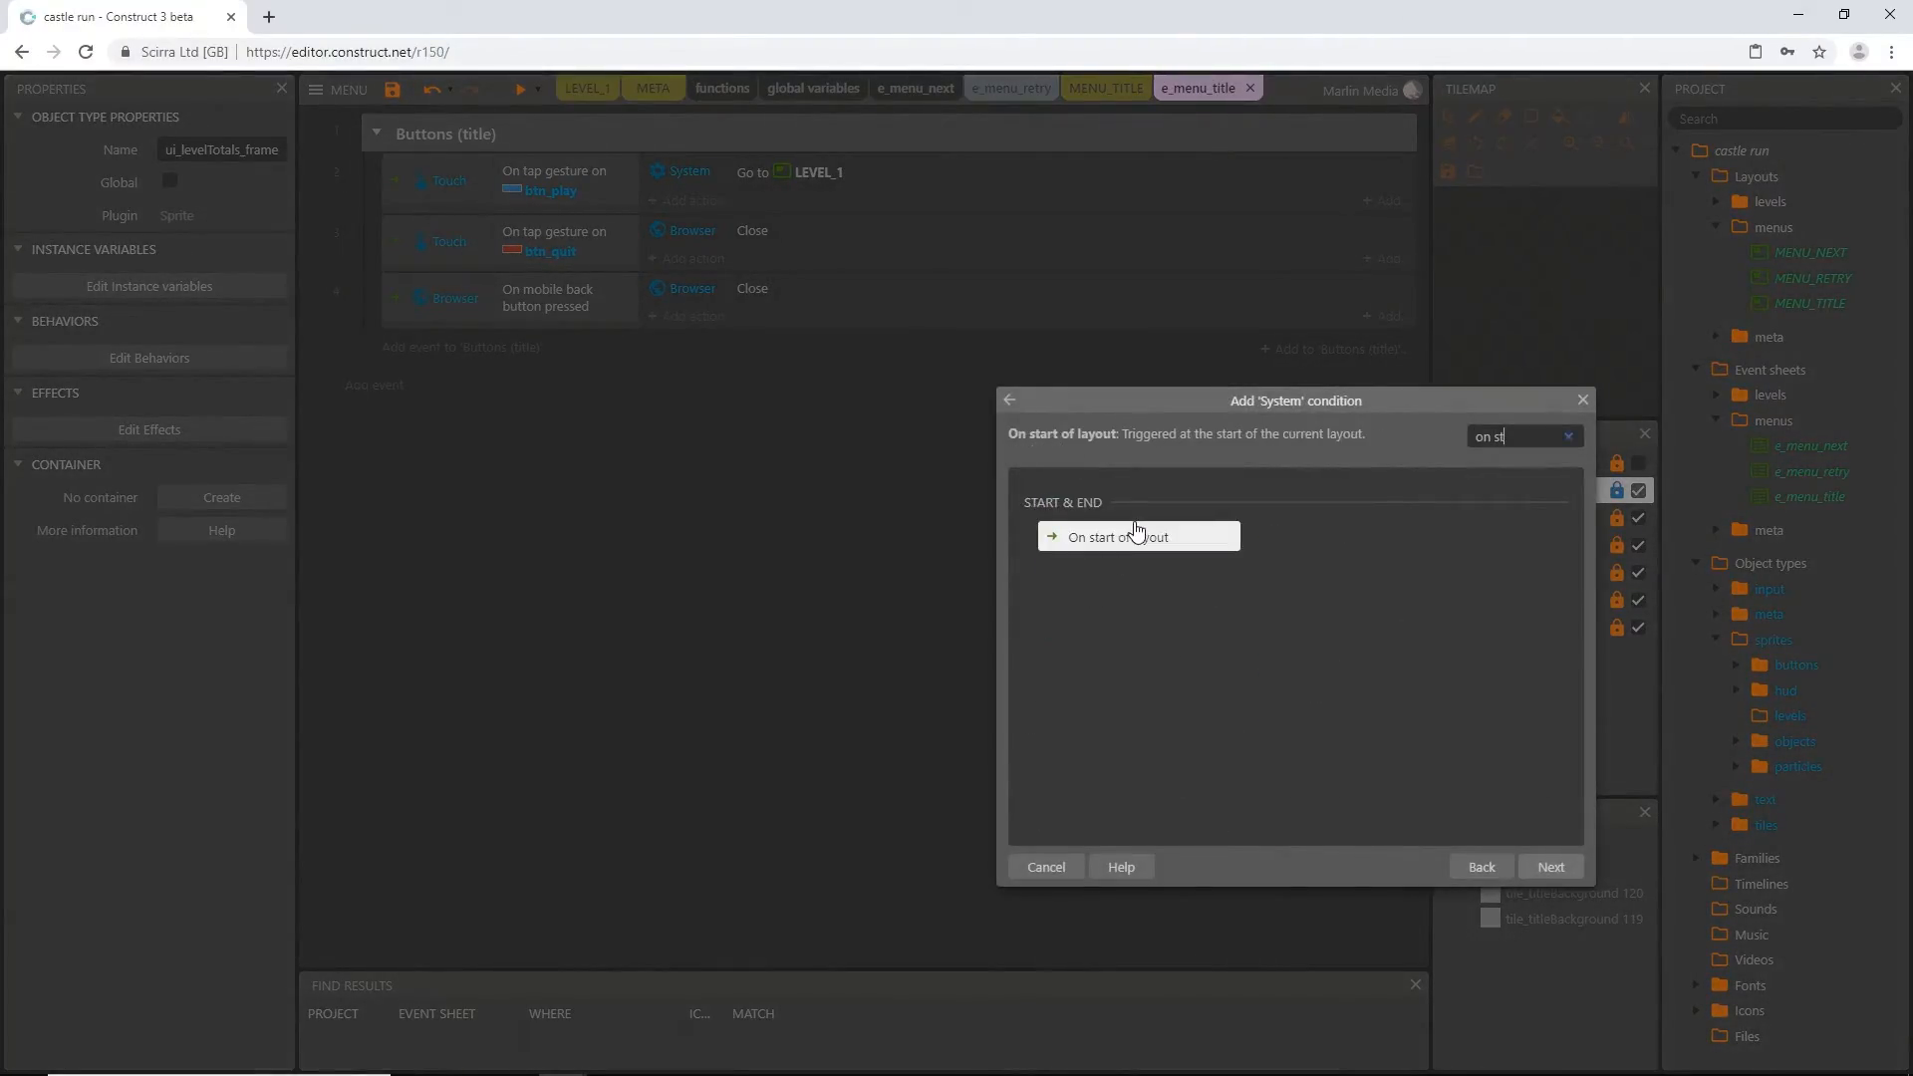
{"action": "double_click", "coordinate": [1136, 528]}
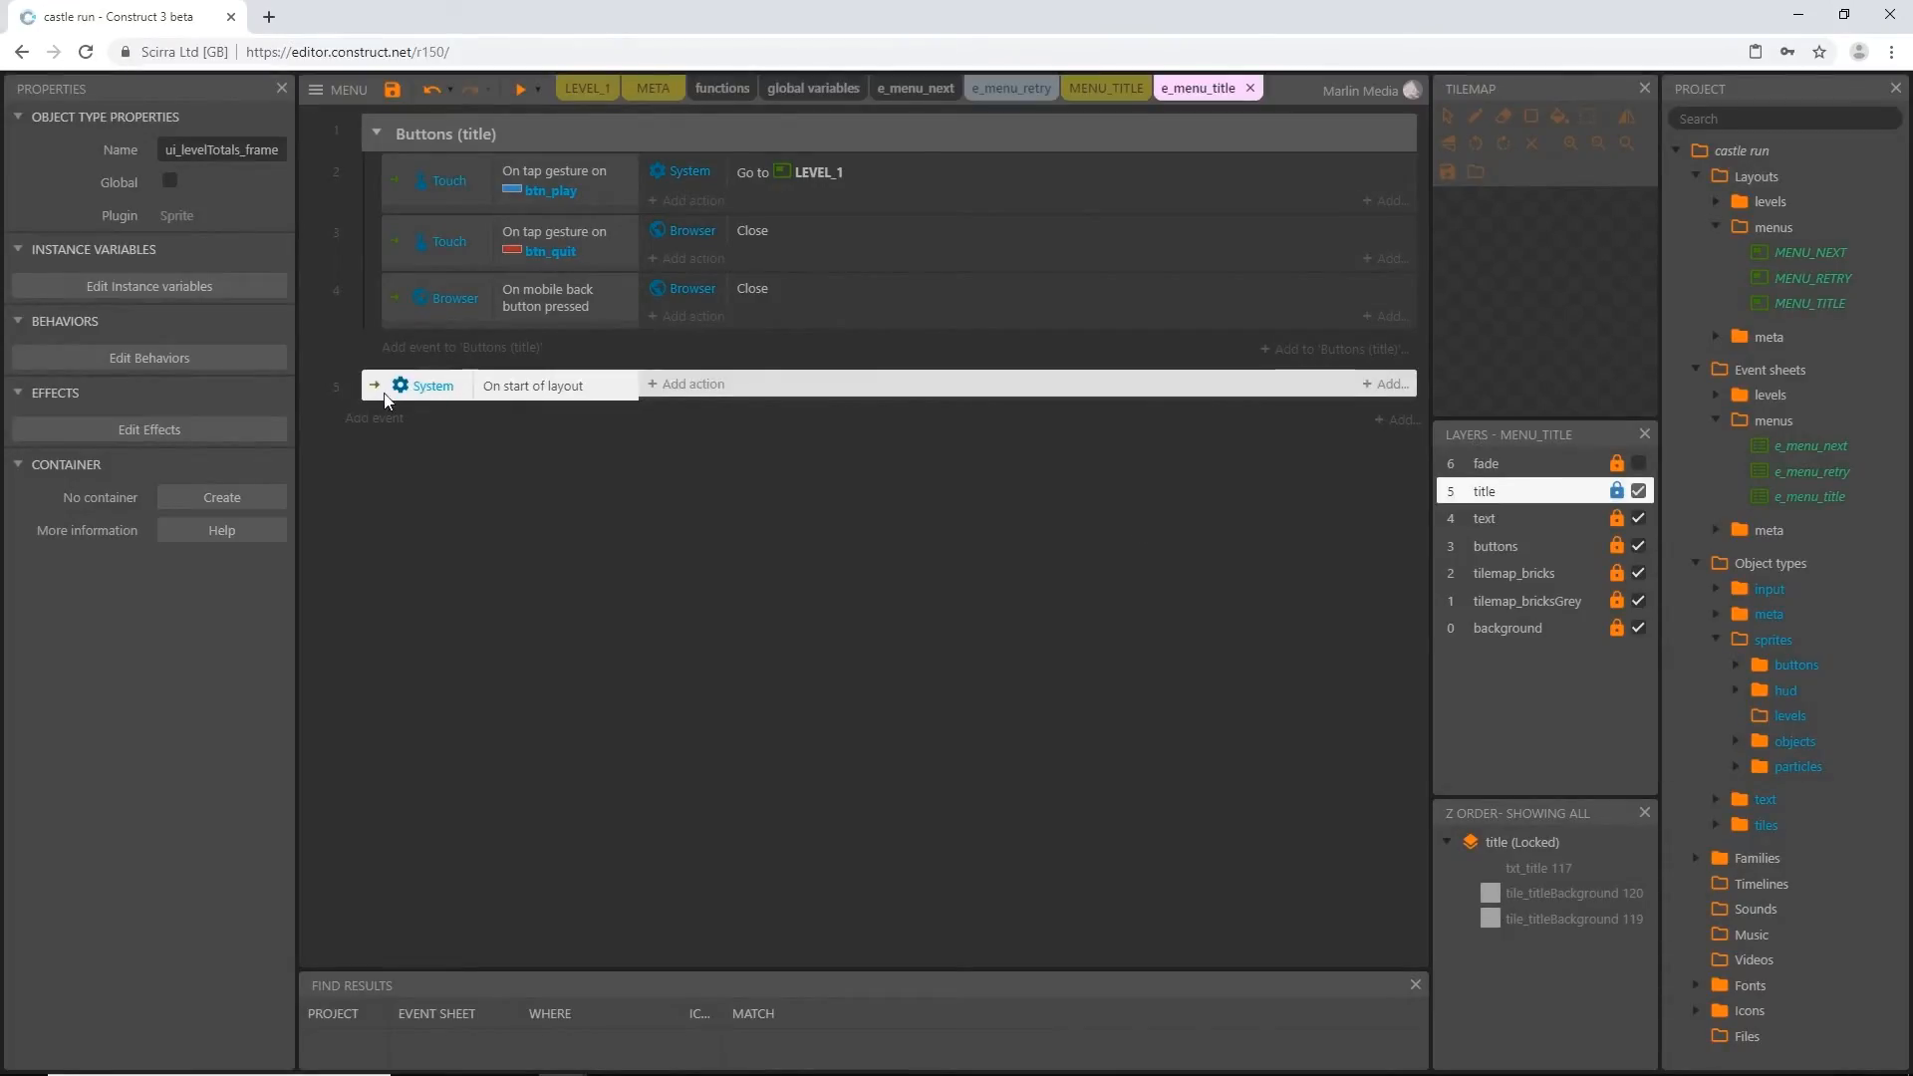
{"action": "left_click_drag", "start_coordinate": [384, 126], "coordinate": [385, 128]}
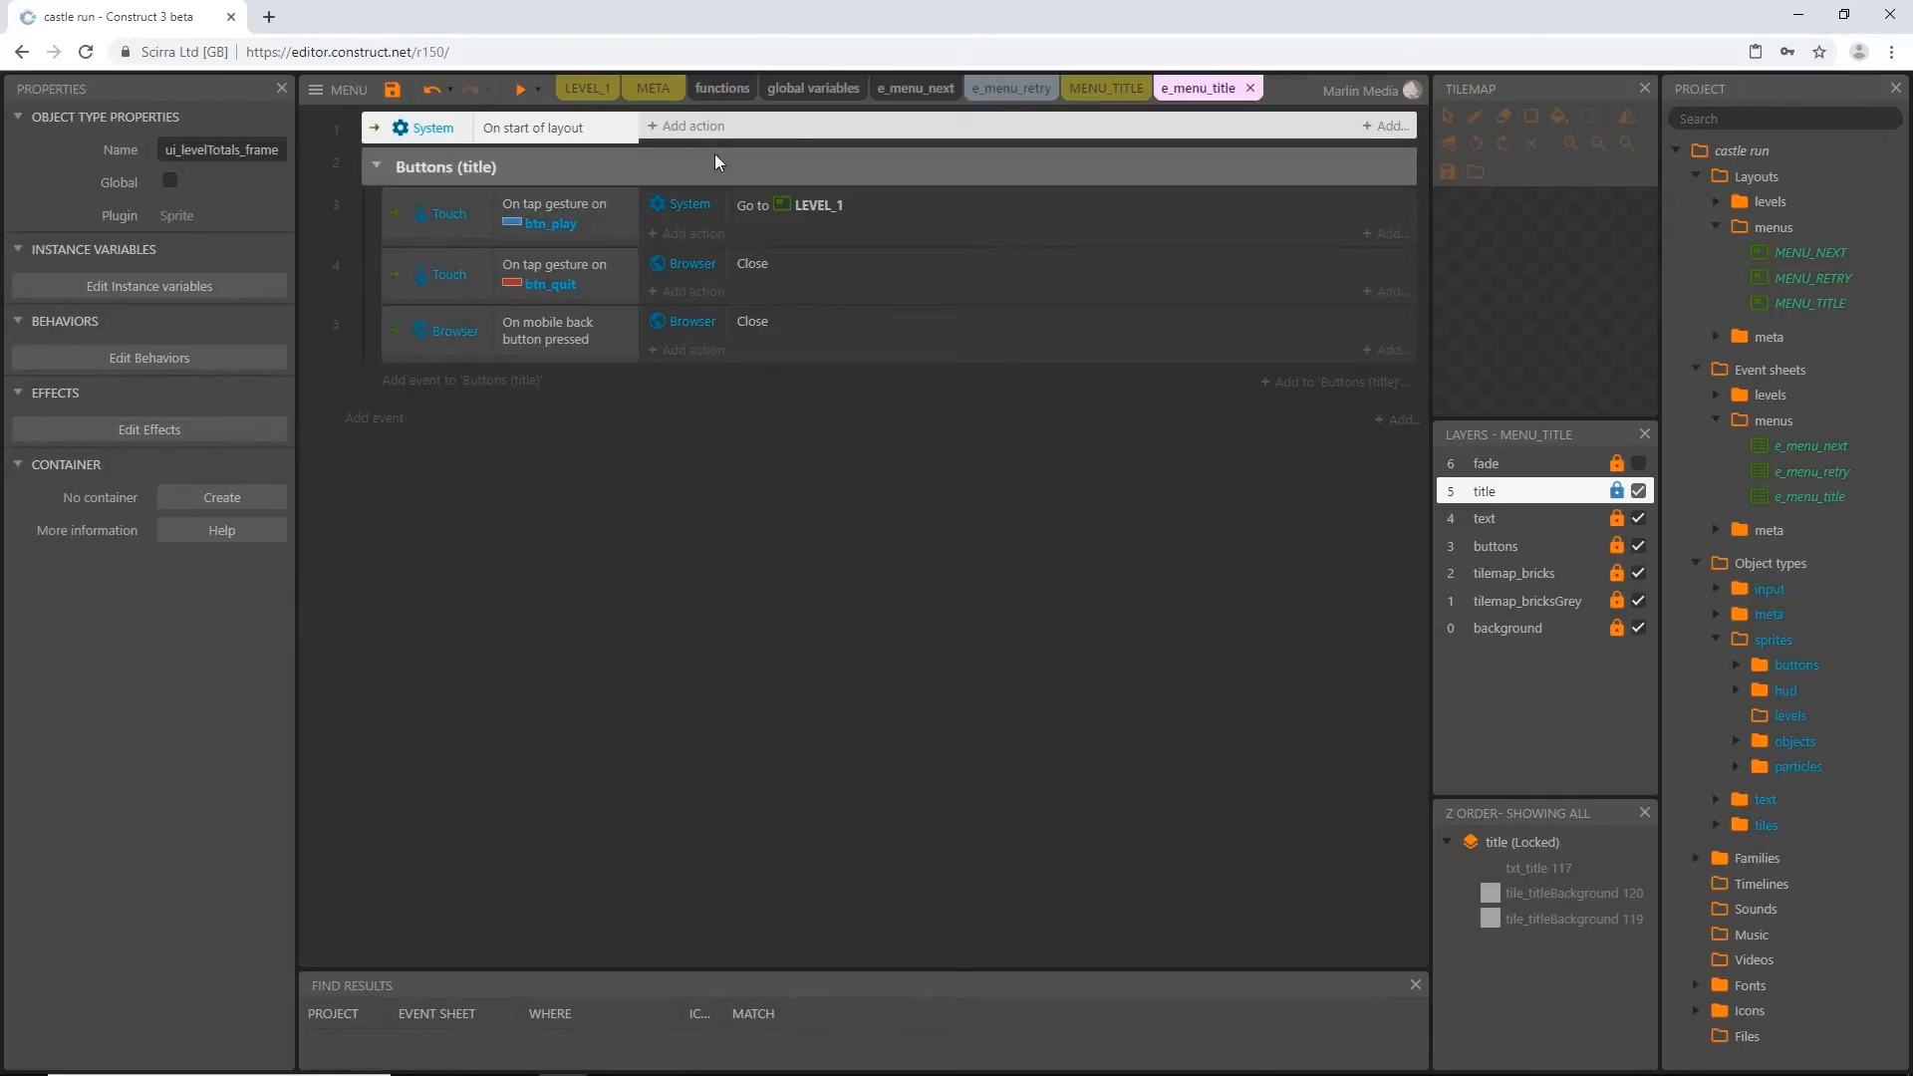
Make the On start of layout event call the fadeIn function with a fadeTime of 1
{"action": "left_click", "coordinate": [696, 127]}
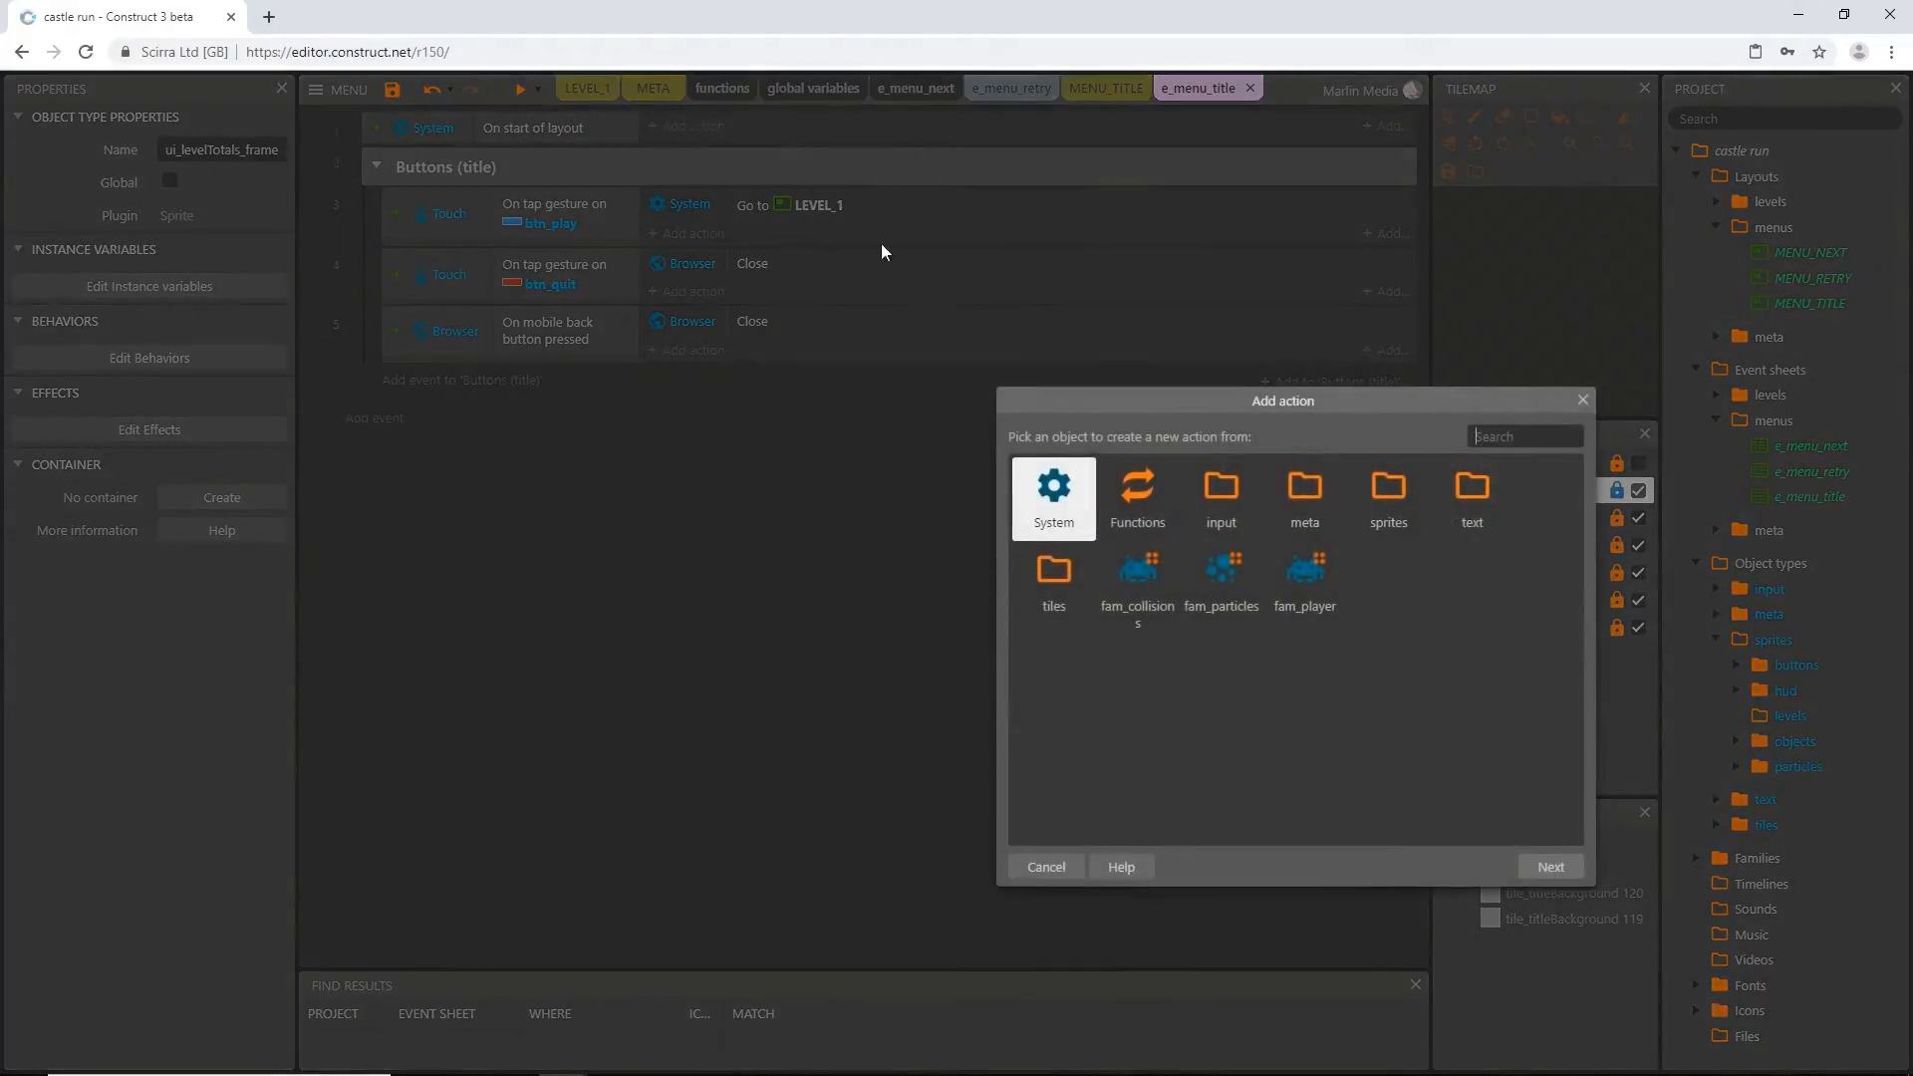
{"action": "double_click", "coordinate": [1138, 486]}
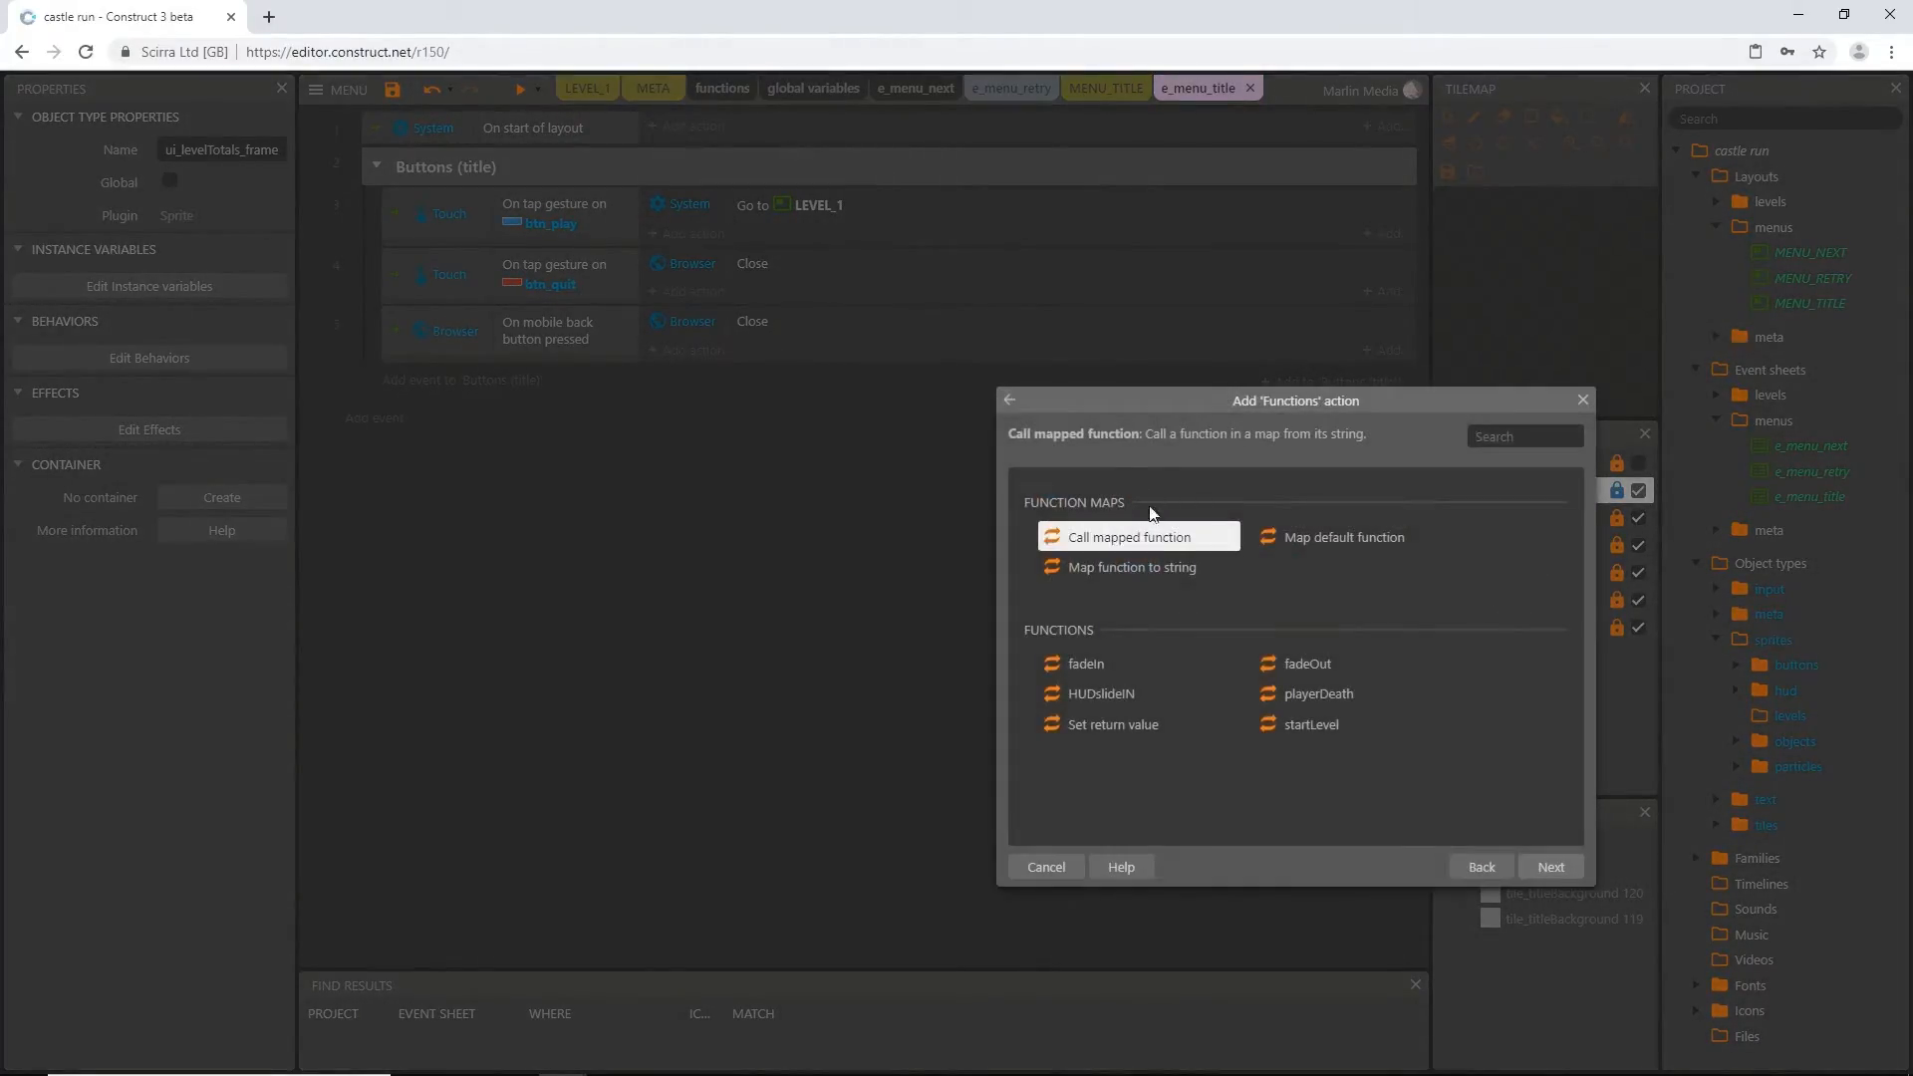
{"action": "double_click", "coordinate": [1079, 665]}
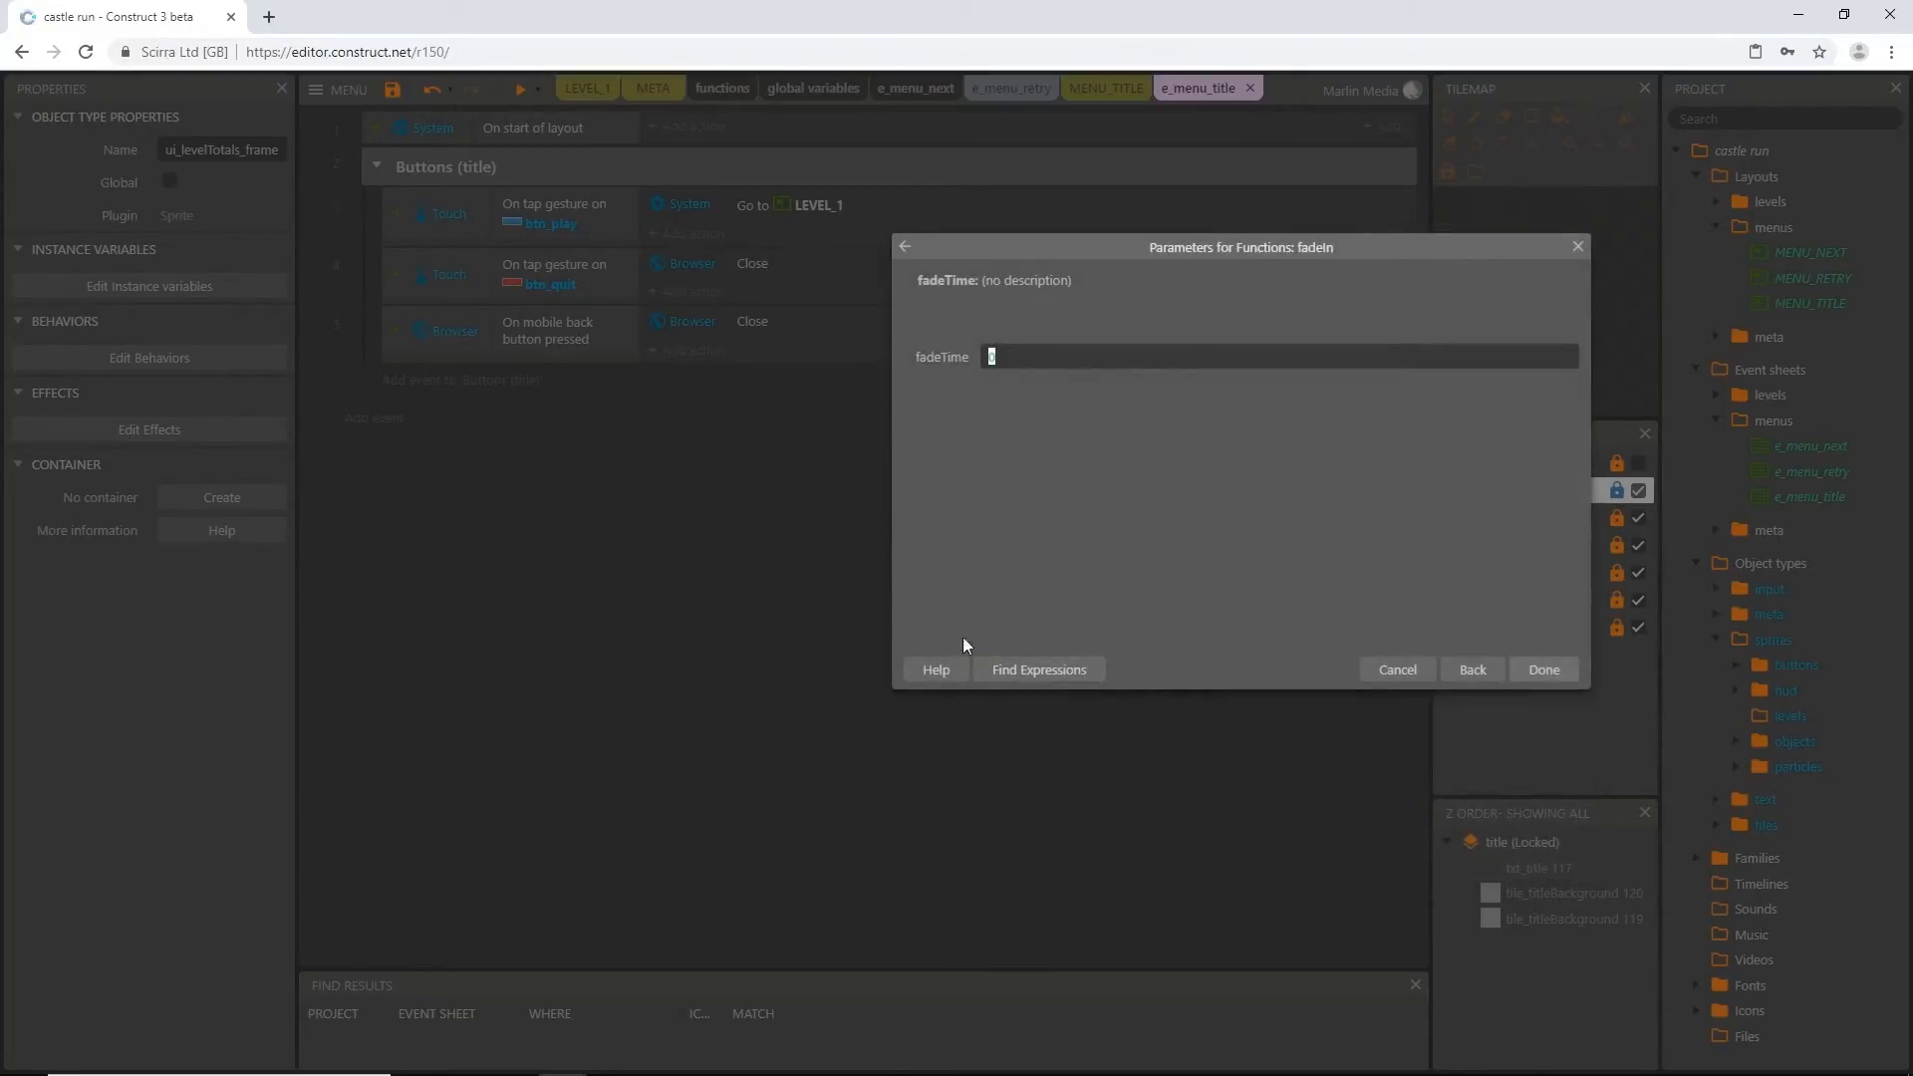
{"action": "type", "text": "1"}
{"action": "key", "text": "Return"}
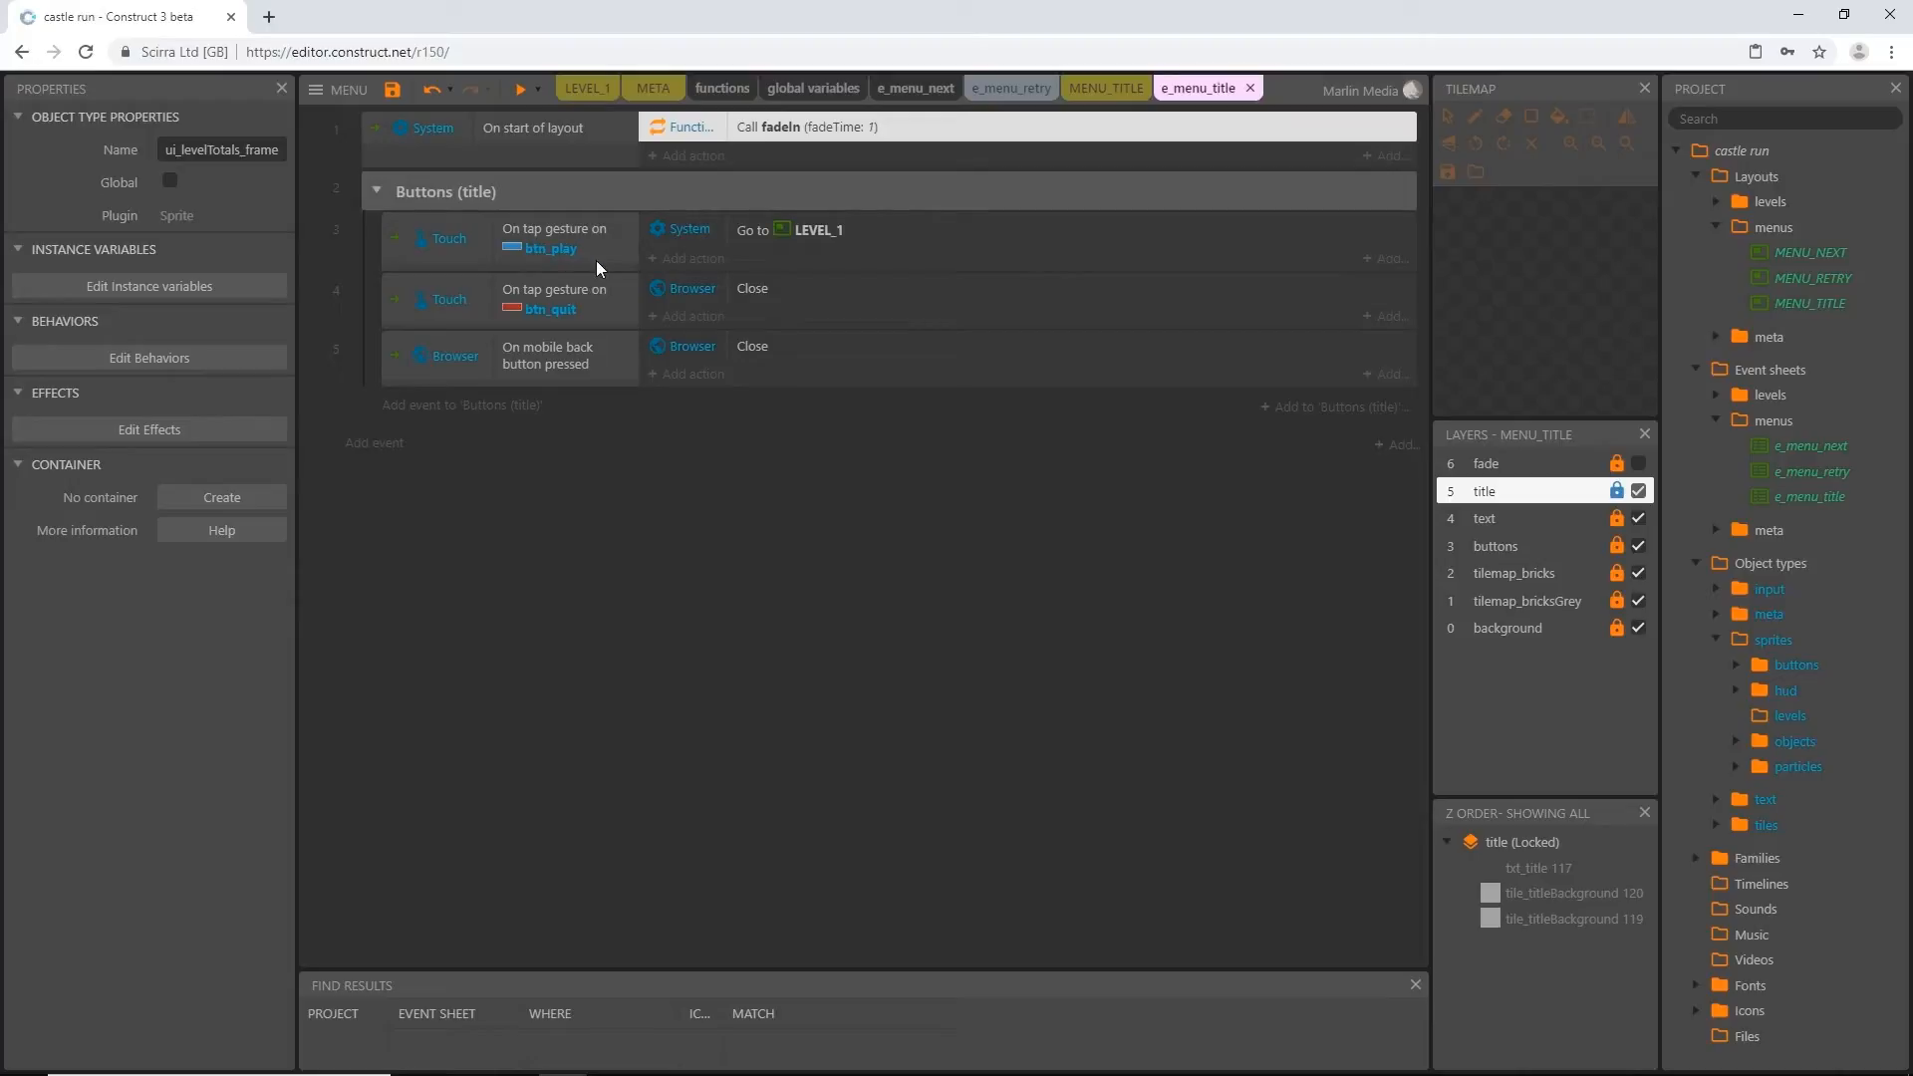
Add a fadeOut function call with fadeTime 0.5 to the btn_play tap event and widen the actions' object-name column
{"action": "left_click", "coordinate": [706, 267]}
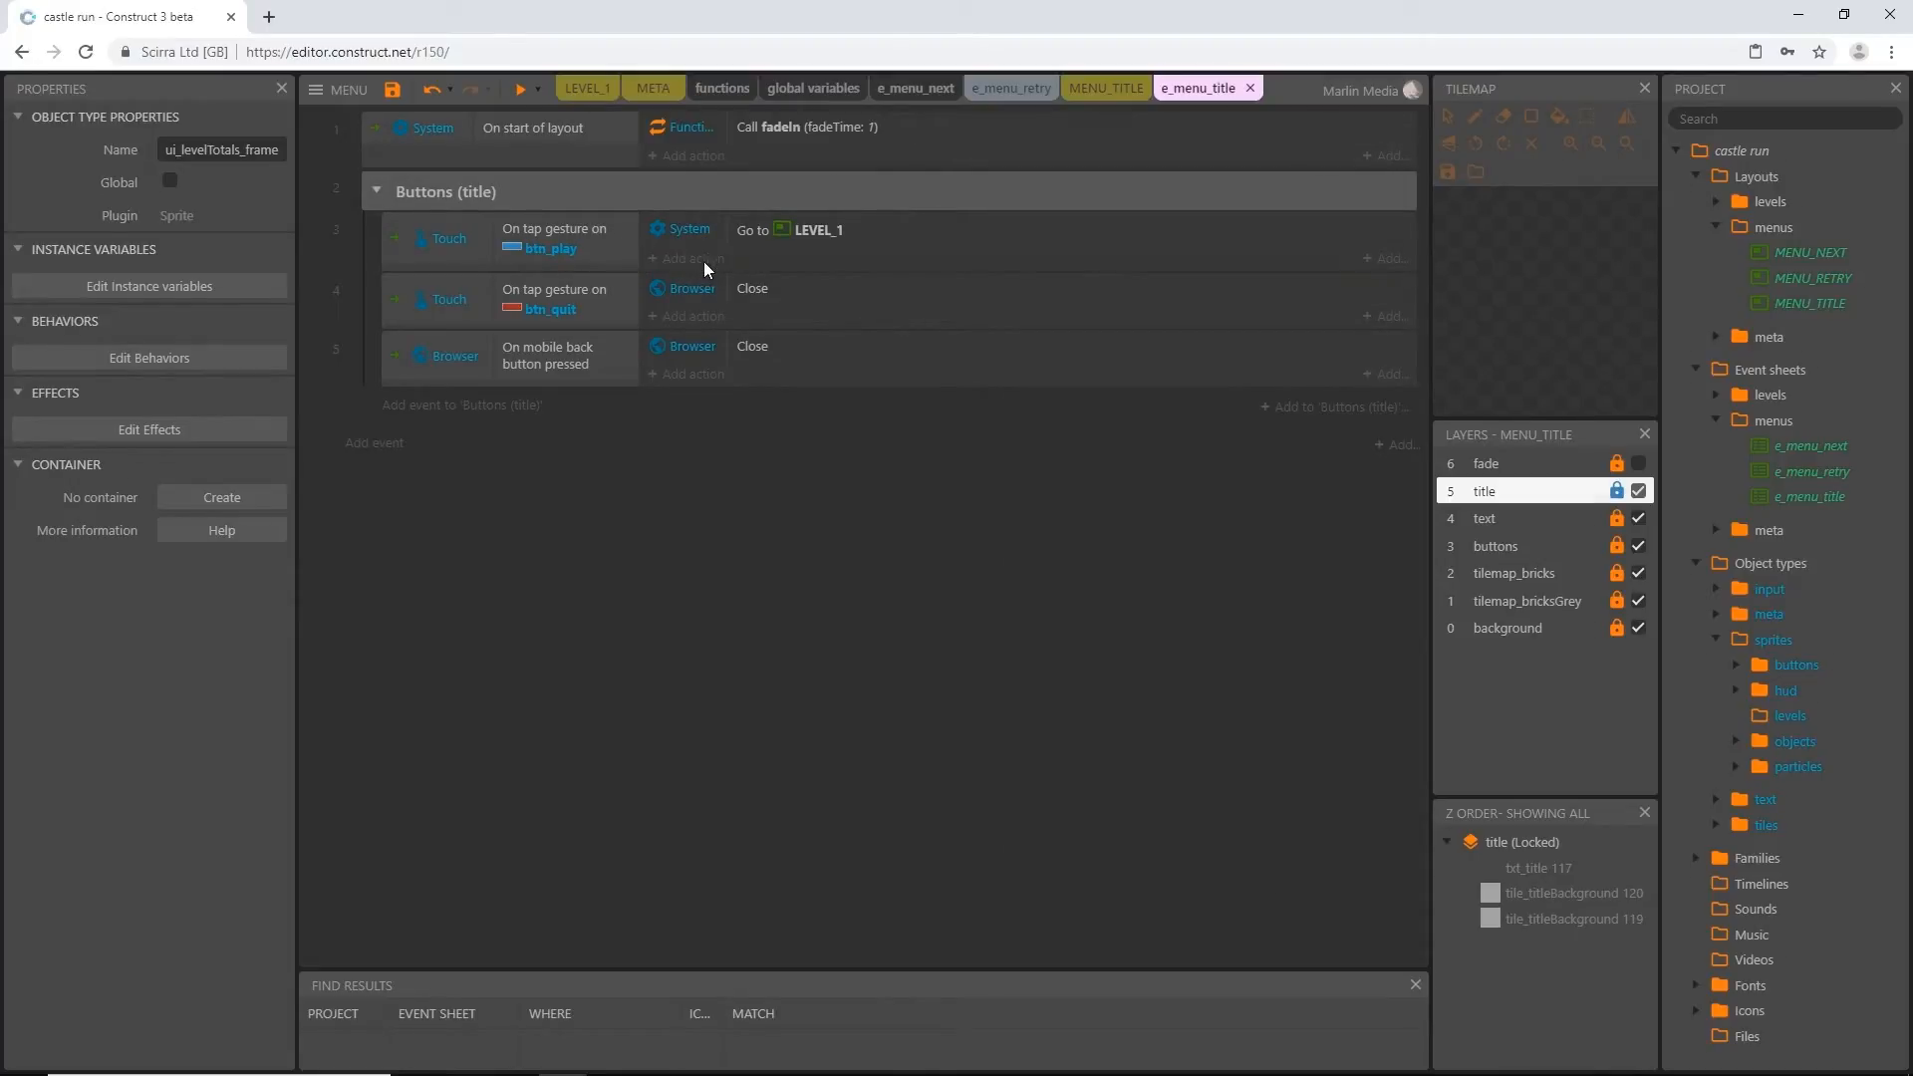
{"action": "left_click", "coordinate": [1139, 487]}
{"action": "double_click", "coordinate": [1139, 487]}
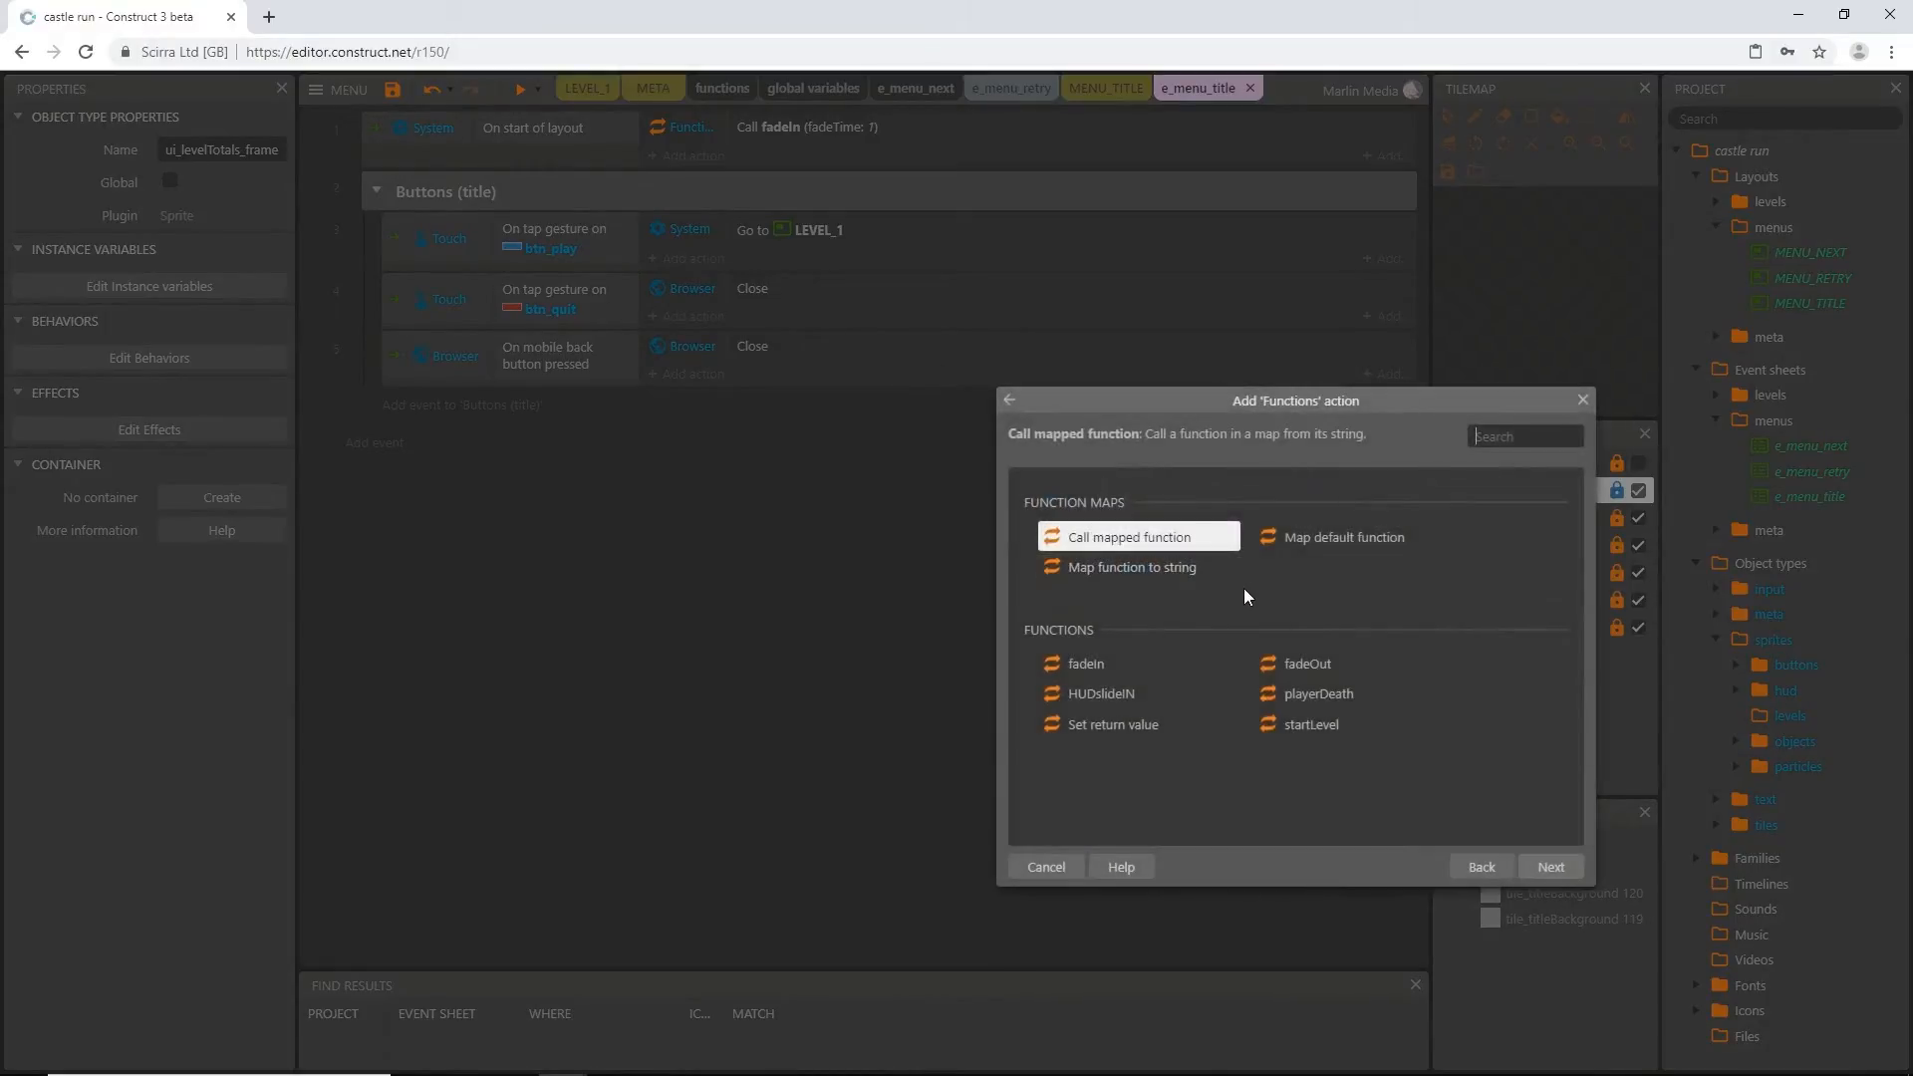
{"action": "double_click", "coordinate": [1276, 662]}
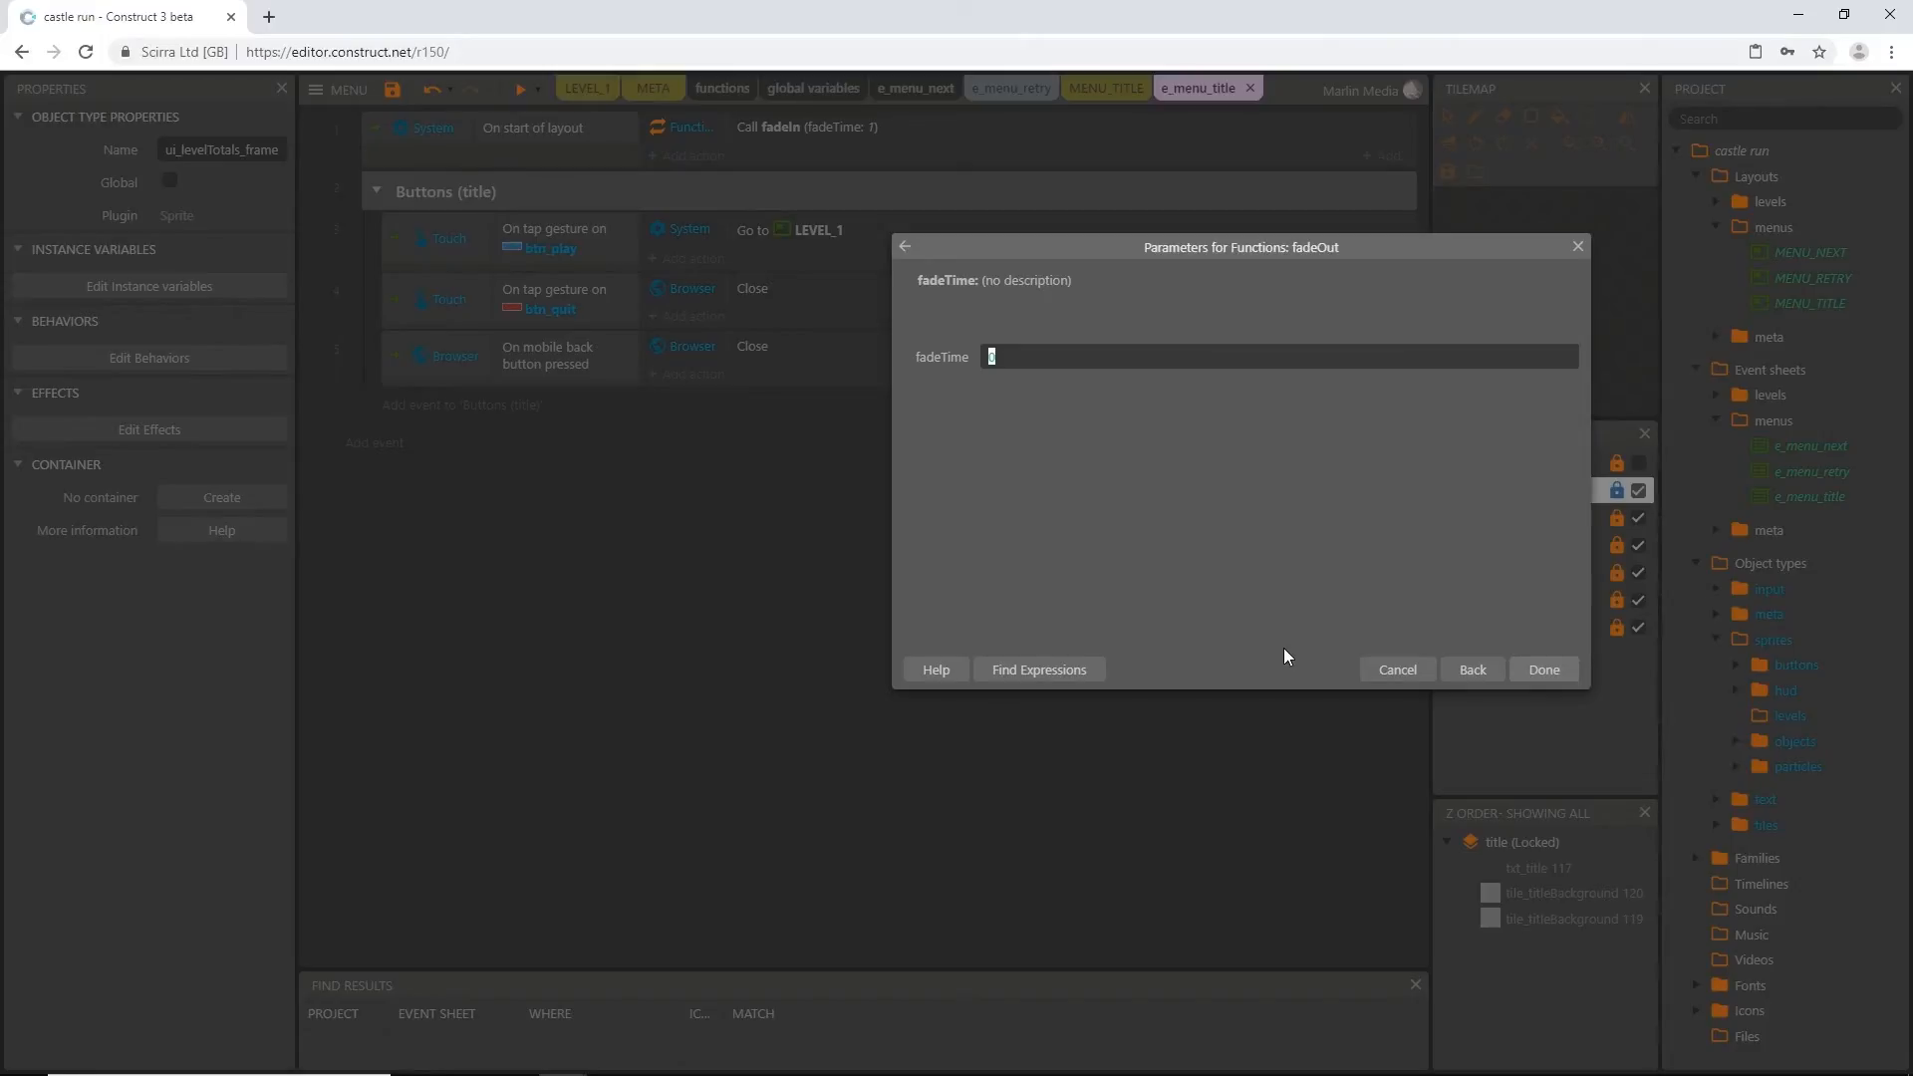
{"action": "type", "text": "0.5"}
{"action": "key", "text": "Return"}
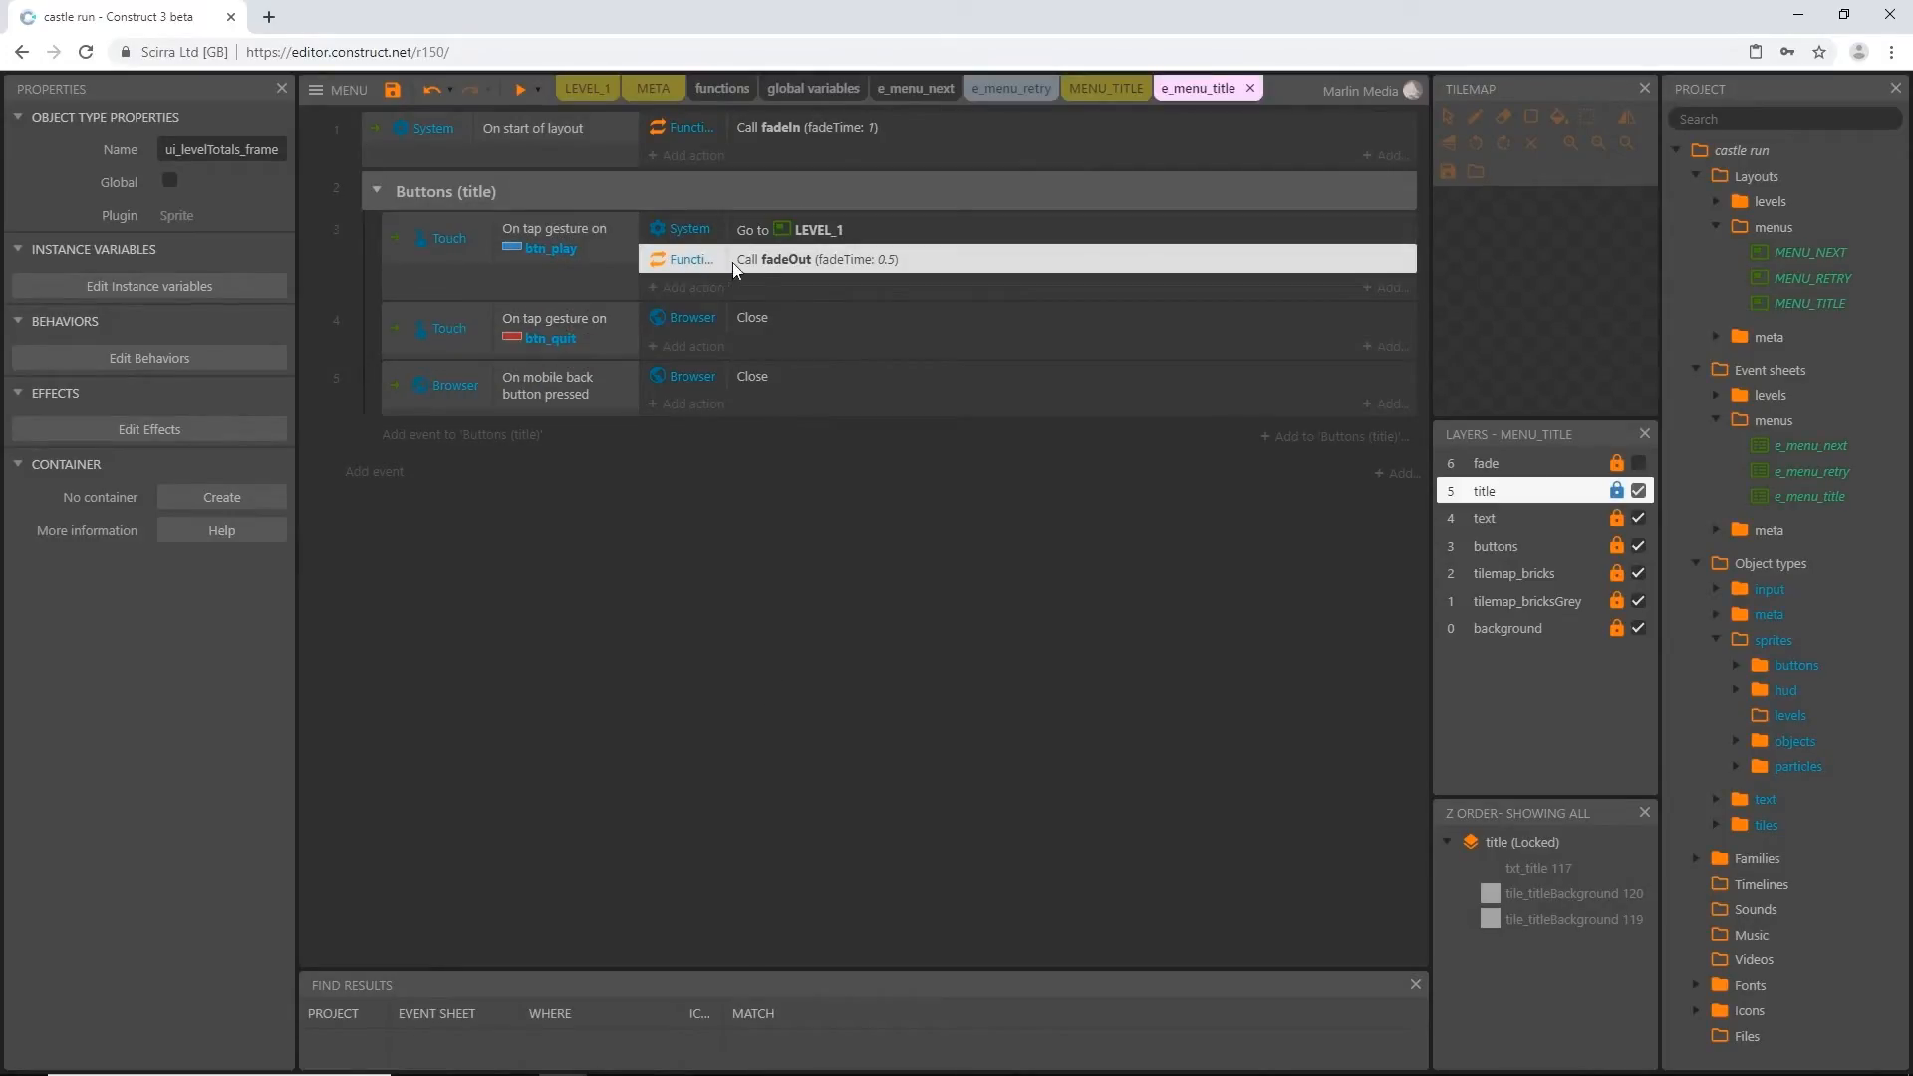
{"action": "left_click_drag", "start_coordinate": [728, 257], "coordinate": [753, 258]}
{"action": "left_click", "coordinate": [696, 580]}
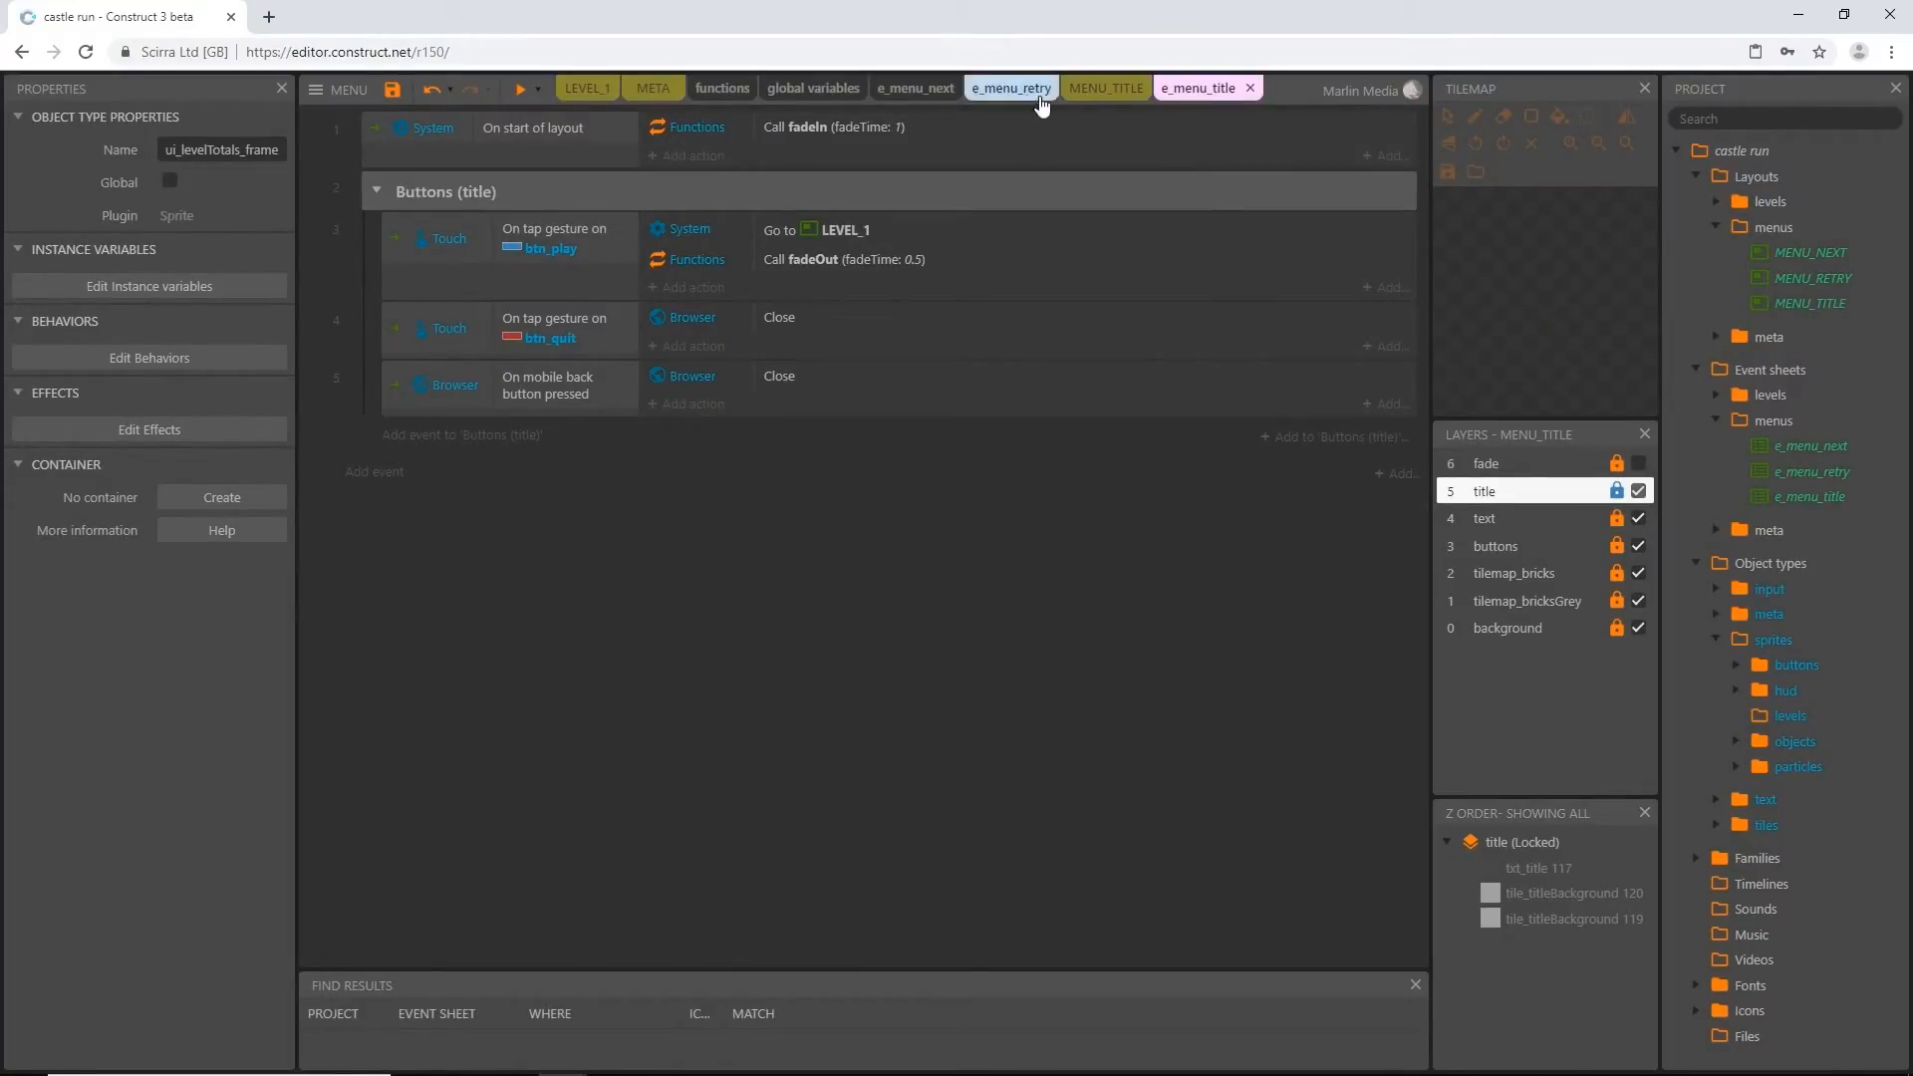
Open the e_menu_next event sheet and examine the btn_play event's touchActive condition and actions in the Next Button group
{"action": "left_click", "coordinate": [910, 90]}
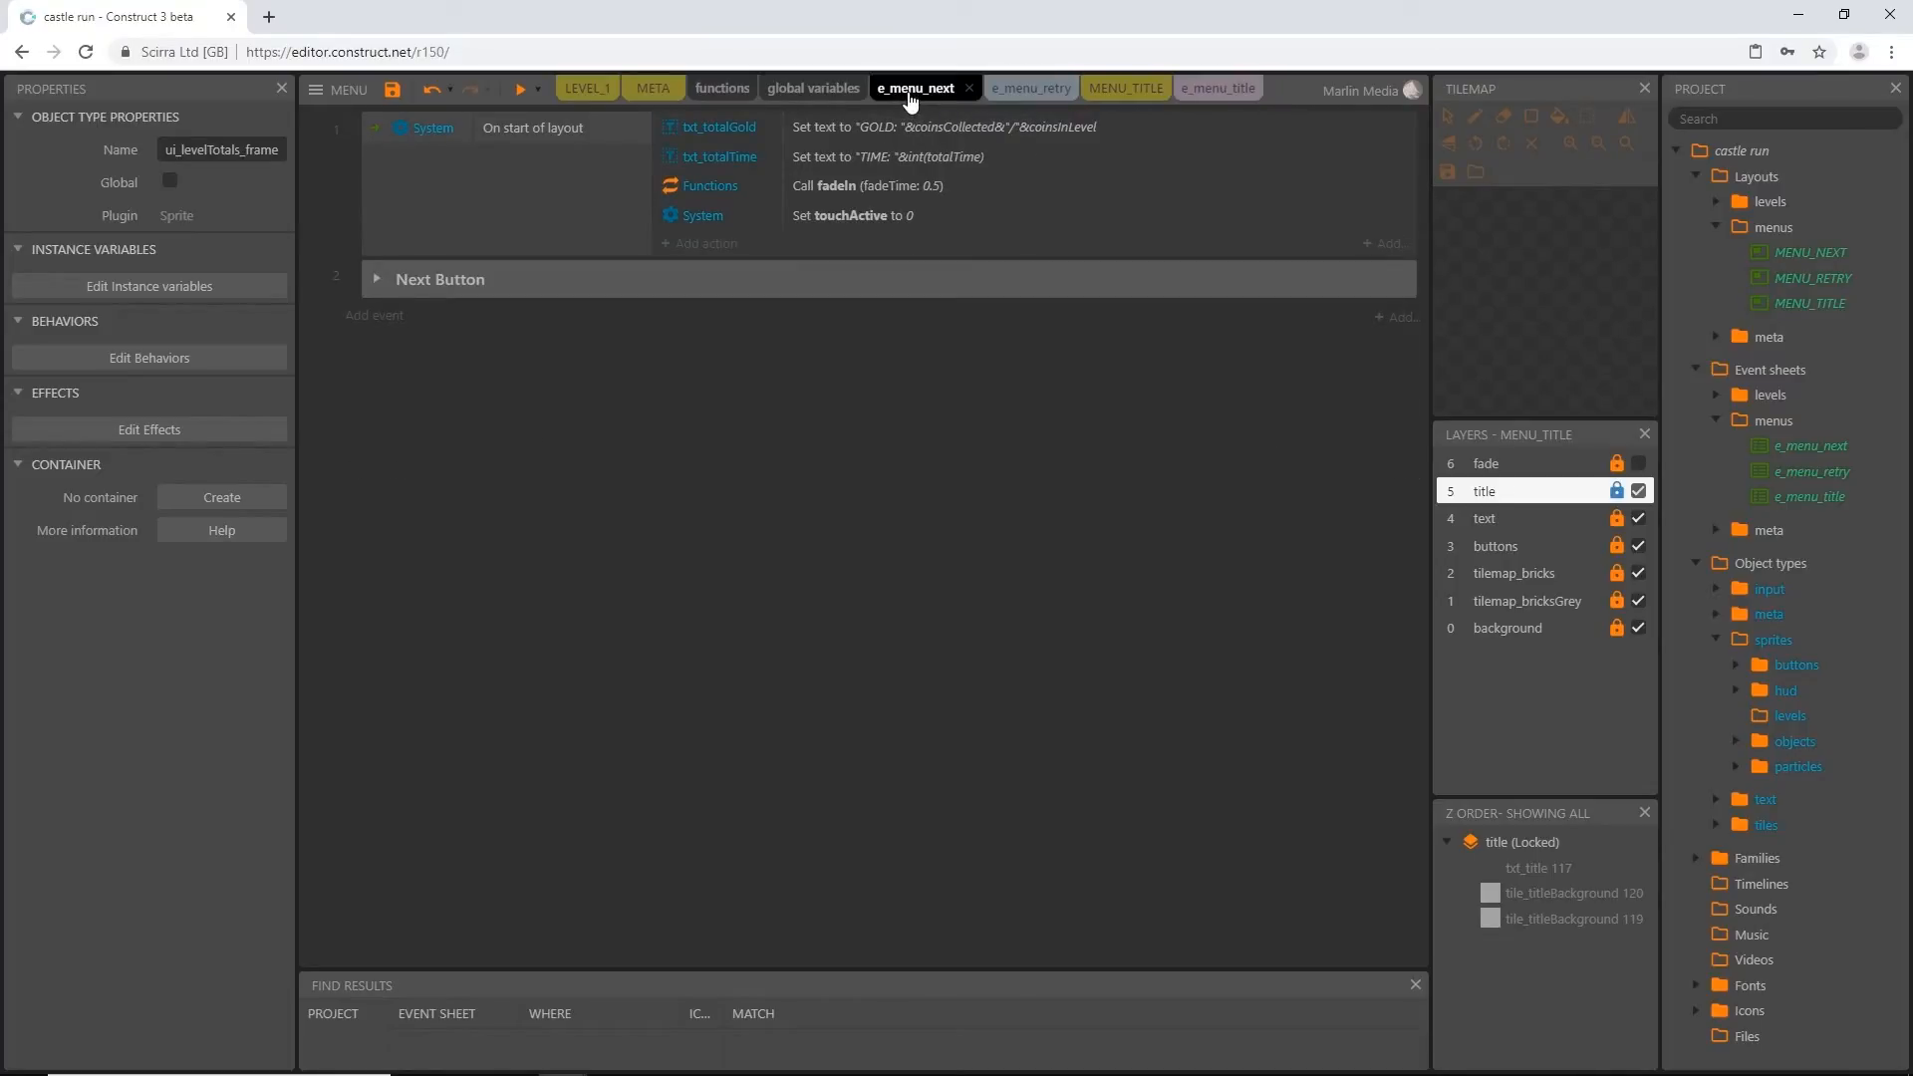
{"action": "left_click", "coordinate": [378, 279]}
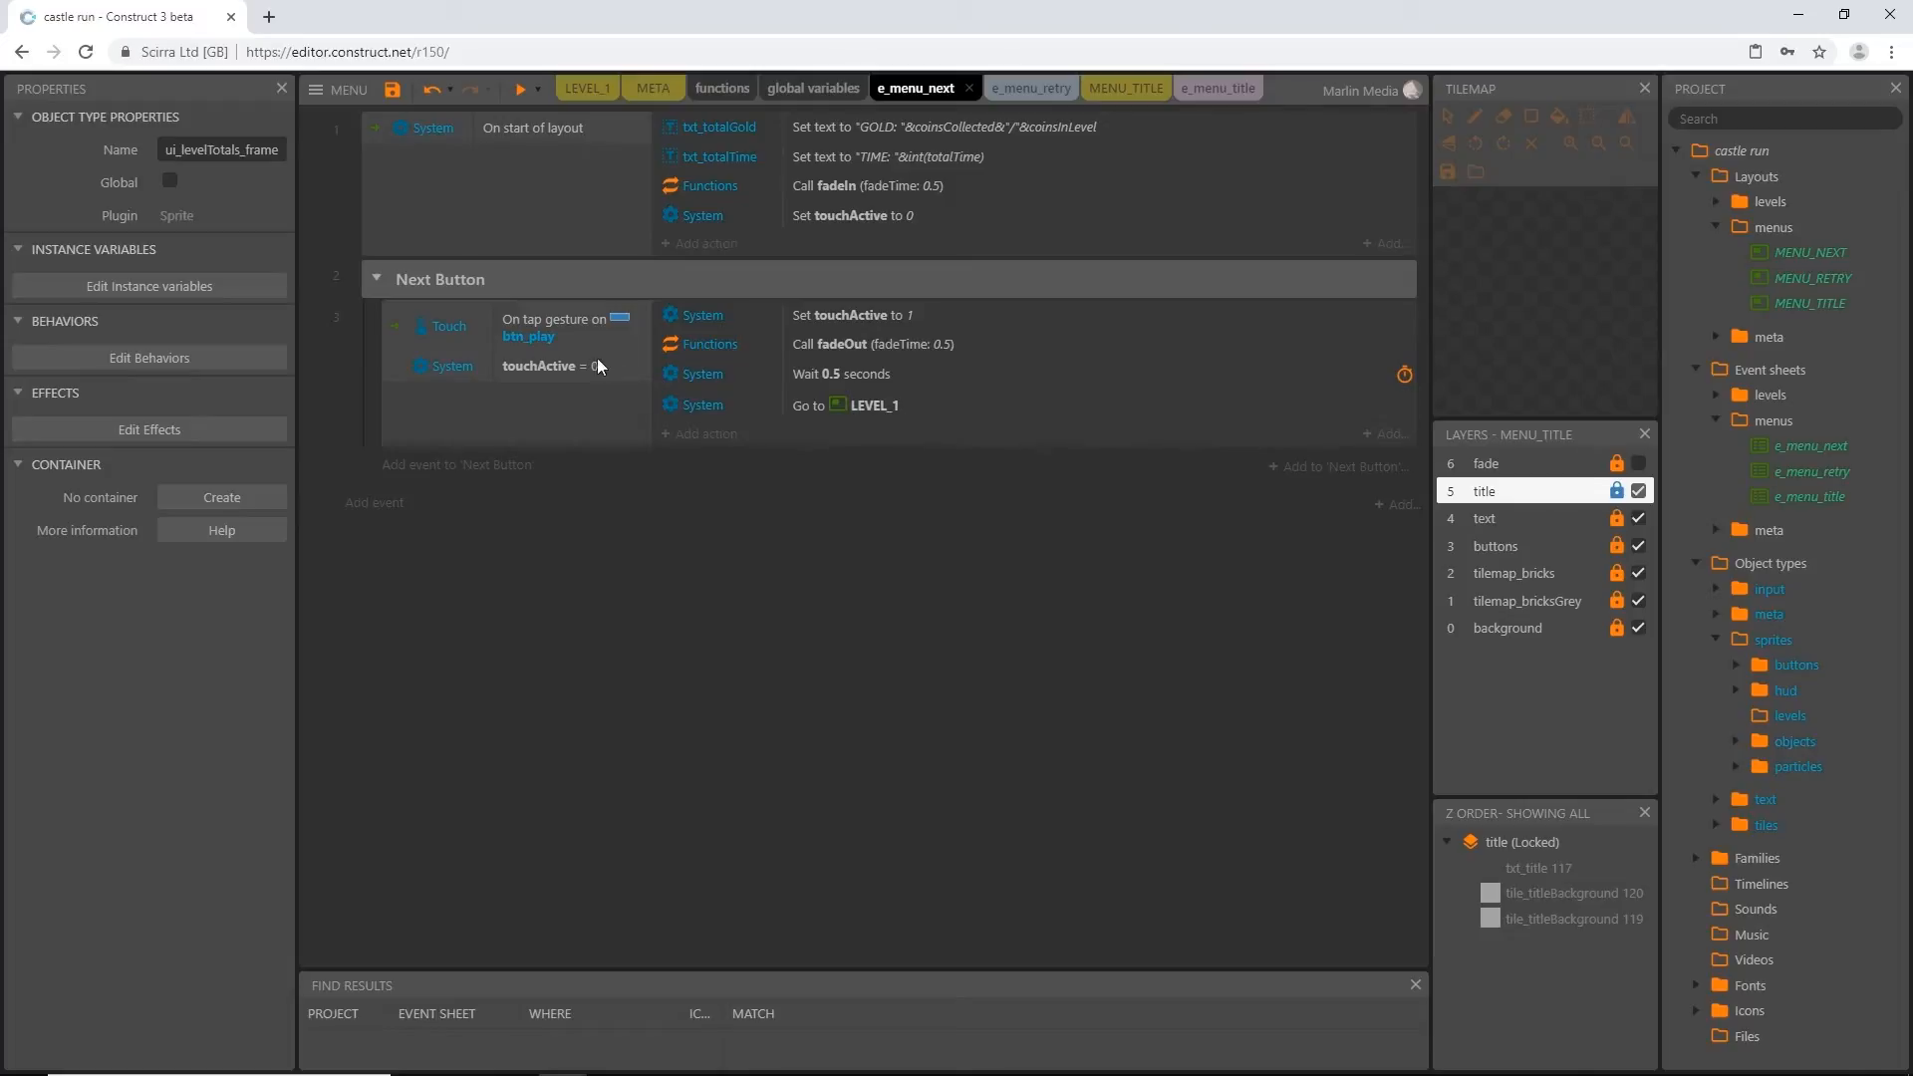
{"action": "left_click", "coordinate": [541, 366]}
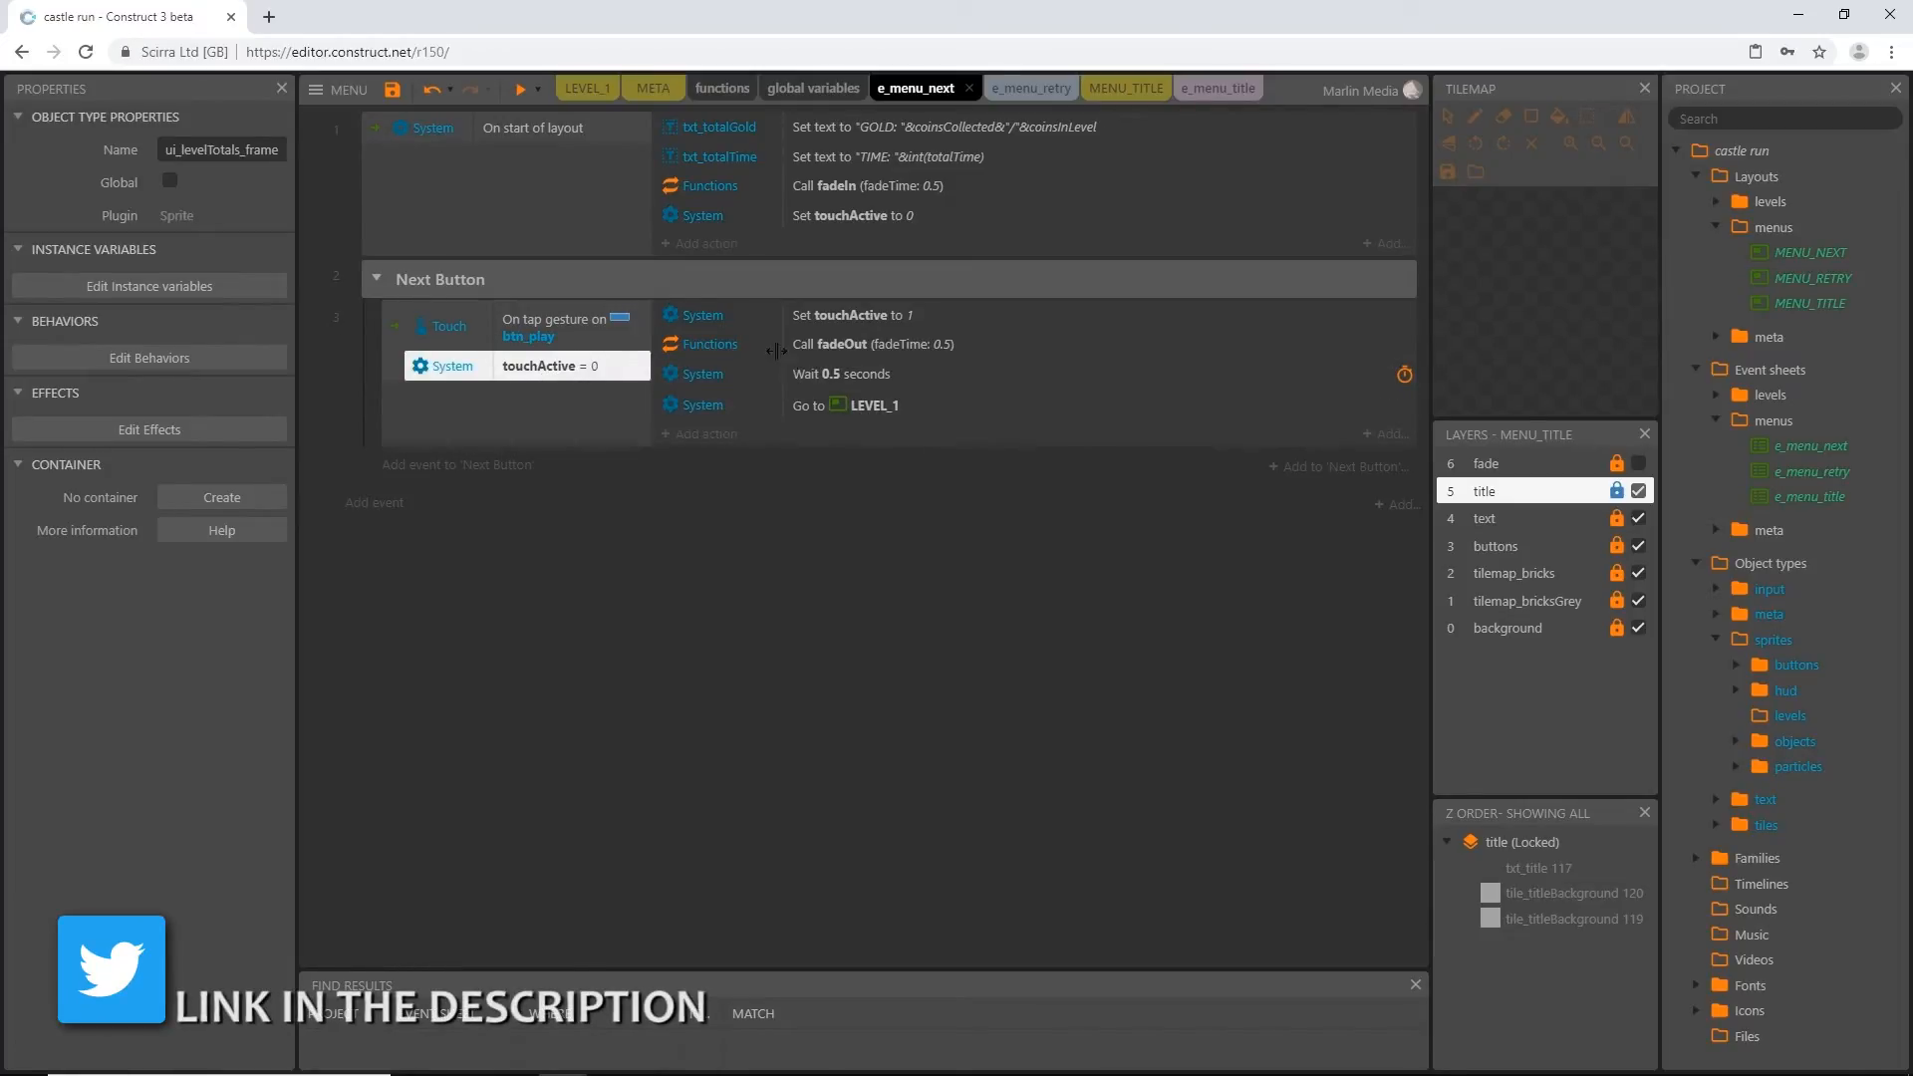
{"action": "left_click", "coordinate": [553, 319]}
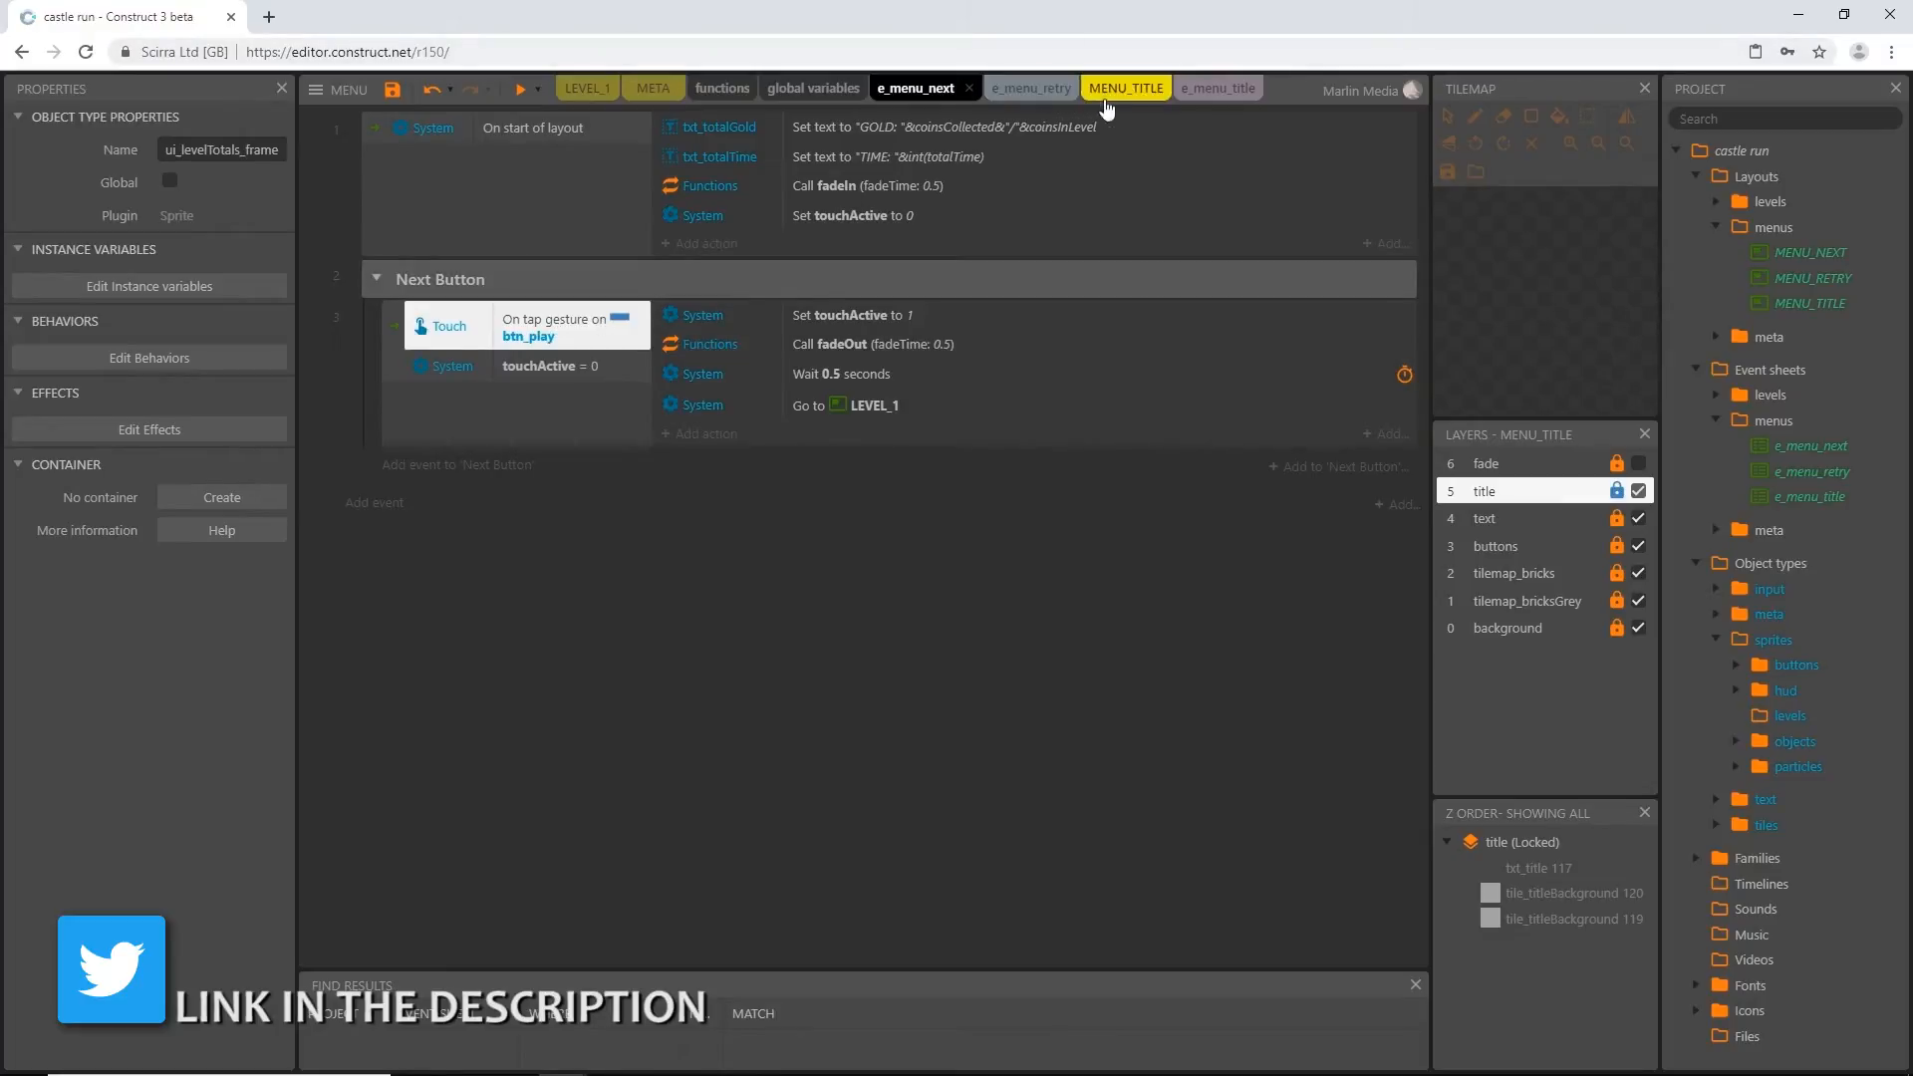
In e_menu_title, add a System Compare variable condition to the btn_play tap event requiring touchActive equal to 0
{"action": "left_click", "coordinate": [1218, 90]}
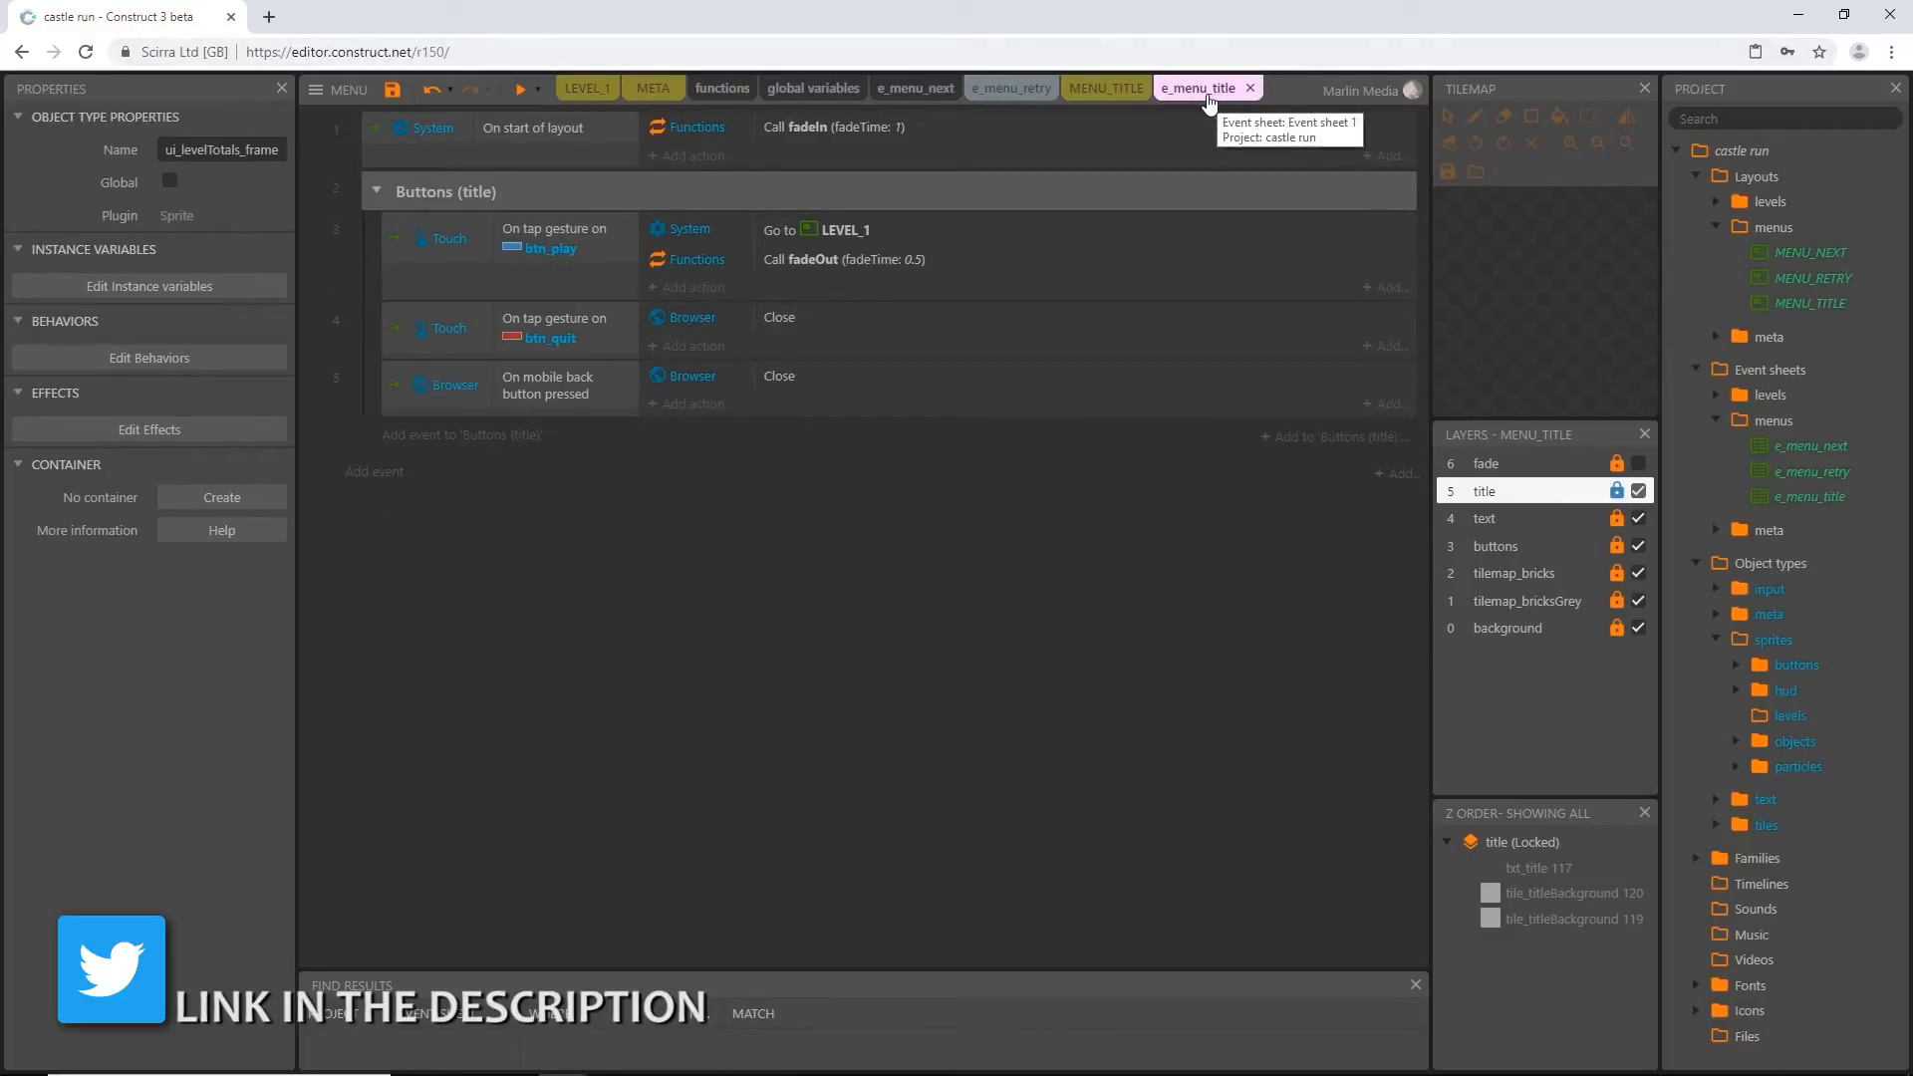
{"action": "left_click", "coordinate": [436, 290]}
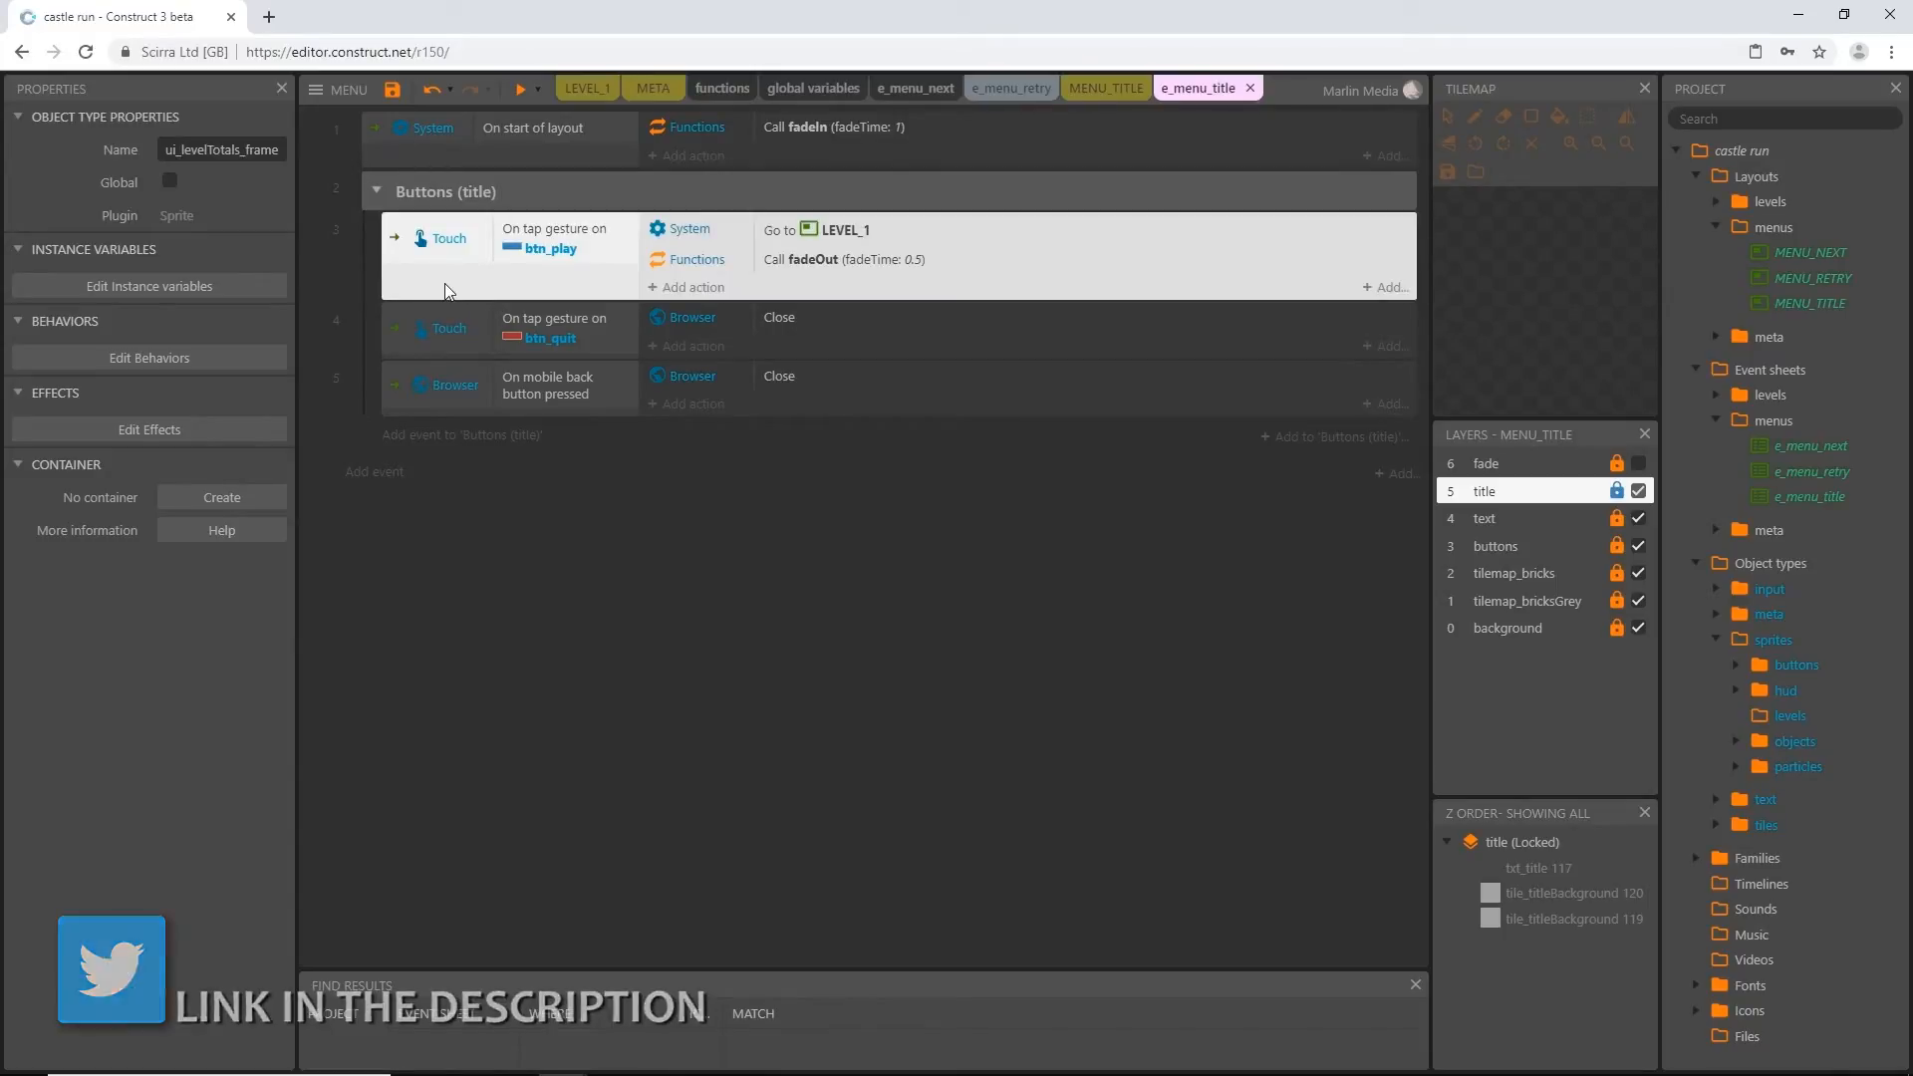
{"action": "double_click", "coordinate": [446, 279]}
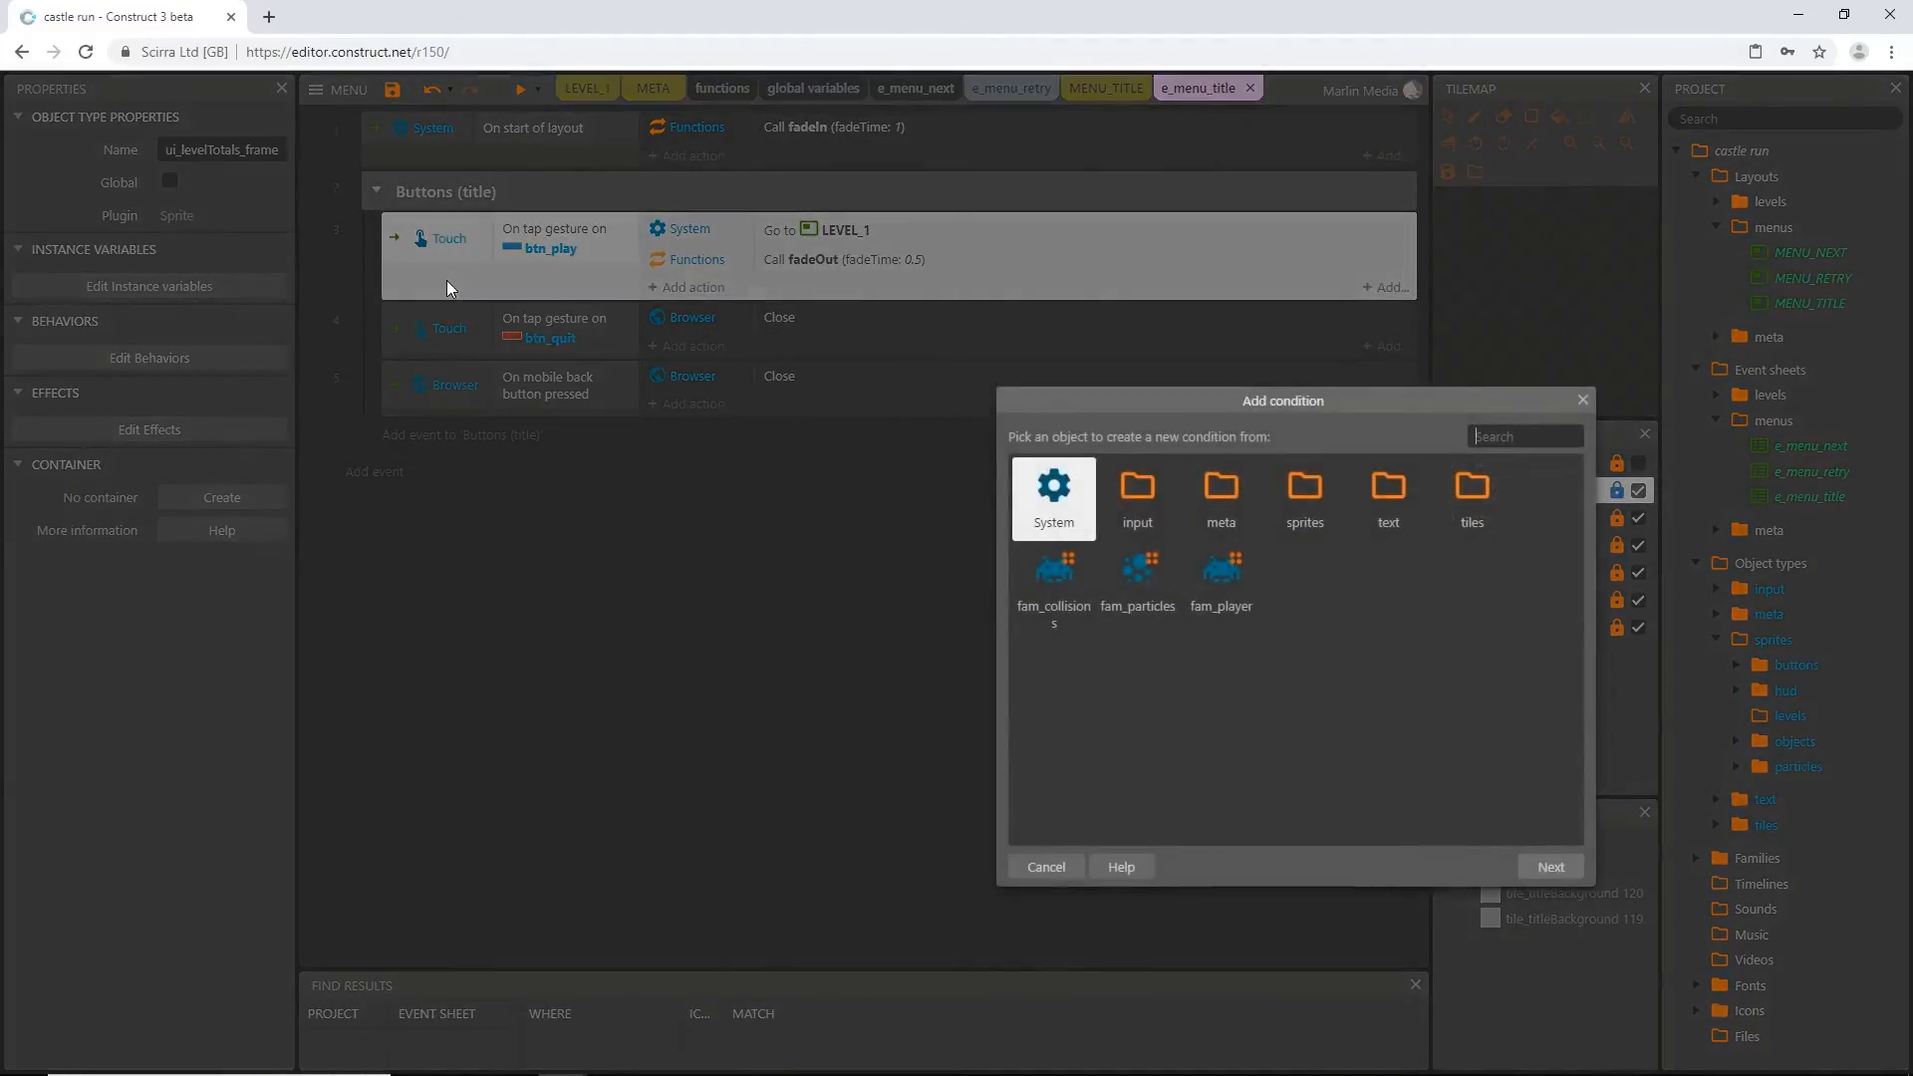
{"action": "double_click", "coordinate": [1069, 495]}
{"action": "type", "text": "compare"}
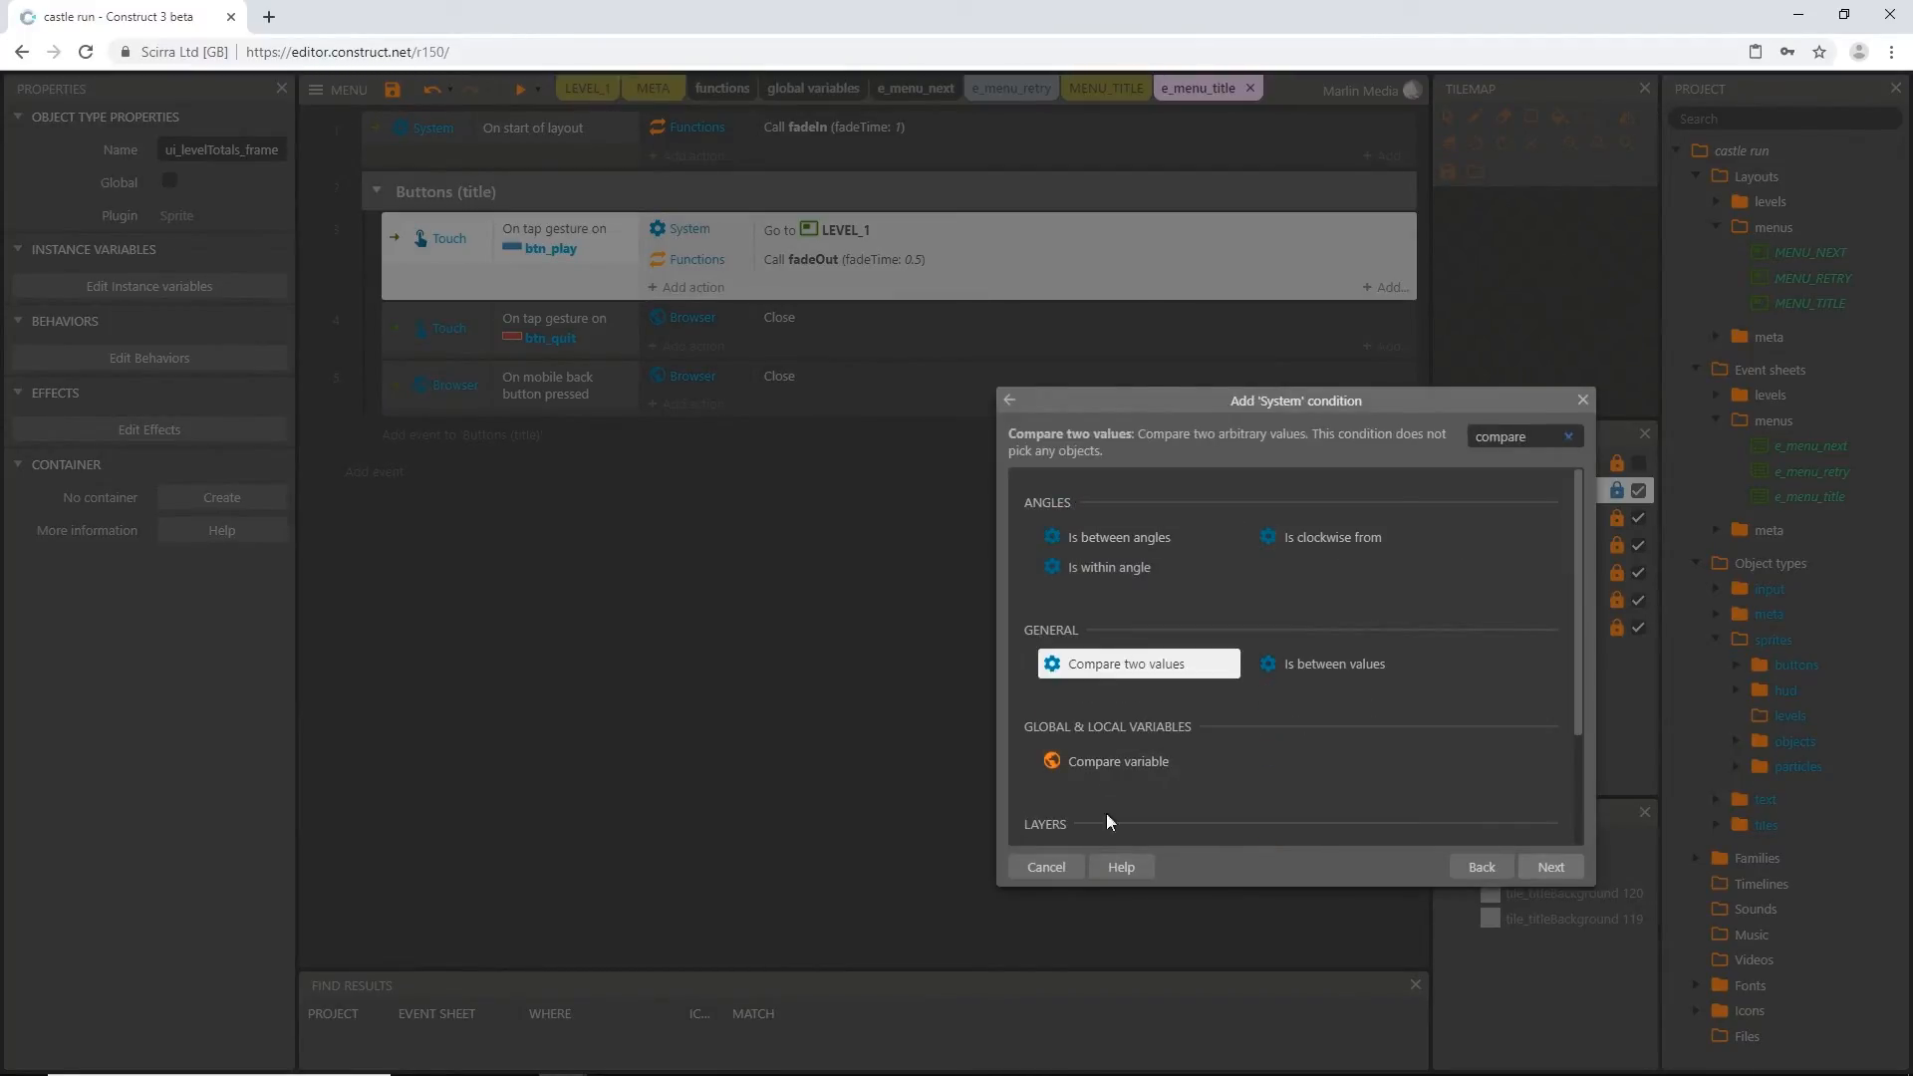
{"action": "double_click", "coordinate": [1118, 761]}
{"action": "left_click", "coordinate": [1072, 349]}
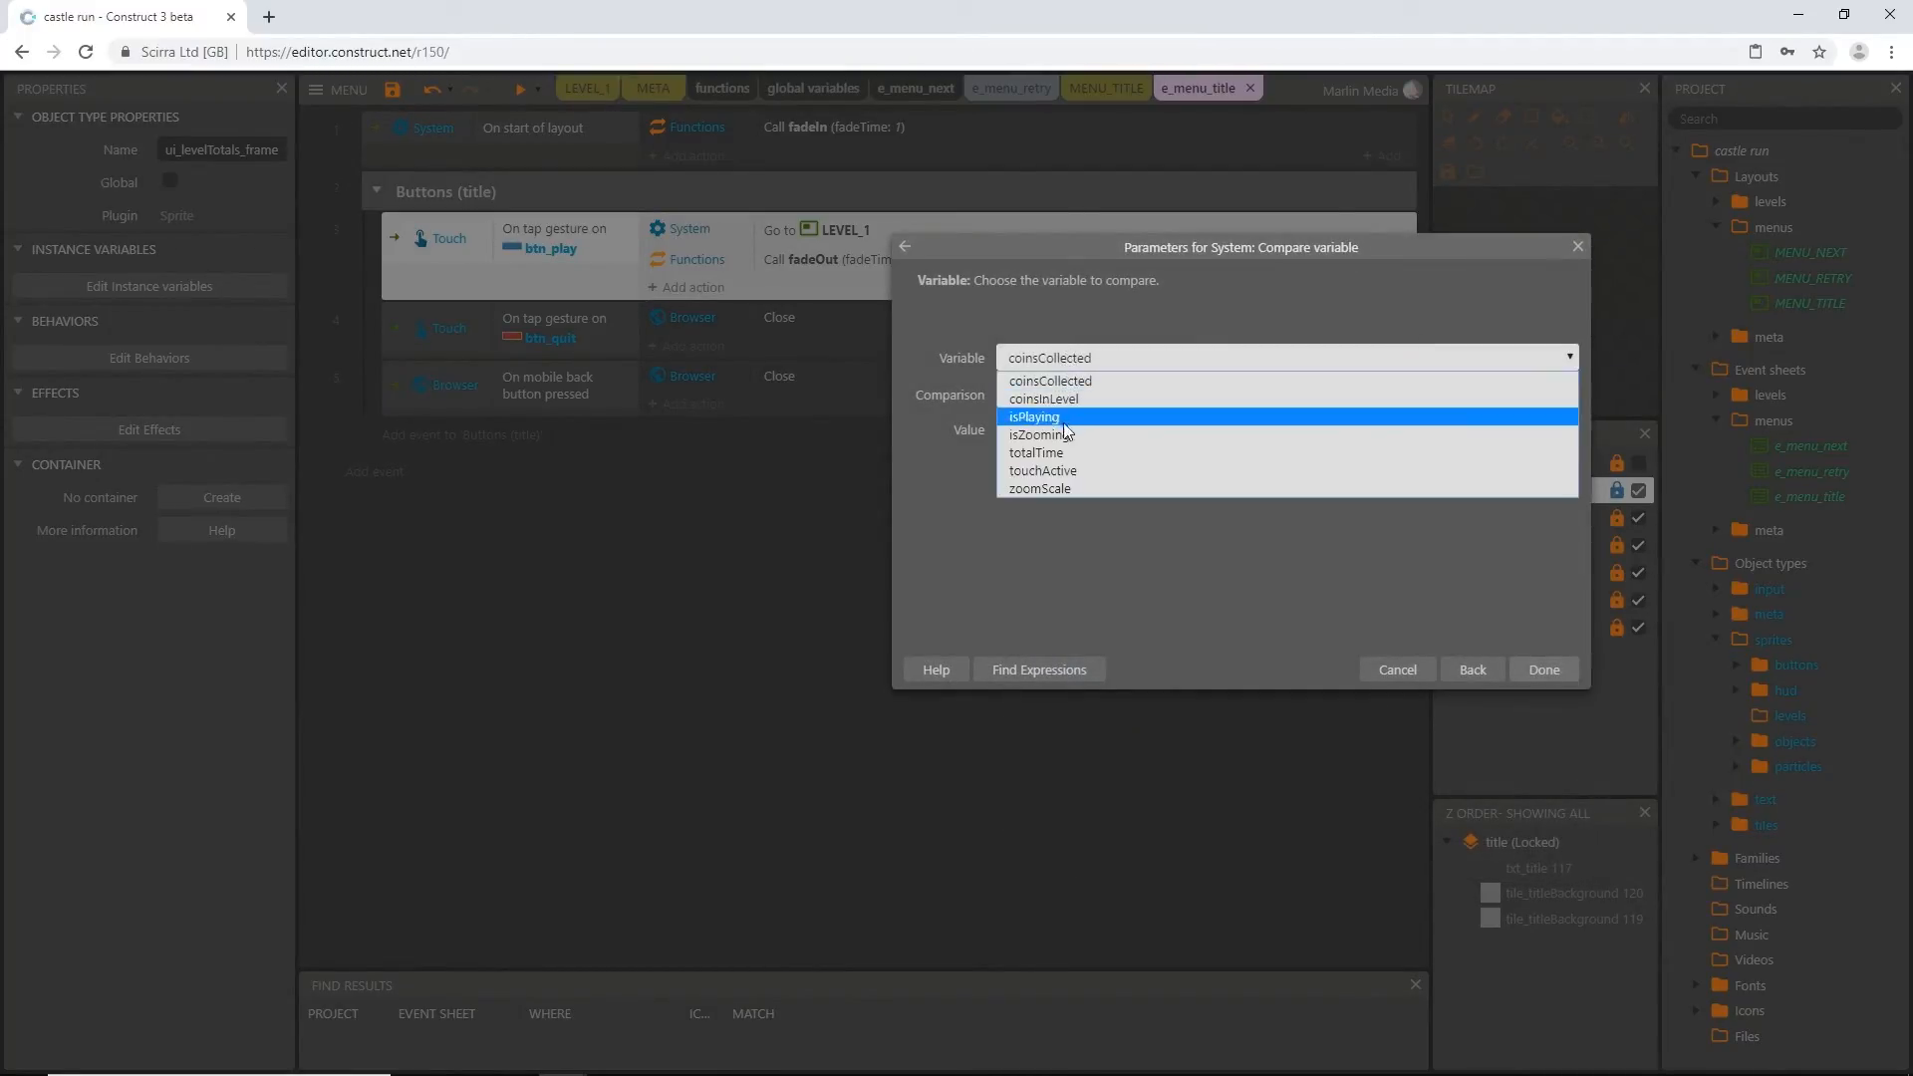
{"action": "left_click", "coordinate": [1060, 469]}
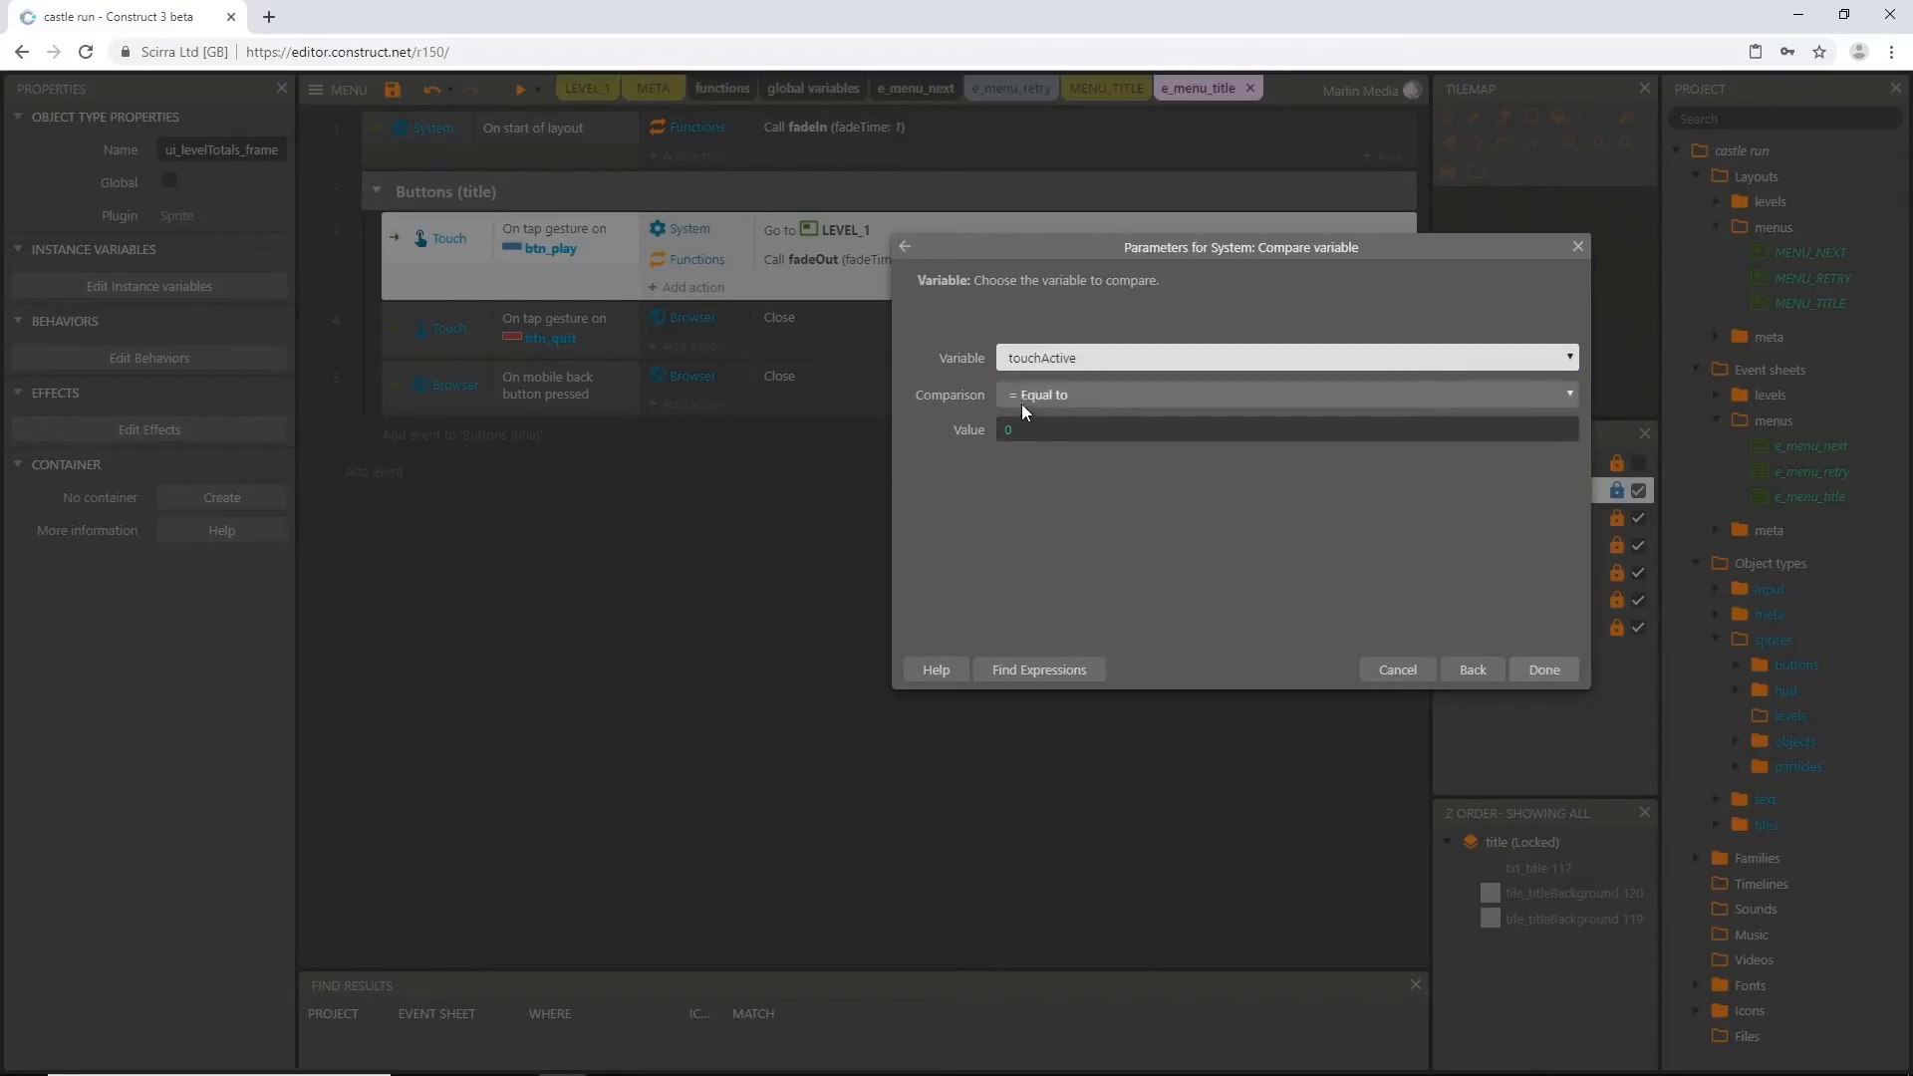
{"action": "left_click", "coordinate": [1560, 673]}
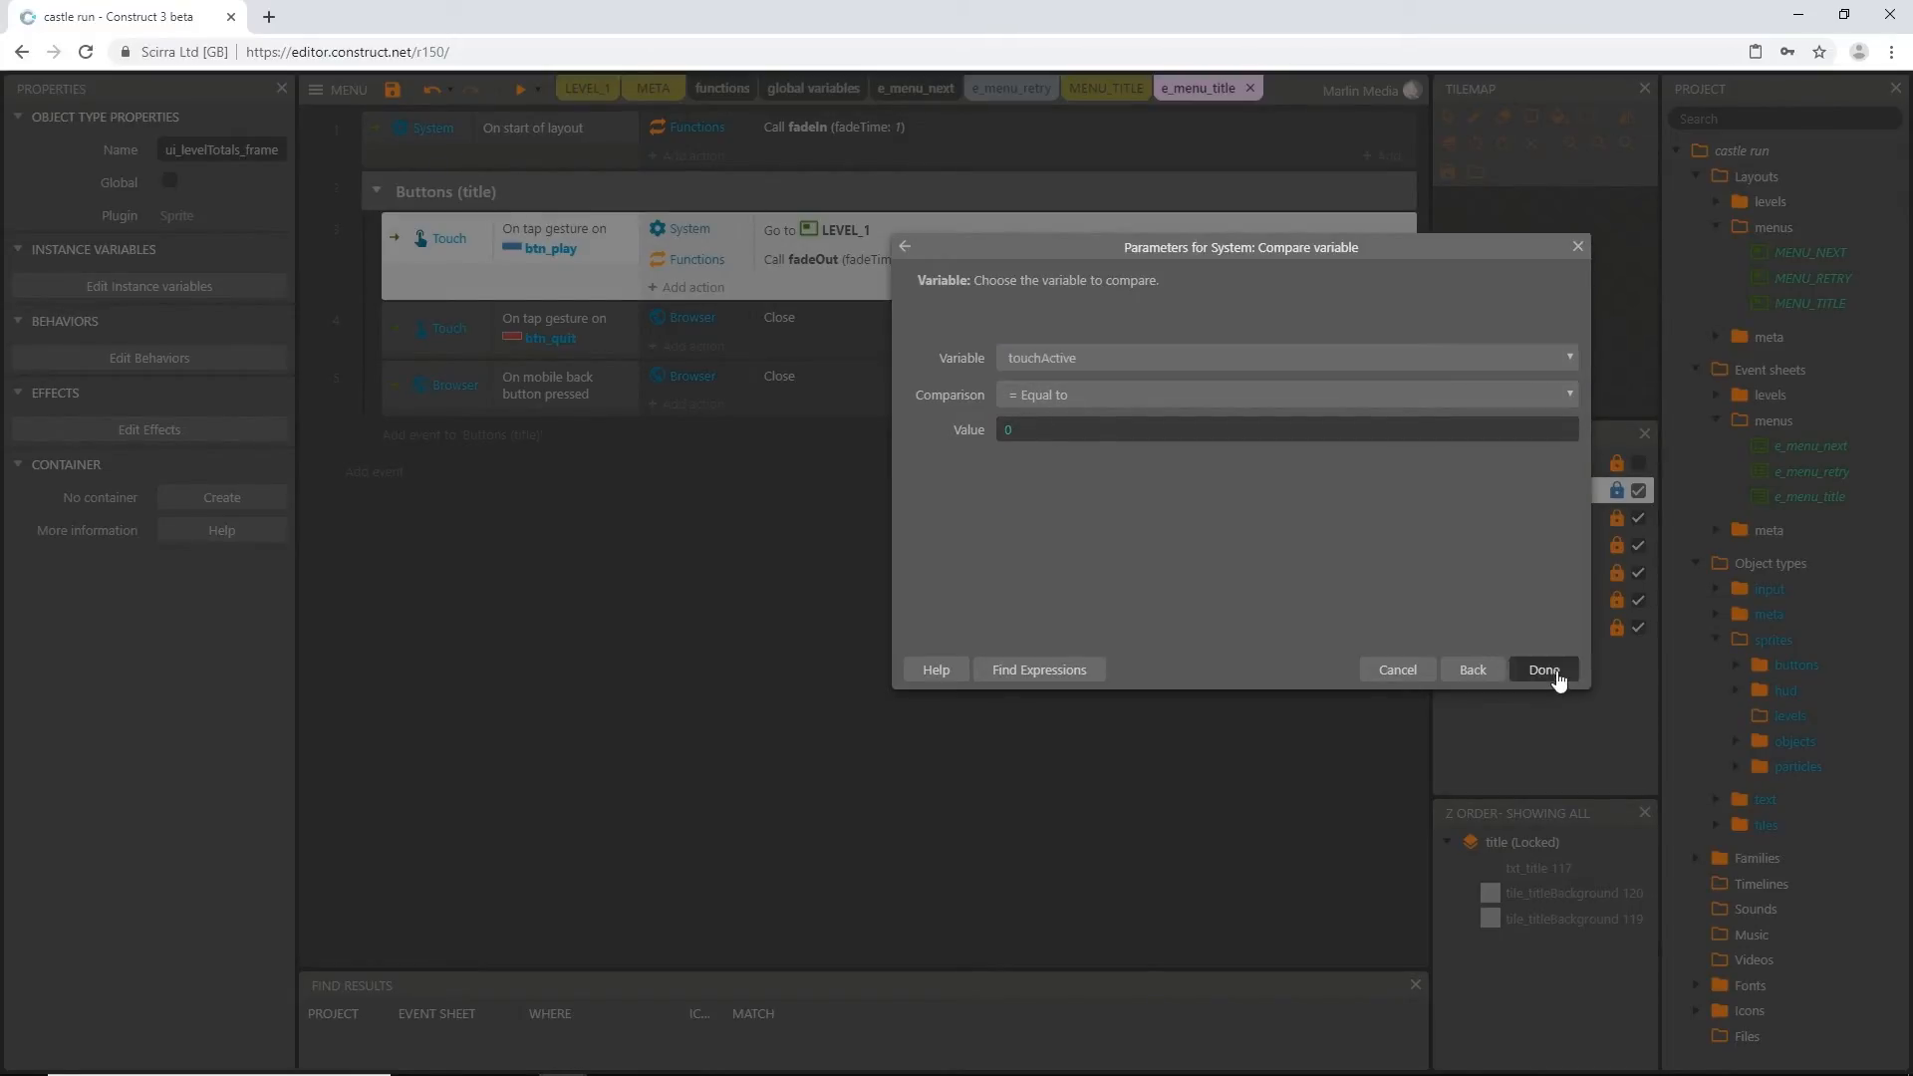
Add a System Set value action to the btn_play tap event that sets touchActive to 1
{"action": "left_click", "coordinate": [692, 404]}
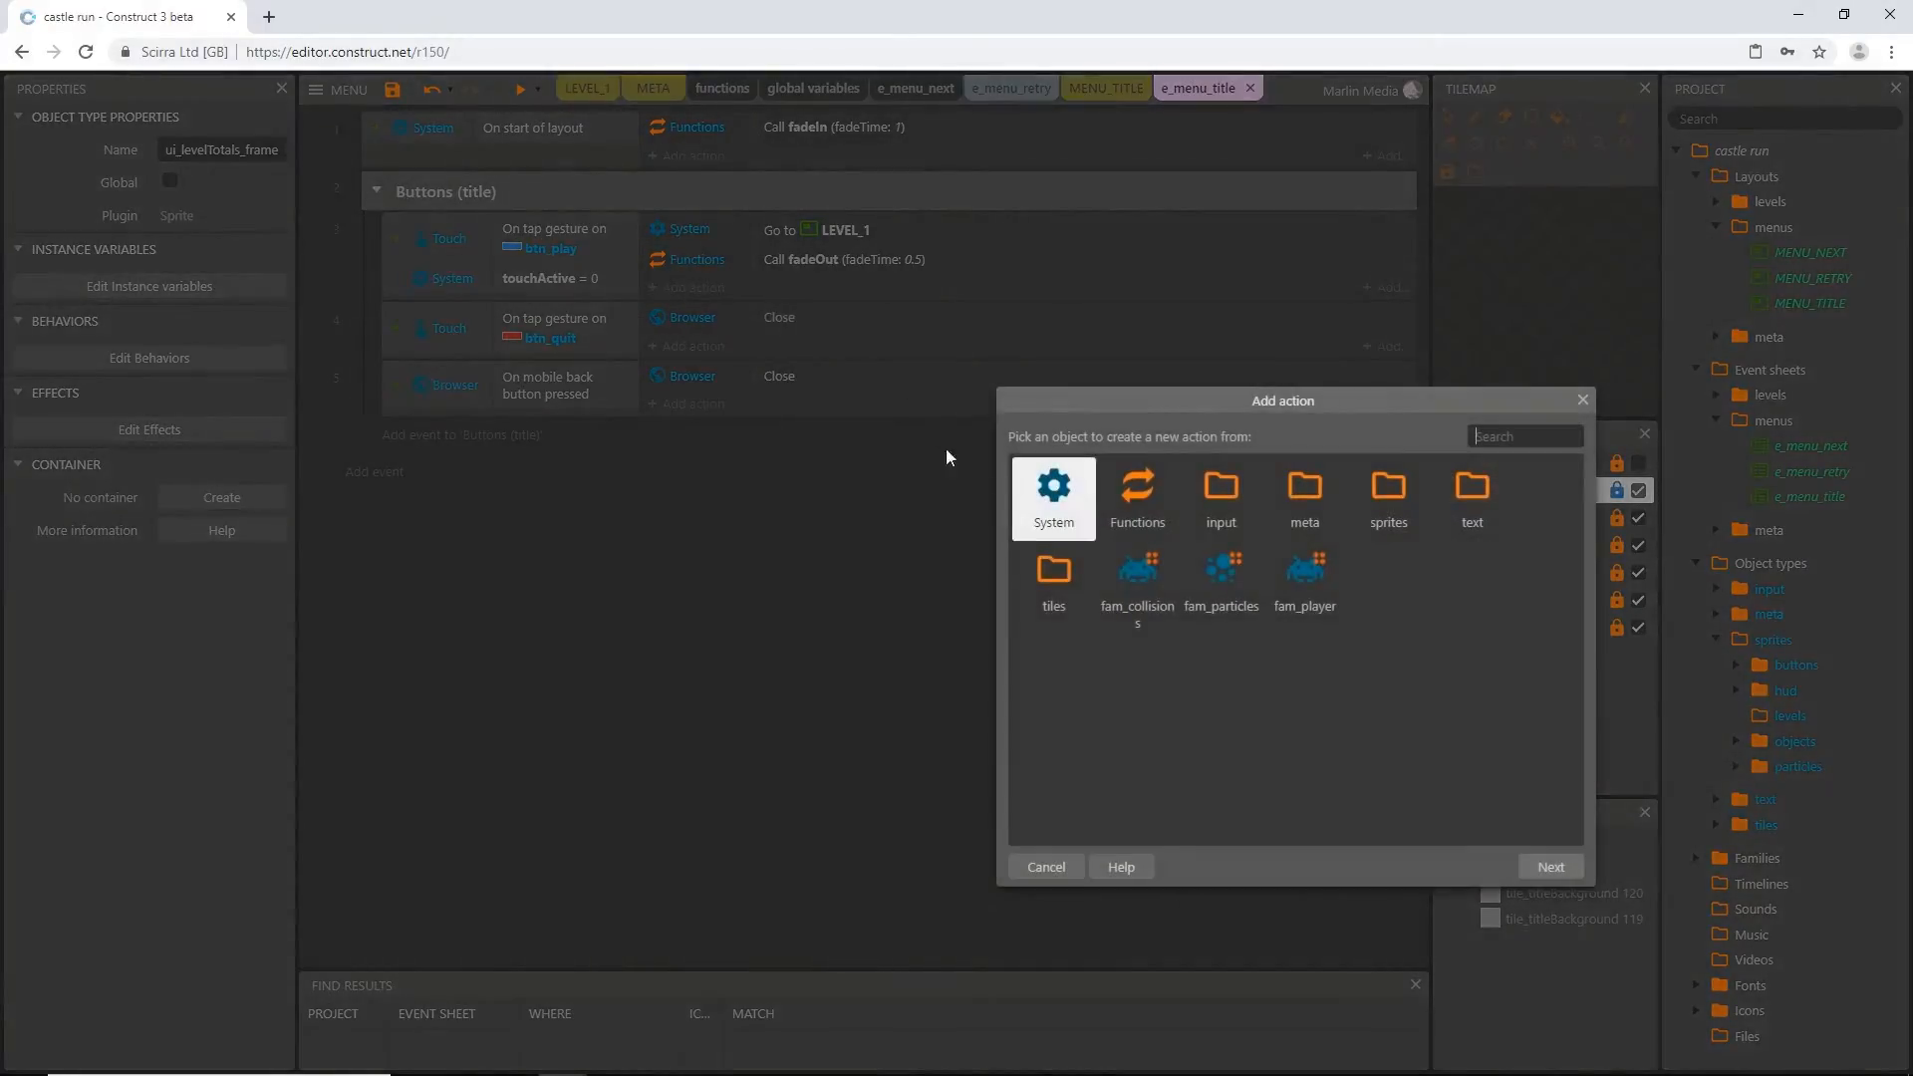
{"action": "double_click", "coordinate": [1051, 498]}
{"action": "type", "text": "set v"}
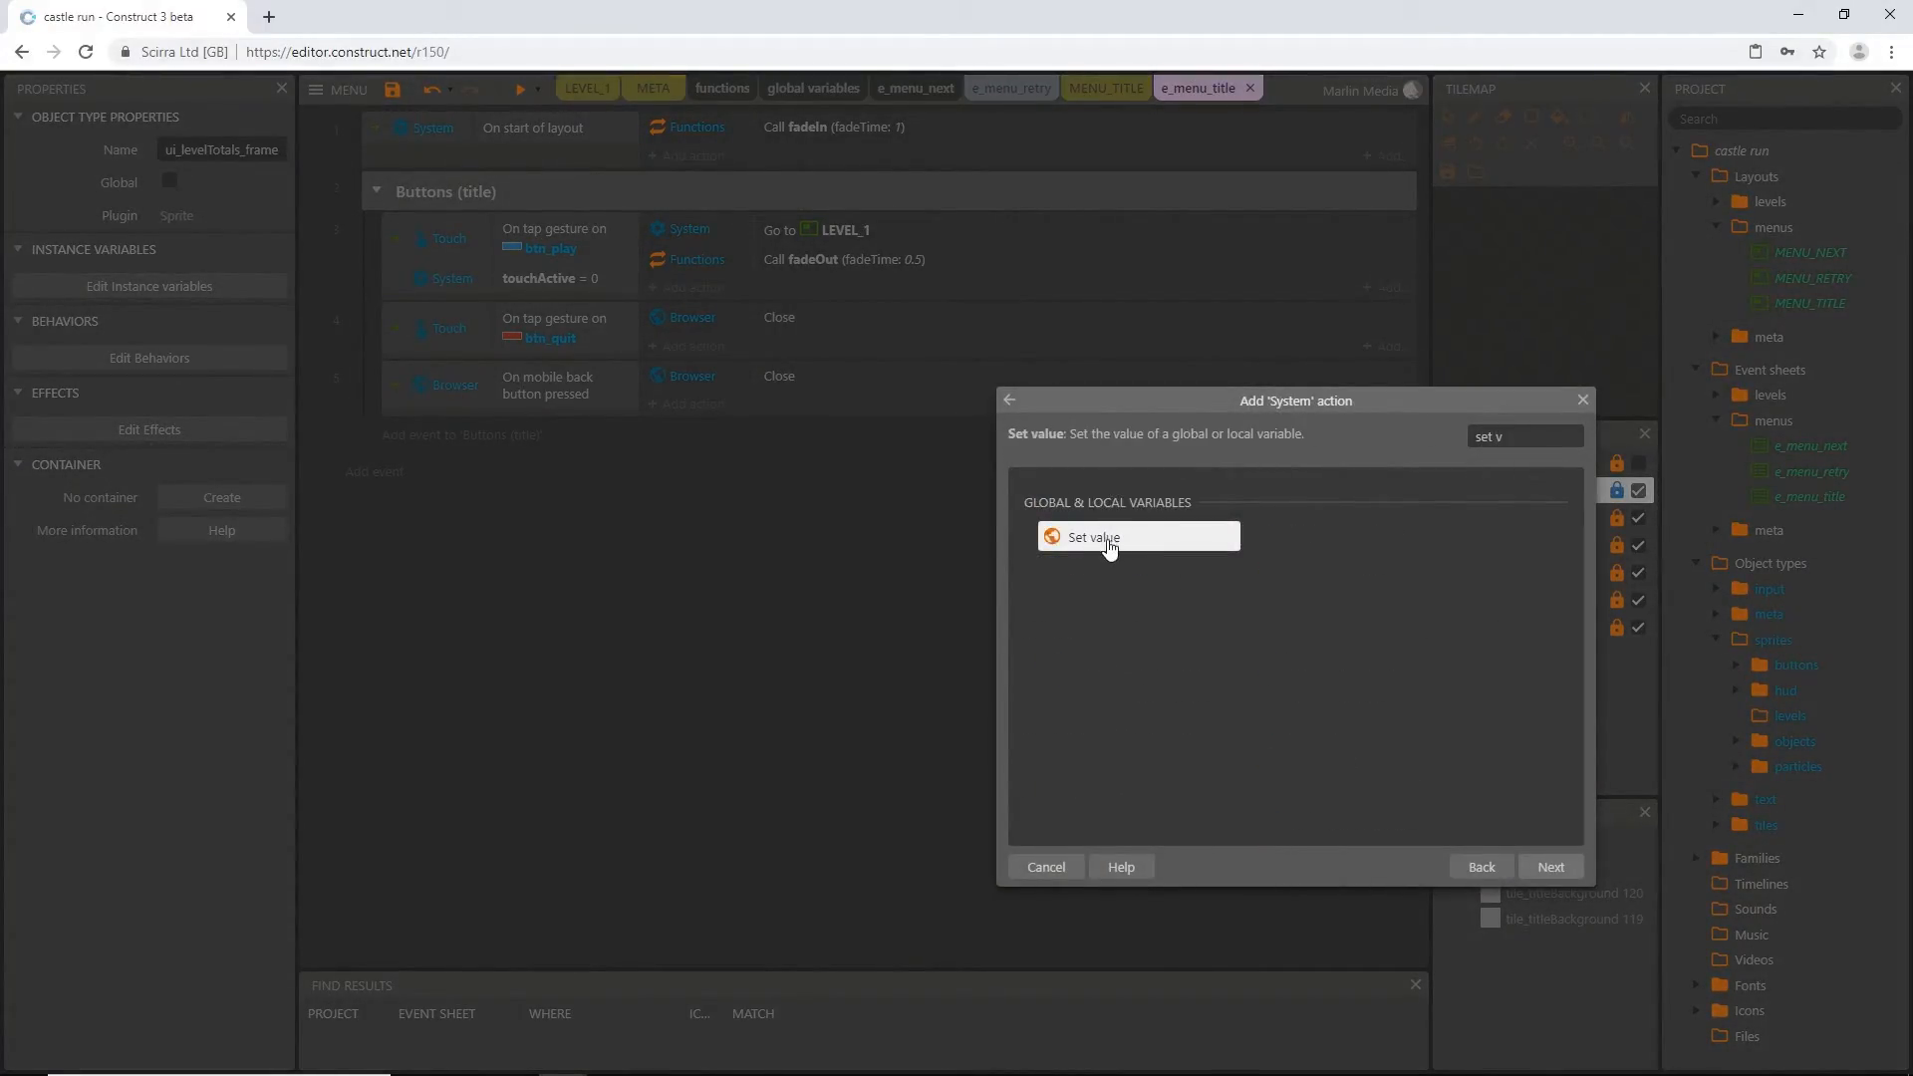
{"action": "double_click", "coordinate": [1108, 543]}
{"action": "left_click", "coordinate": [1102, 357]}
{"action": "left_click", "coordinate": [1006, 469]}
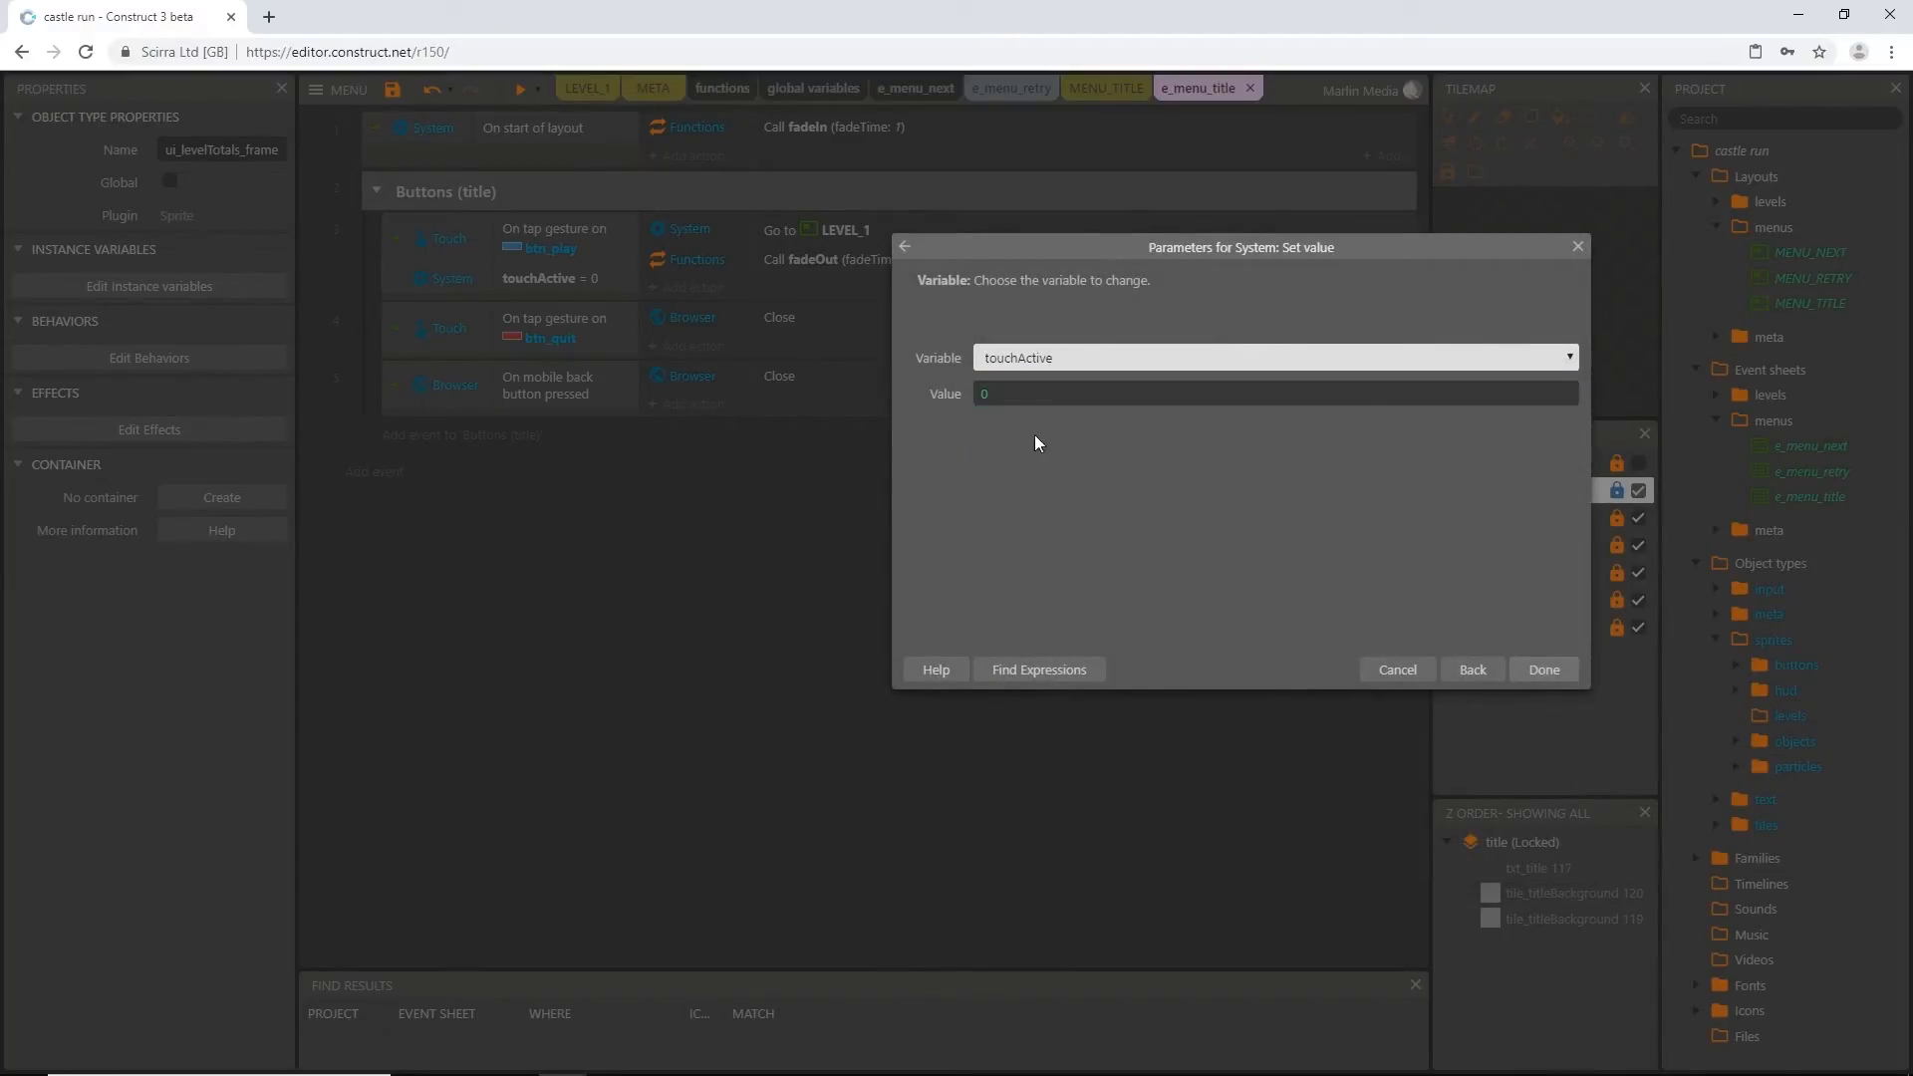
{"action": "double_click", "coordinate": [1001, 395]}
{"action": "type", "text": "1"}
{"action": "key", "text": "Return"}
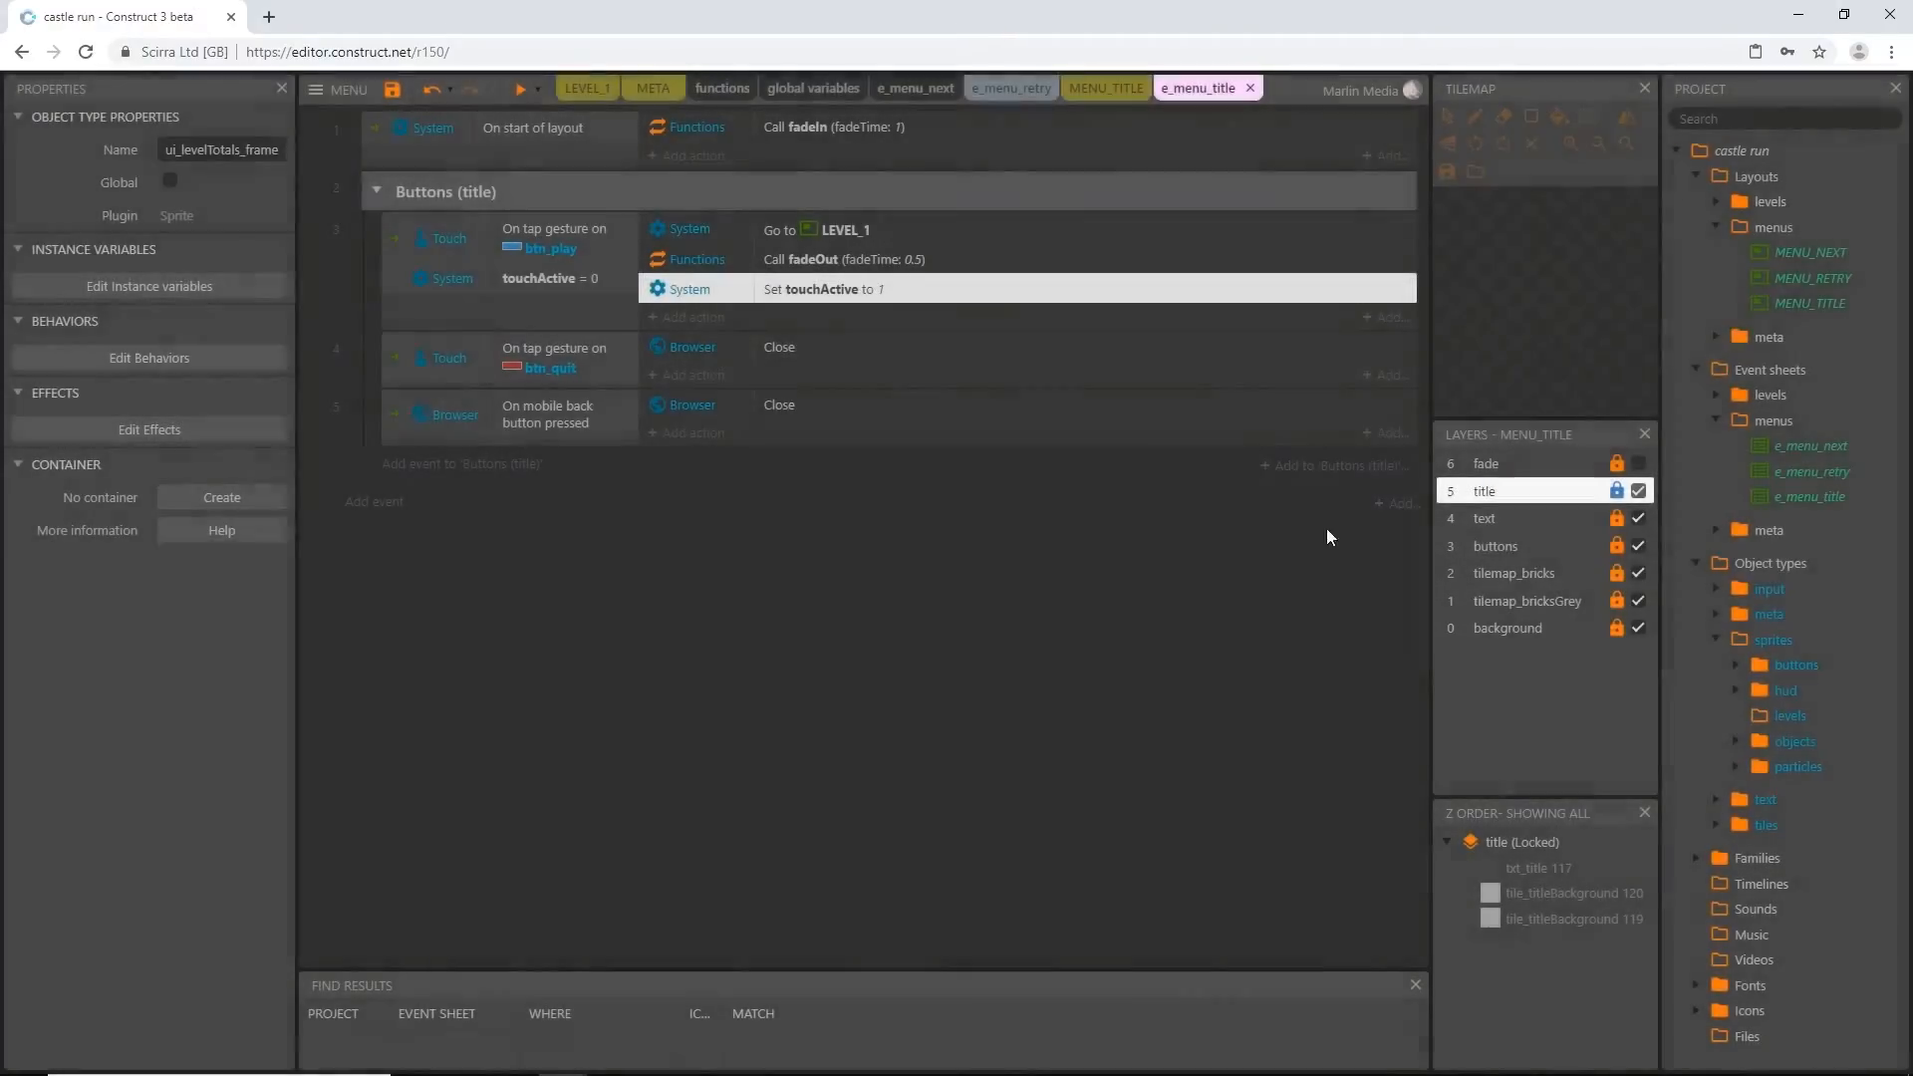
Add a System Set value action to the On start of layout event that sets touchActive to 0
{"action": "left_click", "coordinate": [535, 278]}
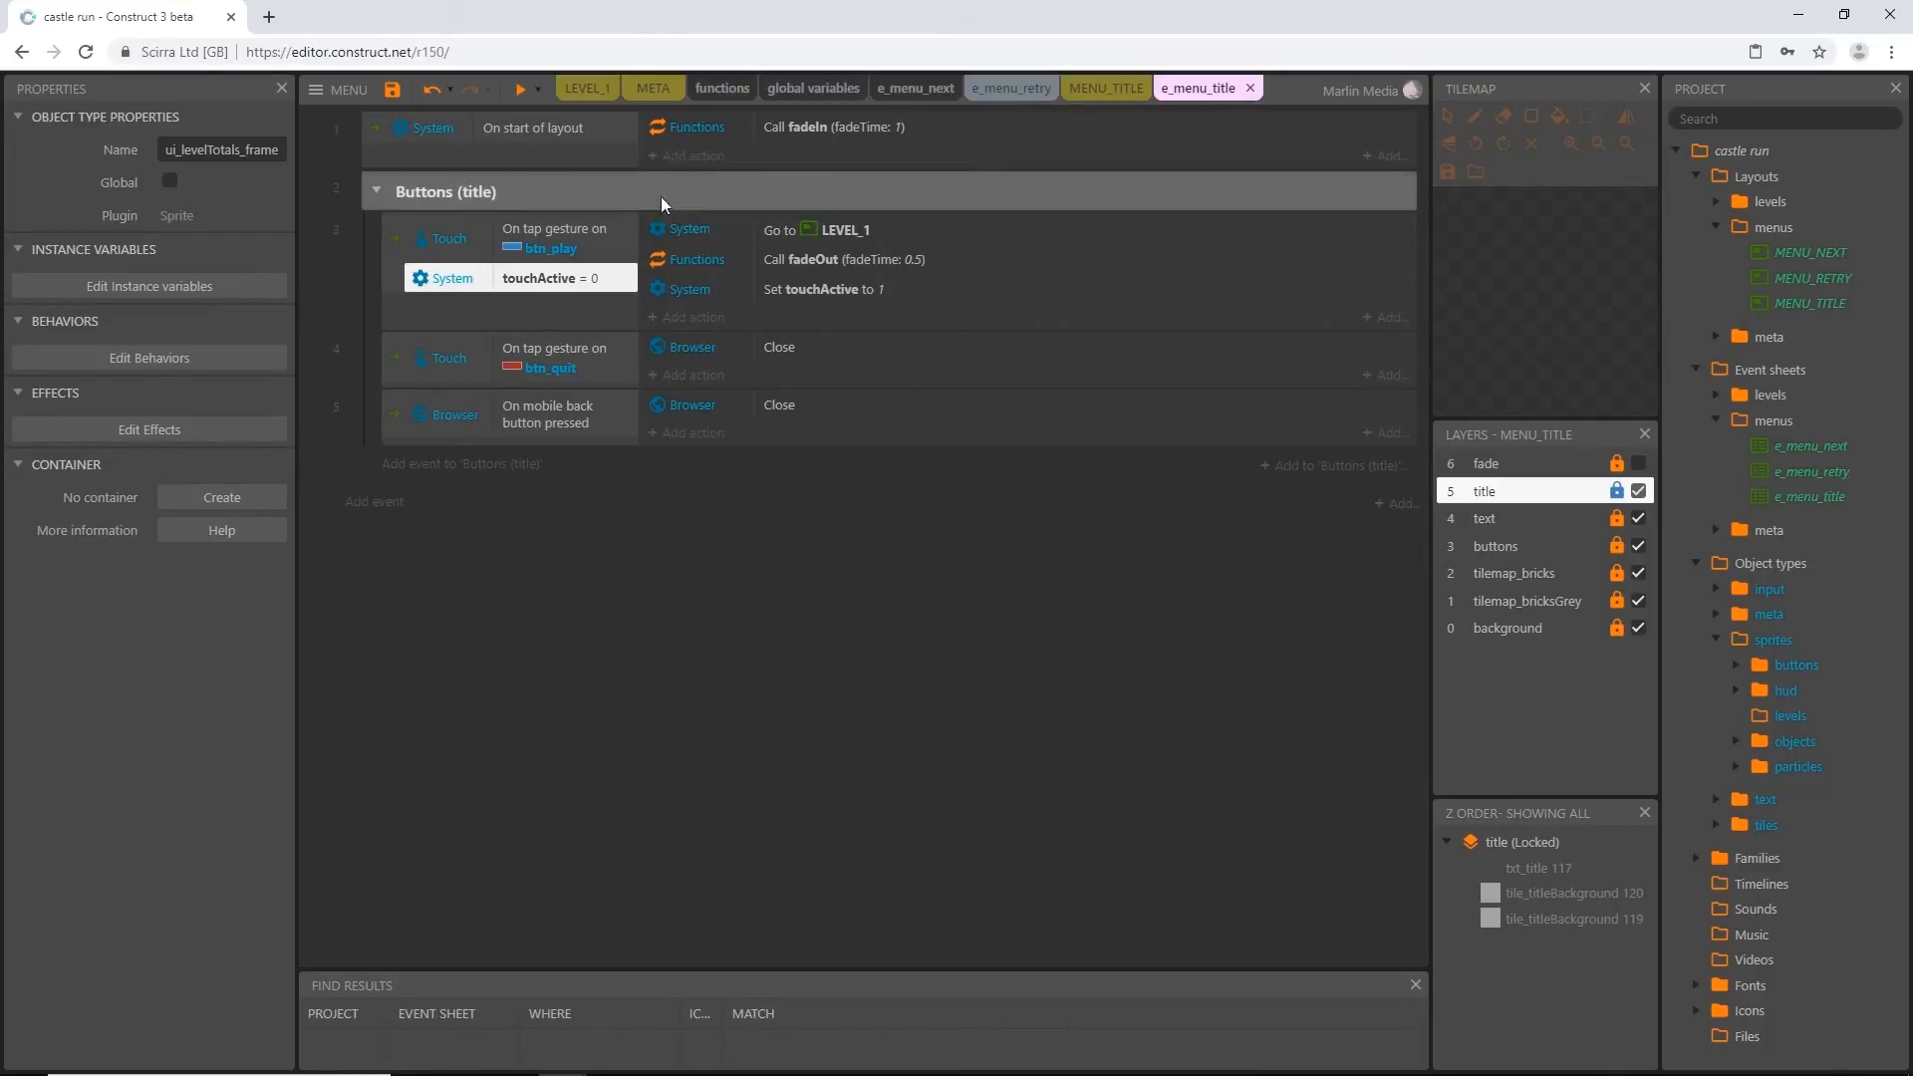
{"action": "left_click", "coordinate": [565, 152]}
{"action": "left_click", "coordinate": [703, 158]}
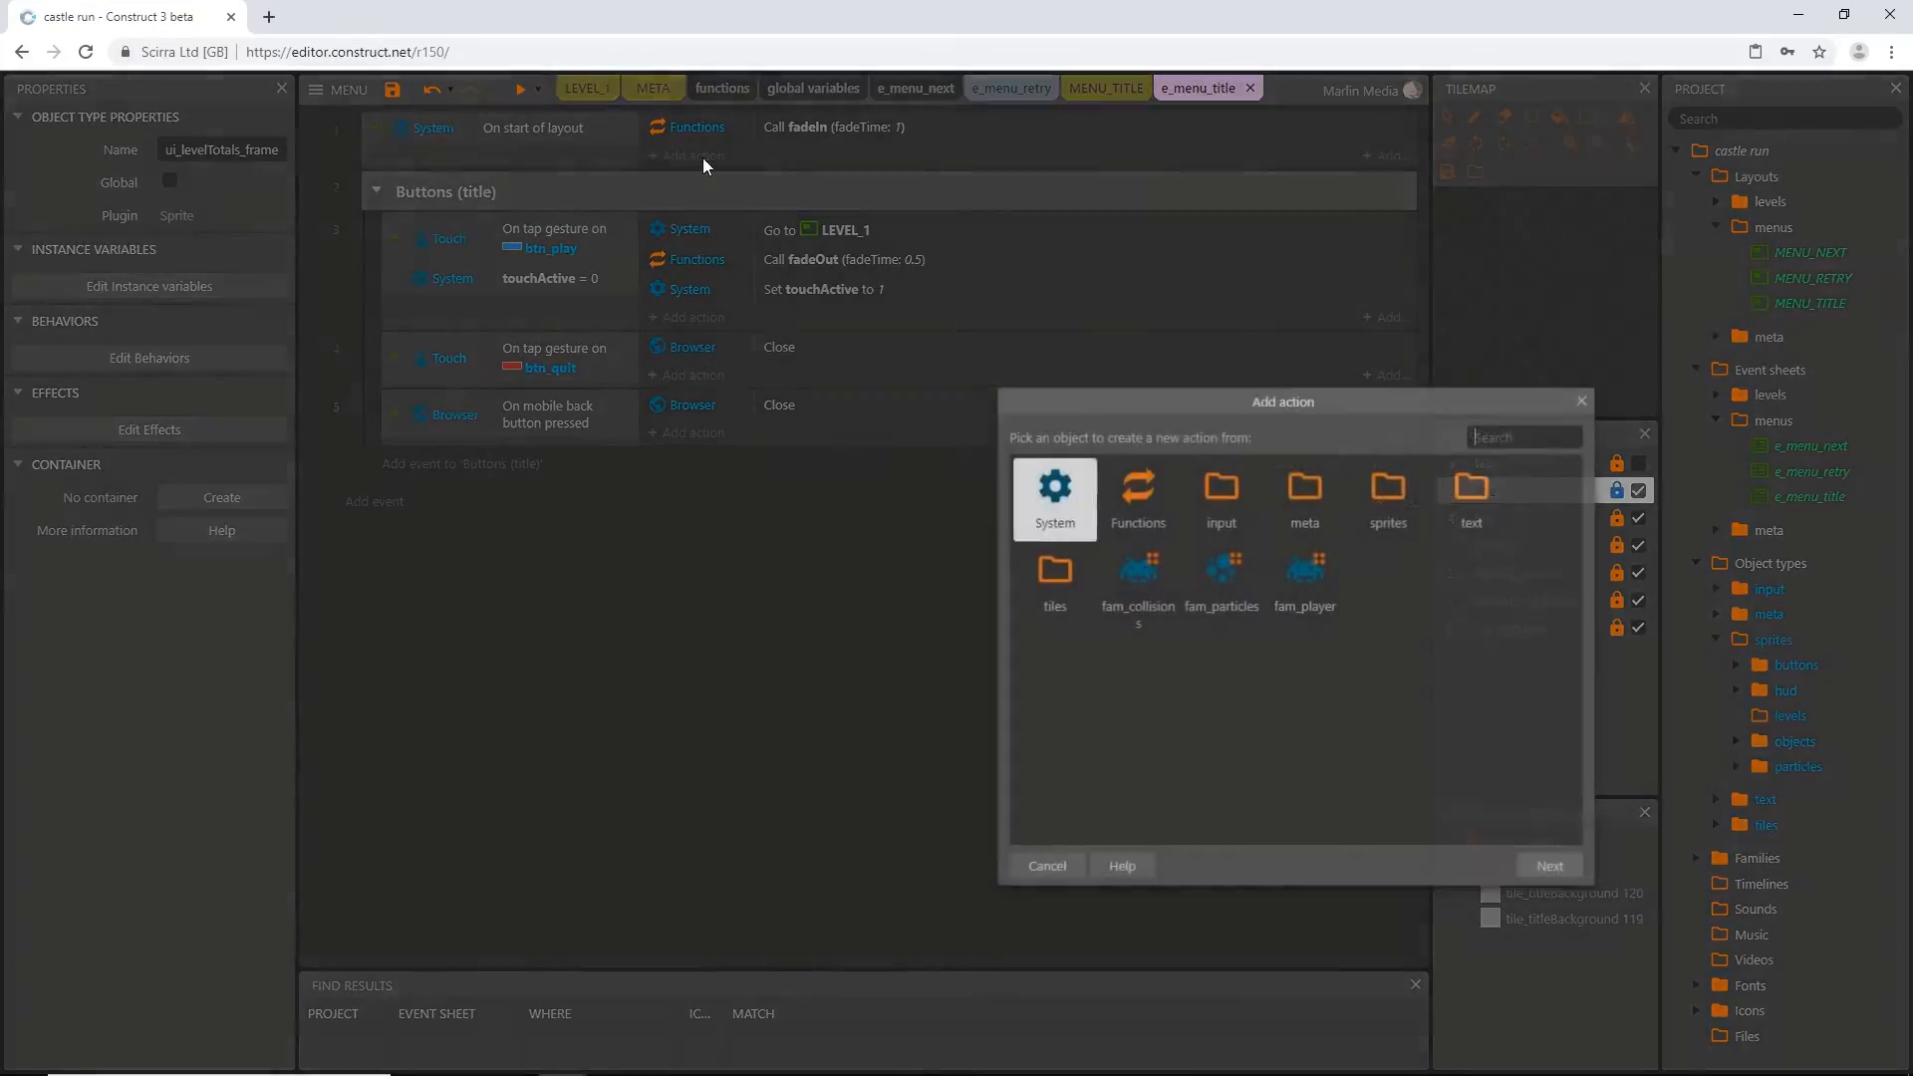
{"action": "double_click", "coordinate": [1055, 496]}
{"action": "type", "text": "set v"}
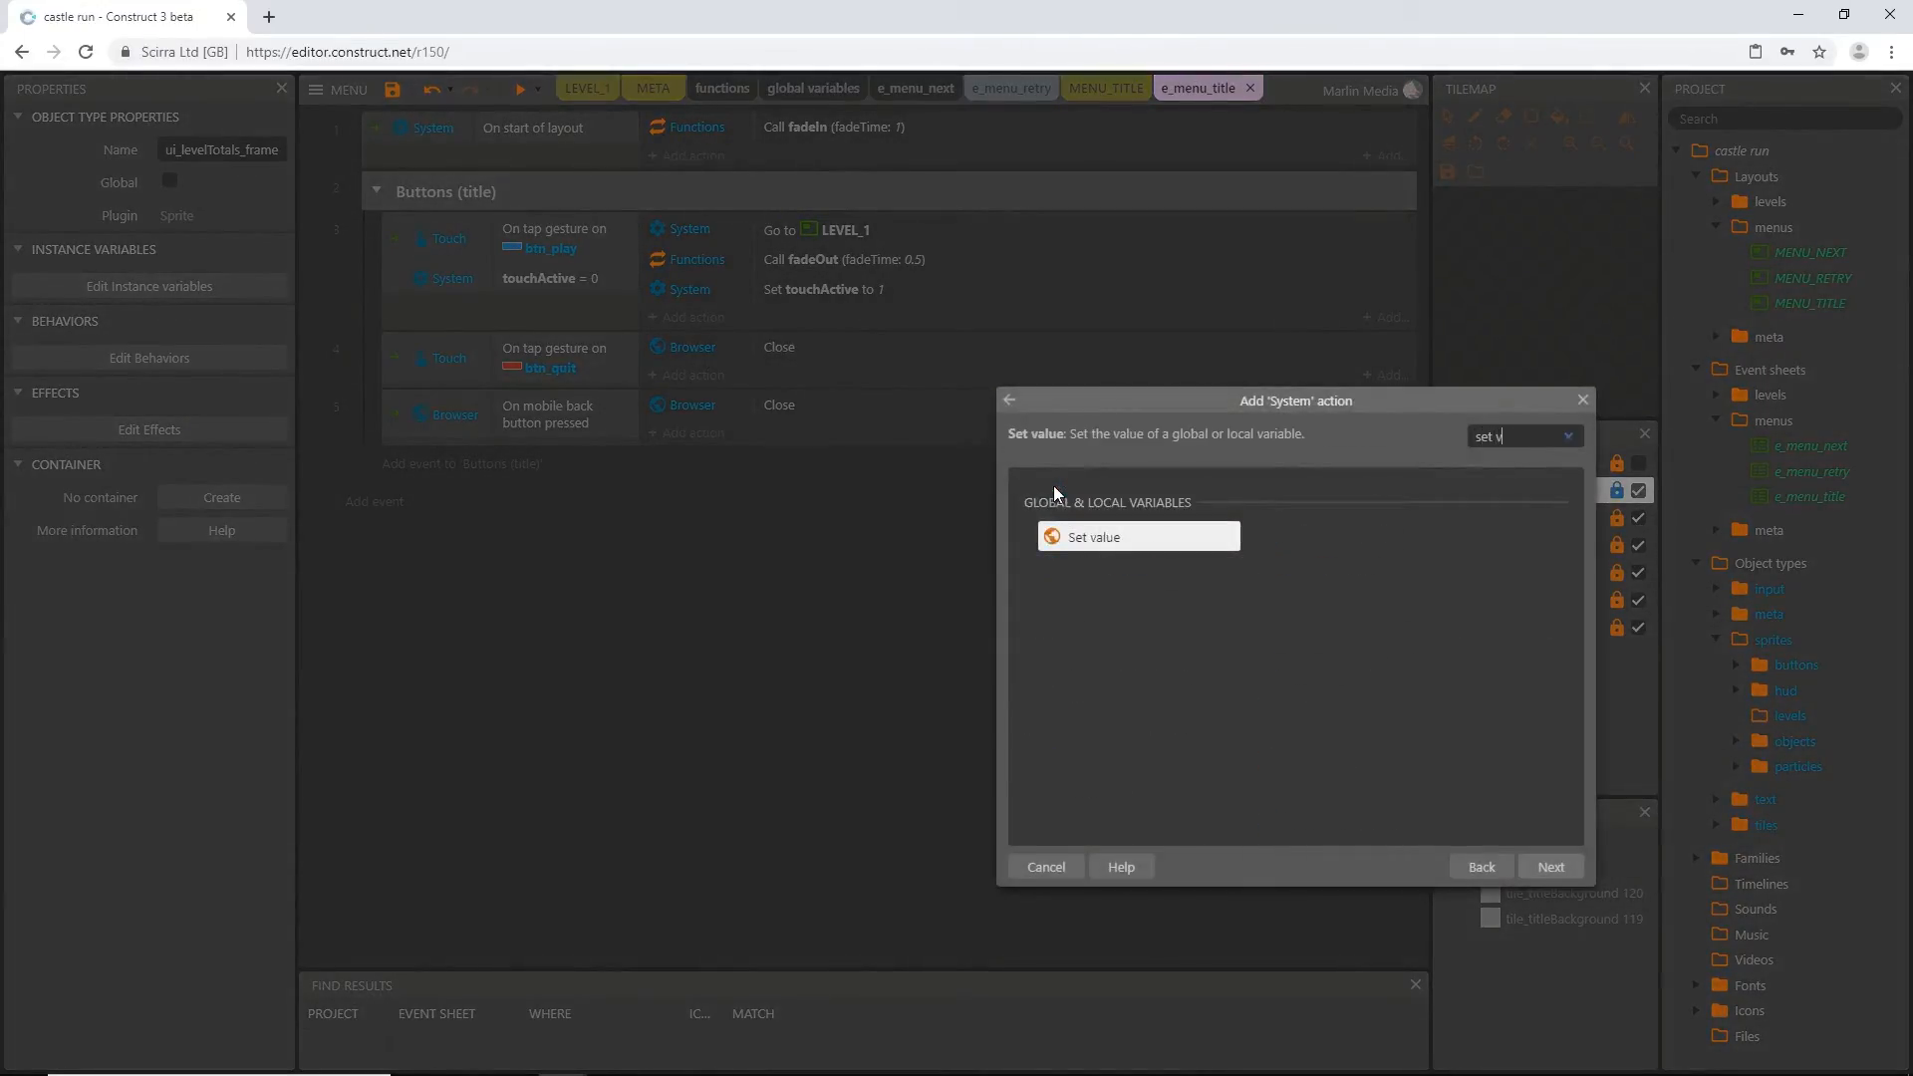
{"action": "double_click", "coordinate": [1078, 531]}
{"action": "left_click", "coordinate": [1058, 365]}
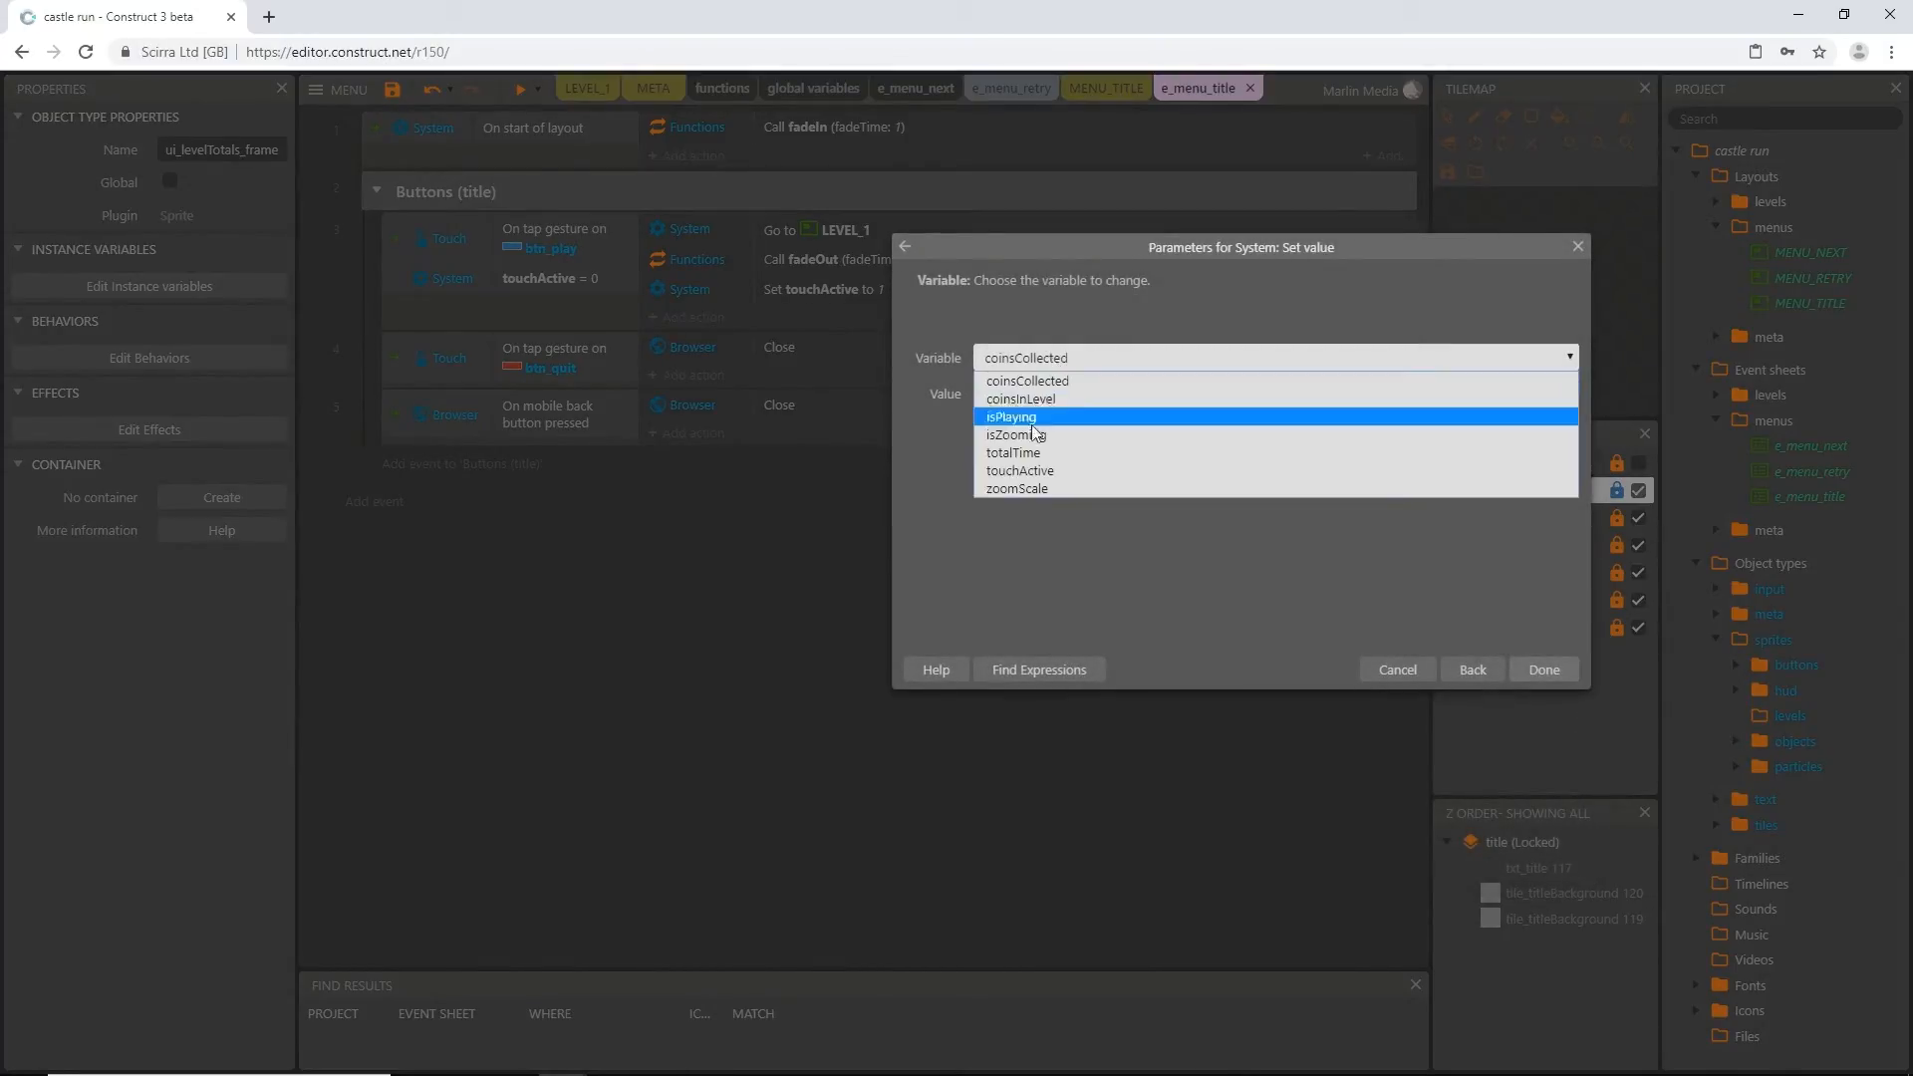
{"action": "left_click", "coordinate": [1018, 464]}
{"action": "left_click", "coordinate": [1545, 670]}
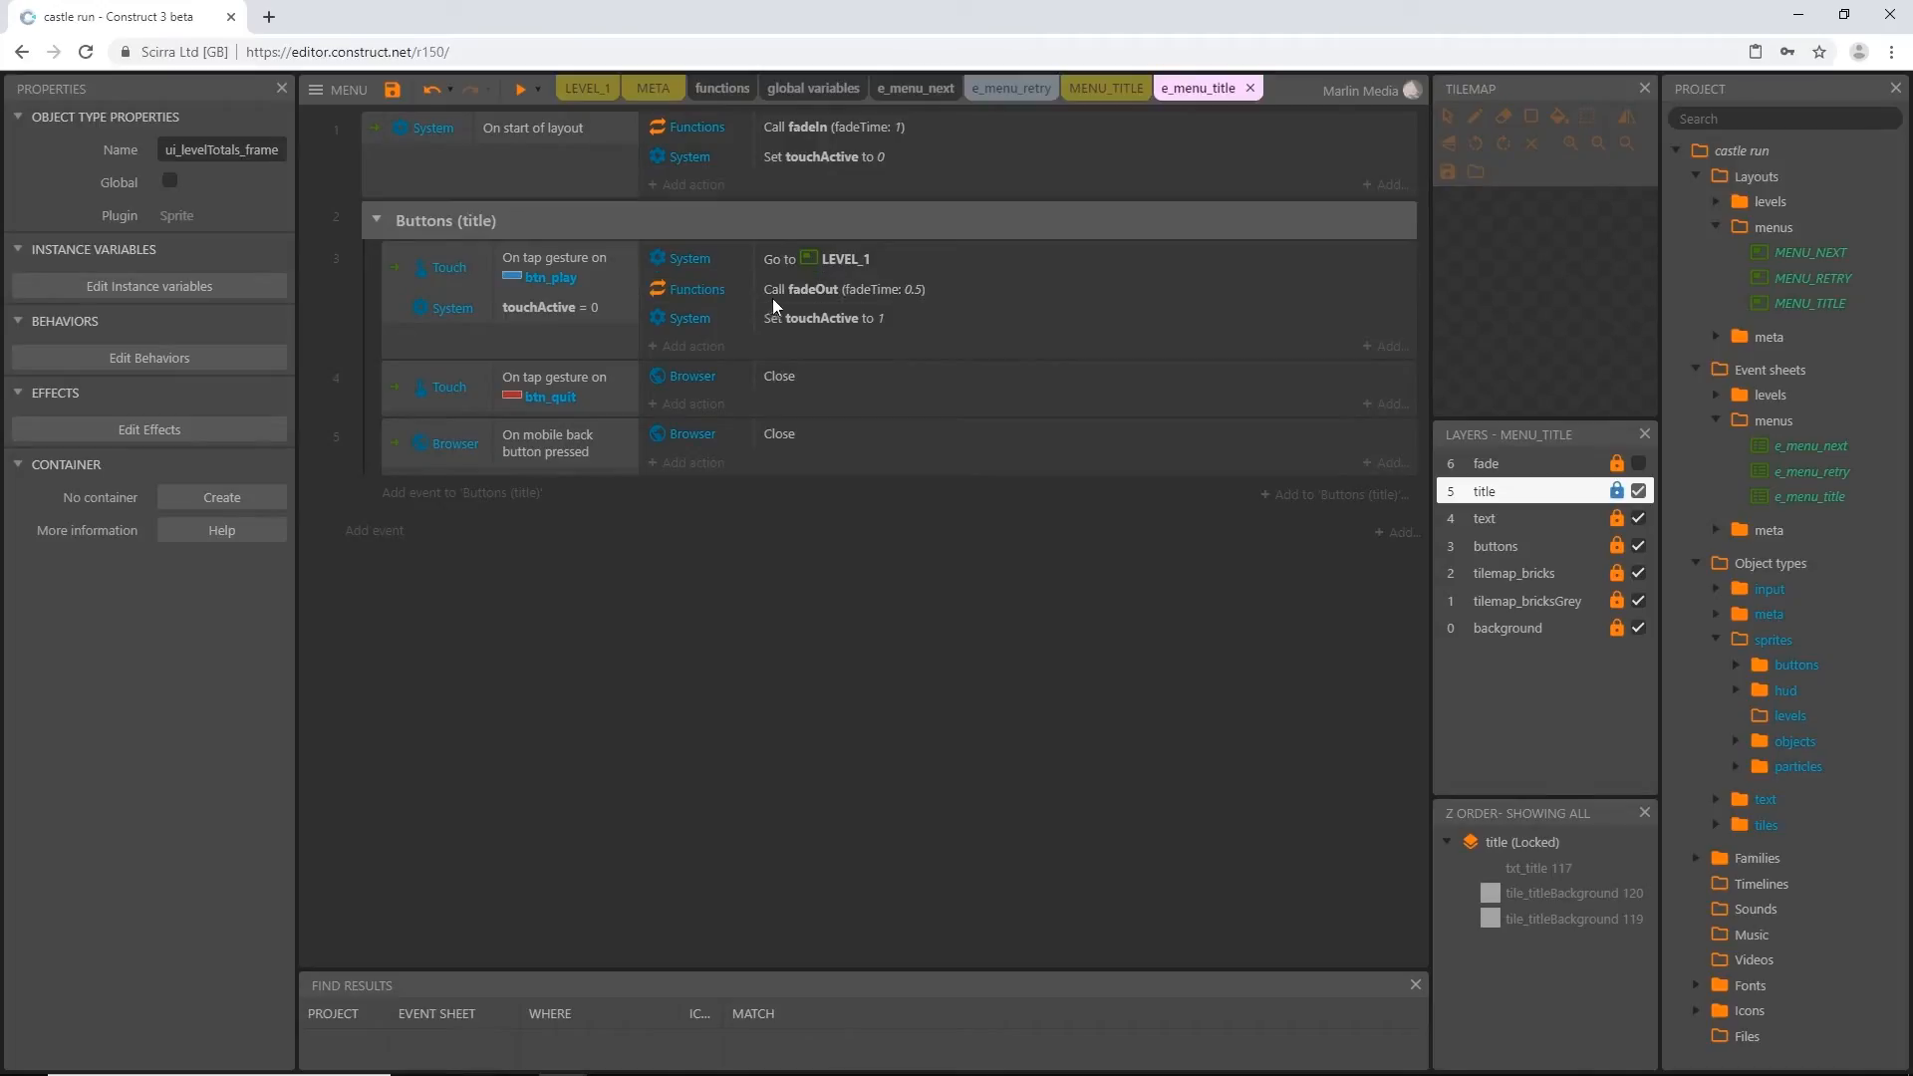
Reorder the btn_play event's actions so setting touchActive comes first, the fadeOut call second and Go to LEVEL_1 last
{"action": "left_click", "coordinate": [798, 258]}
{"action": "left_click_drag", "start_coordinate": [780, 255], "coordinate": [825, 246]}
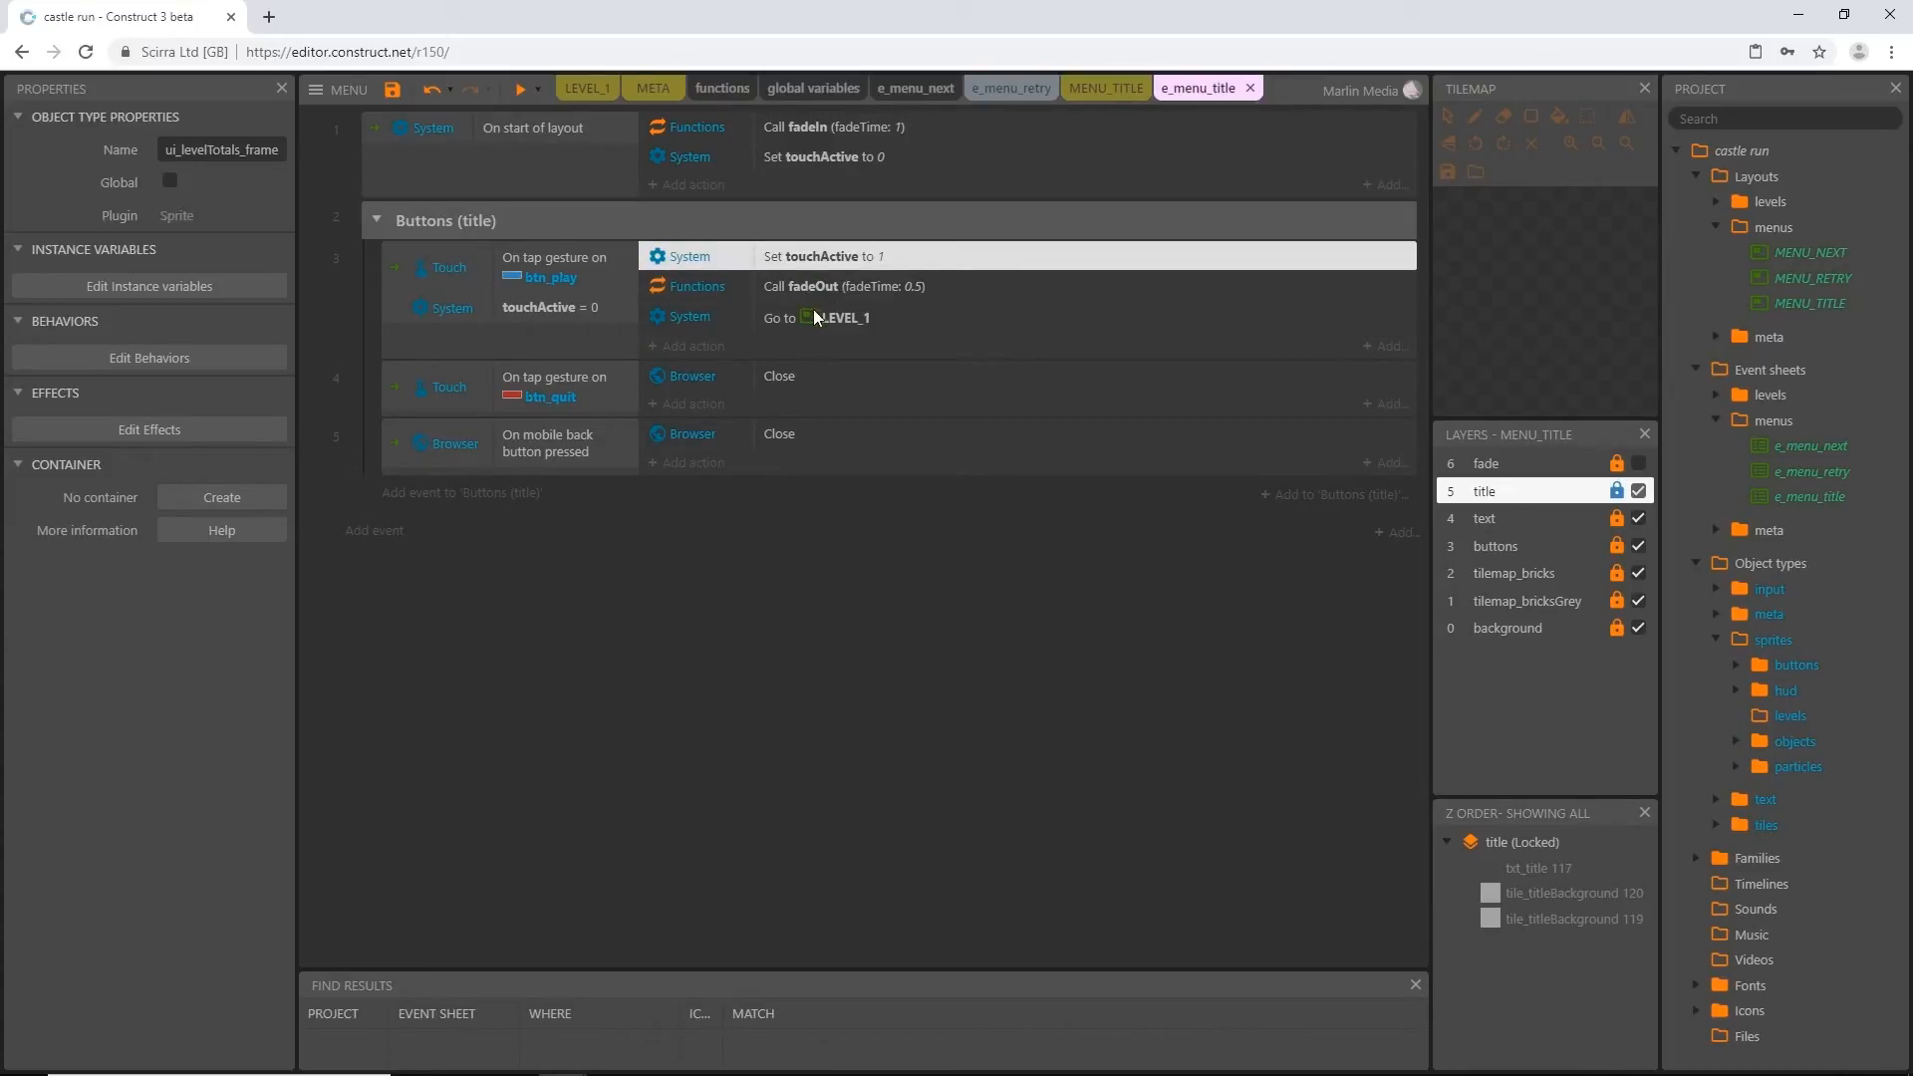
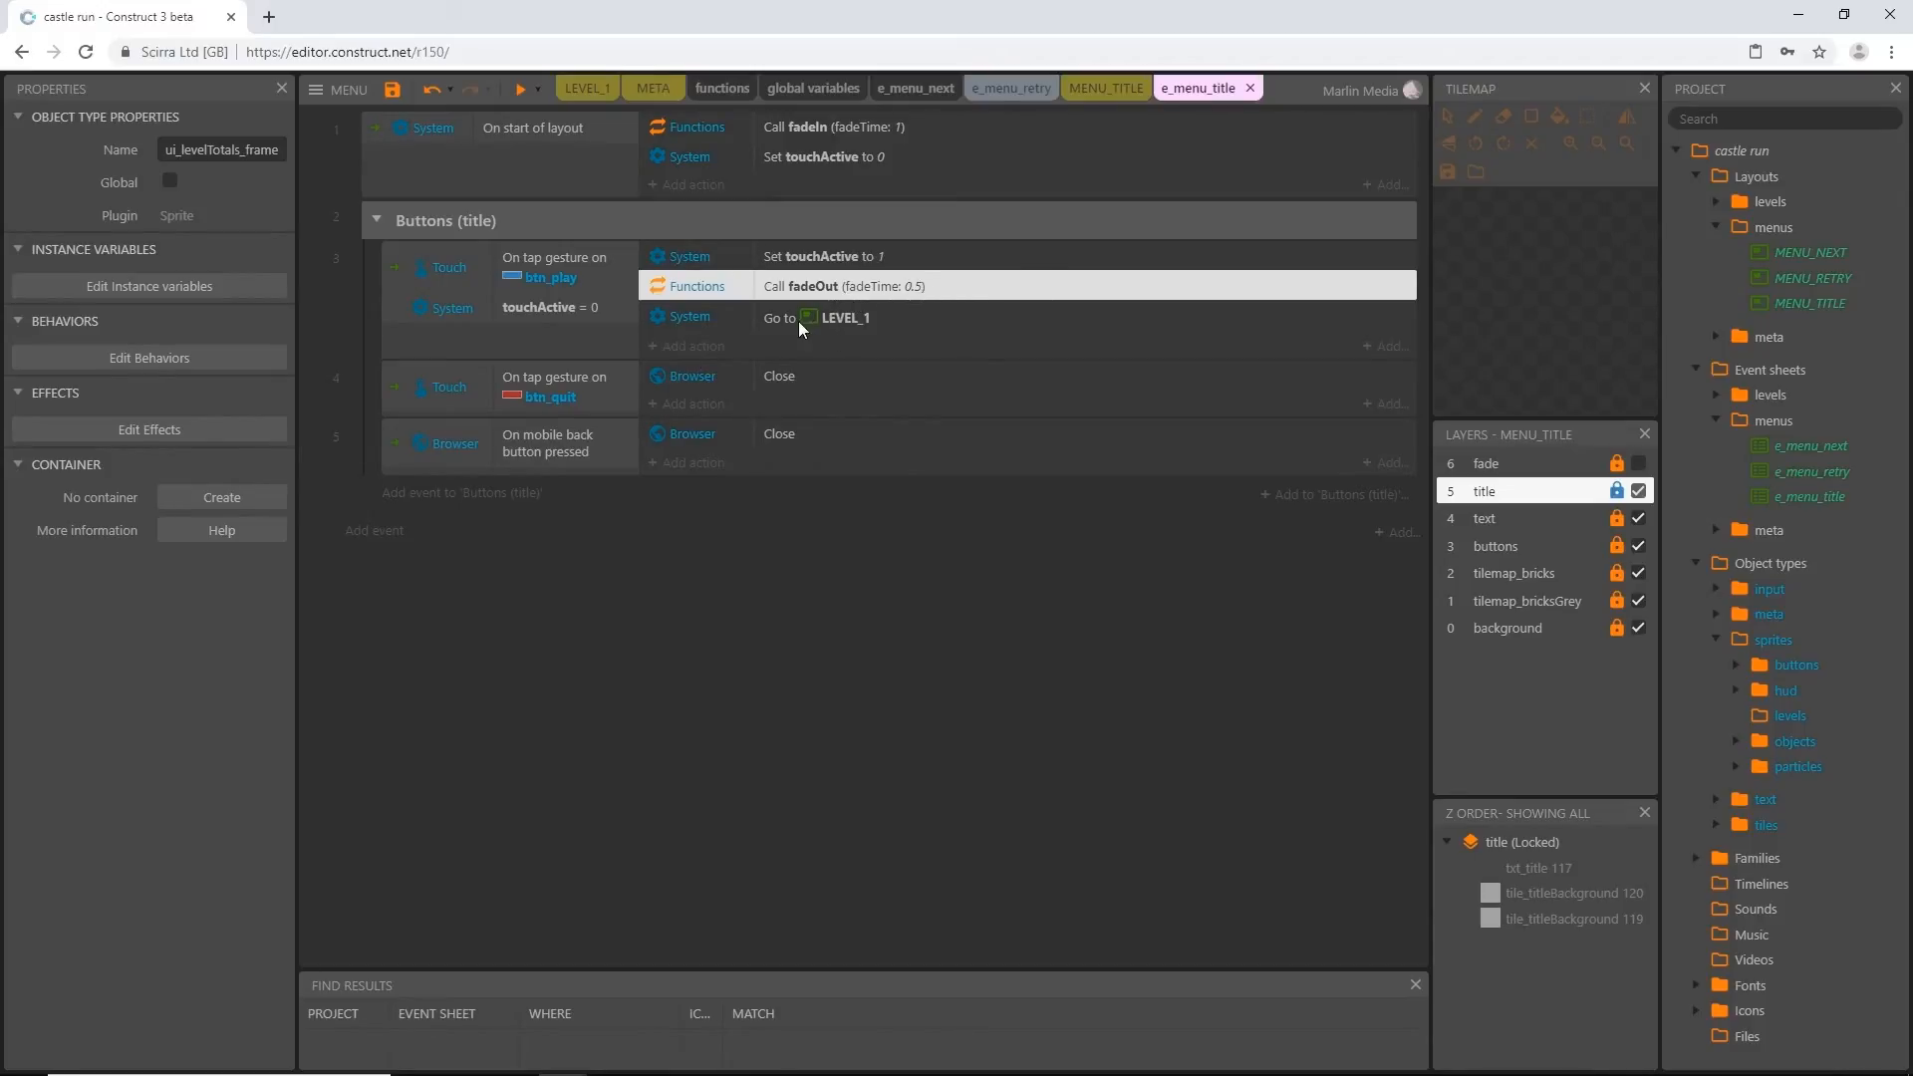
Add a System Wait action of 0.5 seconds to the btn_play tap event and place it just before Go to LEVEL_1
{"action": "left_click", "coordinate": [695, 346]}
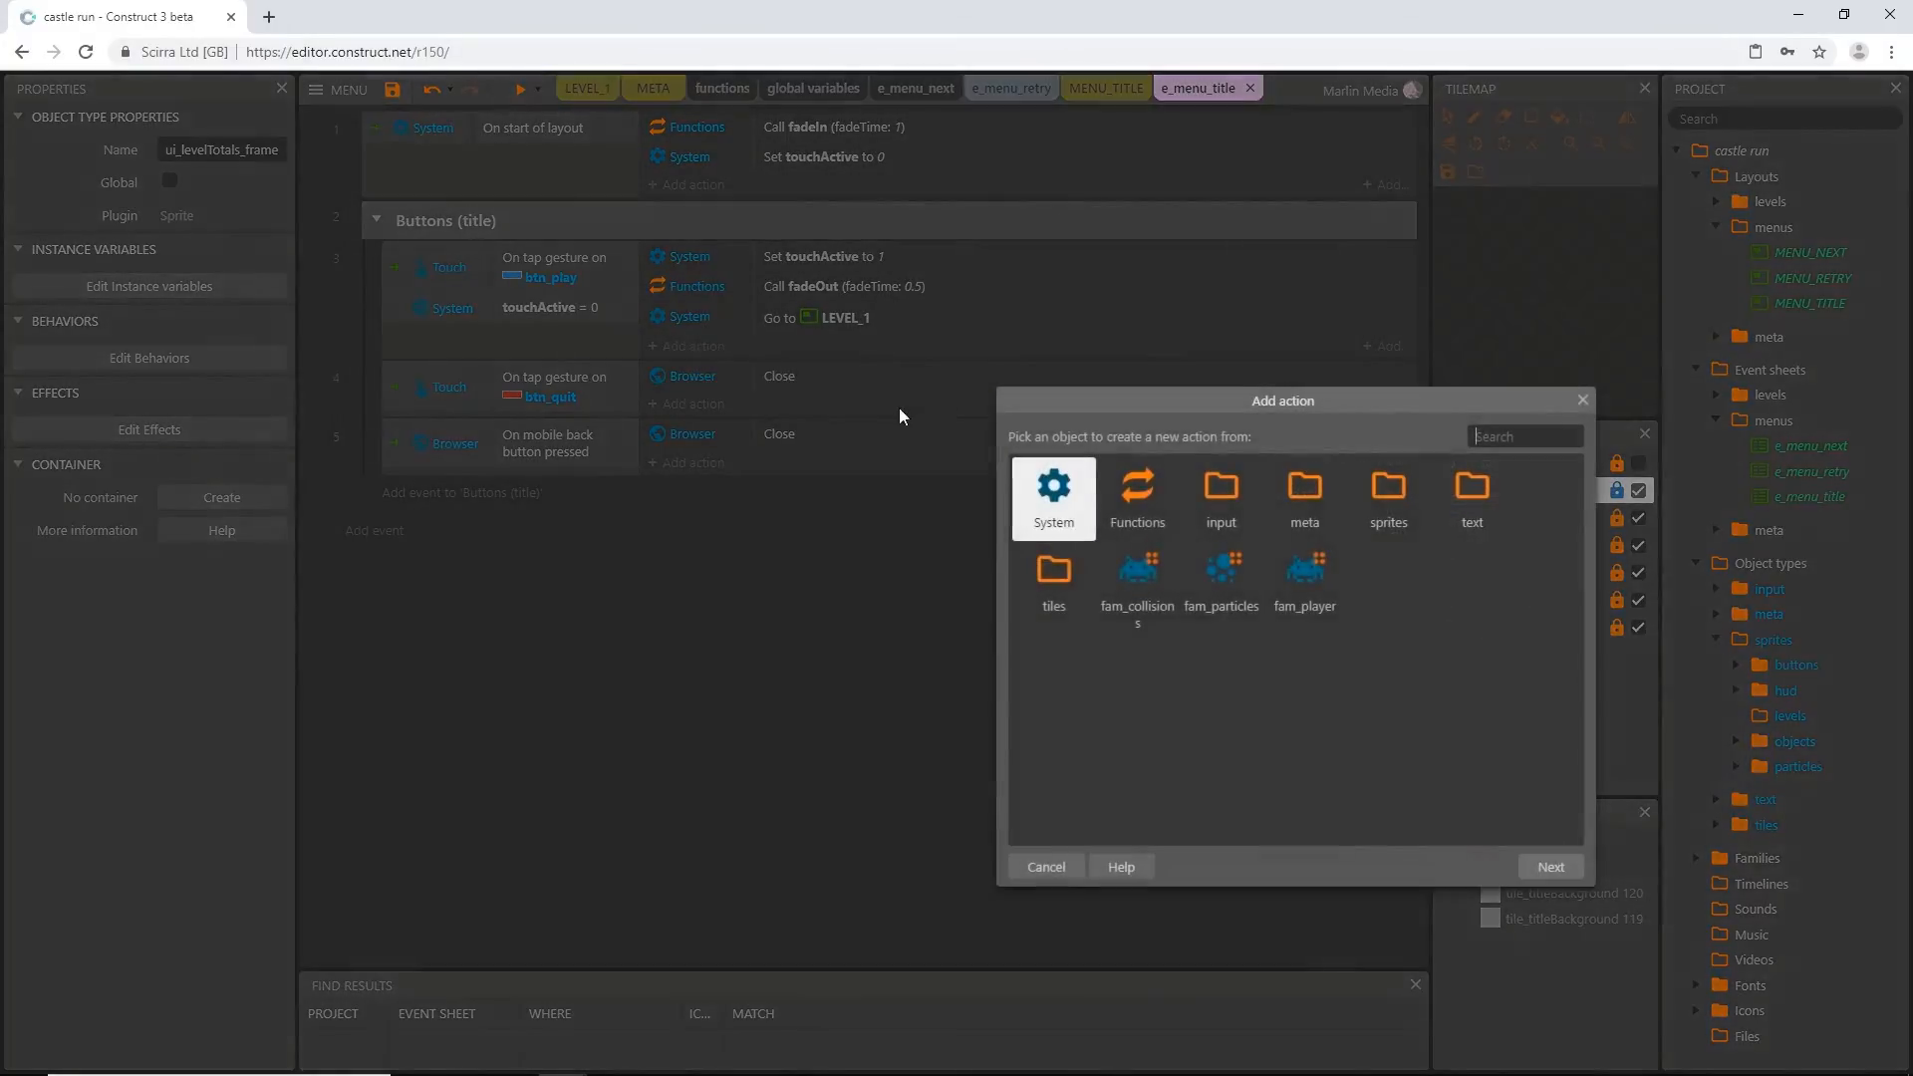
{"action": "double_click", "coordinate": [1055, 503]}
{"action": "type", "text": "wait"}
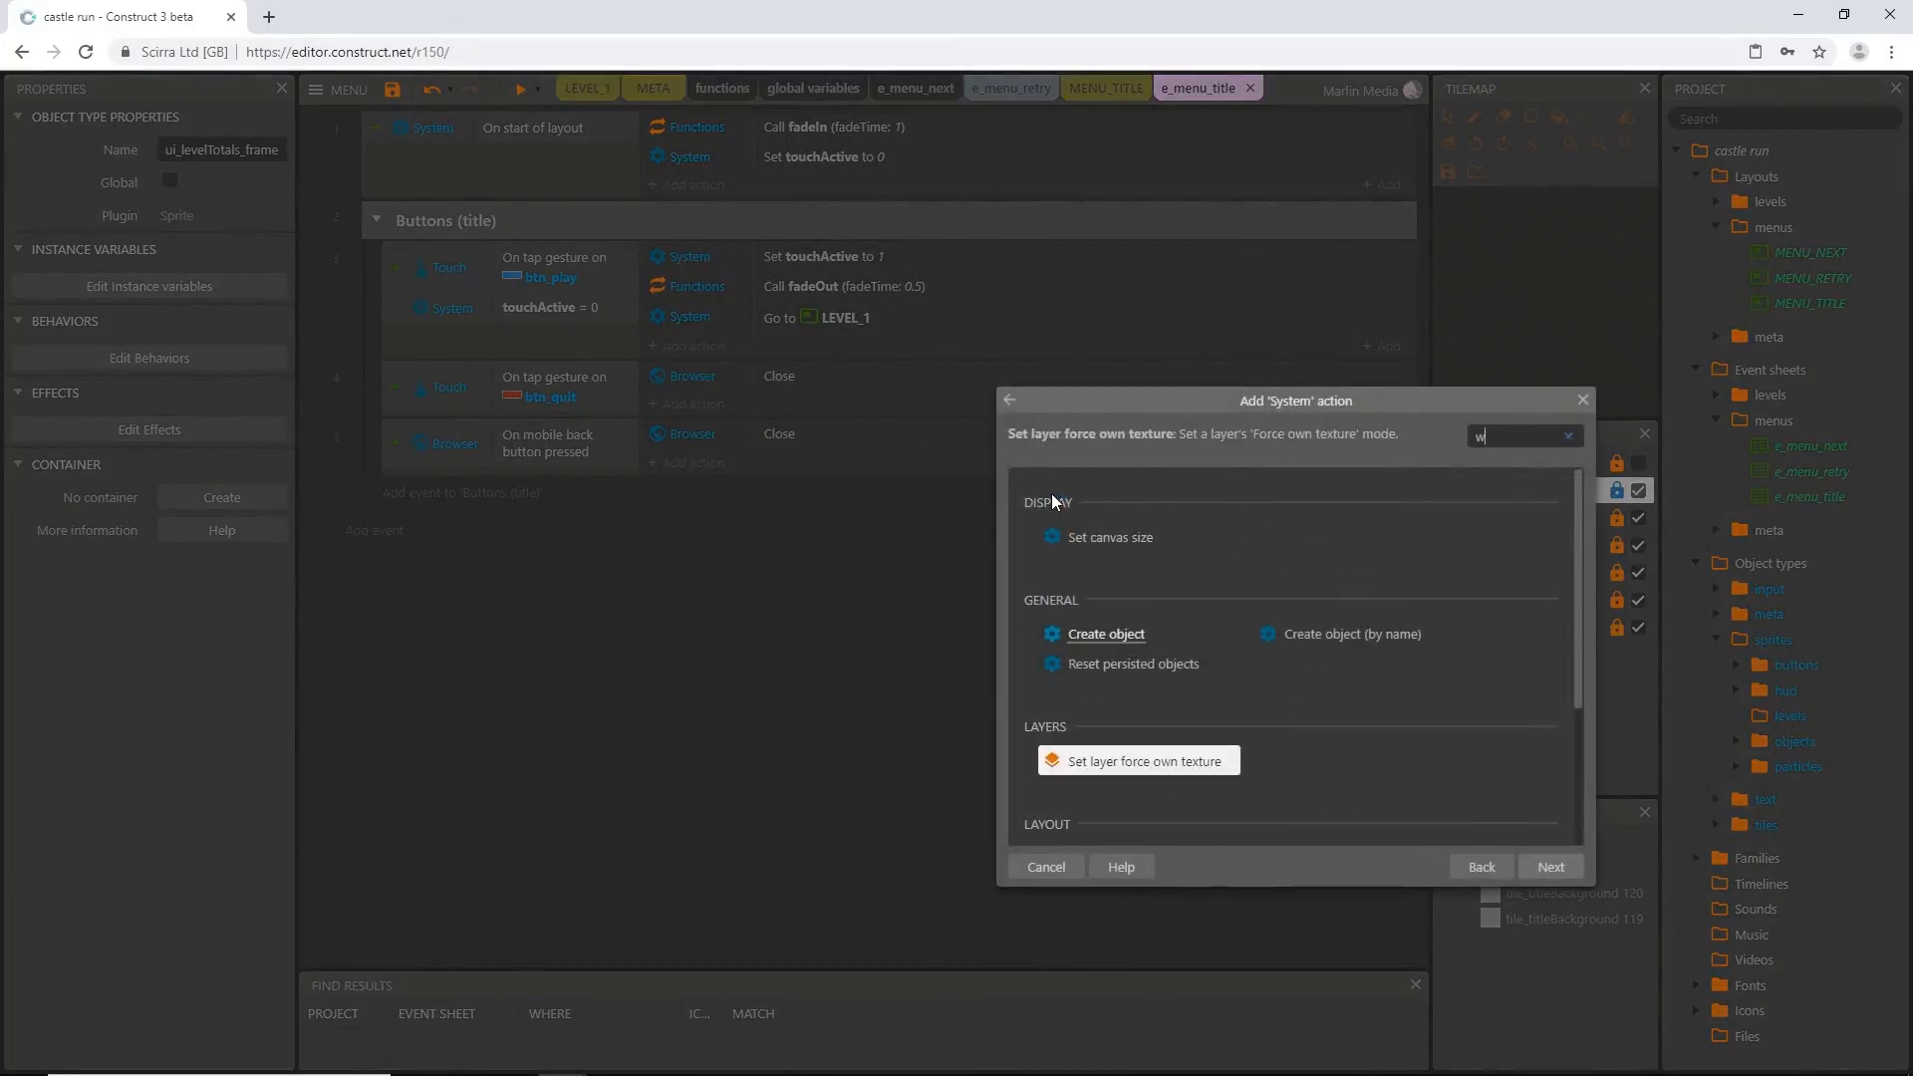
{"action": "double_click", "coordinate": [1341, 538]}
{"action": "type", "text": "0.5"}
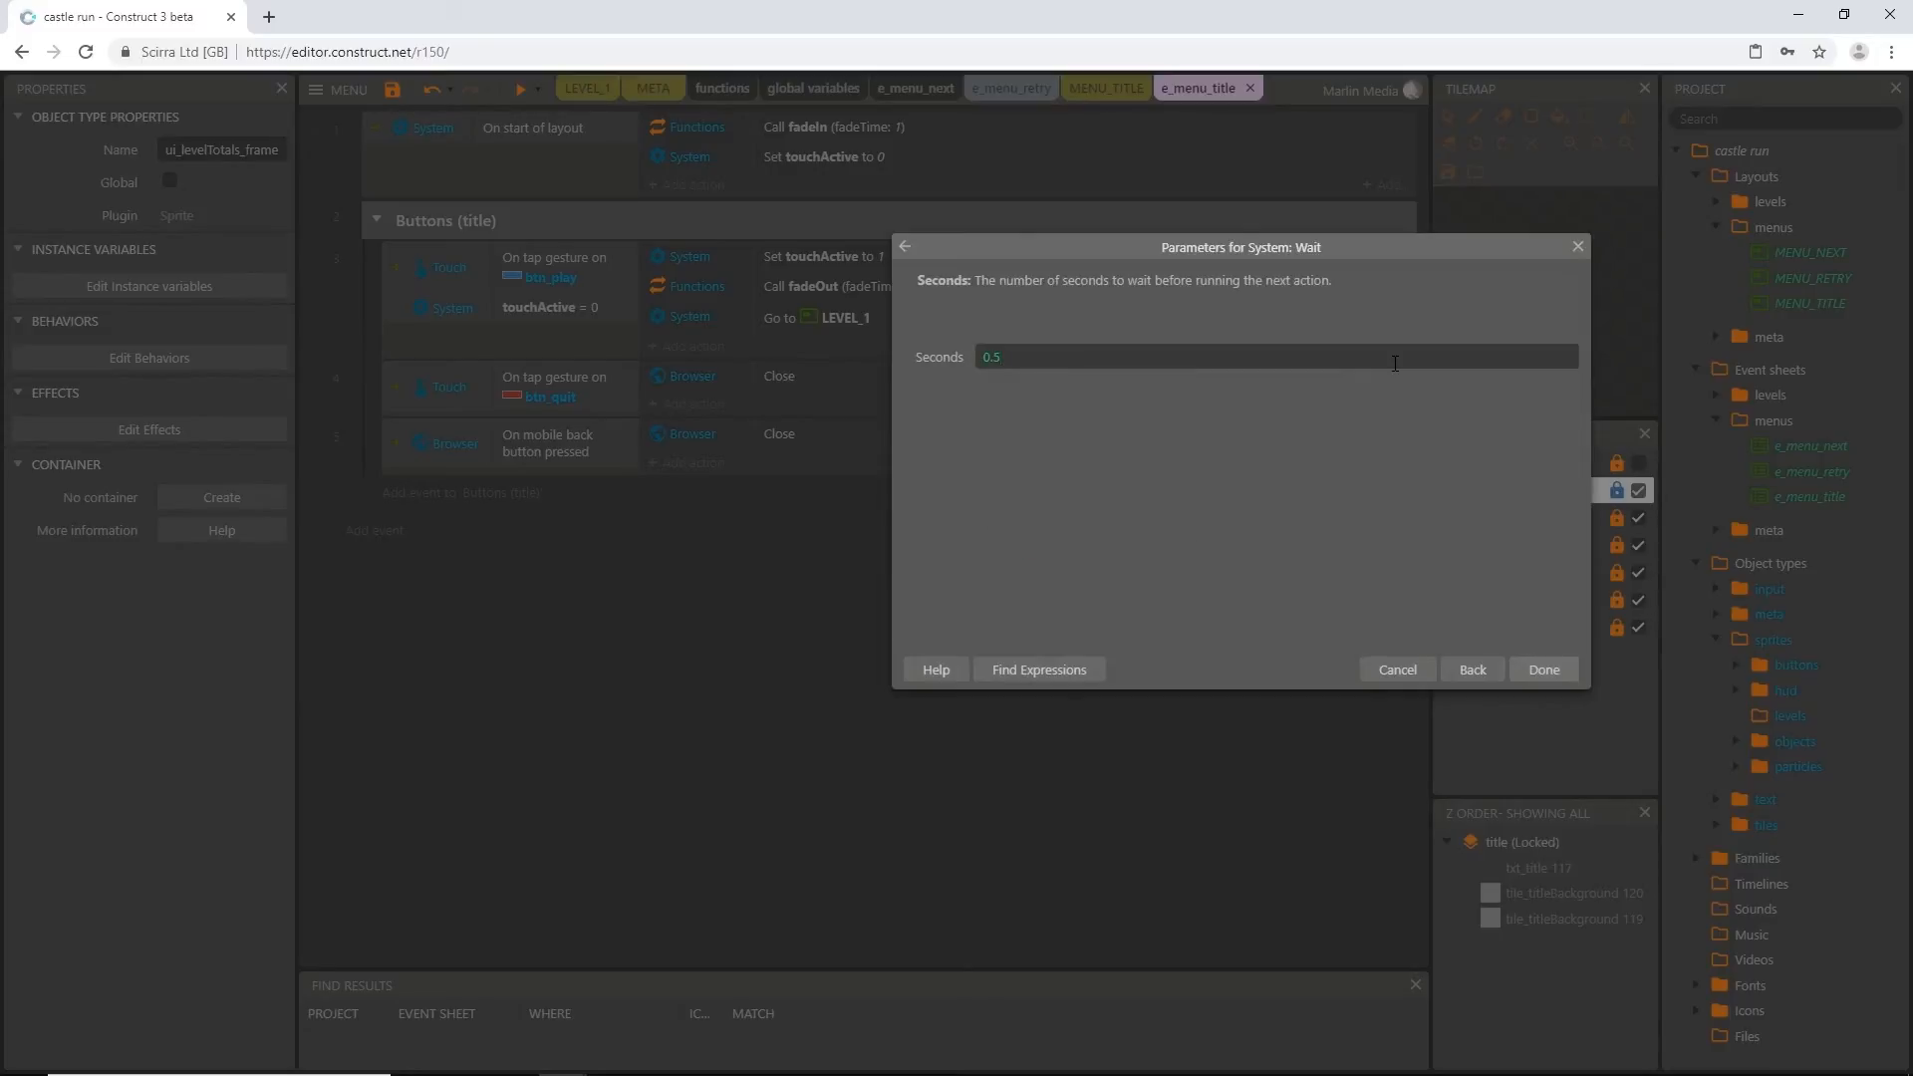
{"action": "key", "text": "Return"}
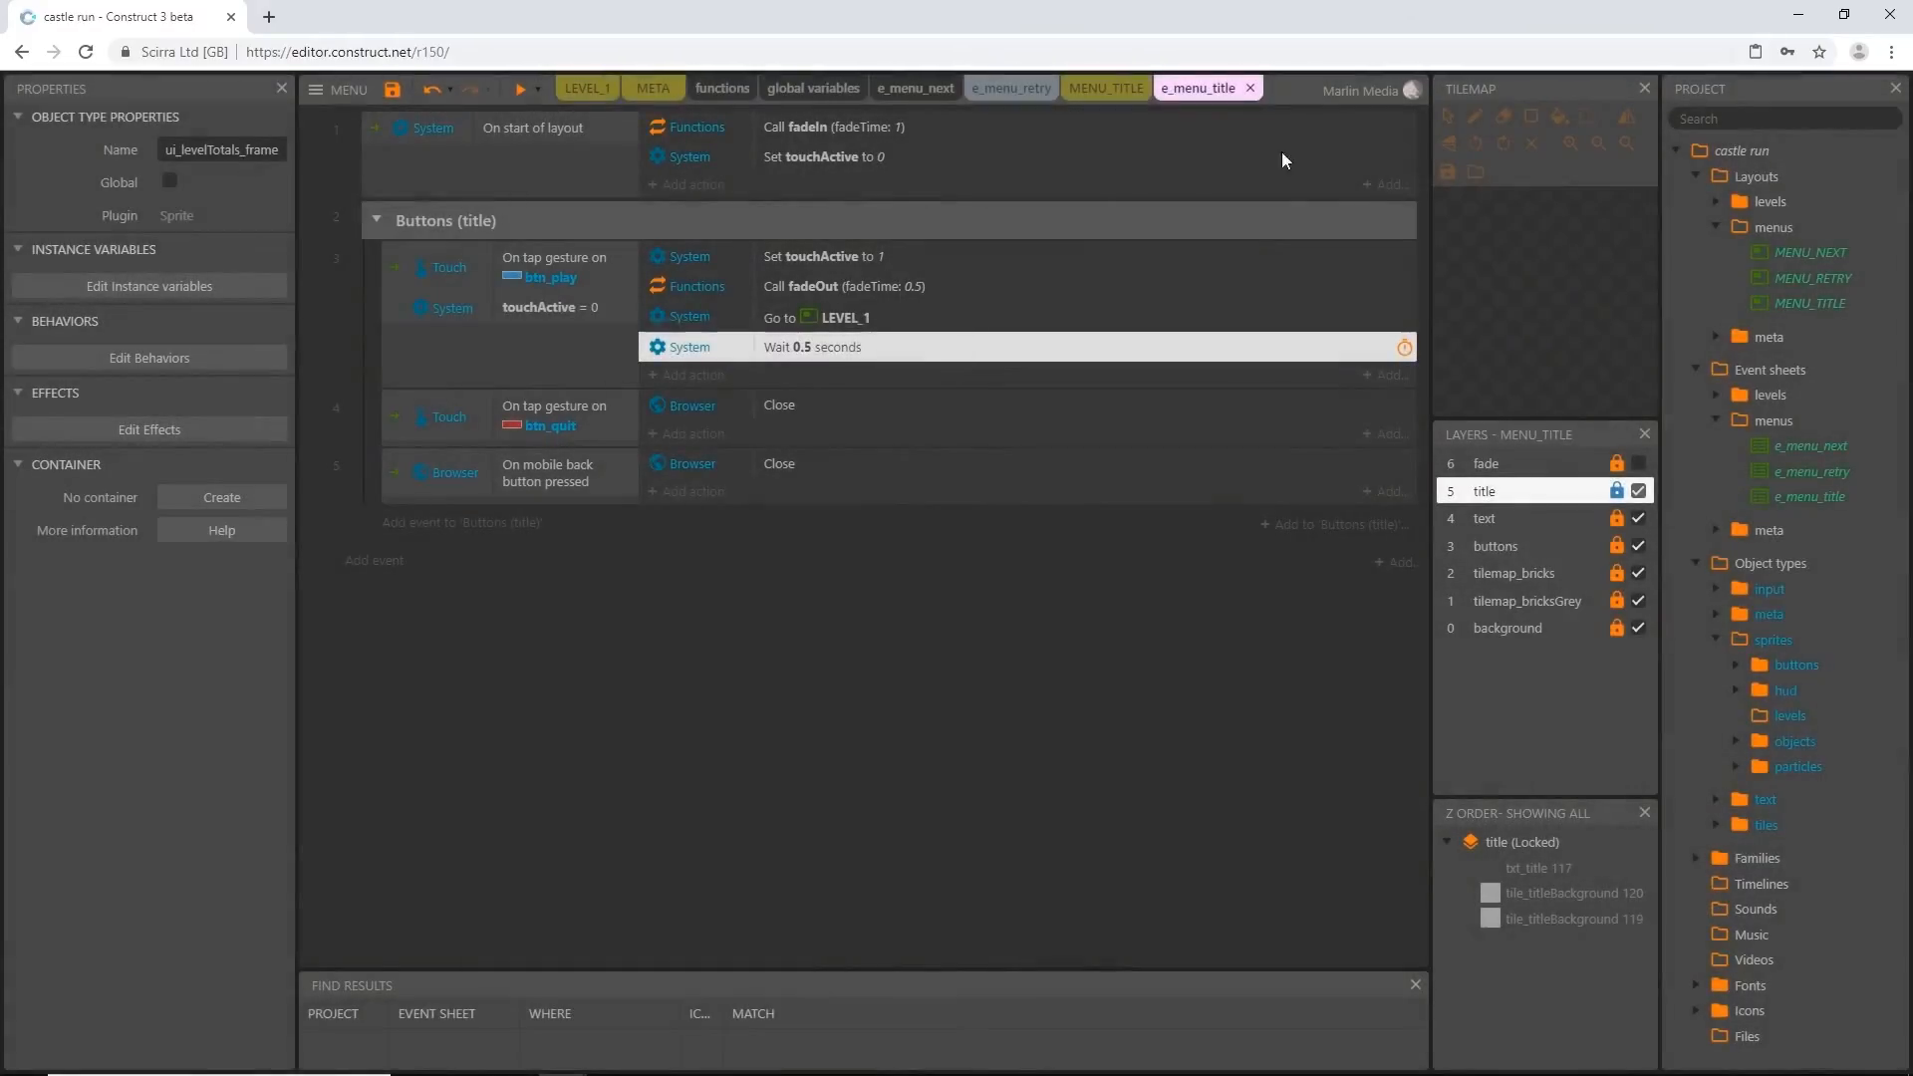
{"action": "left_click_drag", "start_coordinate": [869, 353], "coordinate": [863, 303]}
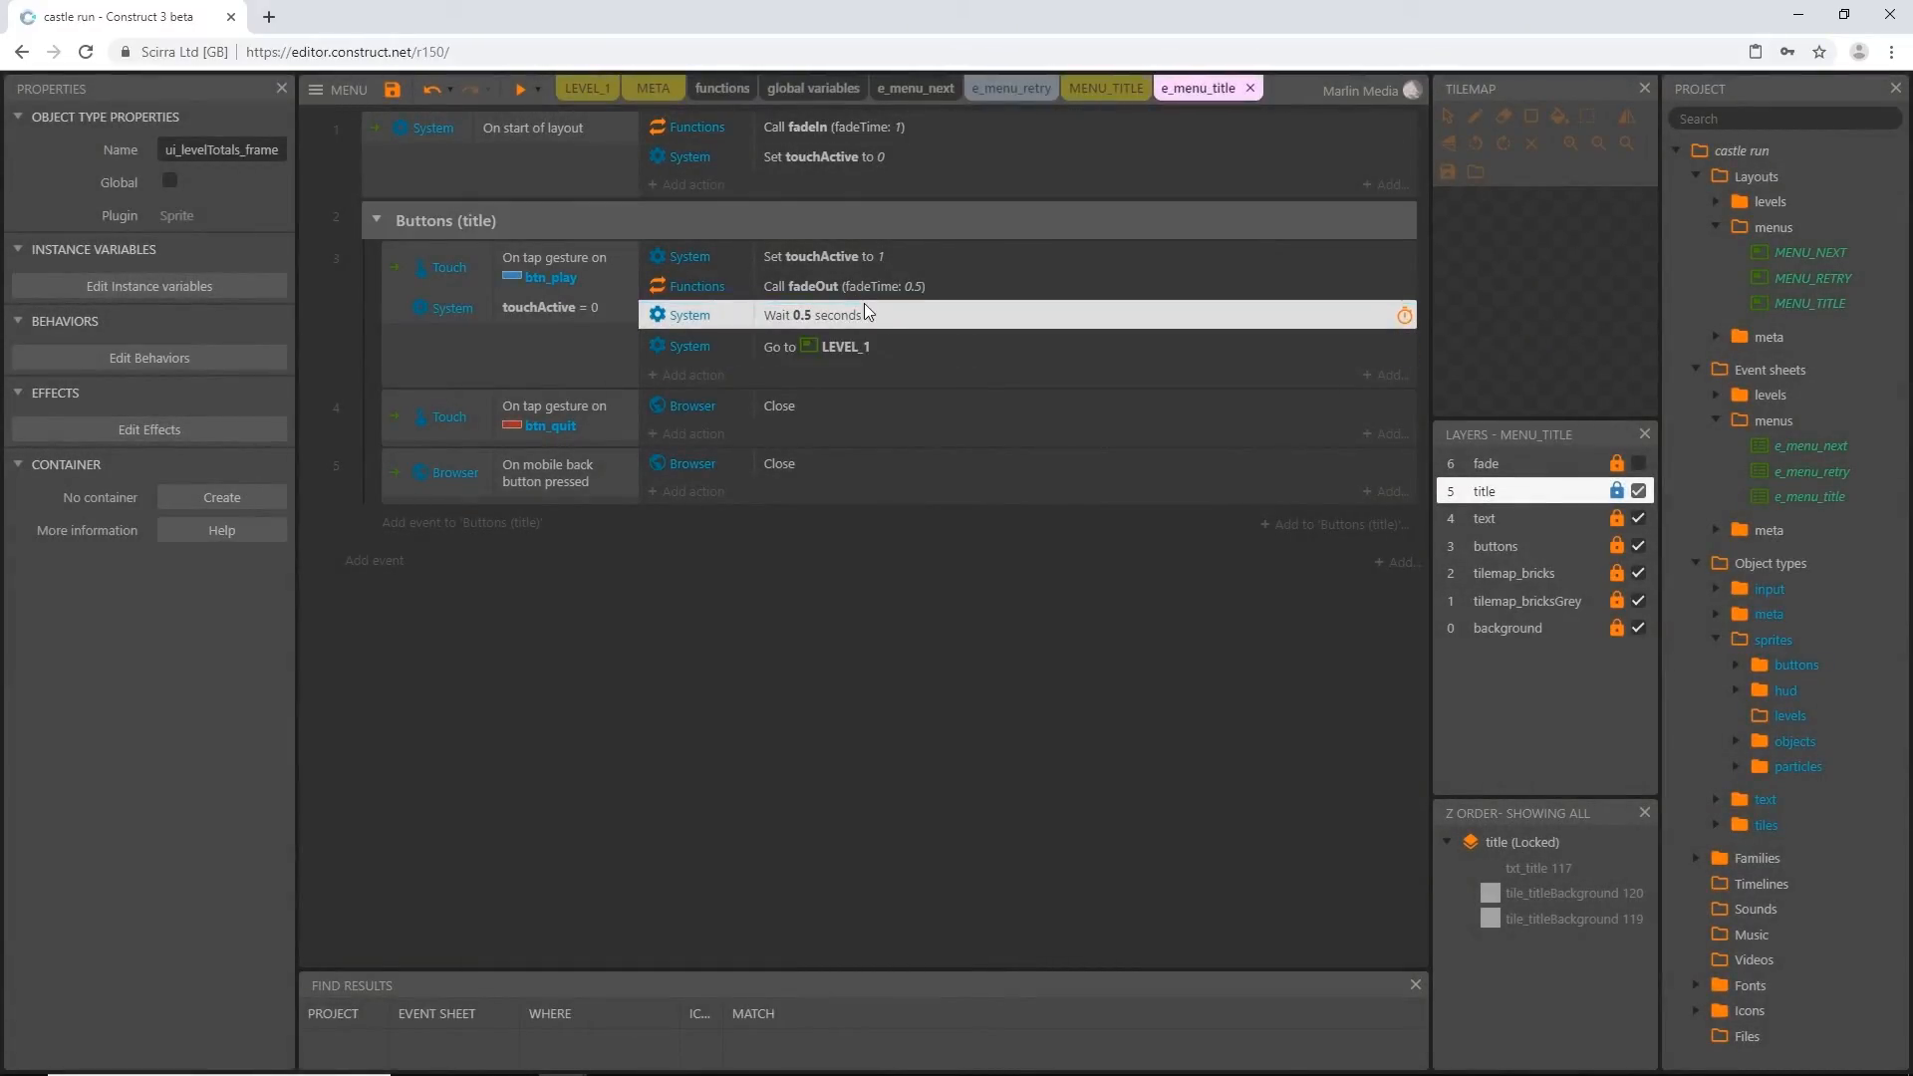
{"action": "left_click", "coordinate": [821, 554]}
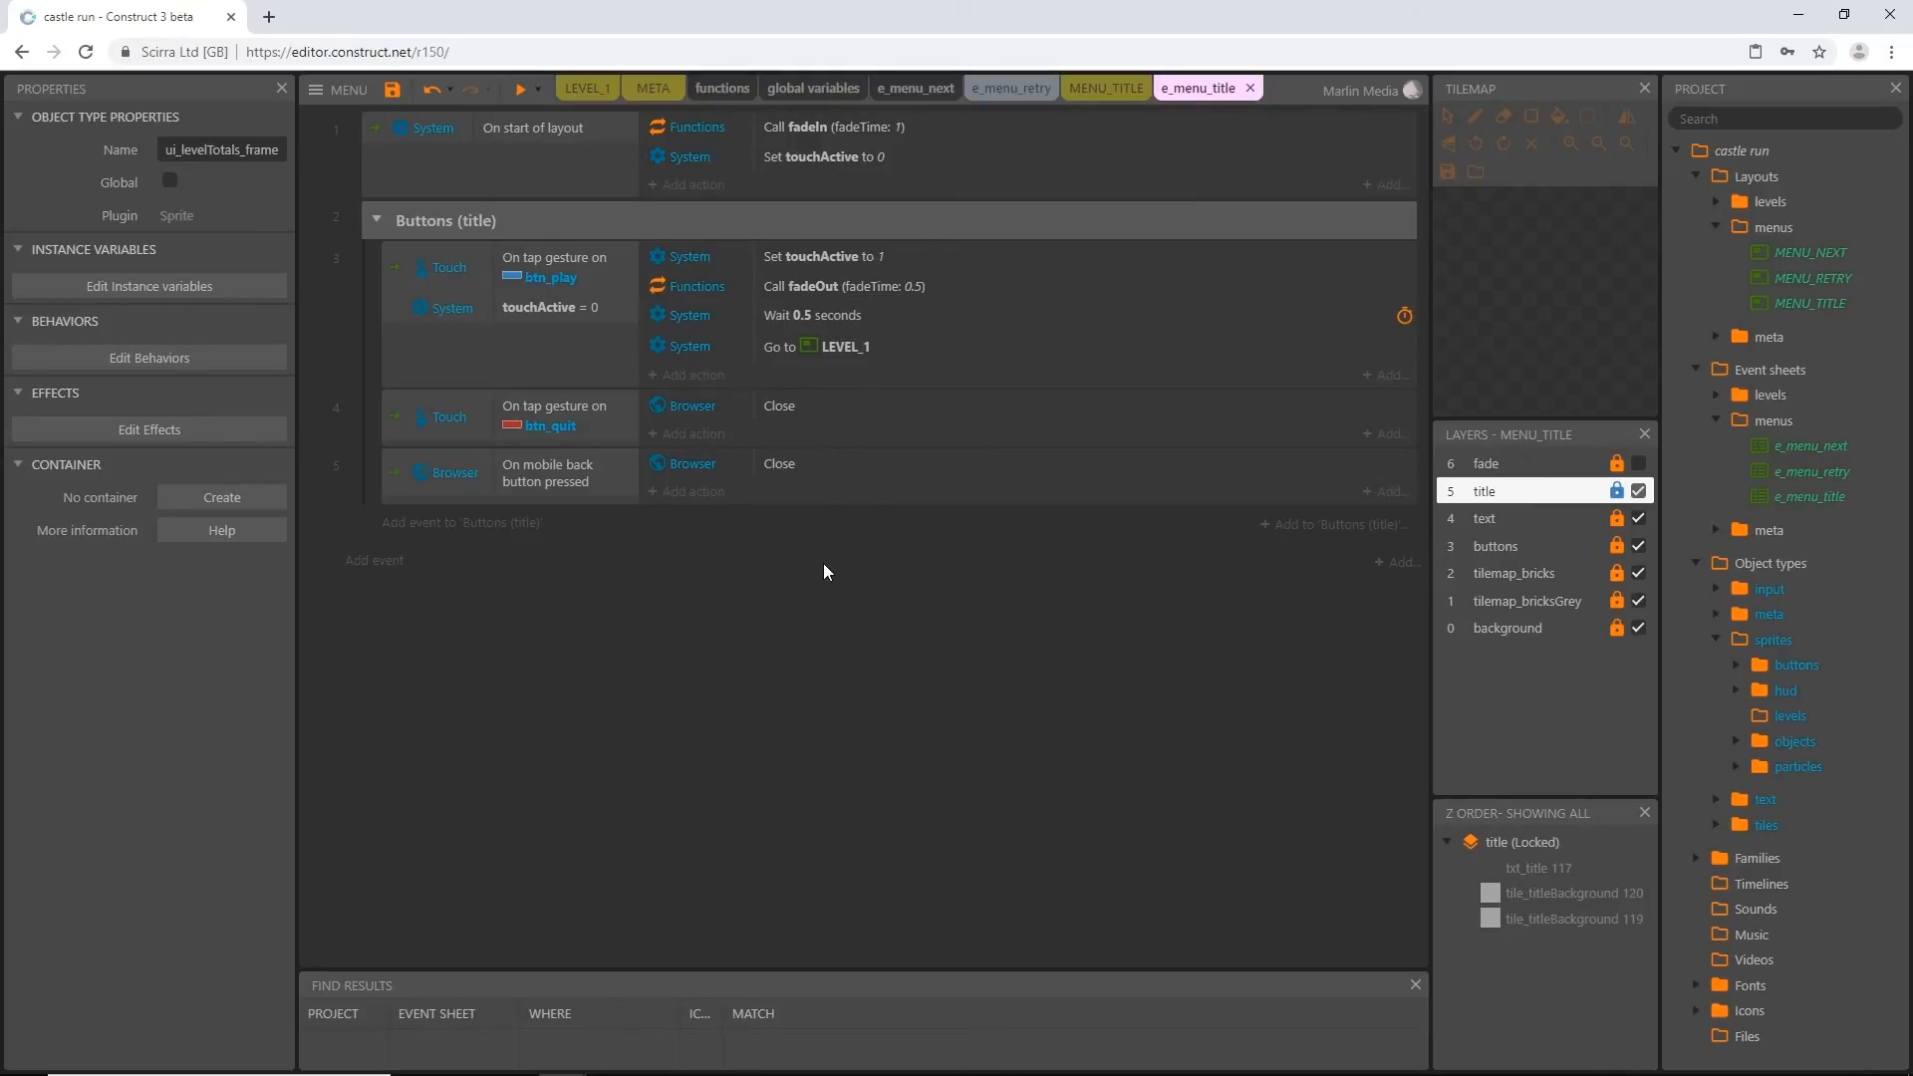
Review the btn_play tap event's conditions and actions in order, plus the btn_quit tap condition, in e_menu_title
{"action": "left_click", "coordinate": [531, 282]}
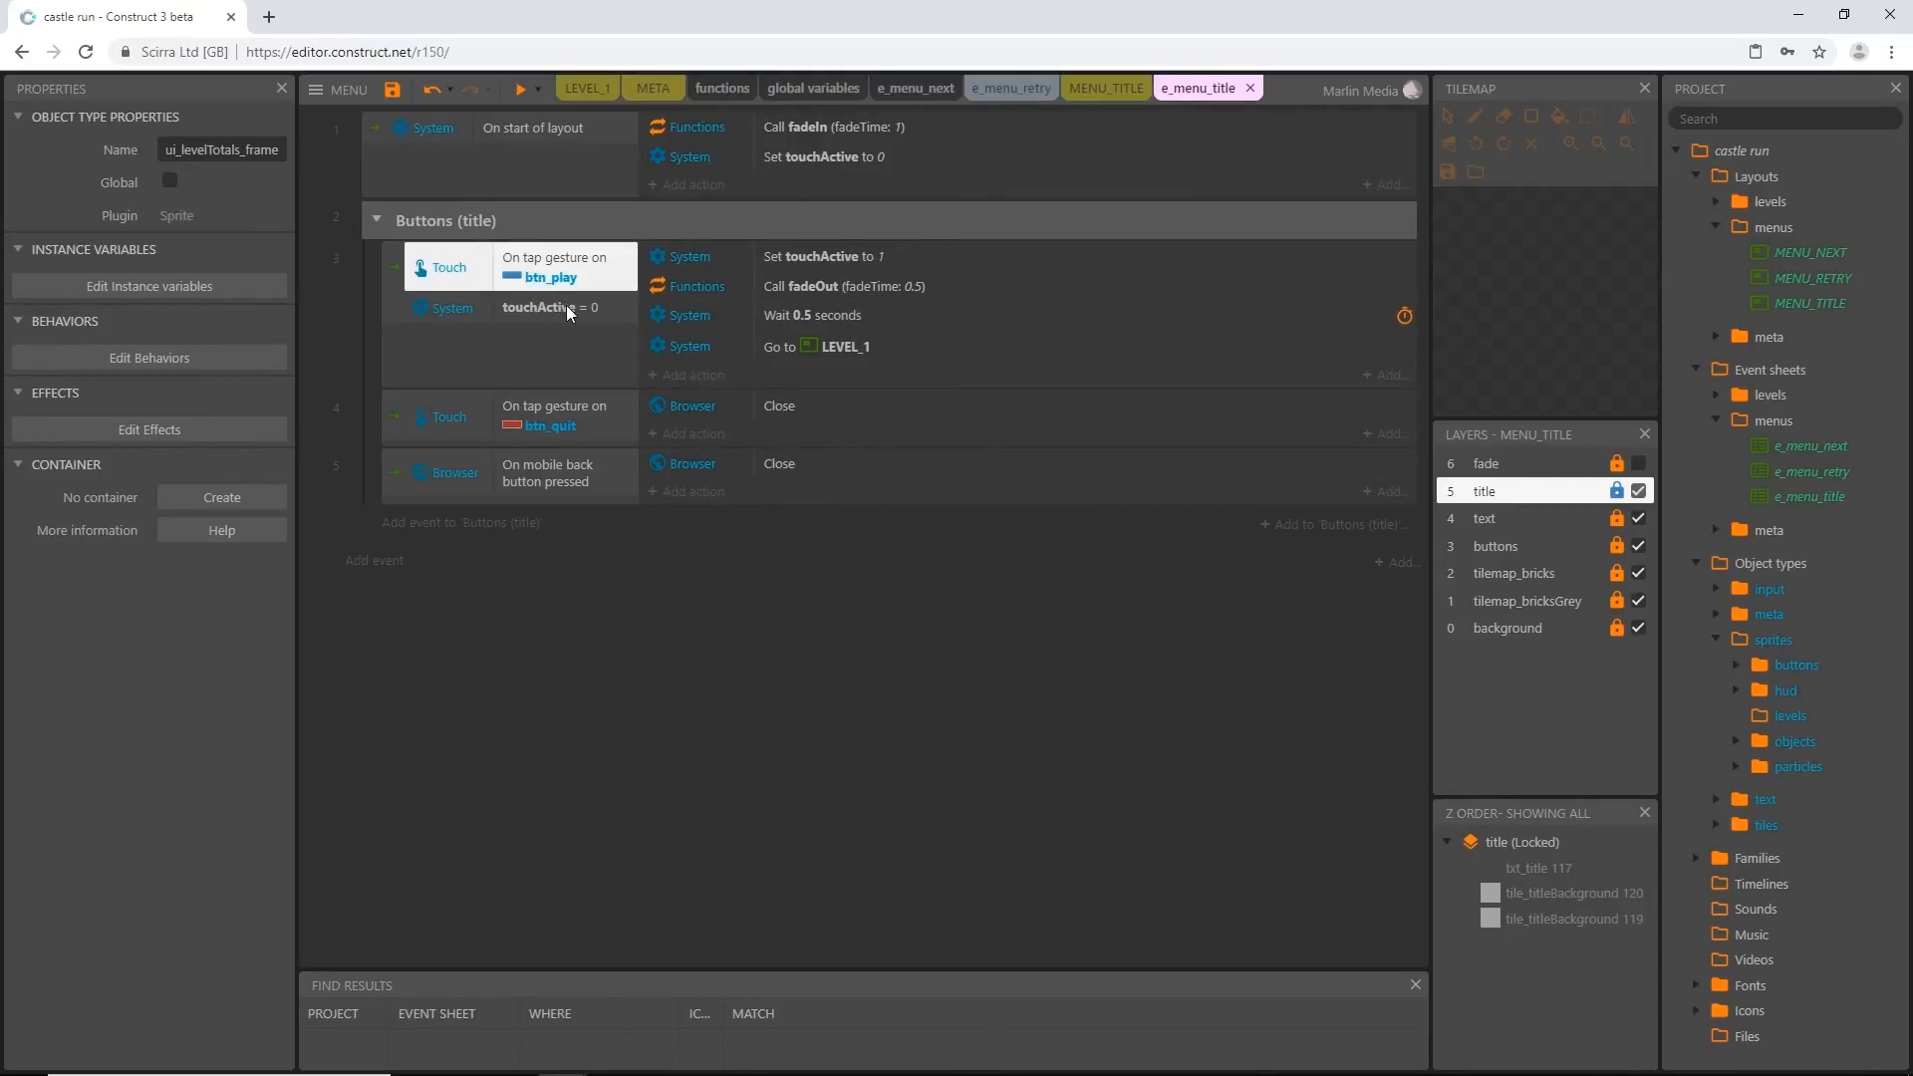
{"action": "left_click", "coordinate": [566, 305]}
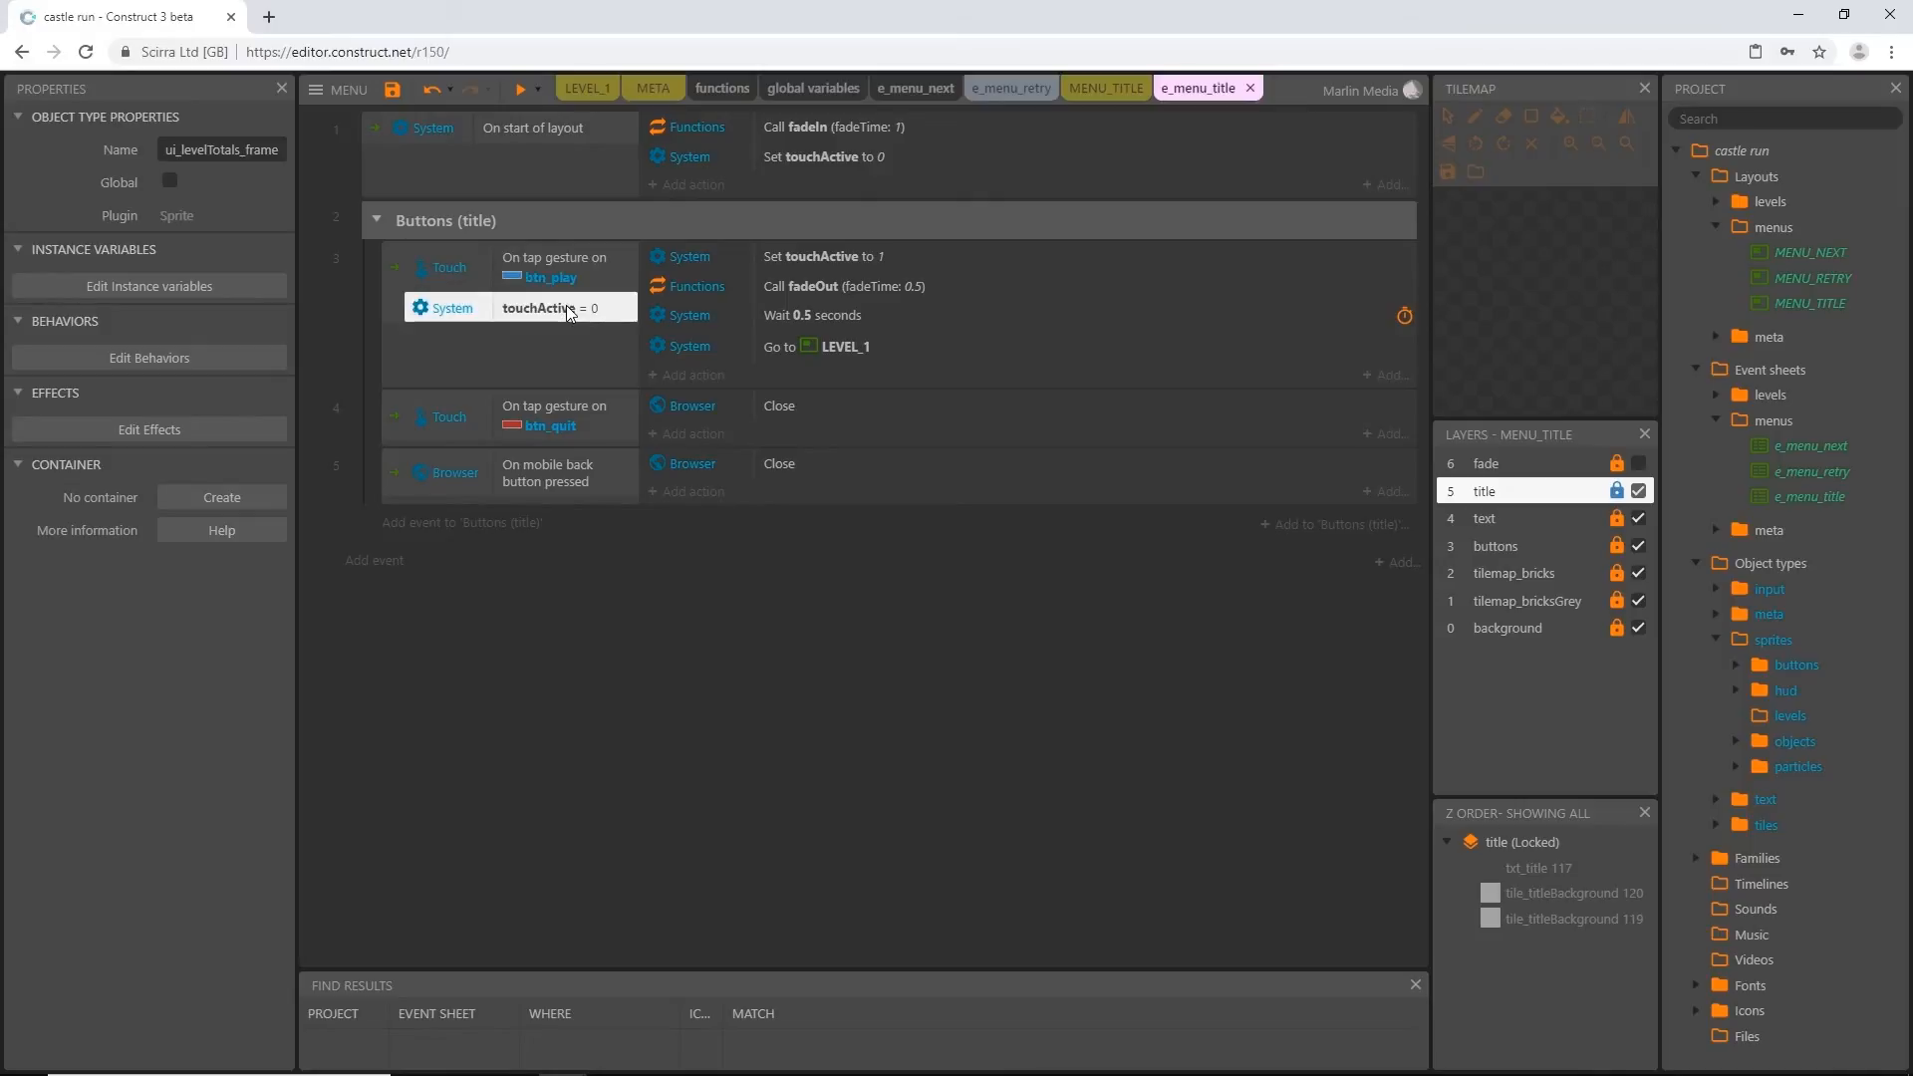
{"action": "left_click", "coordinate": [821, 260]}
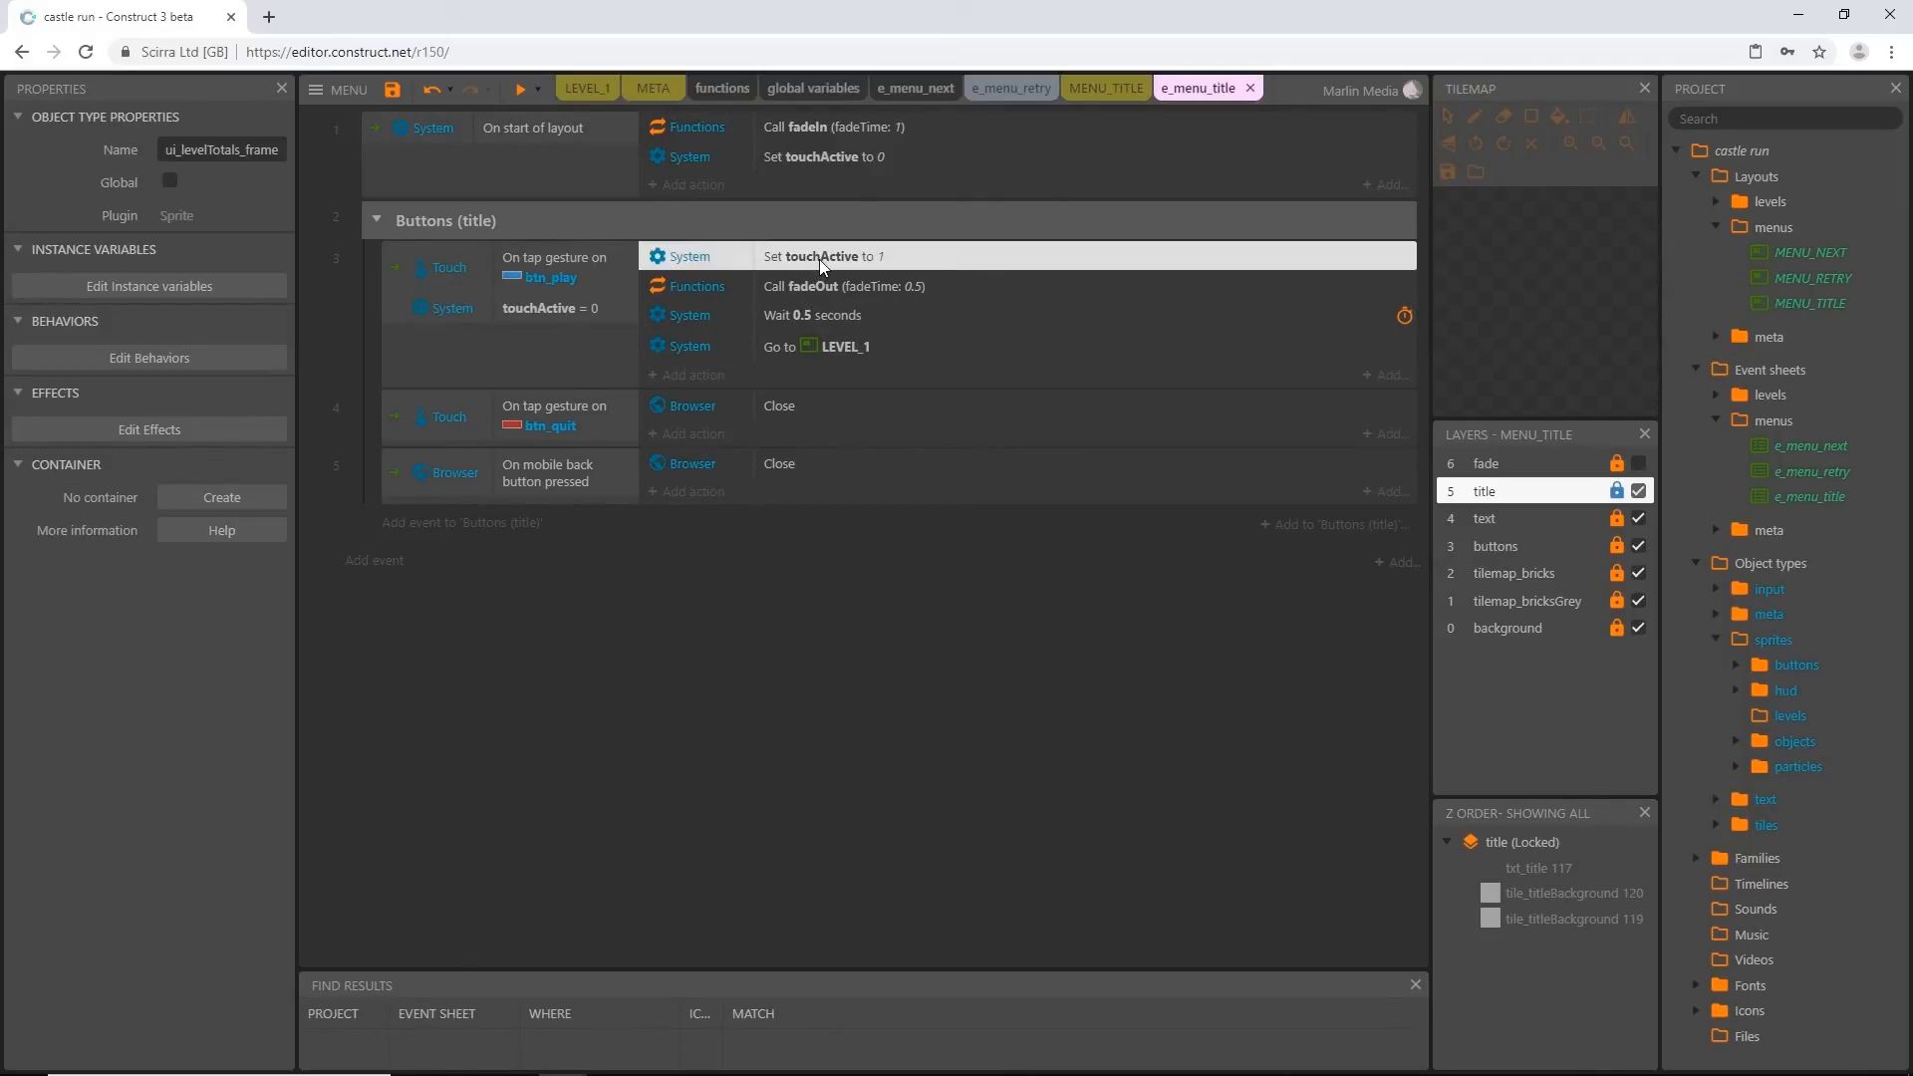
{"action": "left_click", "coordinate": [843, 289]}
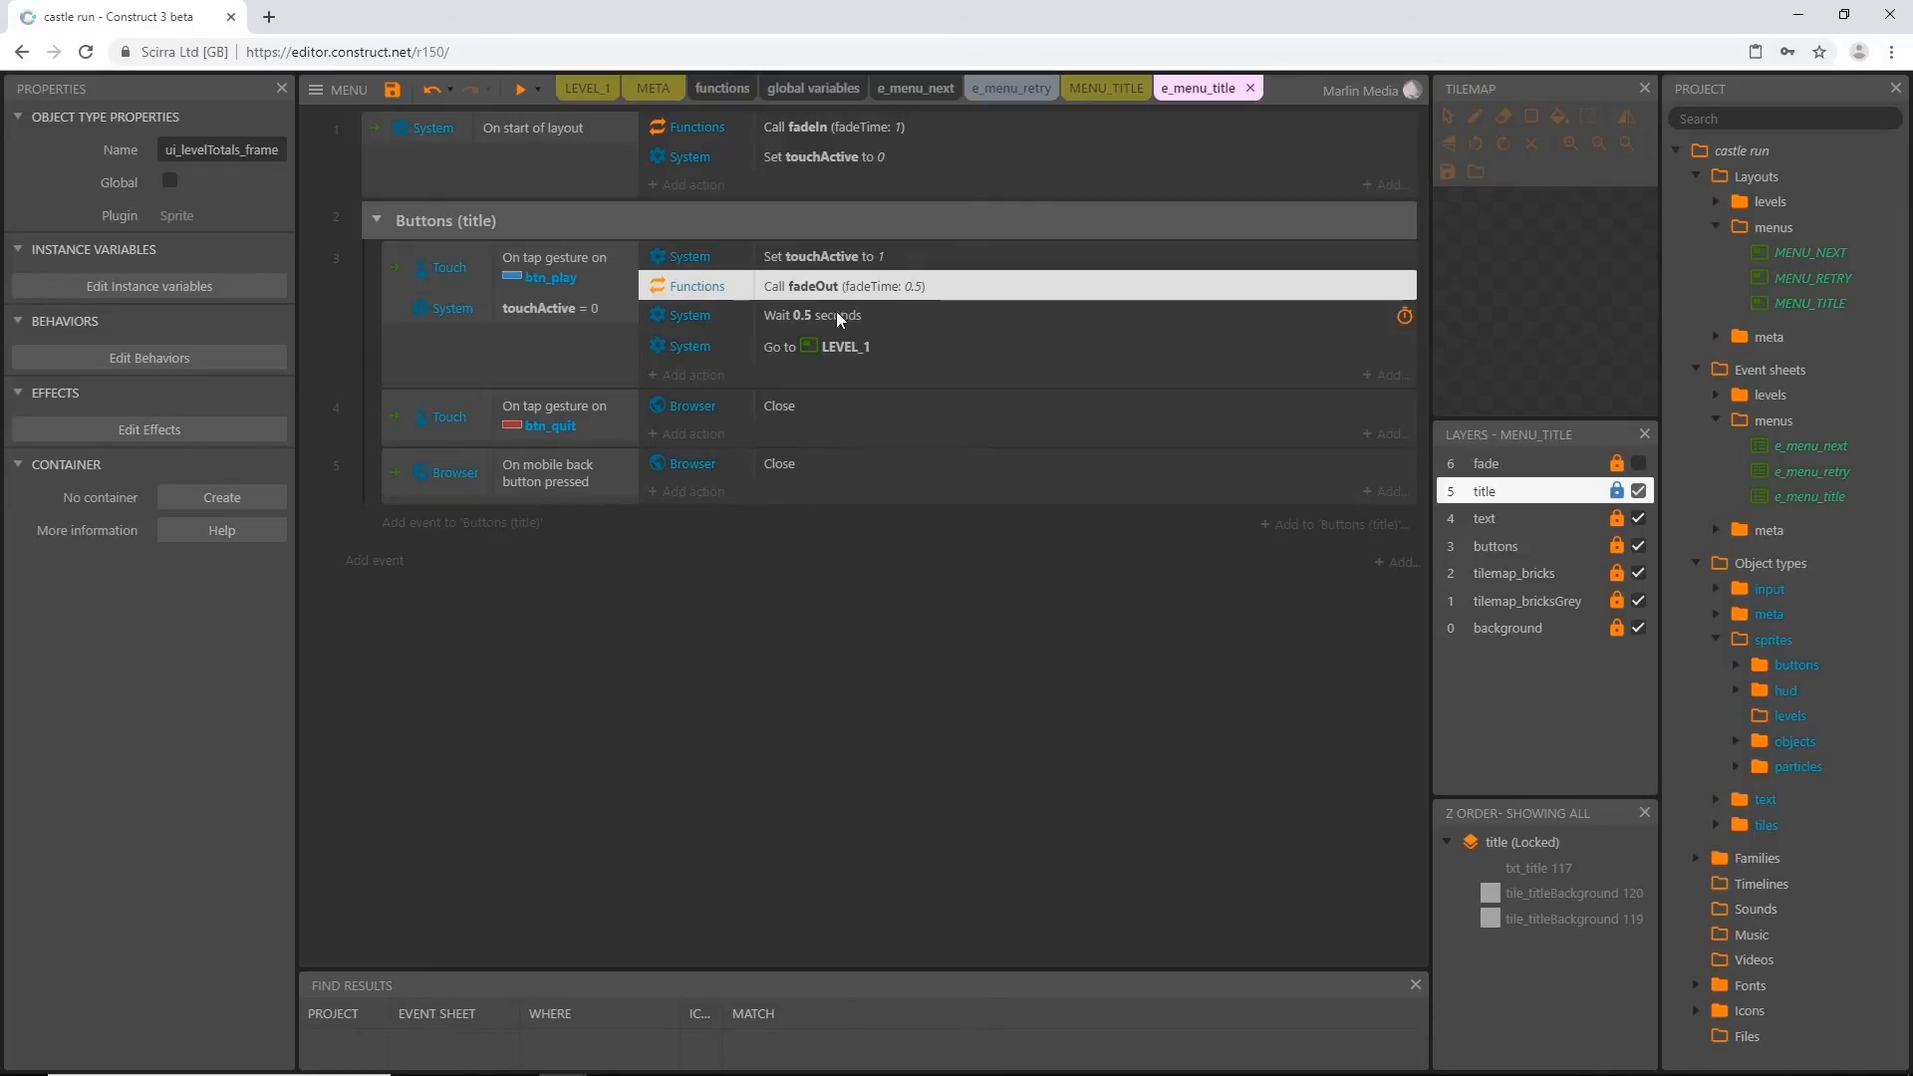
{"action": "left_click", "coordinate": [829, 317]}
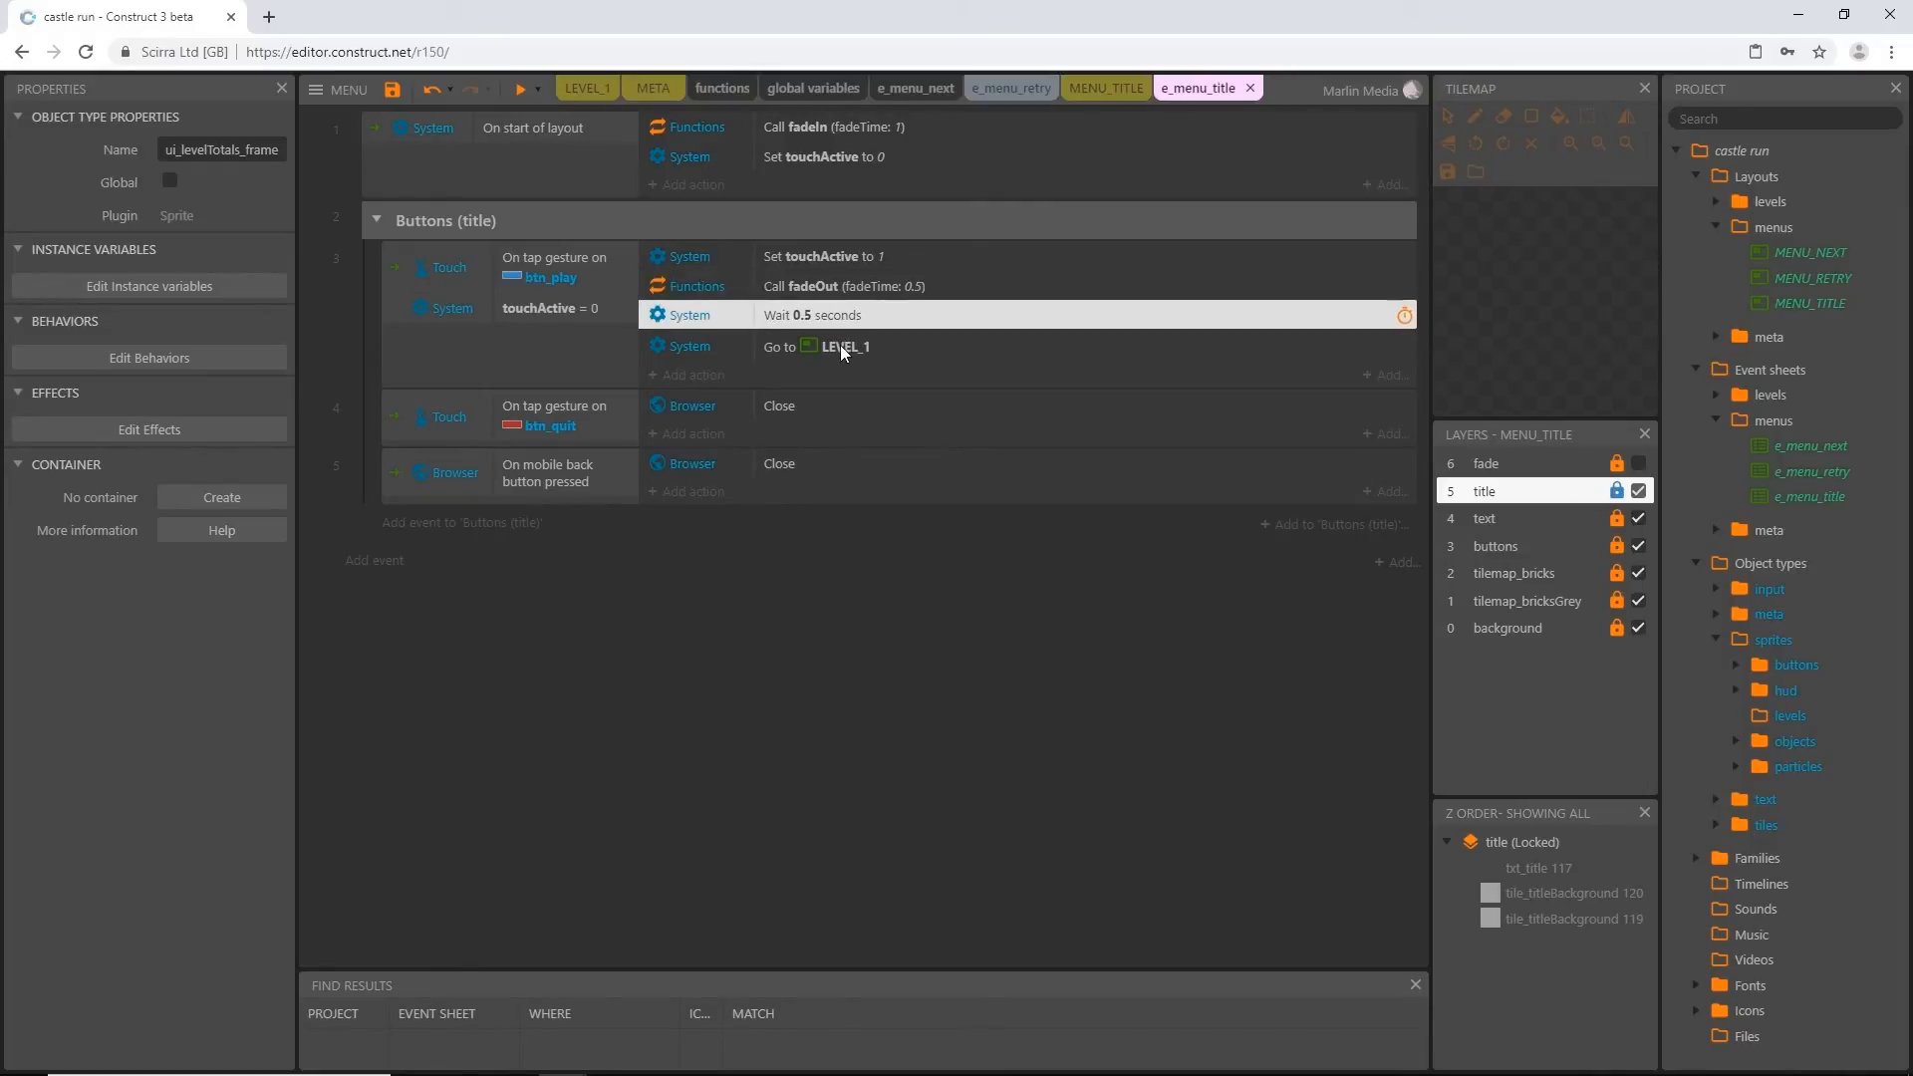
{"action": "left_click", "coordinate": [840, 346]}
{"action": "left_click", "coordinate": [859, 604]}
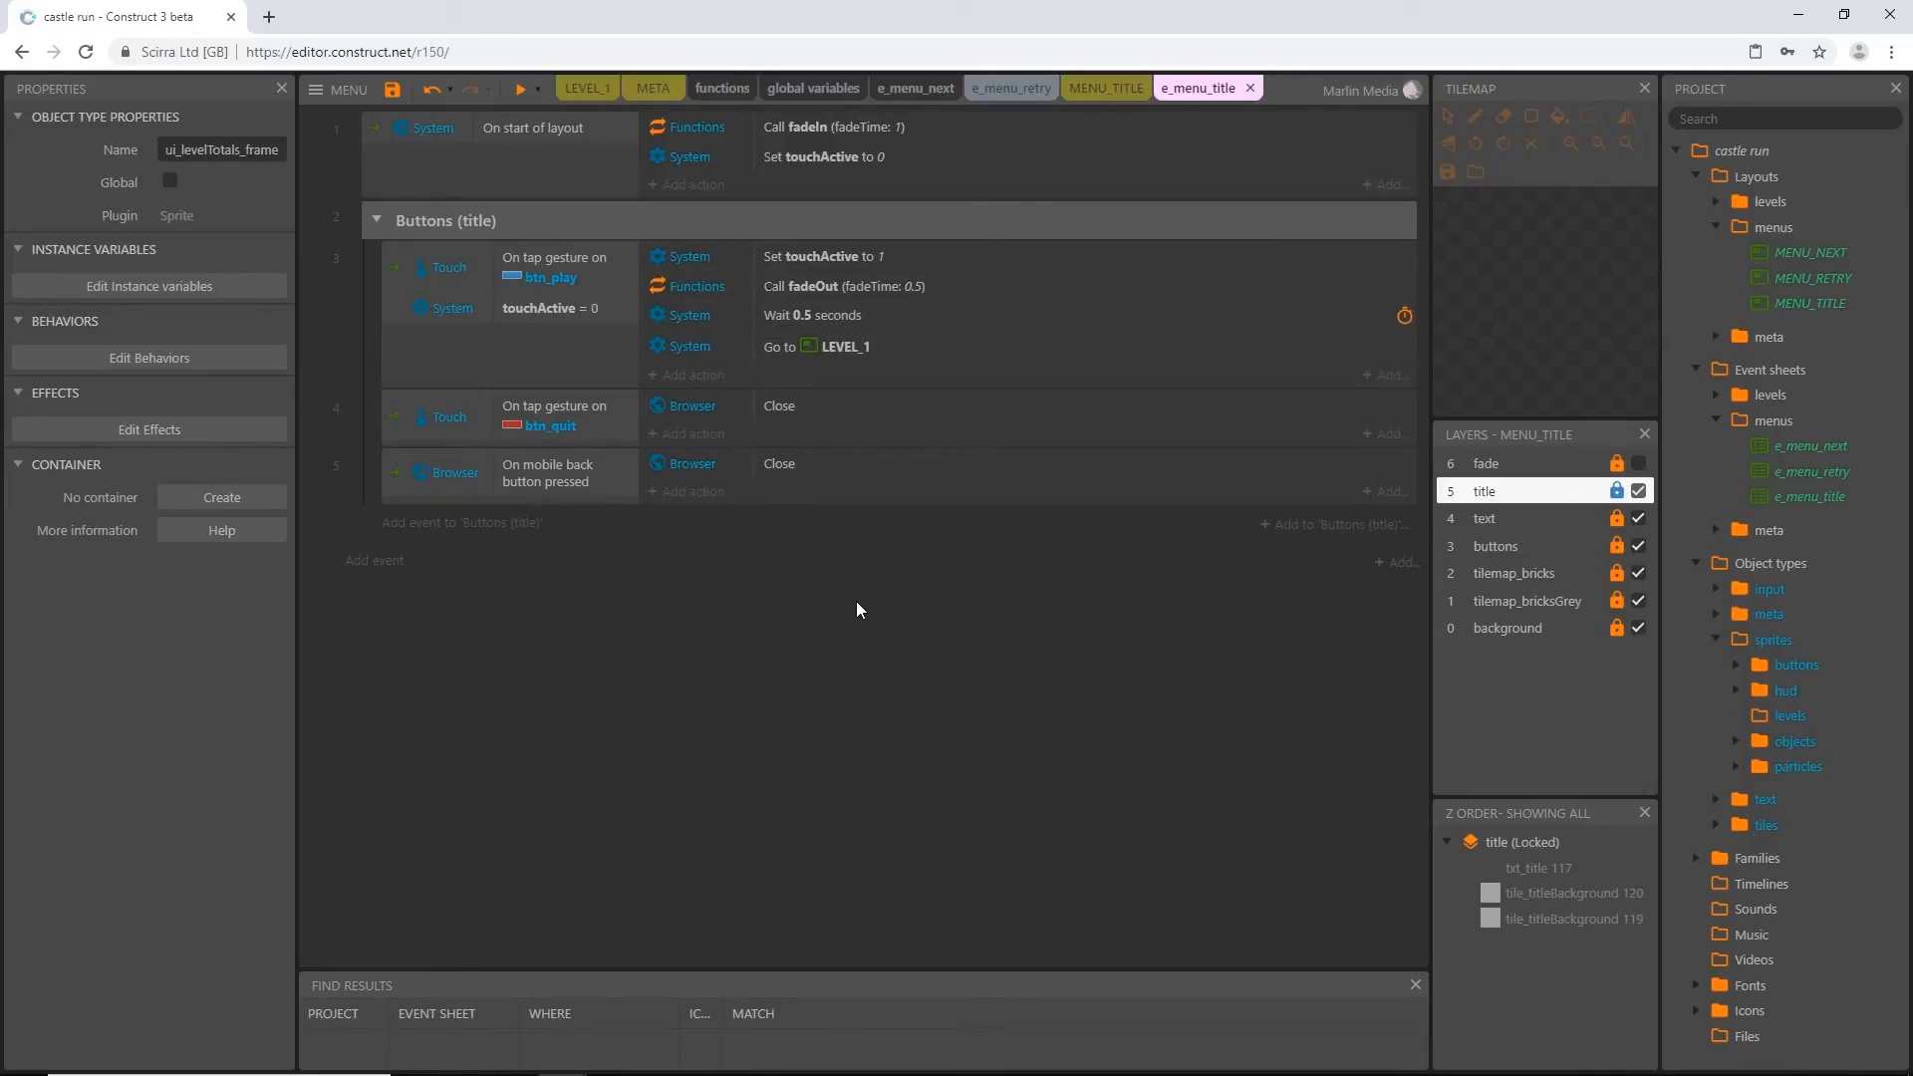
{"action": "left_click", "coordinate": [560, 428]}
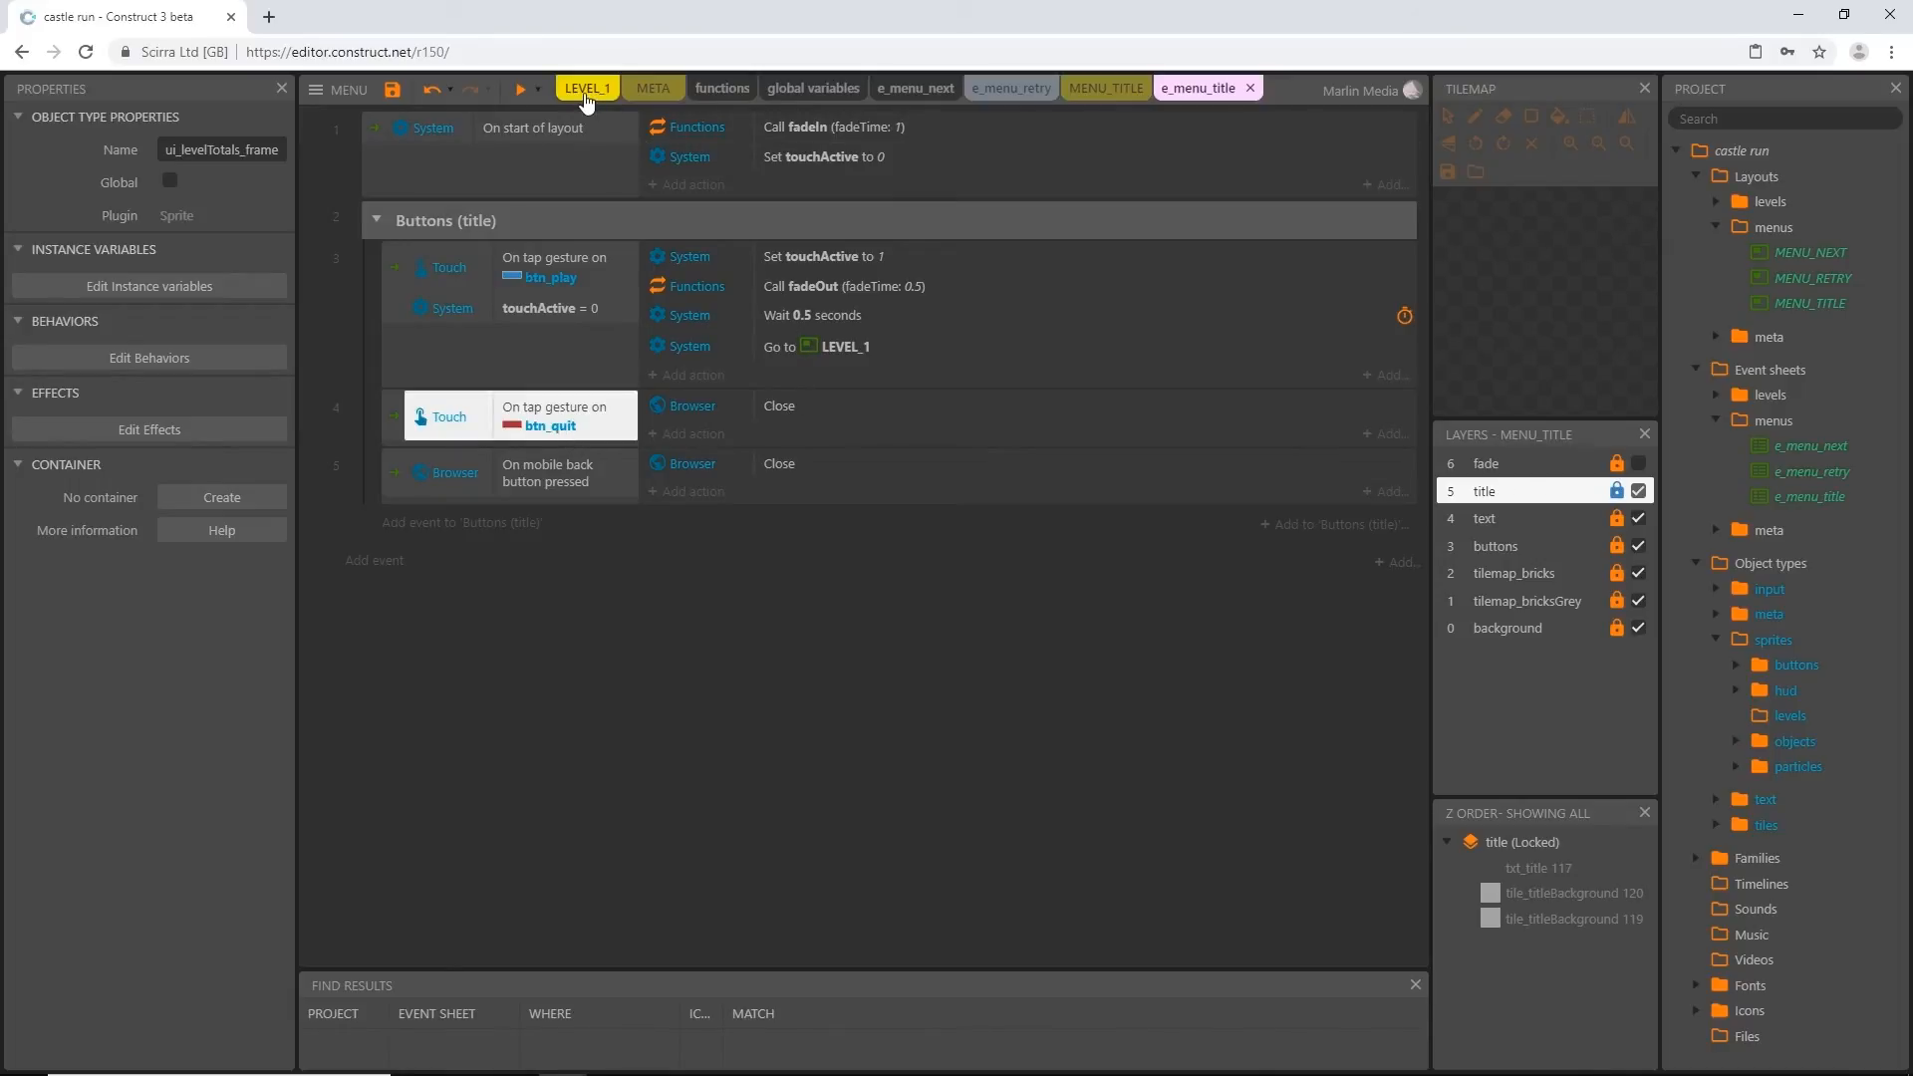
Preview the MENU_TITLE layout in a maximized window and test its QUIT button
{"action": "left_click", "coordinate": [1101, 90]}
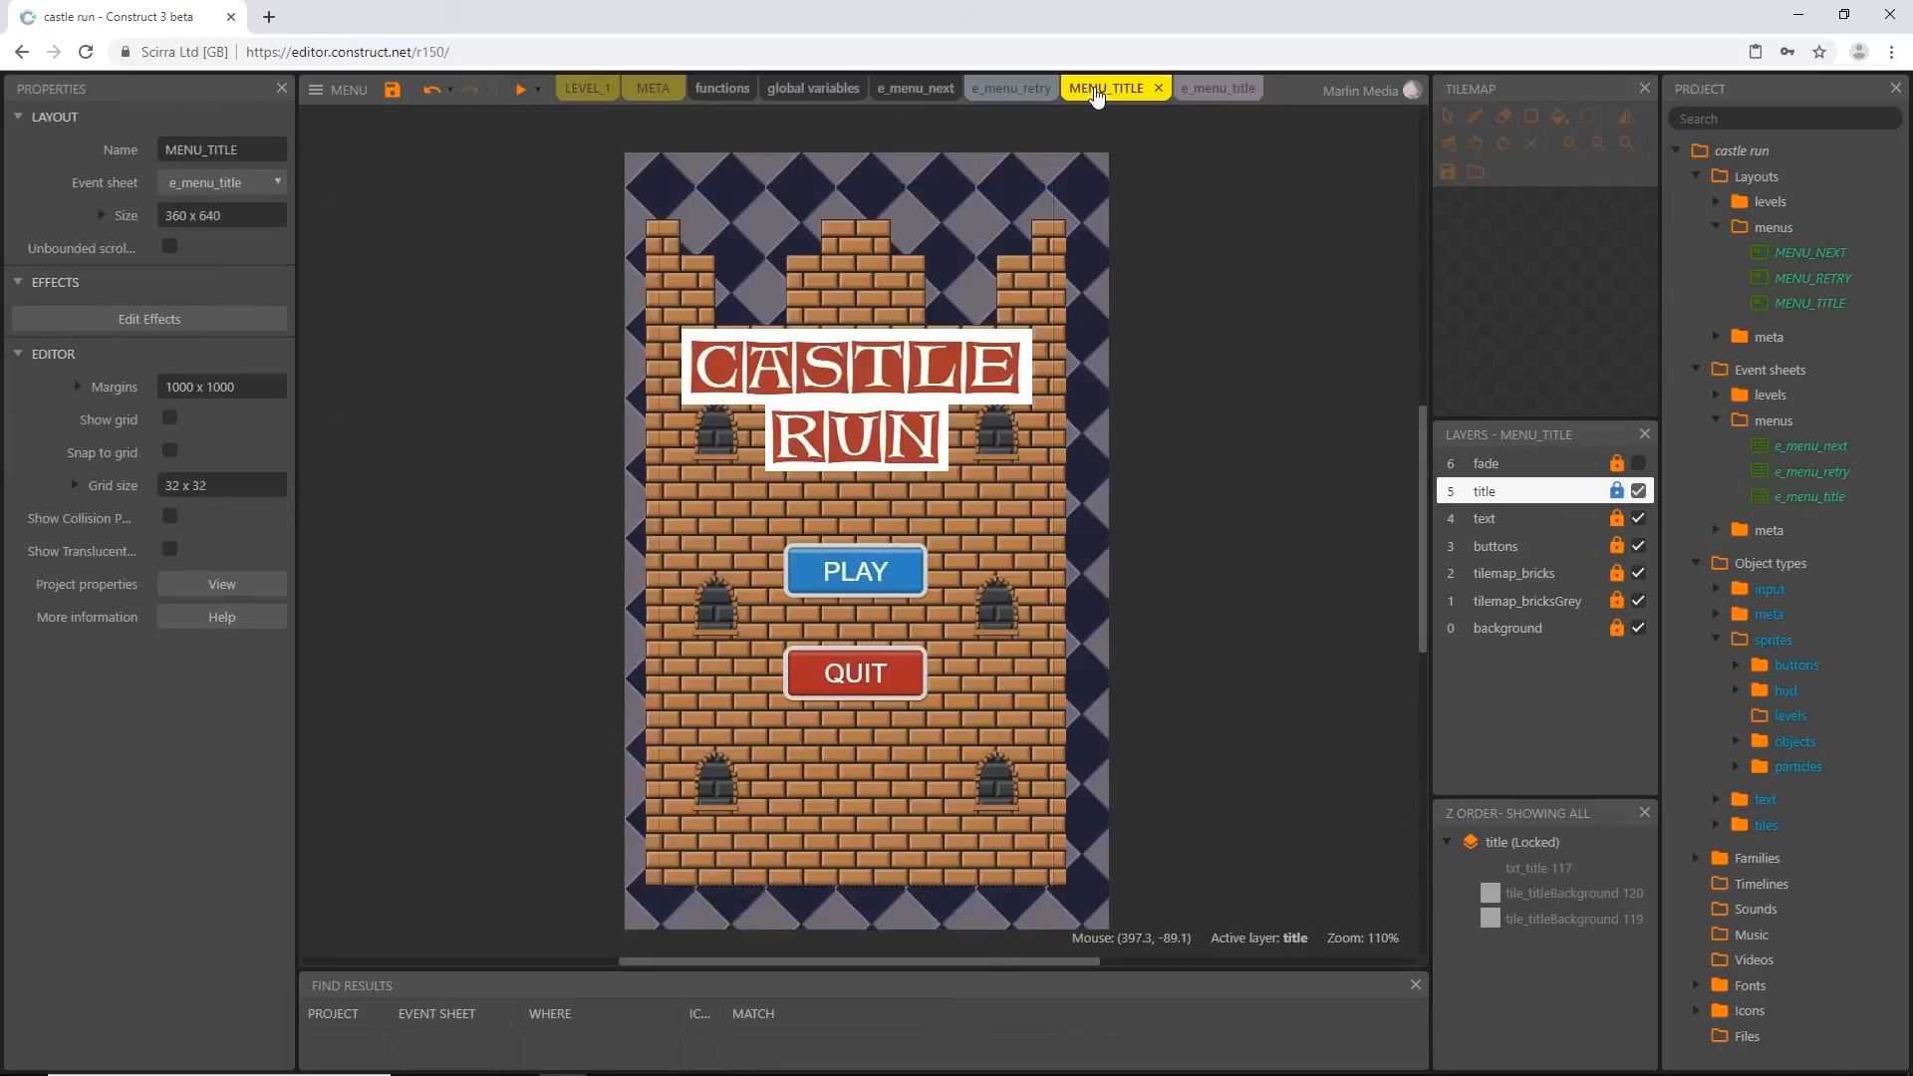
{"action": "left_click", "coordinate": [520, 90]}
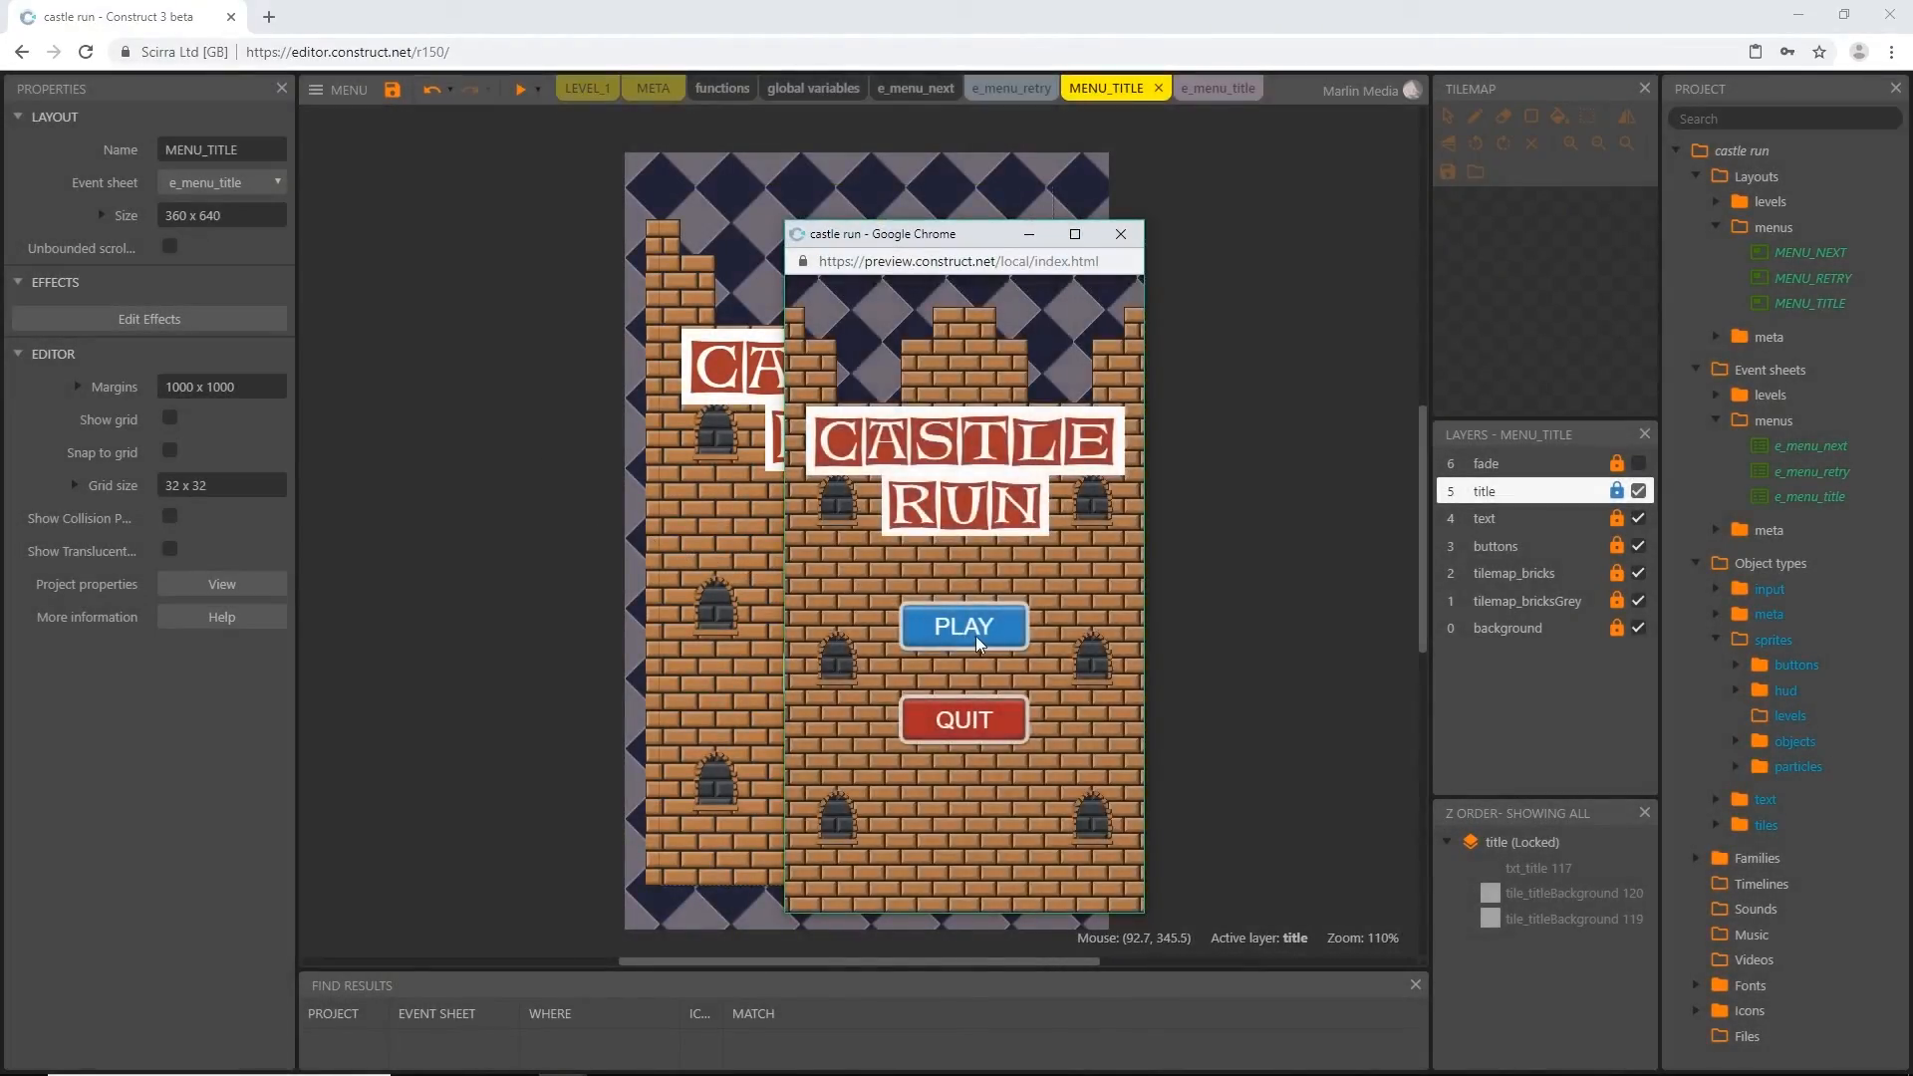
{"action": "left_click", "coordinate": [1074, 234]}
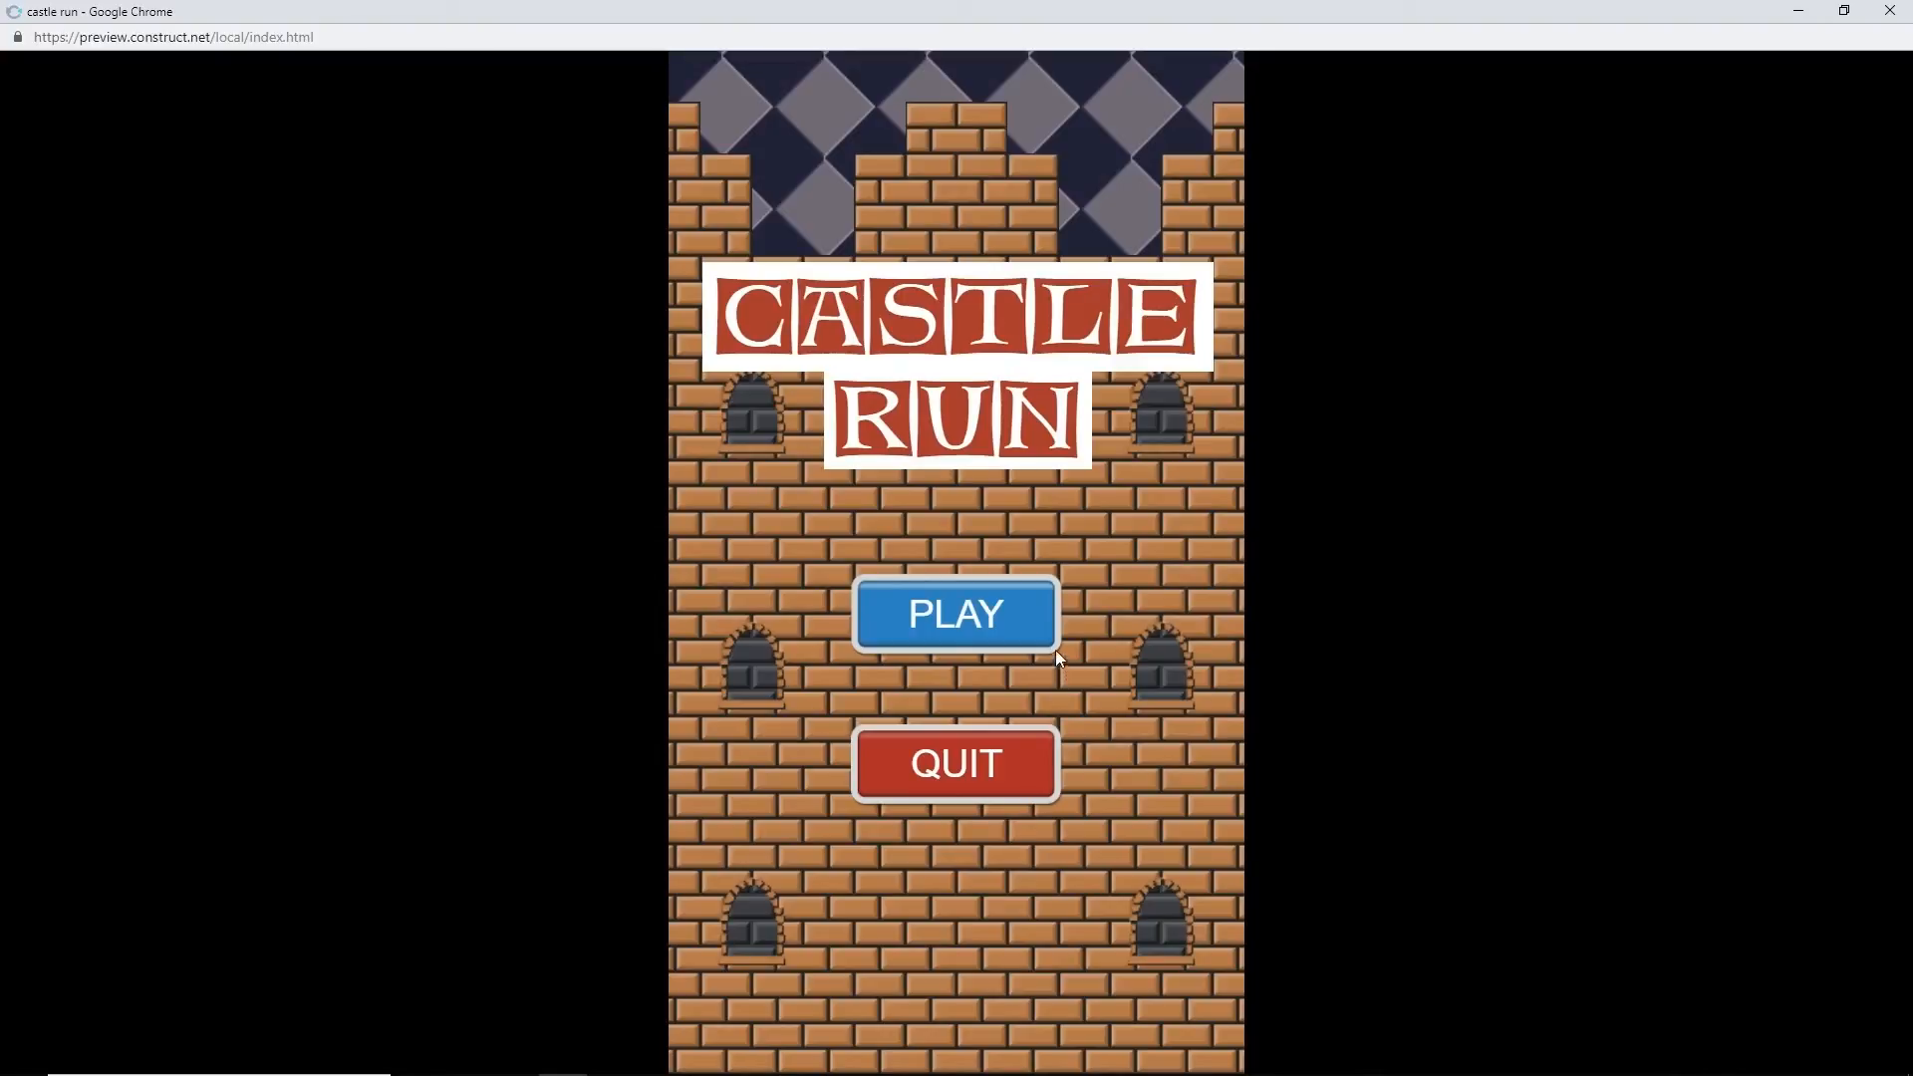
{"action": "left_click", "coordinate": [958, 763]}
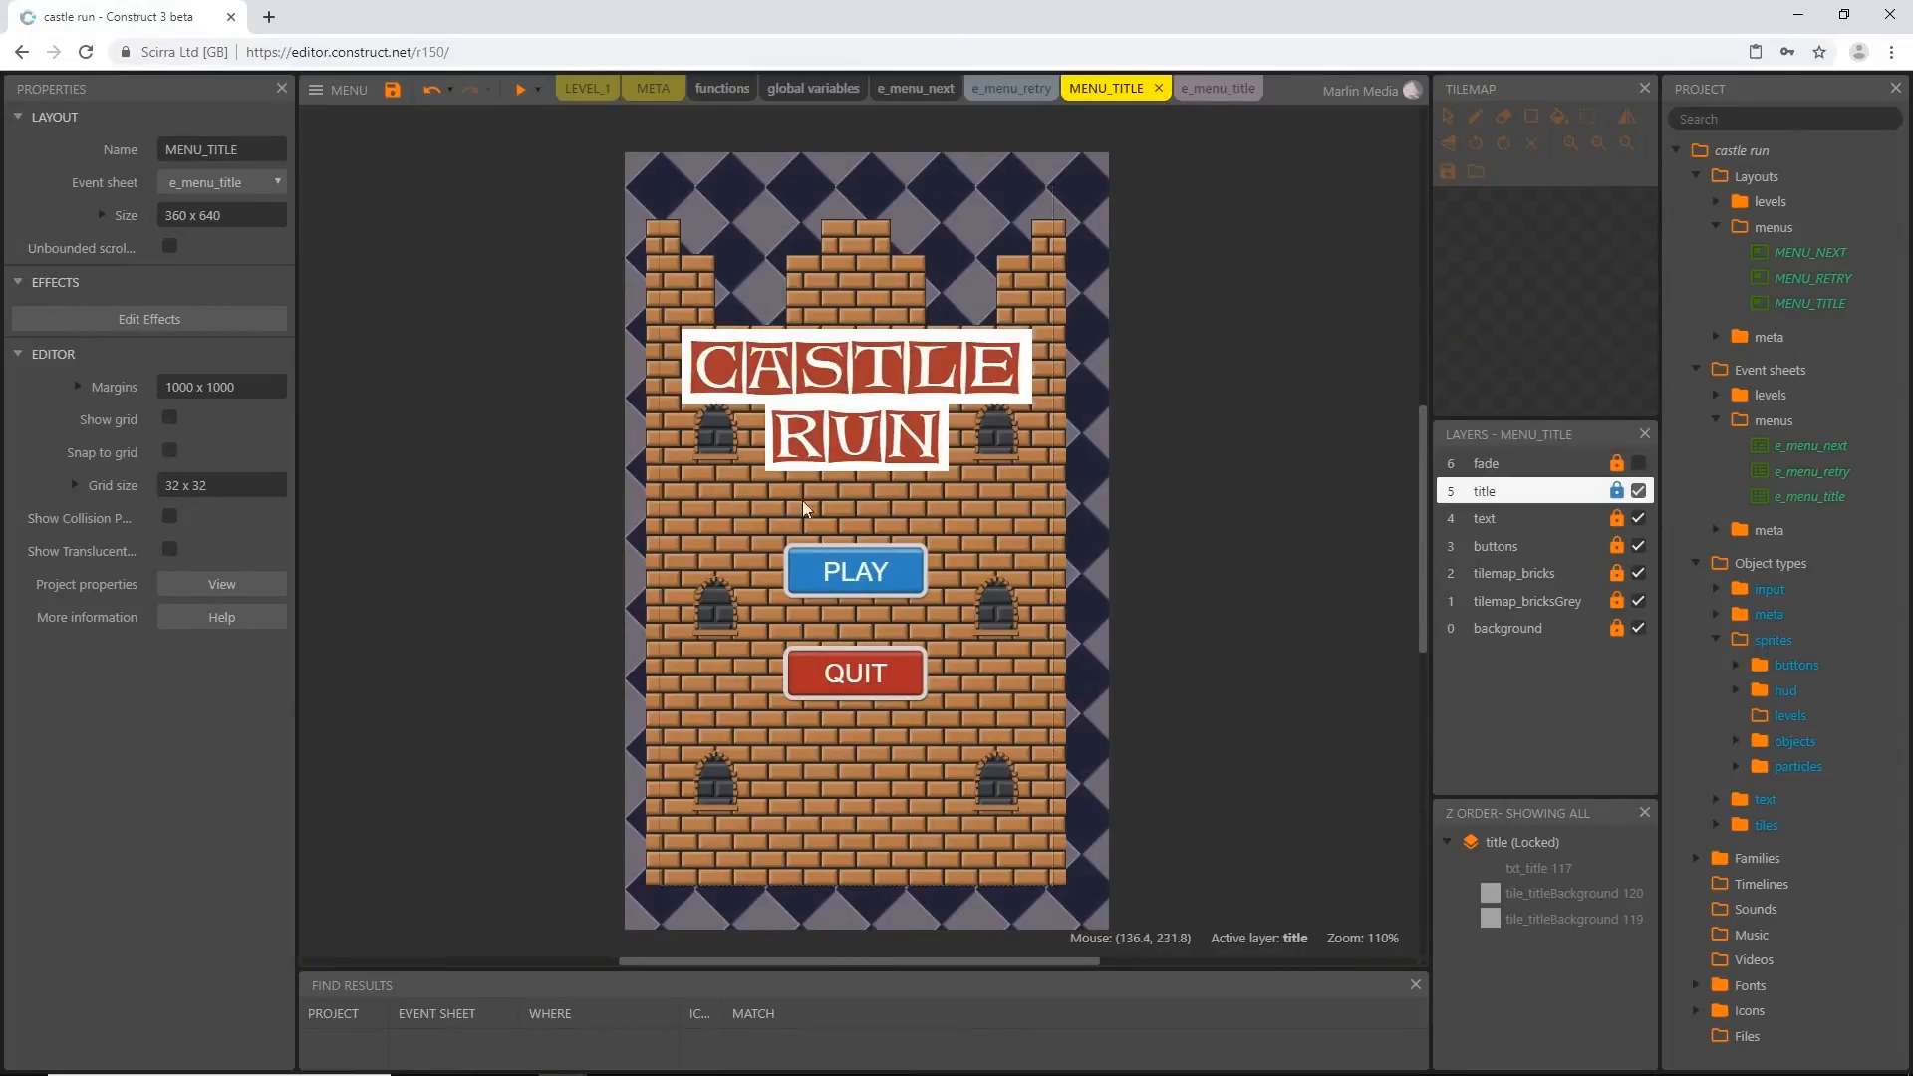
Preview MENU_TITLE again, start the game with PLAY, jump through the level until it ends, and close the preview
{"action": "left_click", "coordinate": [520, 95]}
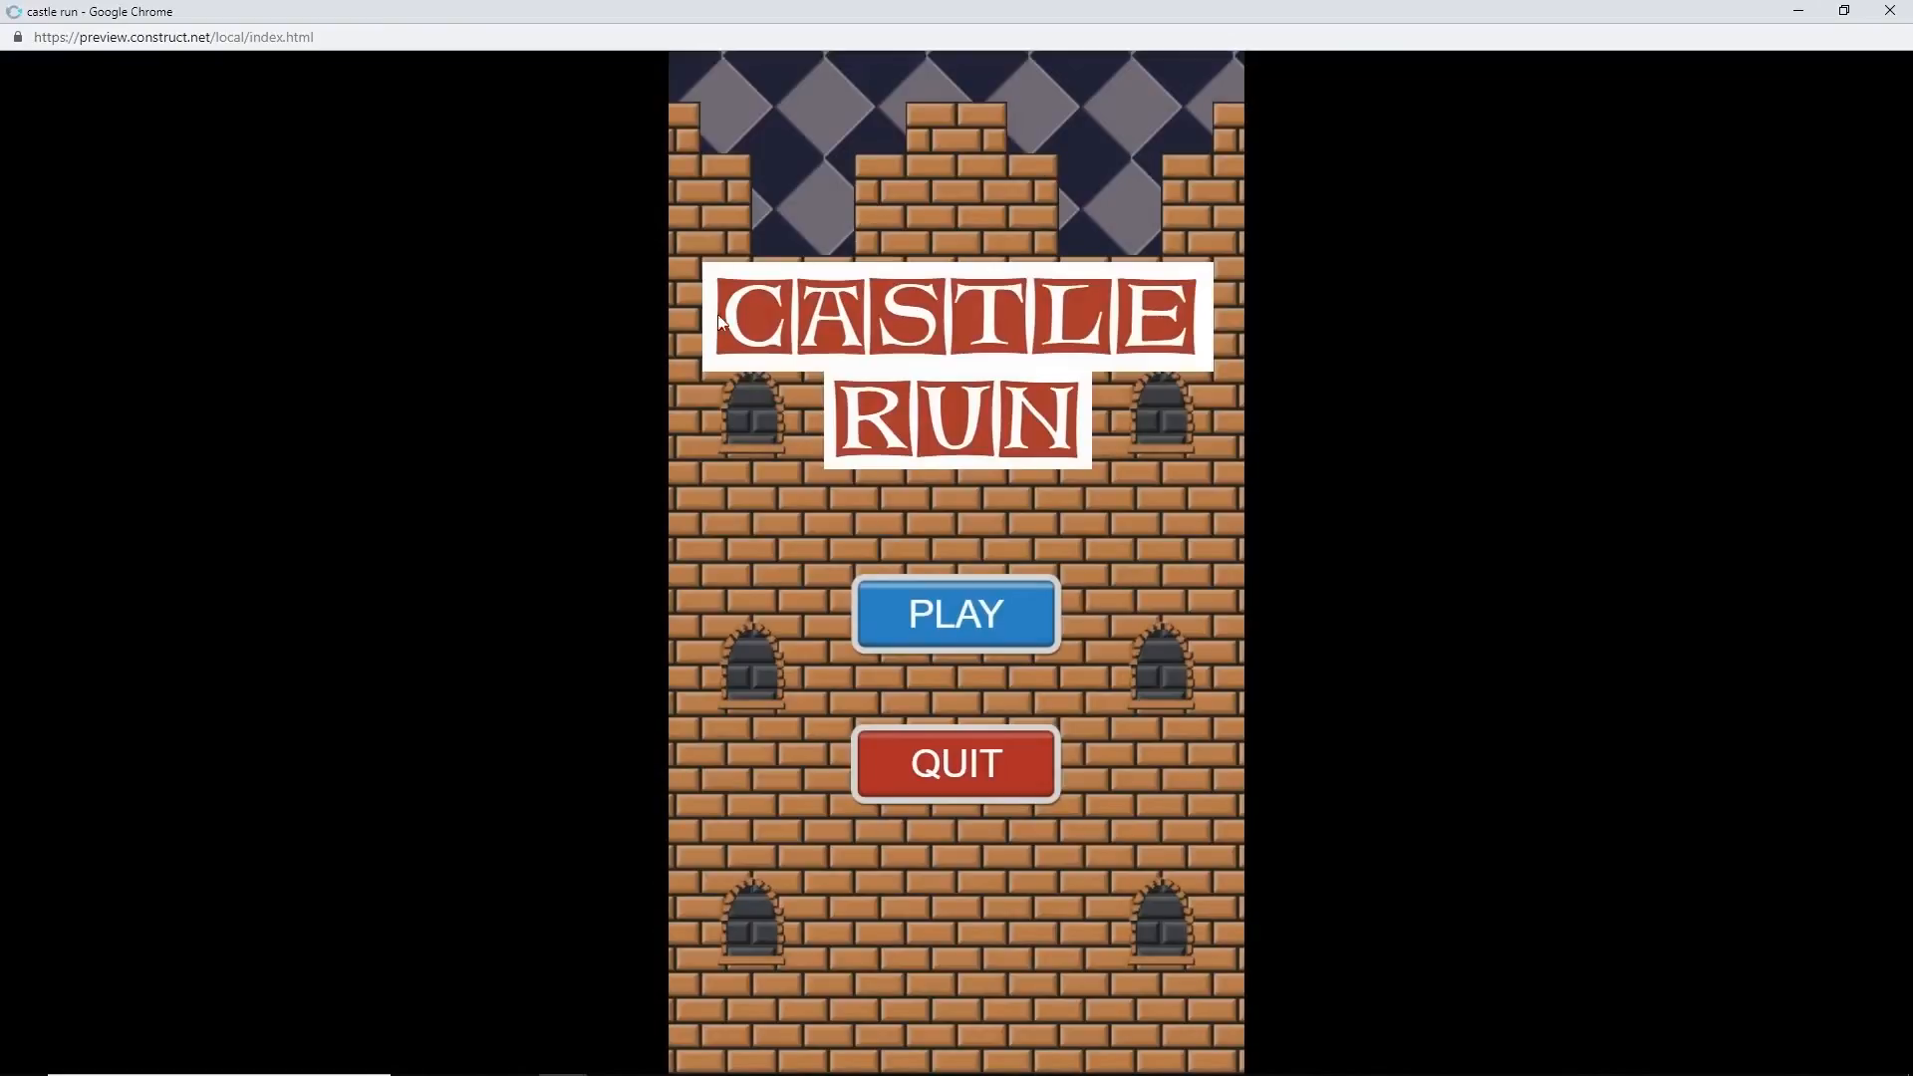
{"action": "left_click", "coordinate": [1020, 614]}
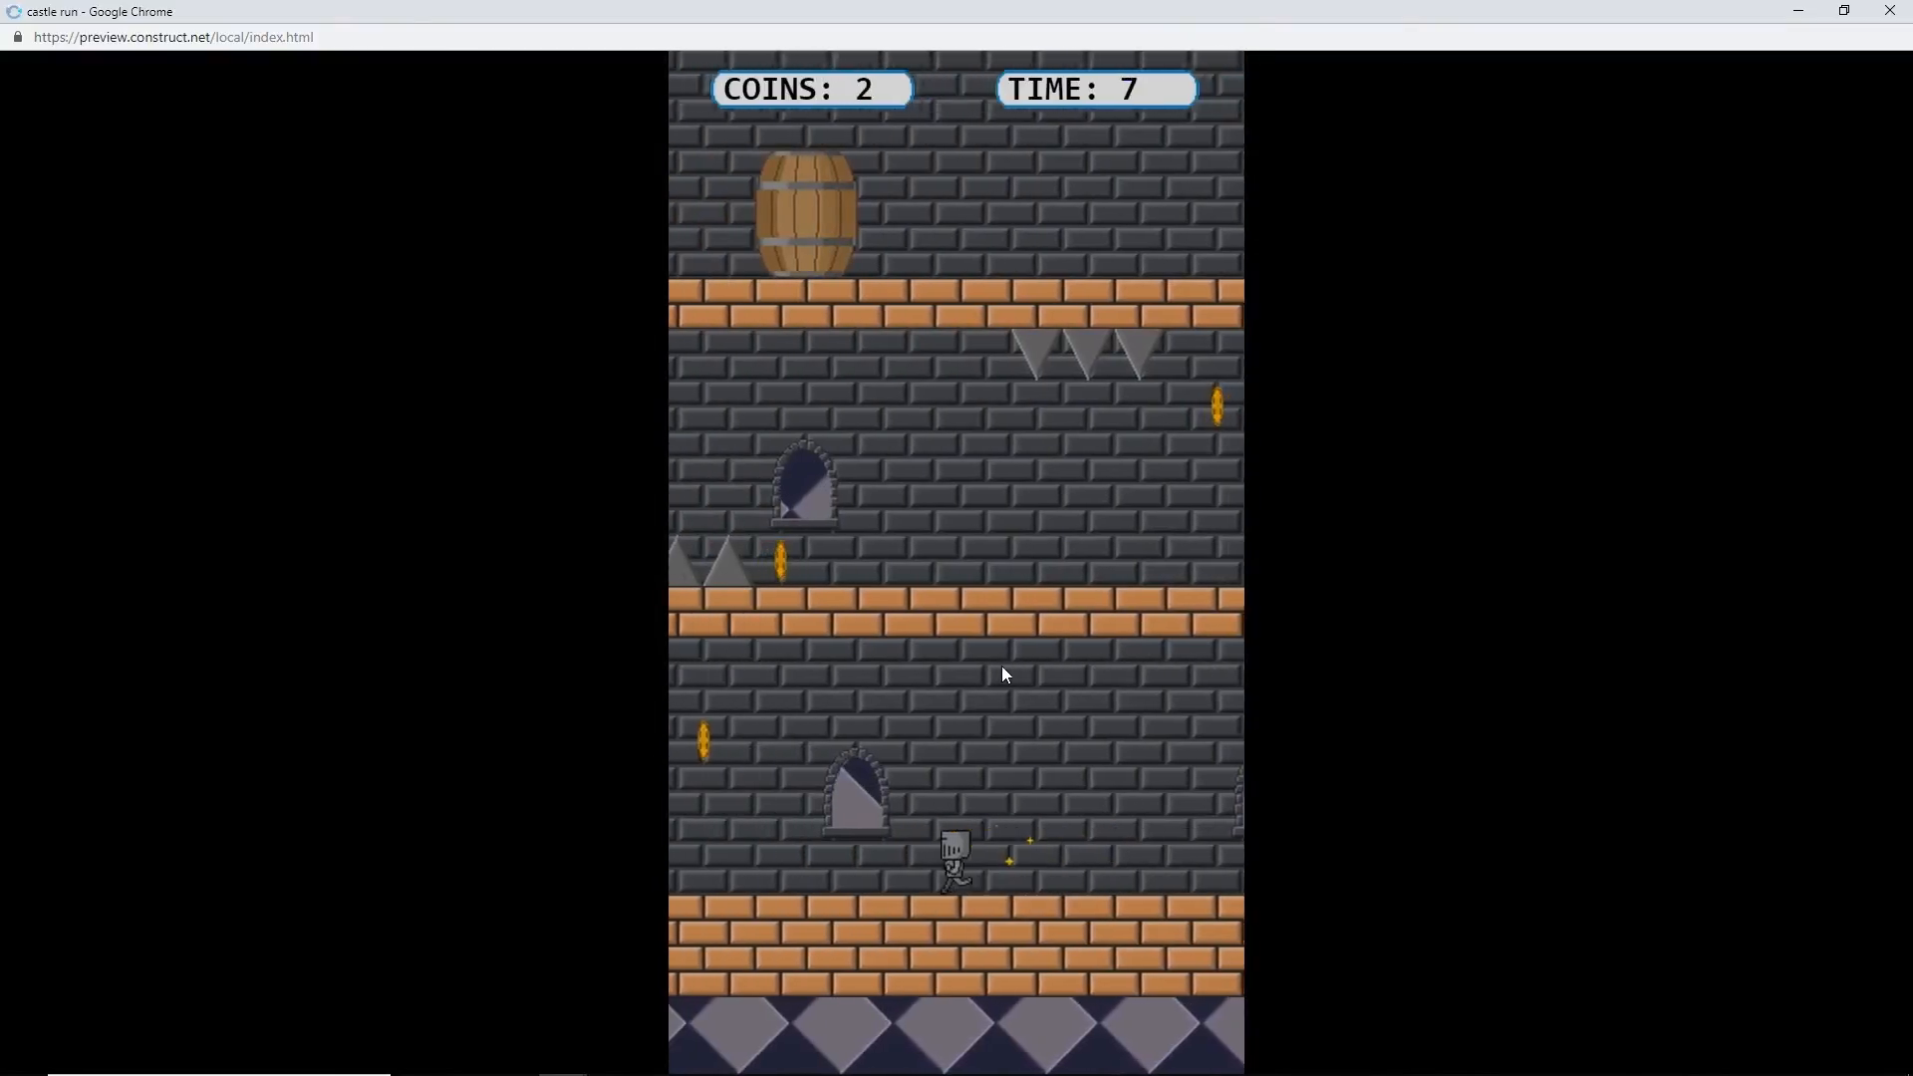
{"action": "left_click", "coordinate": [1003, 667]}
{"action": "left_click", "coordinate": [1002, 667]}
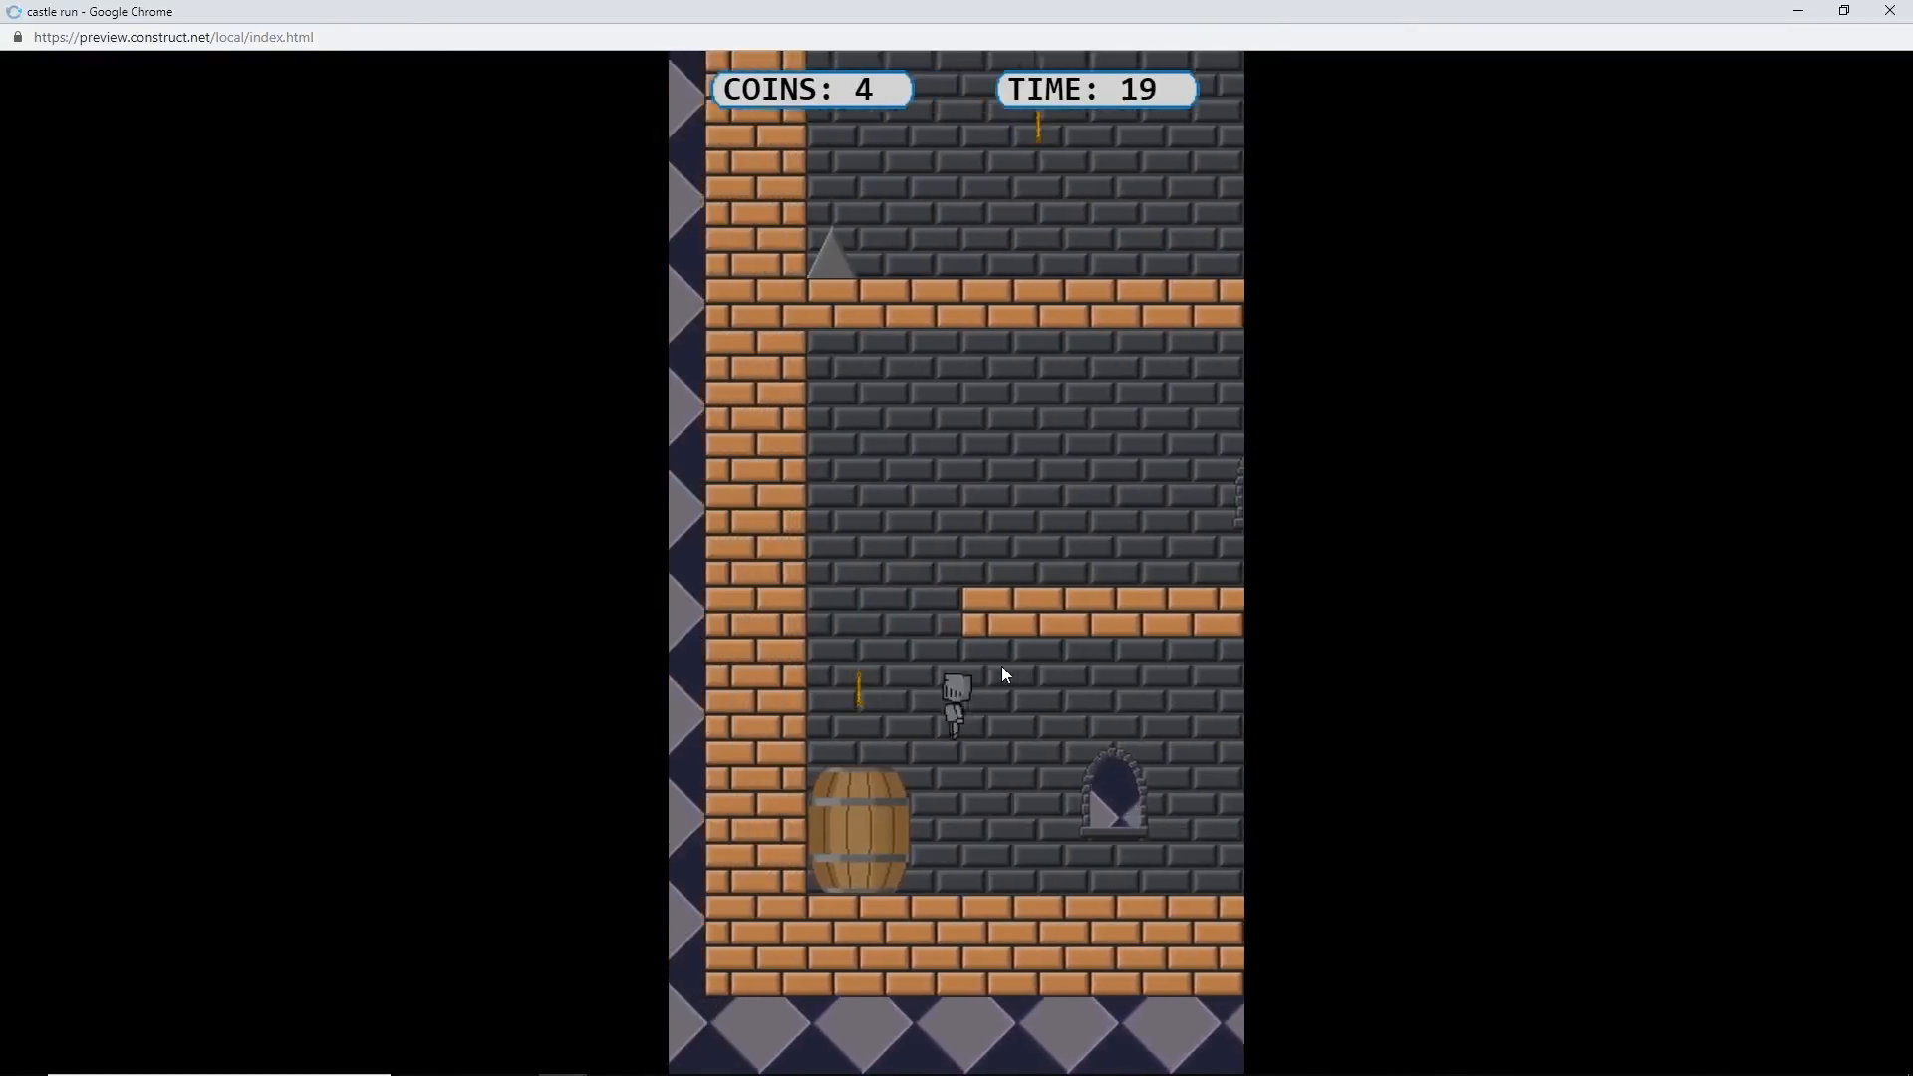
{"action": "left_click", "coordinate": [1002, 667]}
{"action": "left_click", "coordinate": [1003, 666]}
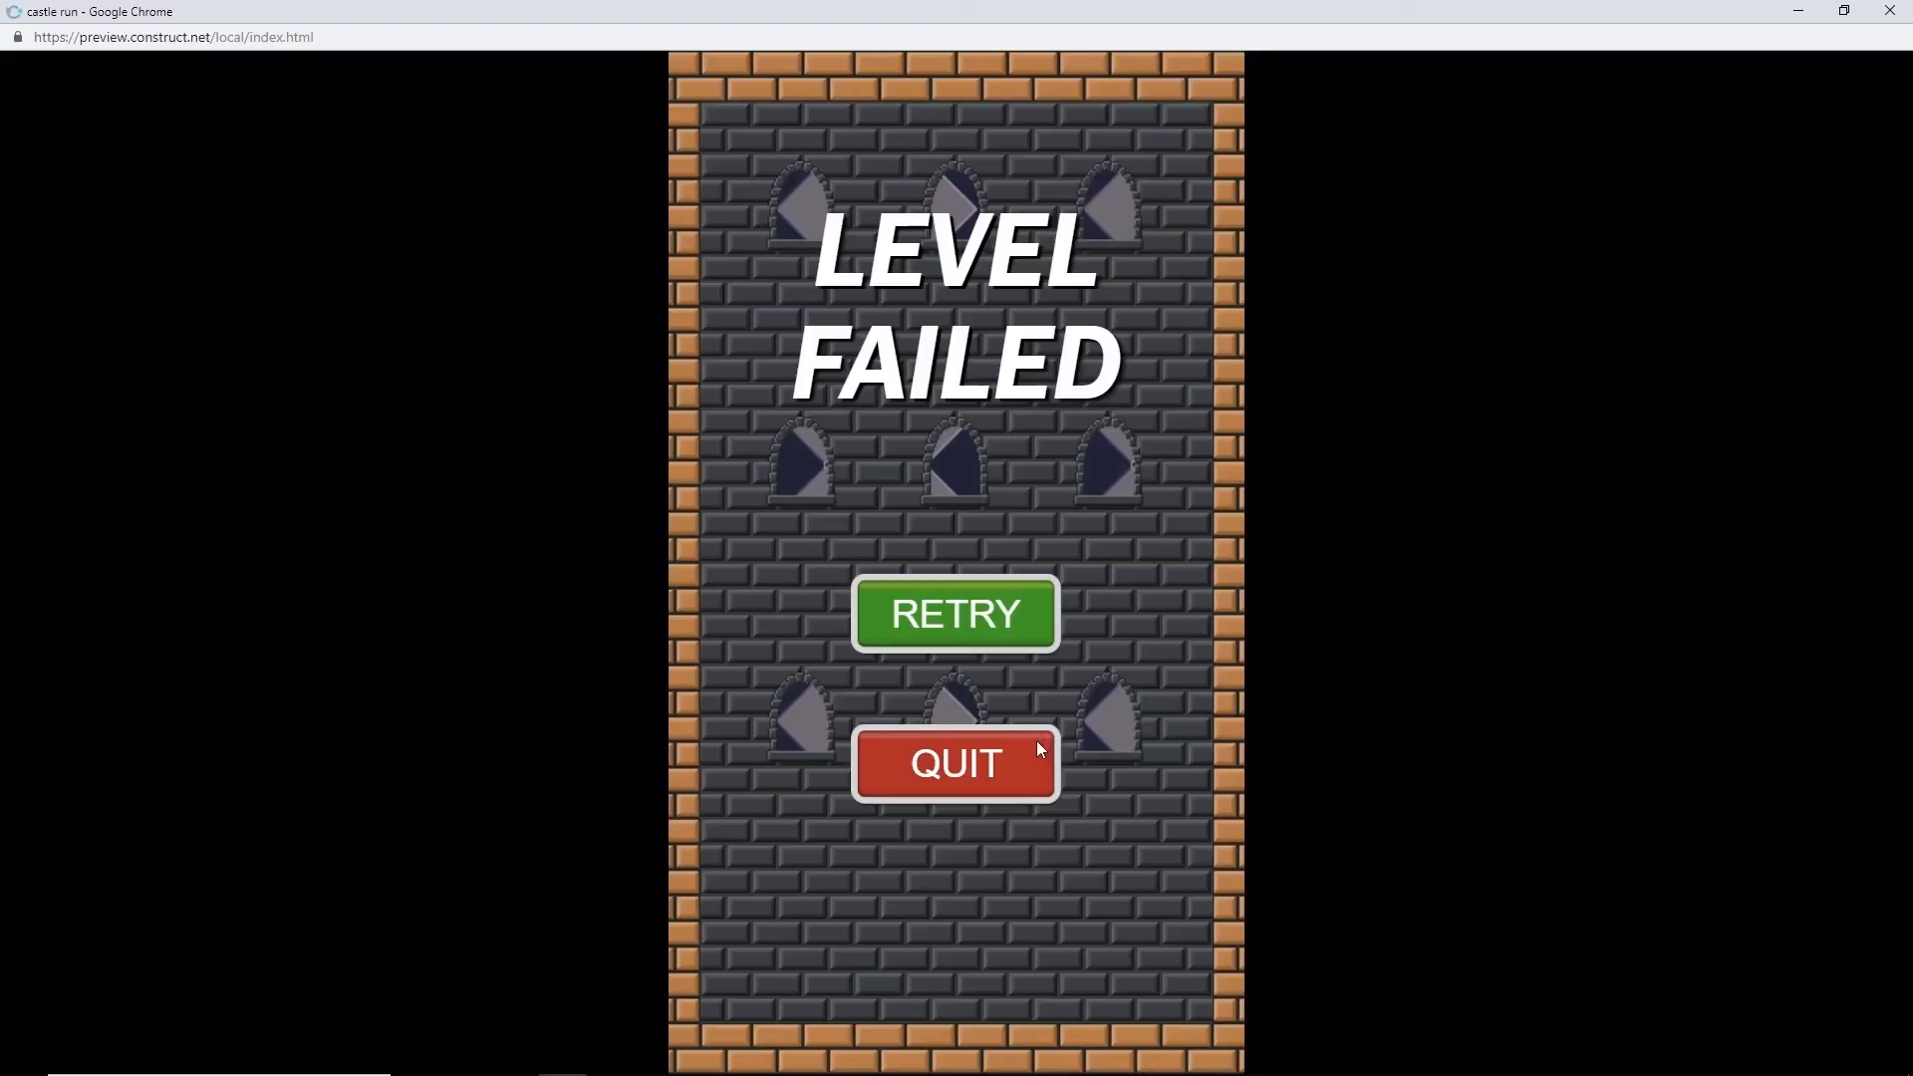
{"action": "left_click", "coordinate": [1891, 12]}
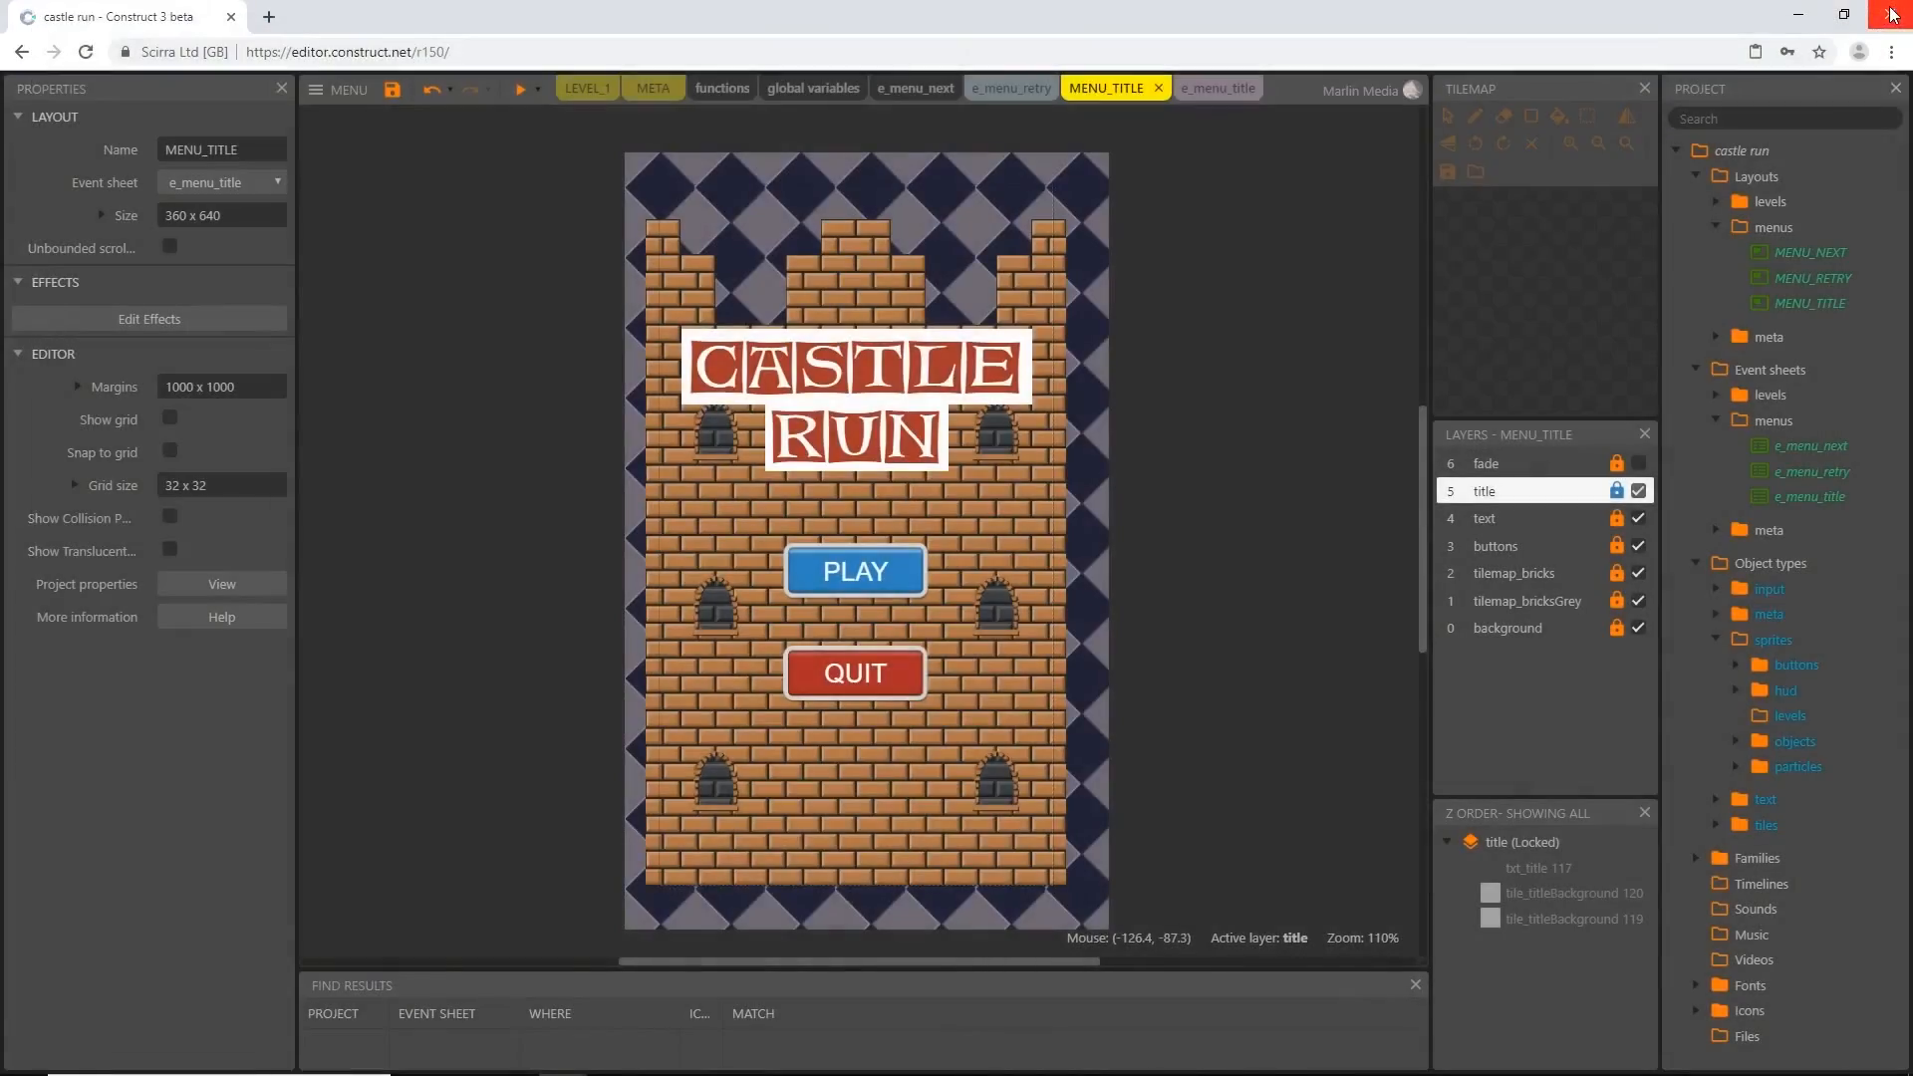
In e_menu_retry, add a System Go to layout action targeting MENU_TITLE to the btn_quit tap event
{"action": "left_click", "coordinate": [1009, 90]}
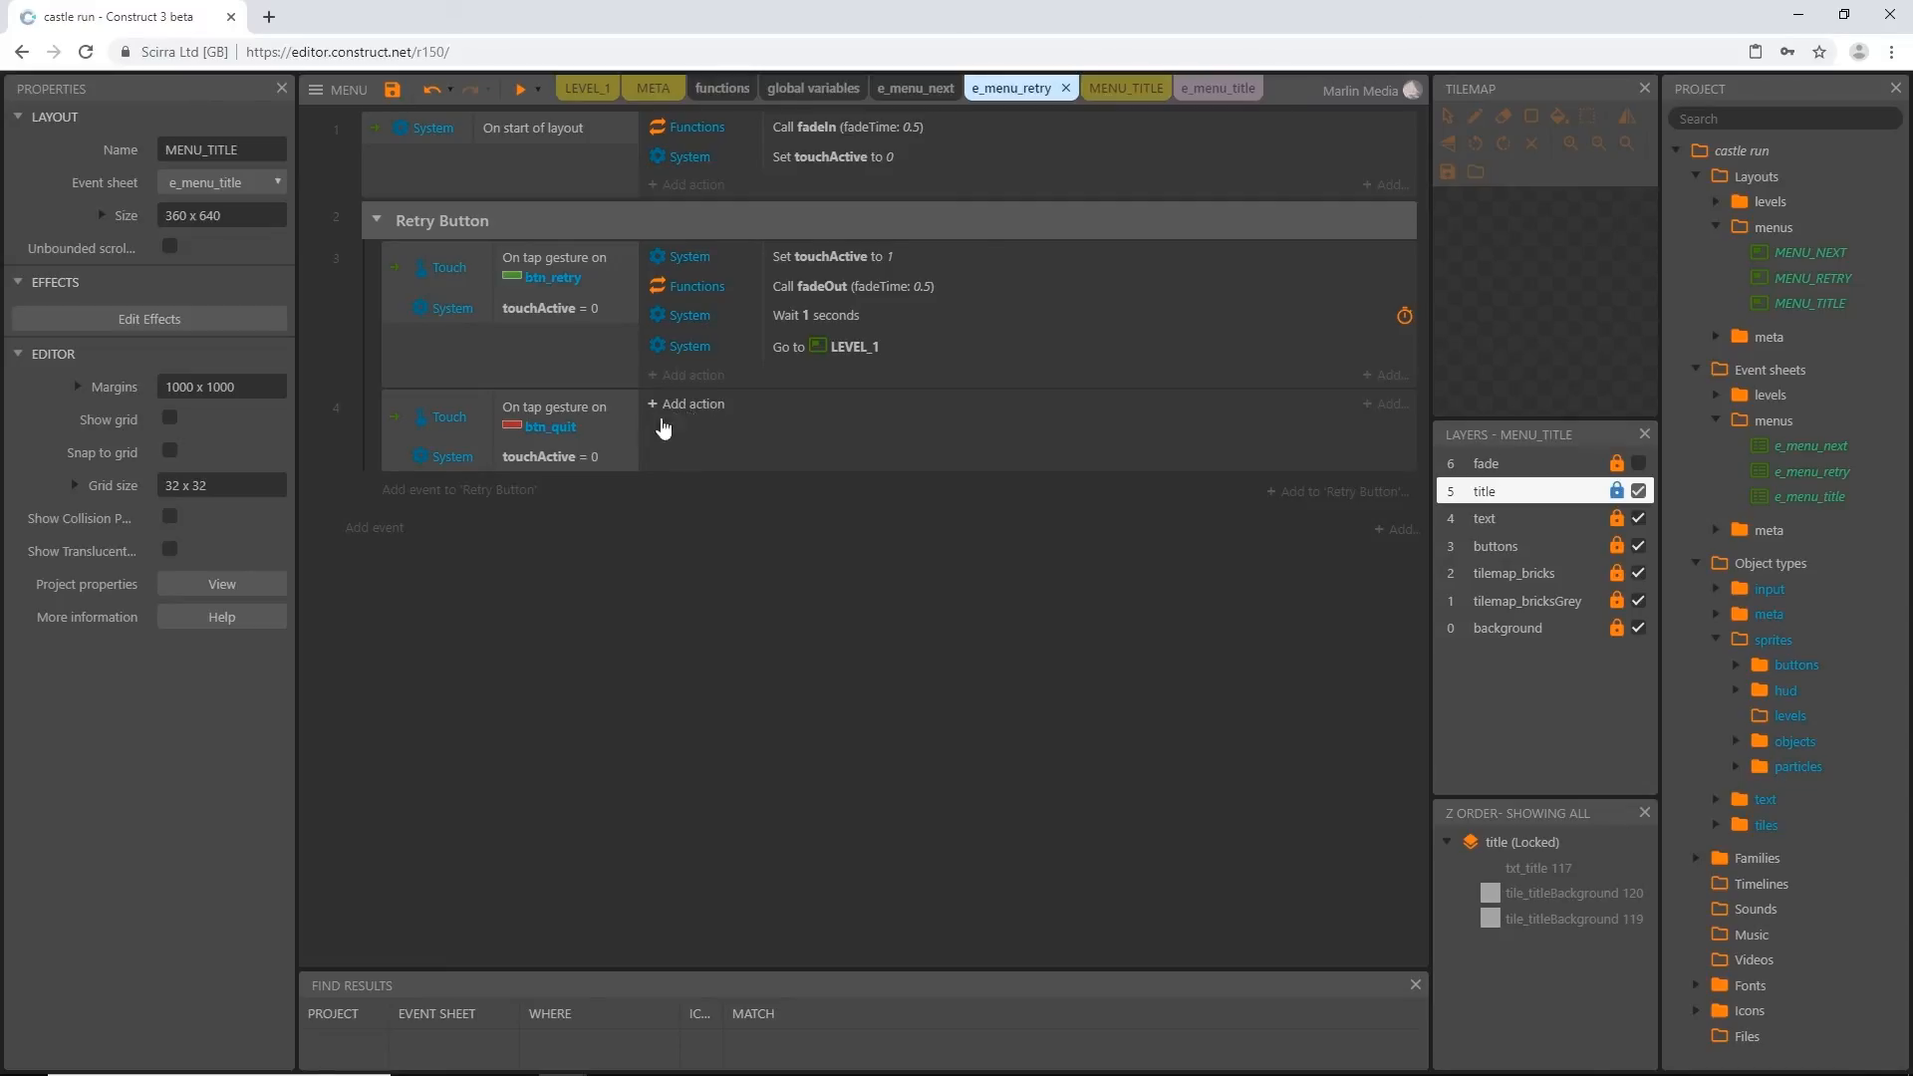
{"action": "left_click", "coordinate": [546, 428]}
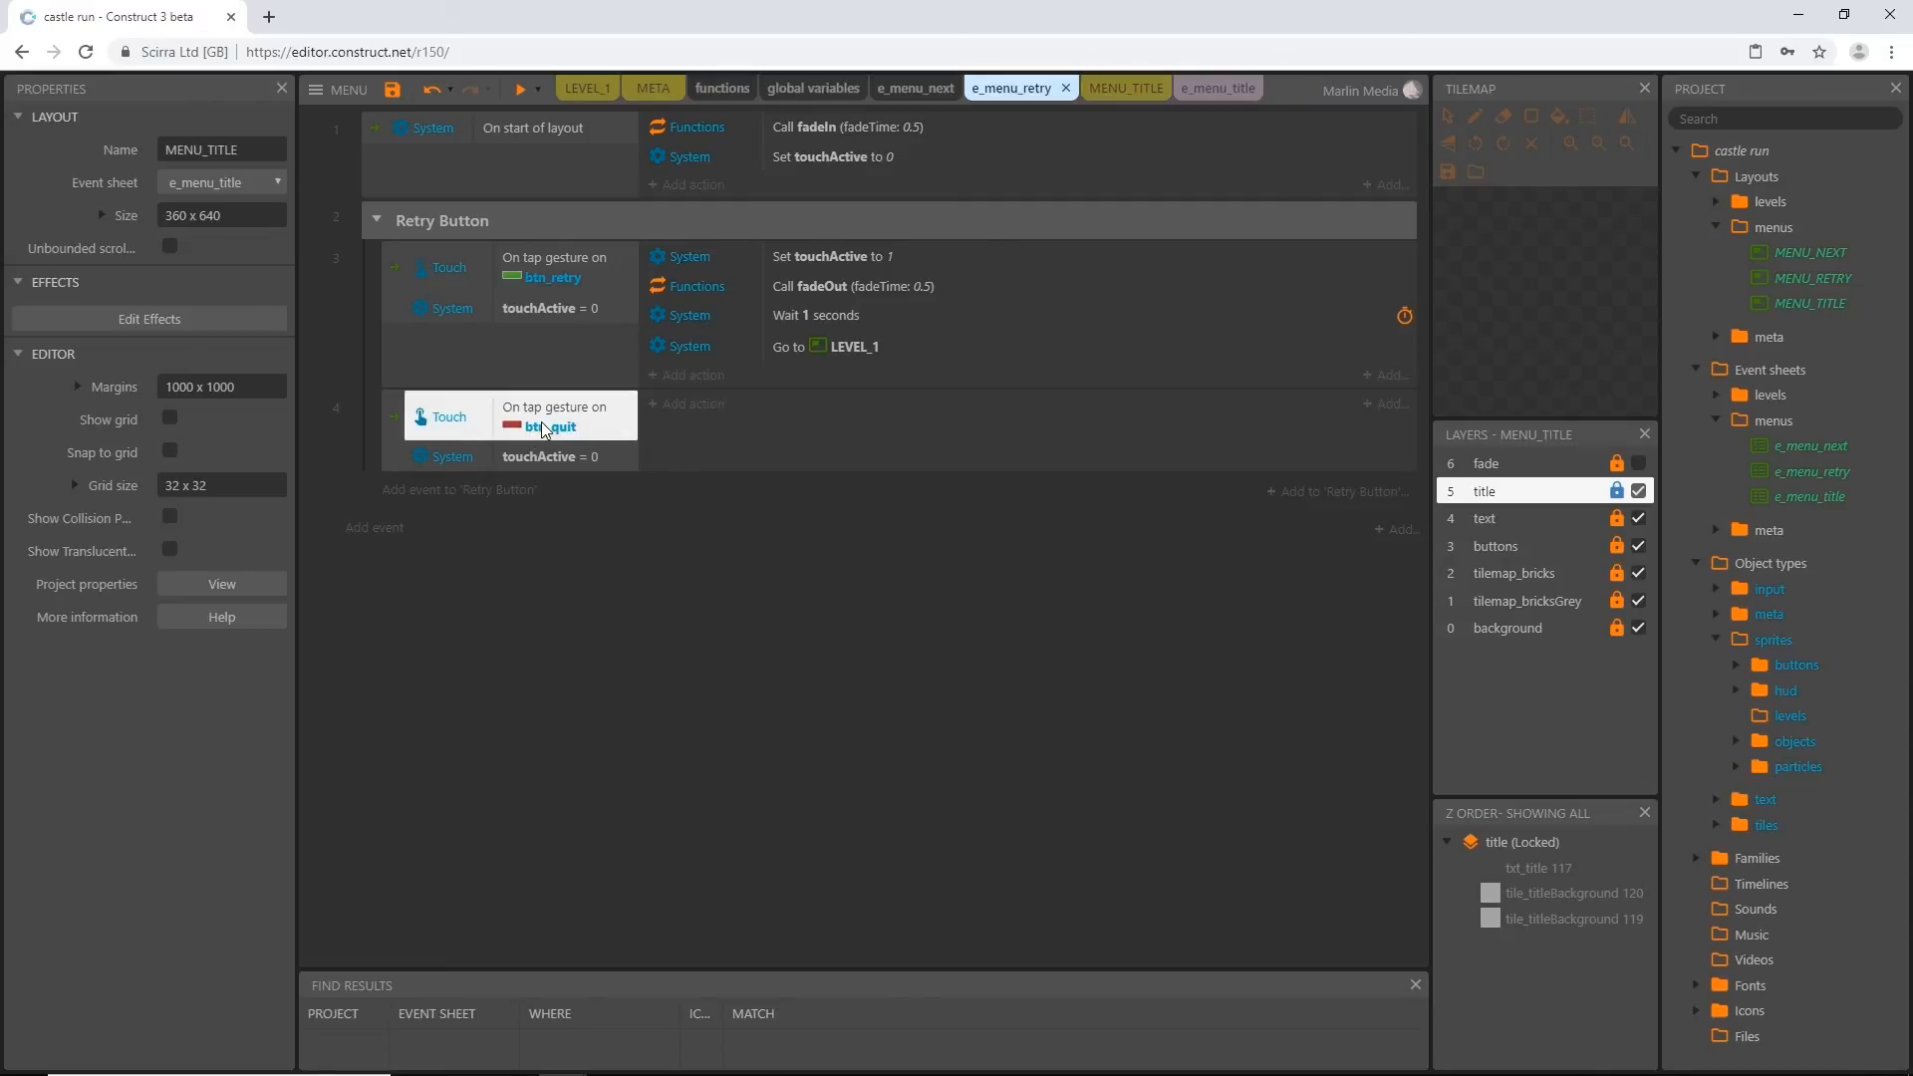
{"action": "left_click", "coordinate": [700, 417]}
{"action": "double_click", "coordinate": [1096, 514]}
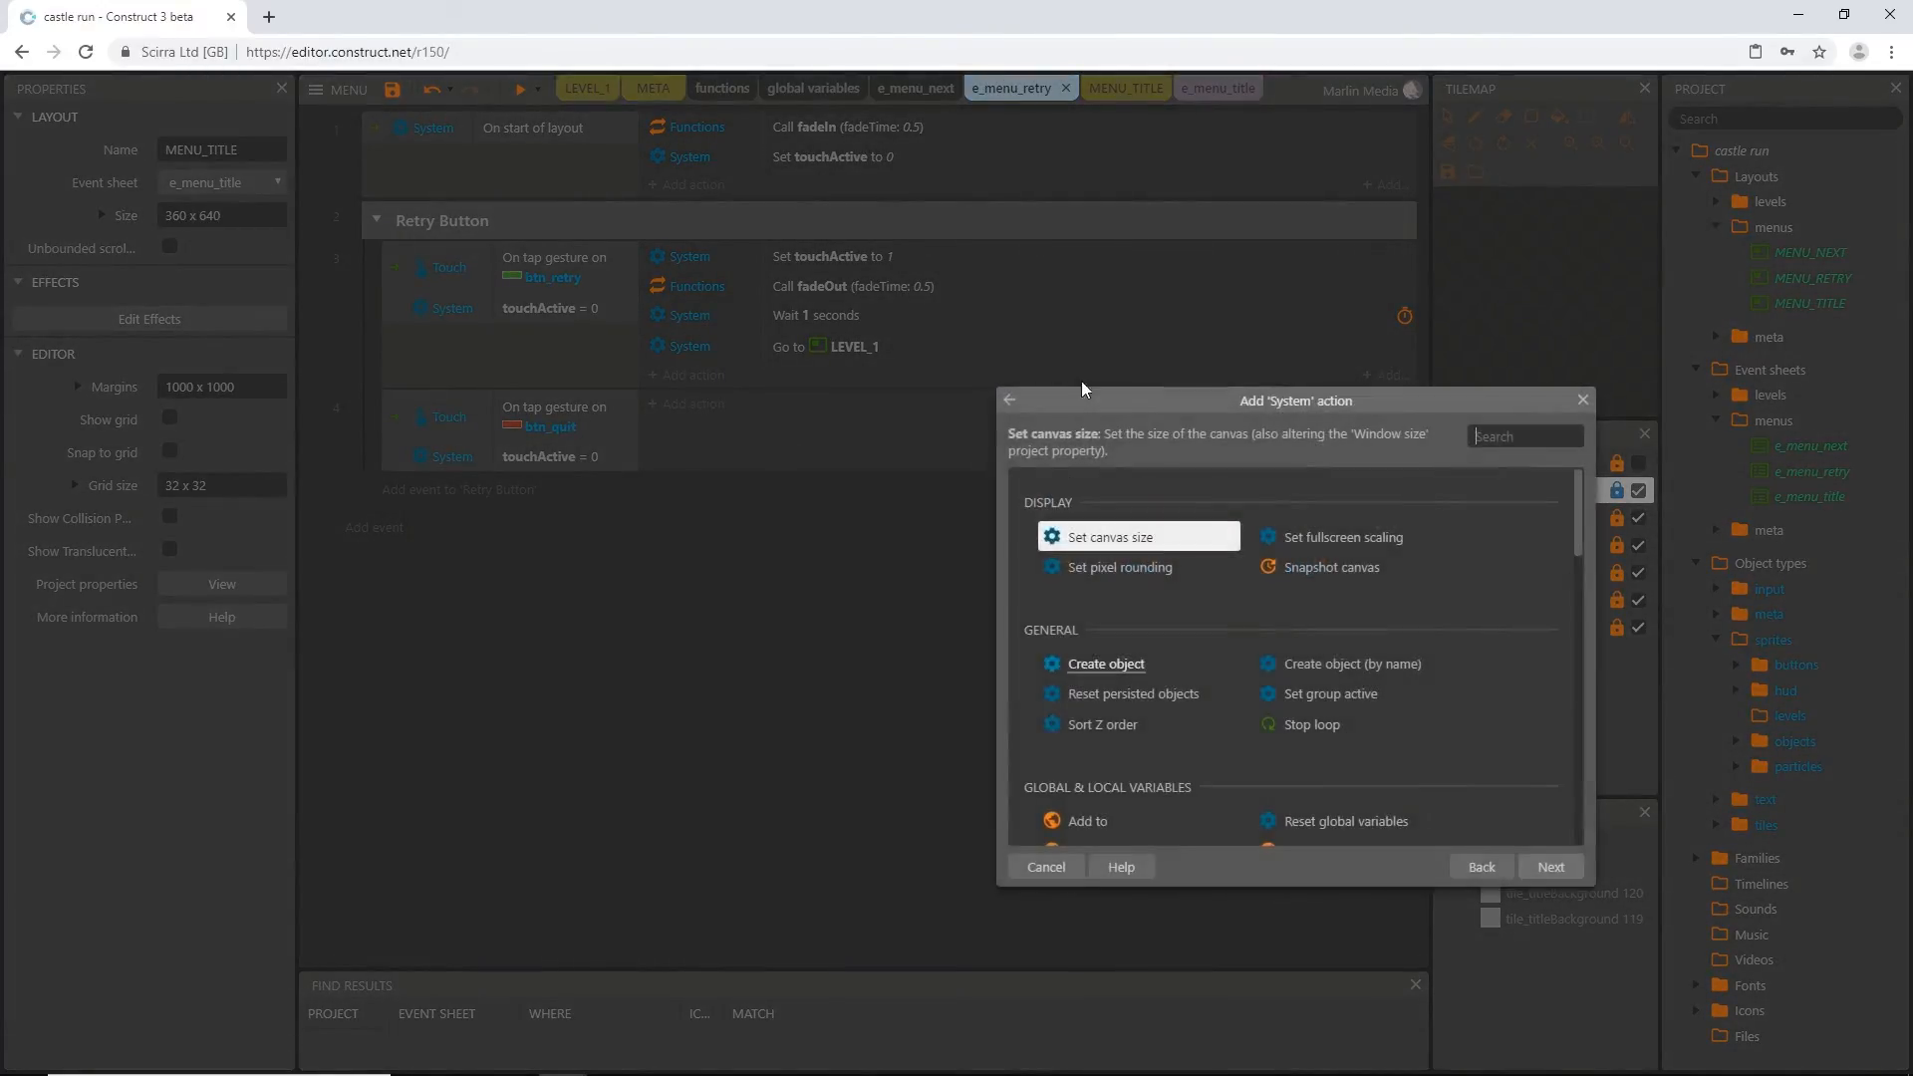
{"action": "type", "text": "go to"}
{"action": "key", "text": "Return"}
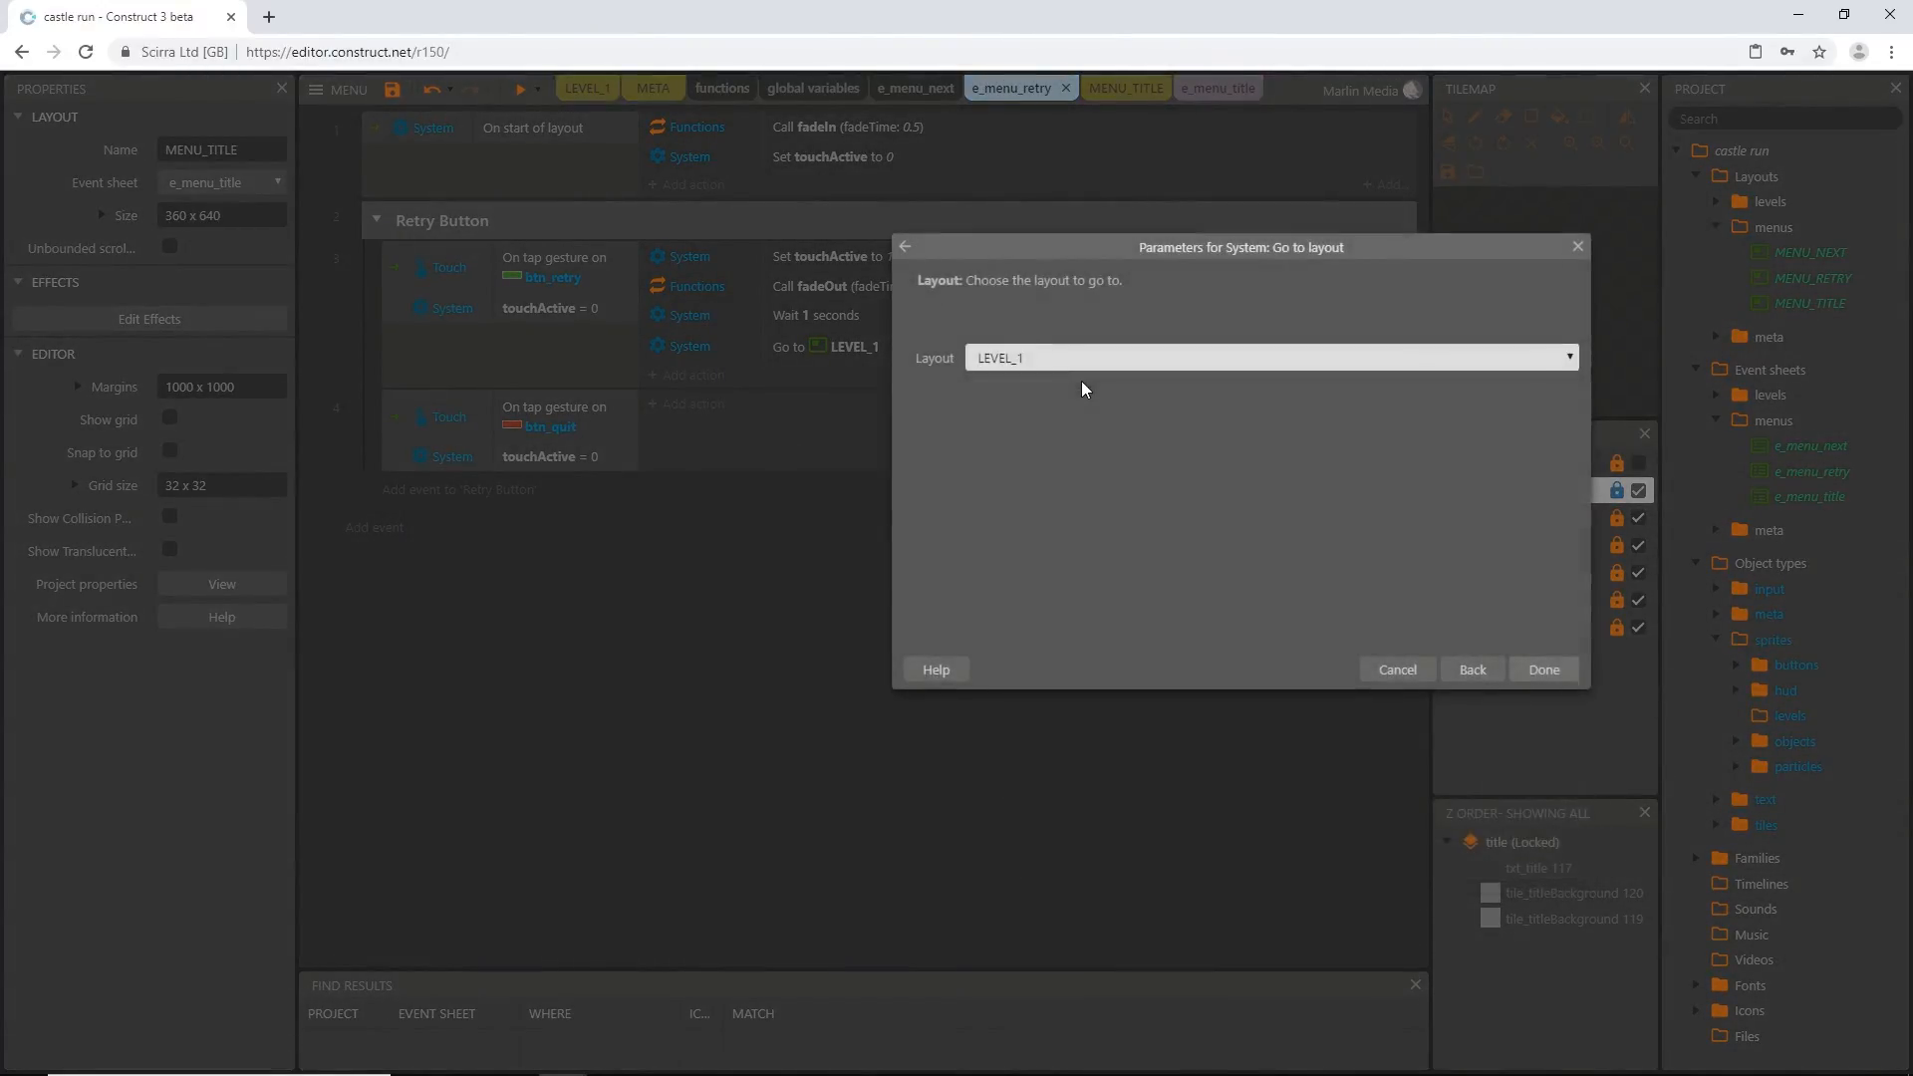
{"action": "left_click", "coordinate": [1065, 357]}
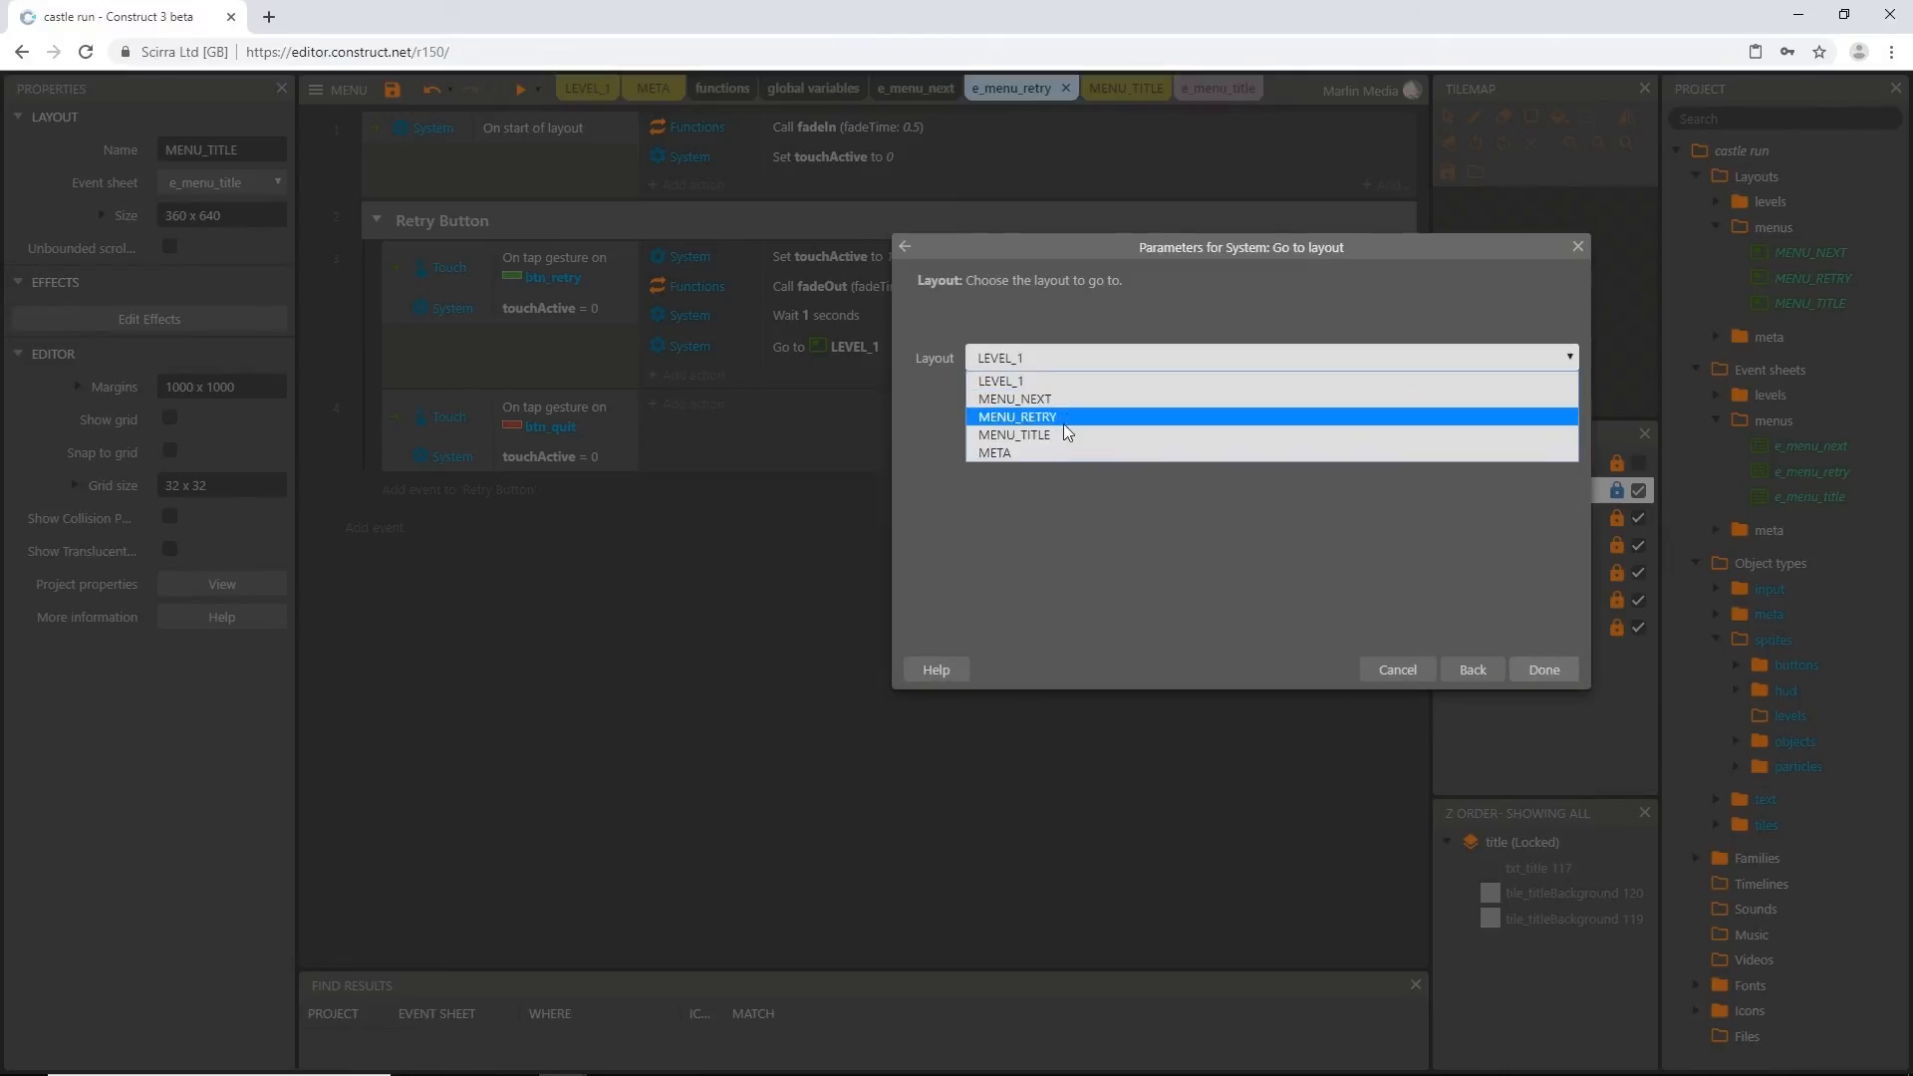
{"action": "left_click", "coordinate": [1102, 448]}
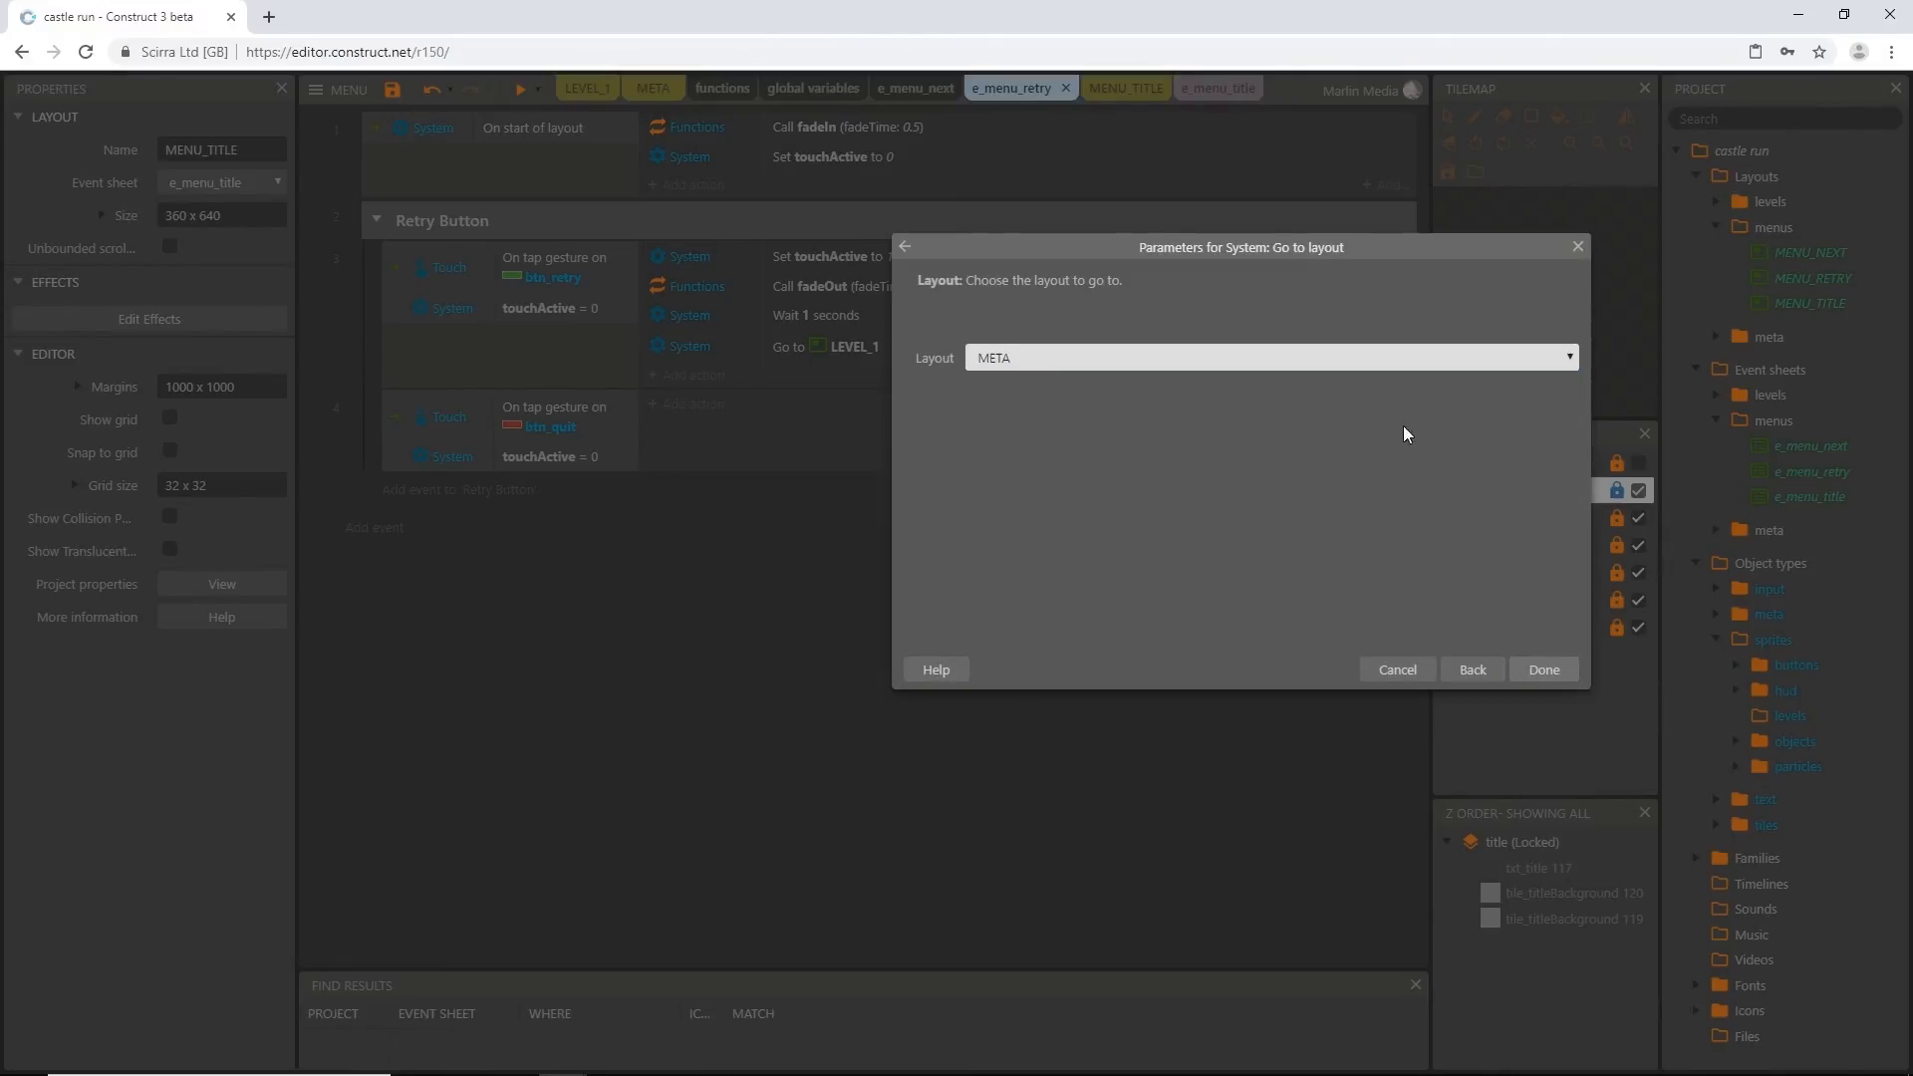
{"action": "left_click", "coordinate": [1289, 355]}
{"action": "left_click", "coordinate": [1116, 436]}
{"action": "left_click", "coordinate": [1546, 672]}
Preview the game, play until the level fails, quit to the title screen and quit again from there
{"action": "left_click", "coordinate": [522, 91]}
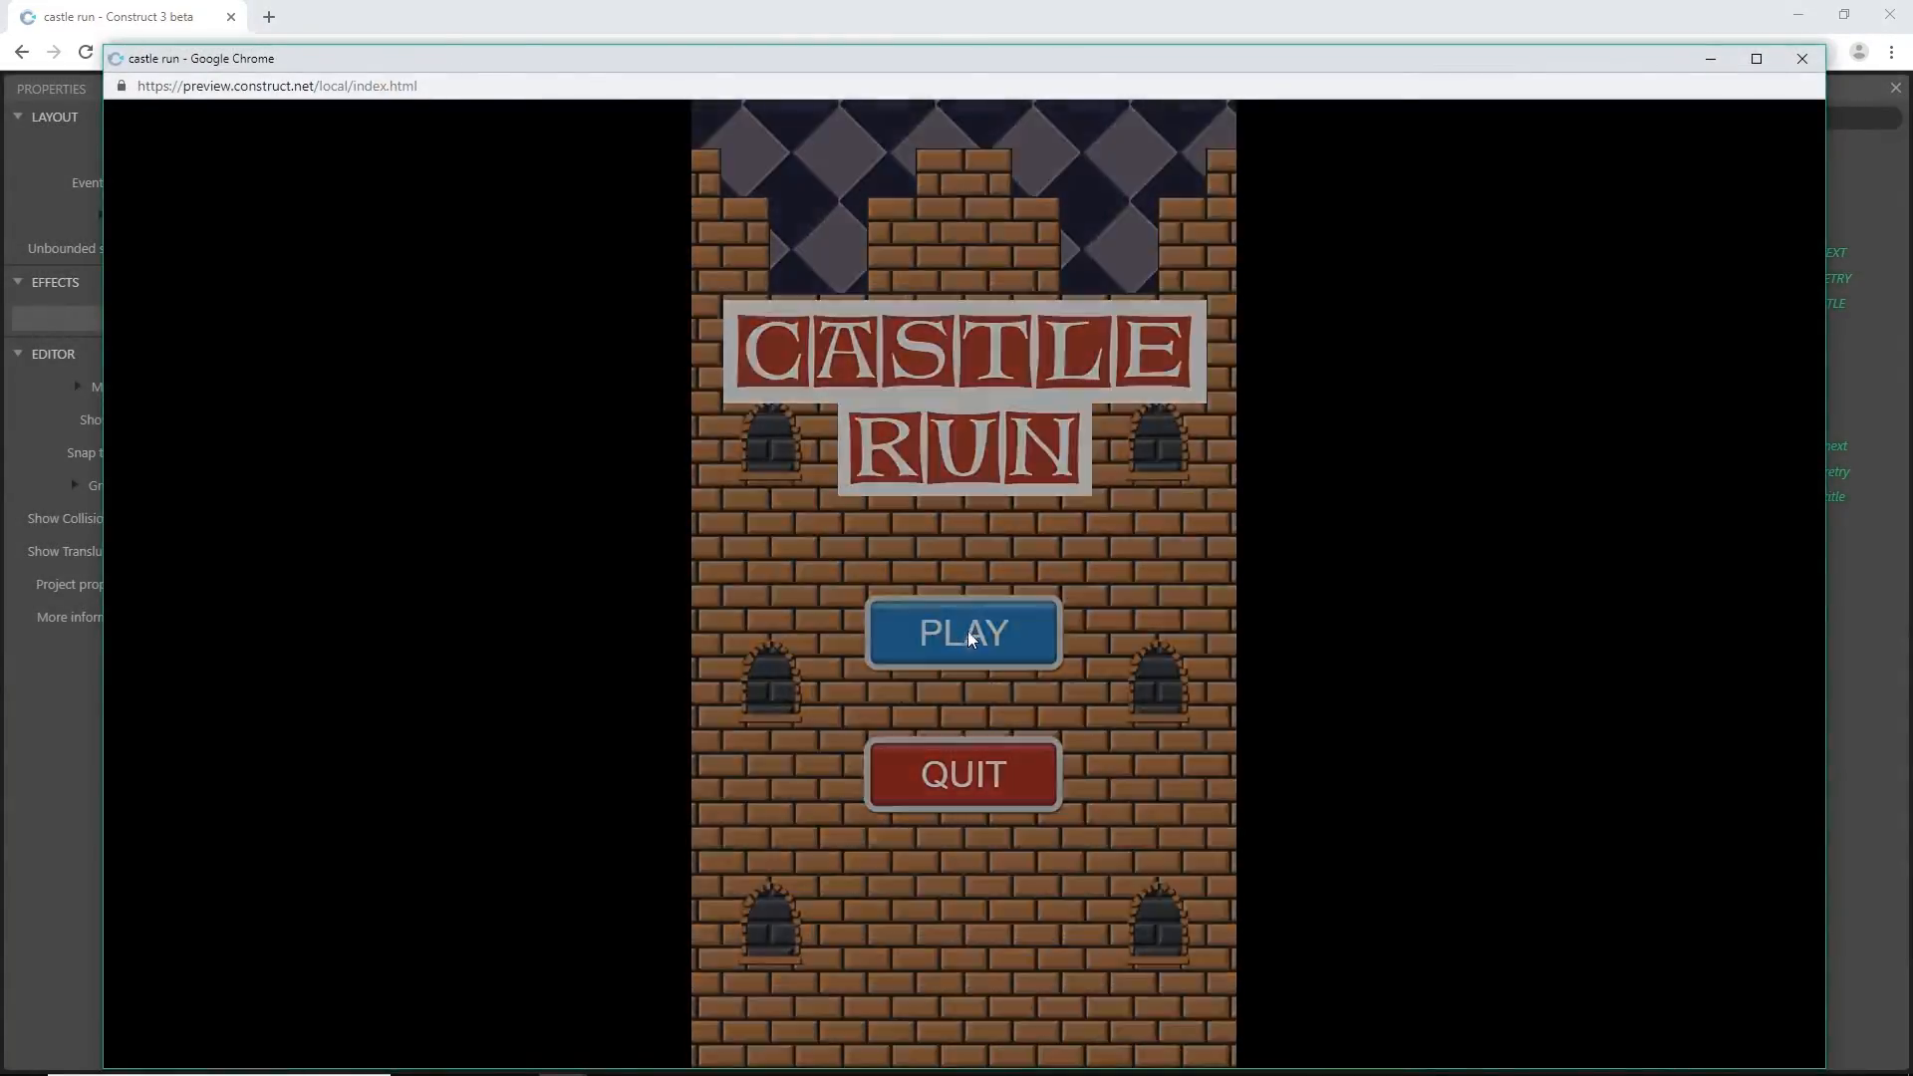
{"action": "left_click", "coordinate": [966, 631]}
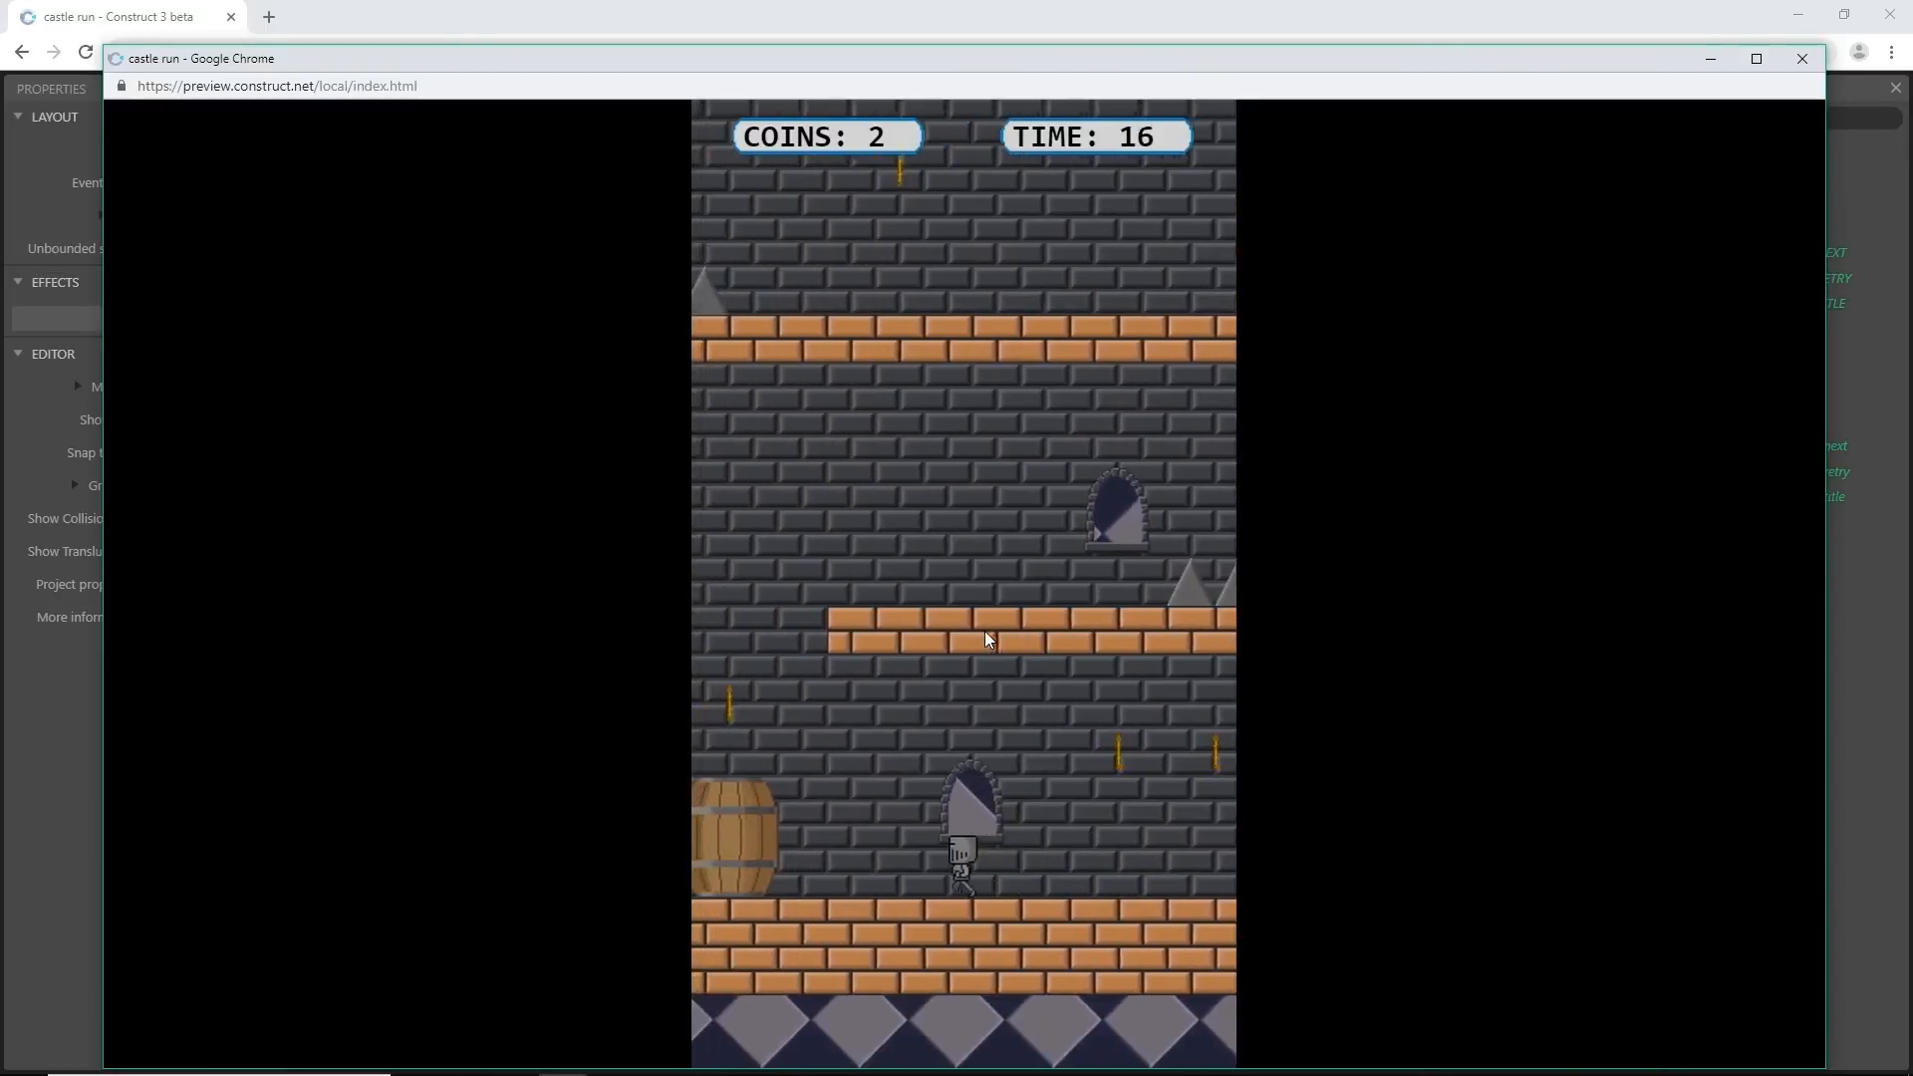
{"action": "left_click", "coordinate": [984, 631]}
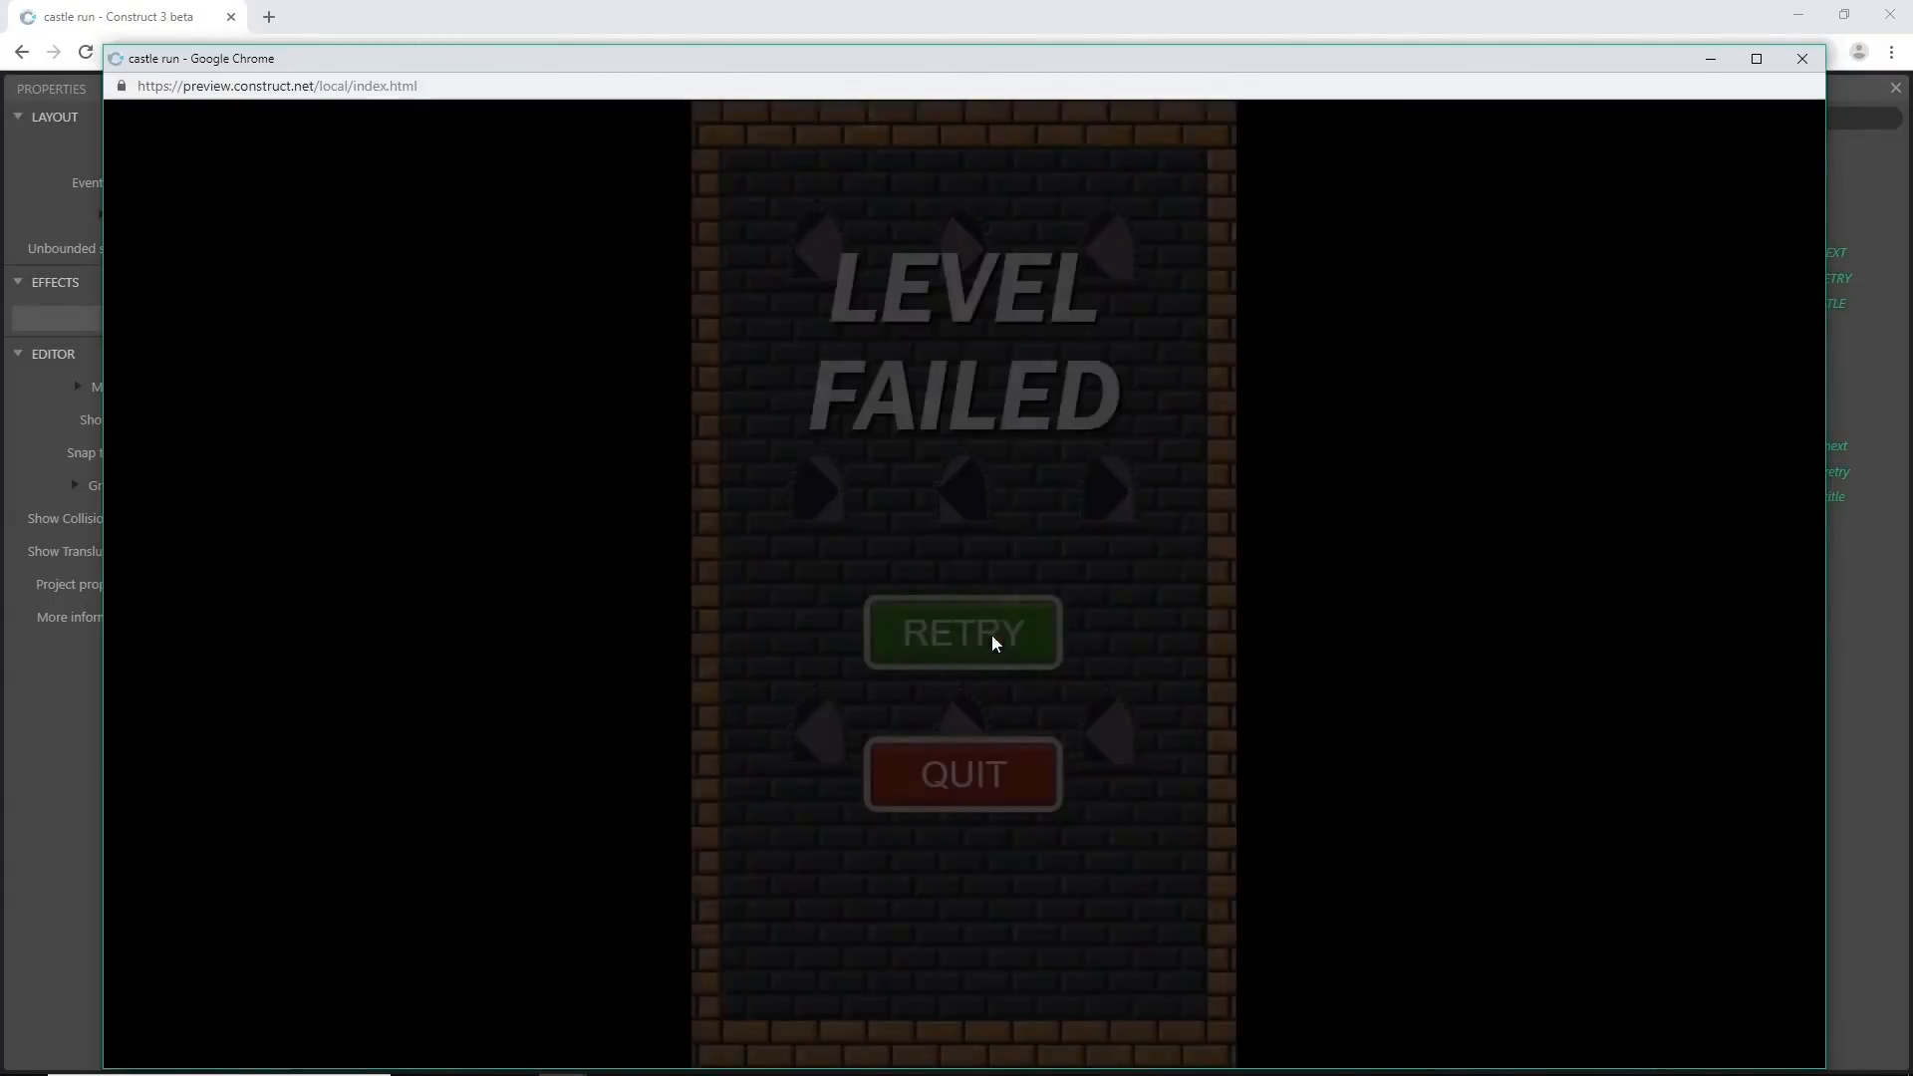
{"action": "left_click", "coordinate": [936, 775]}
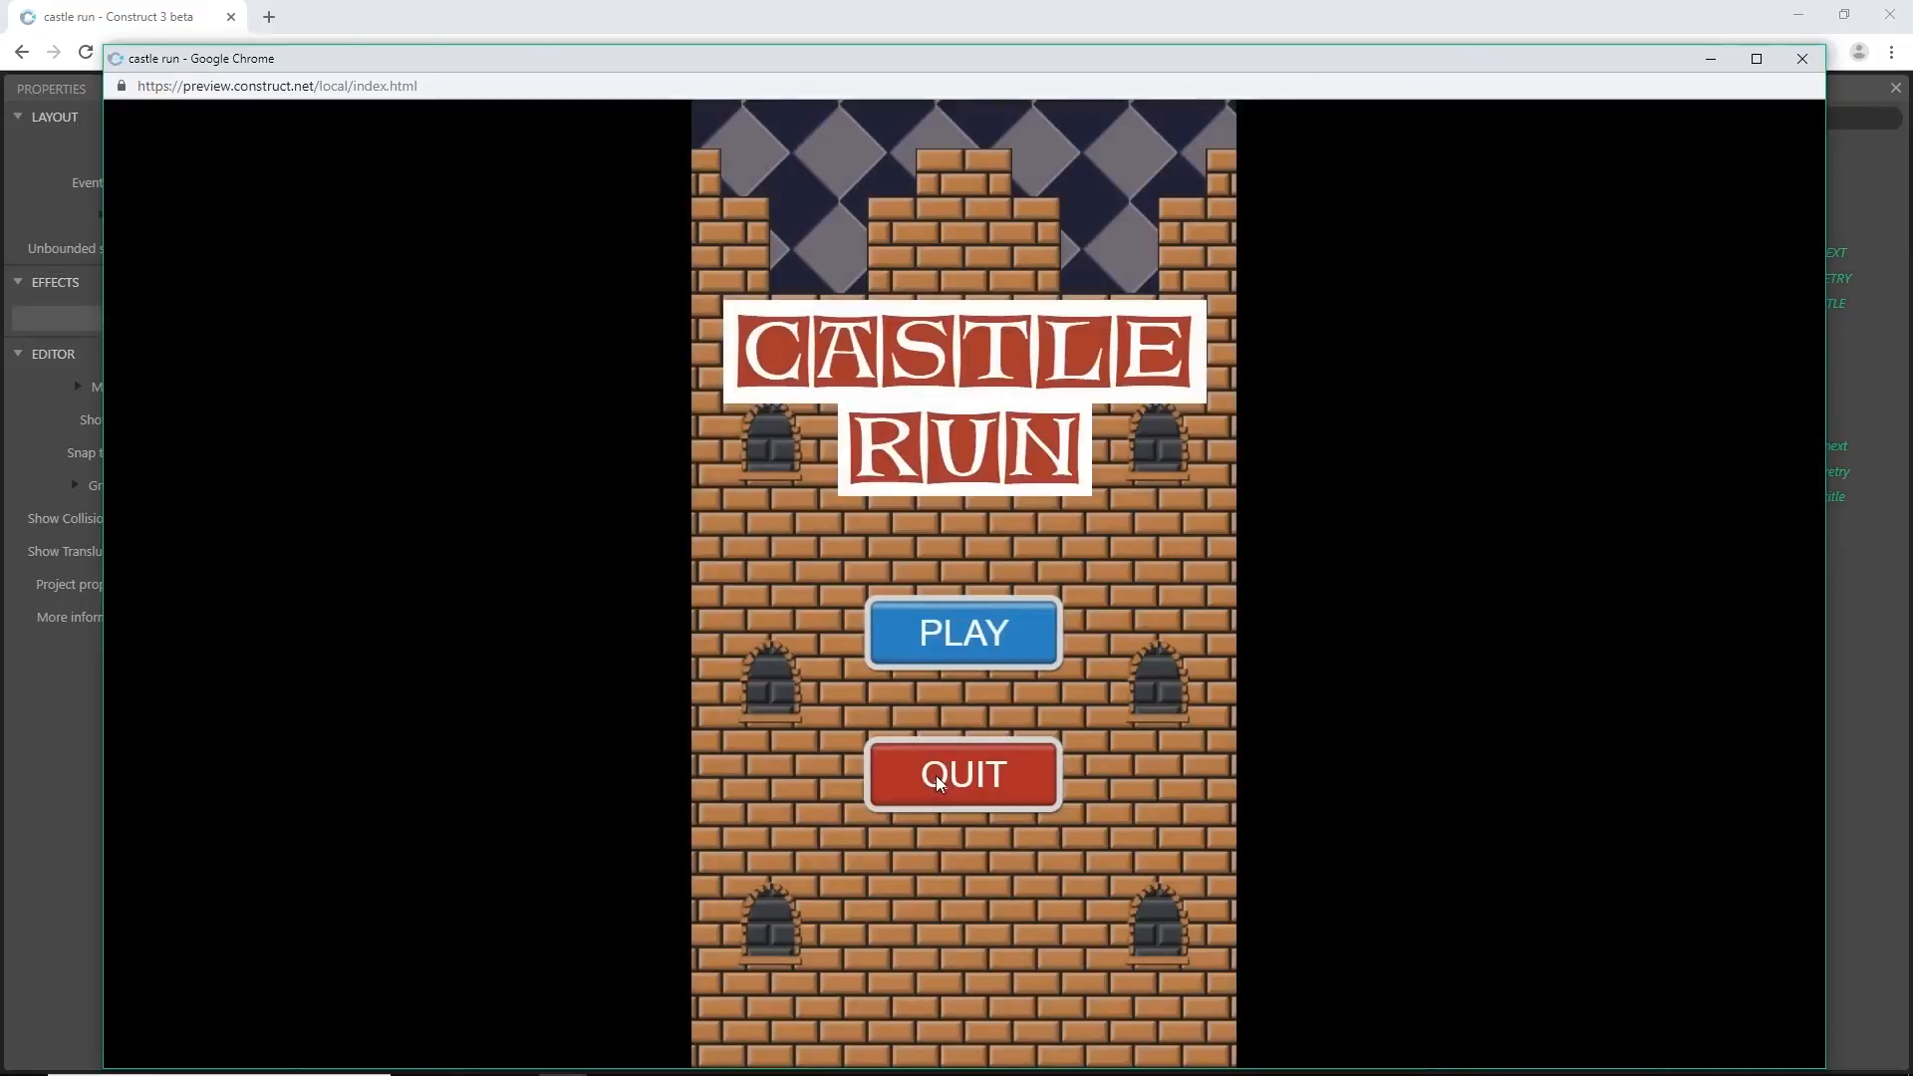
{"action": "left_click", "coordinate": [894, 787]}
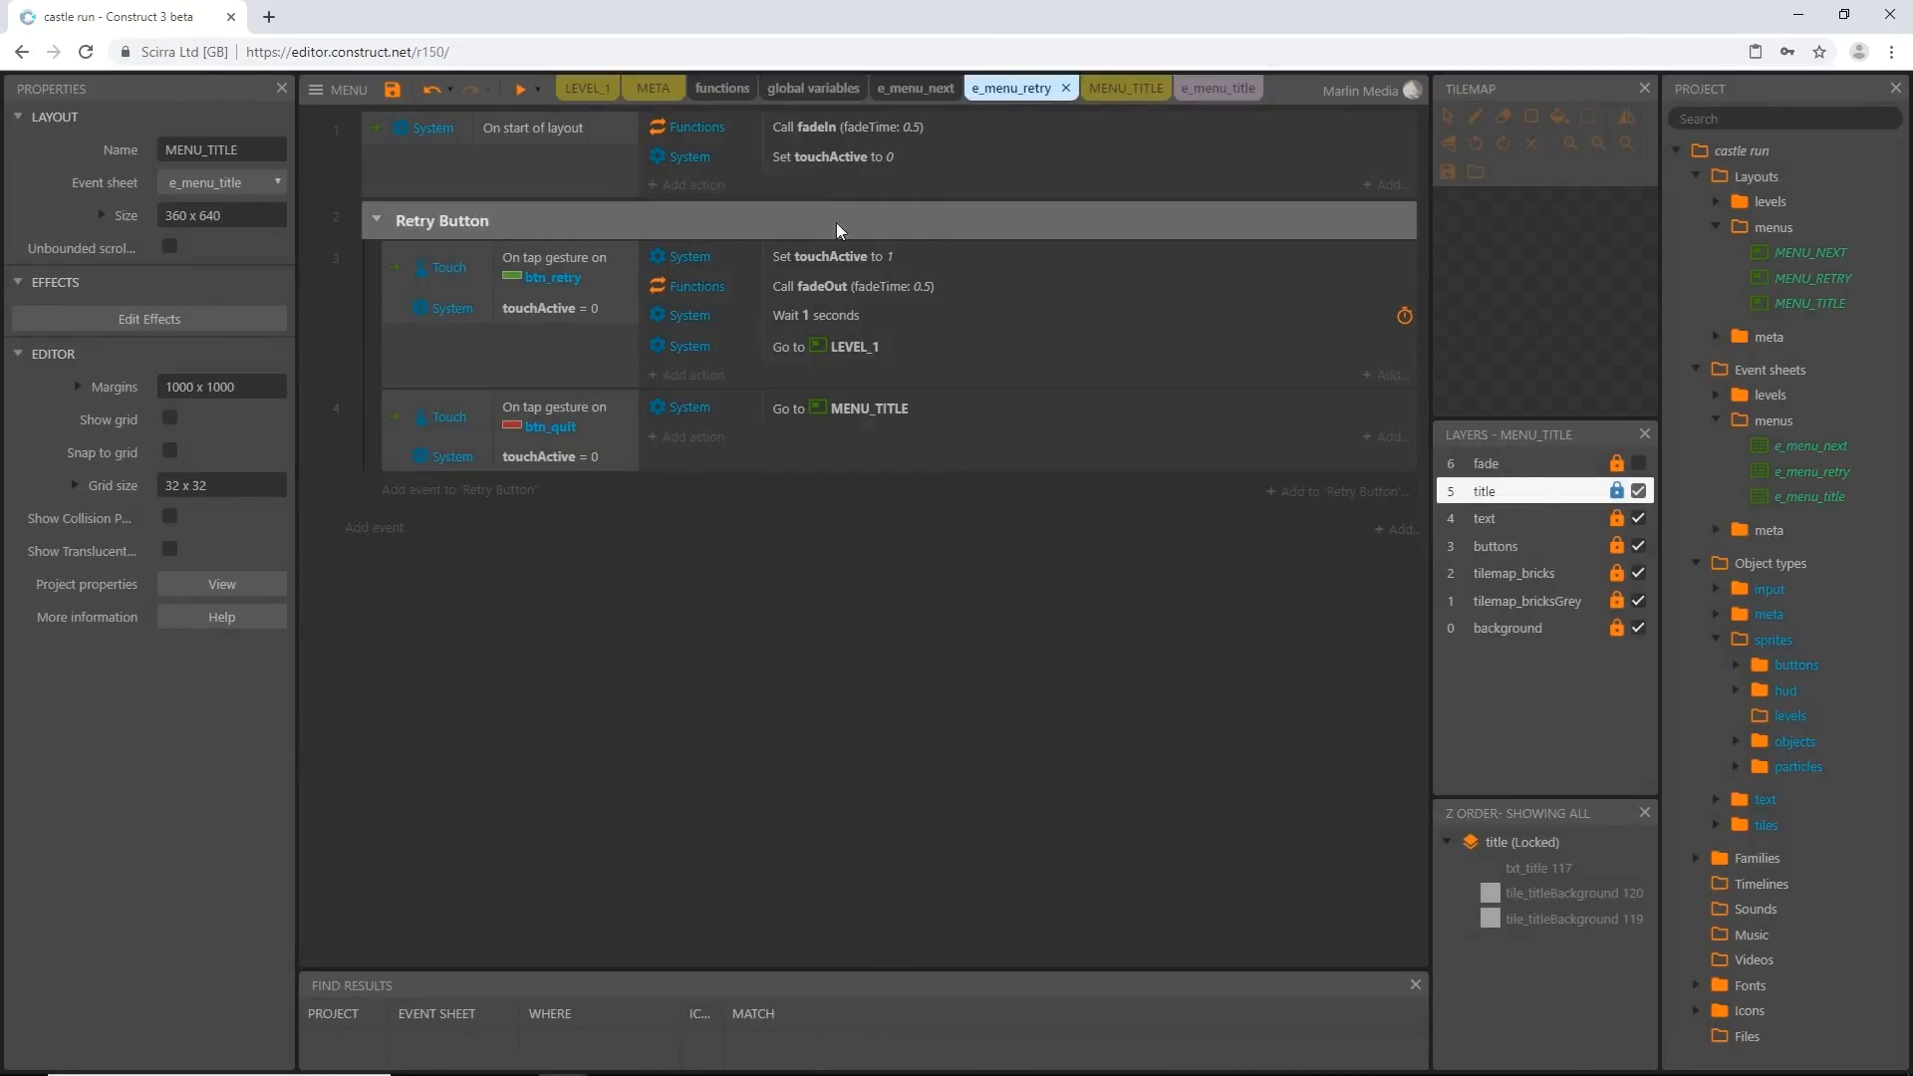
Collapse the Buttons (title) group in e_menu_title and return to the MENU_TITLE layout
{"action": "left_click", "coordinate": [1218, 88]}
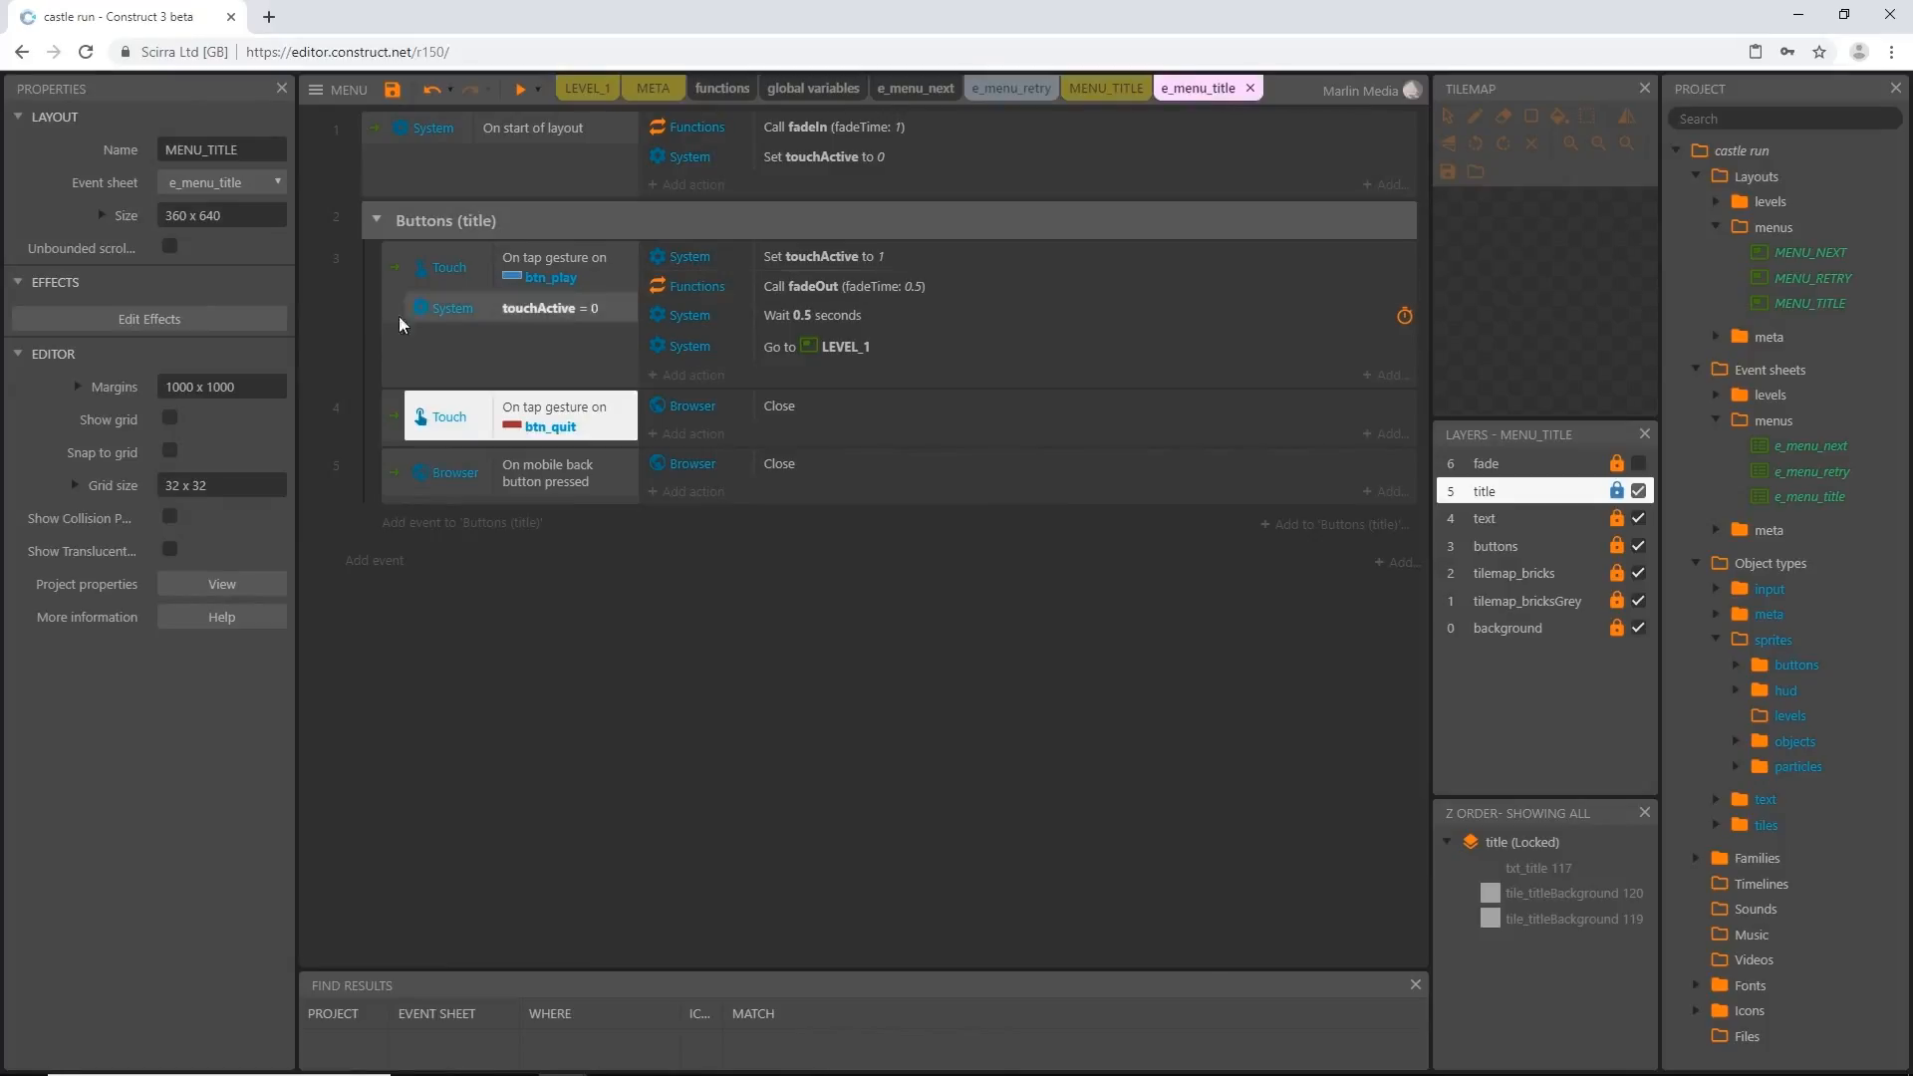
{"action": "left_click", "coordinate": [376, 219]}
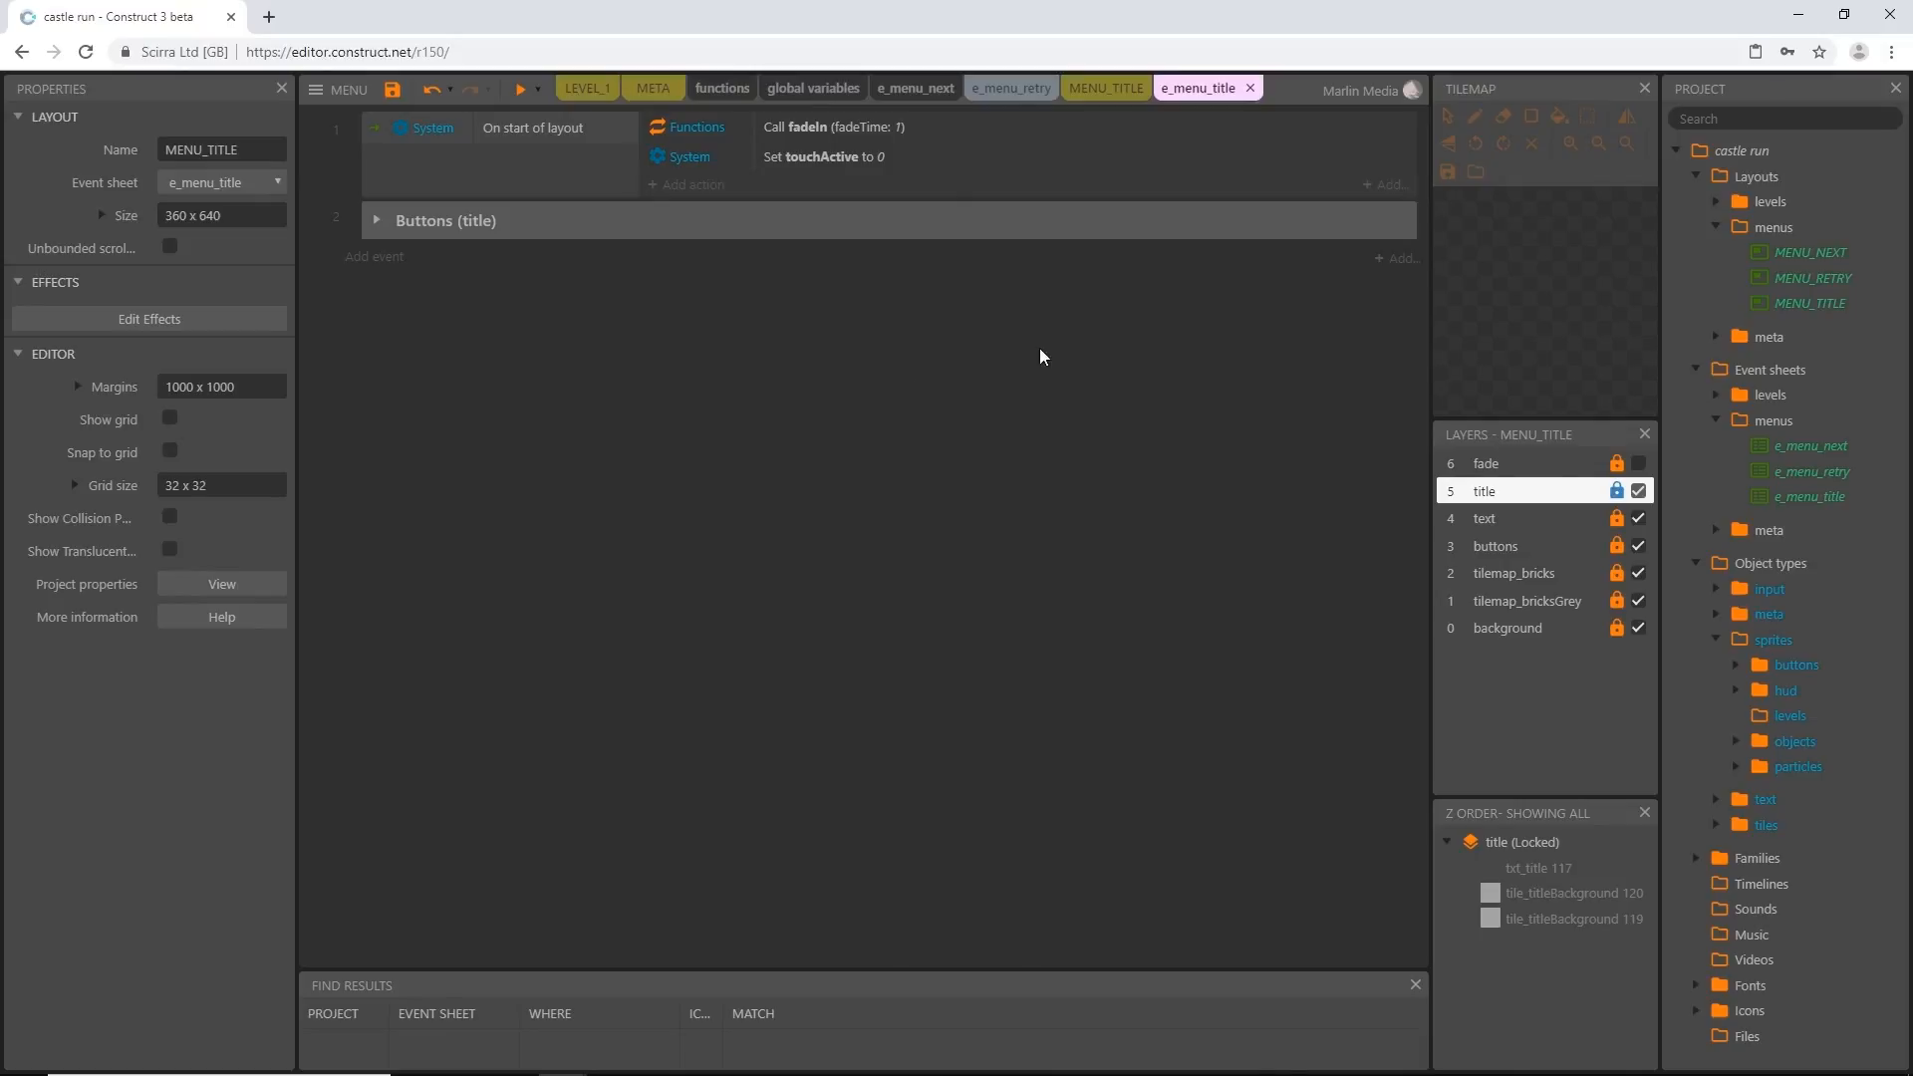
{"action": "left_click", "coordinate": [1096, 90]}
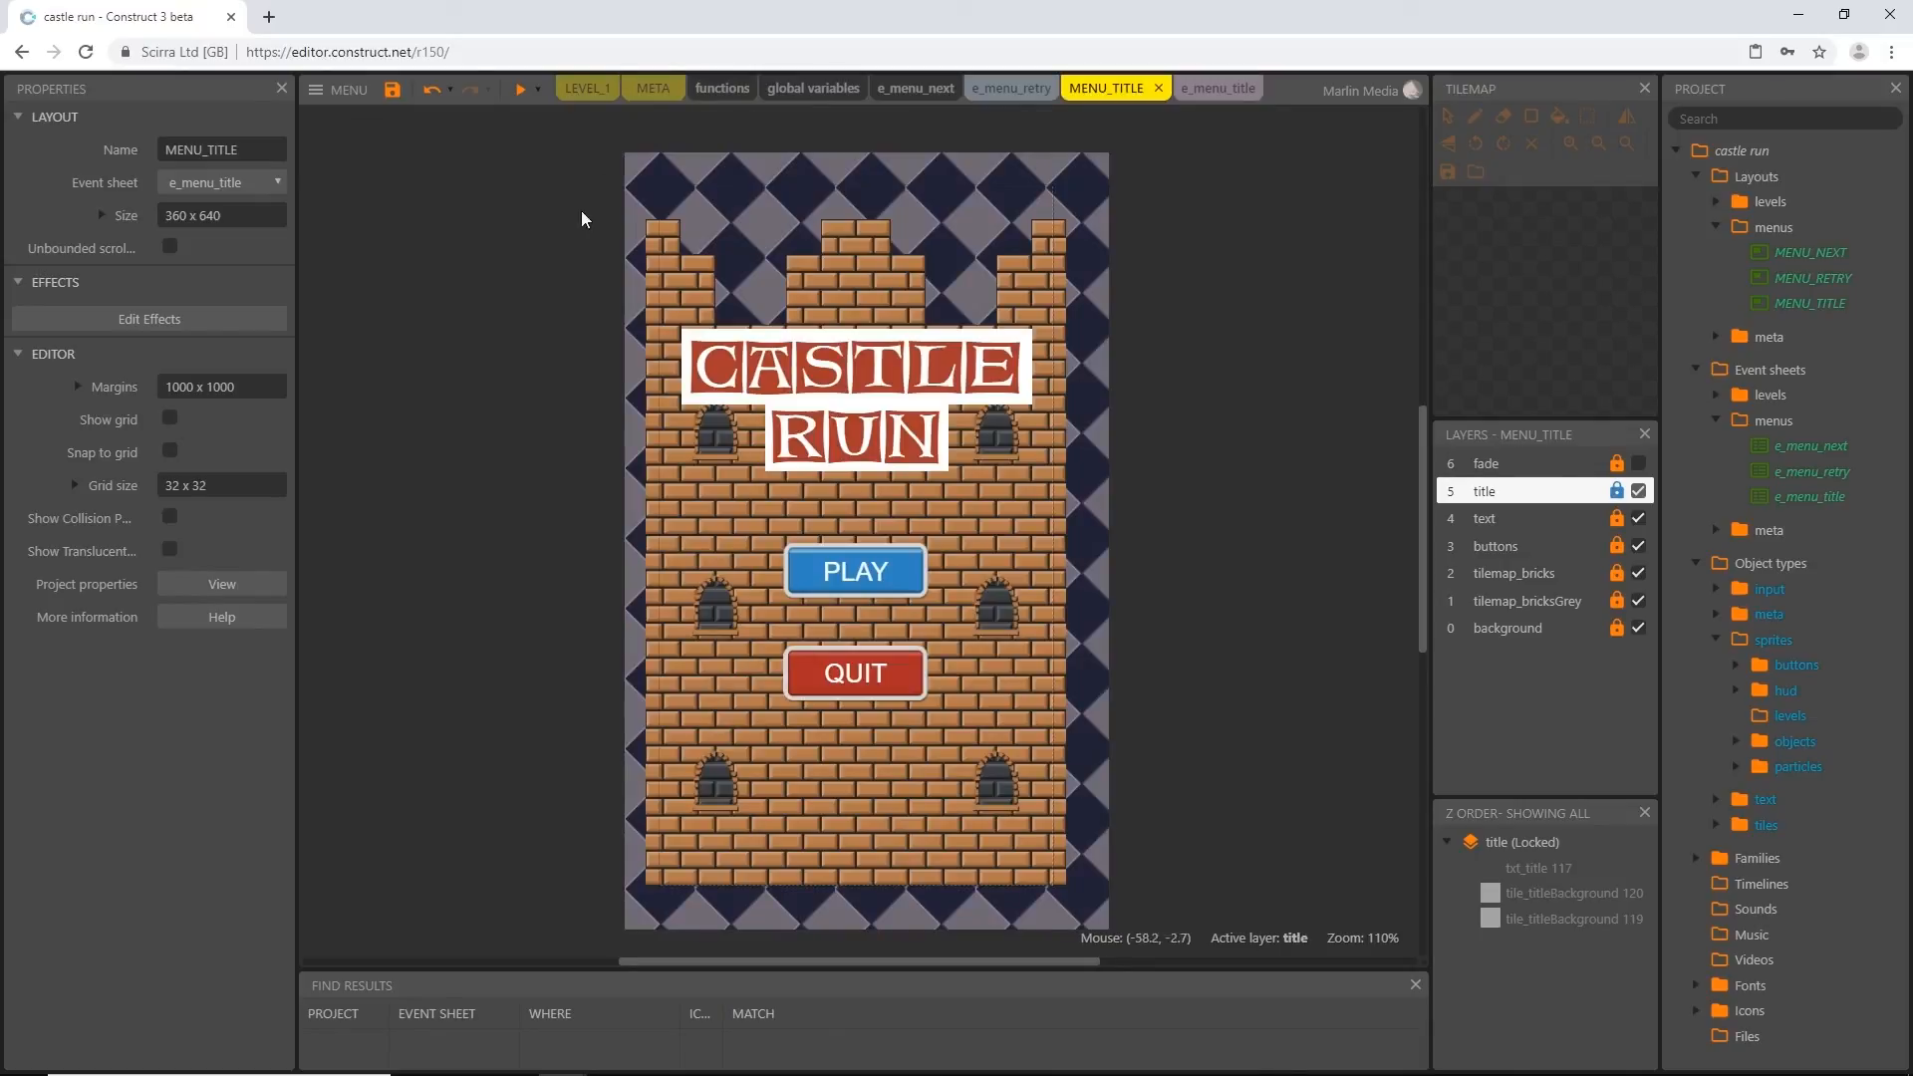